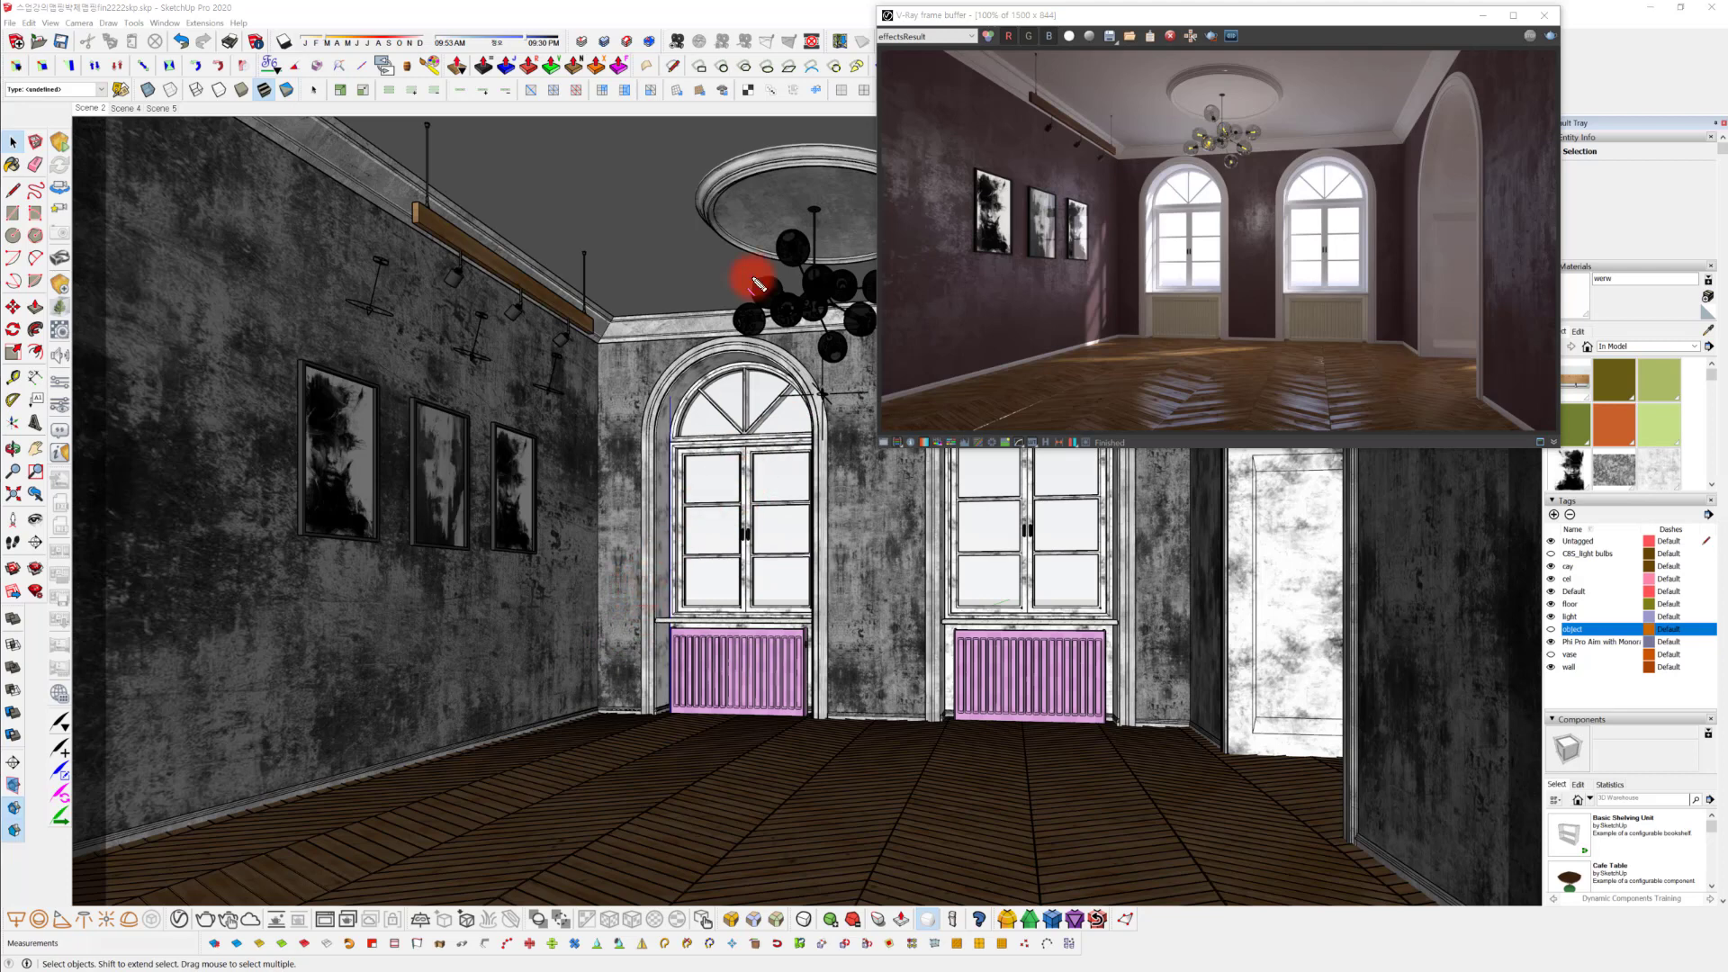
left_click(772, 423)
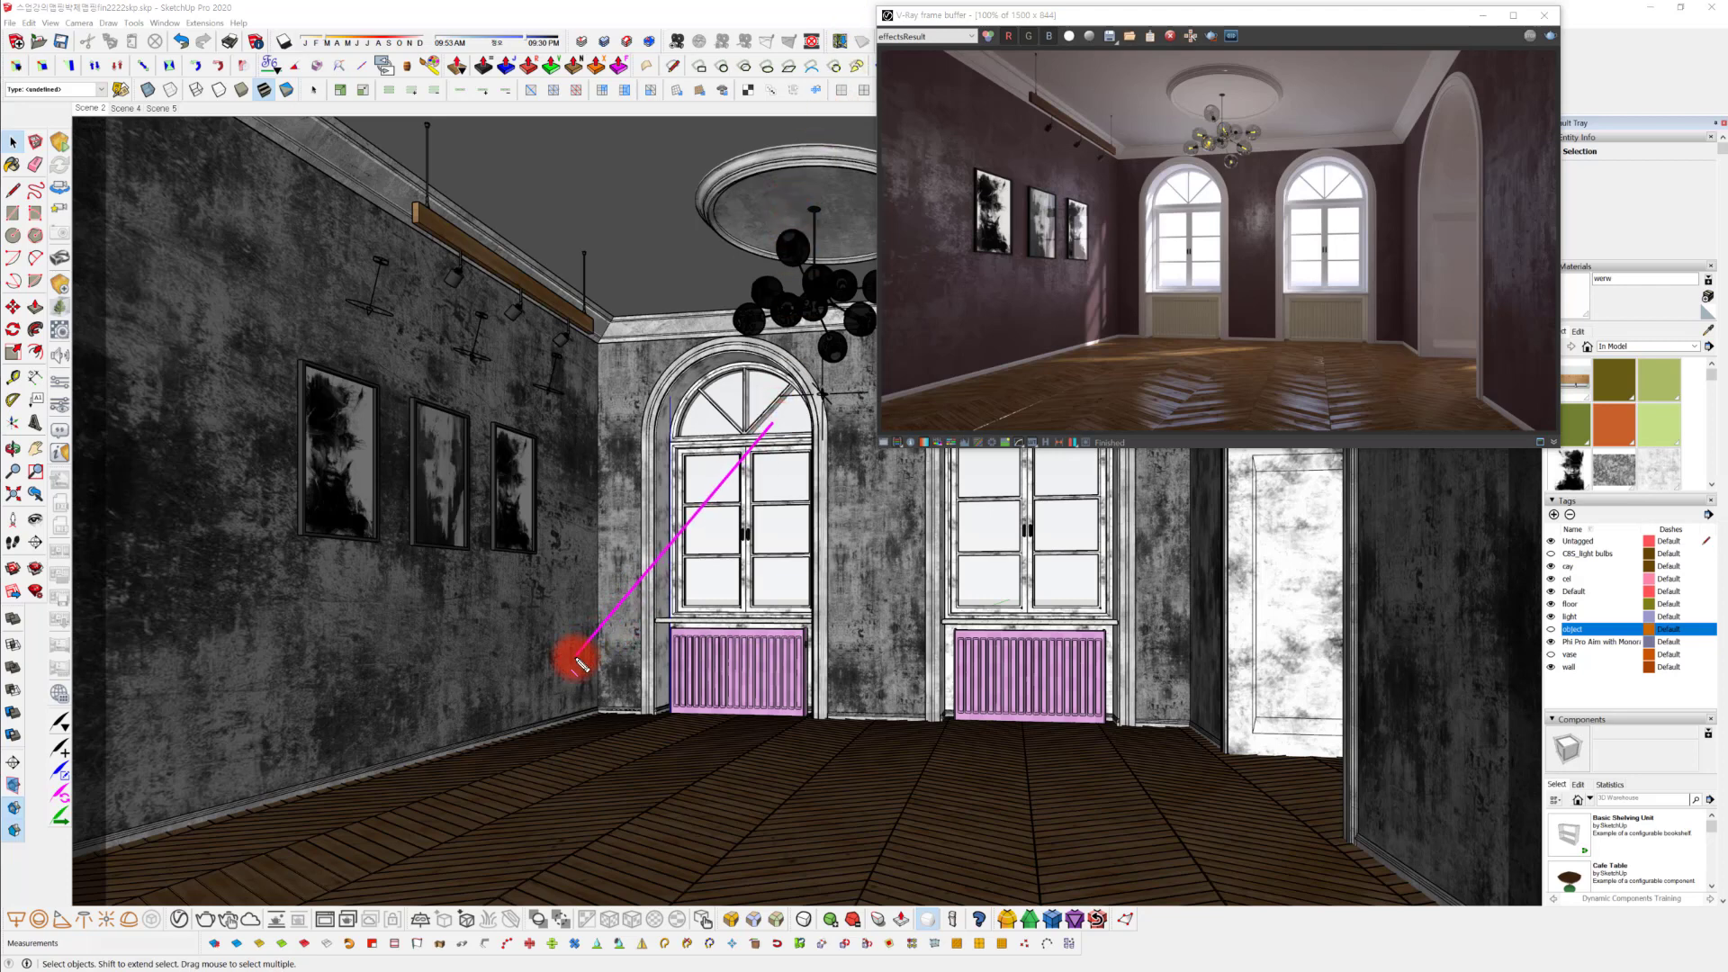
left_click_drag(1168, 197, 1092, 313)
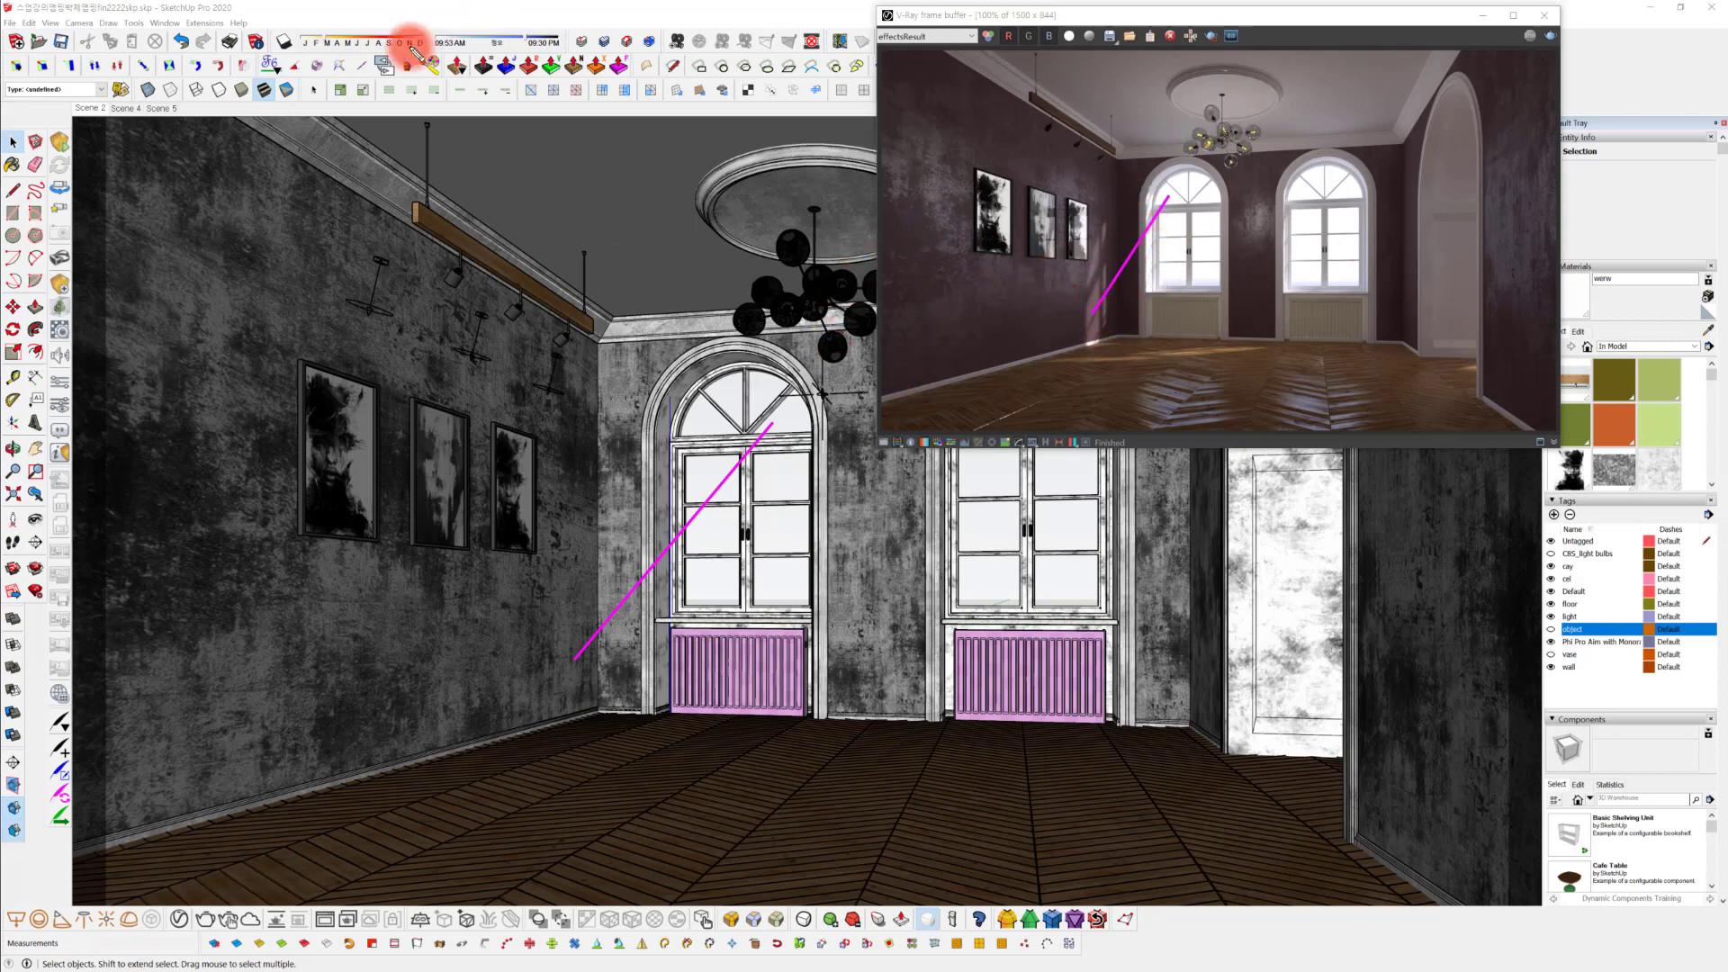
left_click_drag(279, 51, 563, 52)
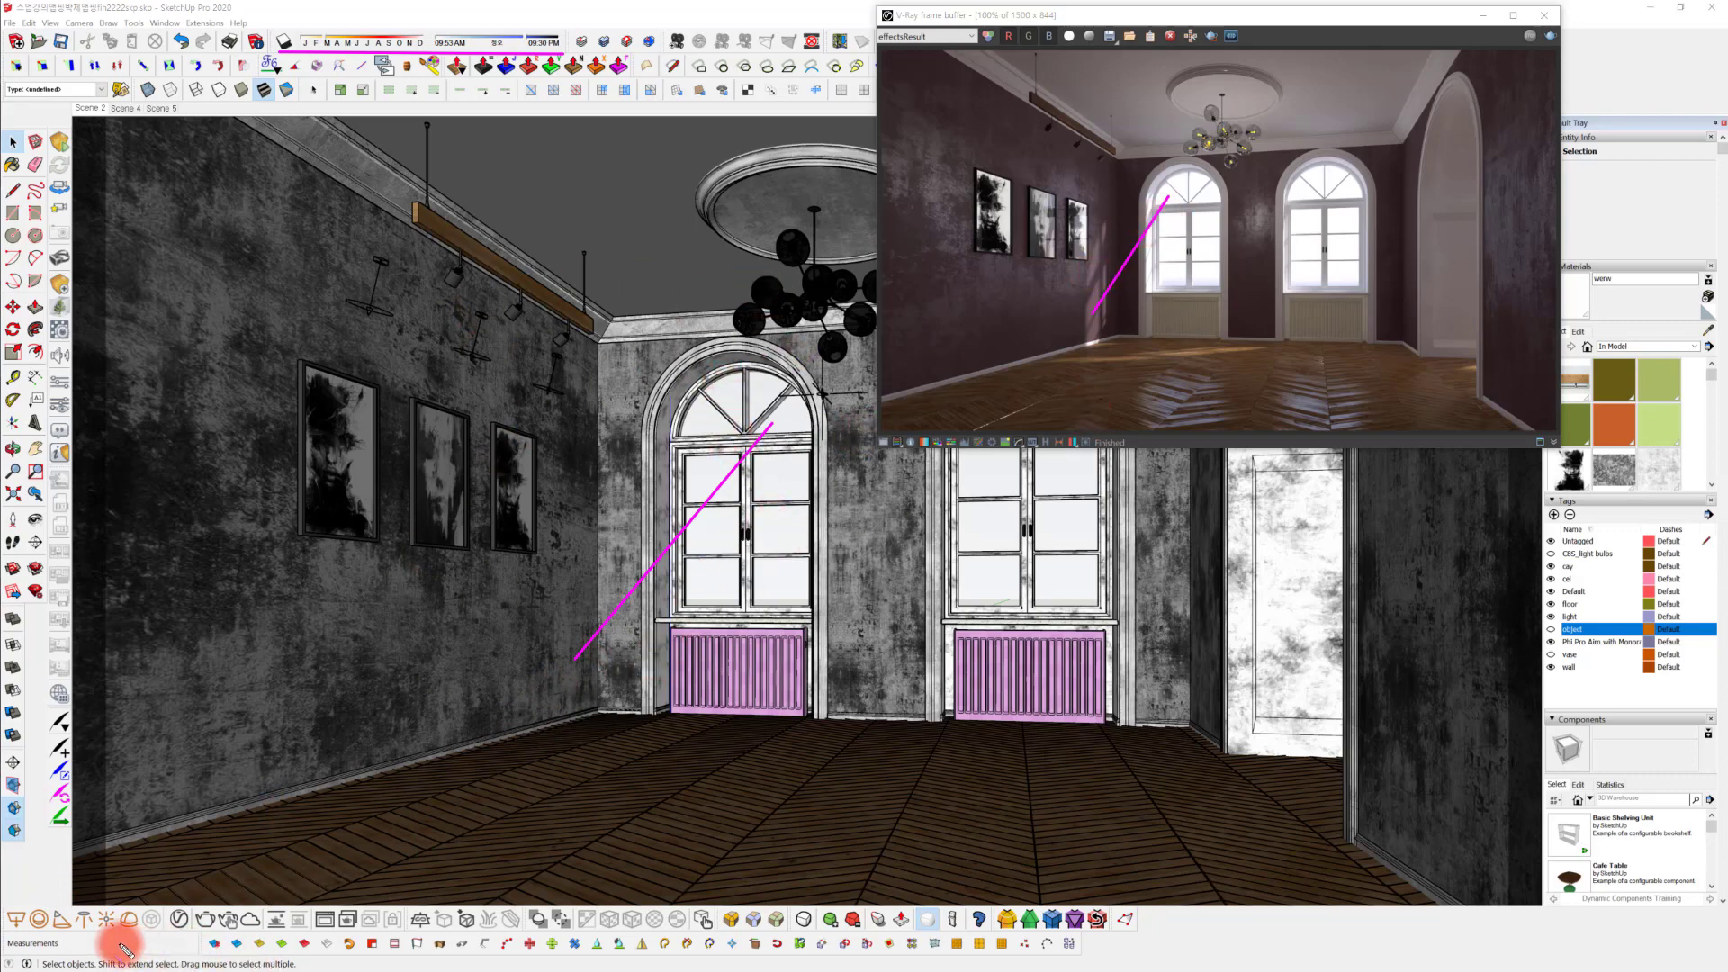
left_click_drag(109, 934, 137, 935)
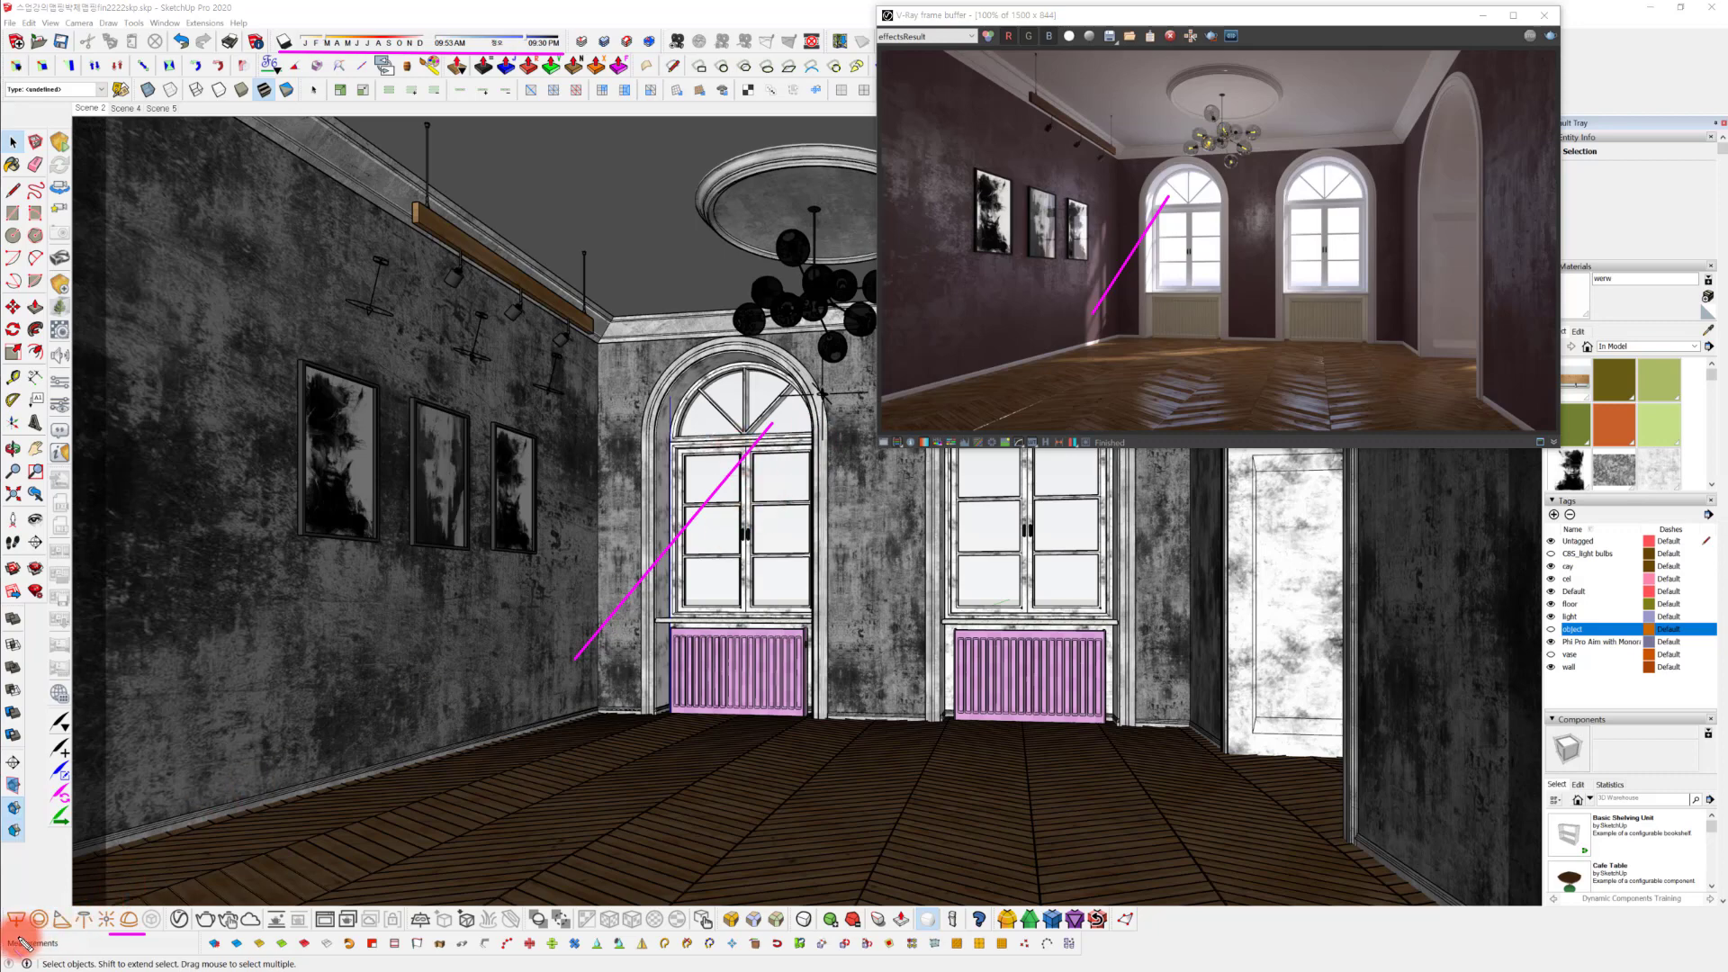
left_click_drag(11, 936, 78, 949)
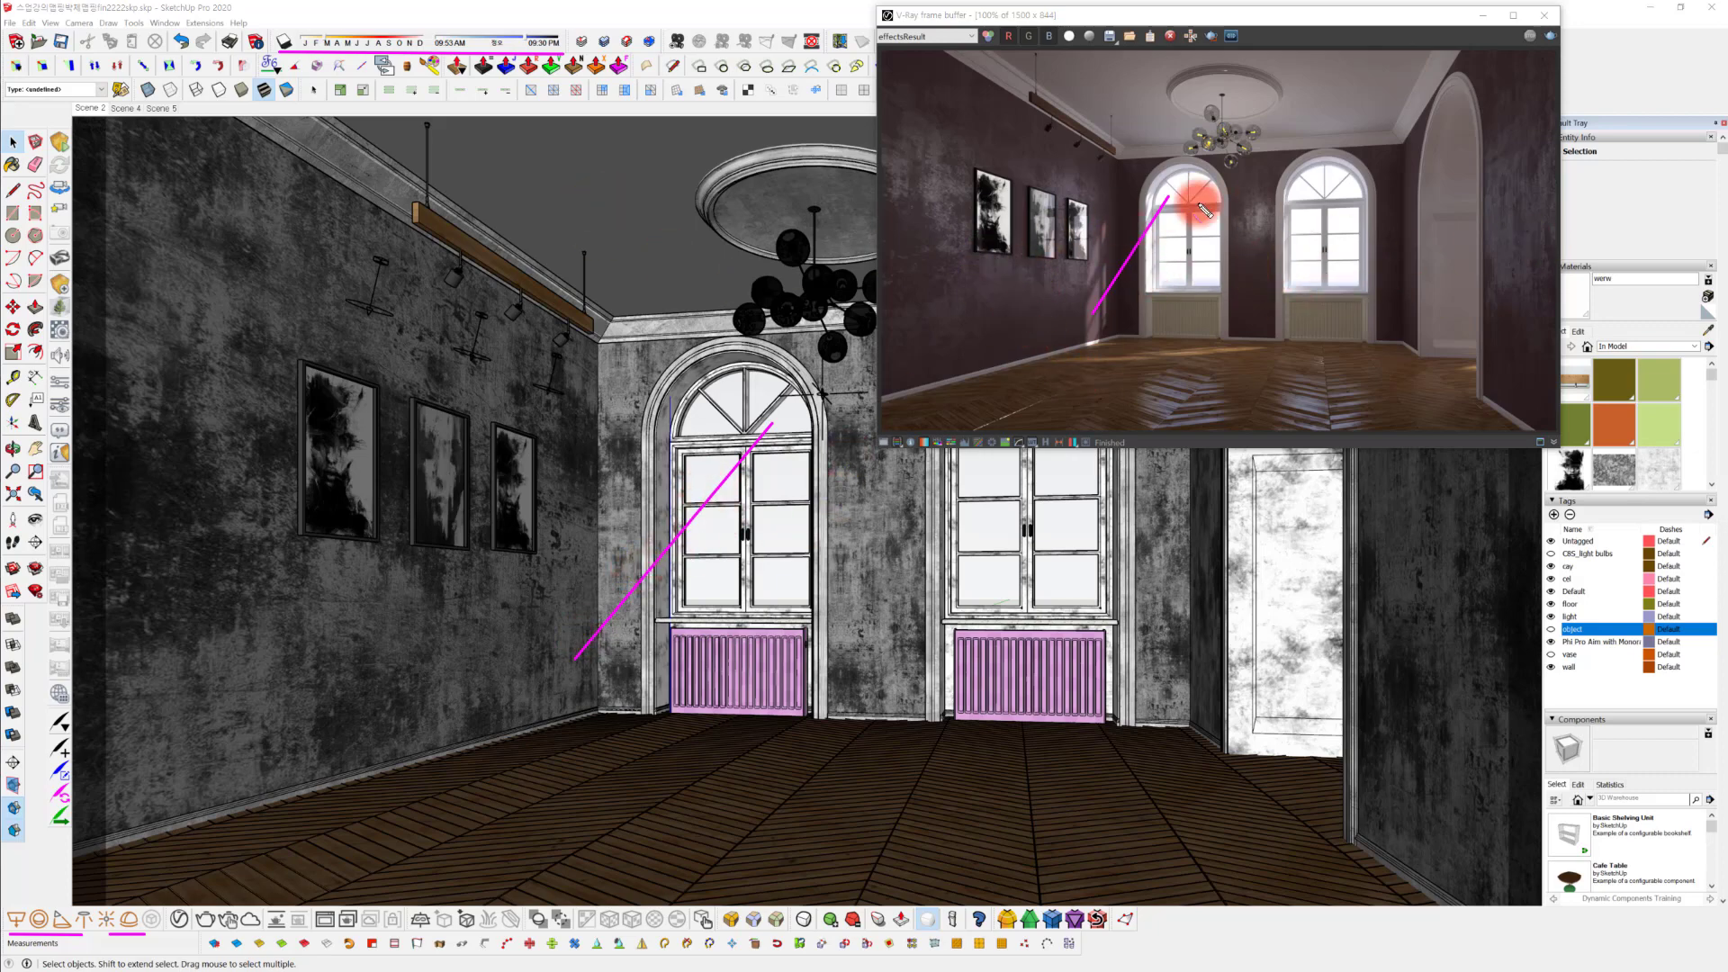
mouse_move(1266, 297)
left_mouse_down()
mouse_move(1097, 368)
mouse_move(1139, 379)
left_mouse_up()
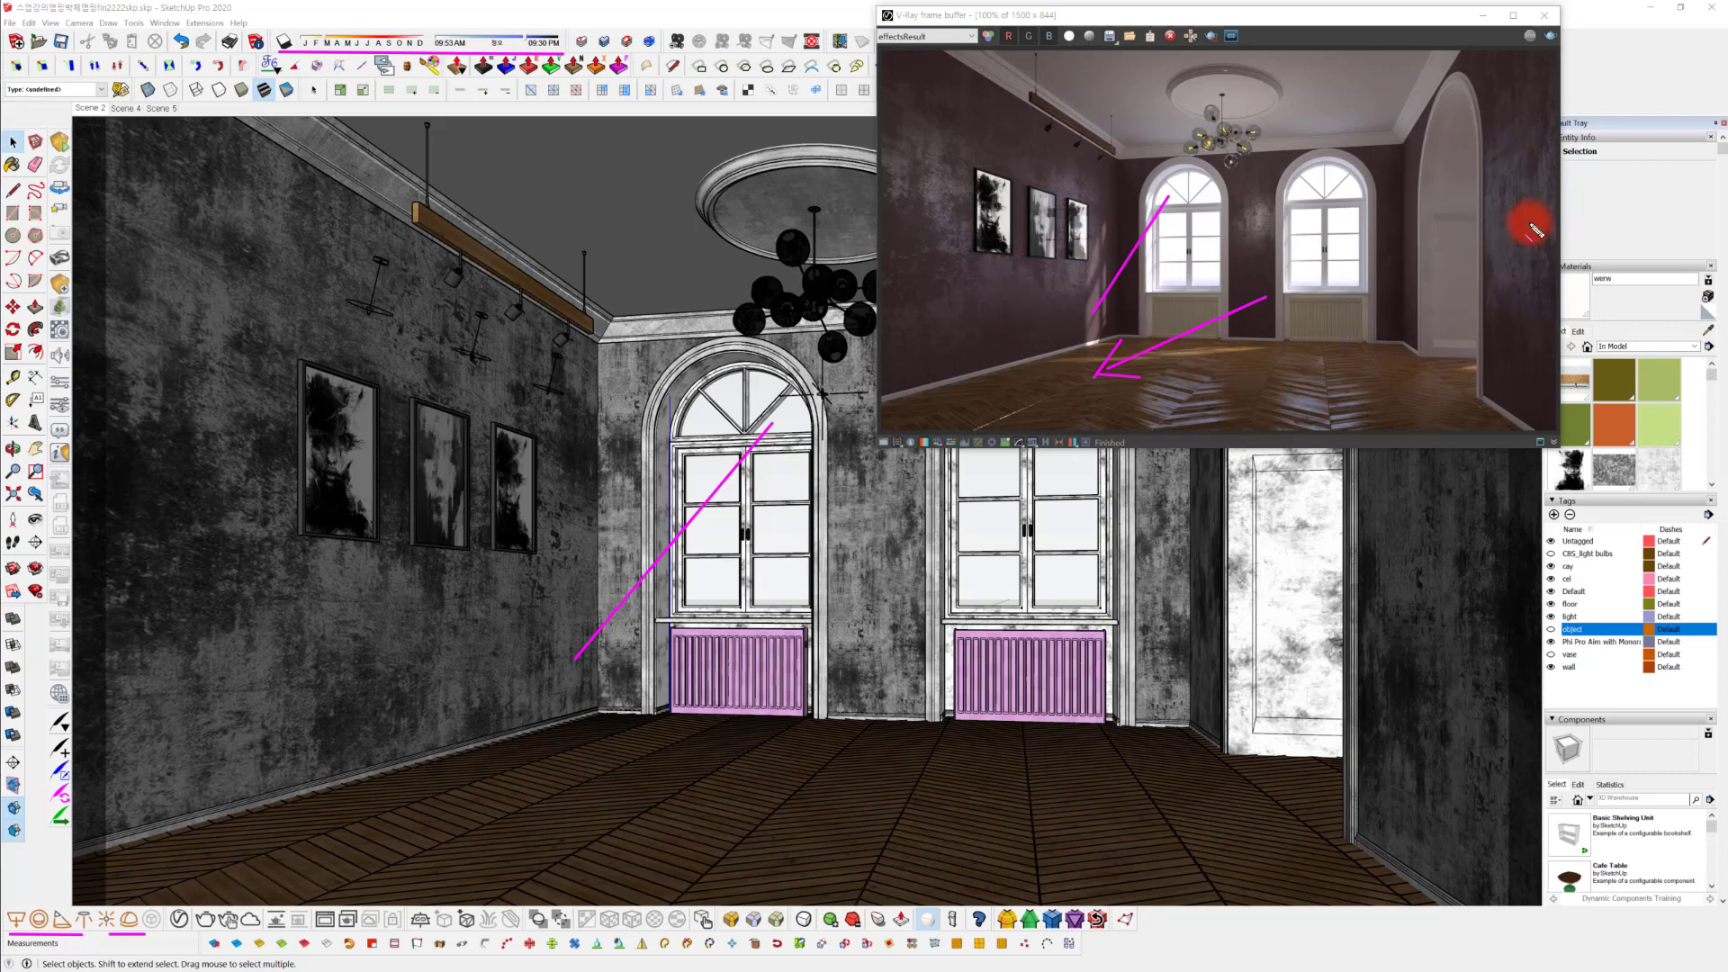
mouse_move(1480, 313)
left_mouse_down()
mouse_move(1406, 373)
mouse_move(1431, 364)
left_mouse_up()
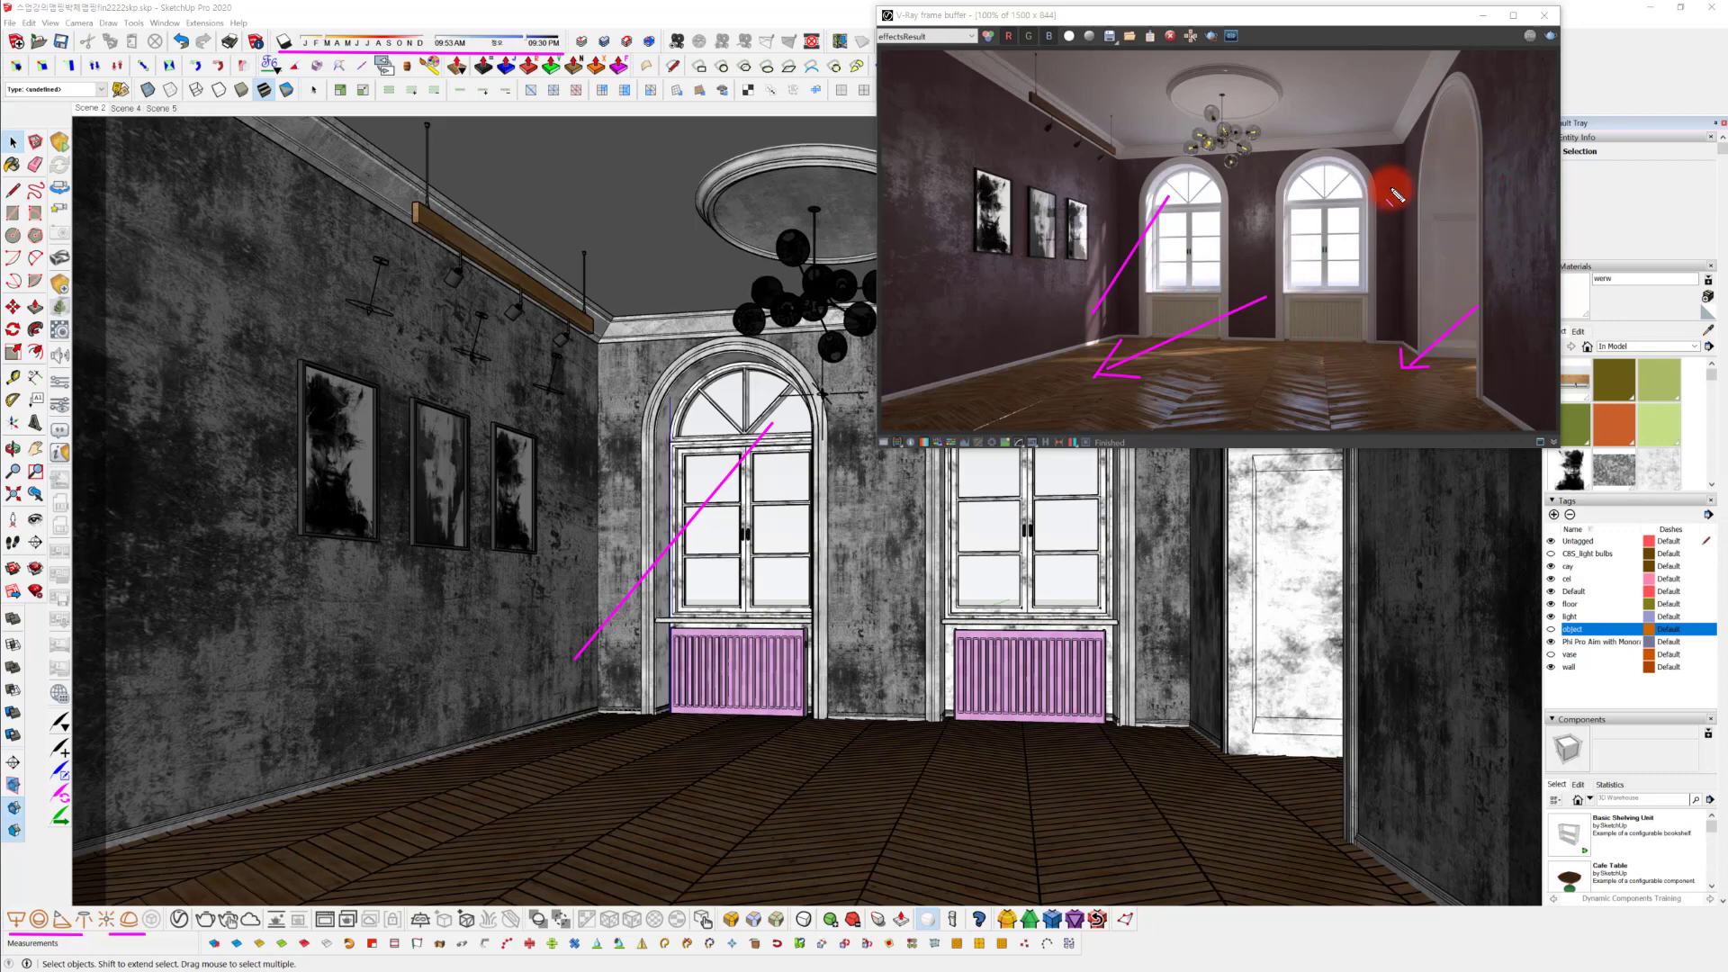
mouse_move(1403, 193)
left_mouse_down()
mouse_move(1404, 241)
mouse_move(1444, 250)
left_mouse_up()
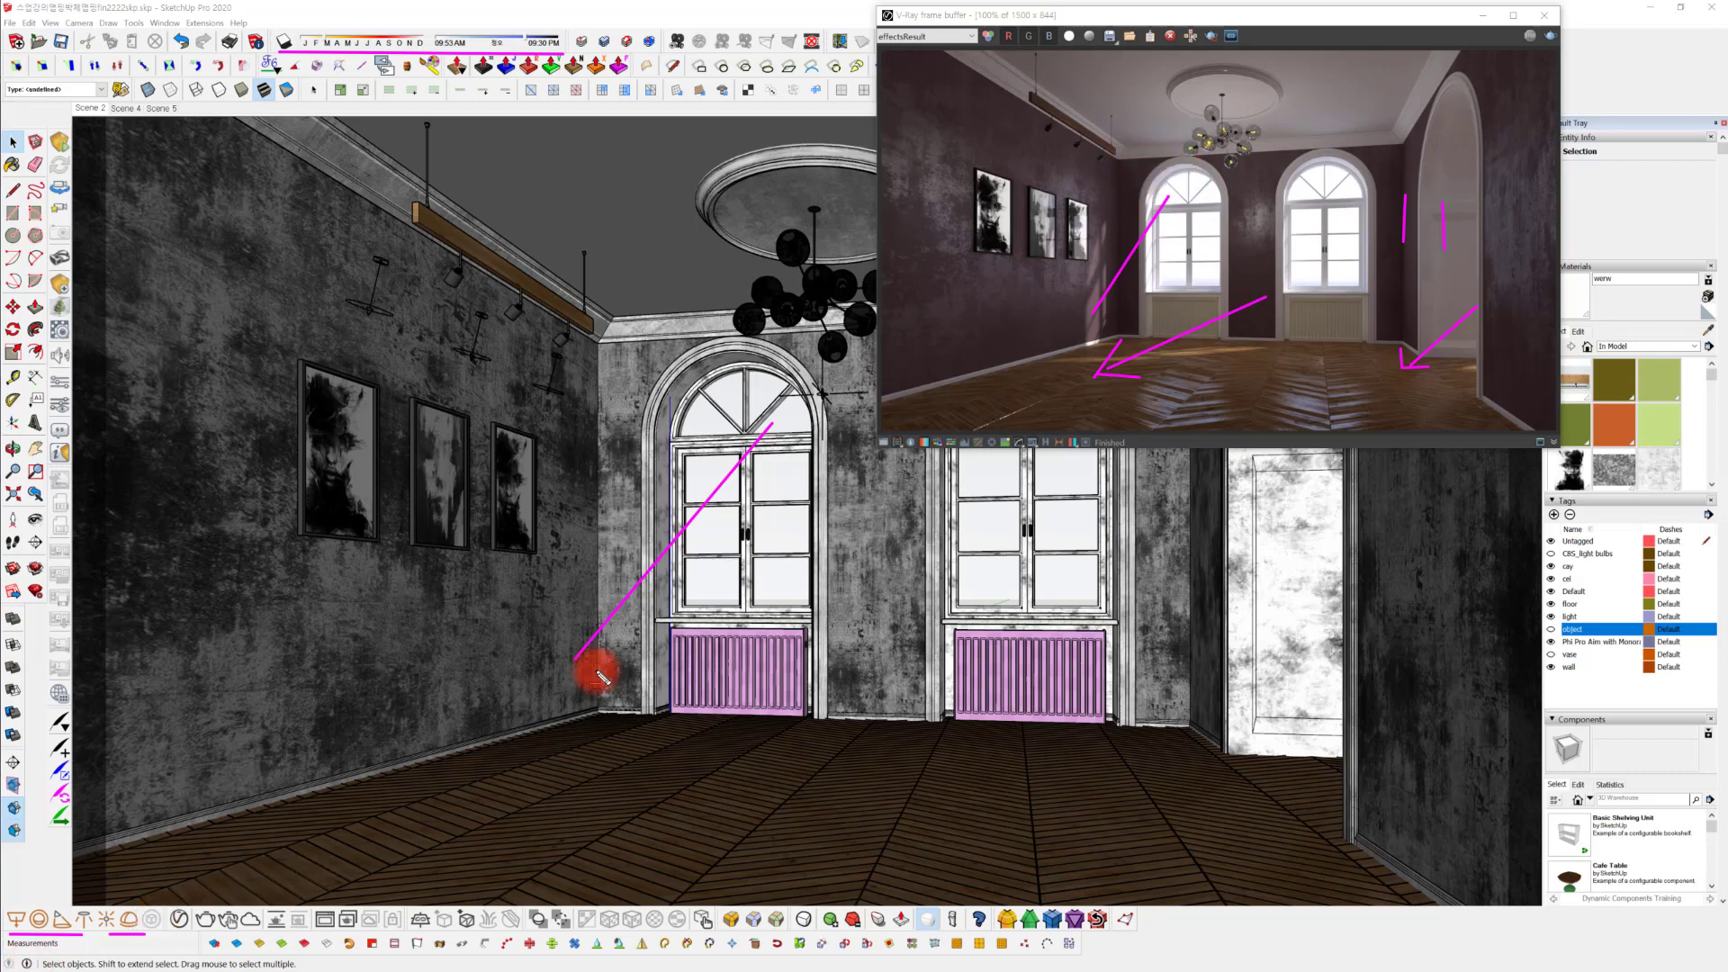
mouse_move(1109, 142)
left_mouse_down()
mouse_move(1170, 240)
mouse_move(1373, 300)
mouse_move(1395, 324)
left_mouse_up()
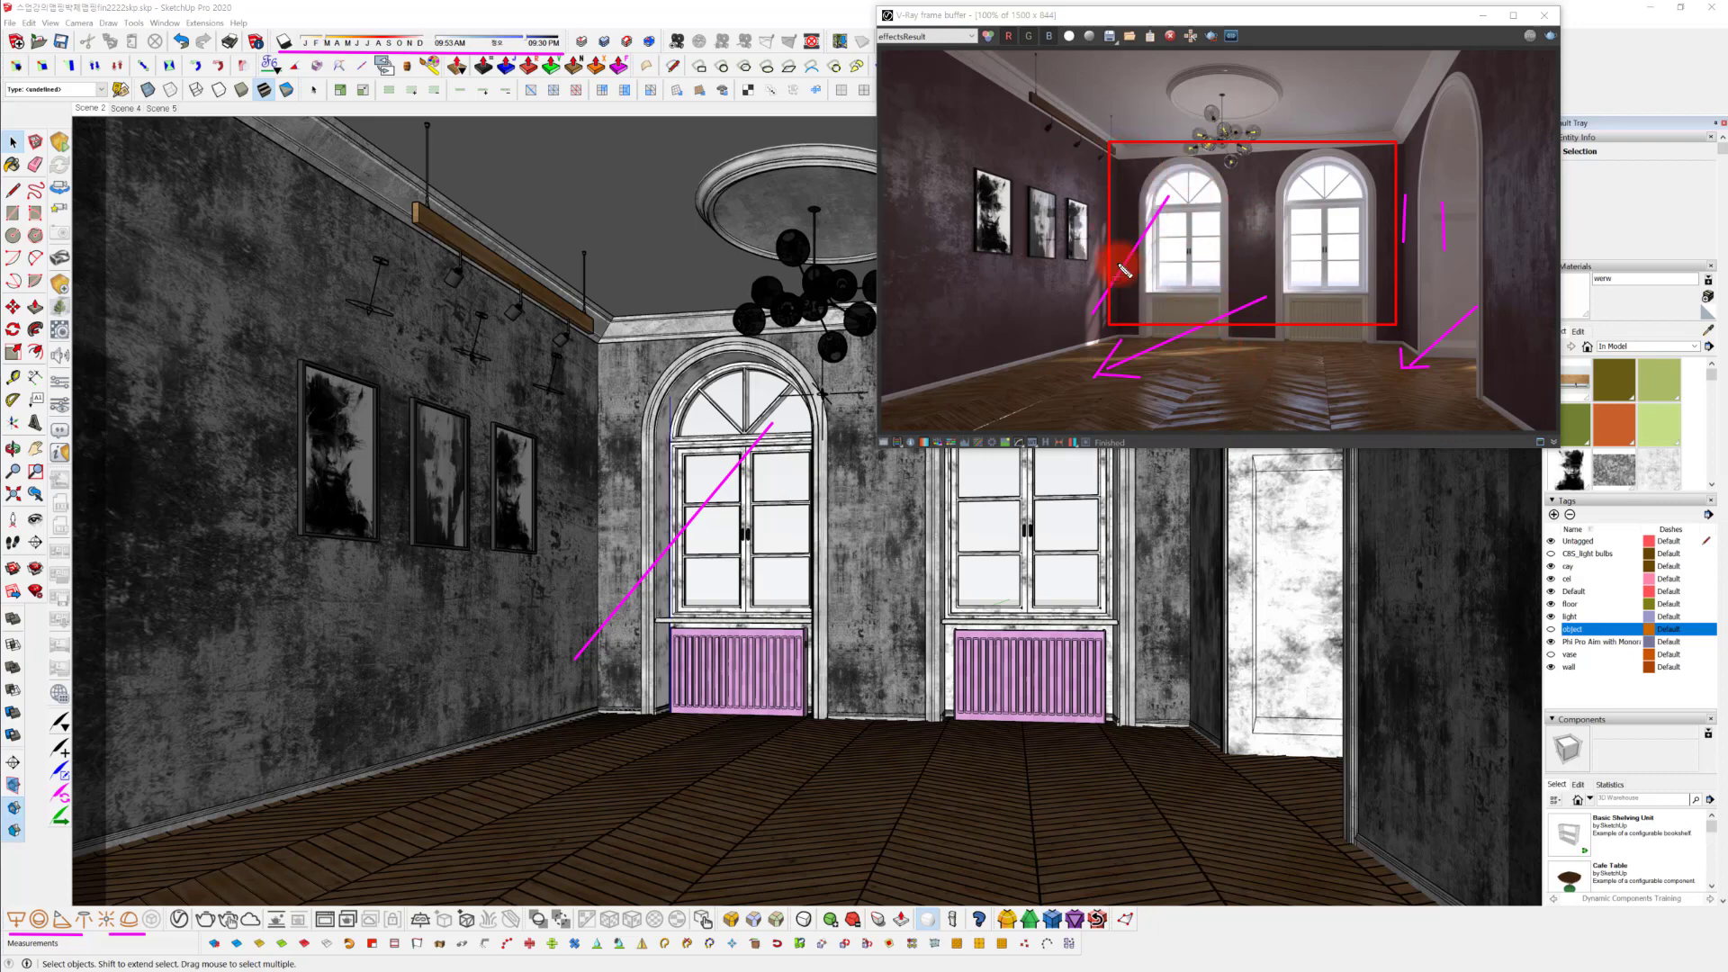
key("Escape")
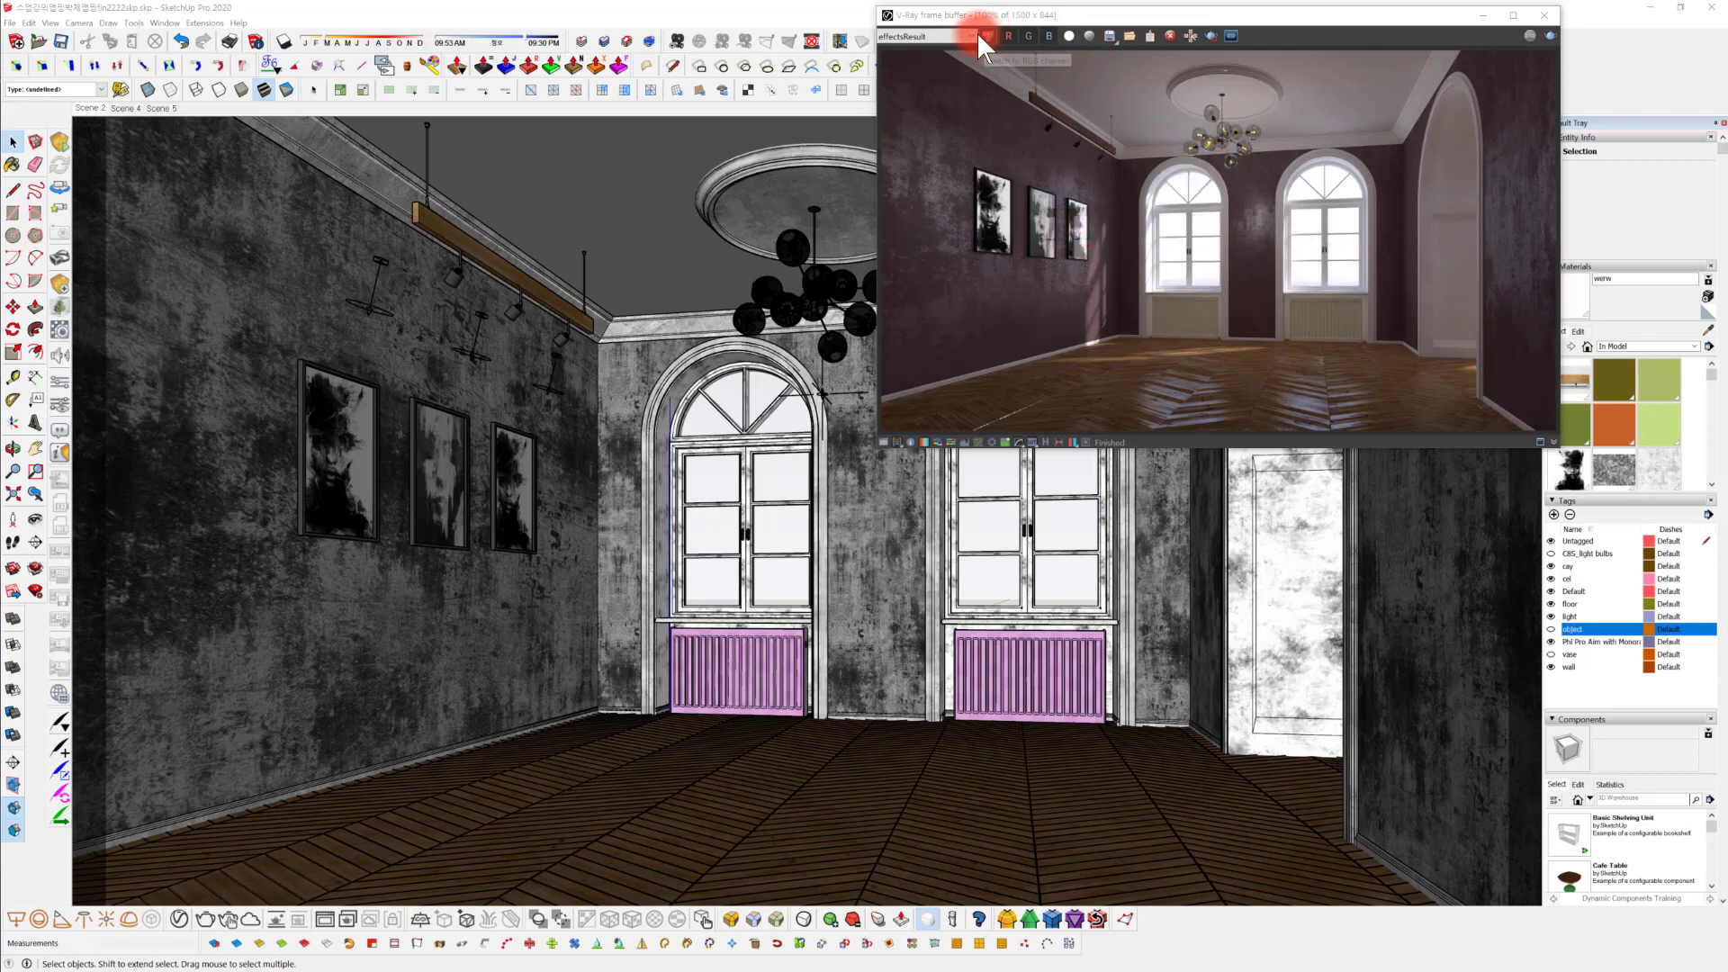
Check the render's alpha channel in the V-Ray frame buffer, switch back to RGB color and minimize the frame buffer.
left_click(1070, 37)
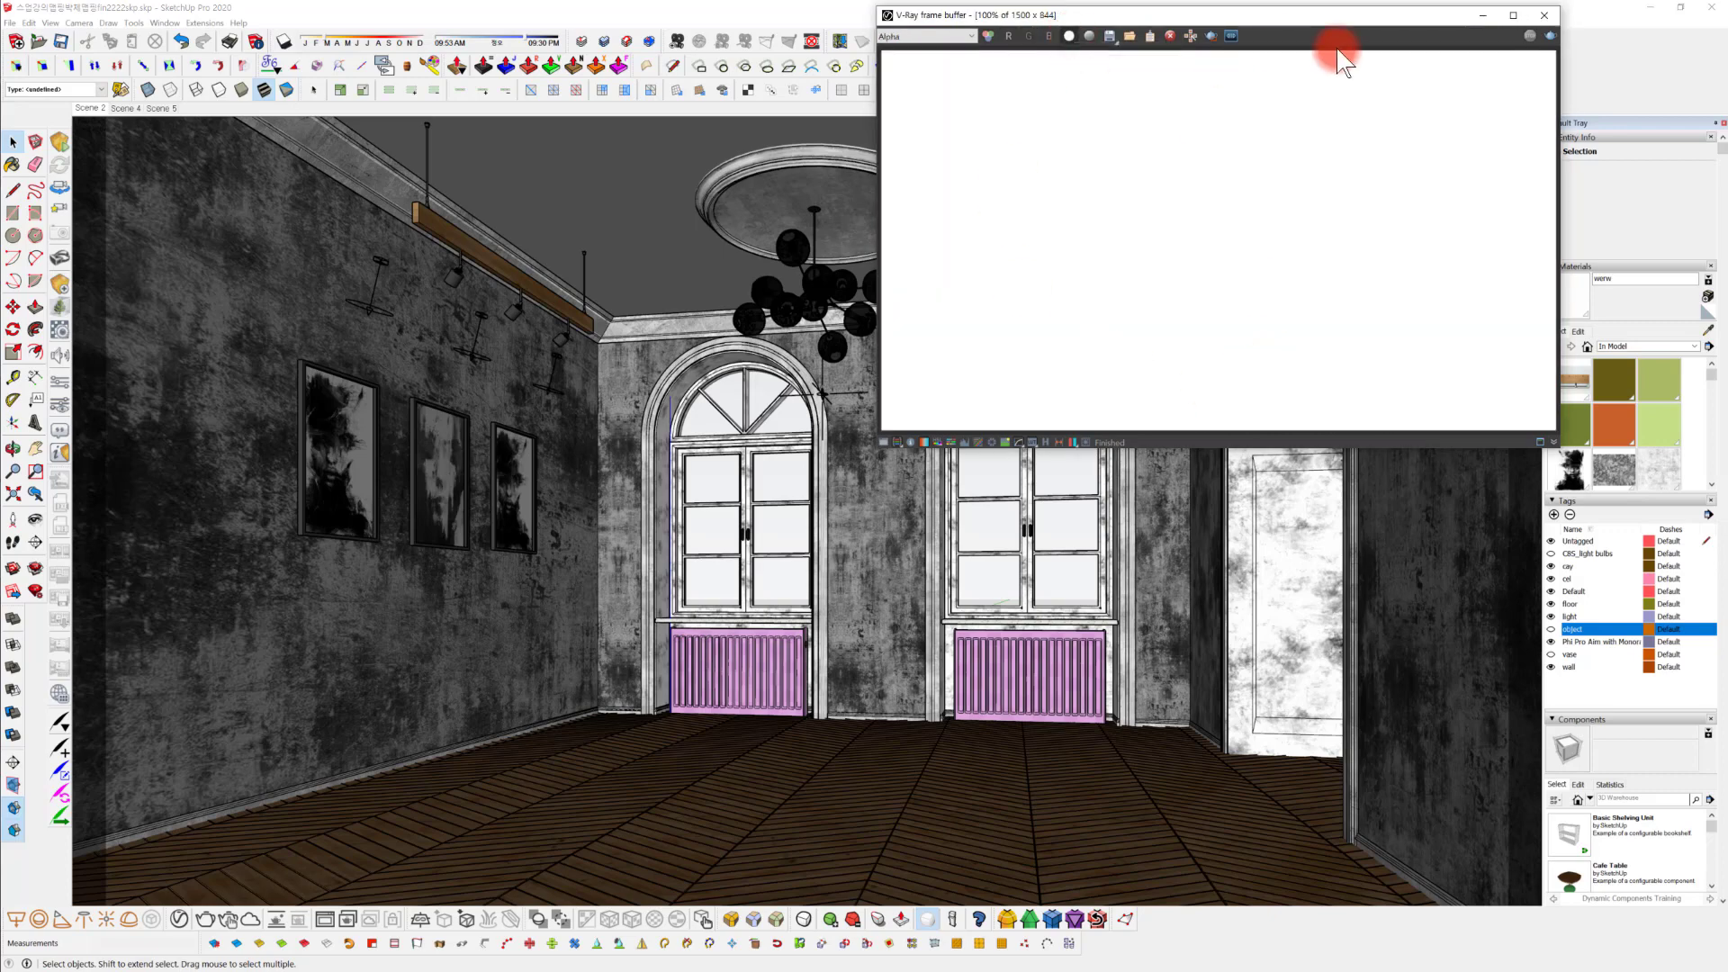
left_click(972, 36)
left_click(988, 36)
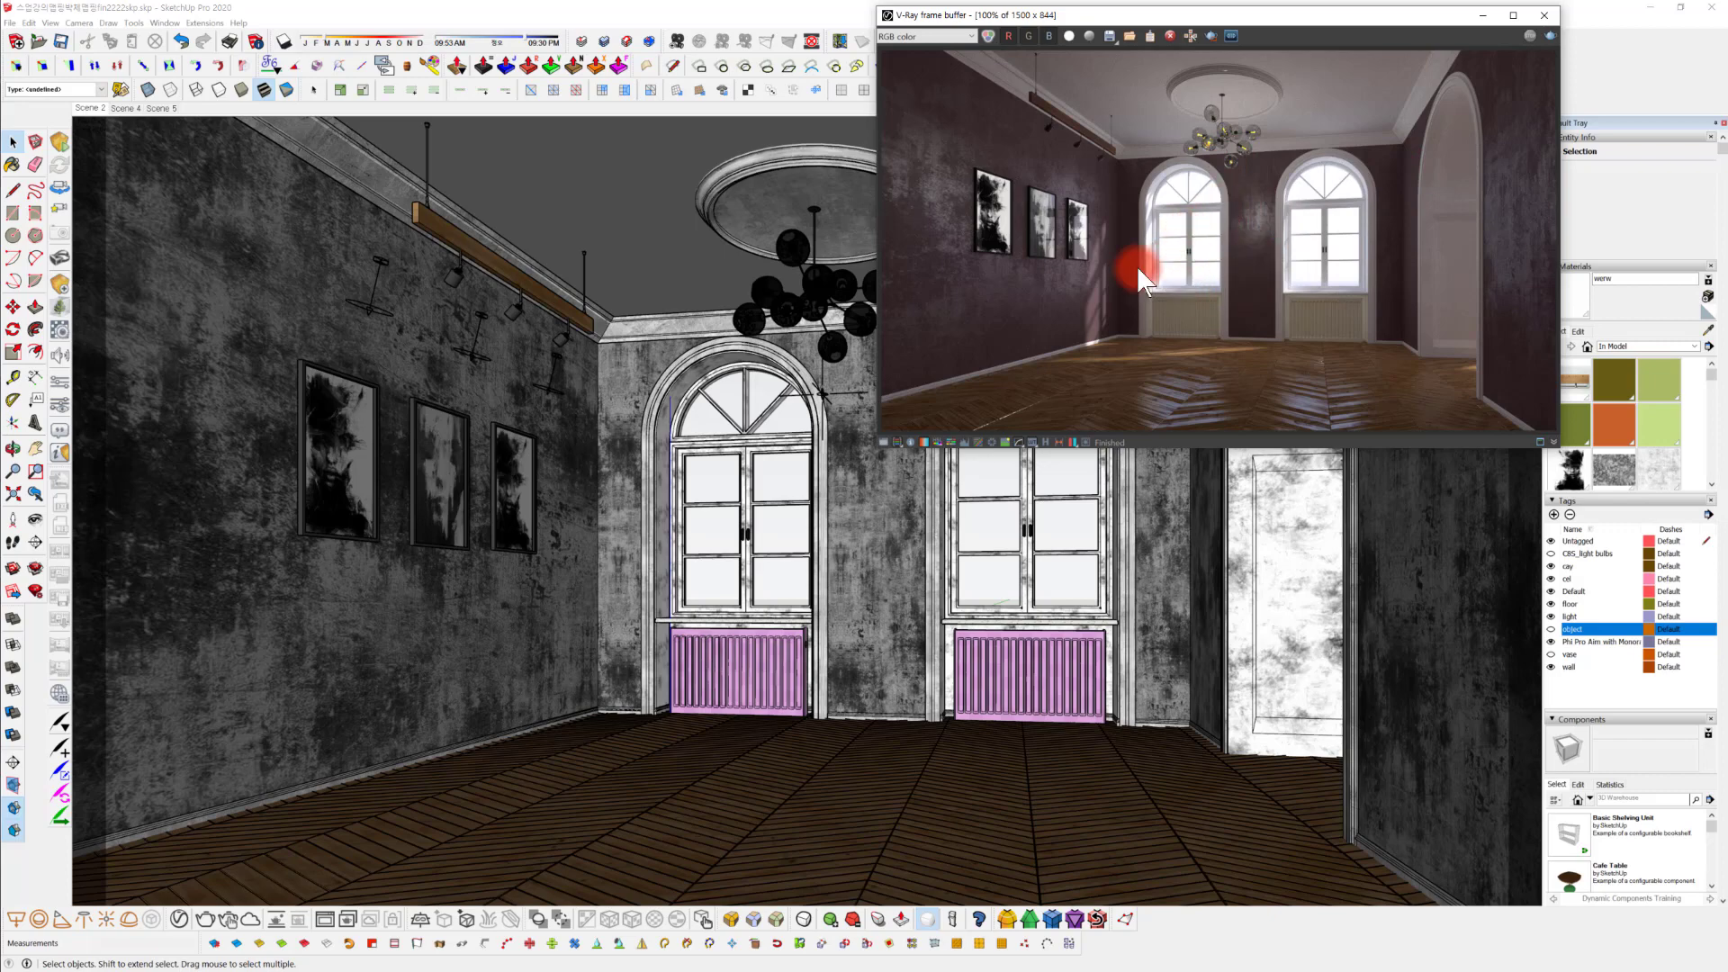
left_click(1481, 14)
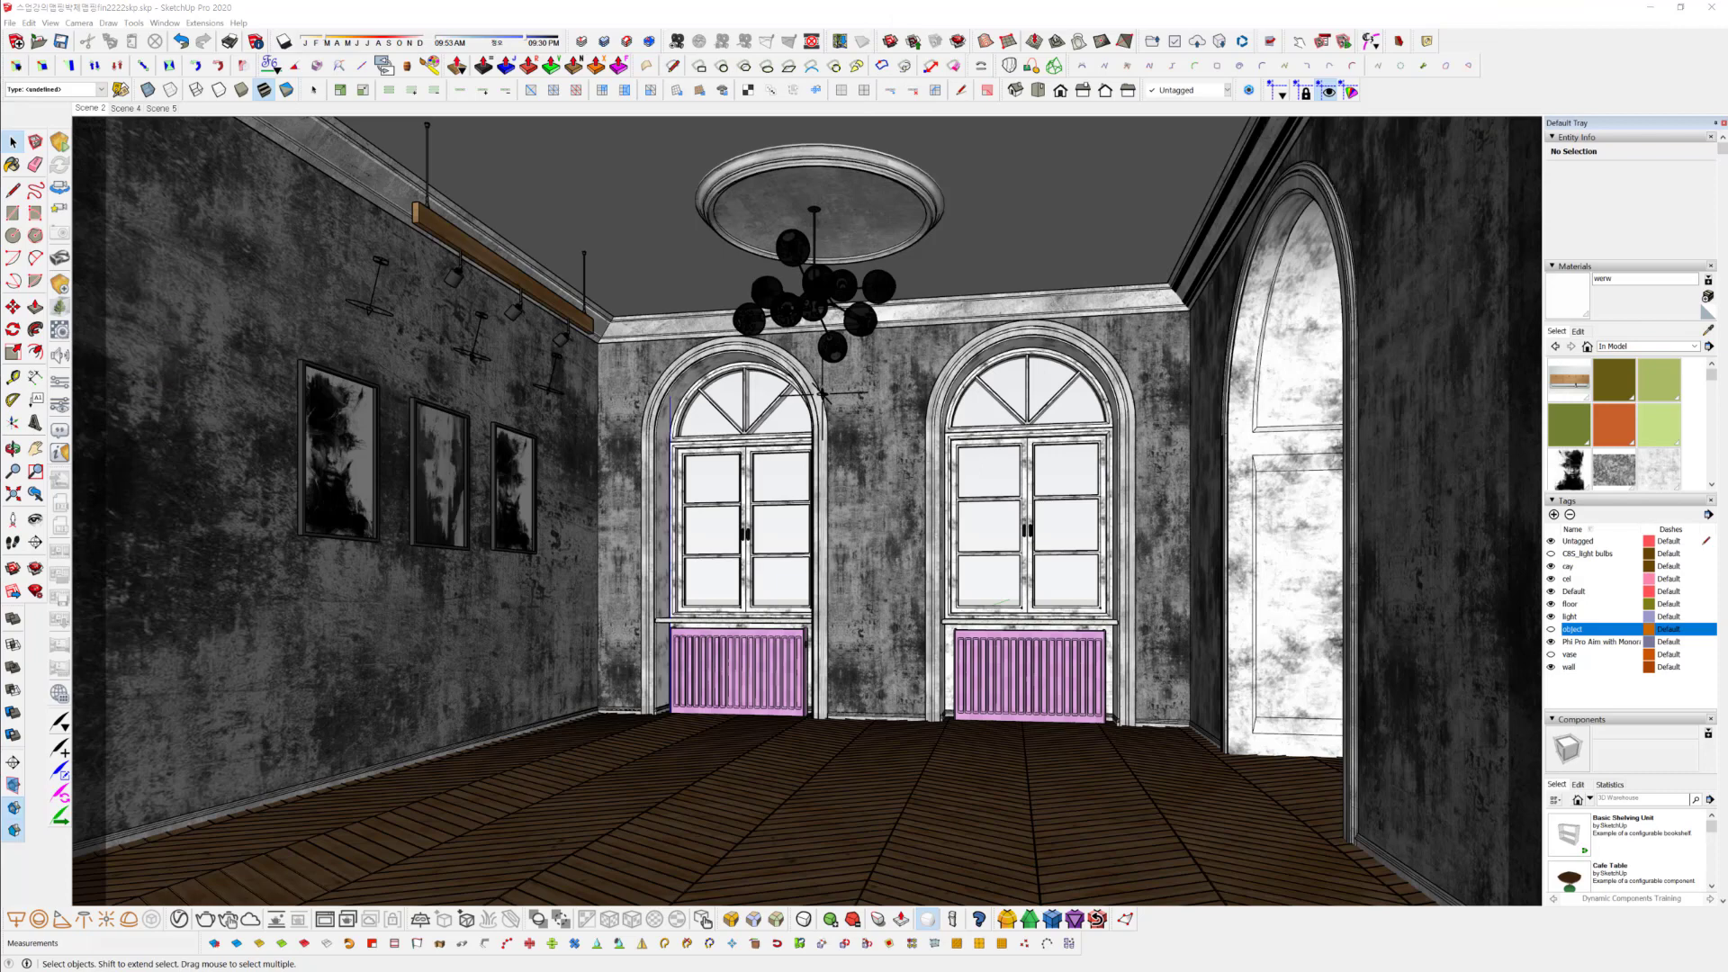
Sample the glass material of both arched windows and bring up its settings in the V-Ray Asset Editor.
left_click(1709, 333)
left_click(779, 473)
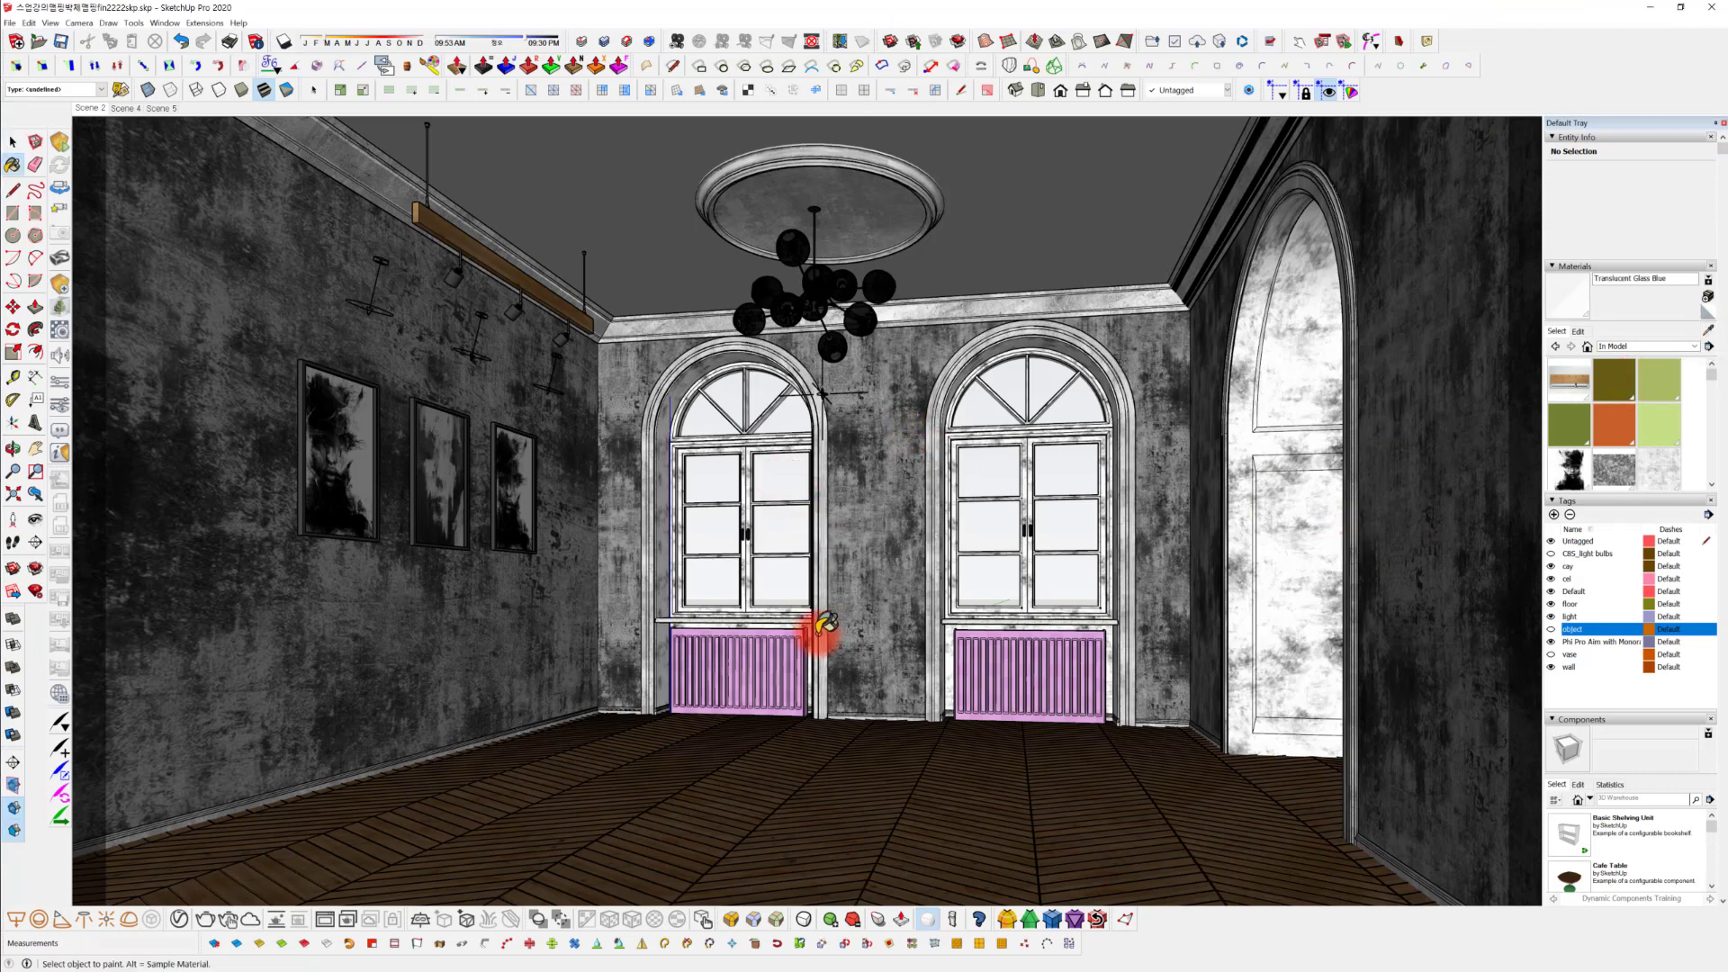
left_click_drag(0, 88, 481, 89)
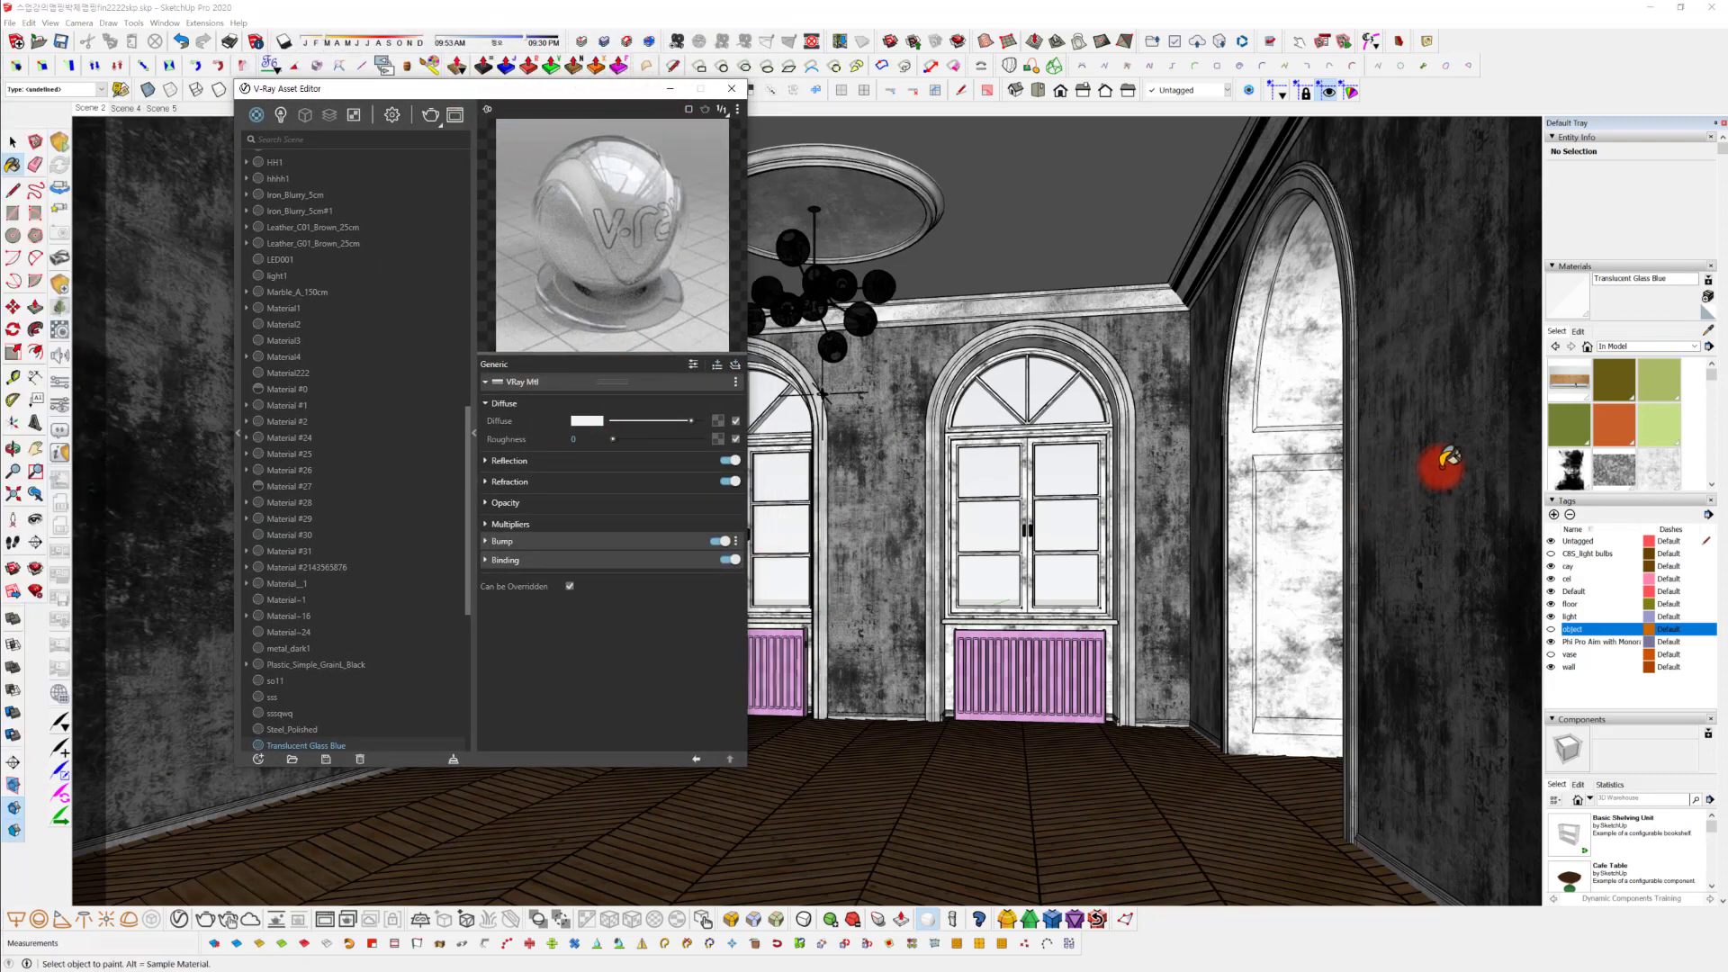
left_click(1708, 335)
left_click(991, 472)
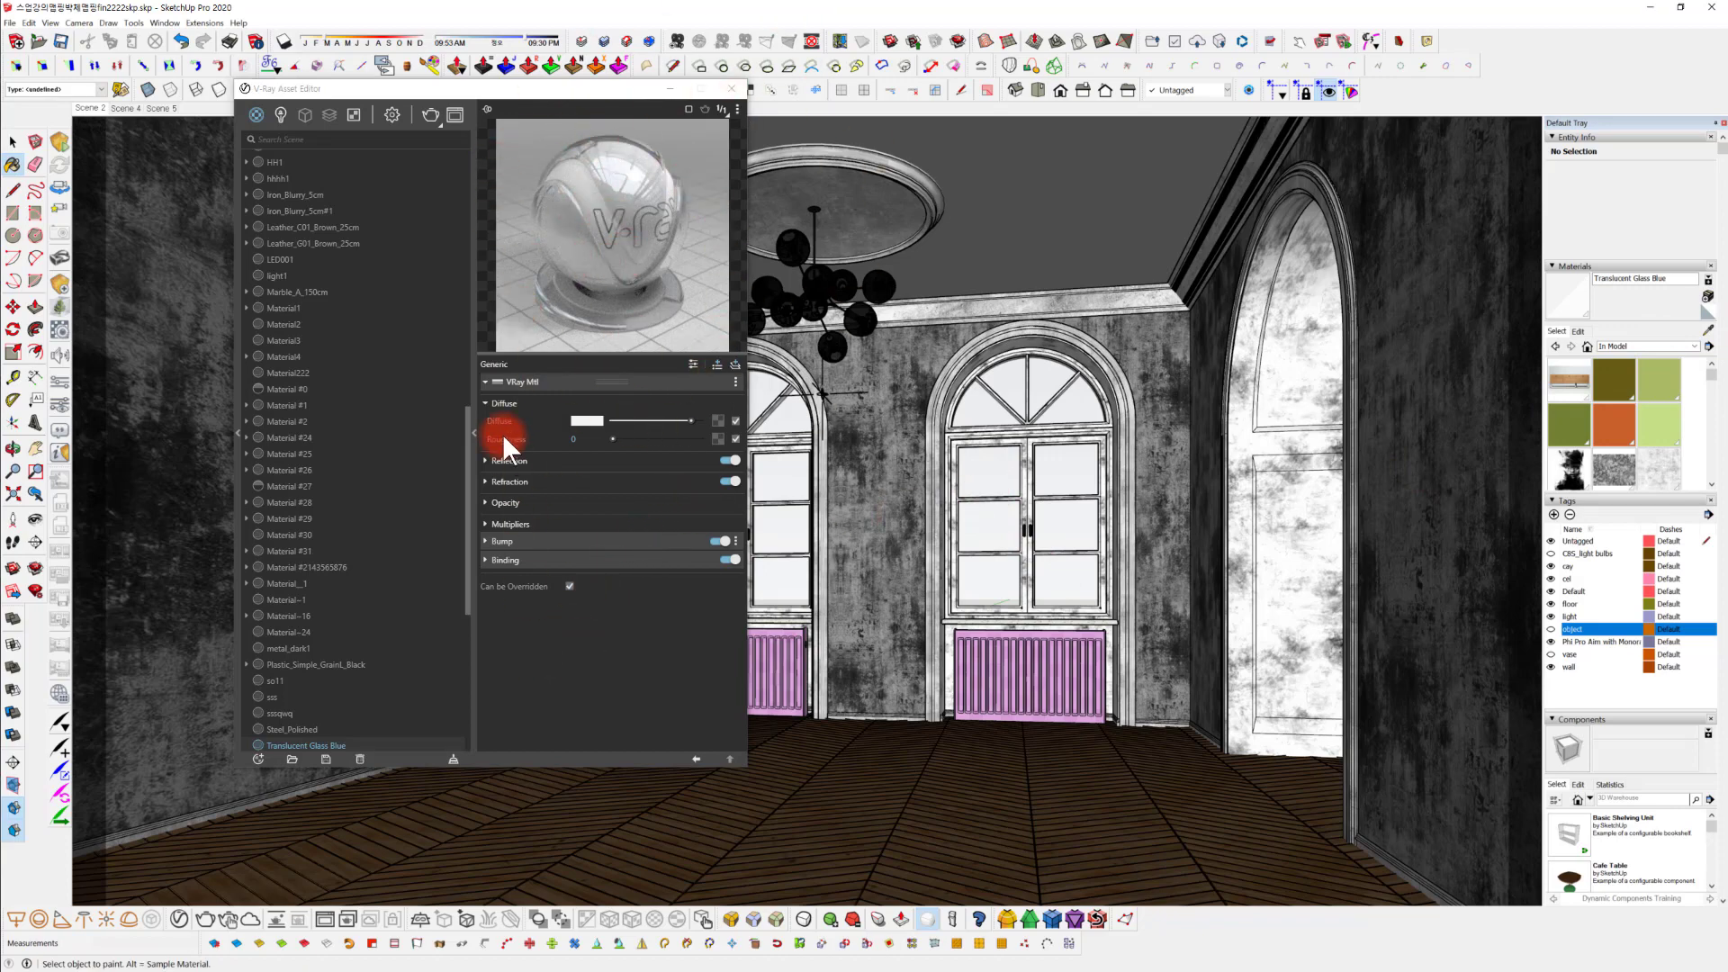
Expand the glass material's Reflection and Refraction settings and examine them in basic and advanced modes, ending in advanced mode.
left_click(511, 460)
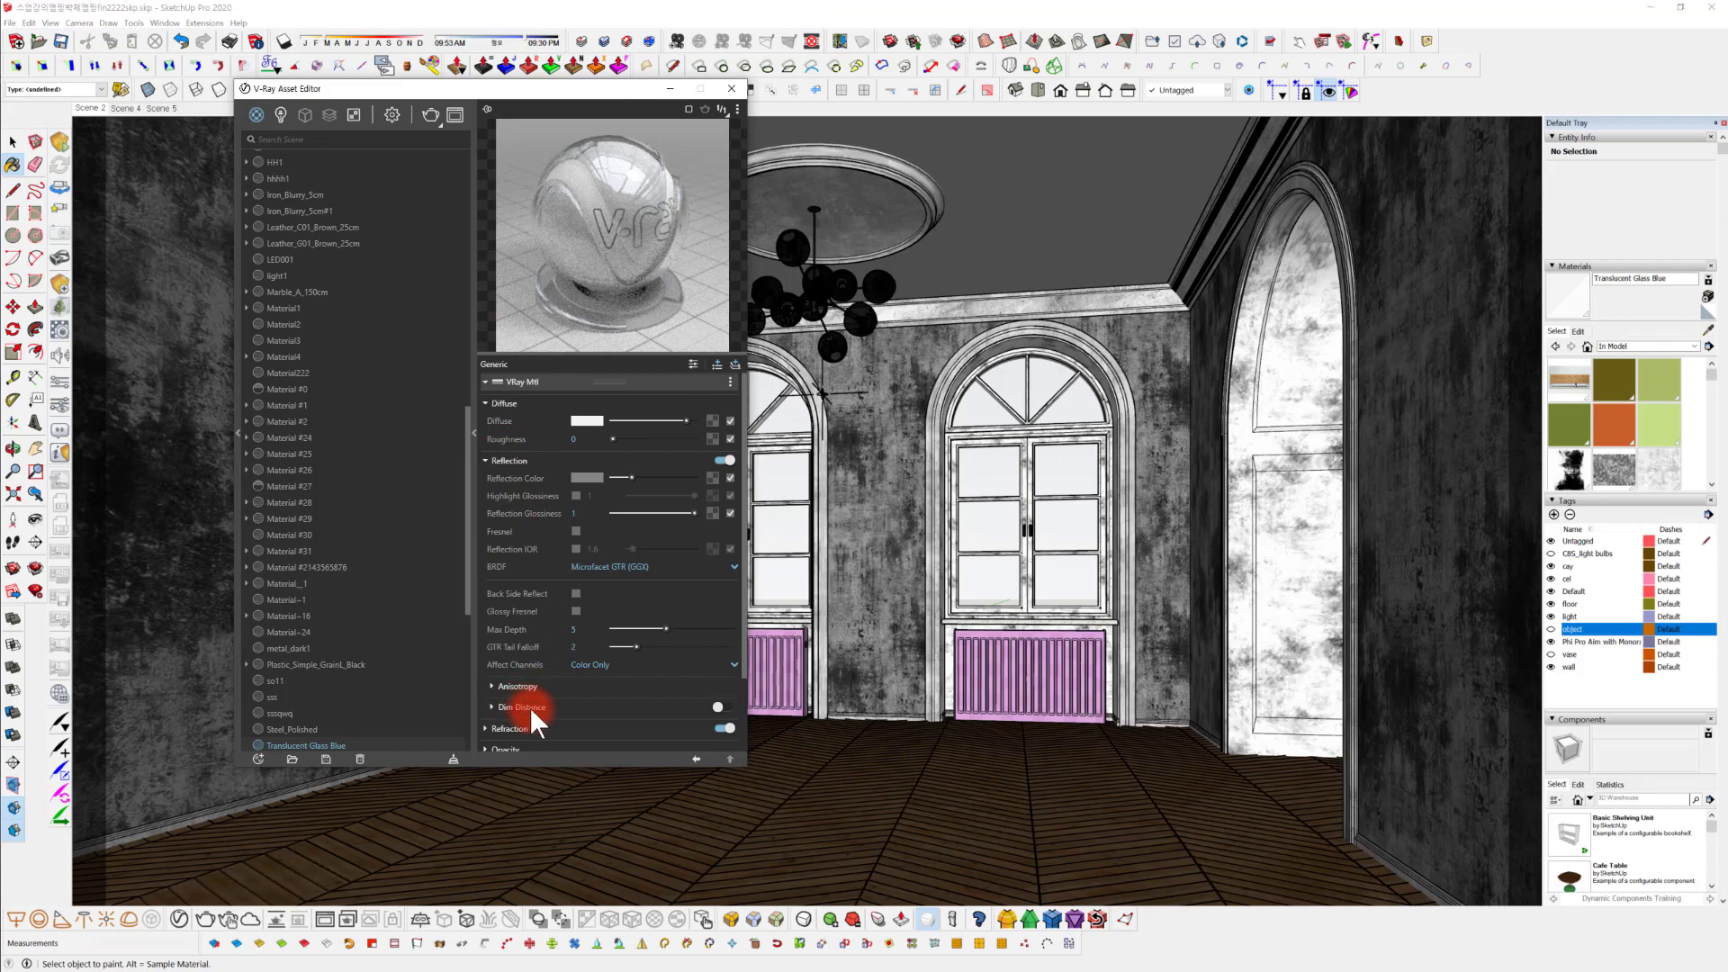
scroll(522, 700, "down", 2)
left_click(535, 636)
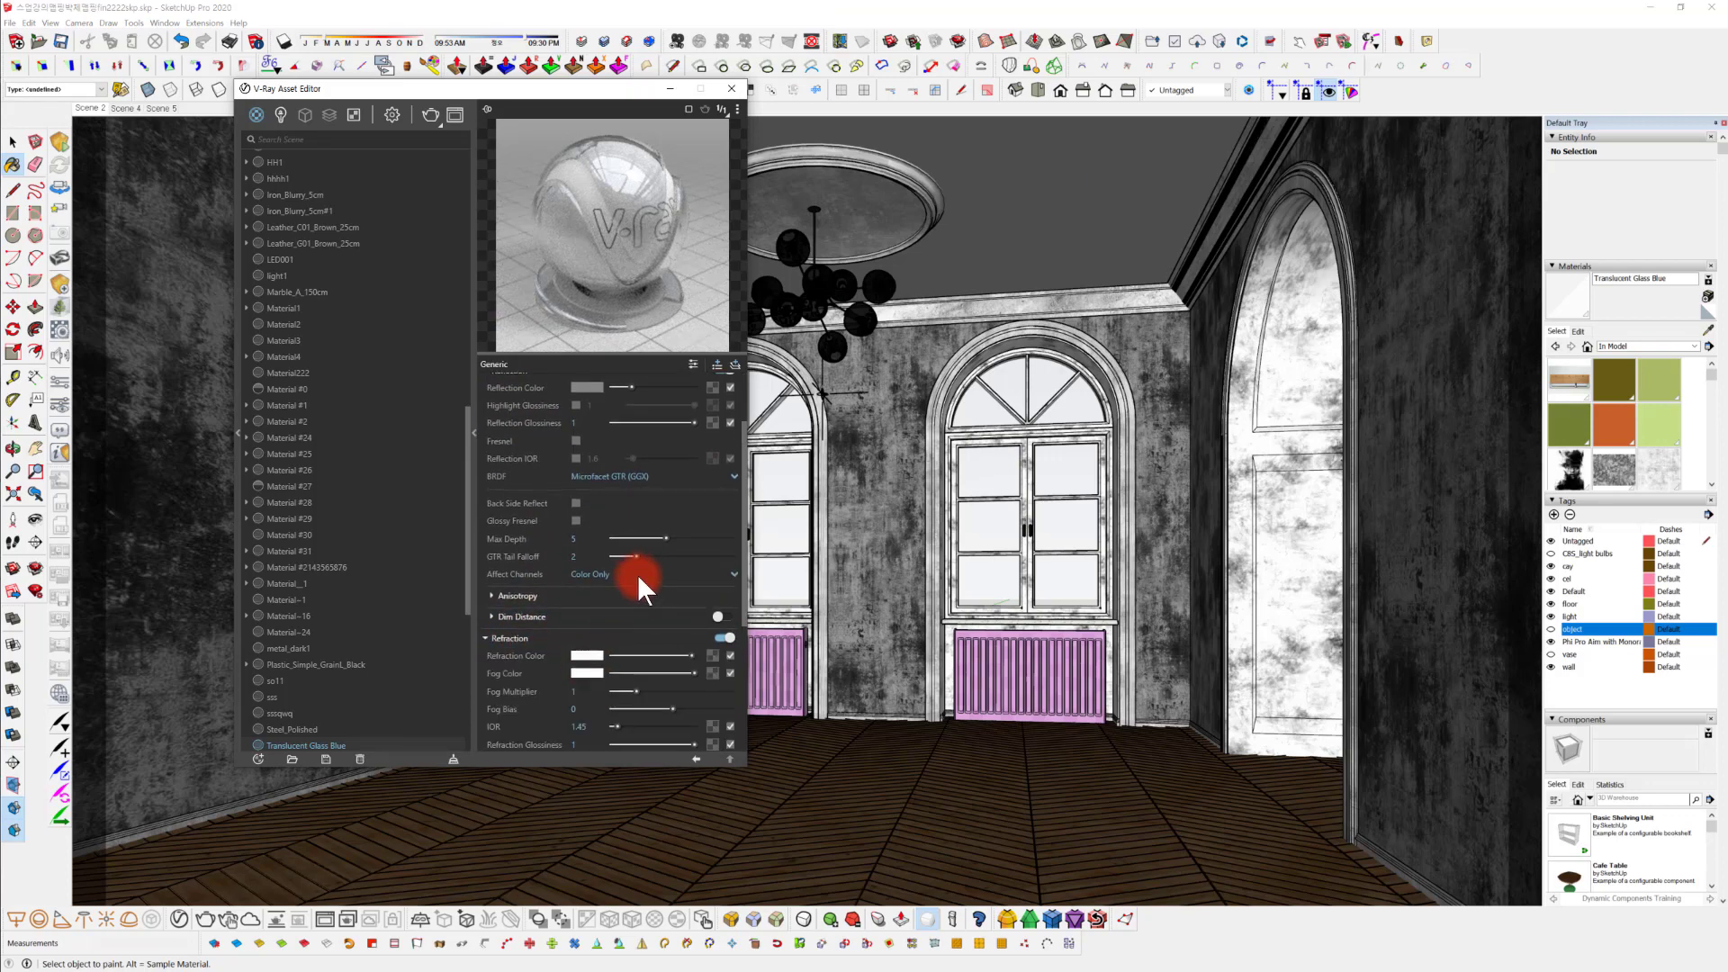
scroll(637, 574, "down", 3)
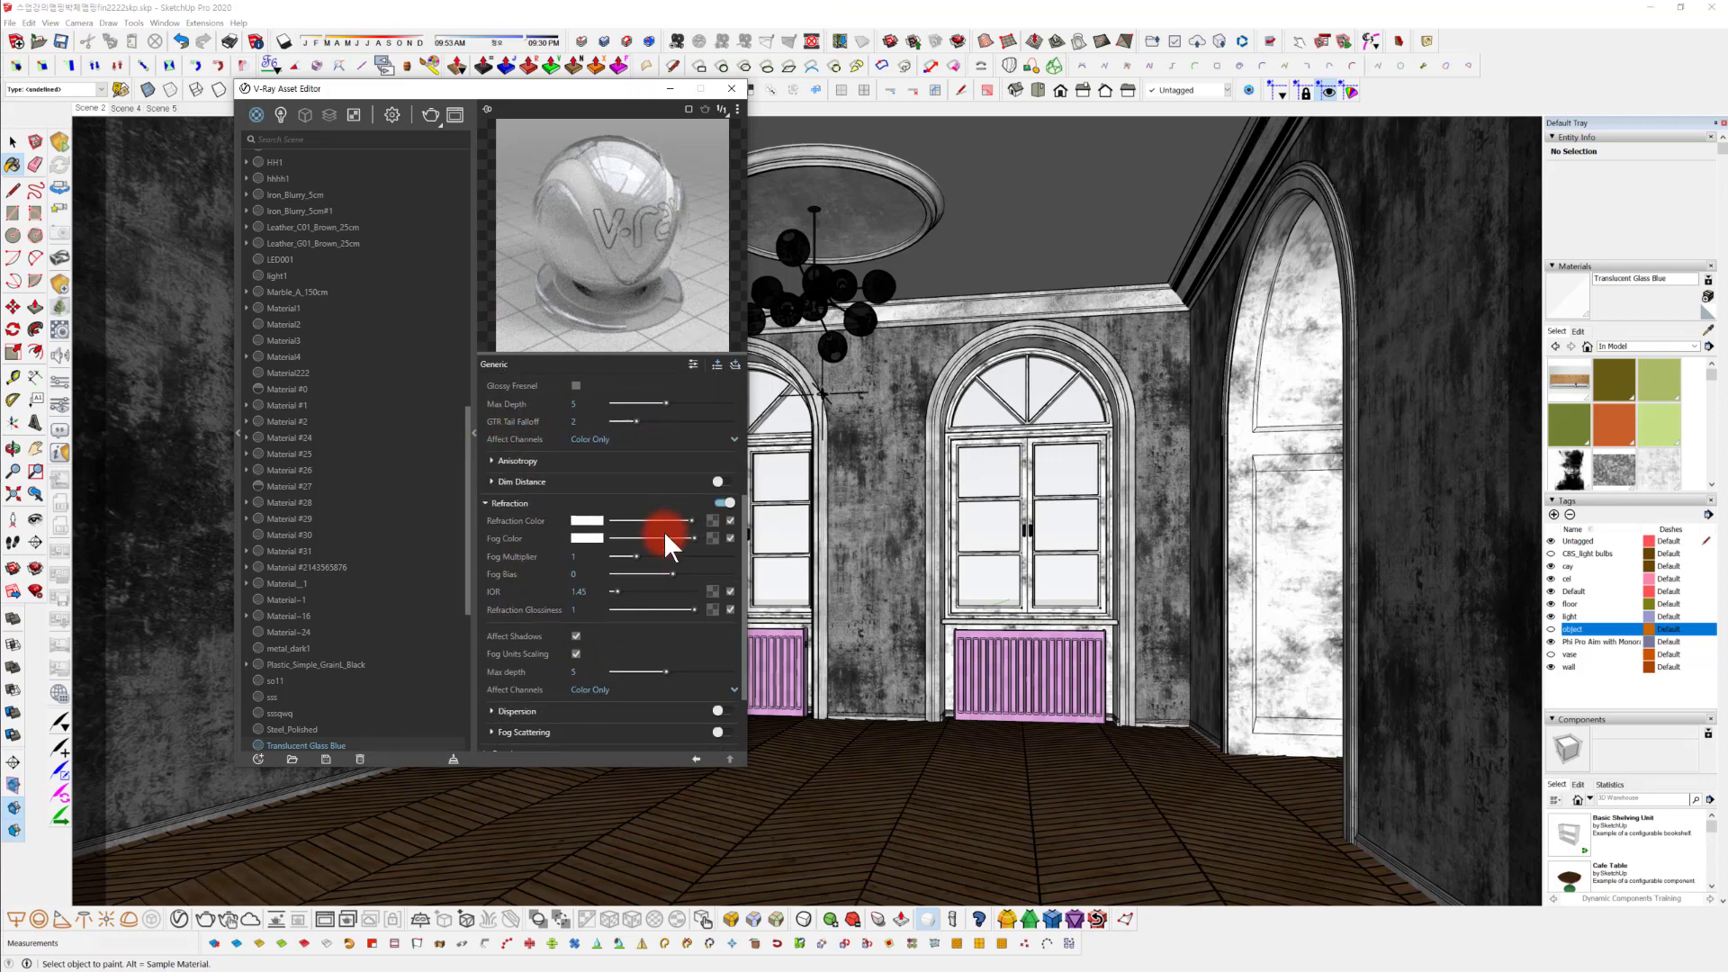
scroll(662, 558, "down", 1)
scroll(608, 612, "up", 5)
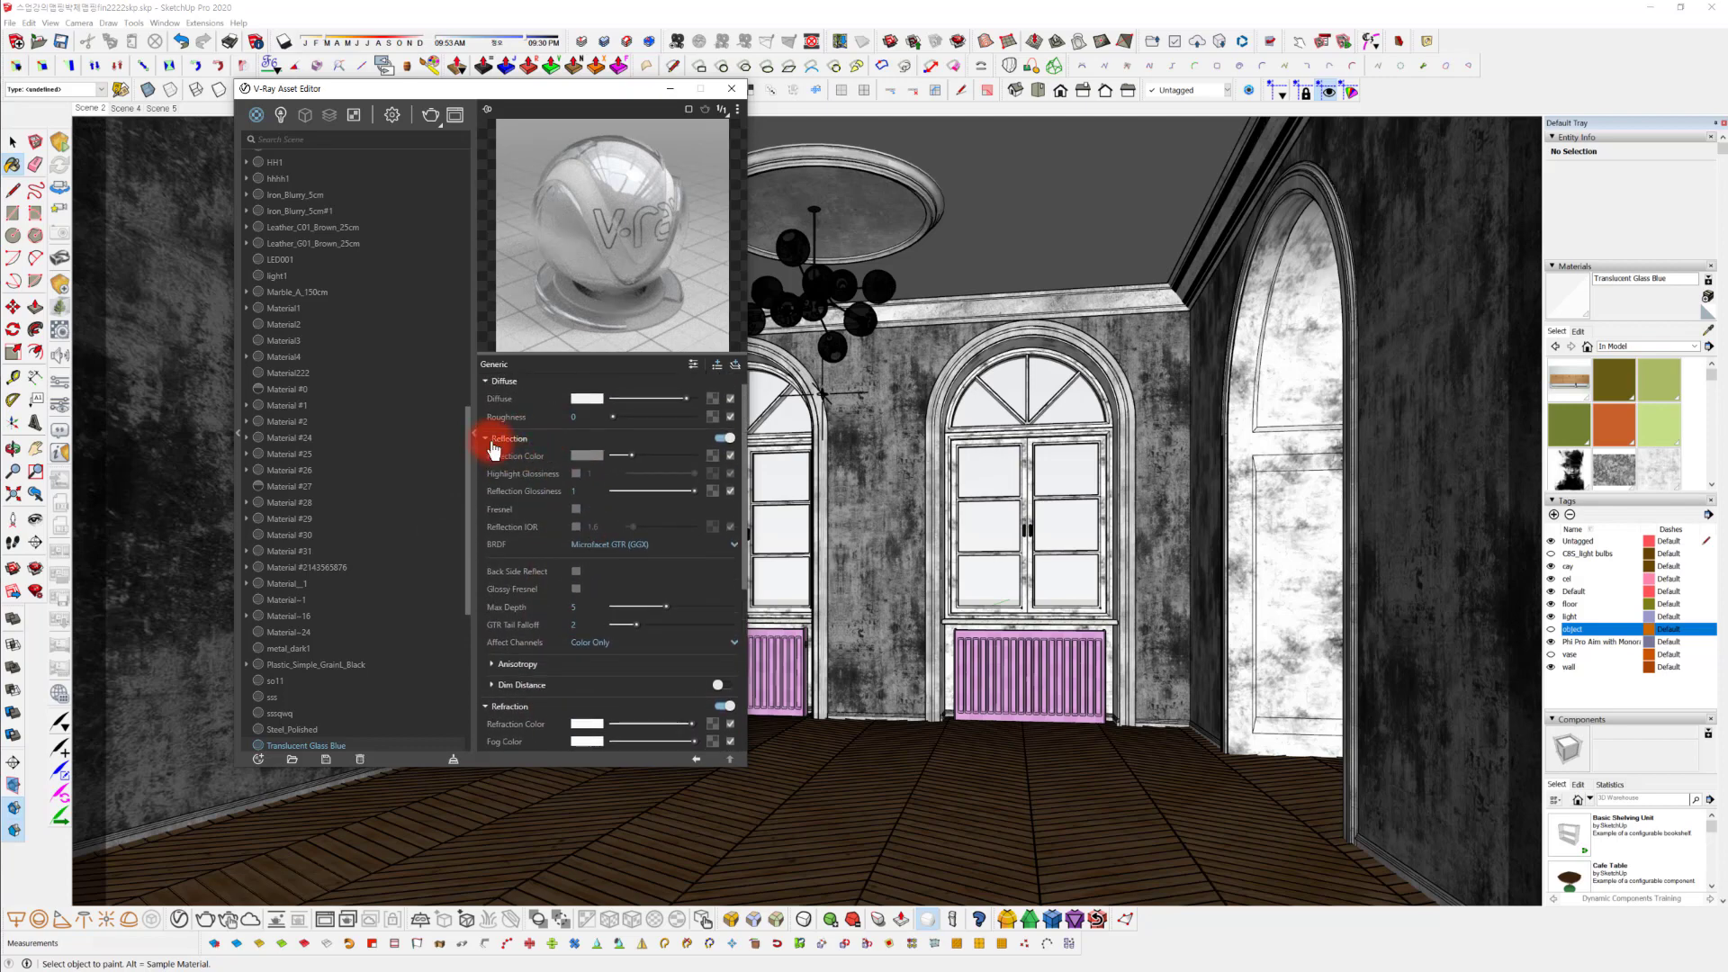
scroll(612, 639, "down", 6)
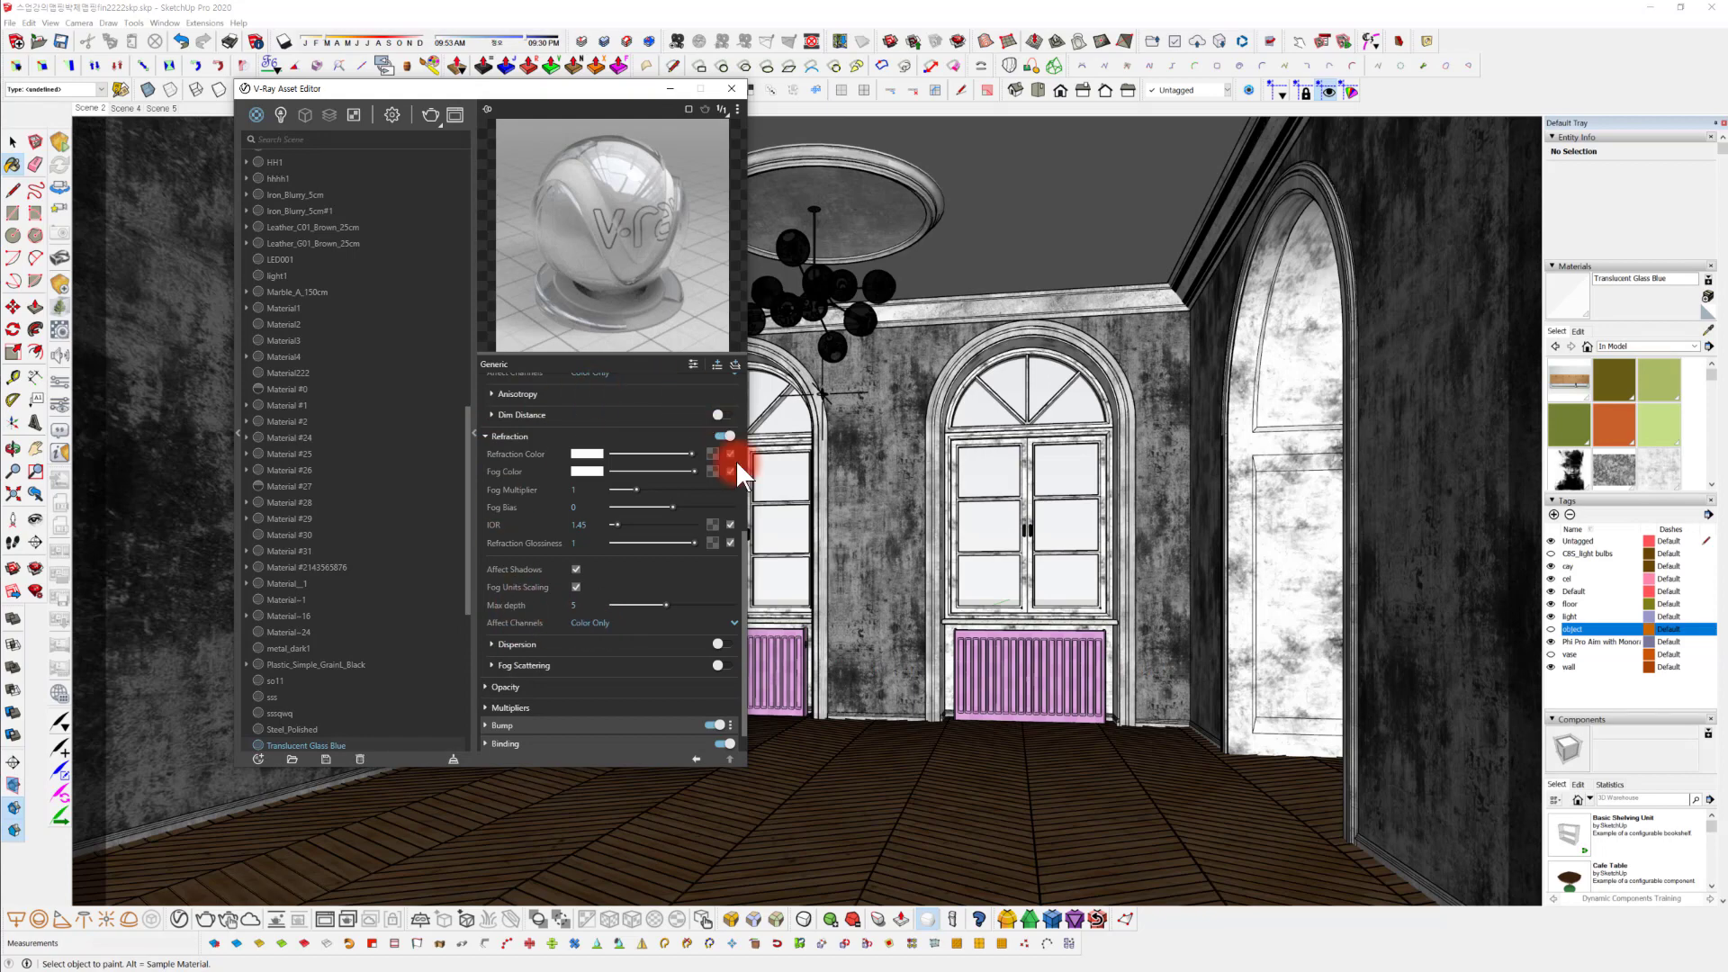
scroll(644, 508, "up", 3)
scroll(635, 531, "down", 3)
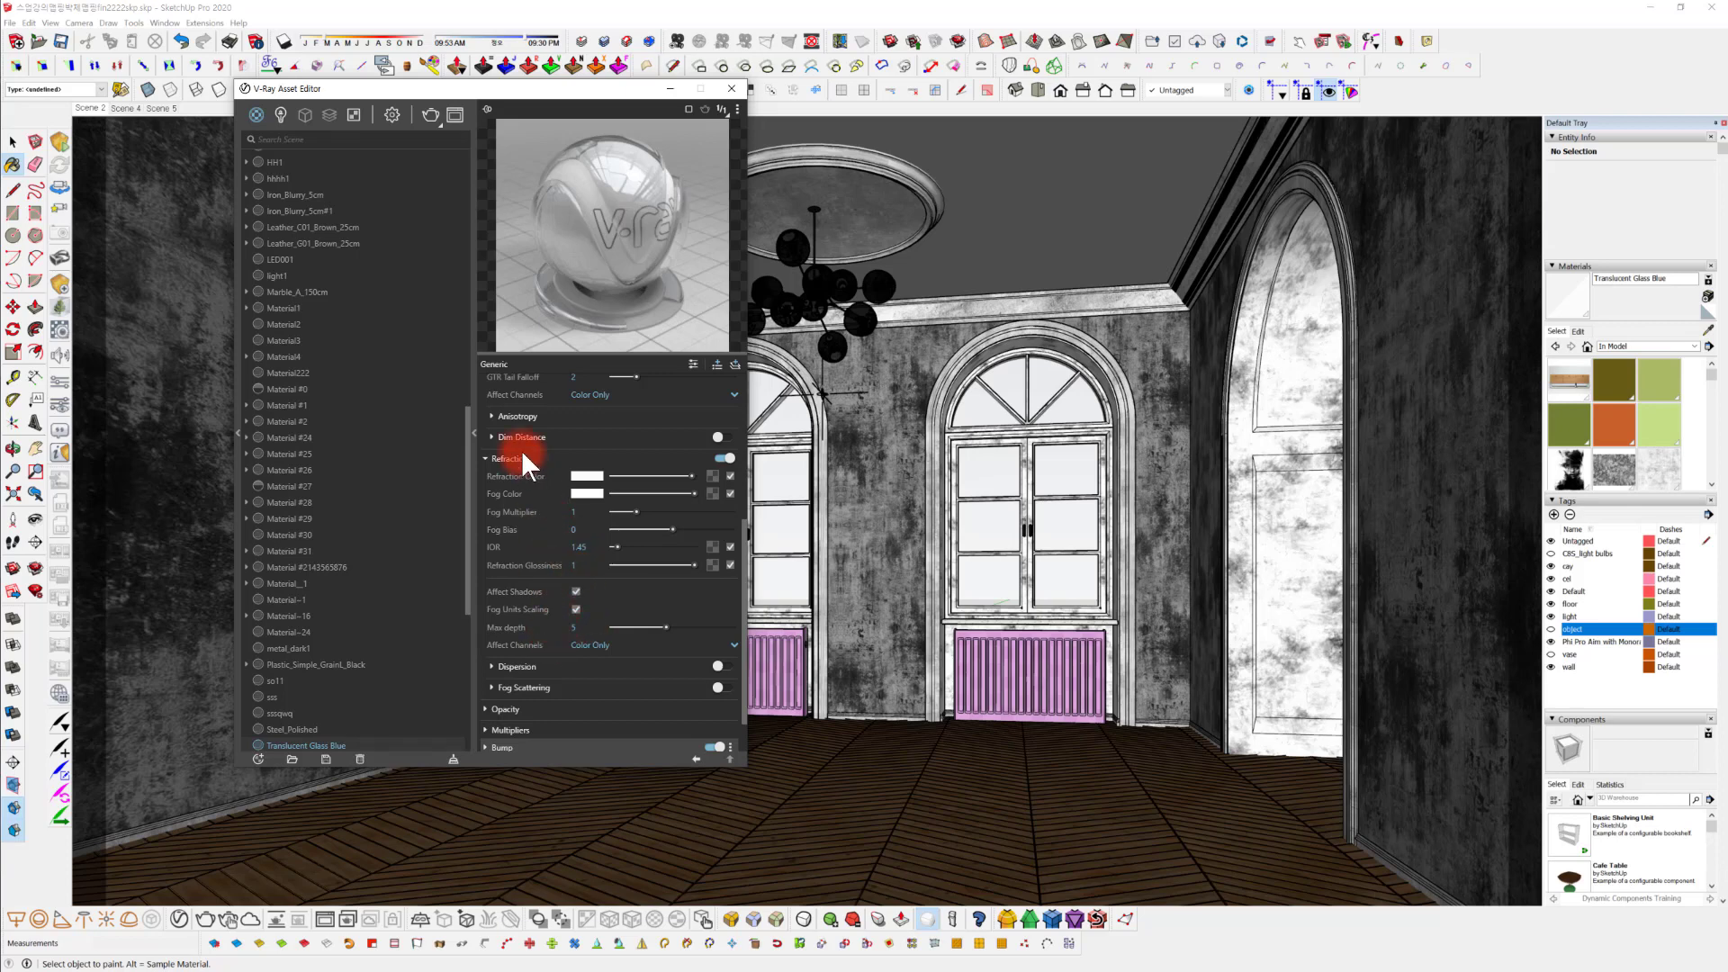
left_click(692, 364)
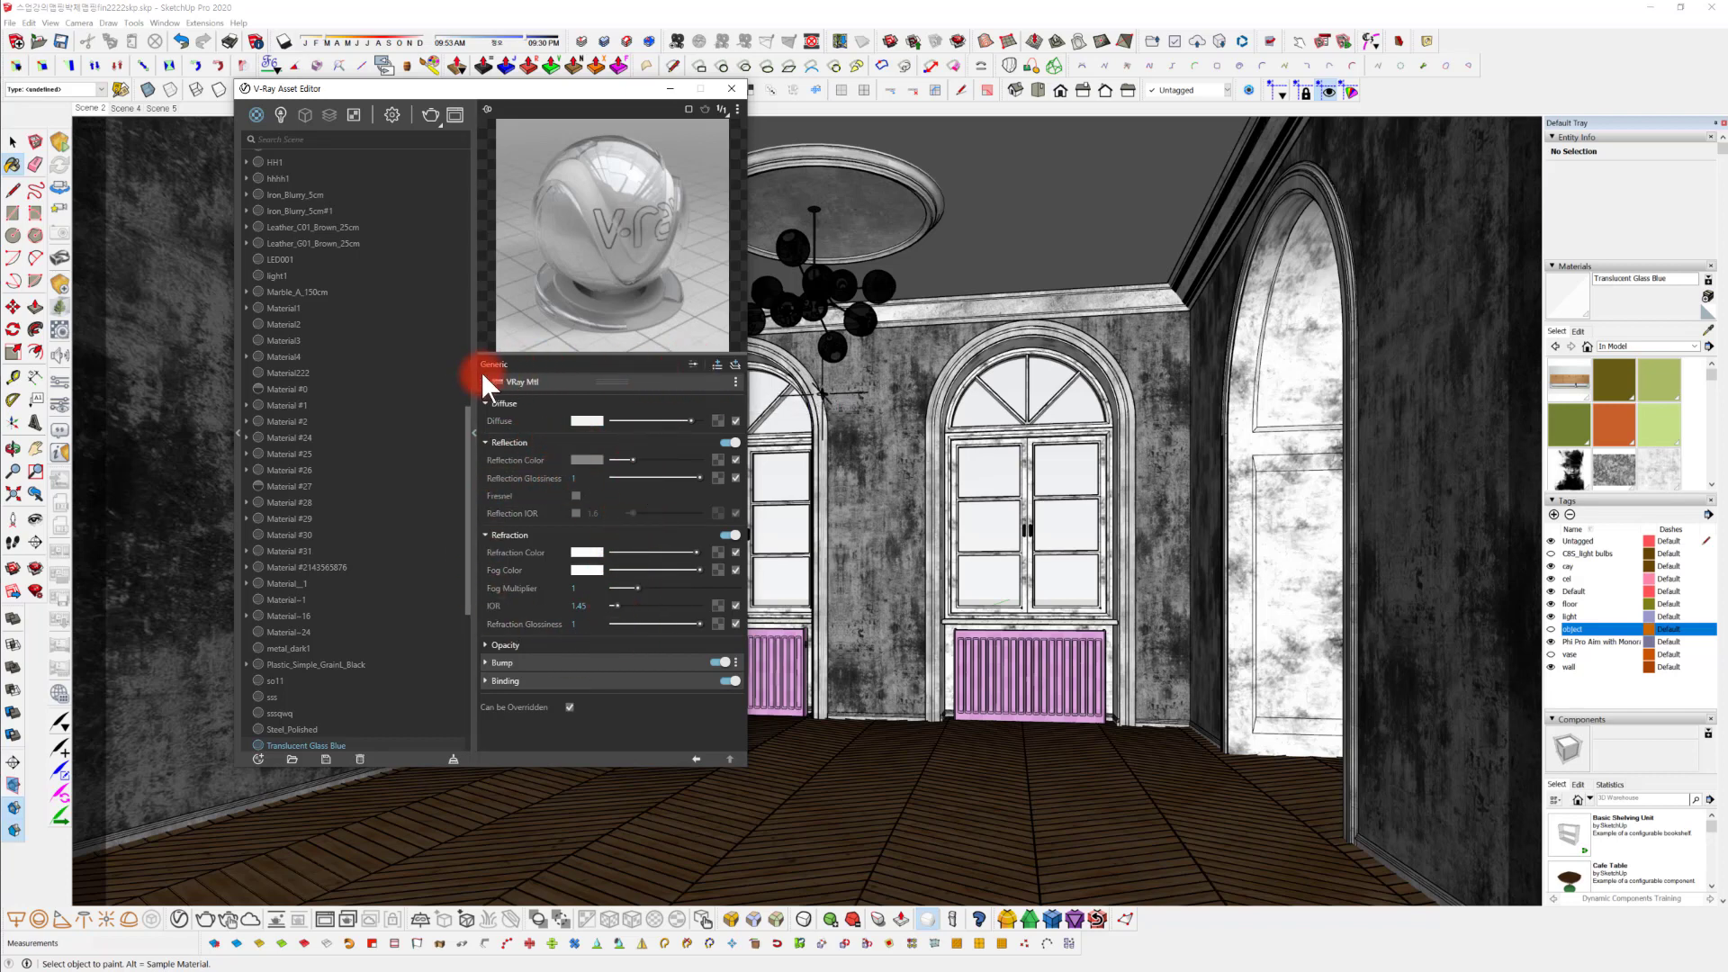
left_click(696, 360)
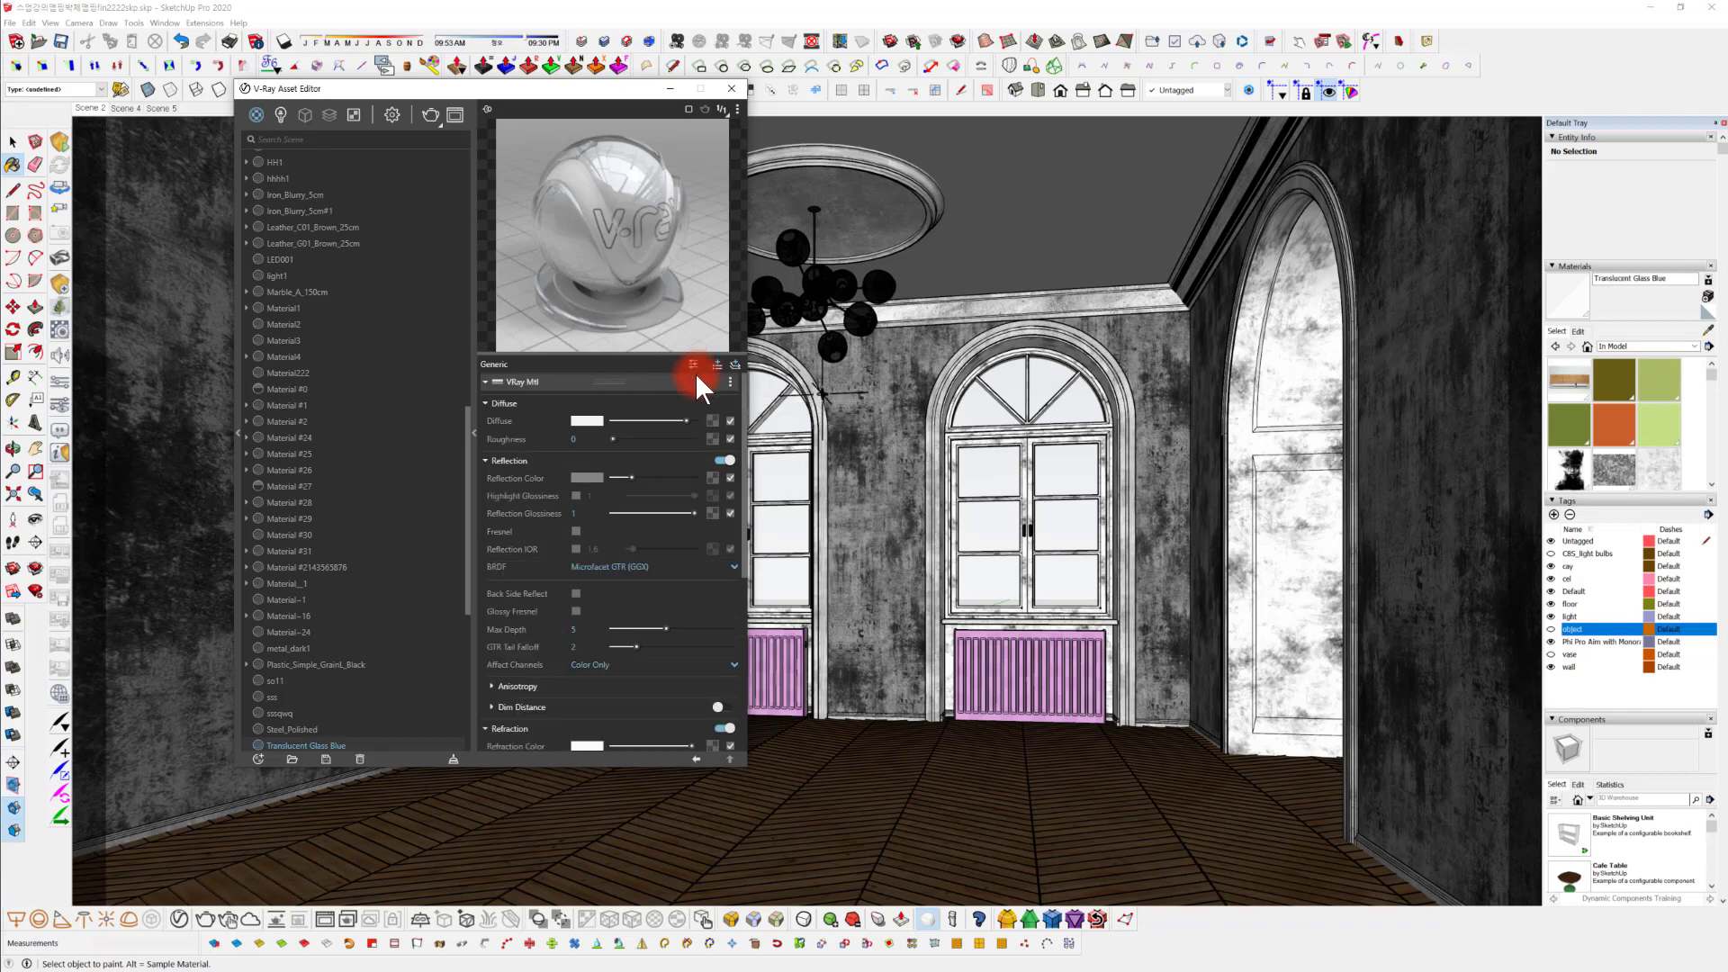
left_click(691, 360)
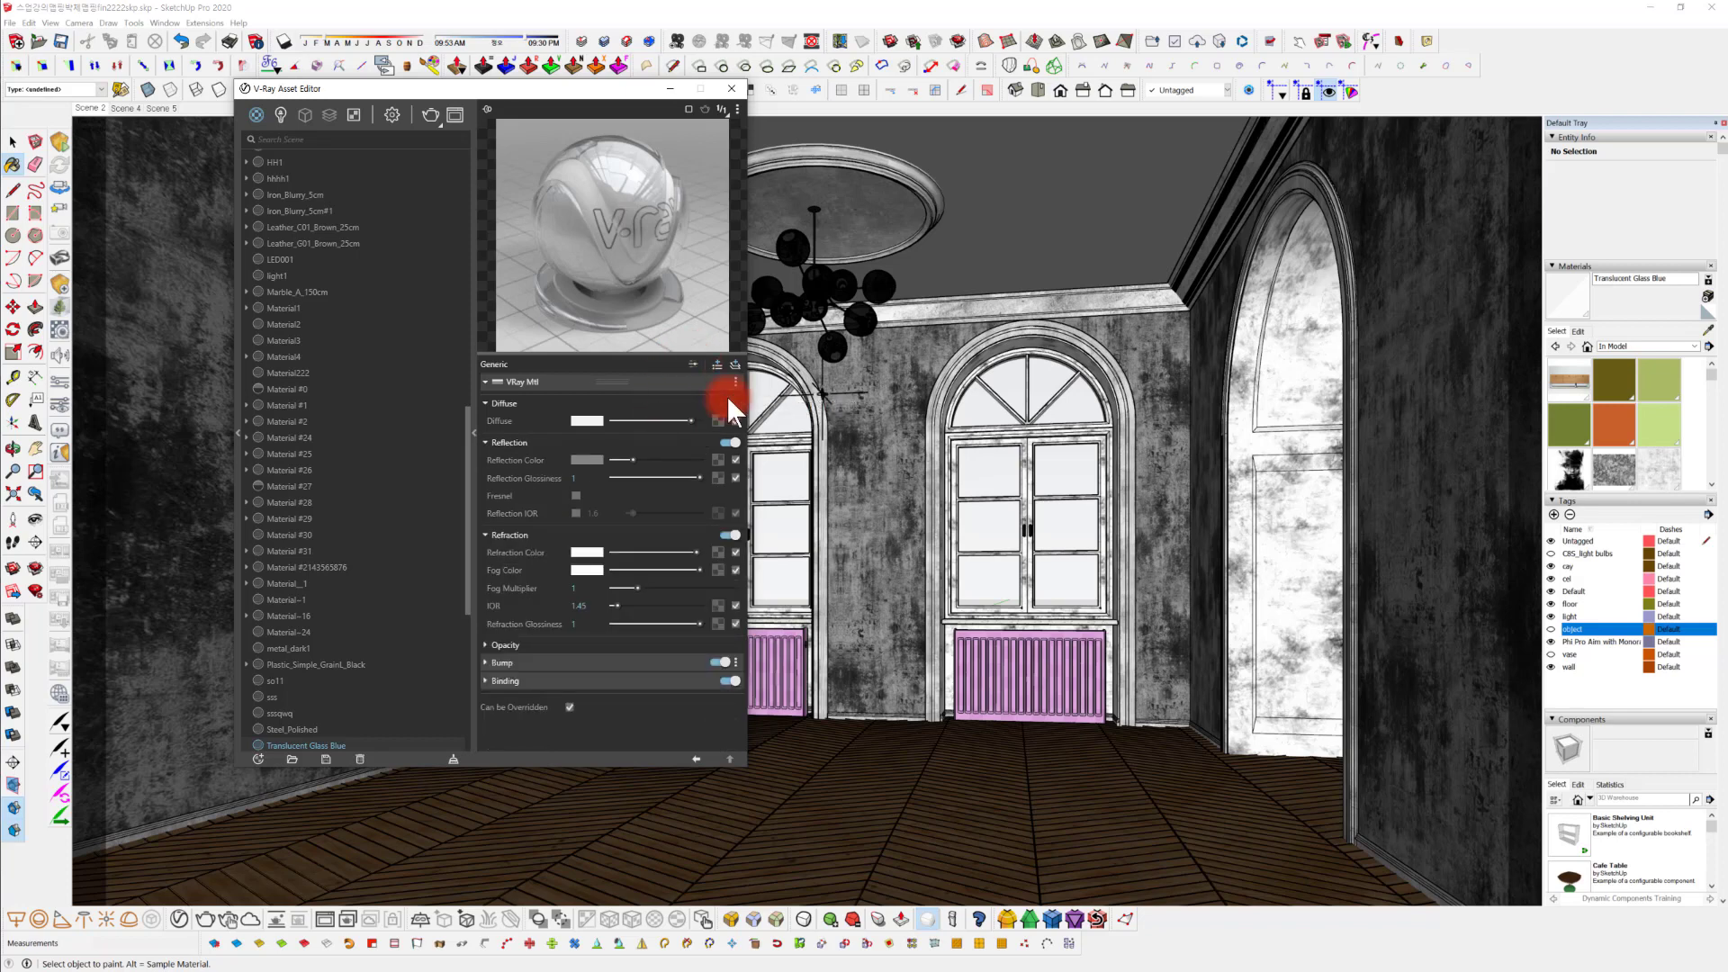
left_click(691, 363)
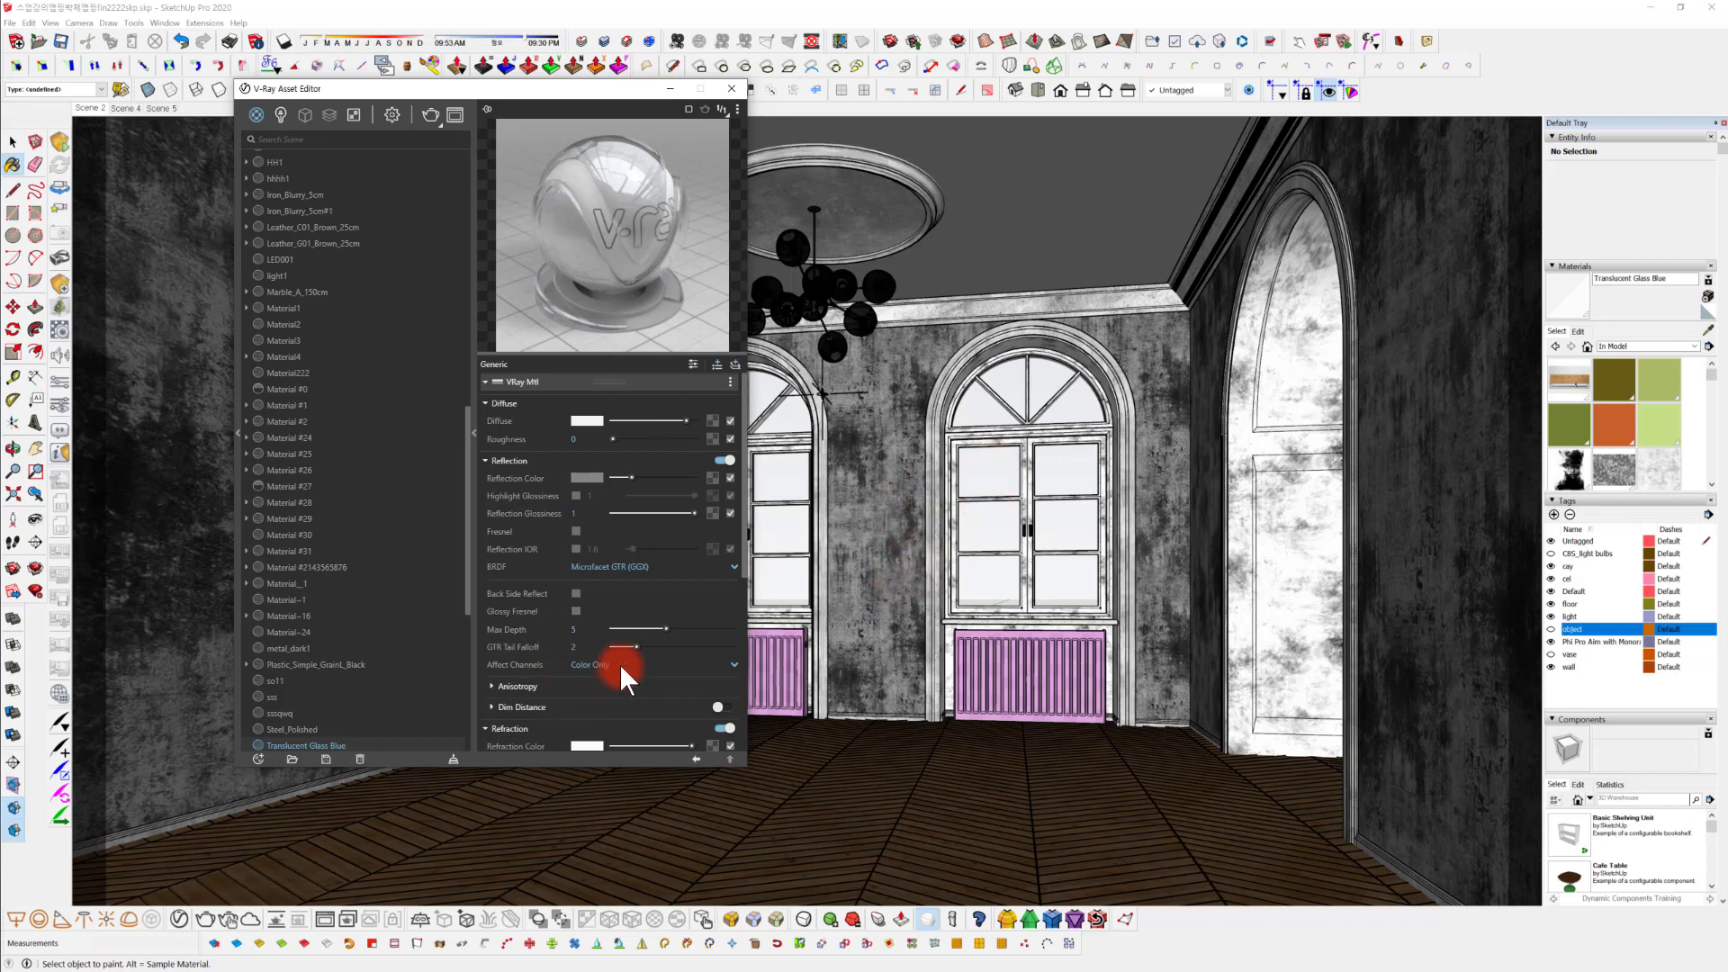
Set the Reflection Affect Channels option of Translucent Glass Blue to Color + Alpha.
left_click(594, 664)
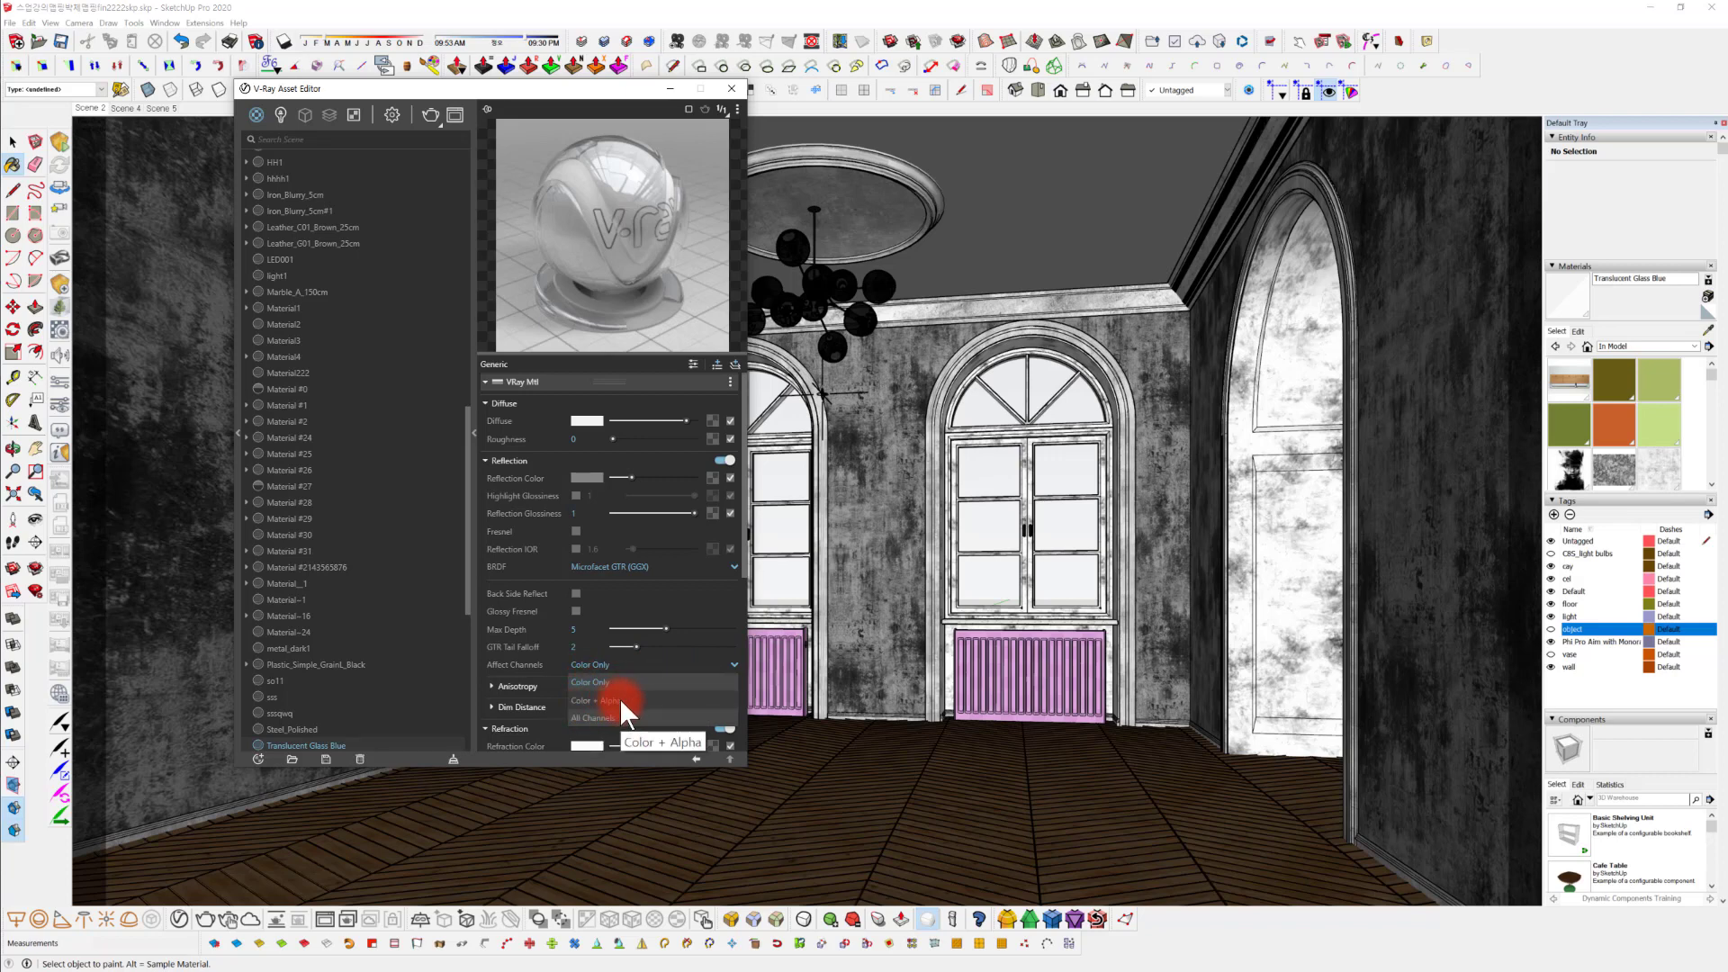
left_click(619, 699)
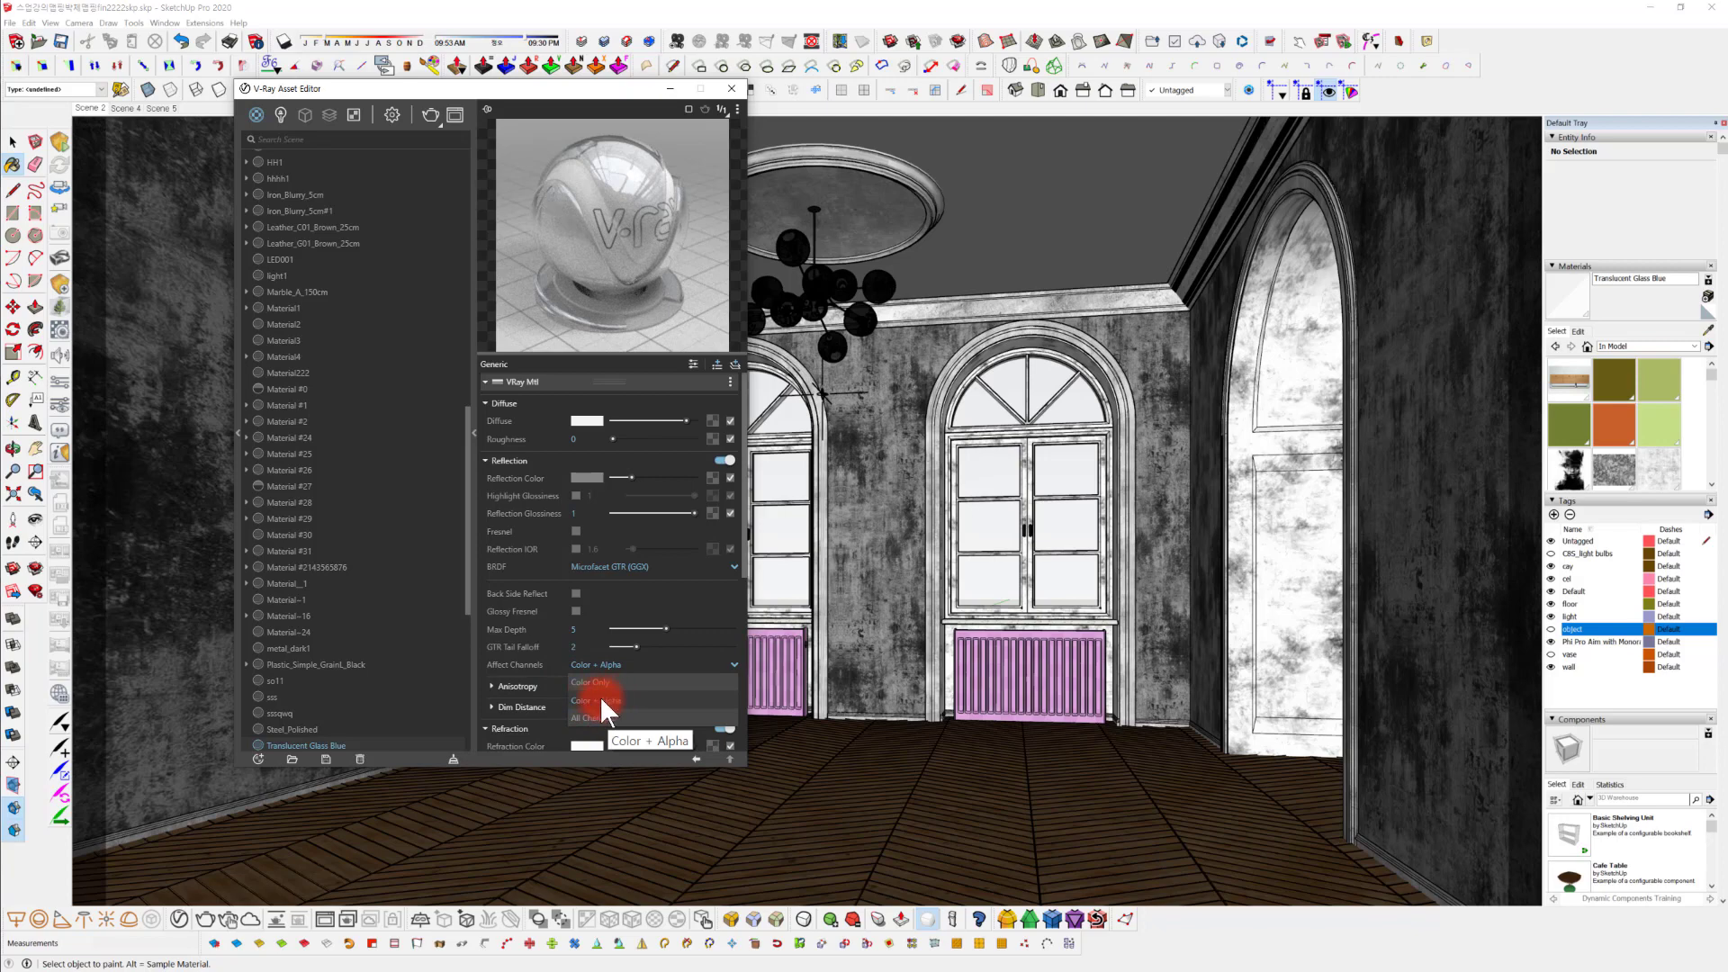
left_click(600, 700)
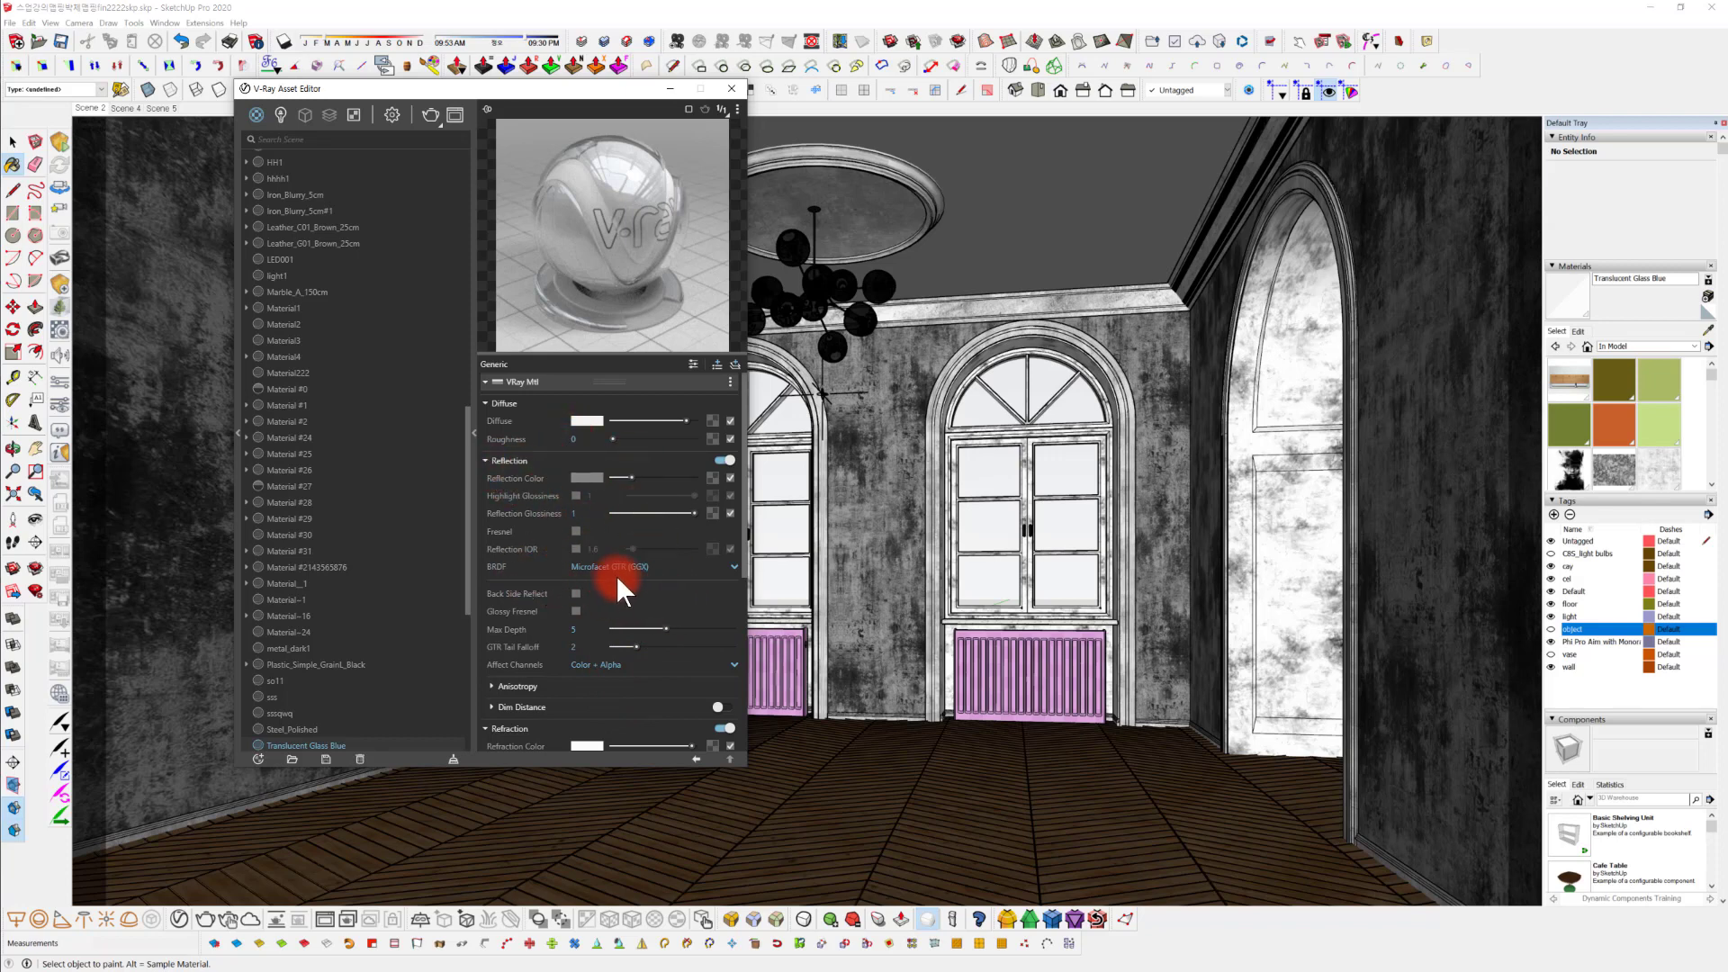
left_click(712, 566)
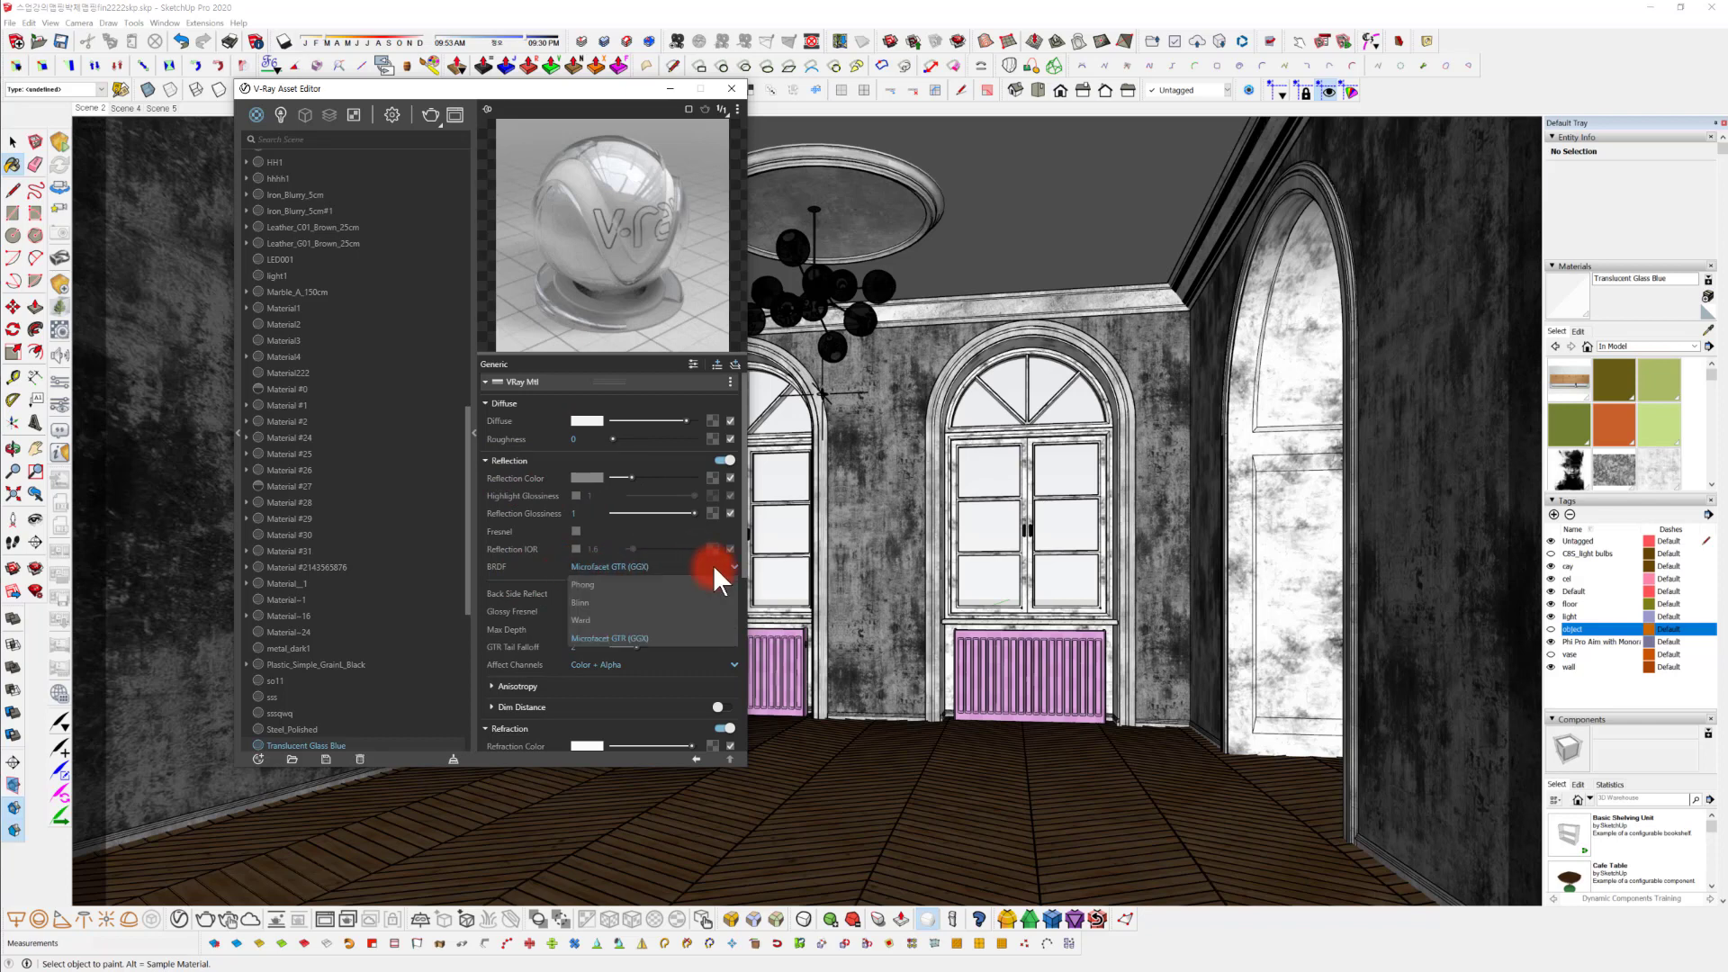
left_click(642, 587)
Set the Refraction Affect Channels option of Translucent Glass Blue to Color + Alpha.
scroll(634, 621, "down", 1)
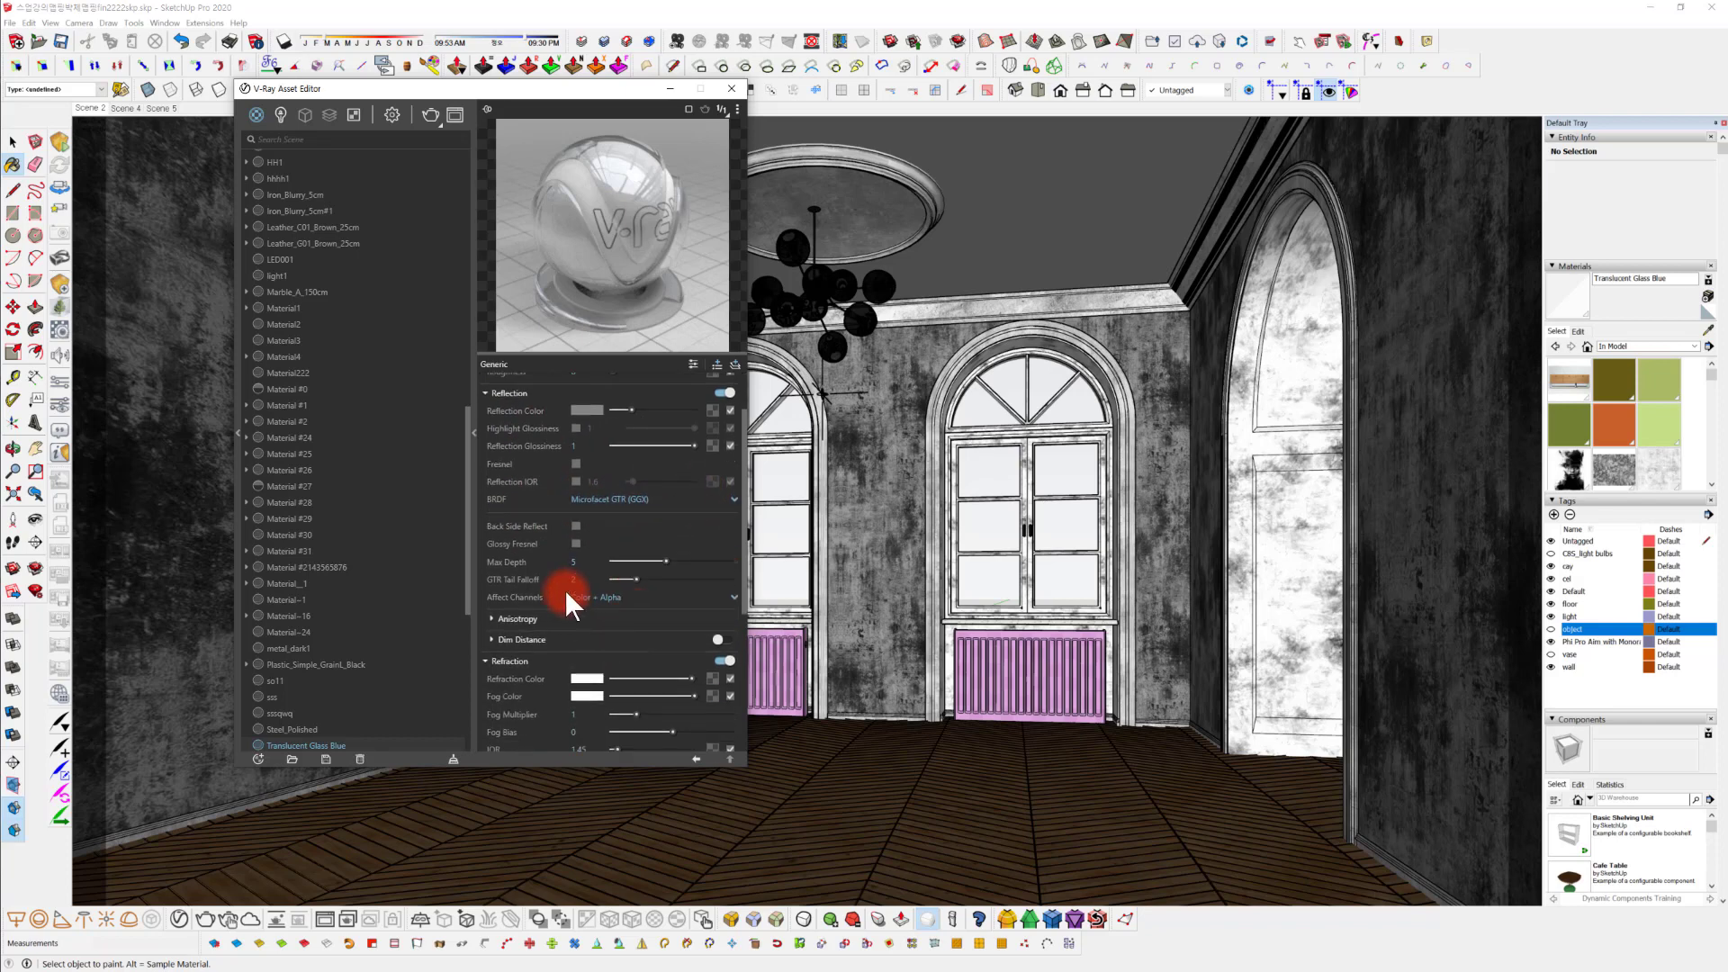
scroll(552, 531, "up", 1)
scroll(623, 651, "down", 3)
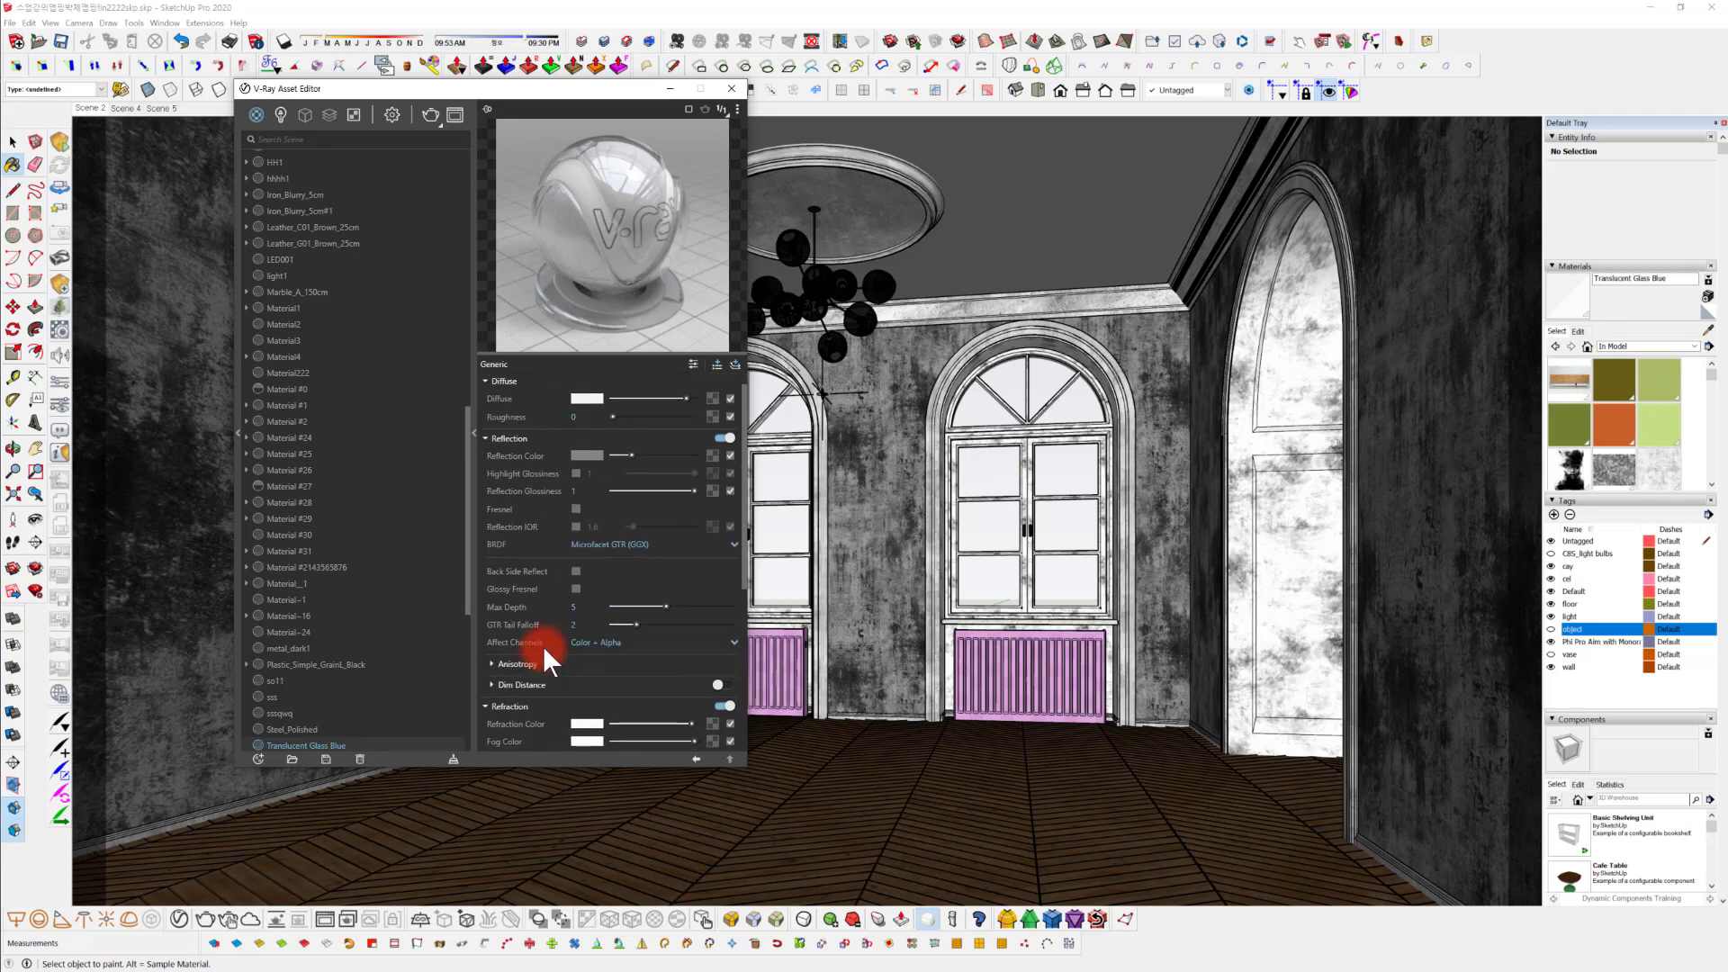
scroll(548, 593, "down", 3)
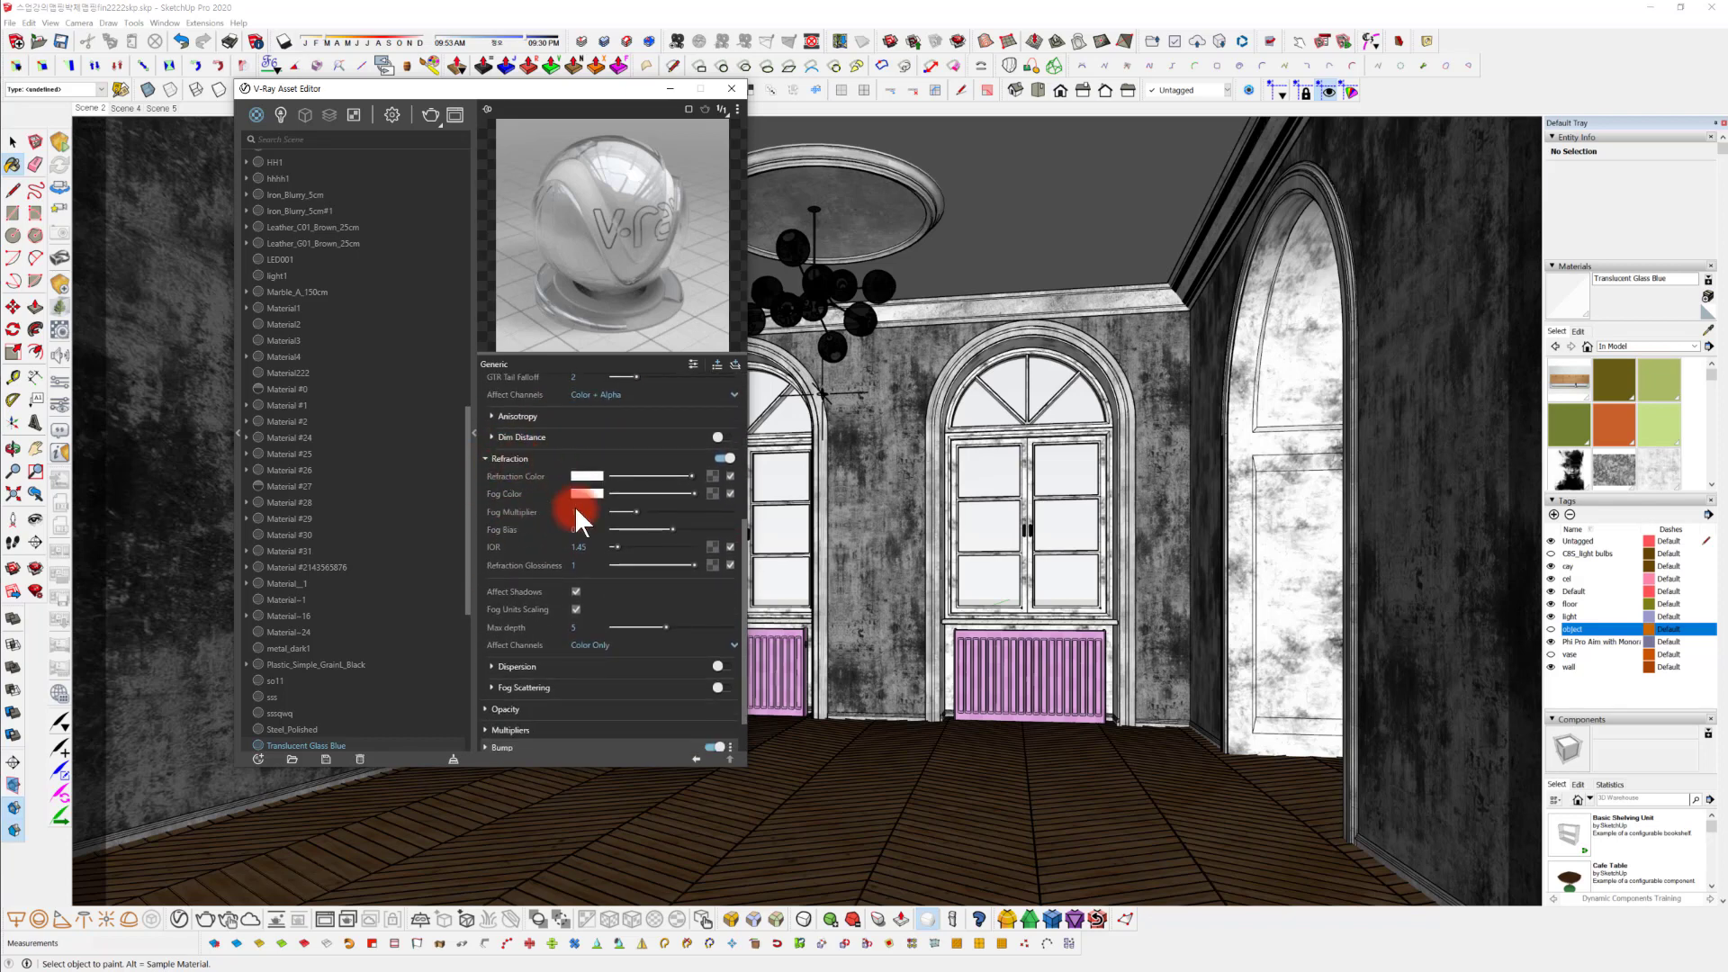
left_click(594, 646)
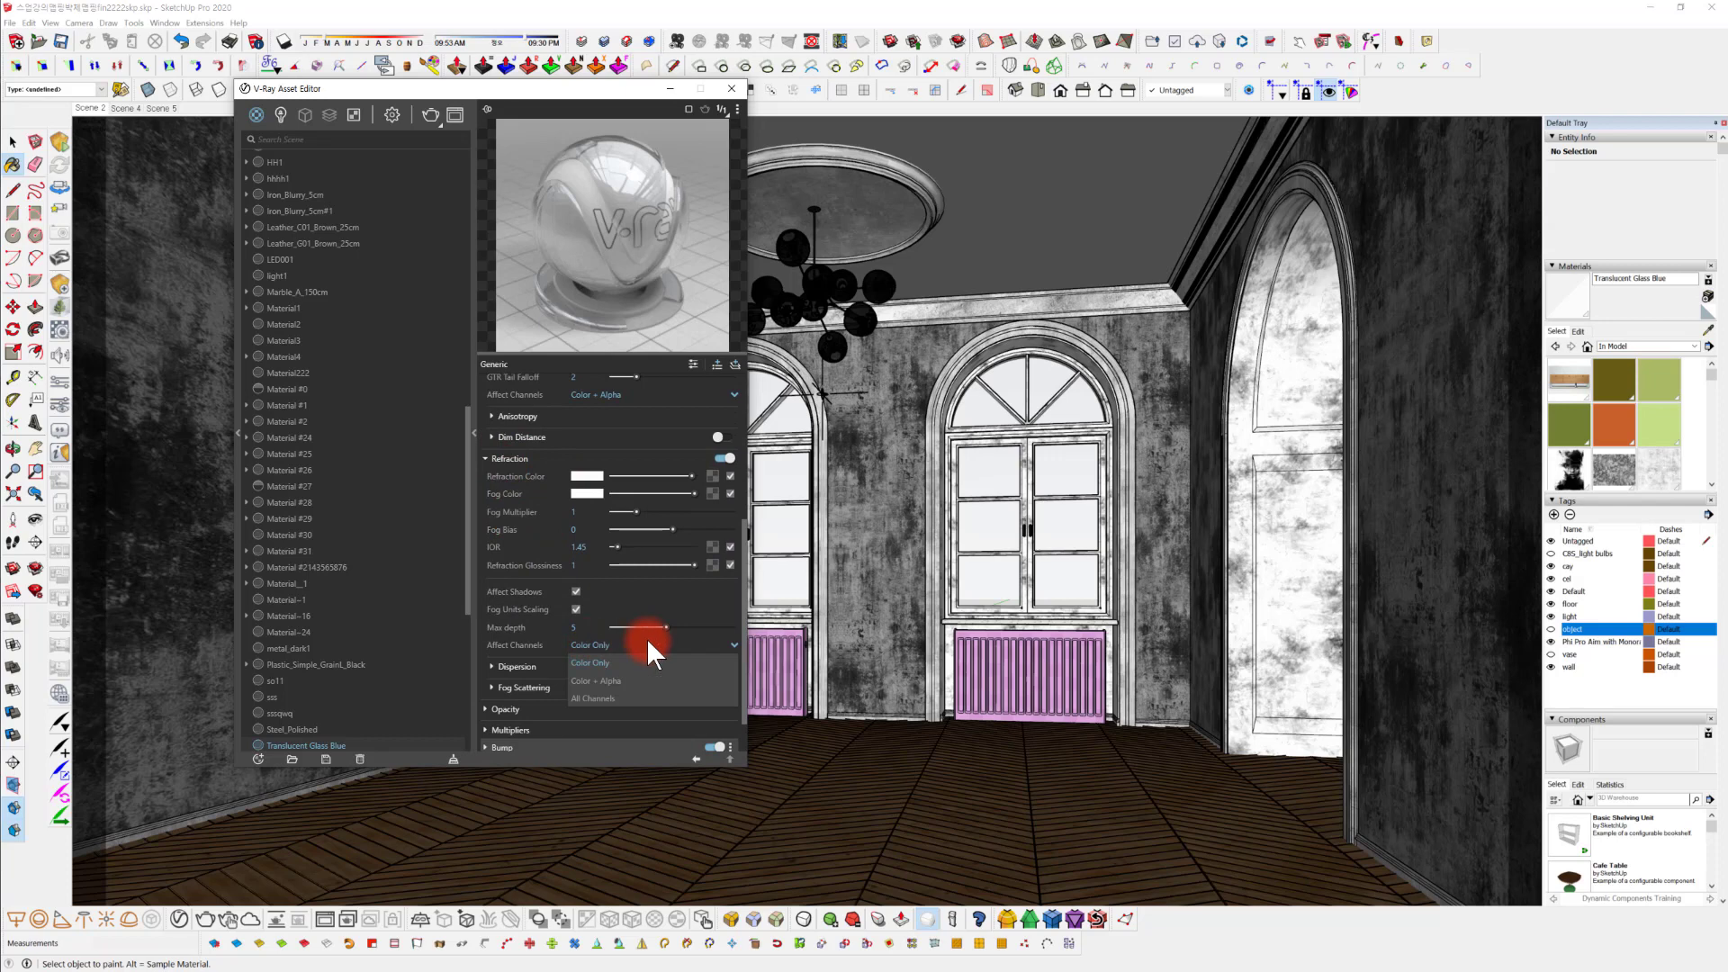
left_click(601, 680)
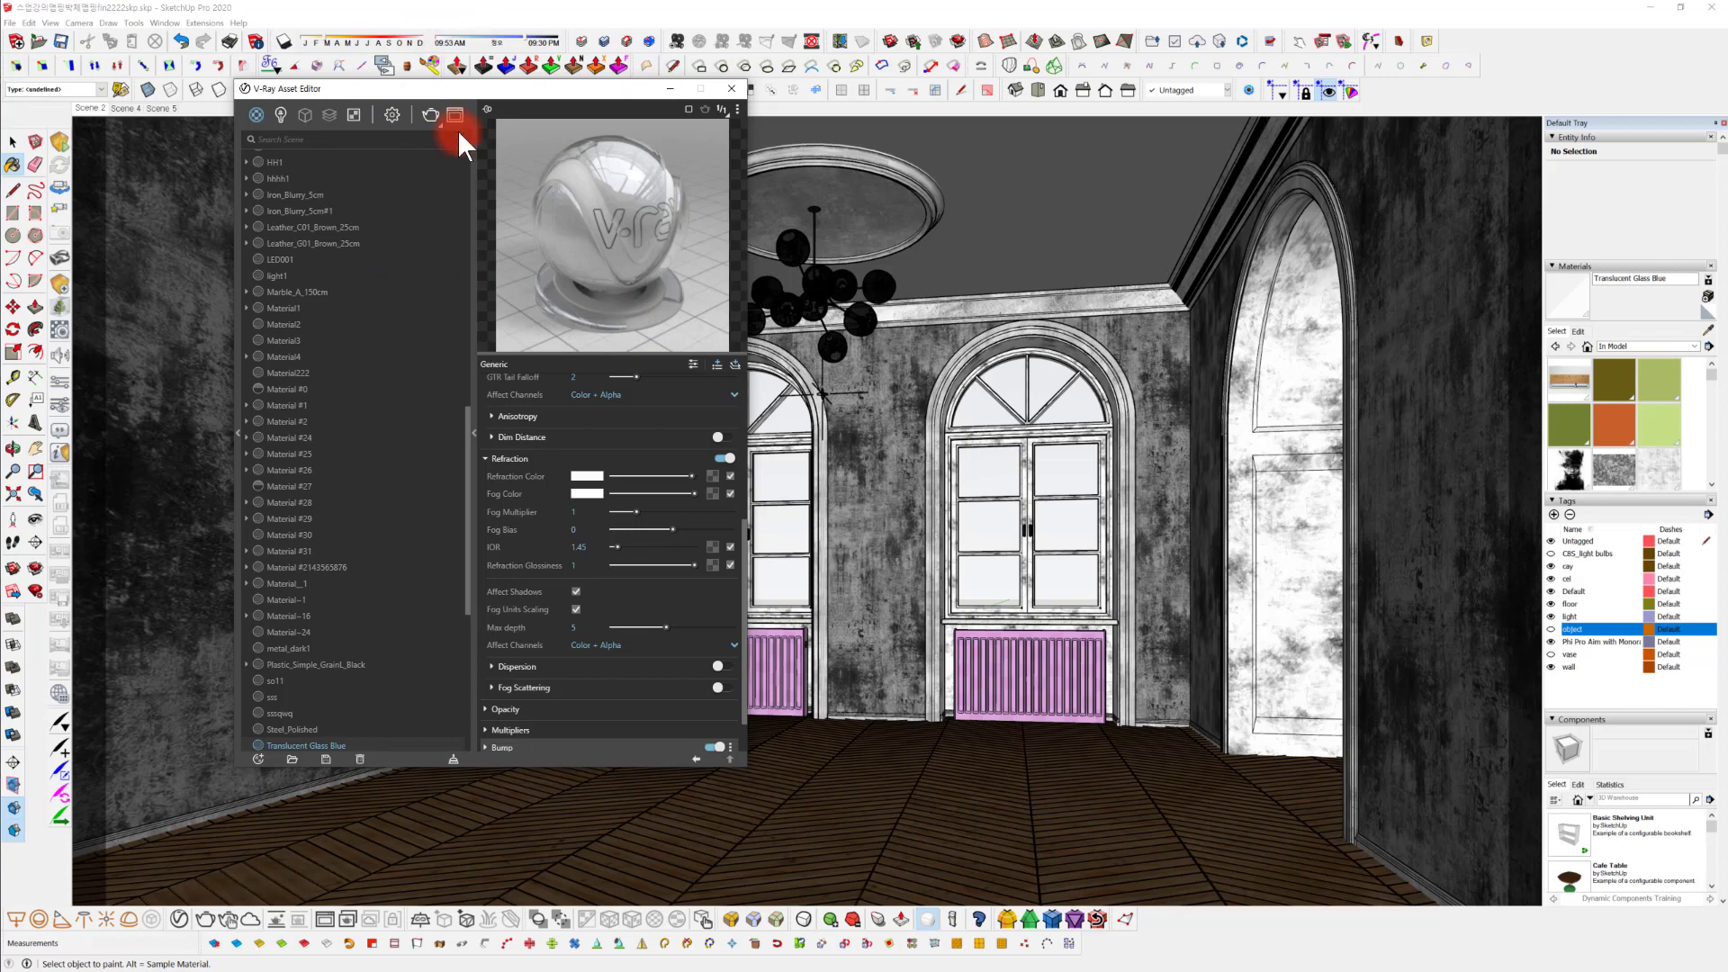
Render the interior with V-Ray and compare the RGB color image with the alpha channel in the frame buffer.
left_click(428, 114)
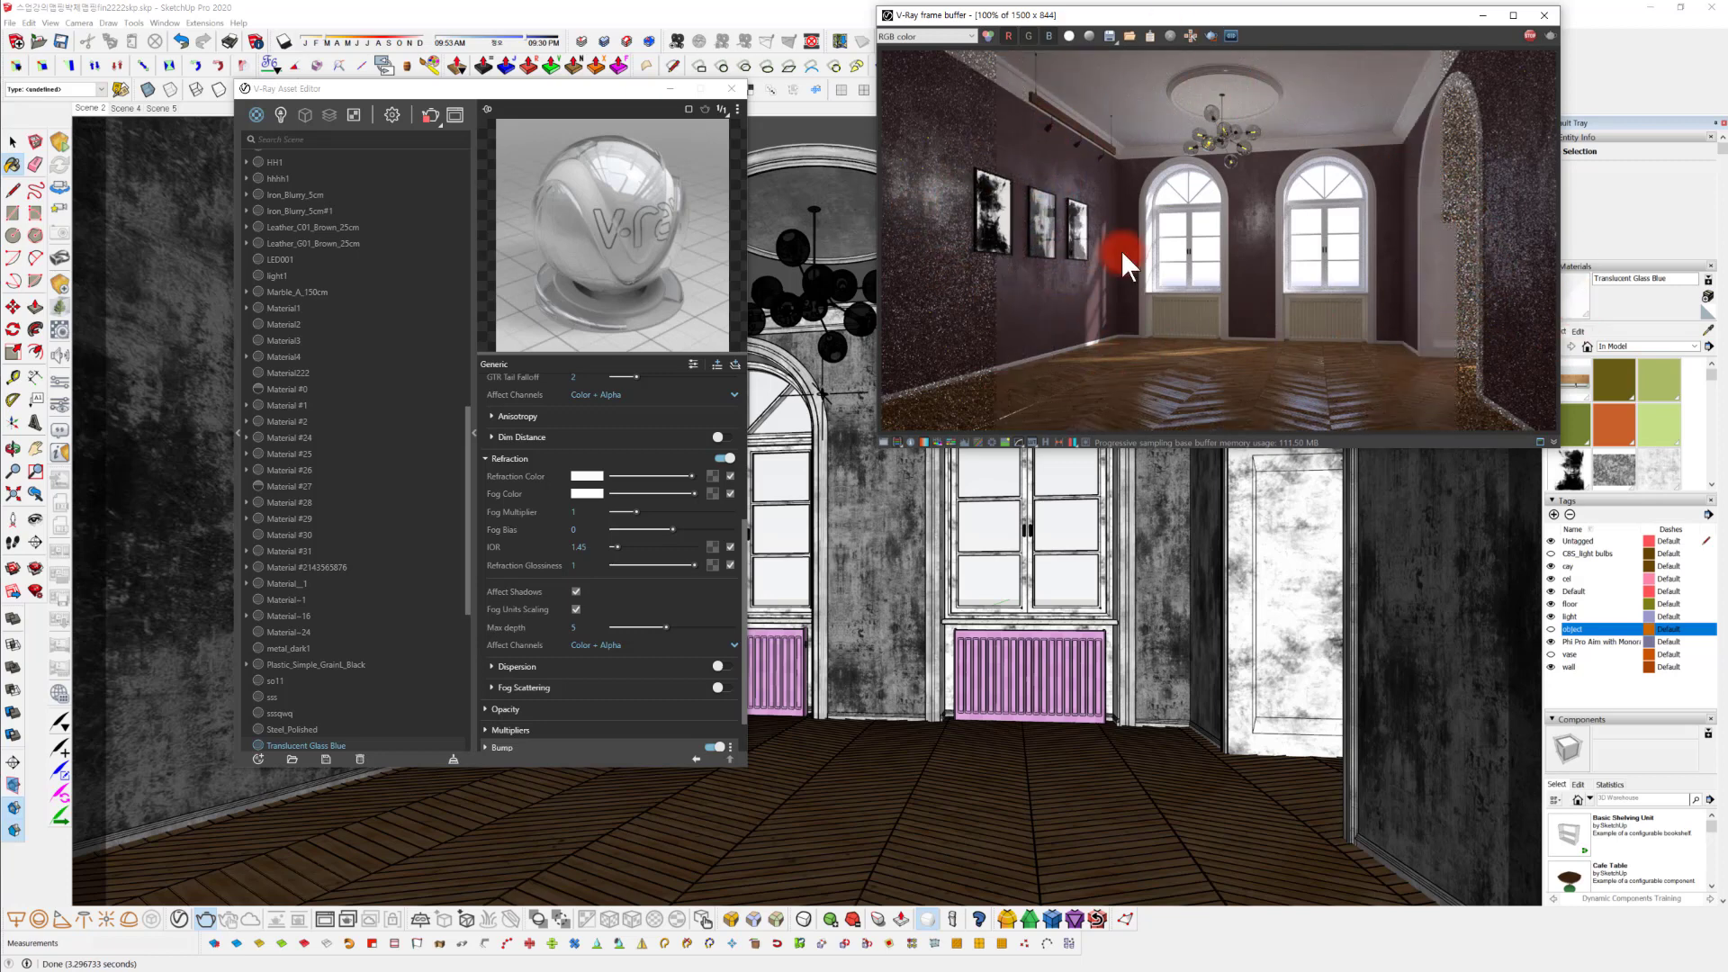
left_click(1070, 40)
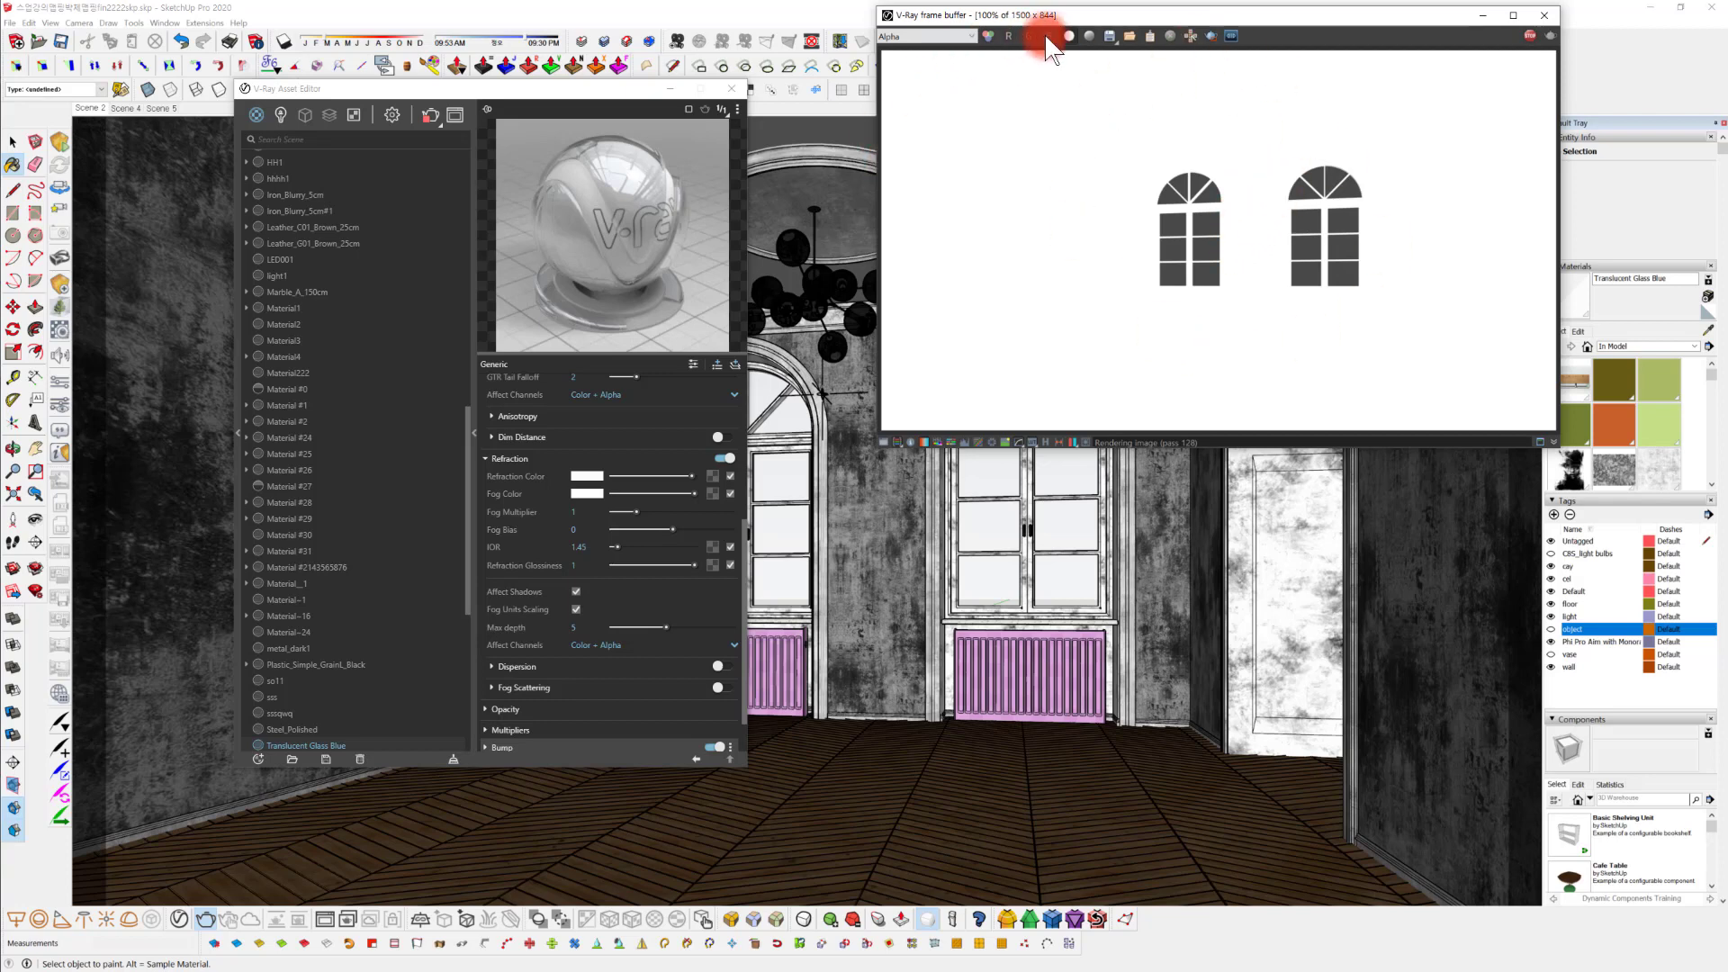
left_click(1068, 36)
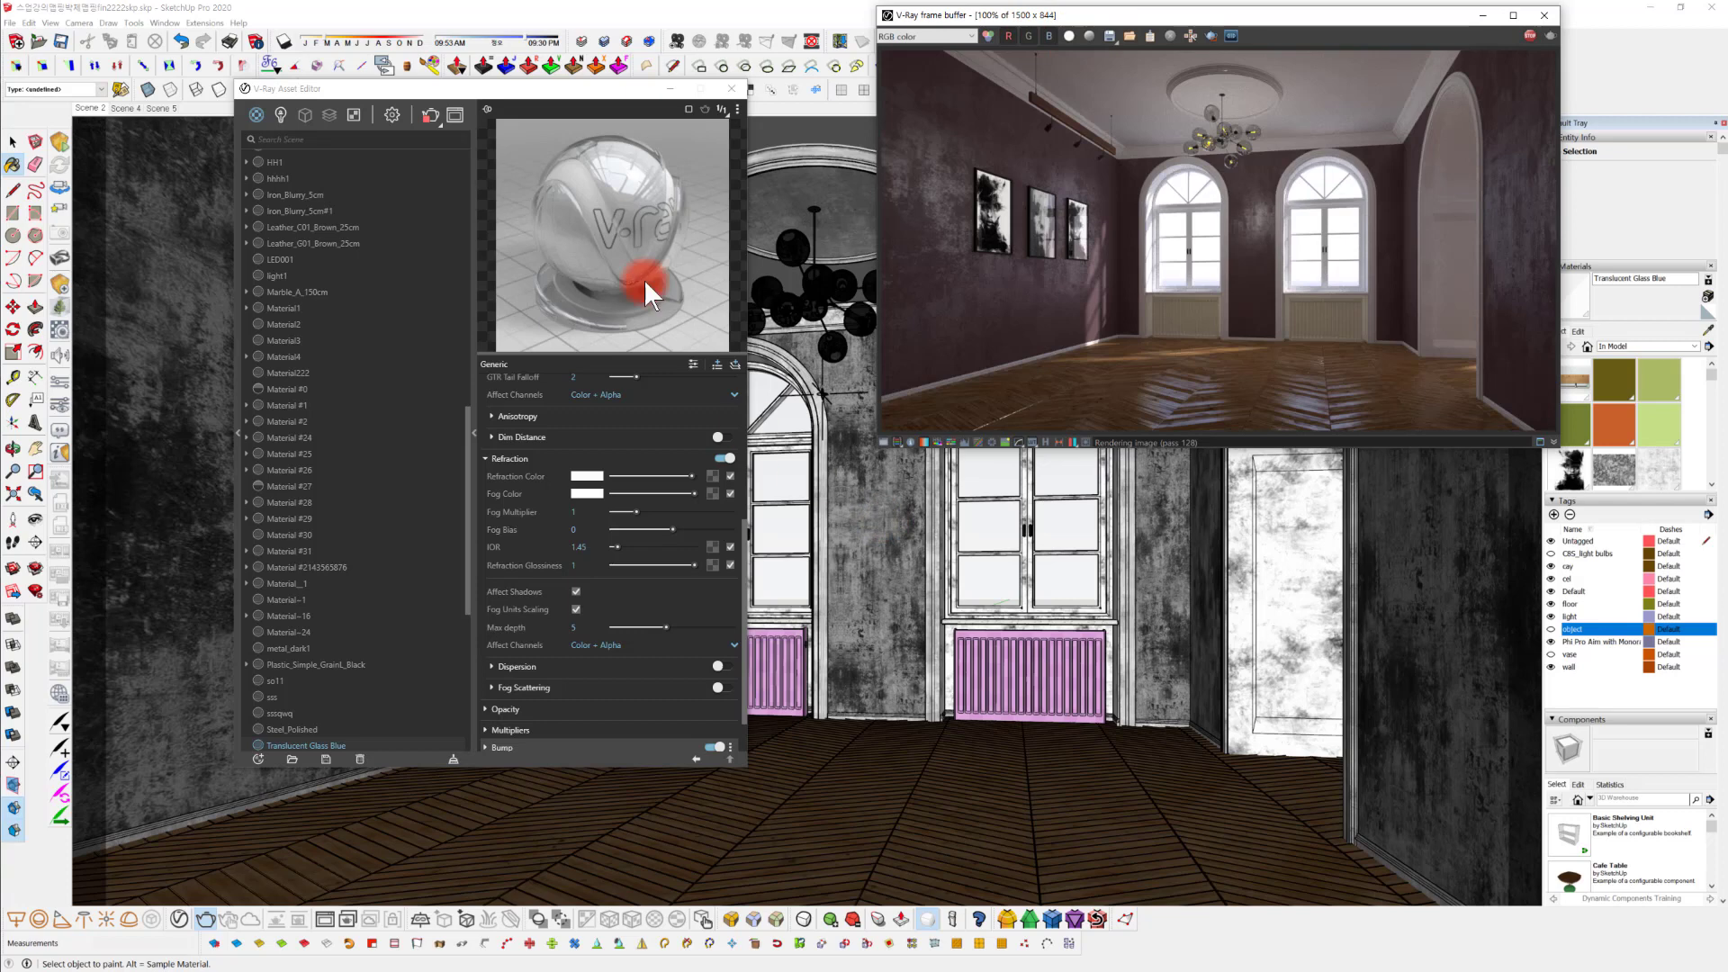
left_click(1068, 36)
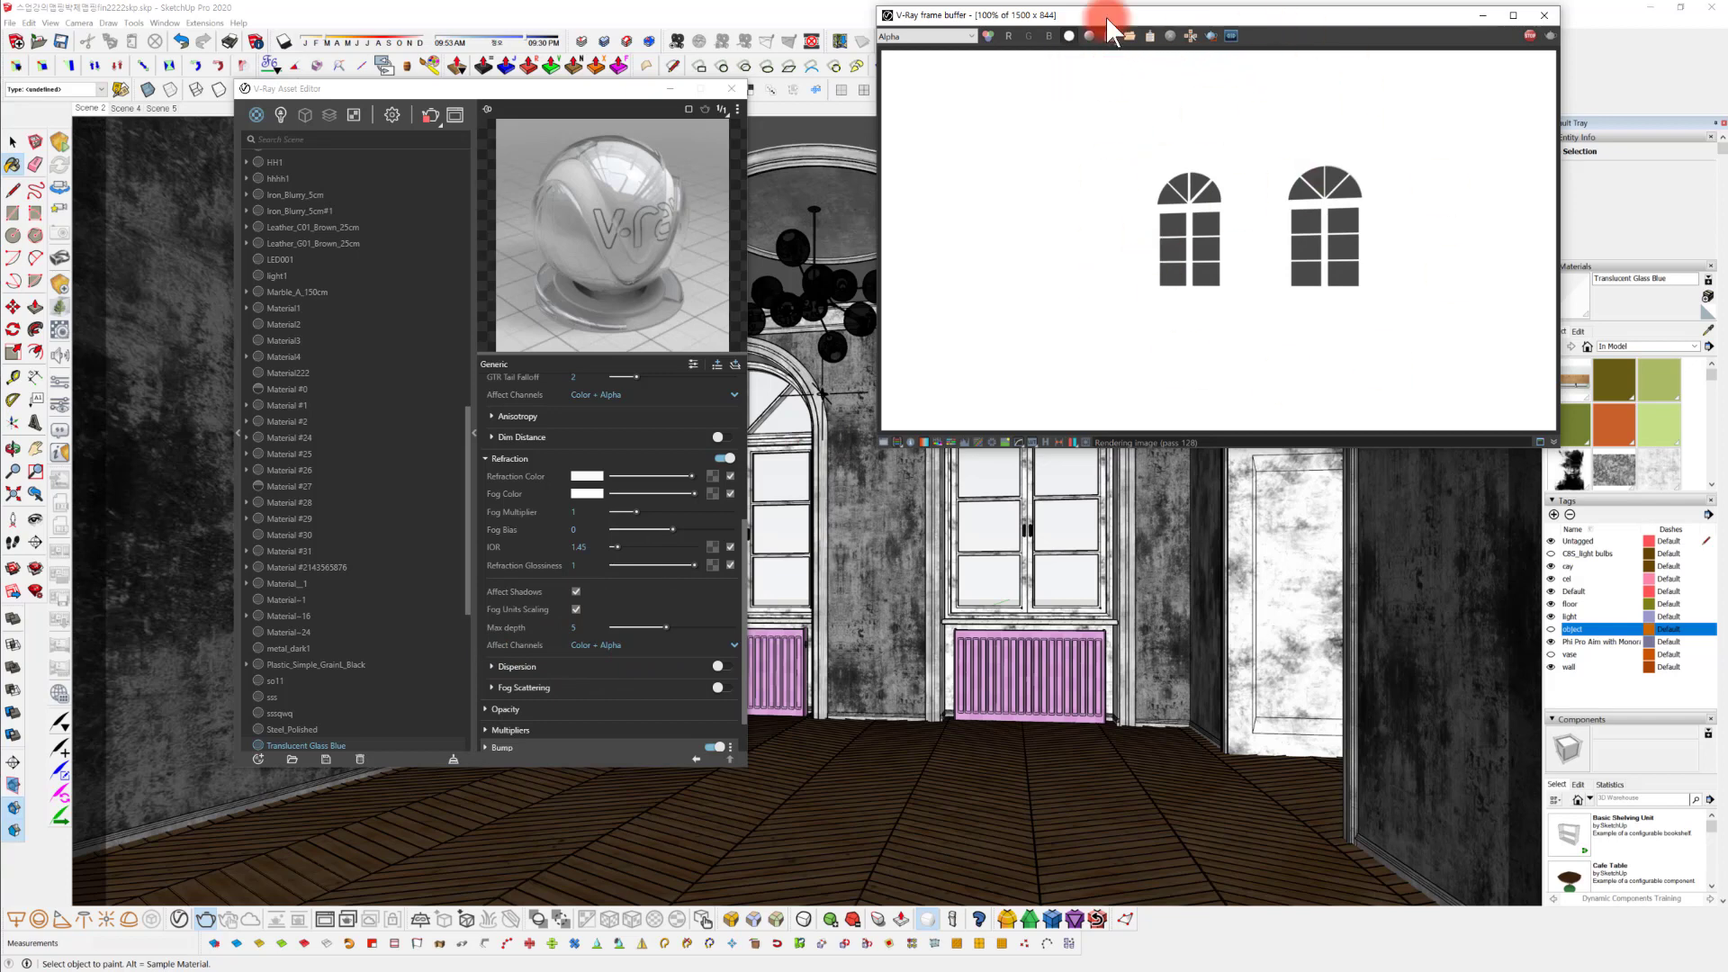
left_click(1069, 36)
left_click(1069, 36)
left_click(1069, 36)
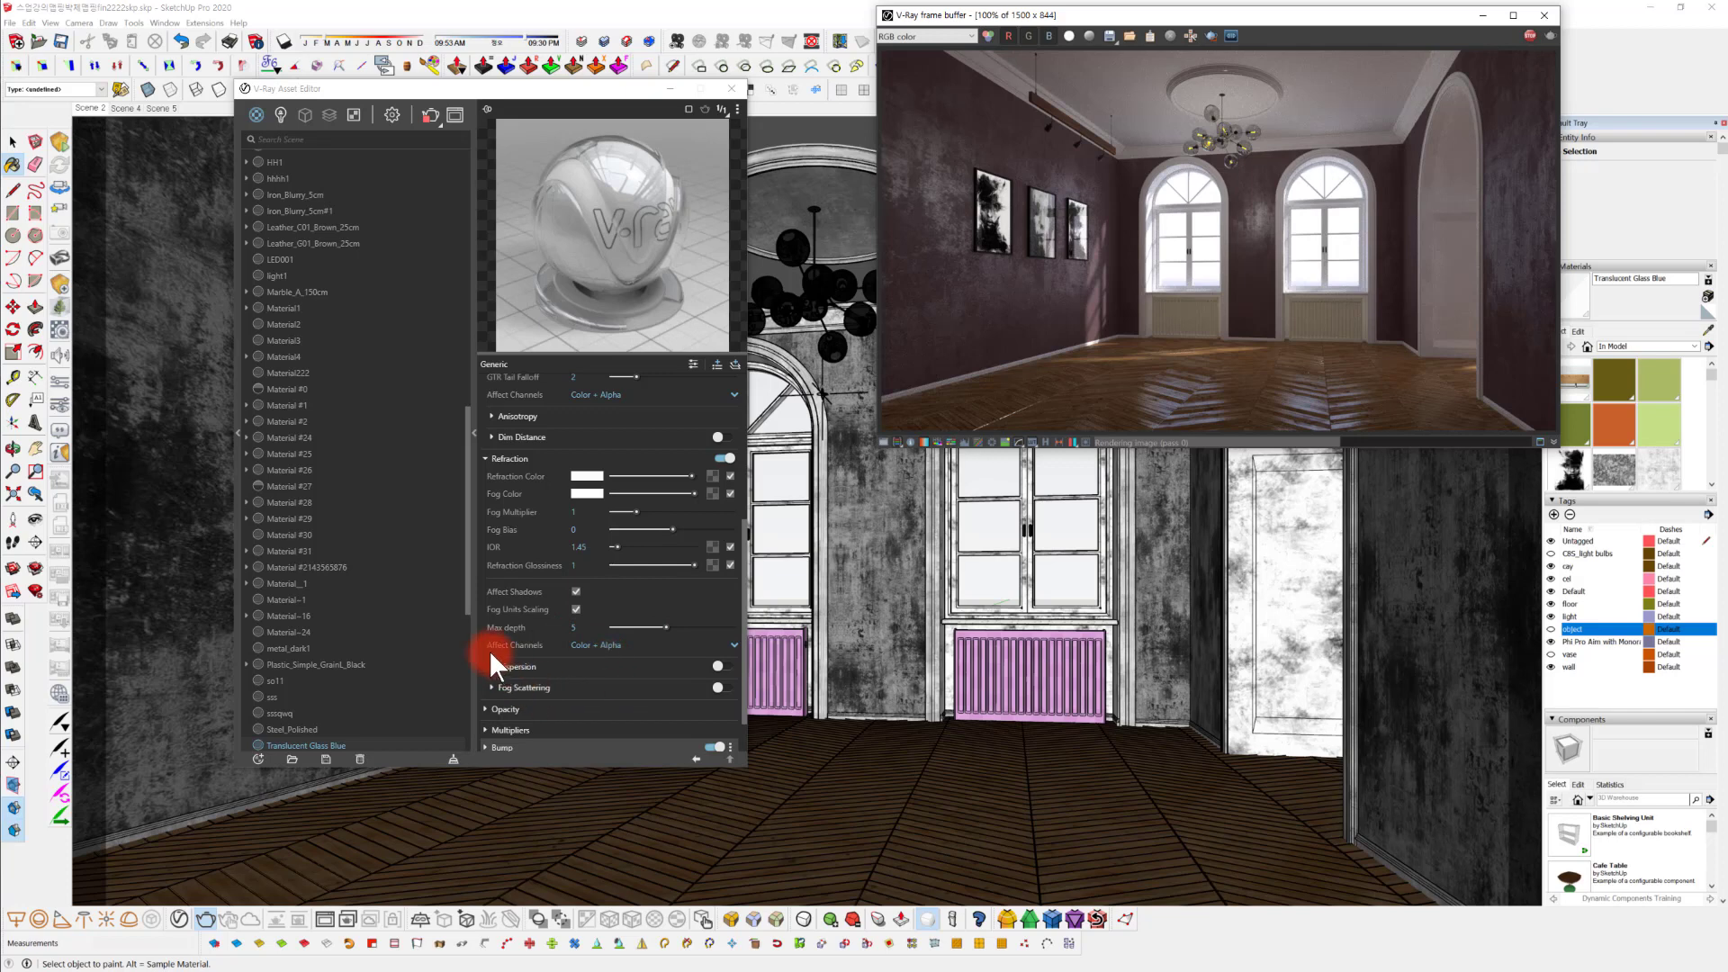
Close the V-Ray Asset Editor and minimize the frame buffer to get back to the model.
left_click_drag(490, 647, 710, 650)
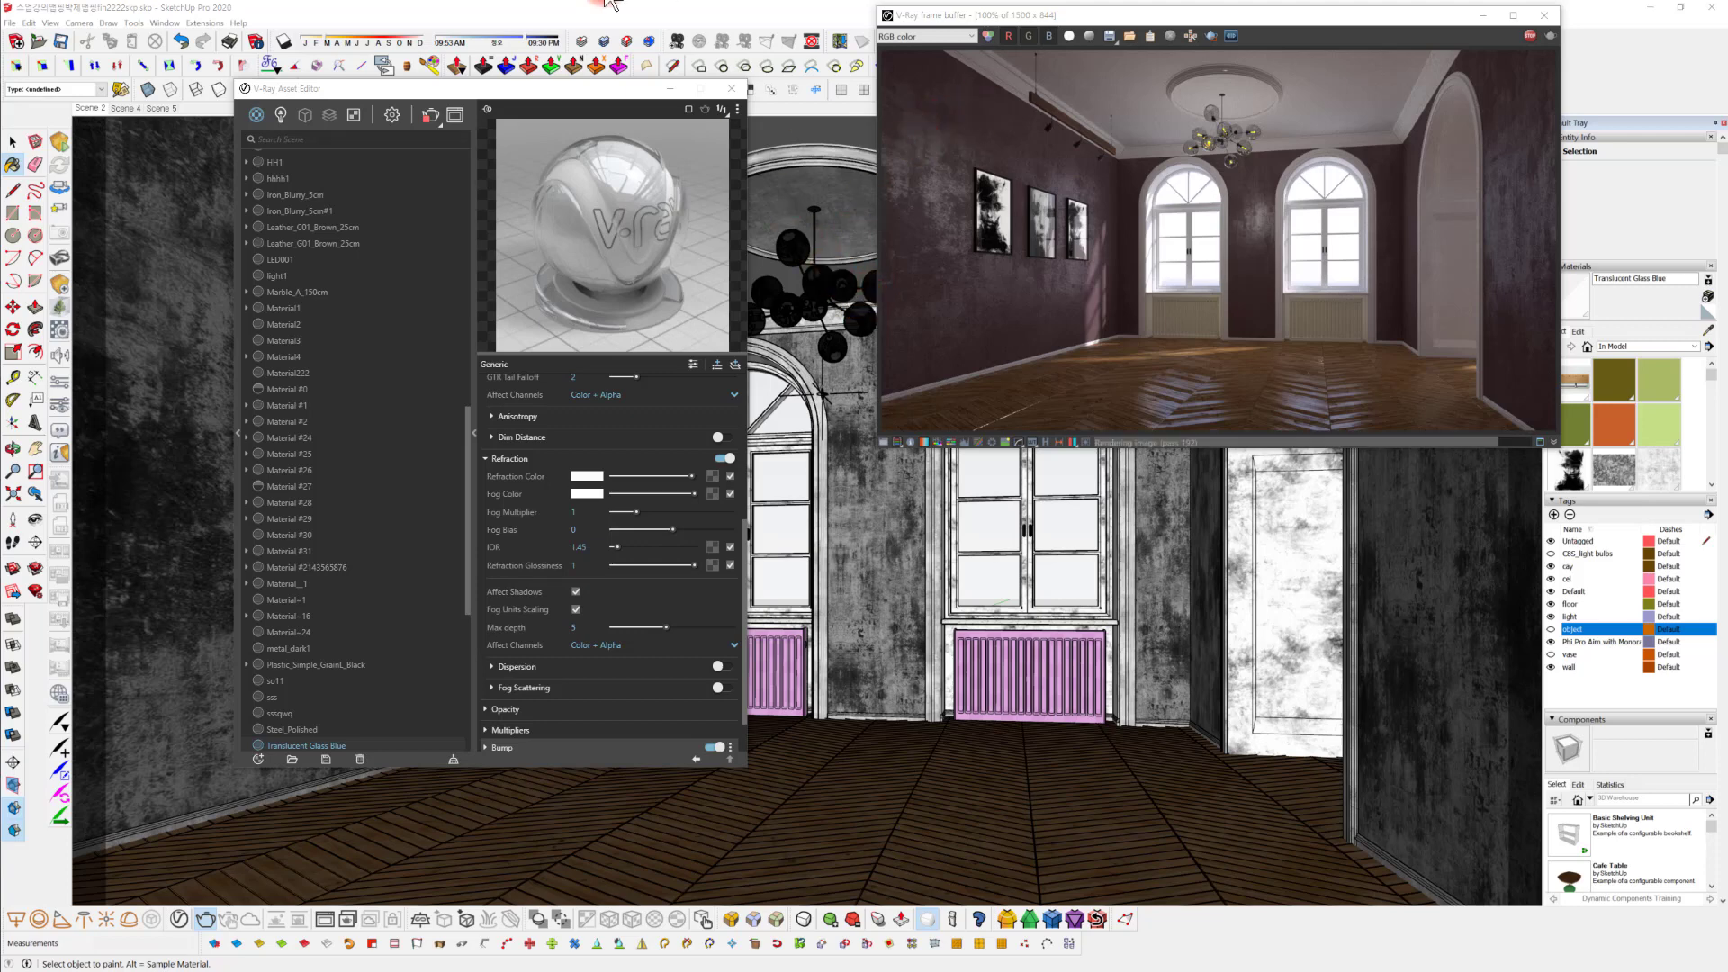
left_click(731, 90)
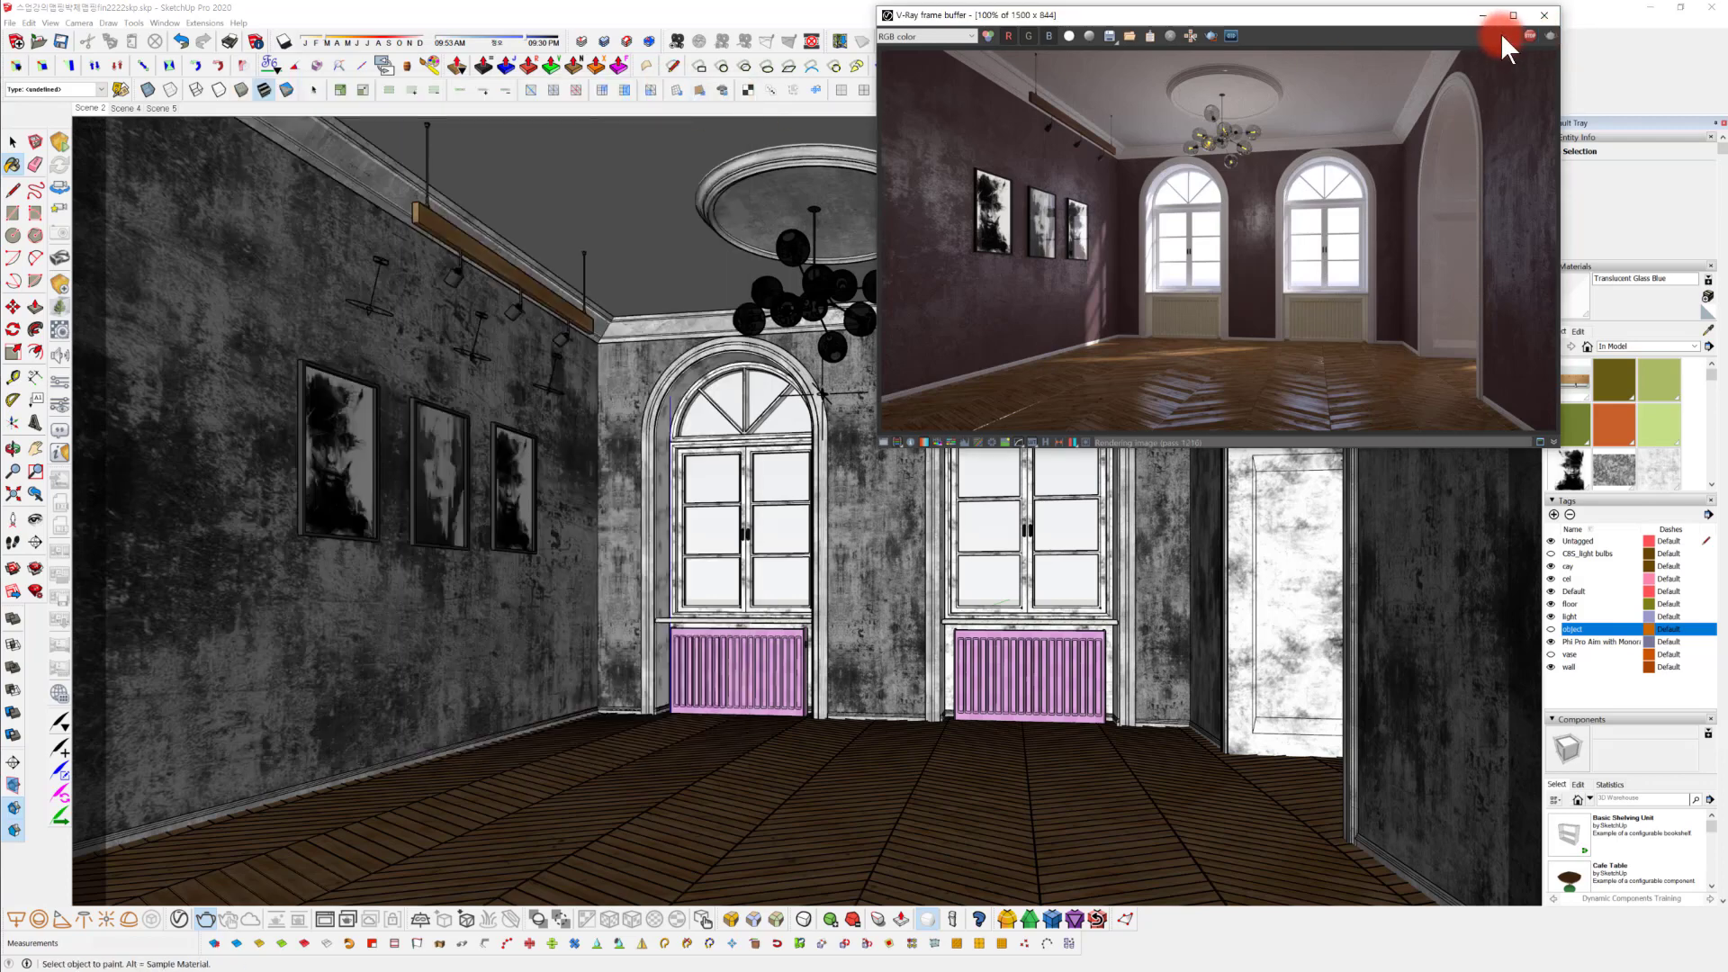
left_click(1482, 16)
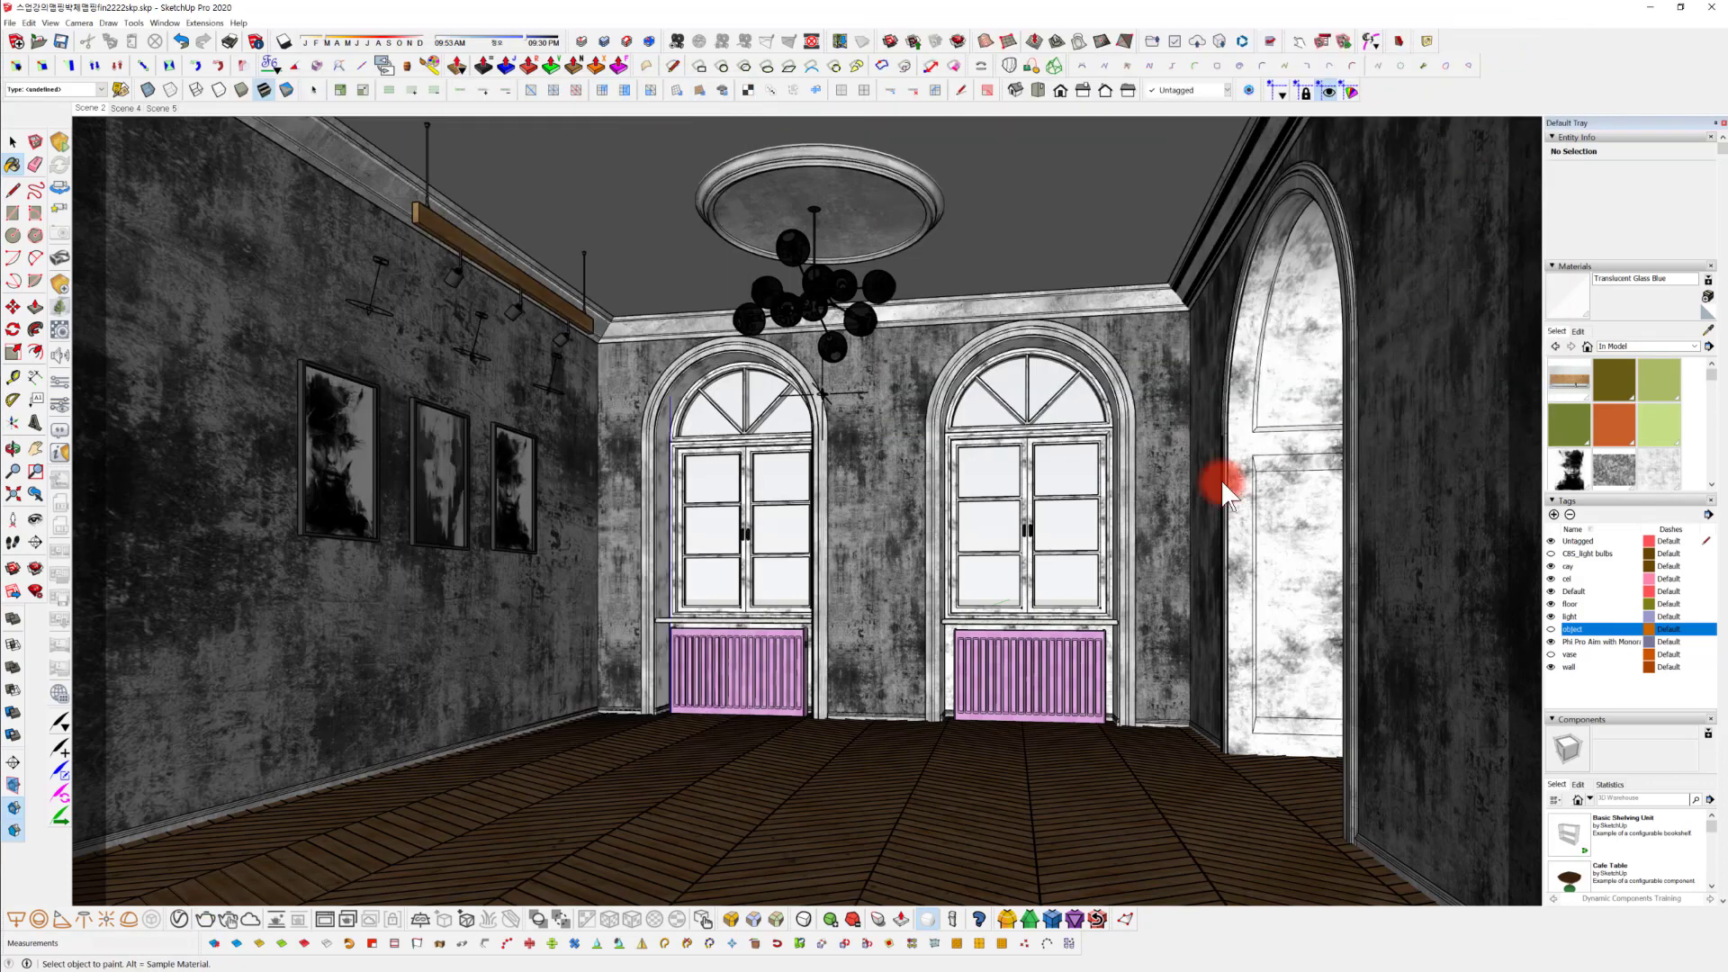
Draw an upright rectangle about 12,700 mm by 13,000 mm outside, beside the room's exterior.
key("space")
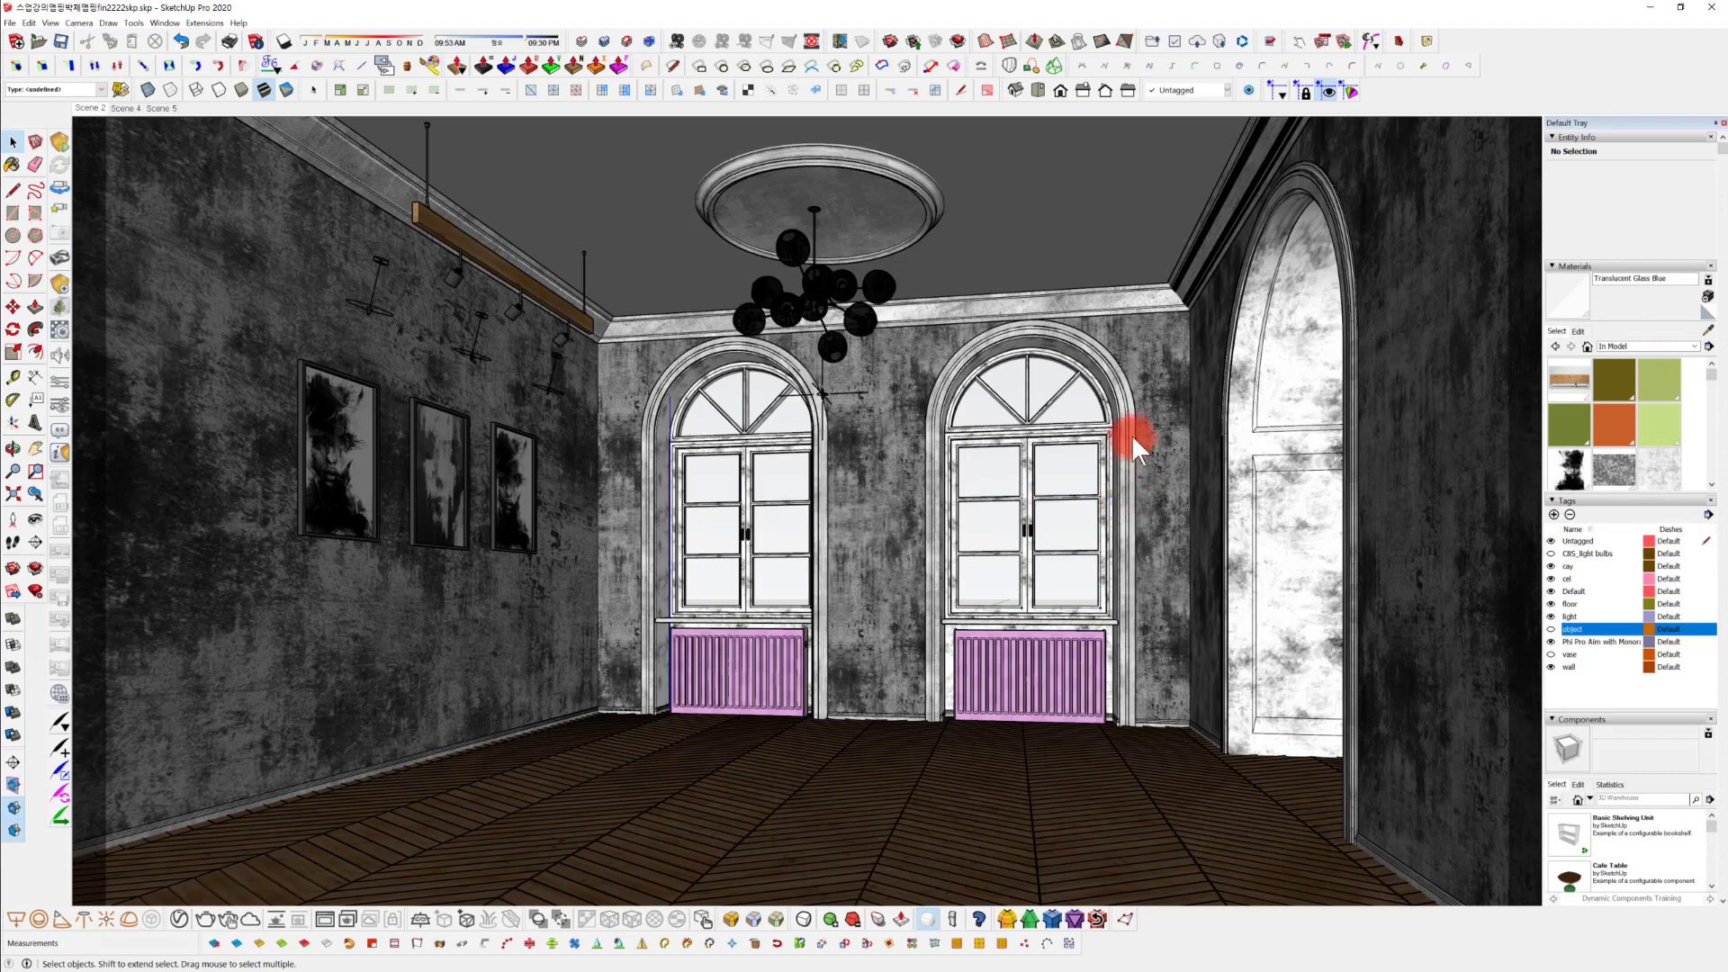
middle_click_drag(1131, 433, 920, 409)
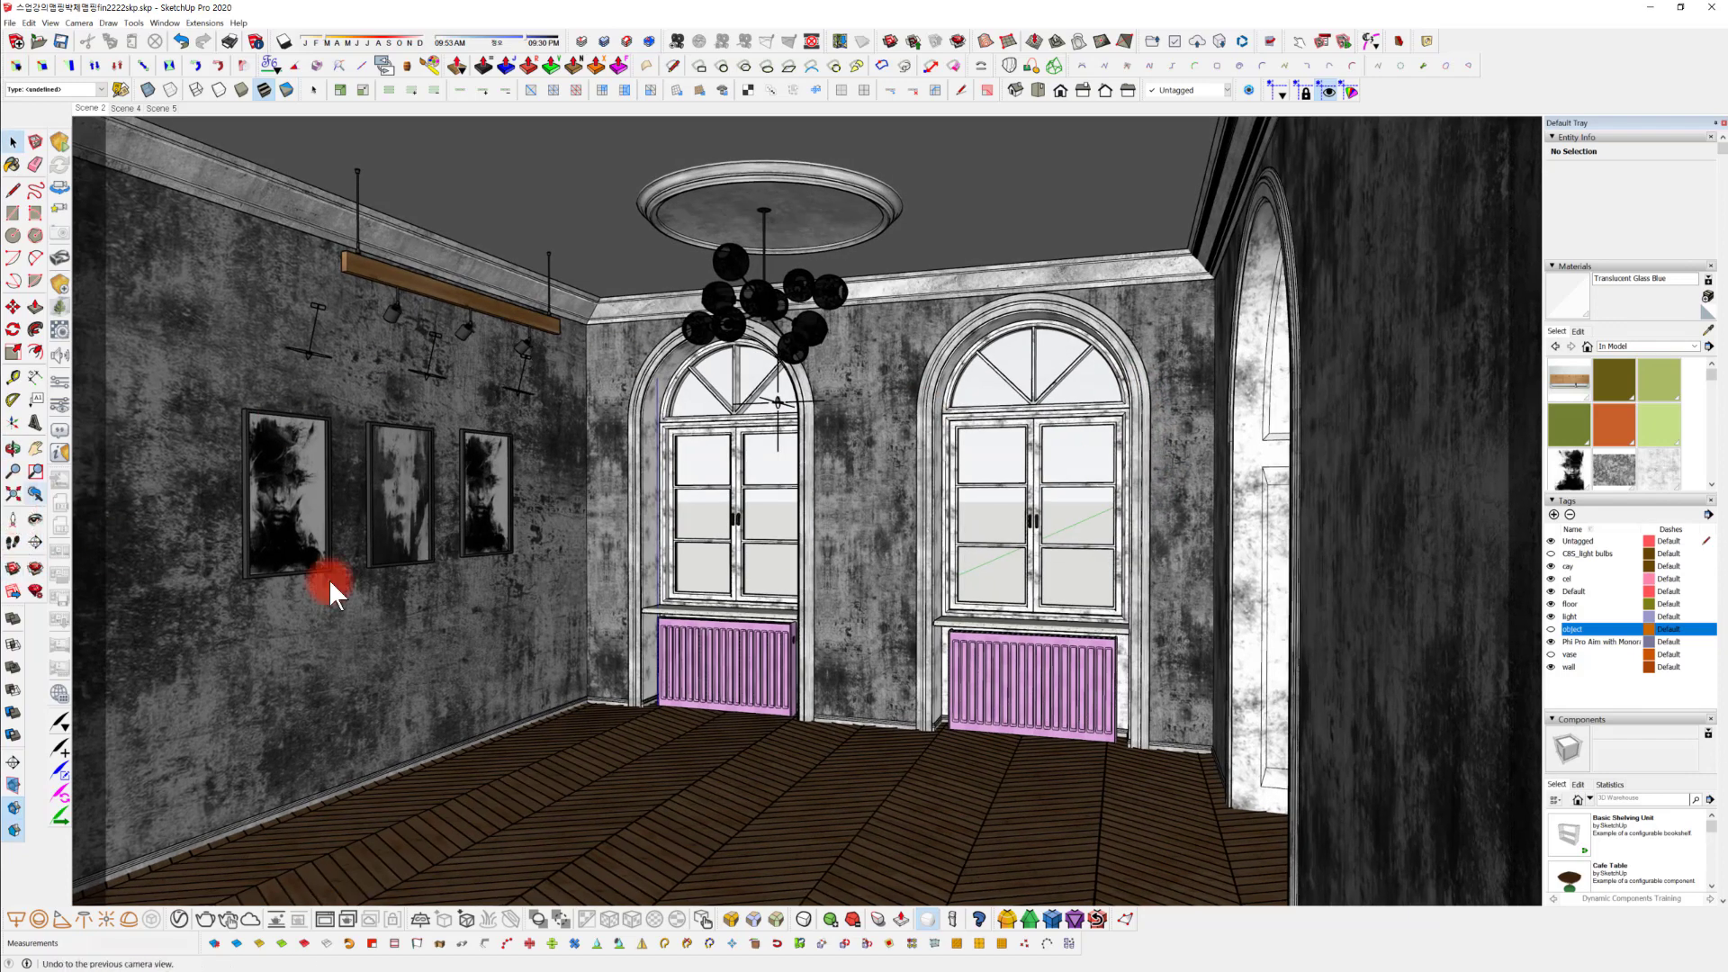
scroll(856, 516, "down", 4)
middle_click_drag(963, 490, 1133, 278)
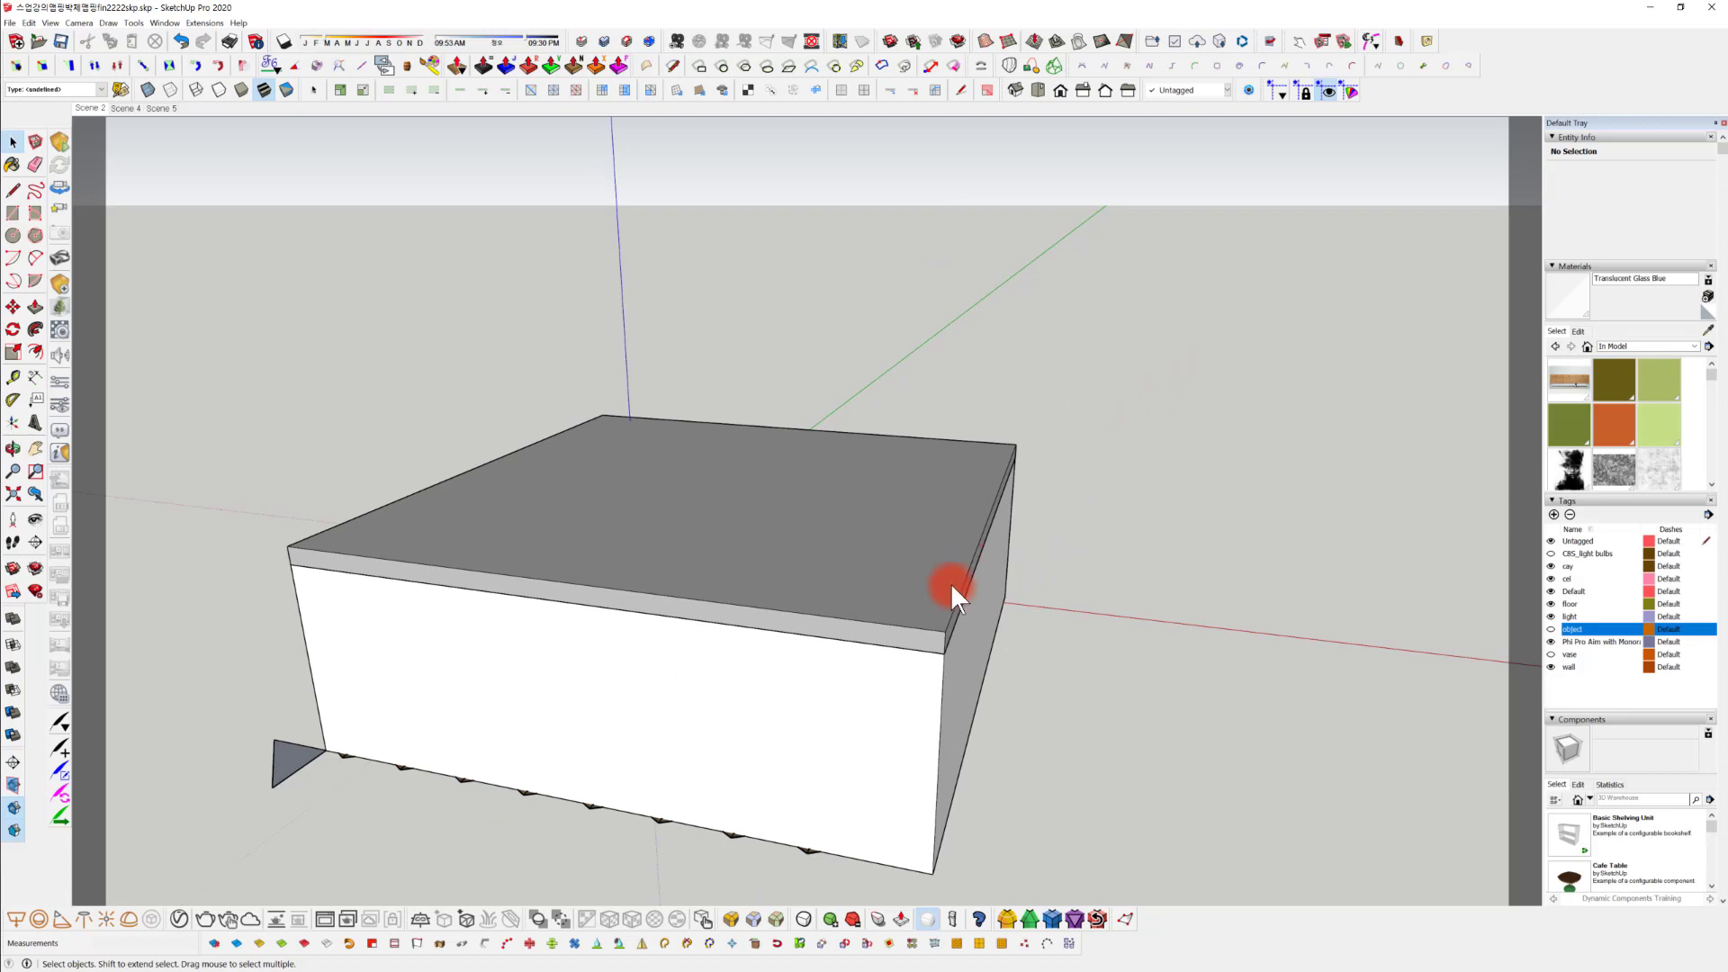
middle_click_drag(910, 643, 989, 649)
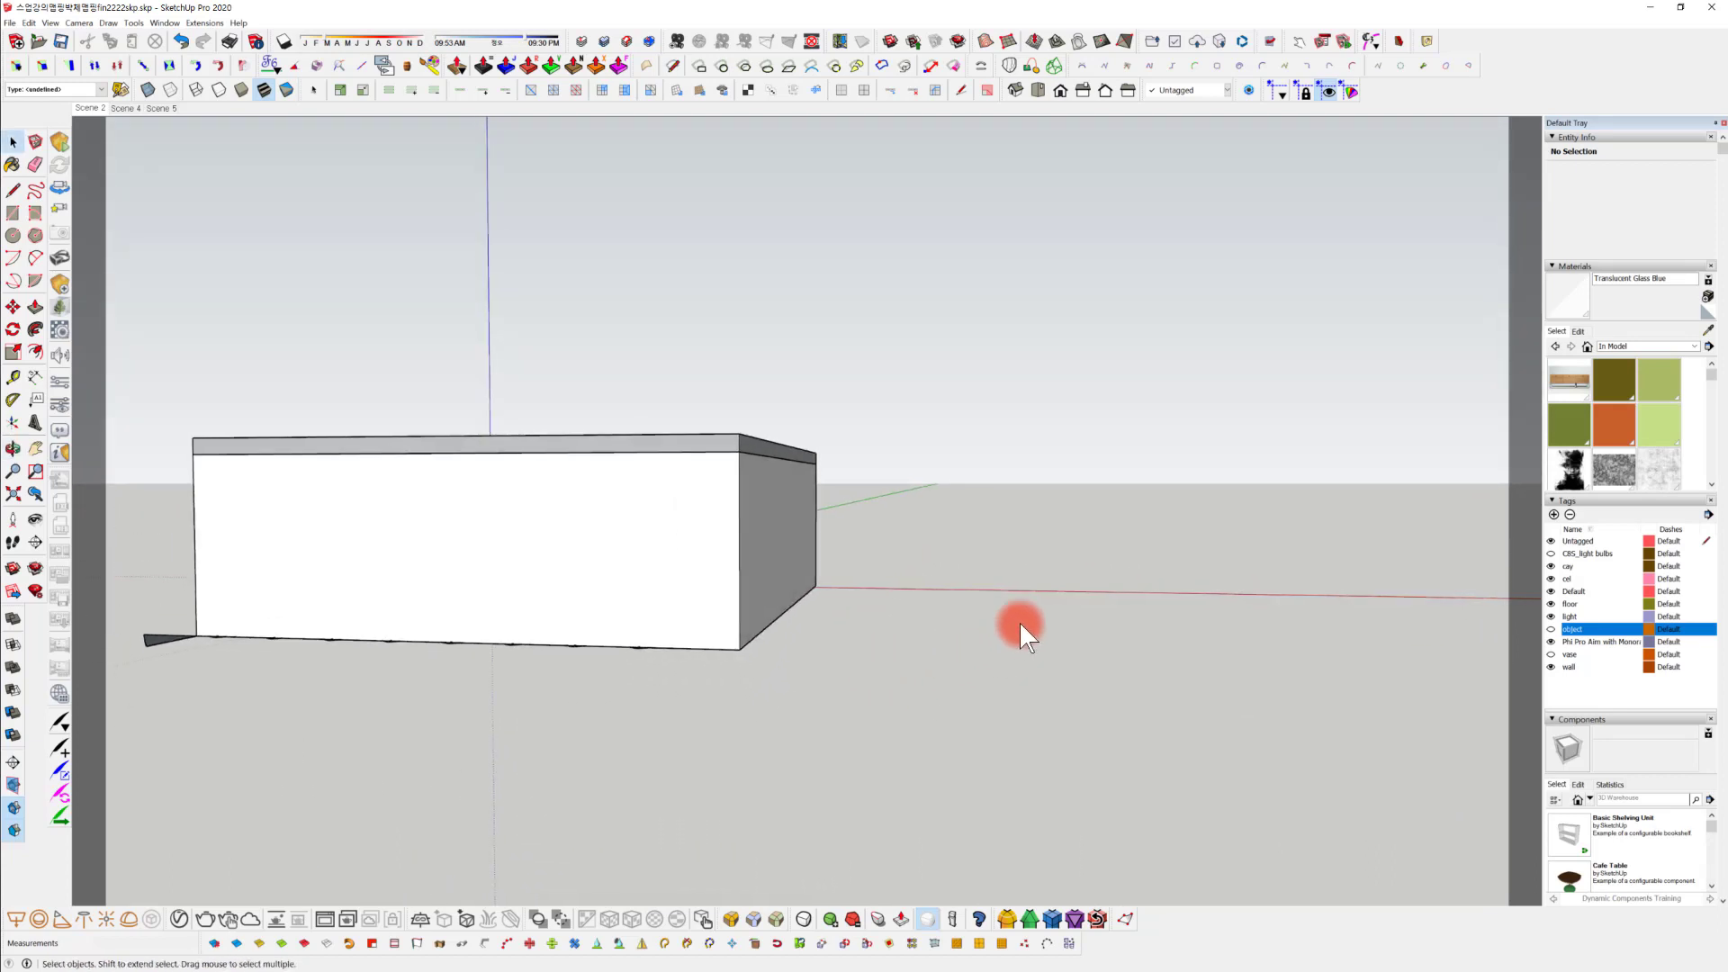
key("r")
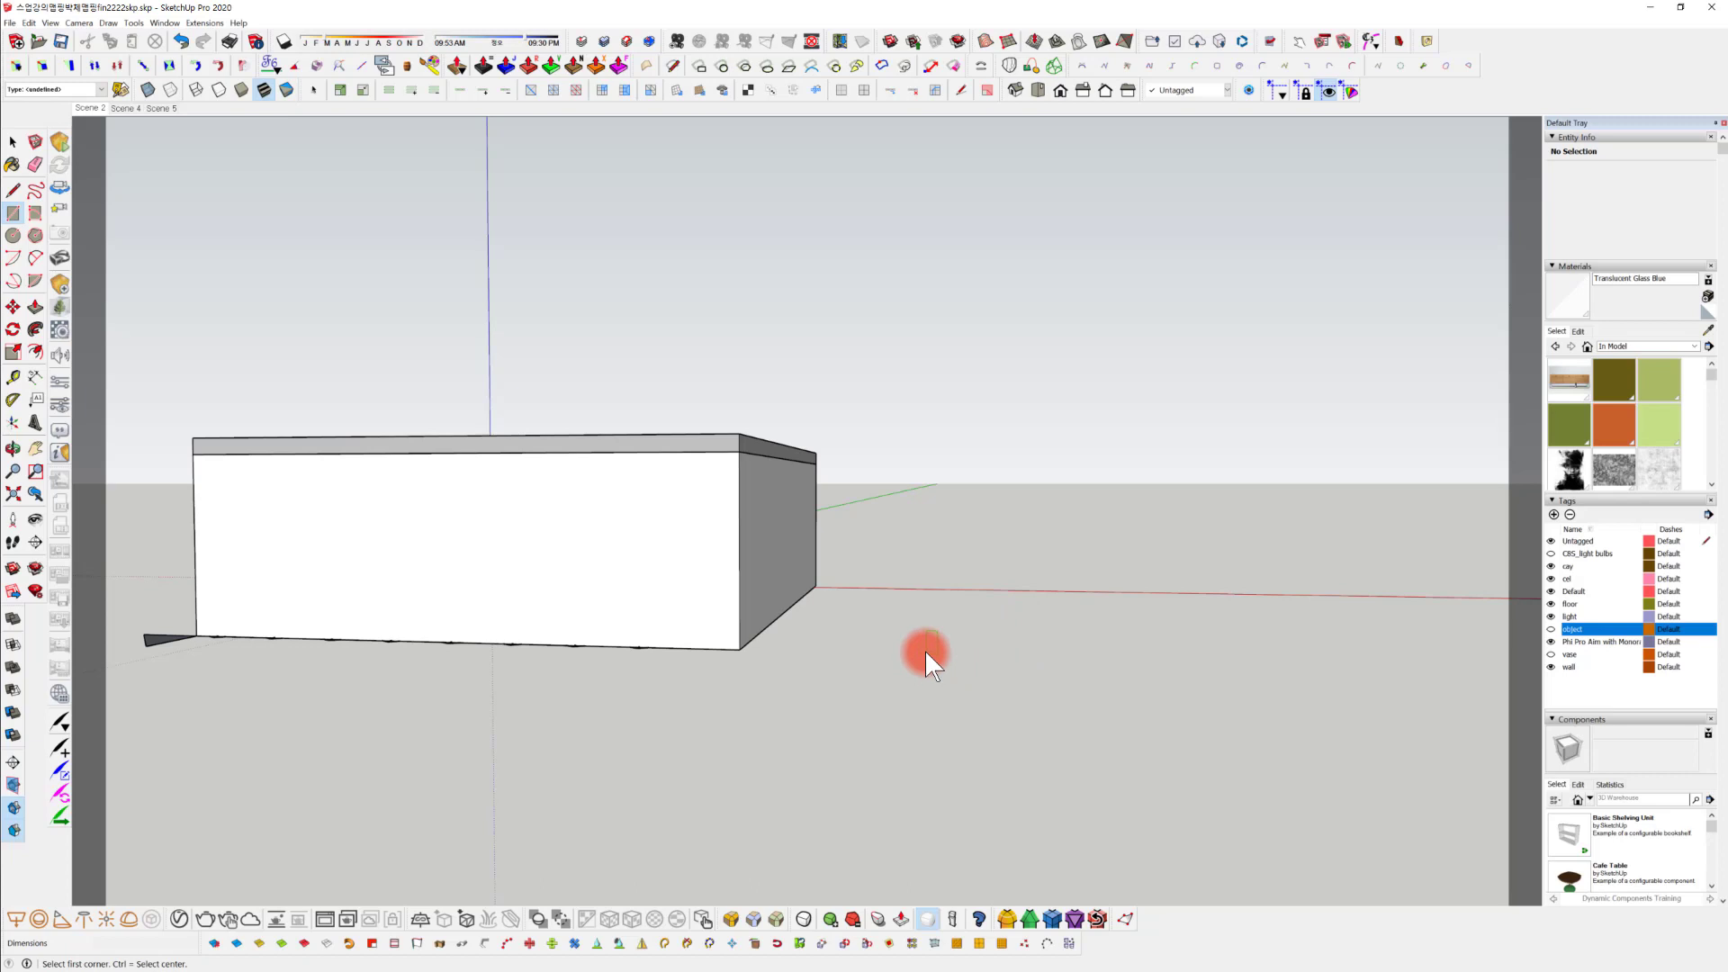
mouse_move(925, 649)
left_mouse_down()
mouse_move(1234, 454)
mouse_move(1428, 292)
mouse_move(1444, 183)
mouse_move(1402, 153)
mouse_move(1429, 157)
left_mouse_up()
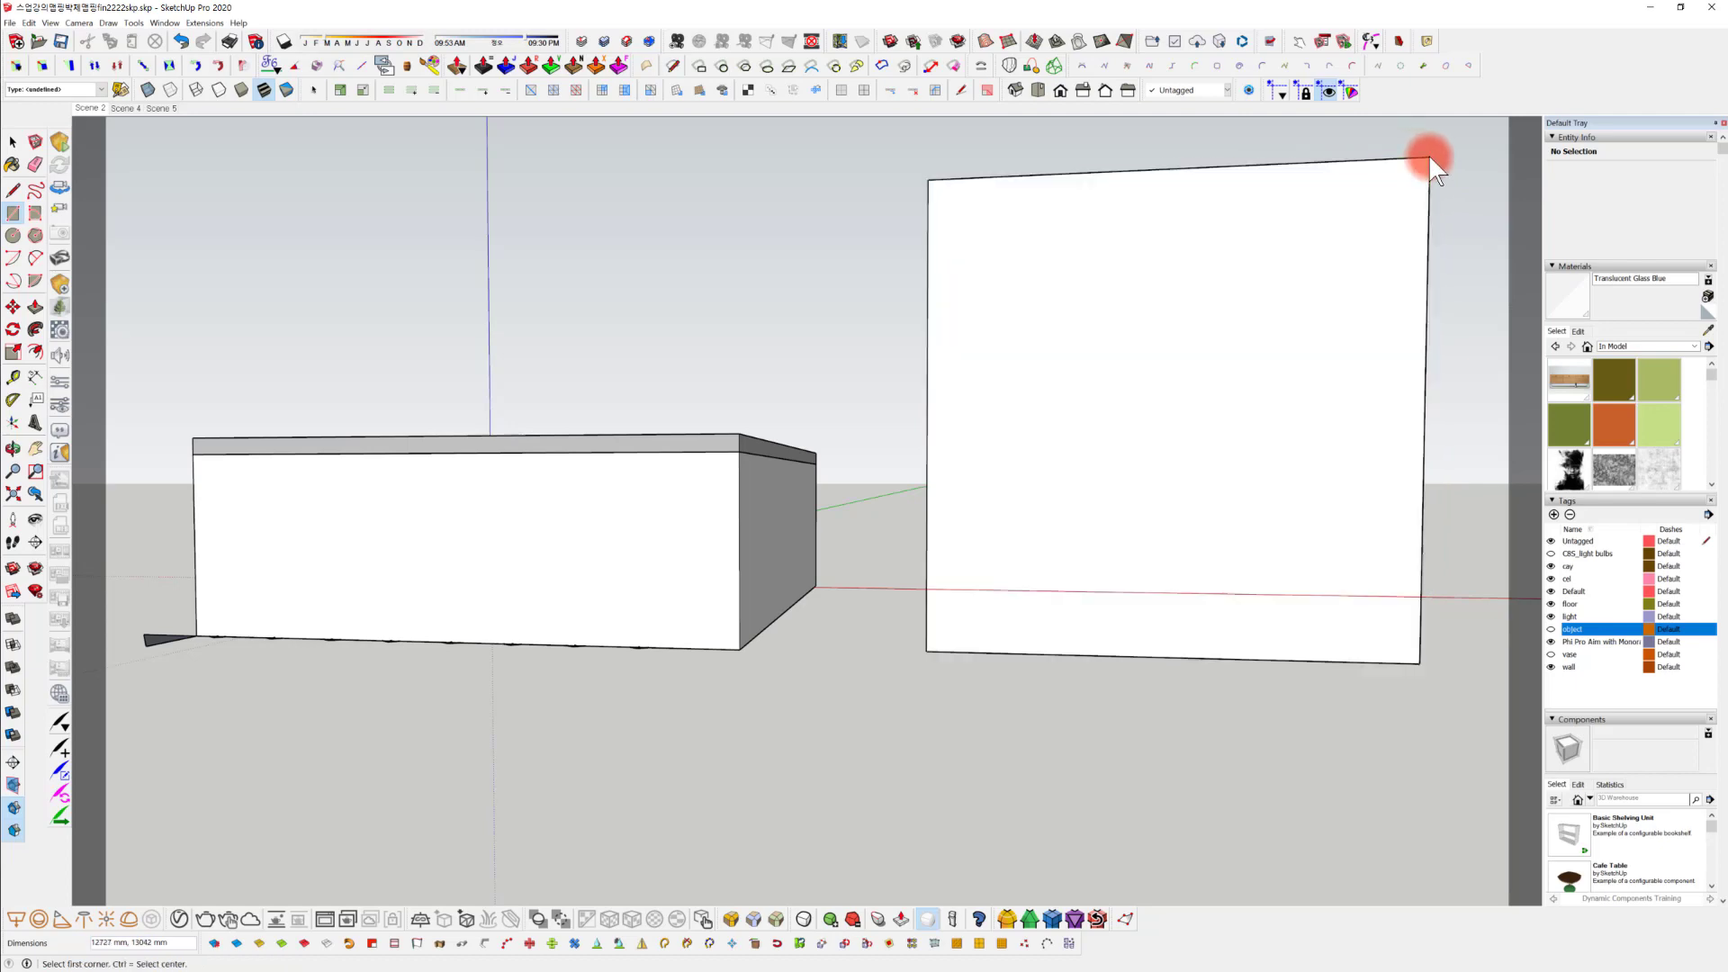
Select the upright rectangle's face together with its edges and make it a group.
middle_click_drag(1247, 531, 948, 544)
key("space")
left_click(972, 467)
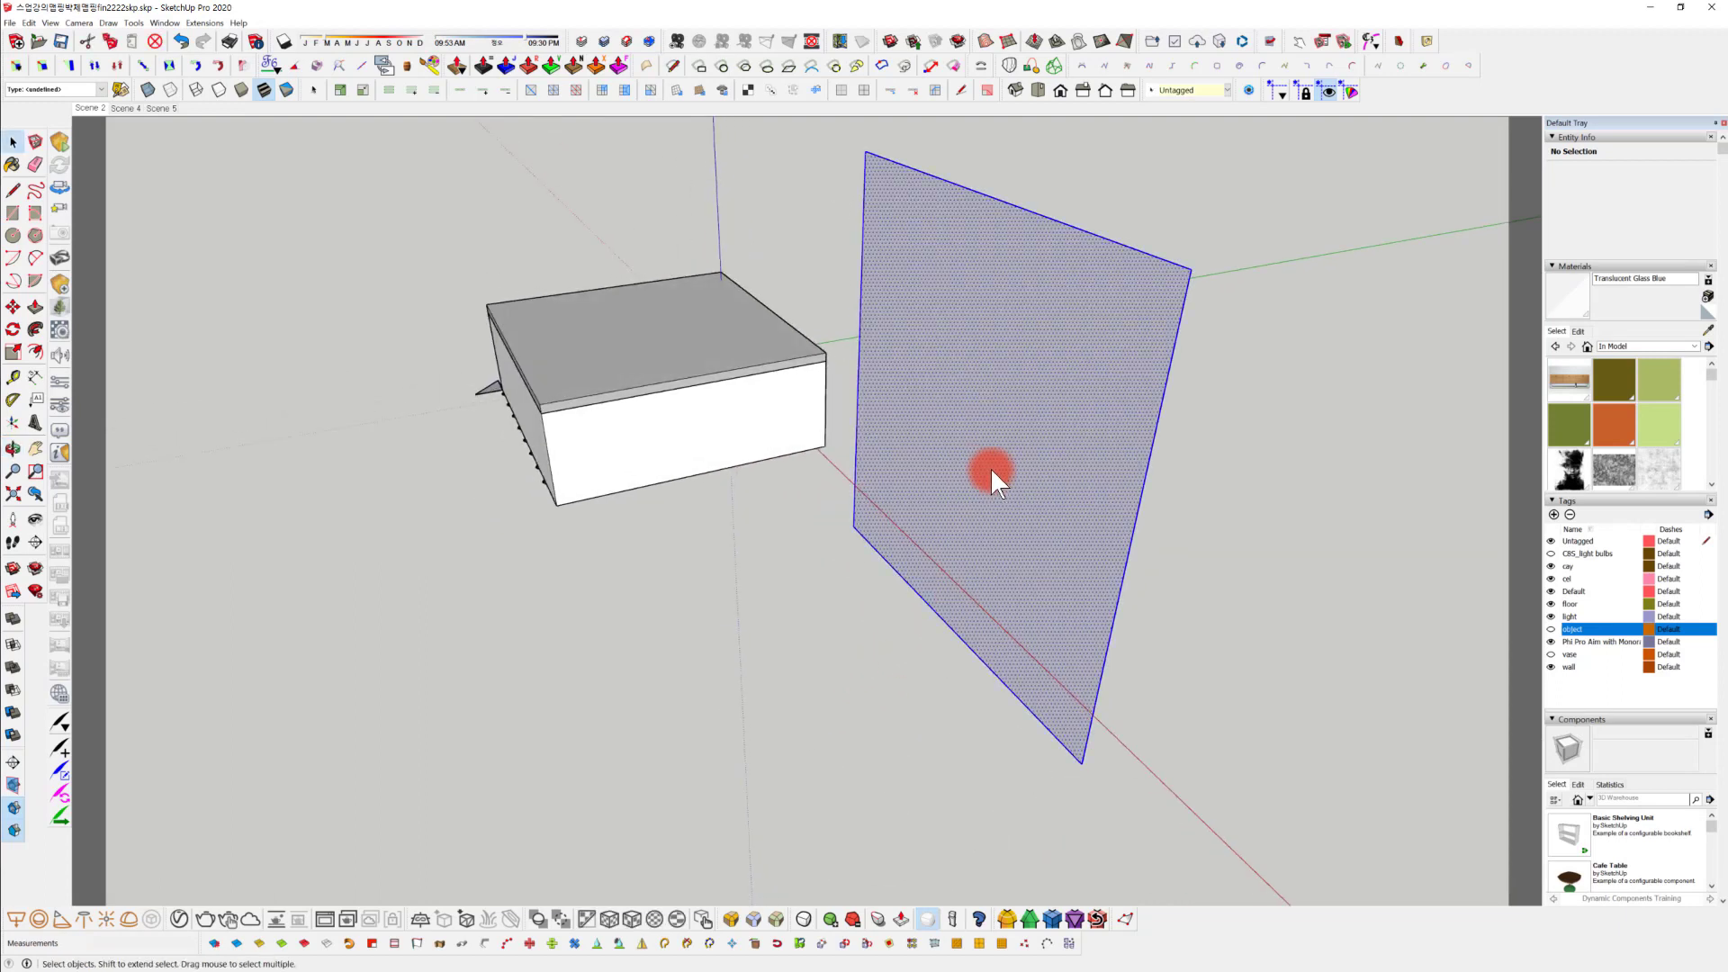
right_click(1001, 468)
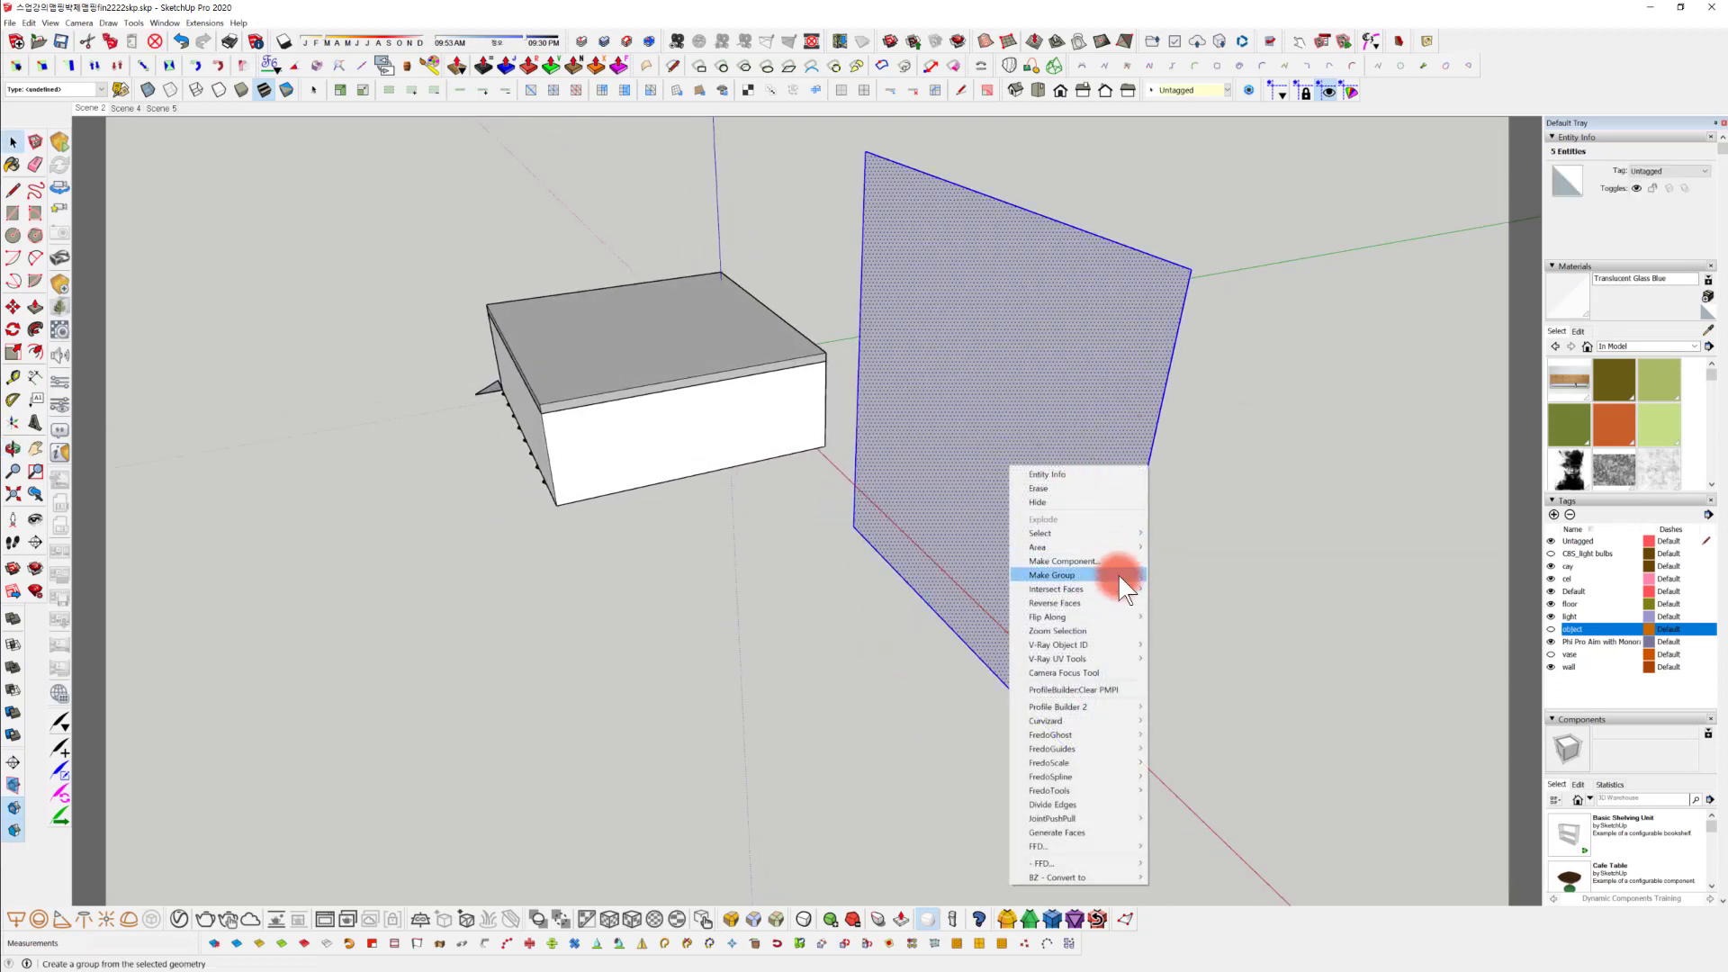
left_click(1051, 575)
Move the grouped rectangle behind the building so that it stands some distance outside the window wall.
middle_click_drag(1051, 575, 979, 683)
key("m")
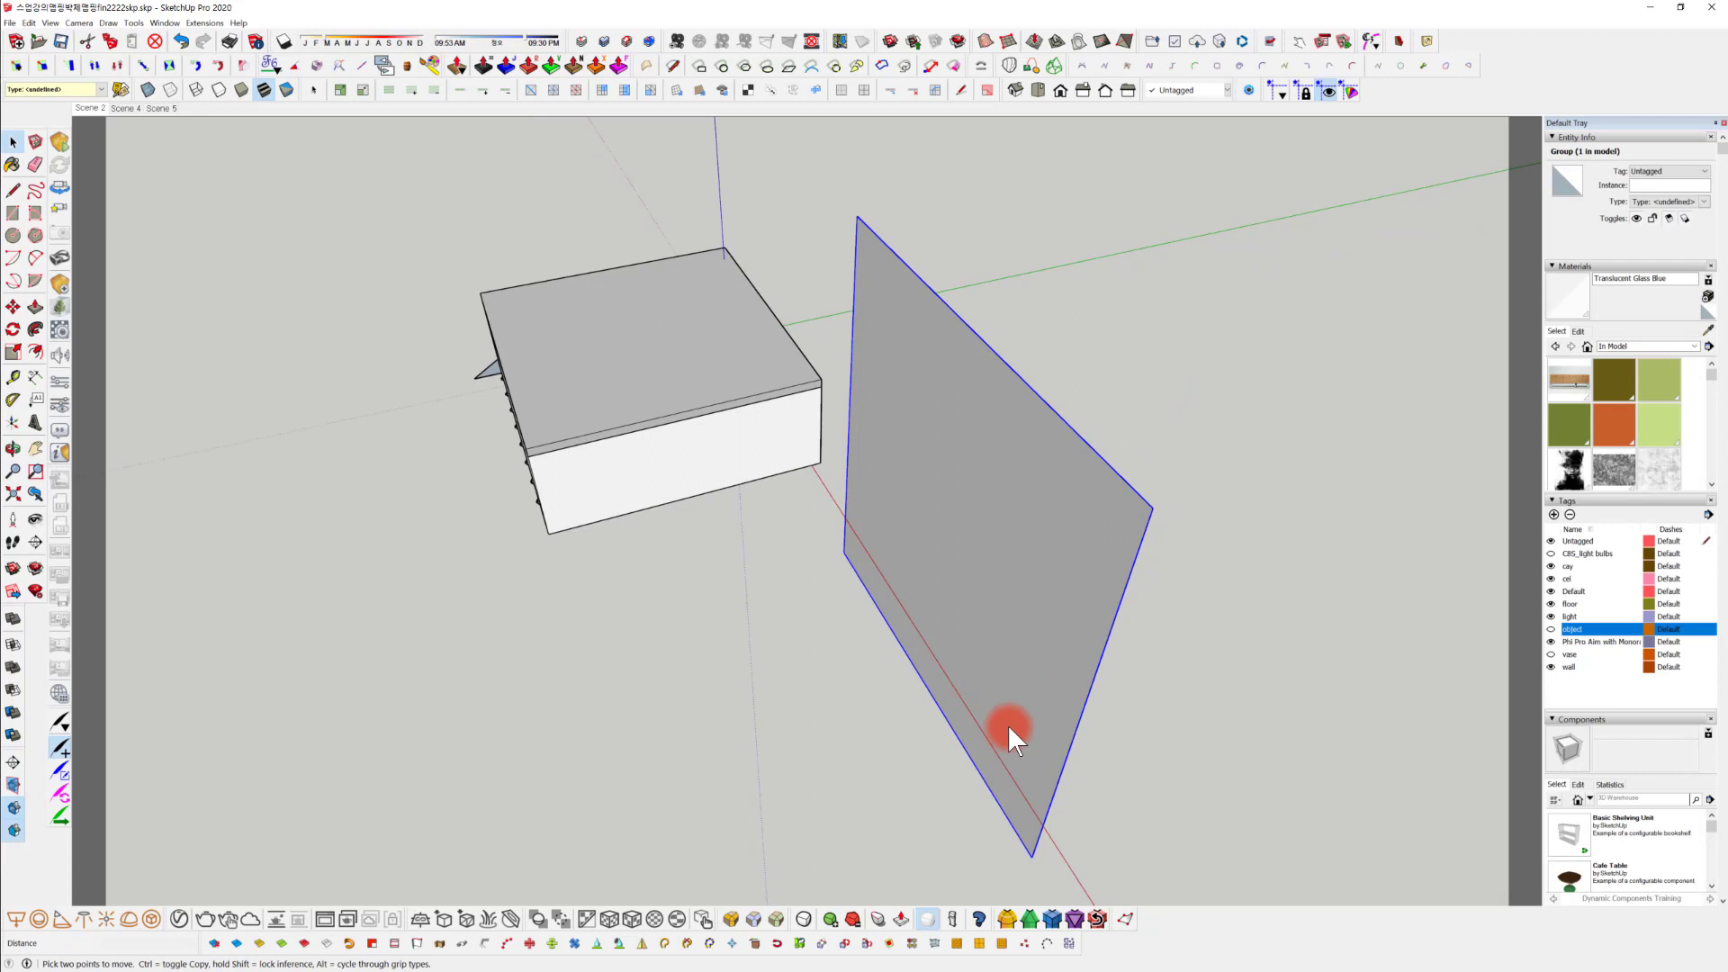
left_click(1033, 857)
middle_click_drag(1040, 364, 810, 624)
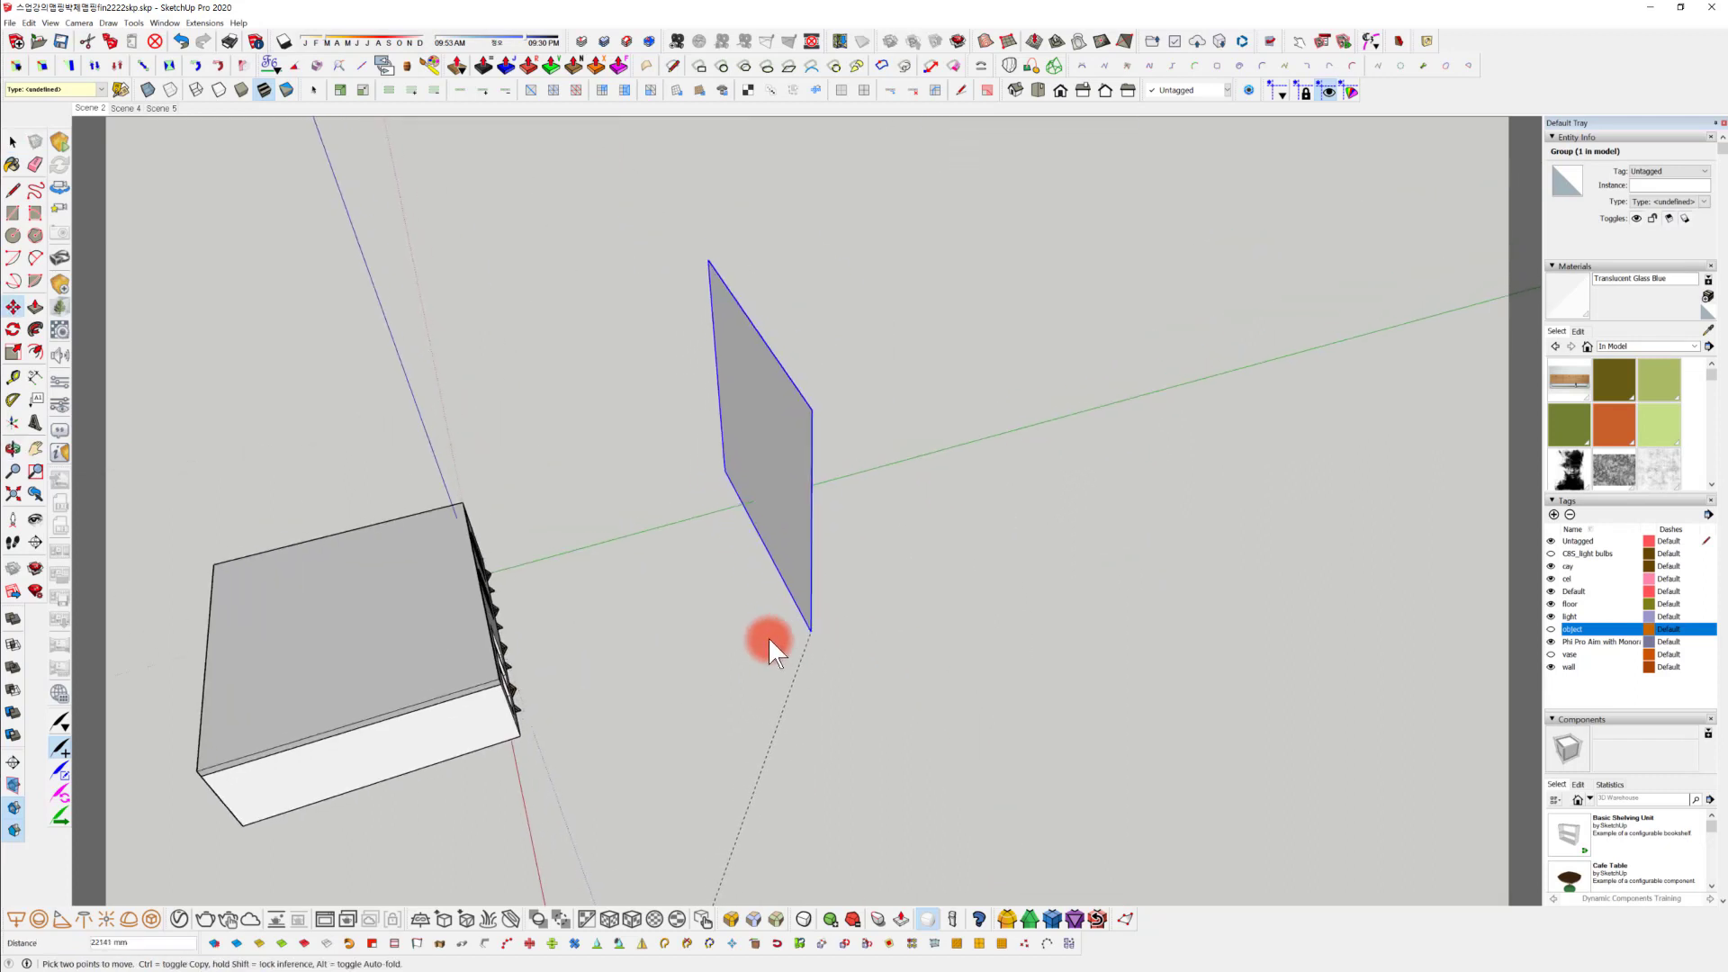
left_click(521, 735)
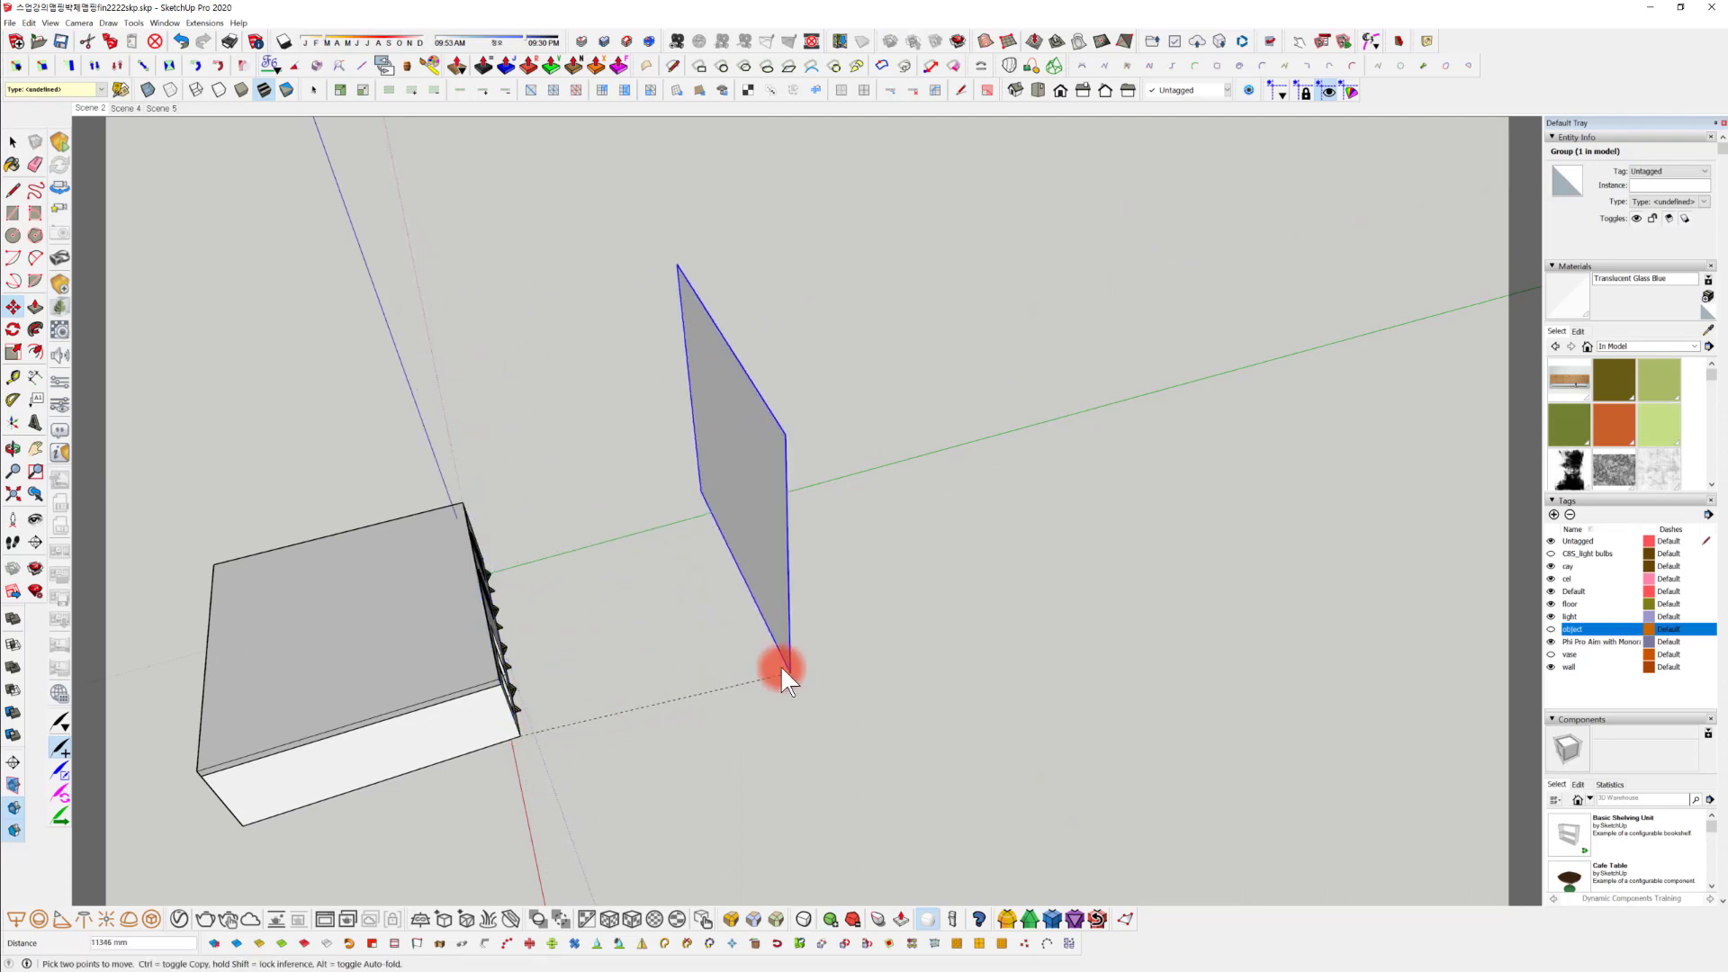
left_click(775, 660)
middle_click_drag(678, 711, 834, 591)
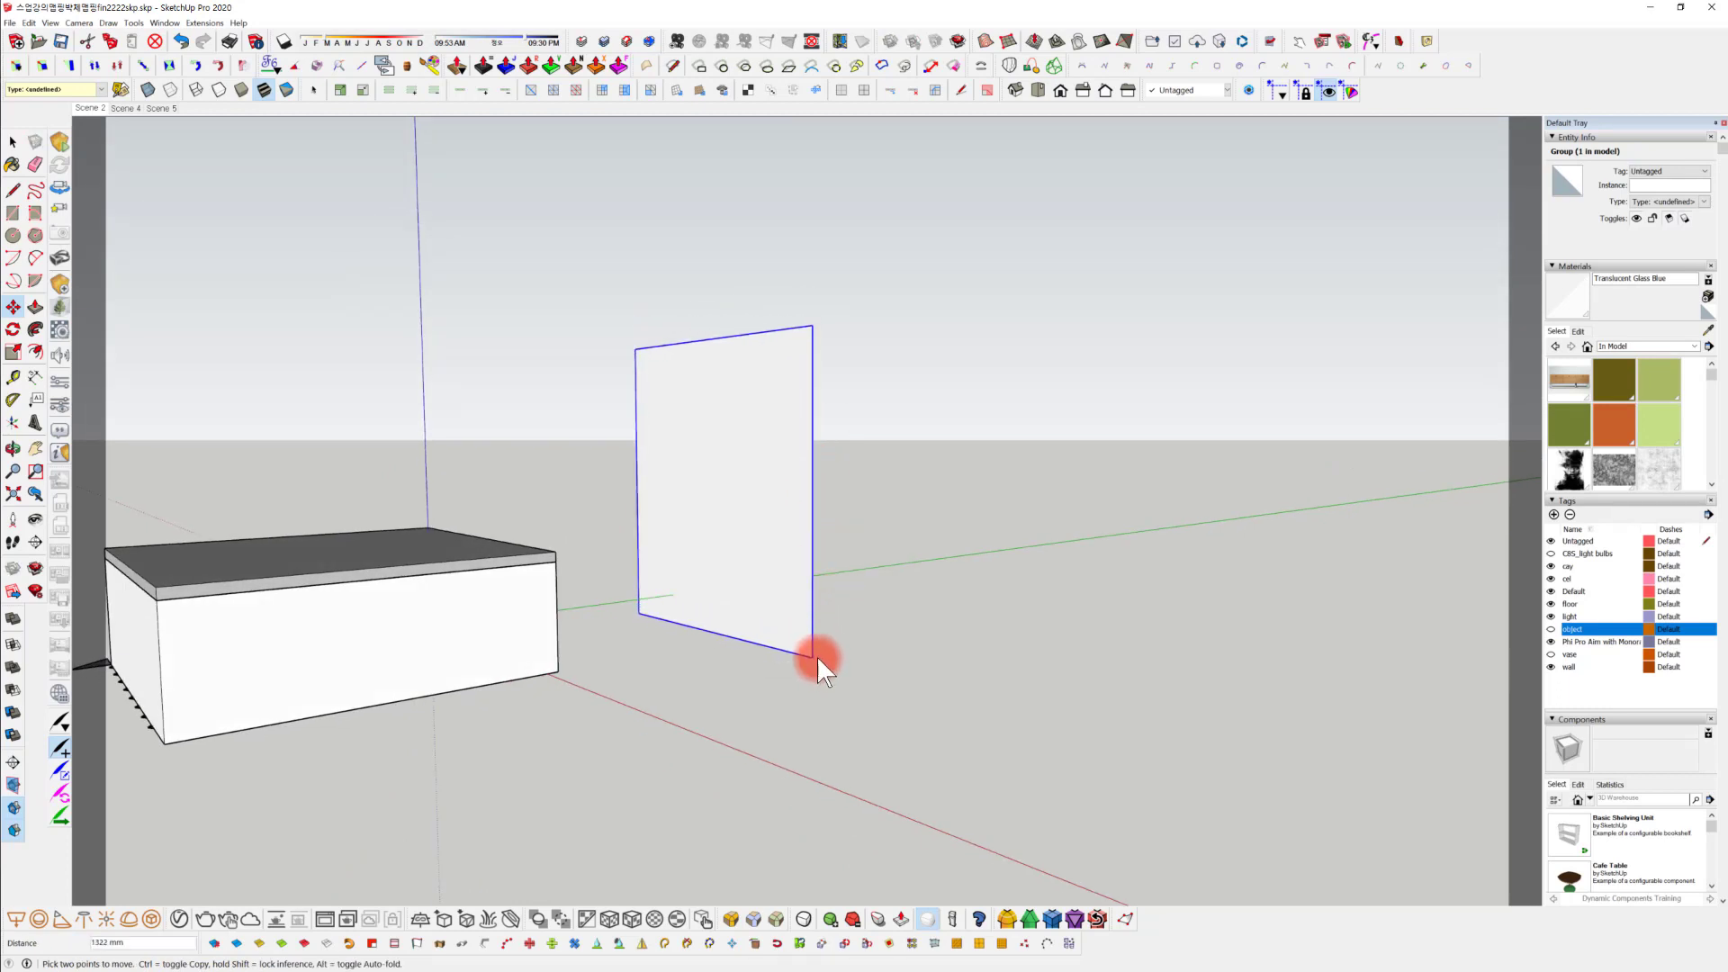
middle_click_drag(812, 657, 1100, 667)
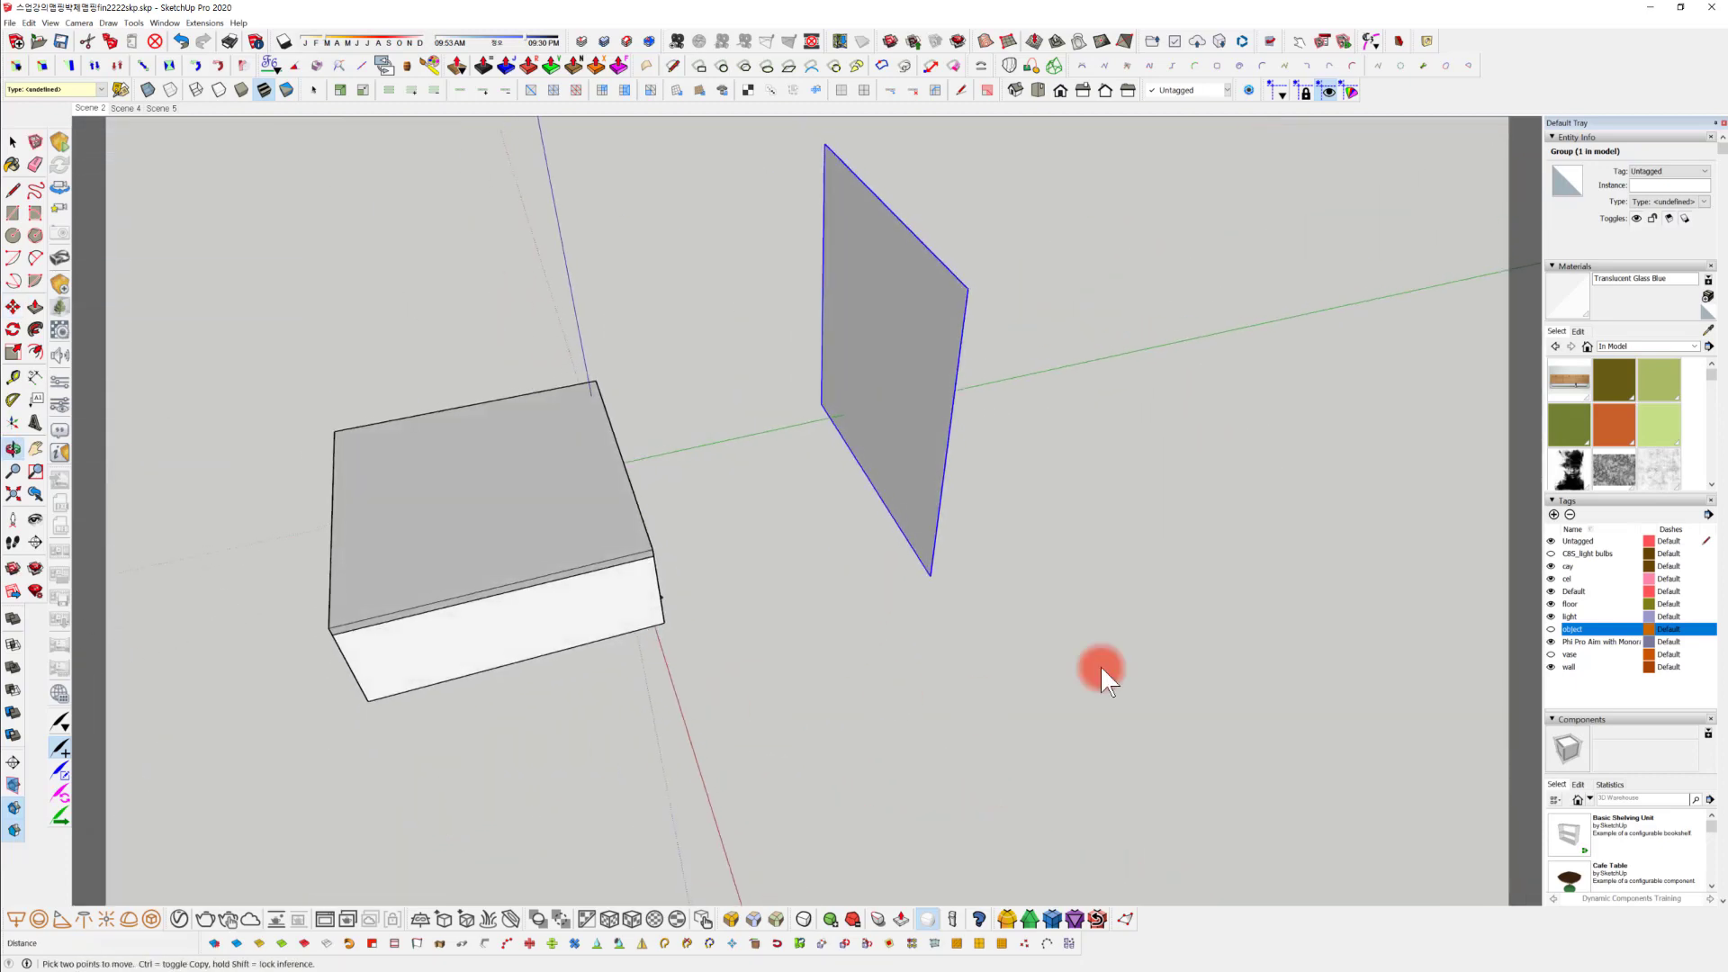
middle_click_drag(932, 578, 1168, 717)
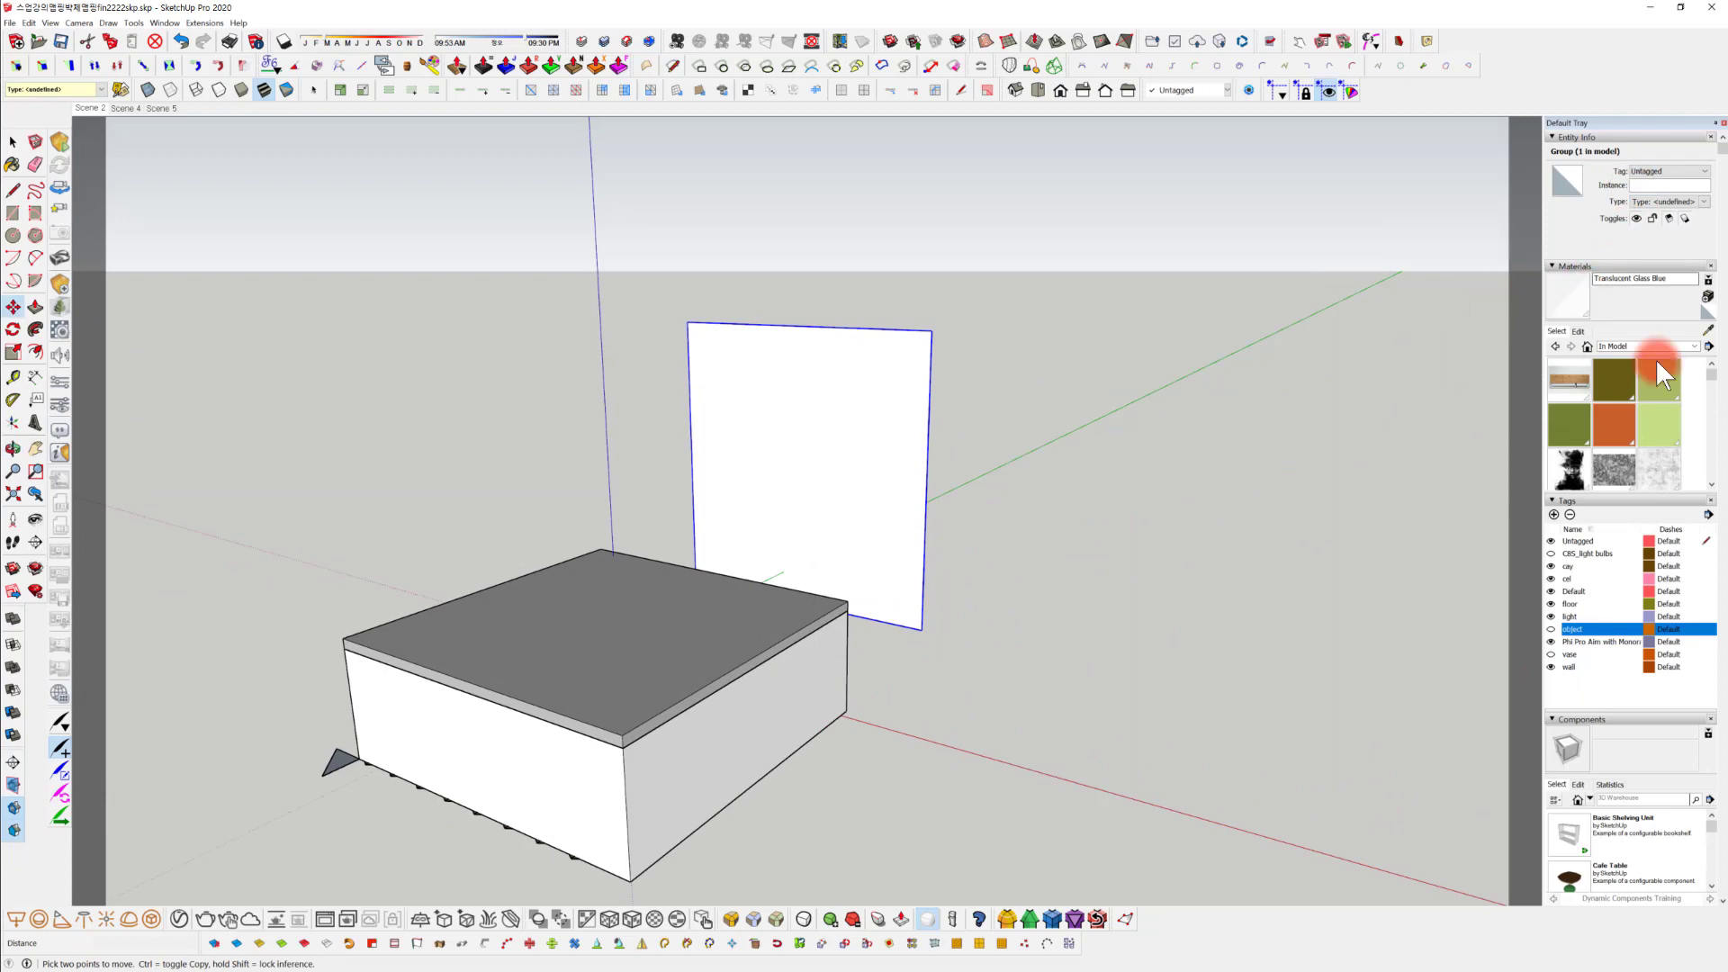
Create a new material named bbb, starting from a pale pink swatch of the Colors collection.
left_click(1553, 346)
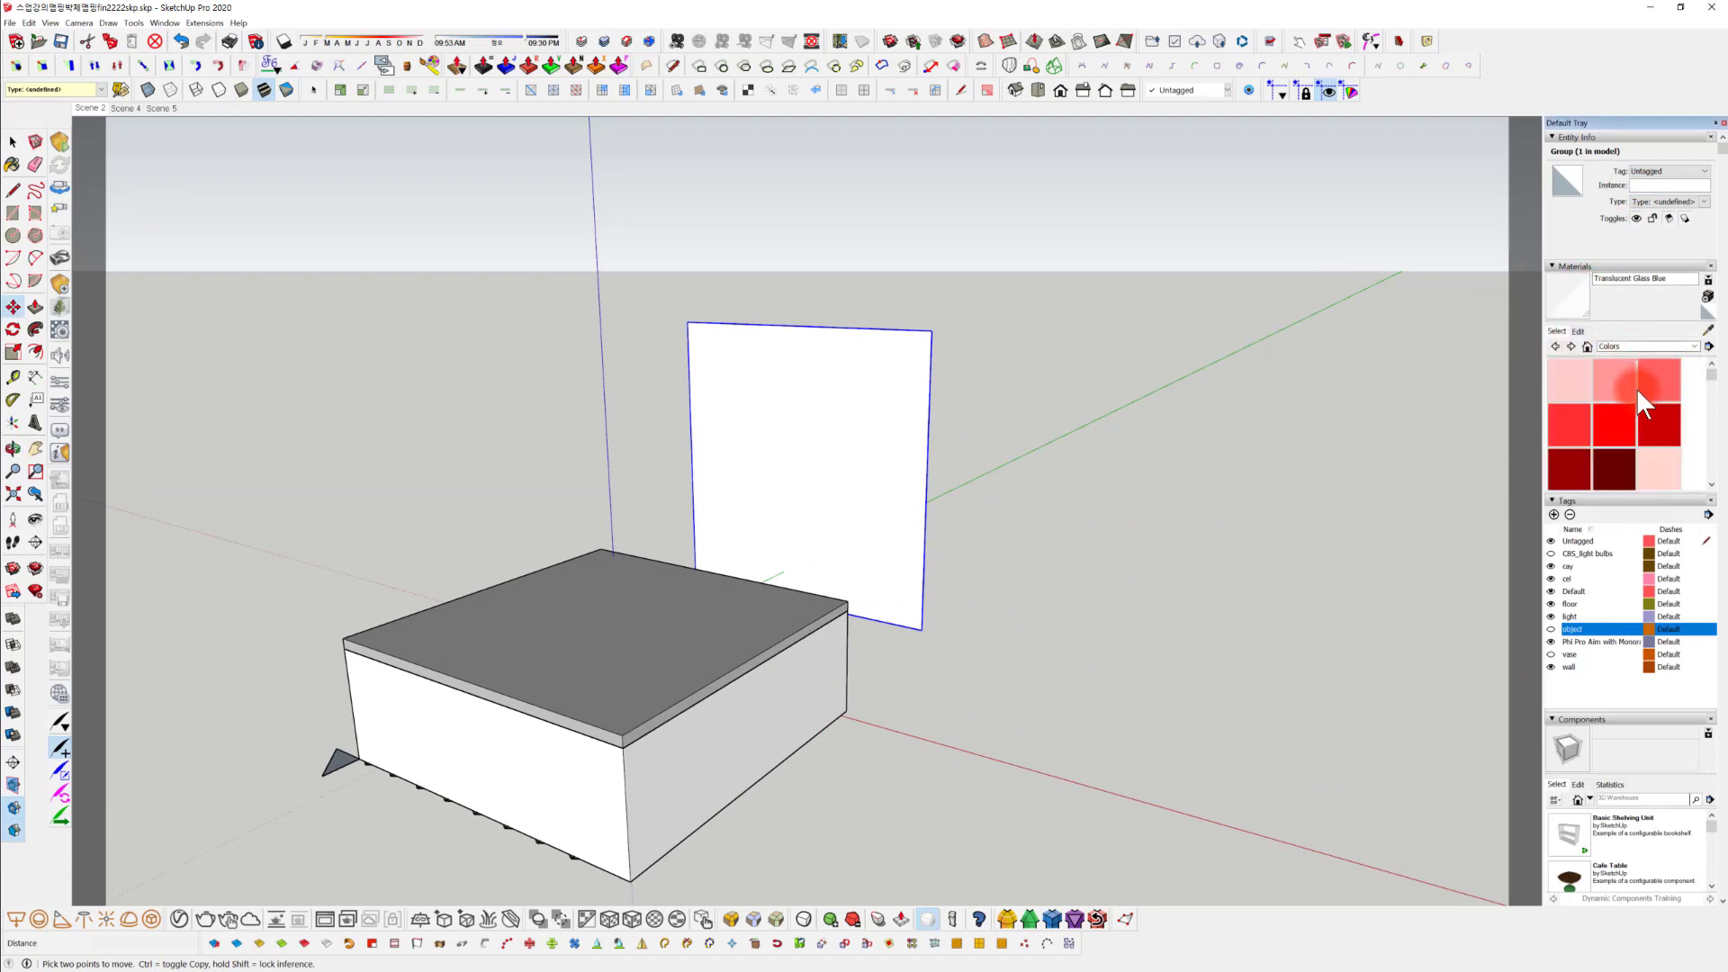
left_click(1664, 457)
left_click(1707, 297)
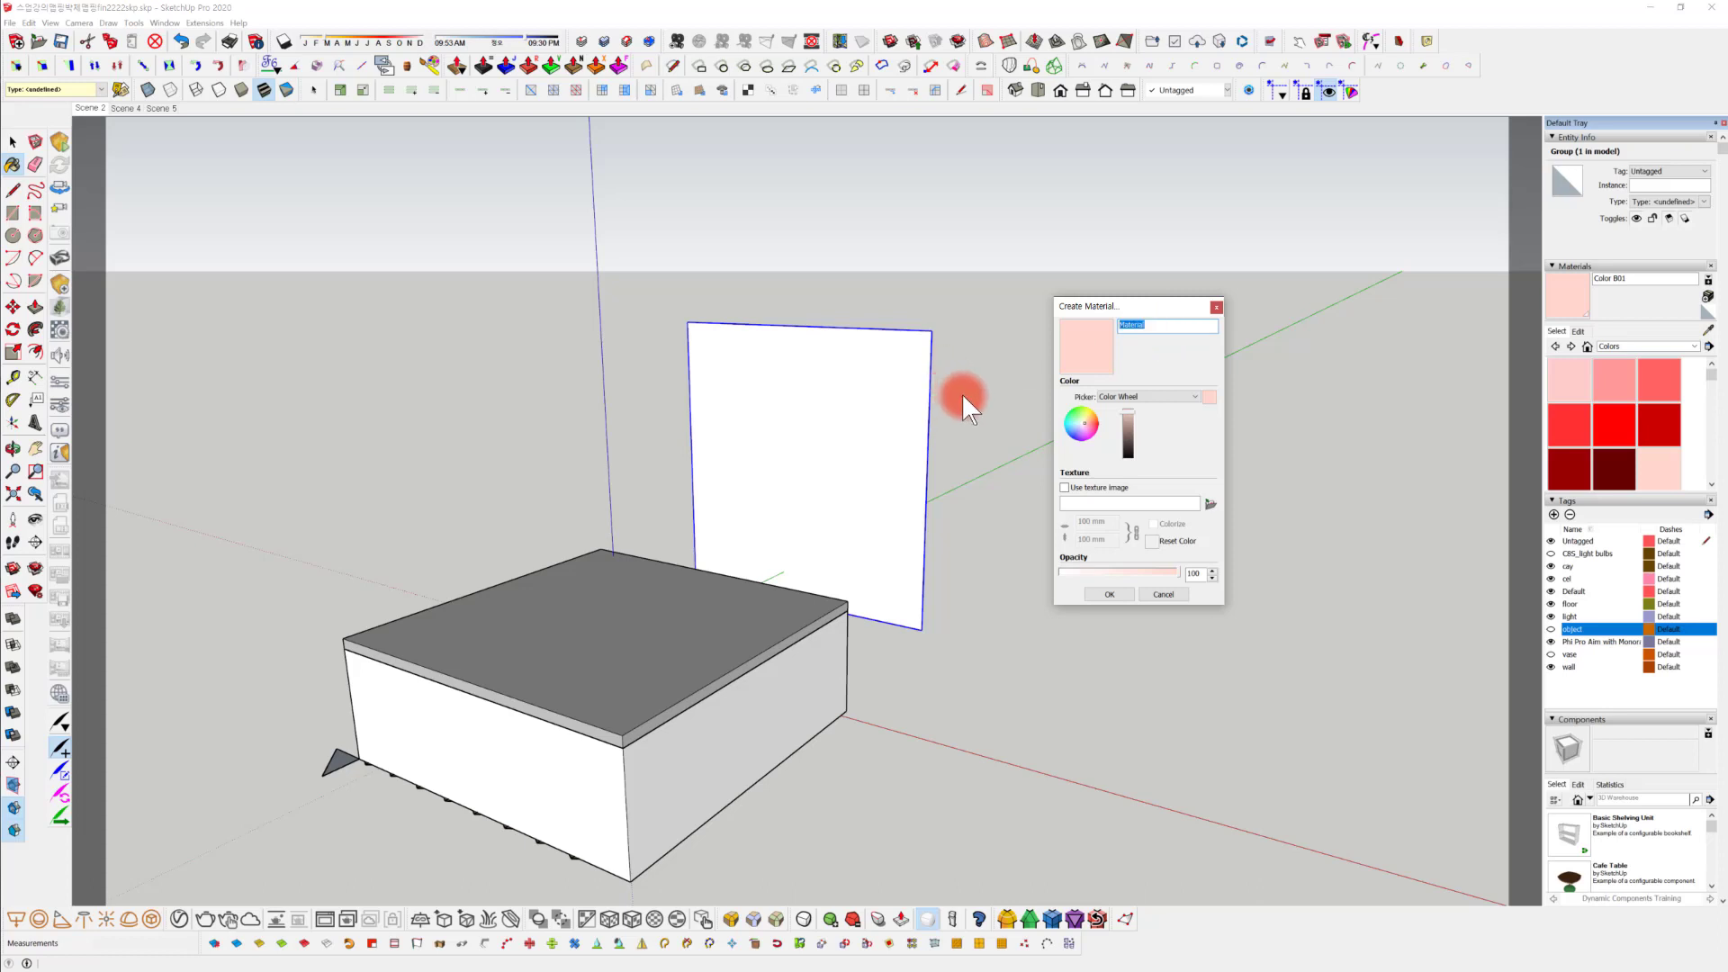
type("bbb")
Enable a texture image for the bbb material and load the east-harlem-housing building photo from the maps001 folder.
left_click(1064, 486)
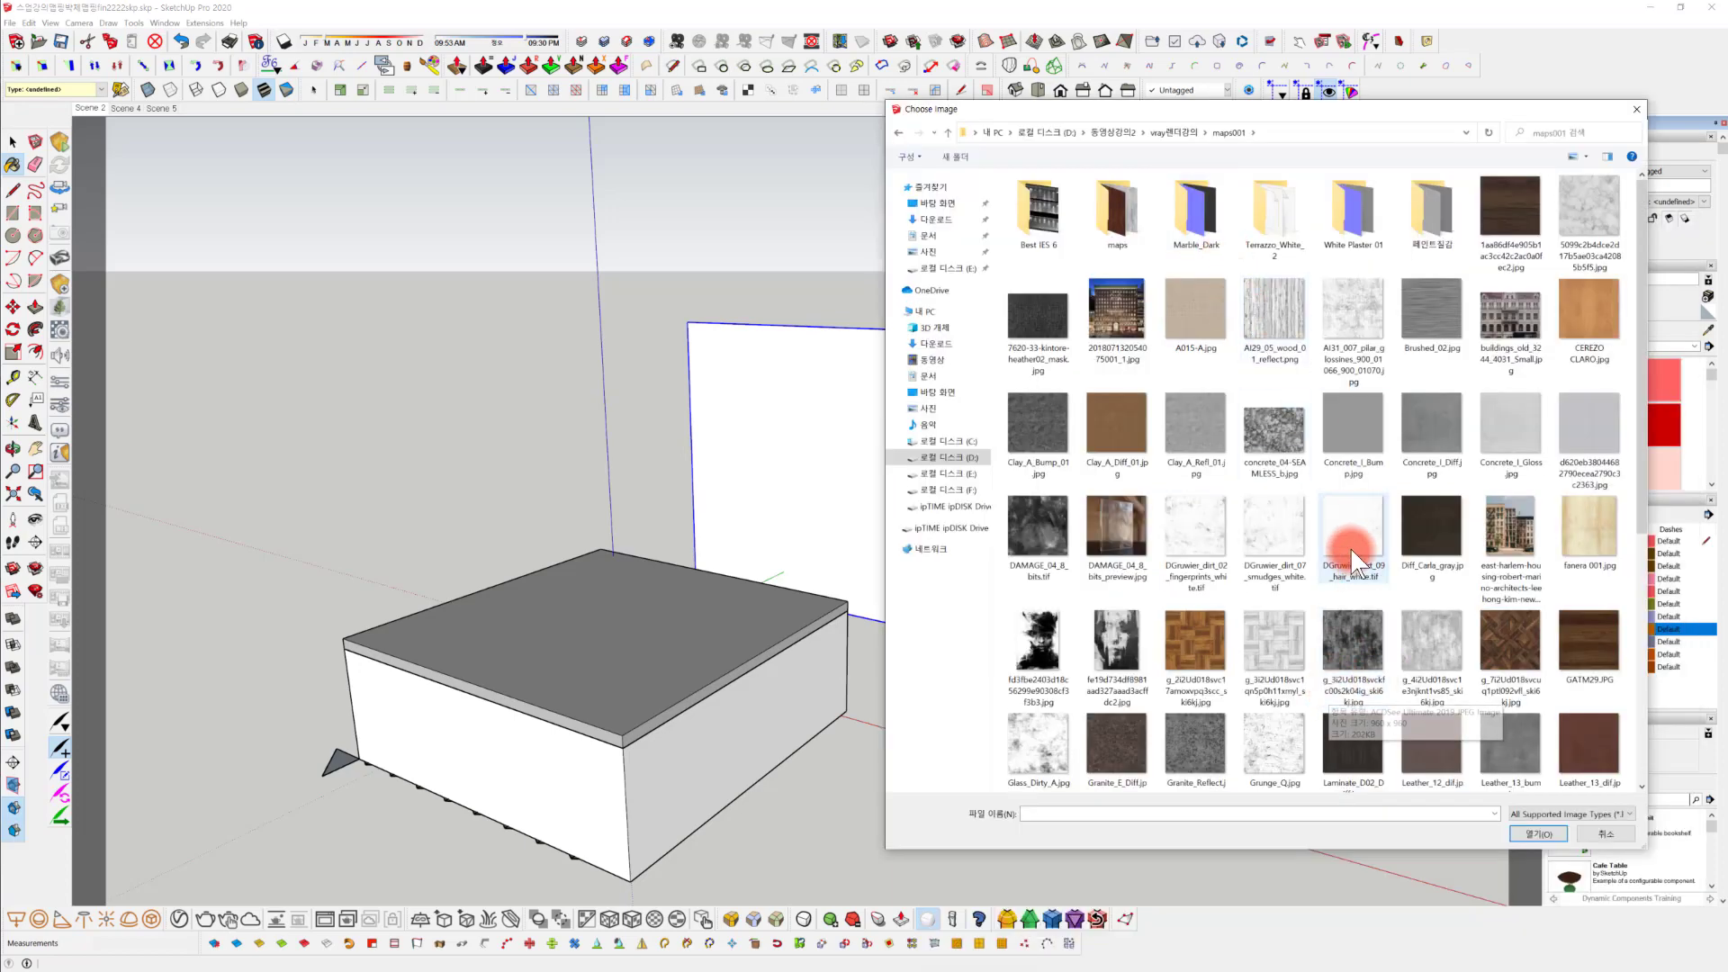
scroll(1274, 435, "down", 1)
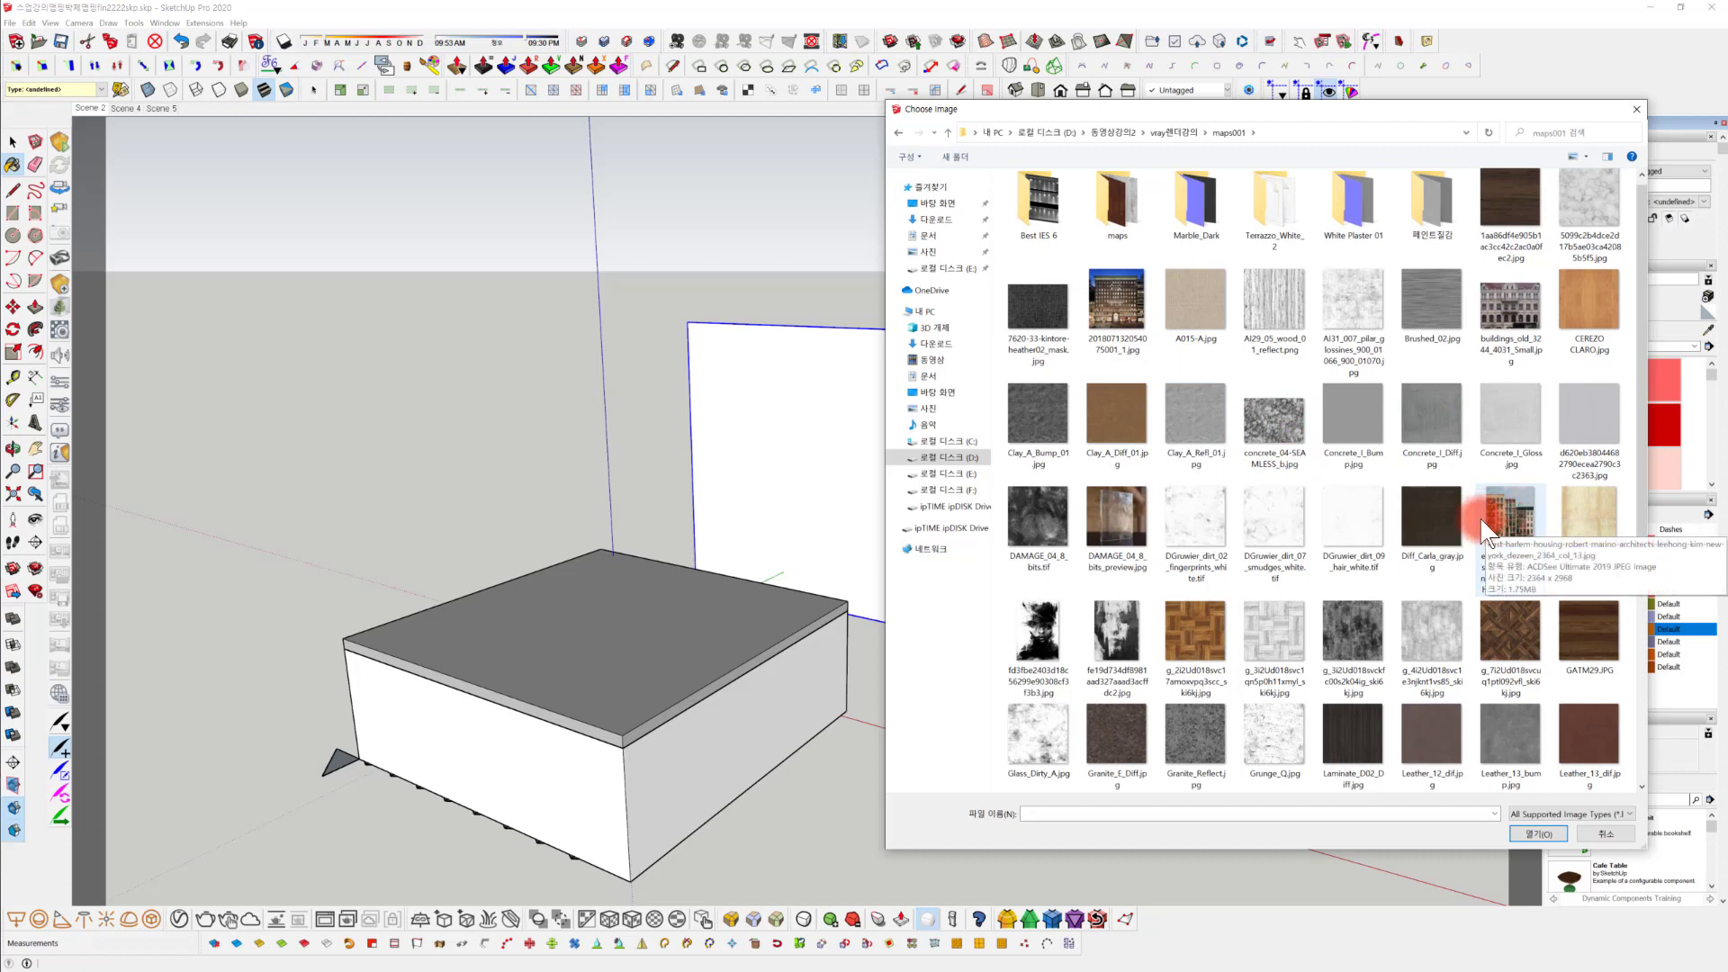
scroll(1481, 512, "up", 2, "ctrl")
scroll(1481, 511, "up", 1, "ctrl")
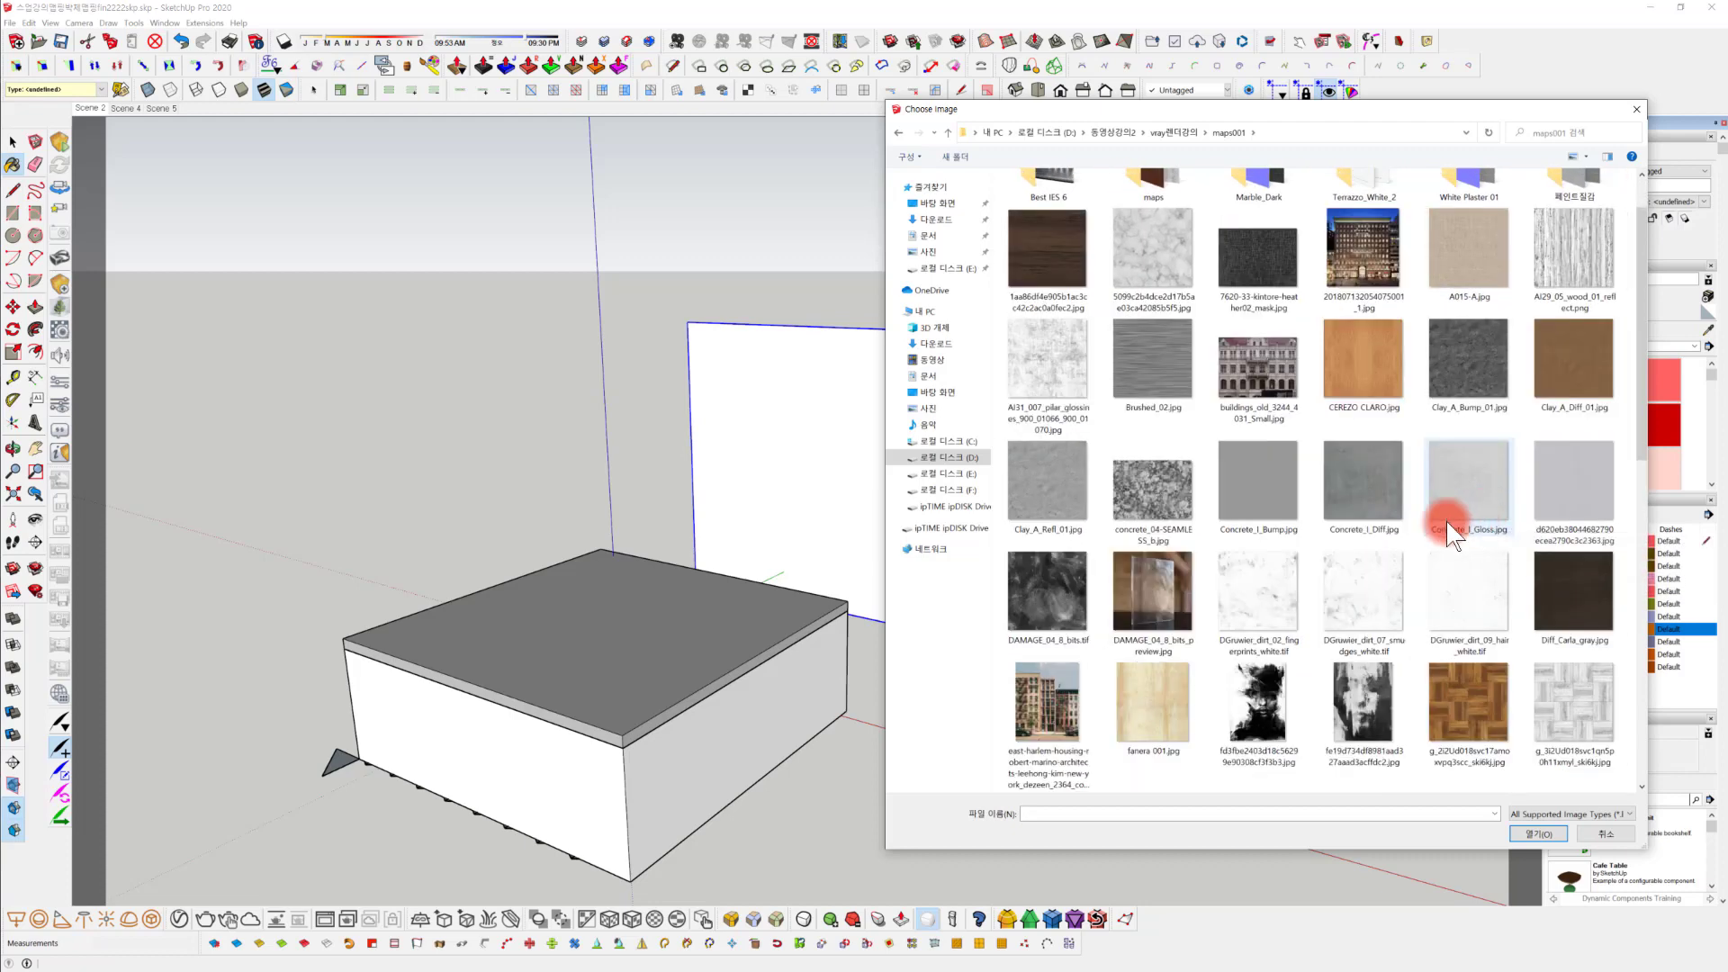
scroll(1445, 521, "up", 1)
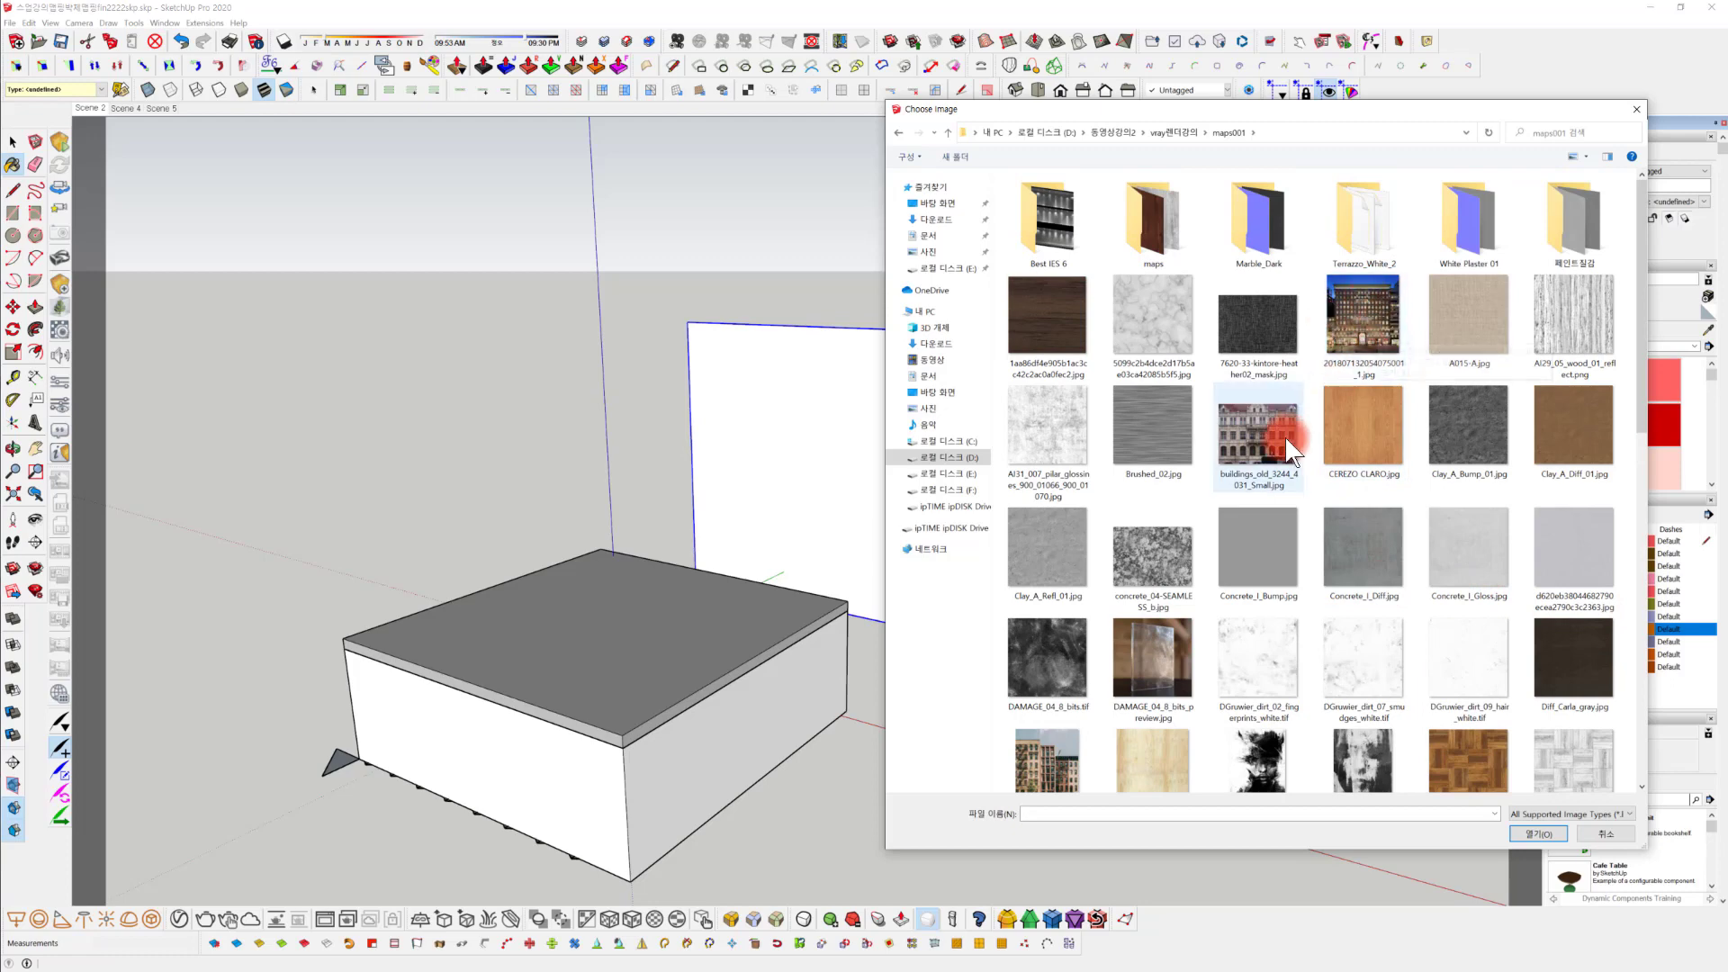
left_click(1364, 363)
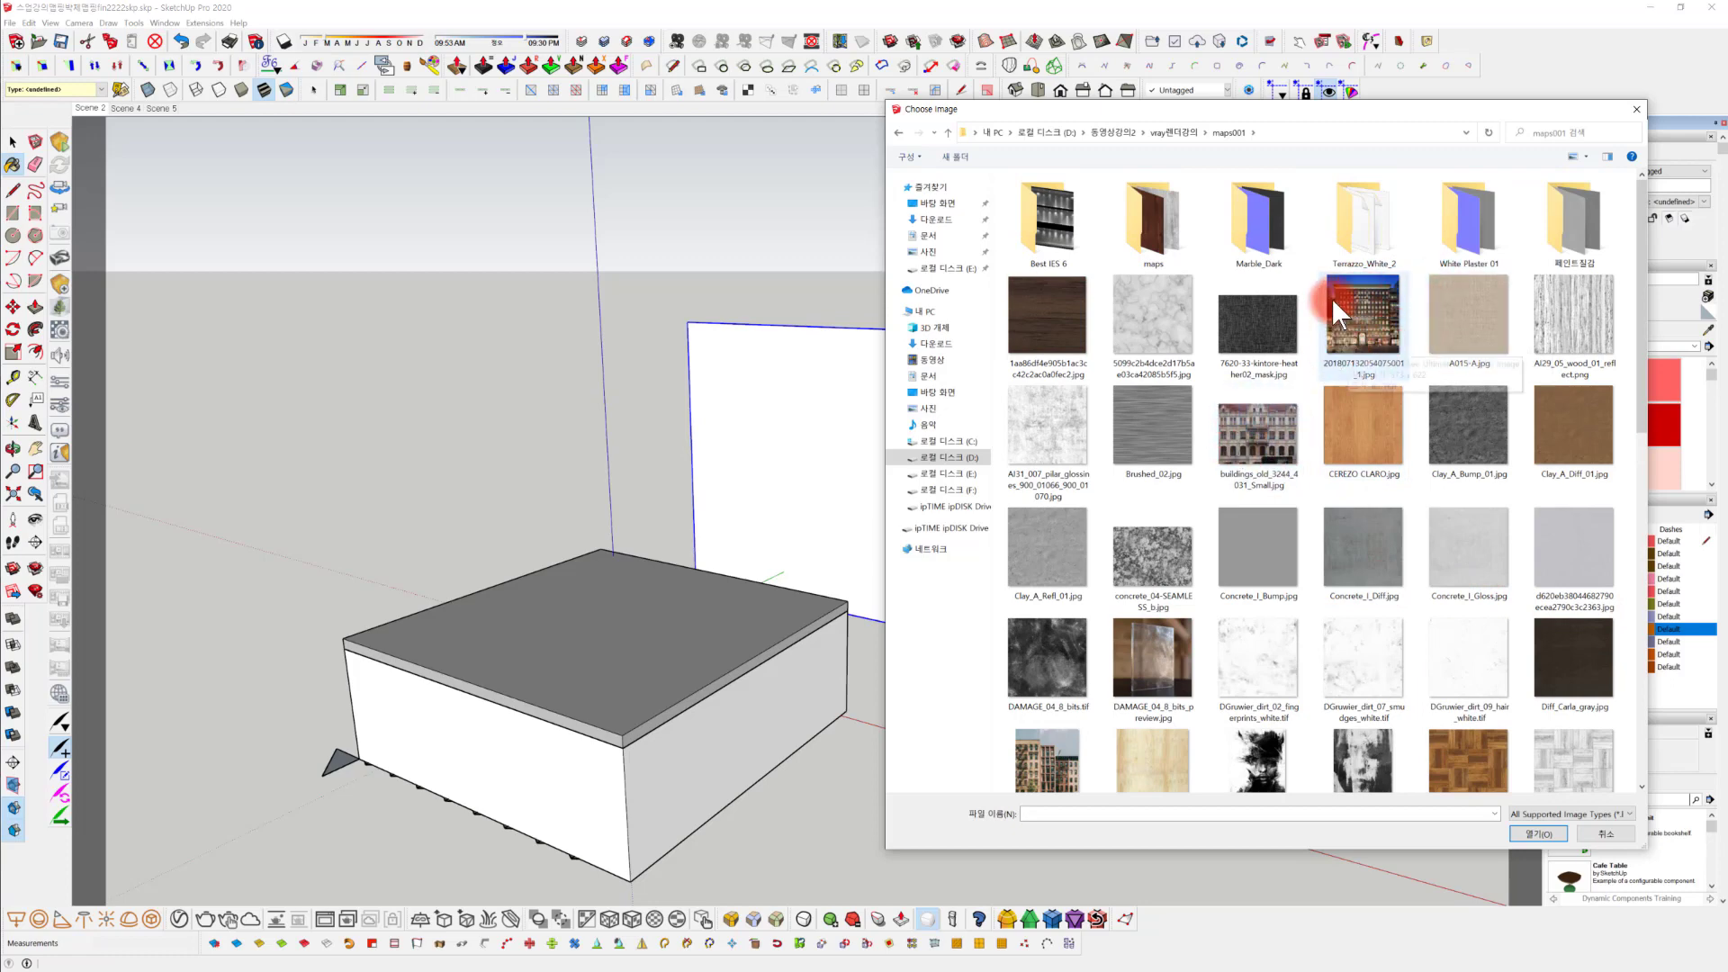
left_click(1296, 403)
left_click(1238, 399)
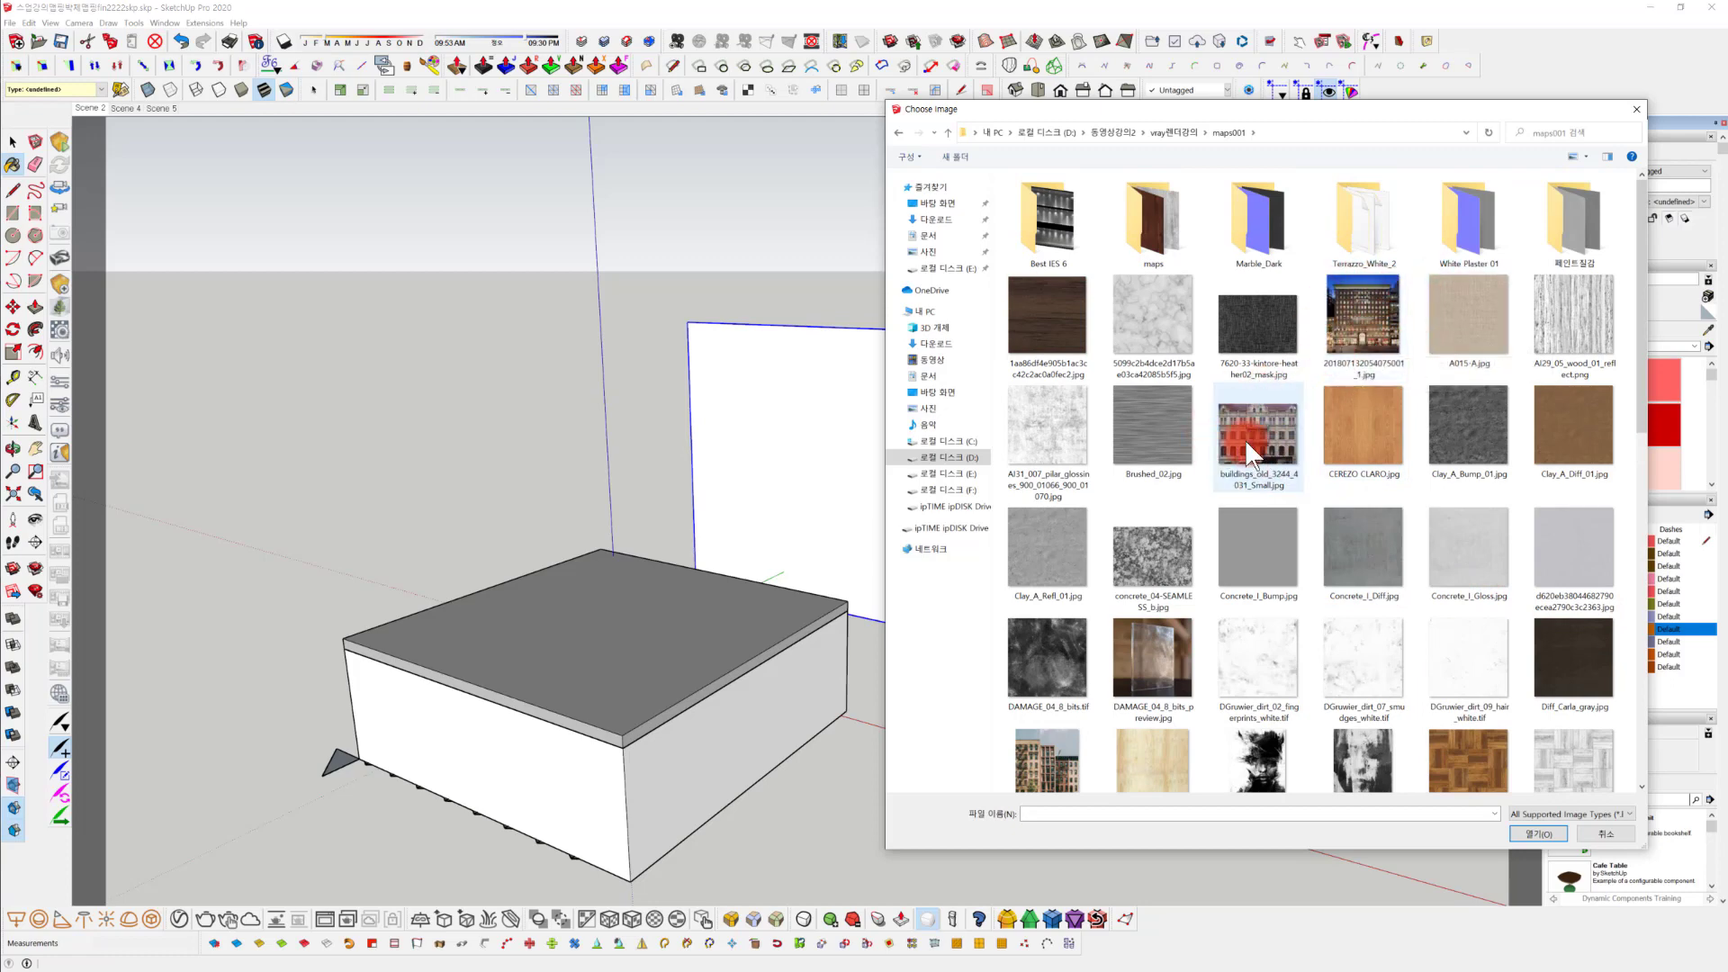
scroll(1249, 450, "down", 4)
left_click(1010, 421)
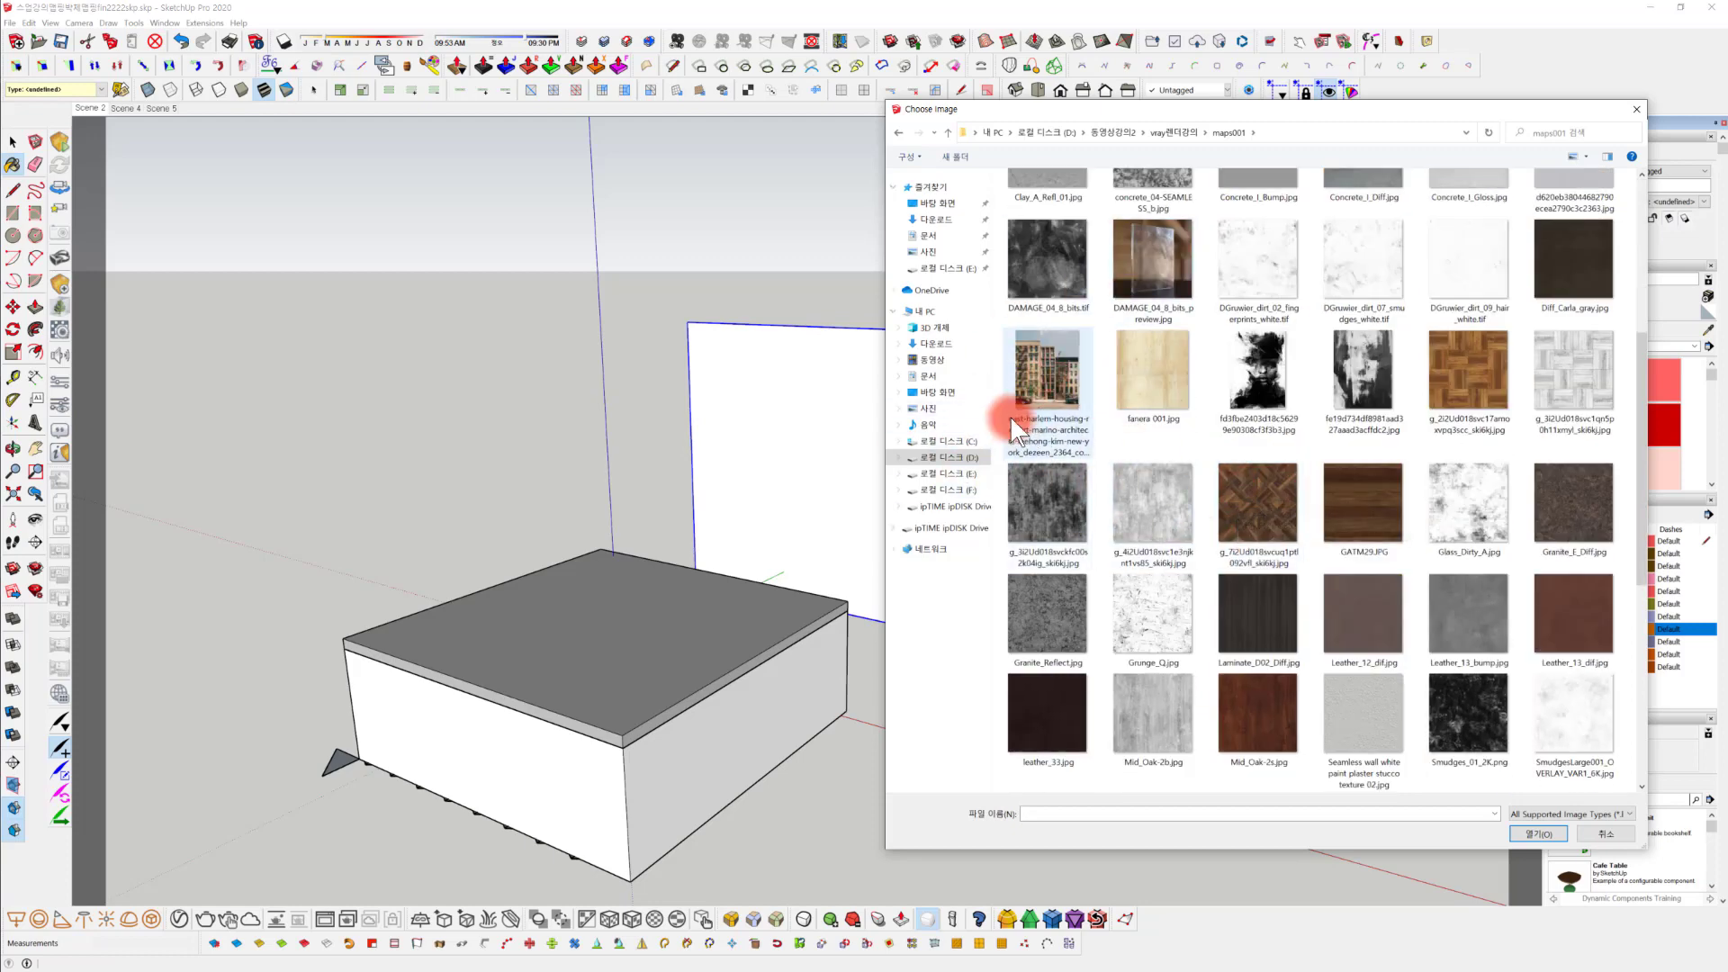
scroll(1202, 490, "up", 2)
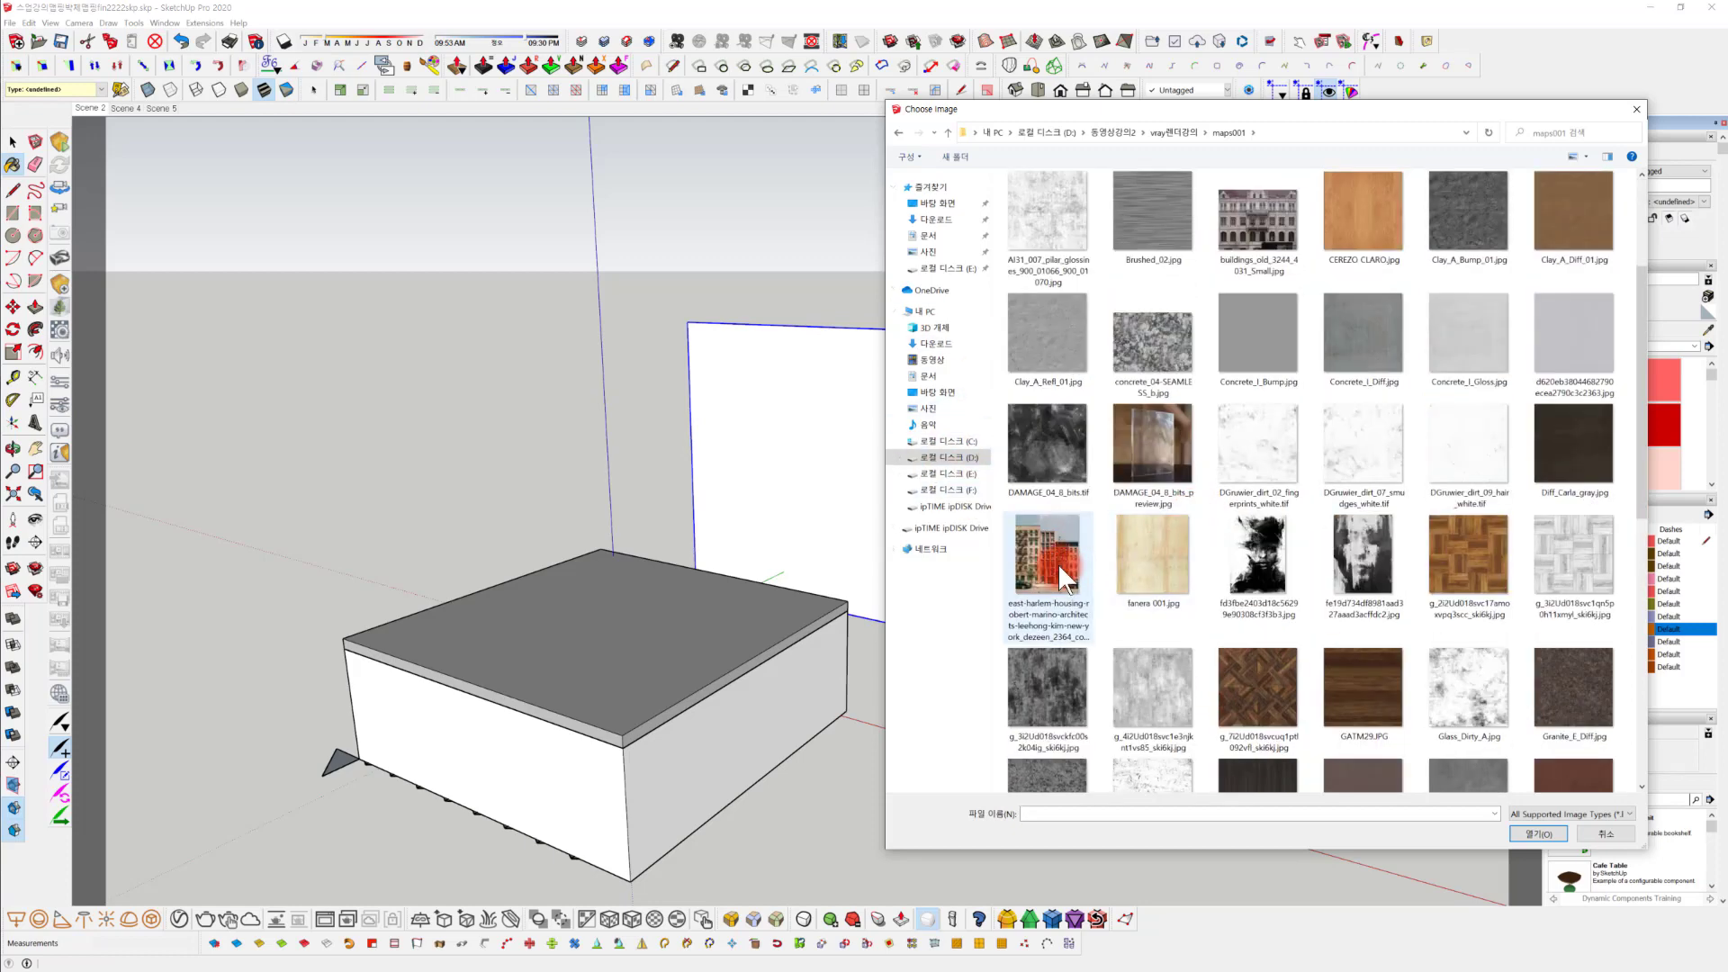
left_click(1053, 565)
left_click(1529, 832)
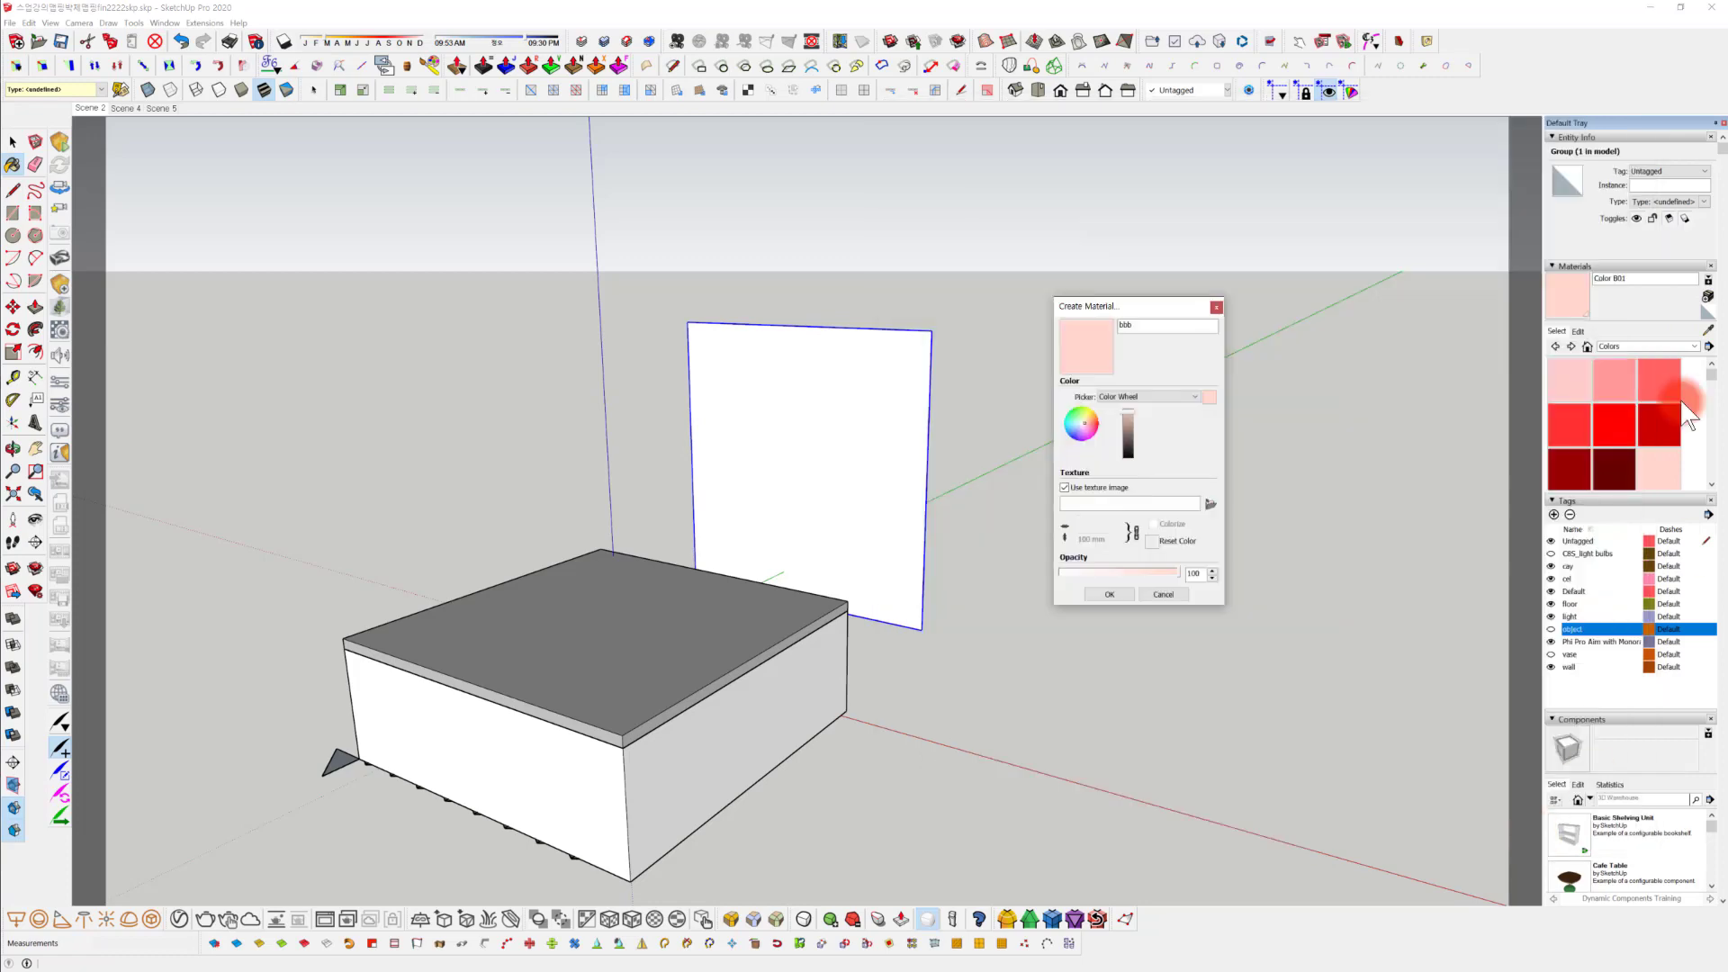
Set the texture width to 2000 mm, create the material and paint it onto the grouped rectangle behind the building.
double_click(1091, 524)
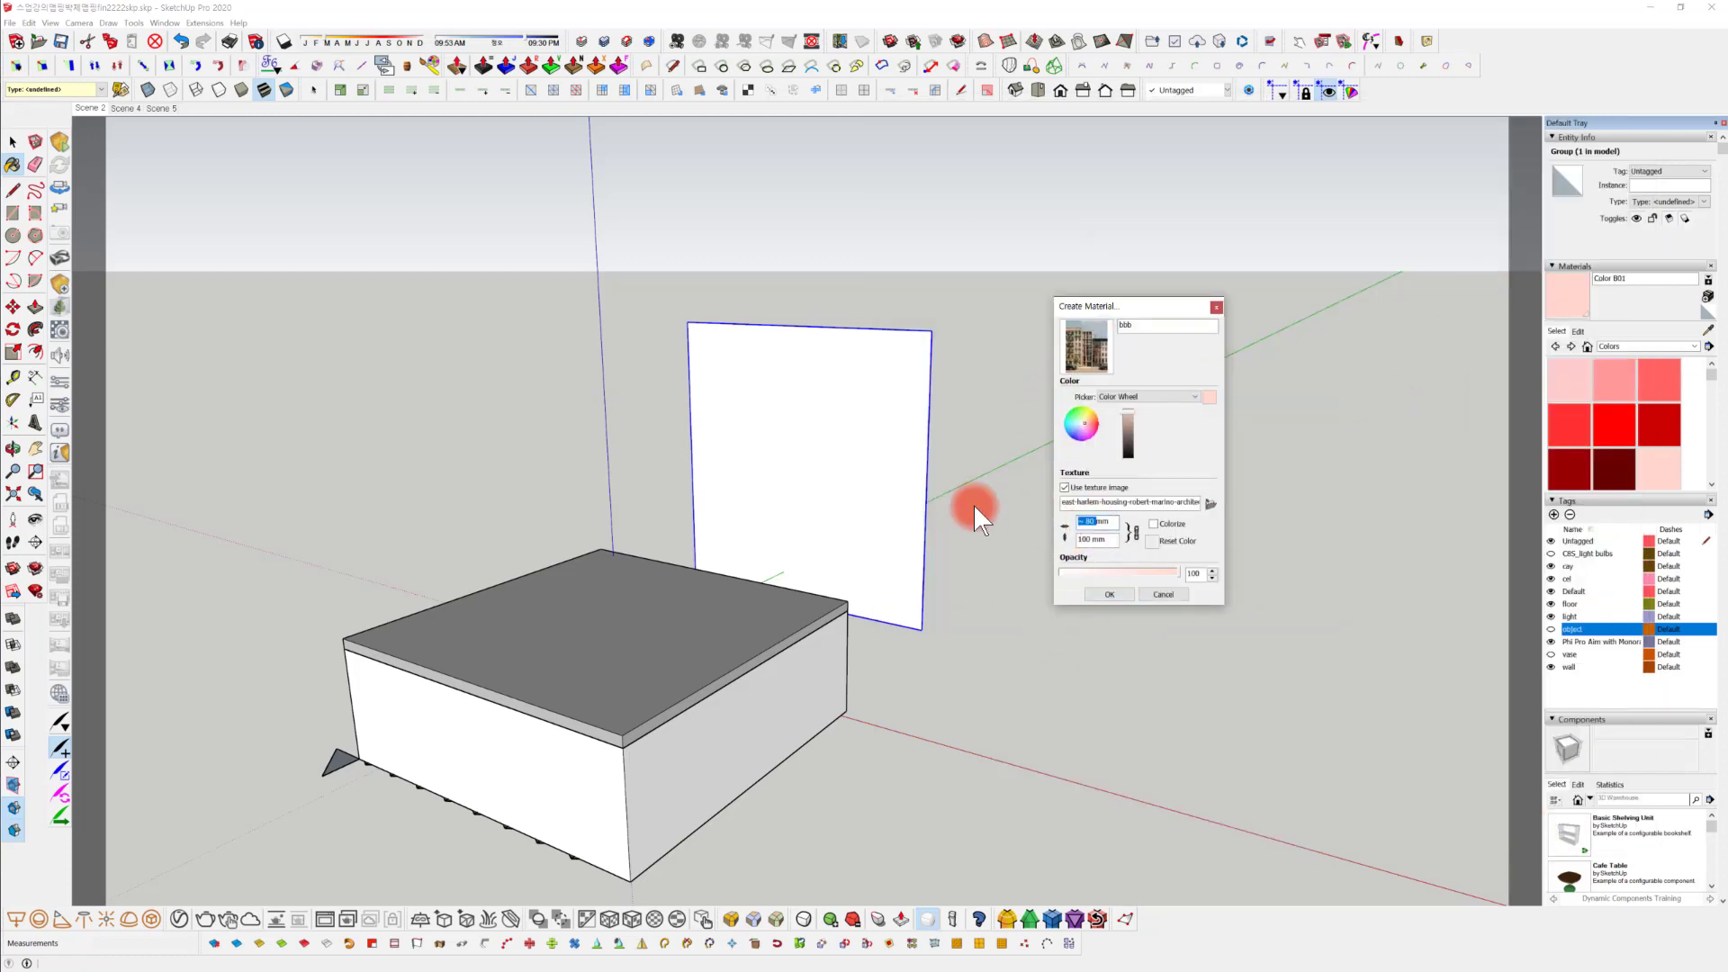
type("2000mm")
left_click(1112, 594)
left_click(858, 444)
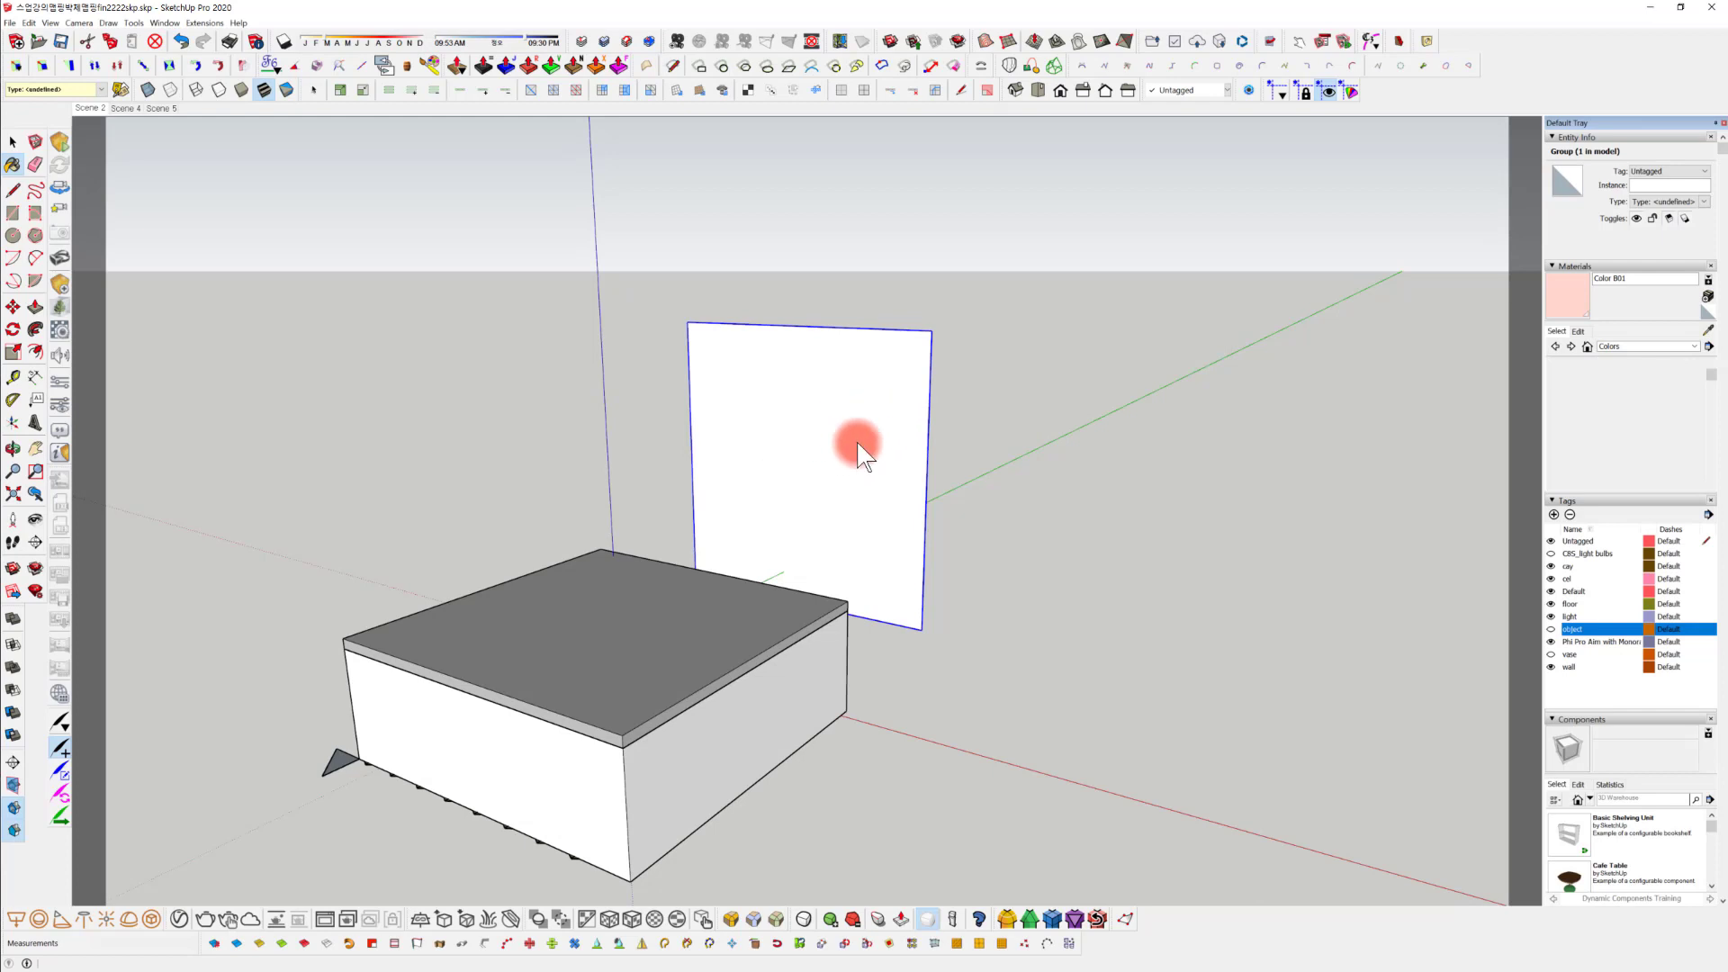
Paint the bbb material onto the backdrop rectangle and apply V-Ray's fit projection so one building photo fills the whole plane.
middle_click_drag(867, 426, 851, 410)
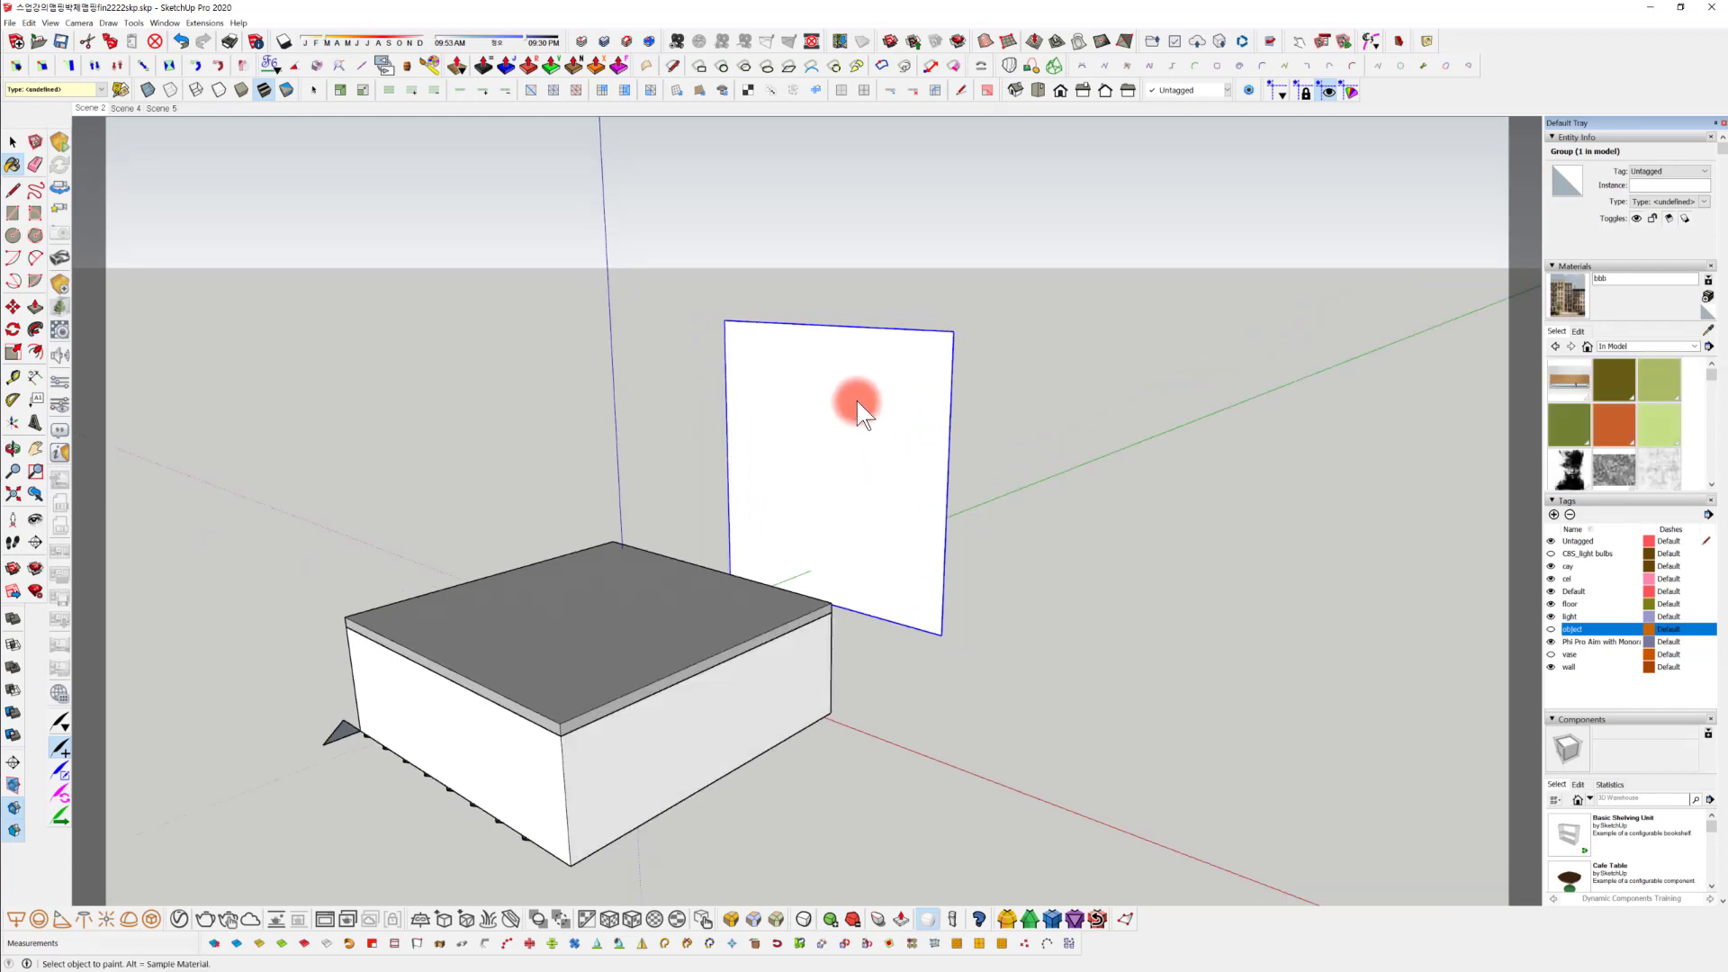
left_click(870, 403)
scroll(850, 424, "up", 5)
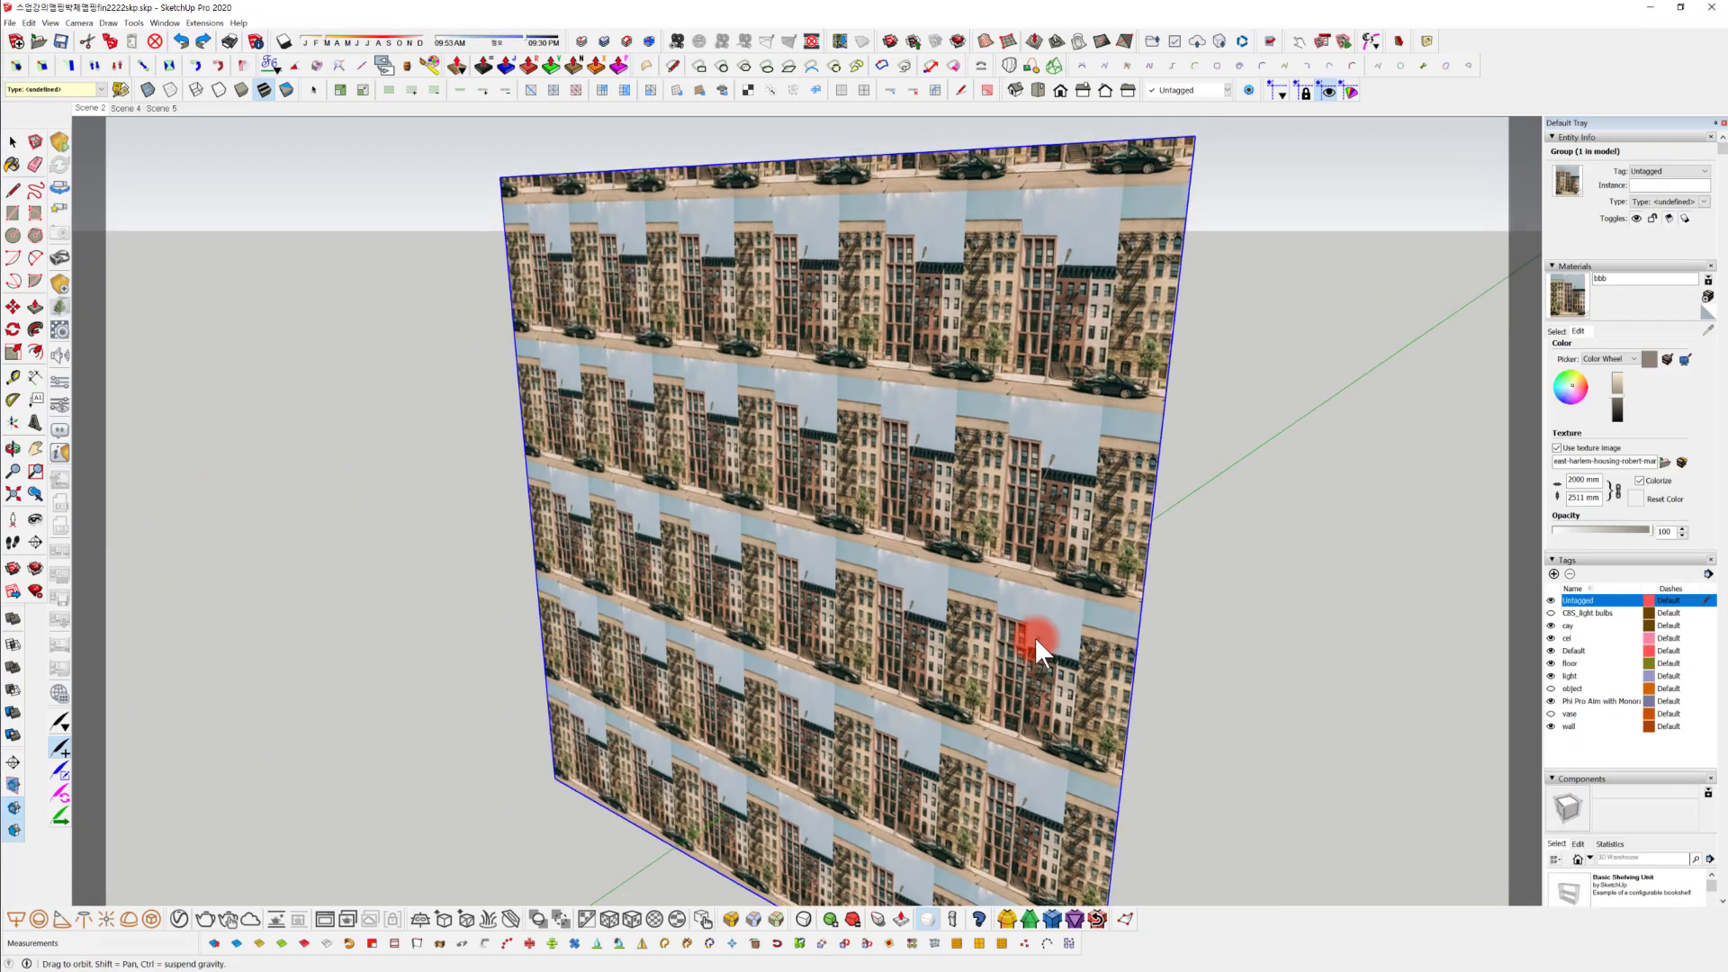
double_click(1584, 479)
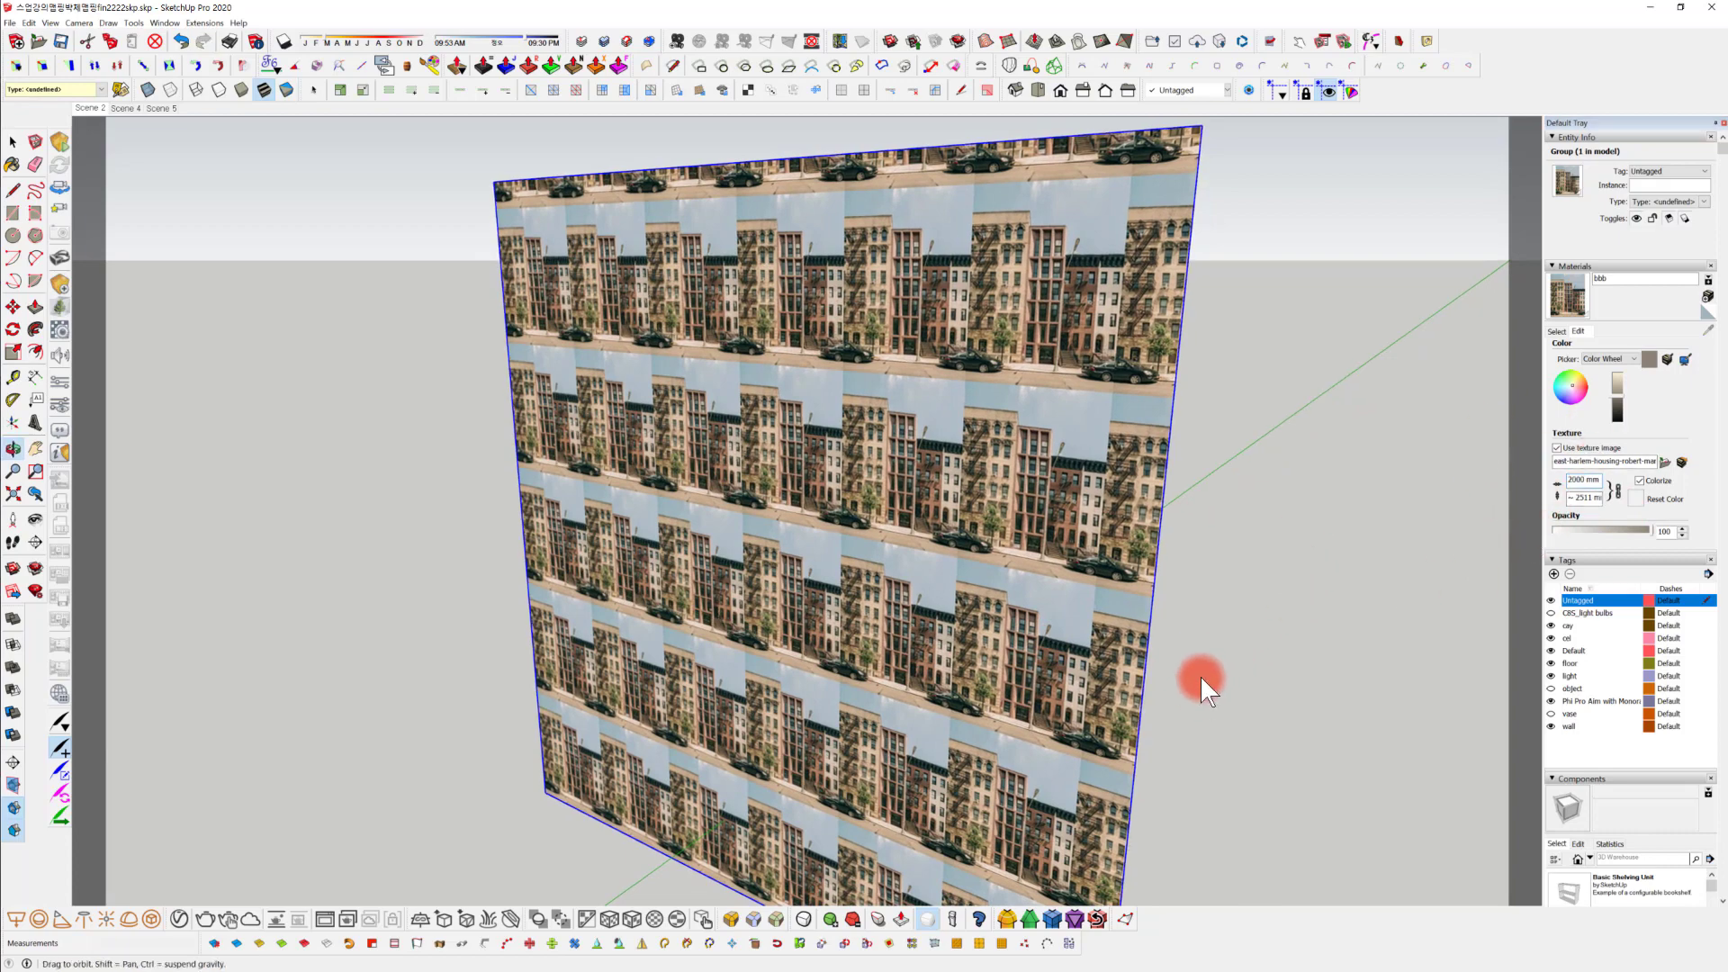
mouse_move(1203, 679)
middle_mouse_down()
mouse_move(1130, 571)
mouse_move(1126, 614)
middle_mouse_up()
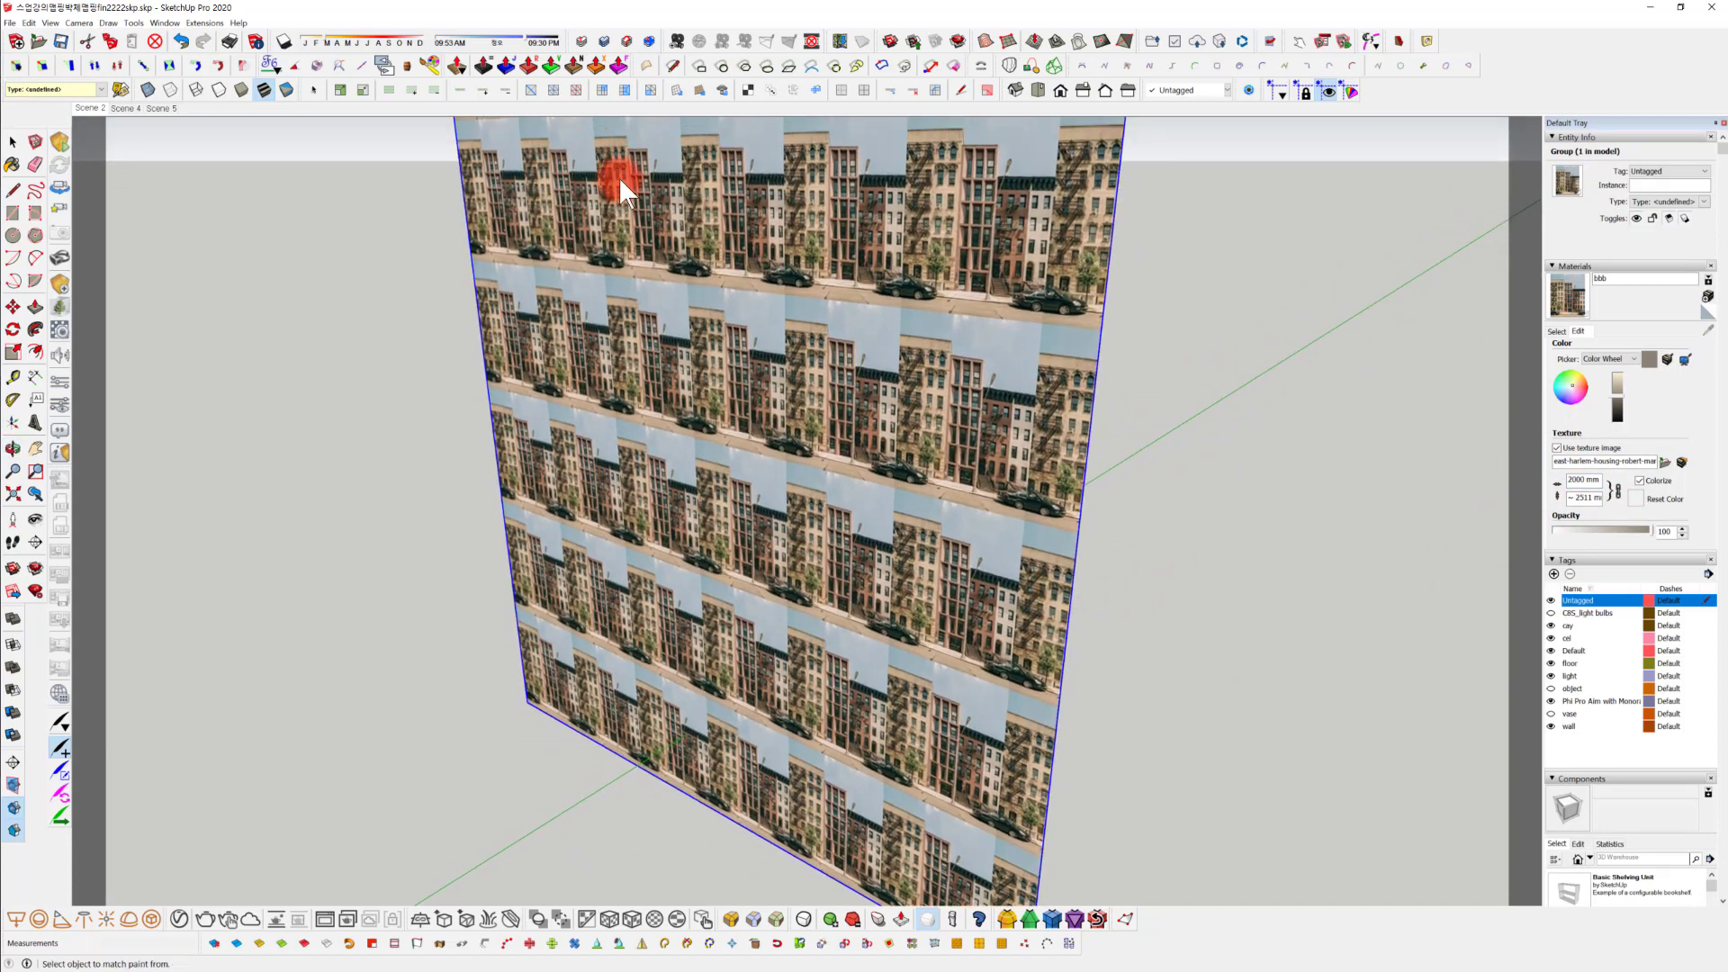
left_click(609, 925)
left_click(823, 653)
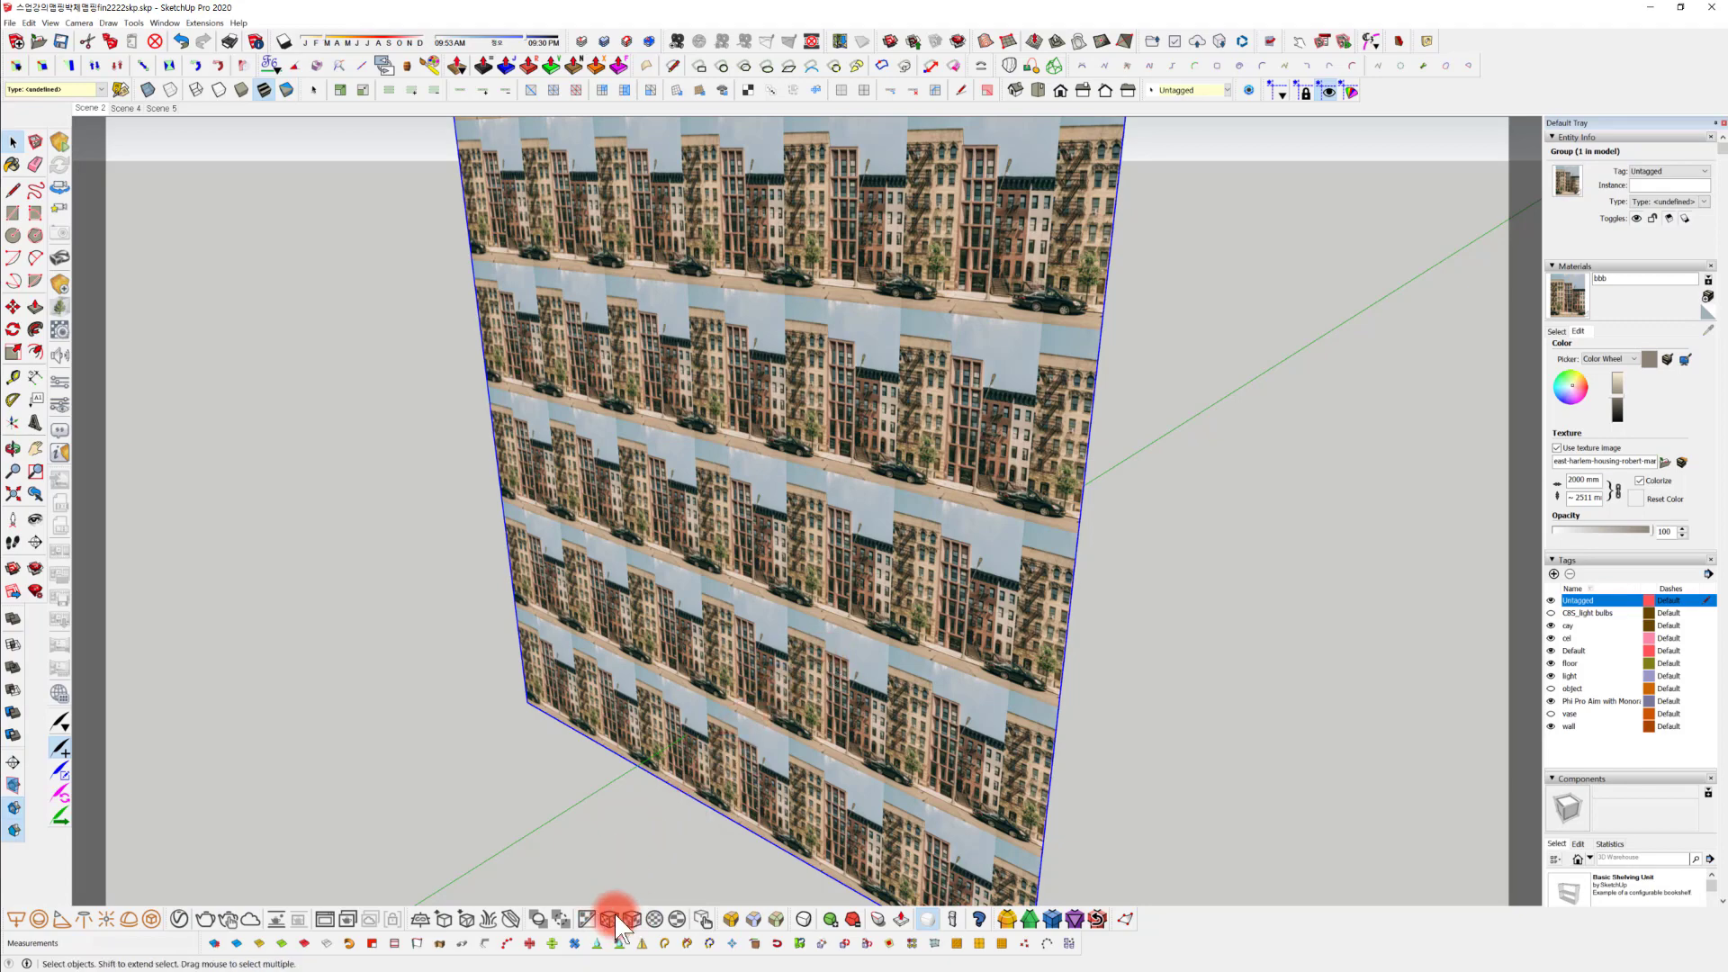
left_click(635, 927)
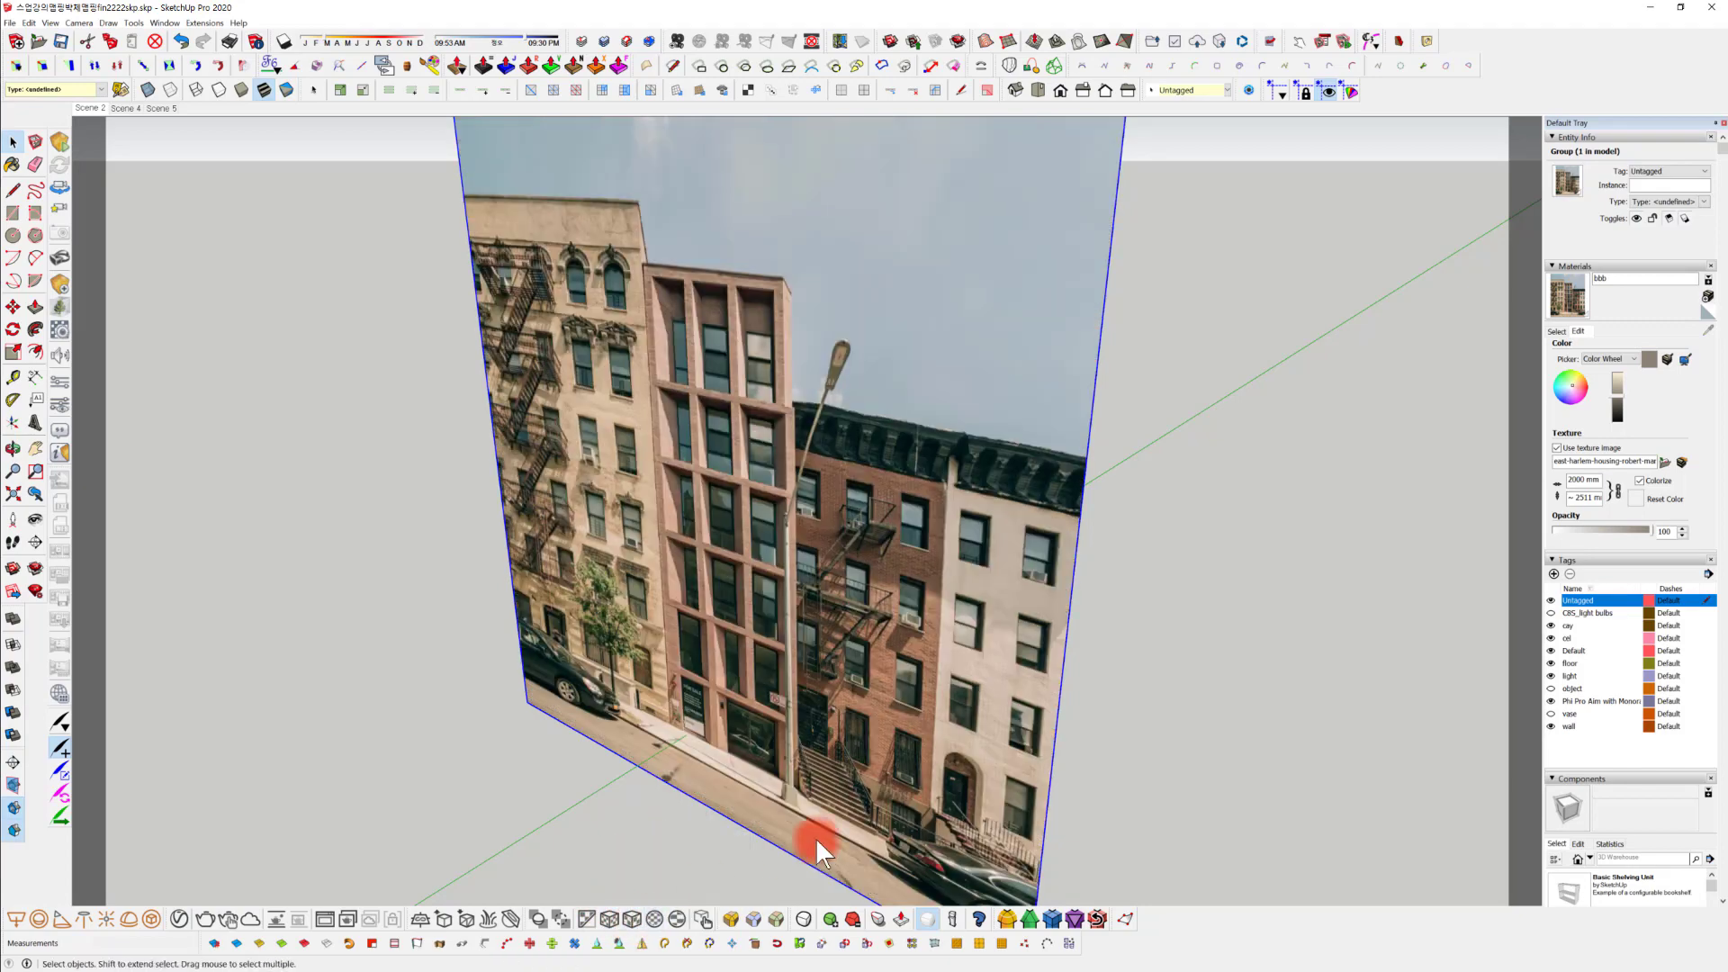
Turn on shadows and examine the shadow the backdrop plane casts toward the window wall.
middle_click_drag(815, 837, 801, 707)
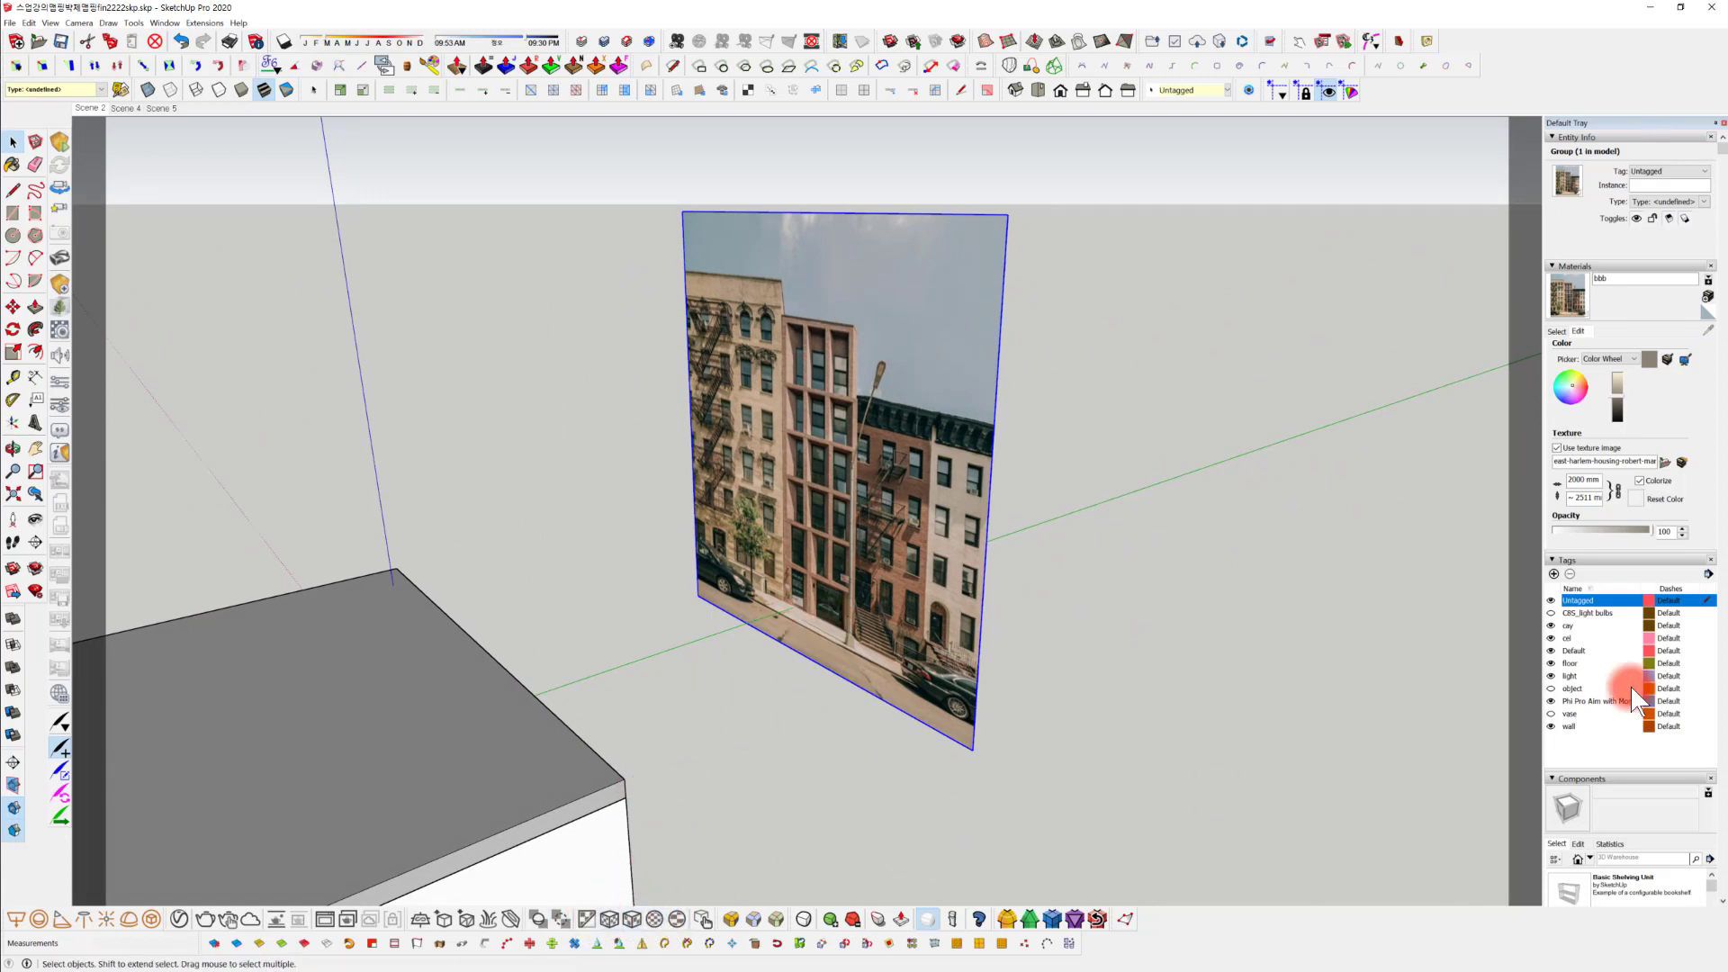
middle_click_drag(1177, 578, 1085, 655)
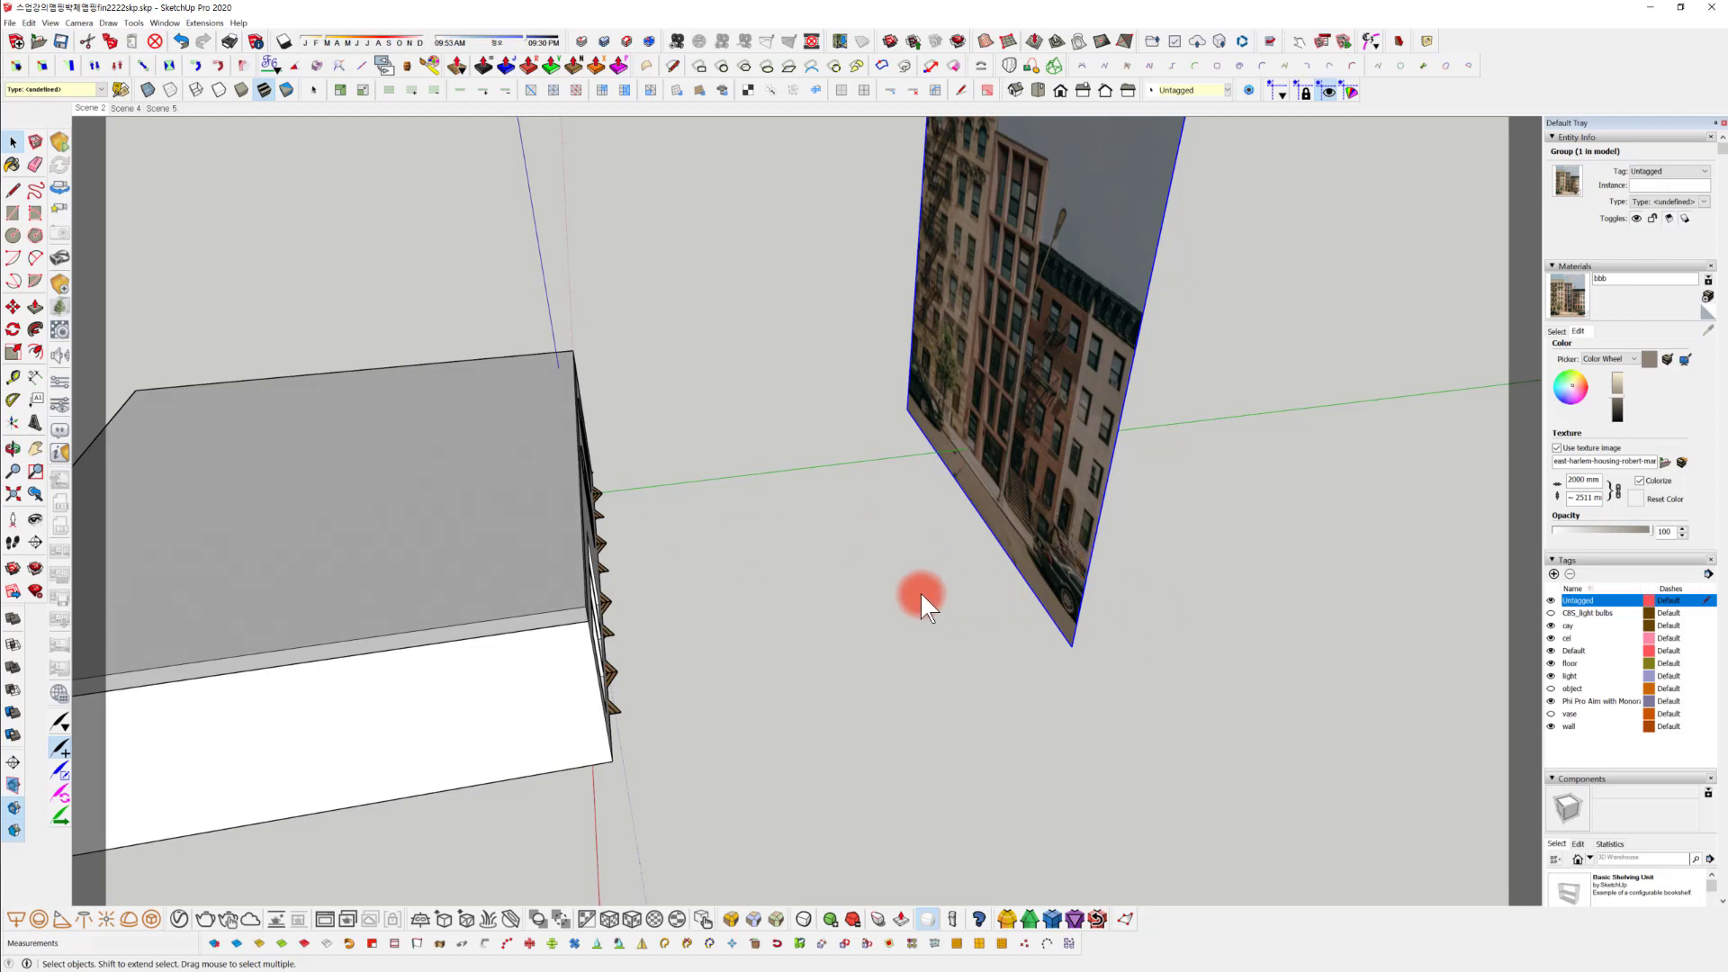
mouse_move(690, 511)
middle_mouse_down()
mouse_move(671, 515)
mouse_move(709, 536)
middle_mouse_up()
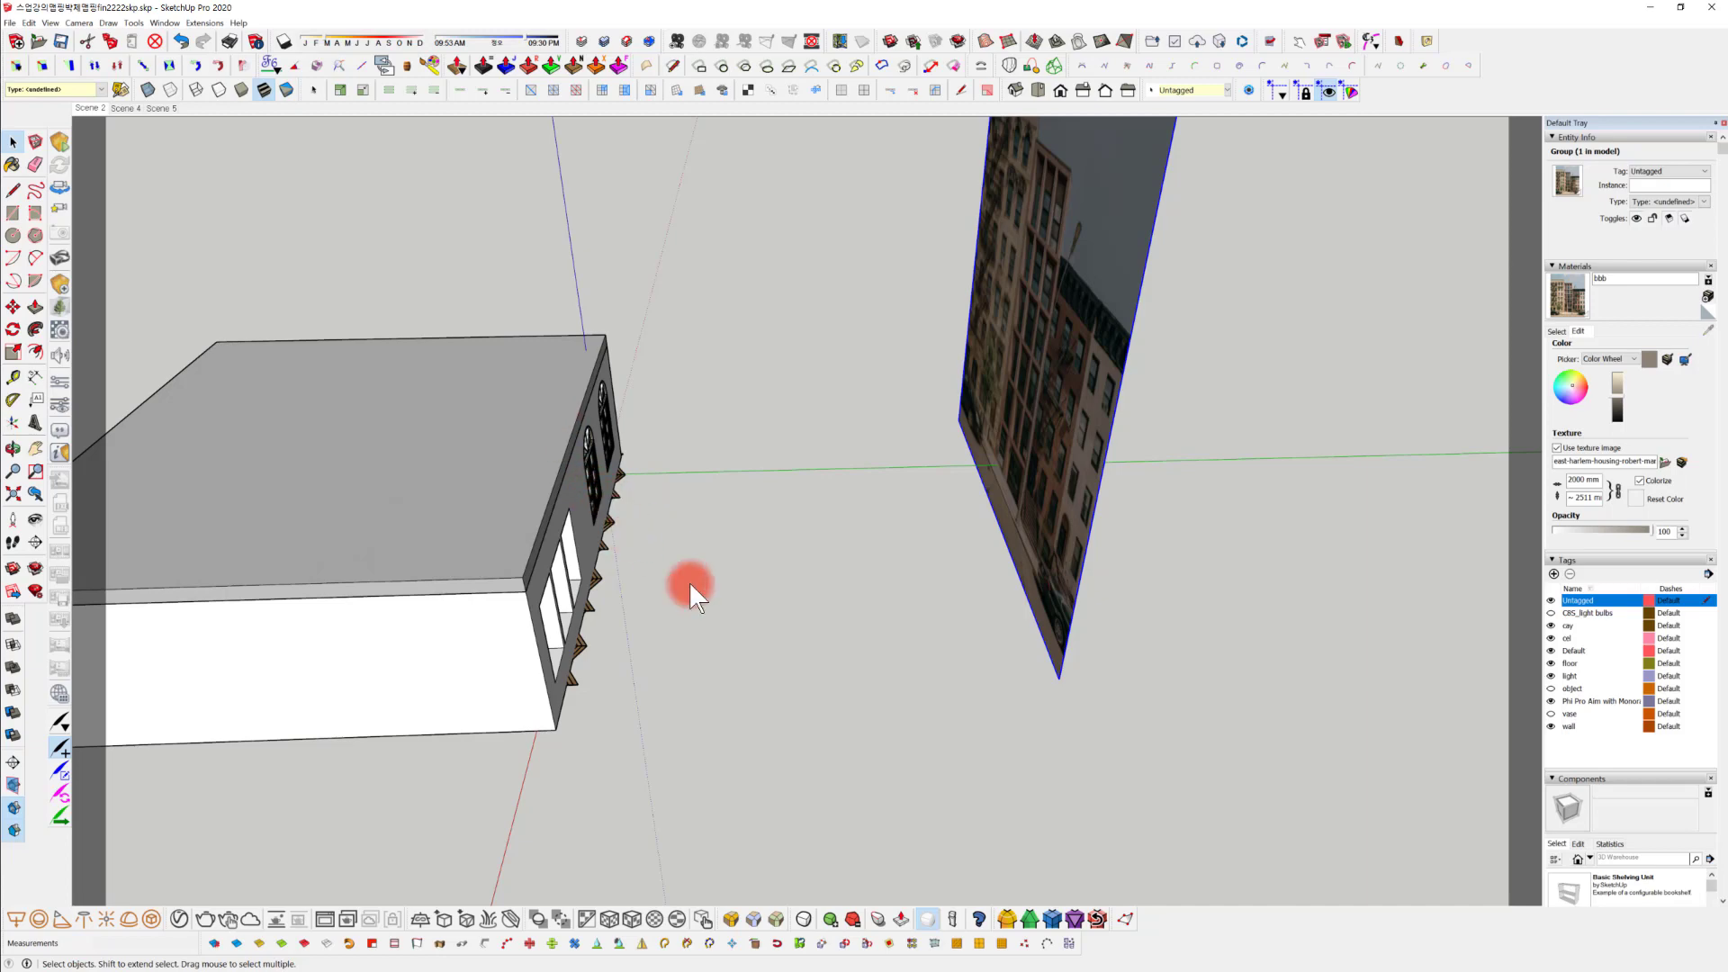
middle_click_drag(690, 585, 736, 388)
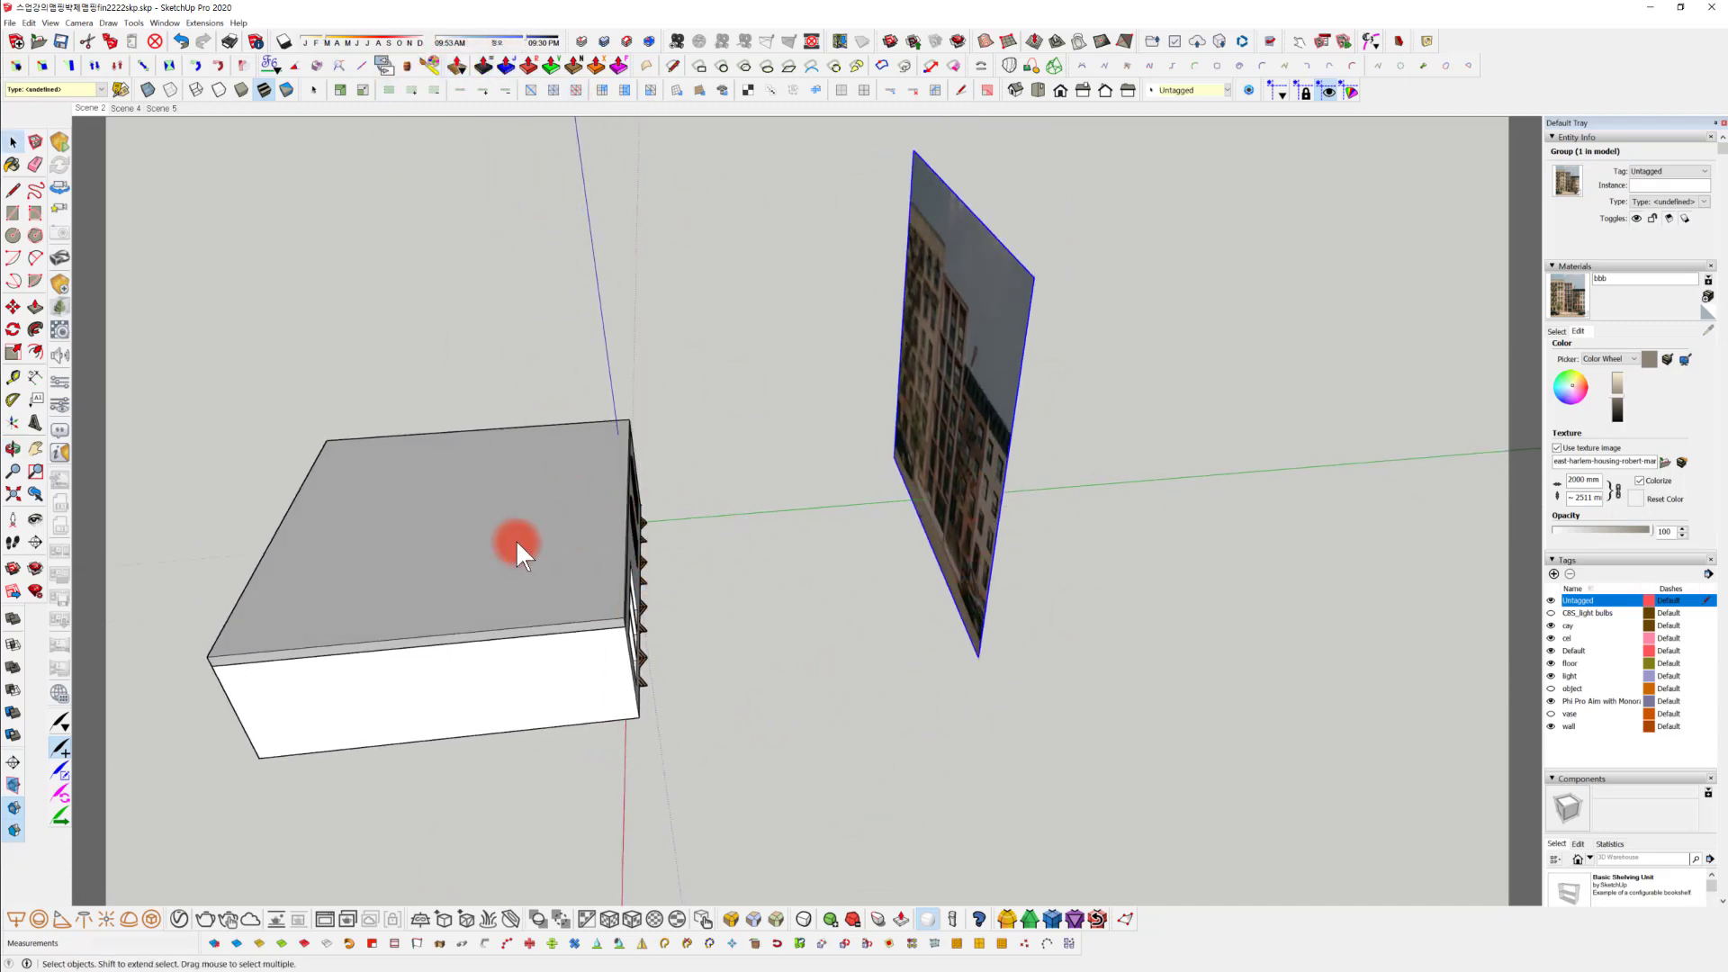
middle_click_drag(909, 592, 801, 621)
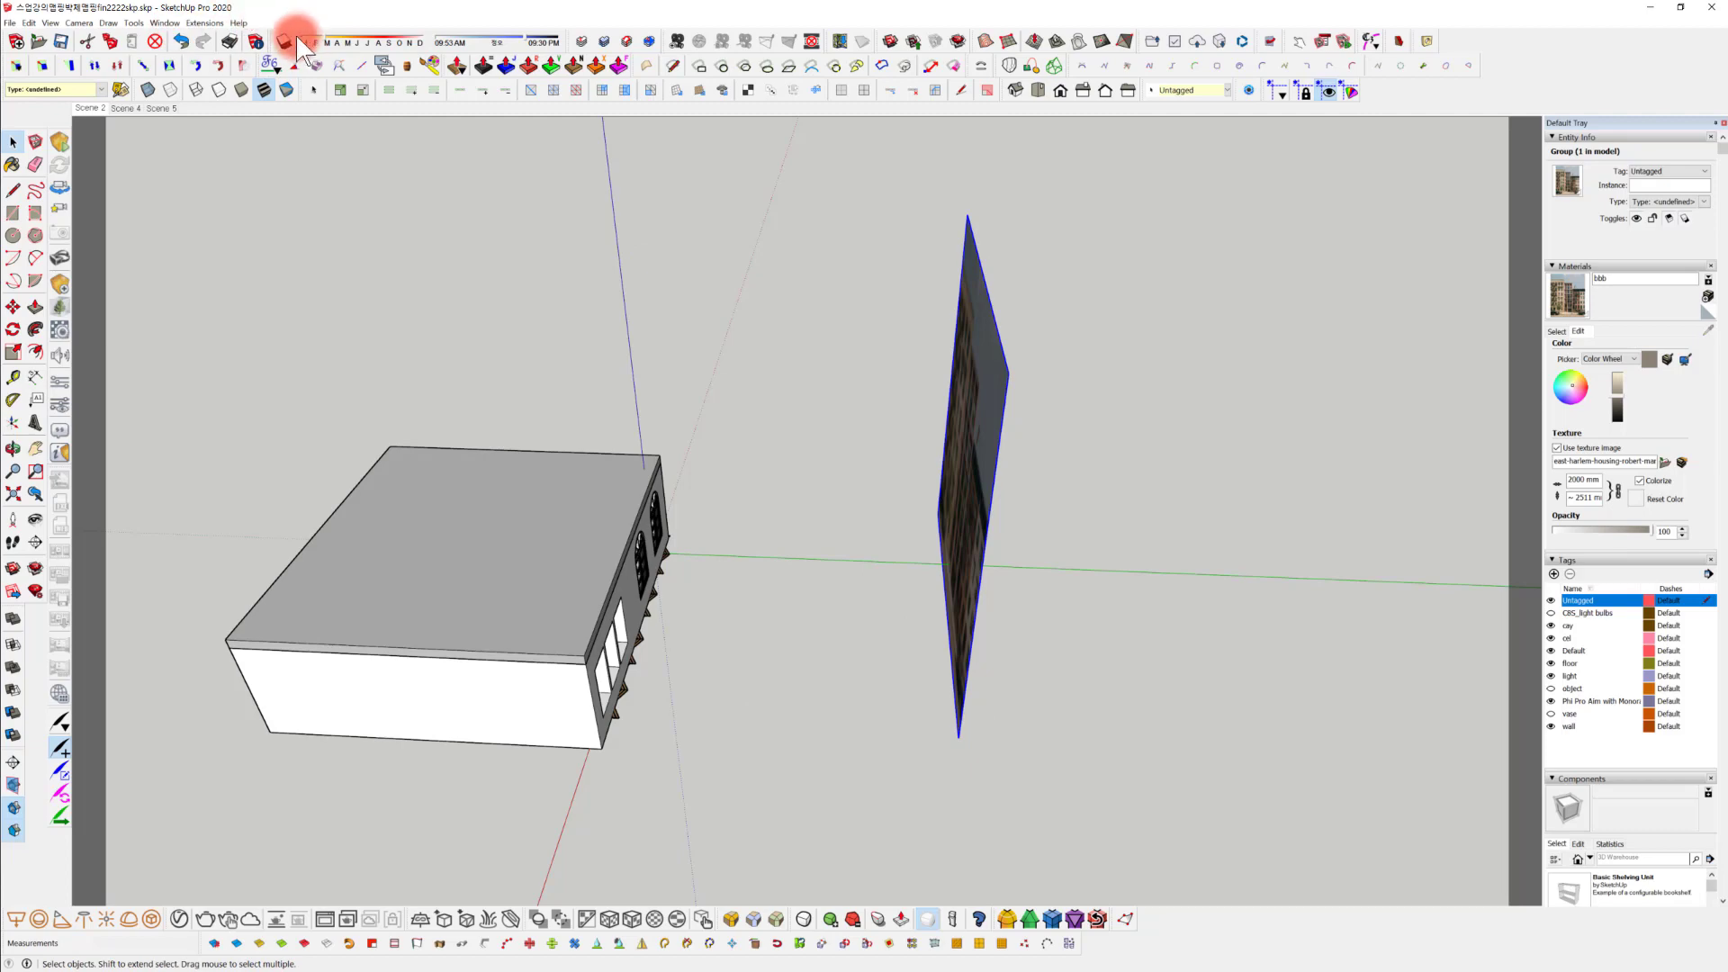
middle_click_drag(576, 420, 650, 544)
middle_click_drag(906, 647, 980, 672)
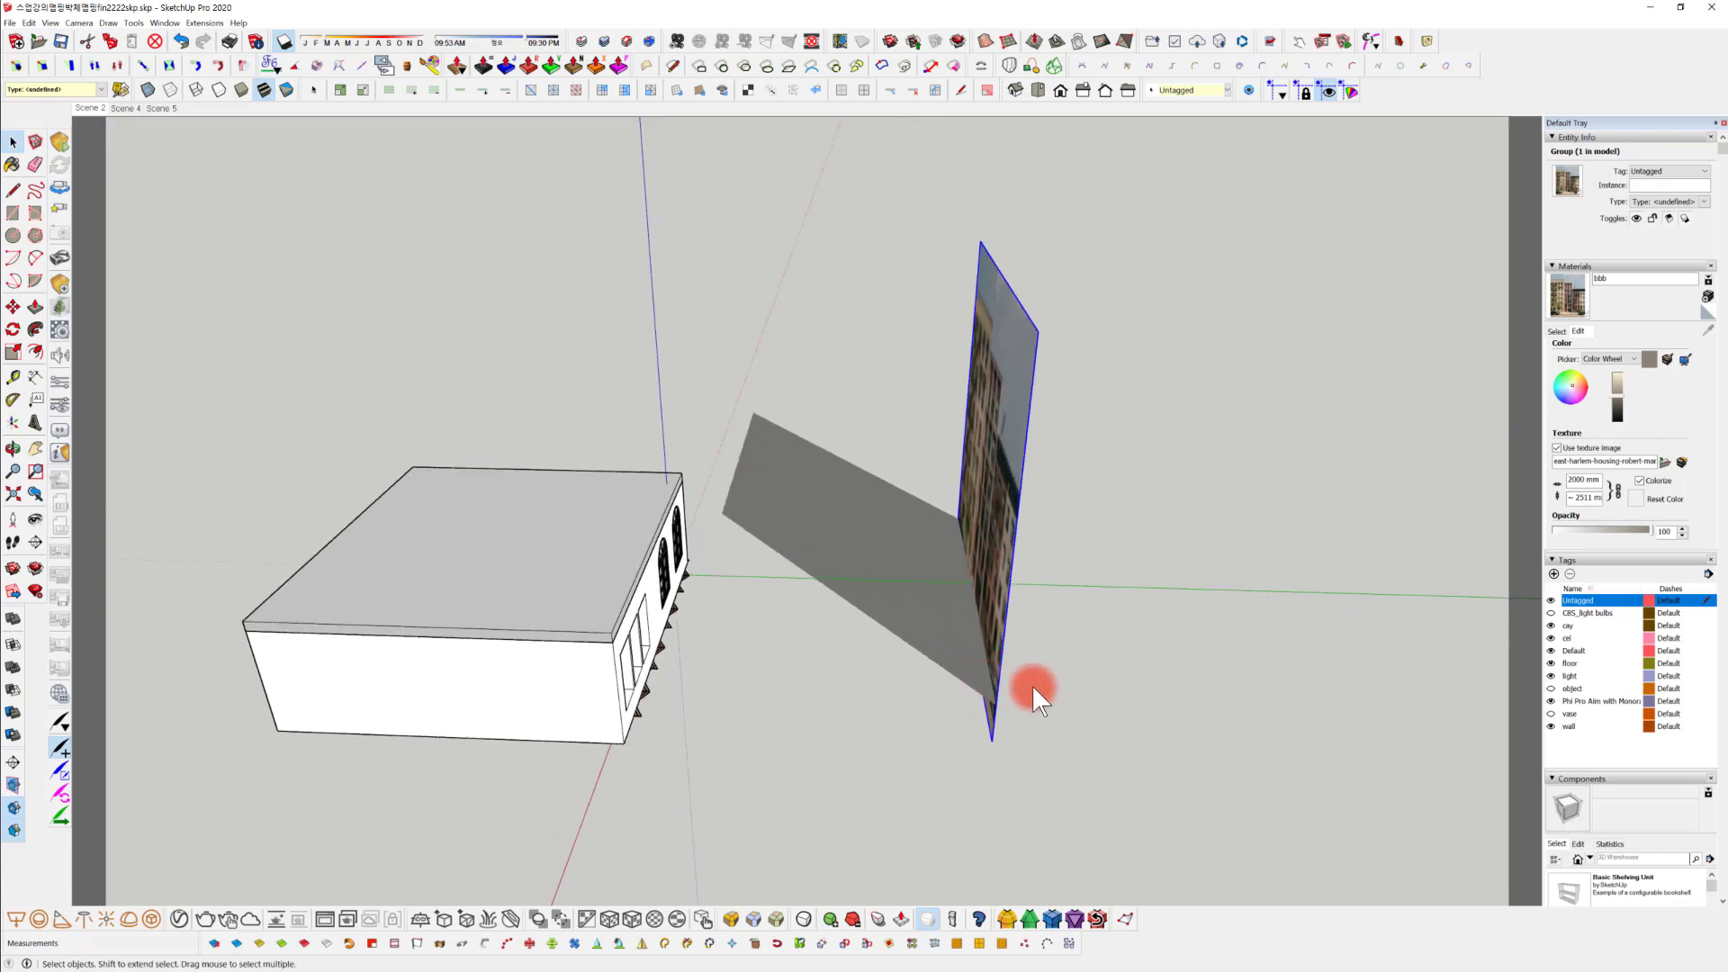
Move the backdrop plane toward the window wall in two moves of about 3002 mm and 4456 mm.
key("m")
left_click(994, 741)
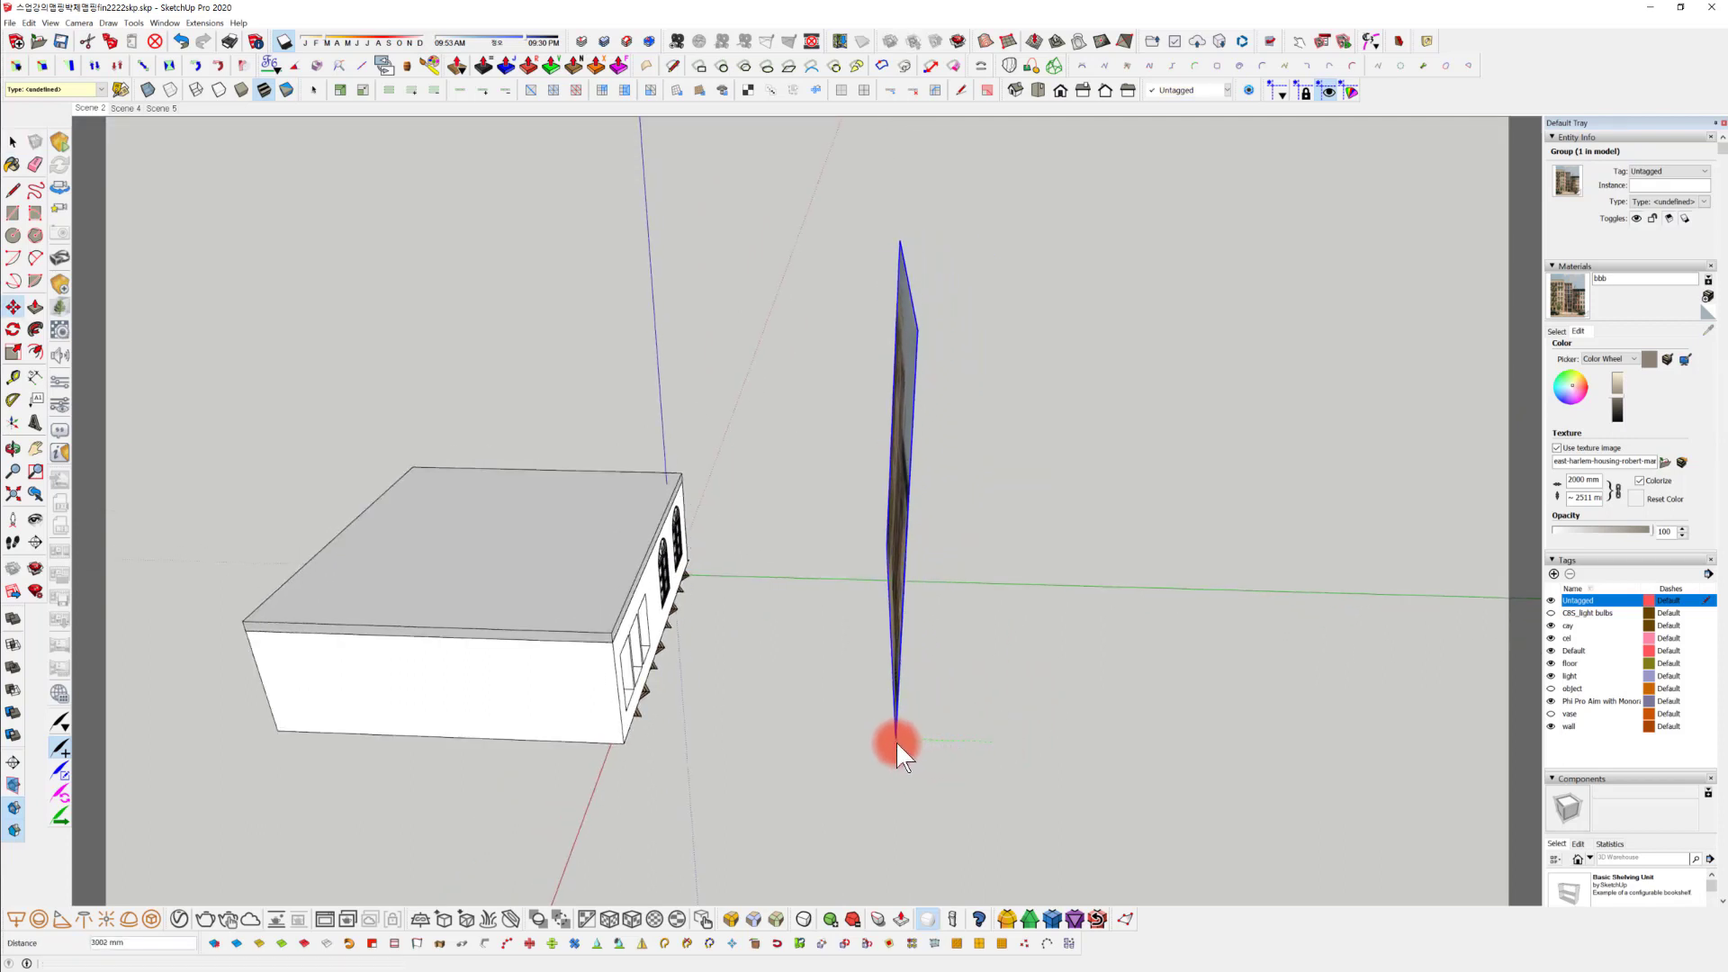
left_click(896, 743)
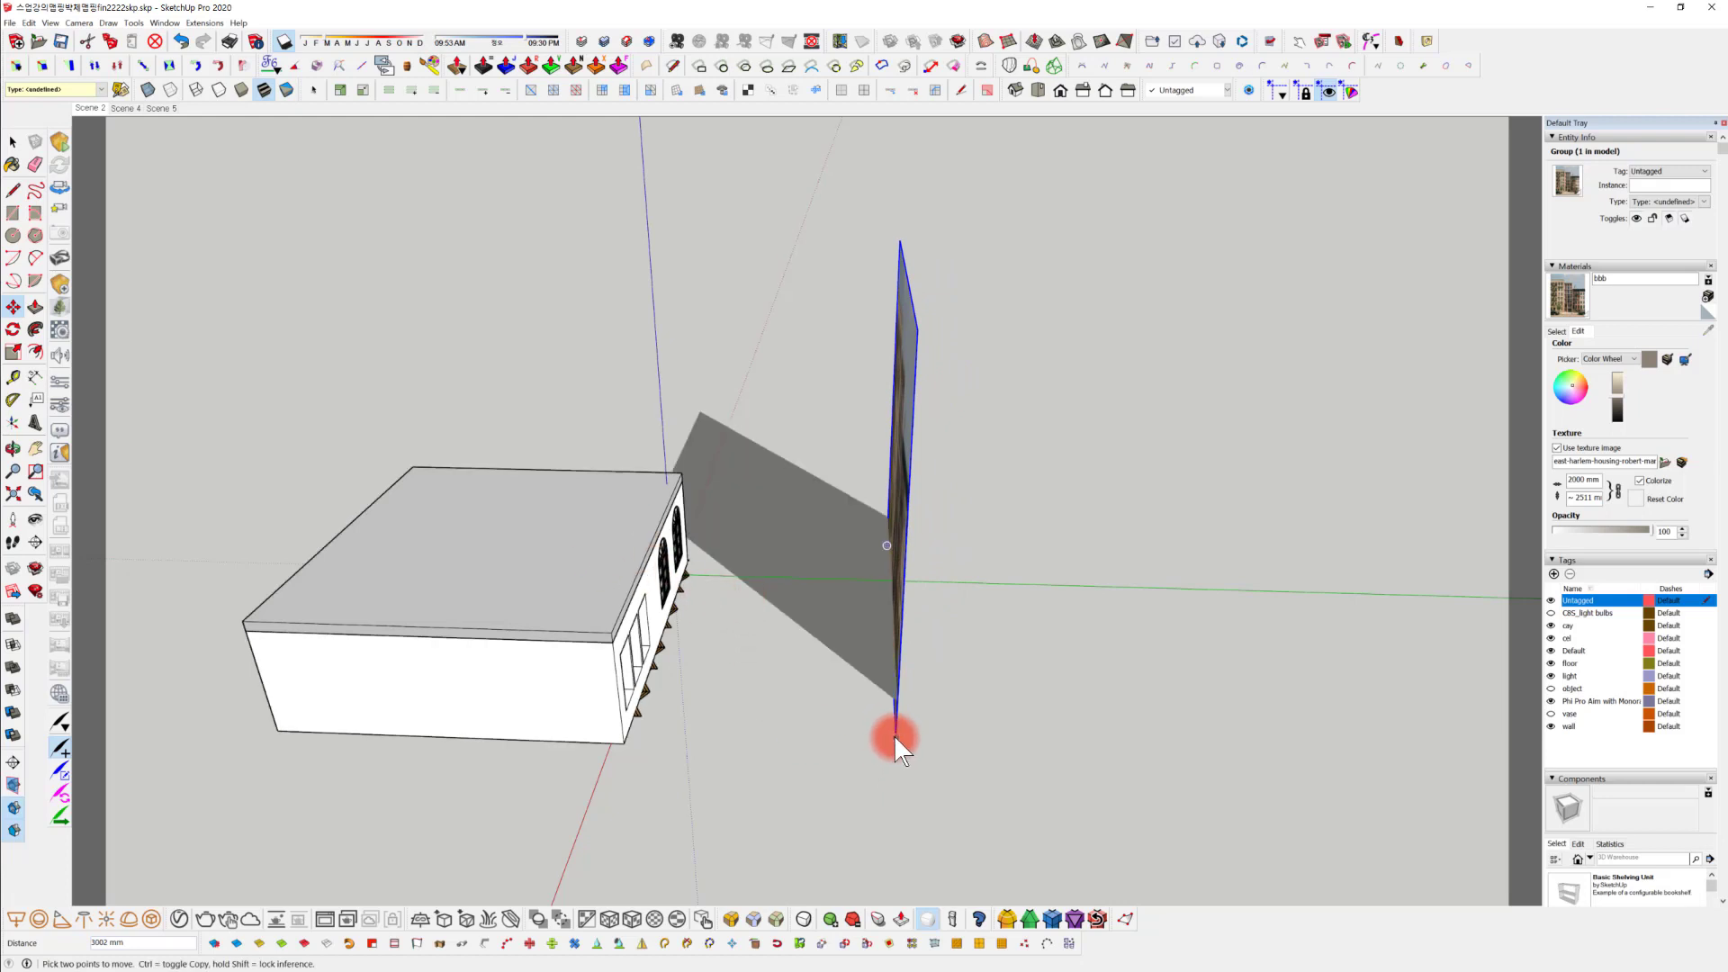
left_click_drag(893, 734, 684, 682)
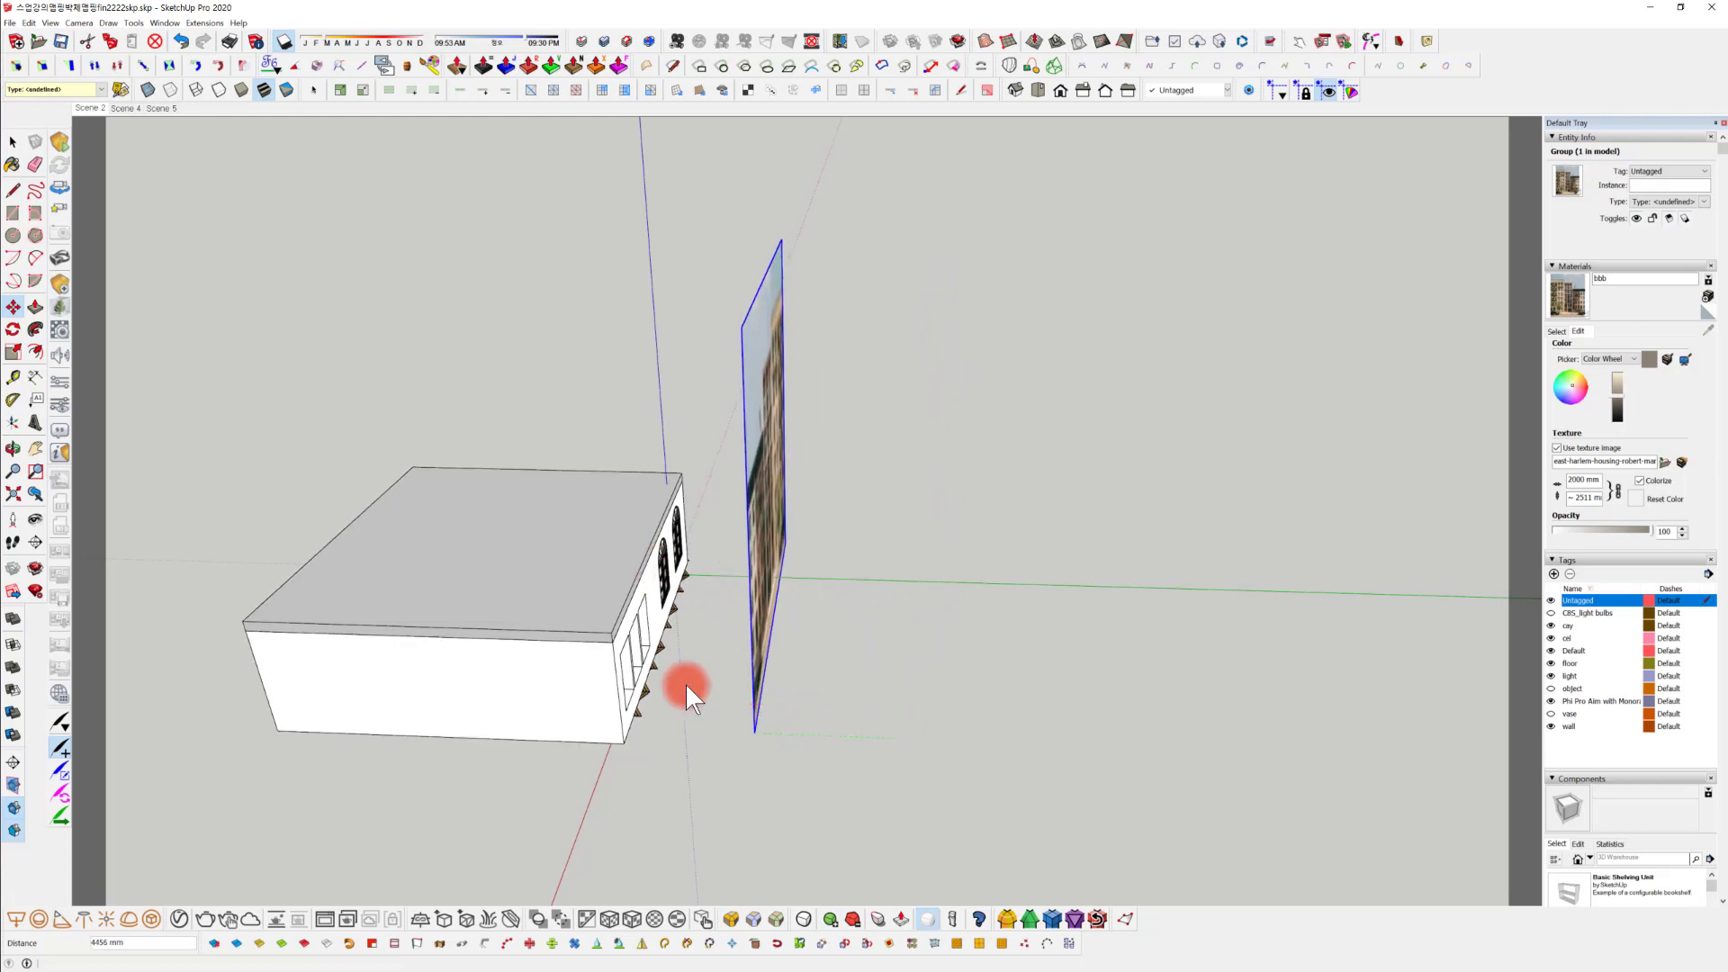
left_click(683, 682)
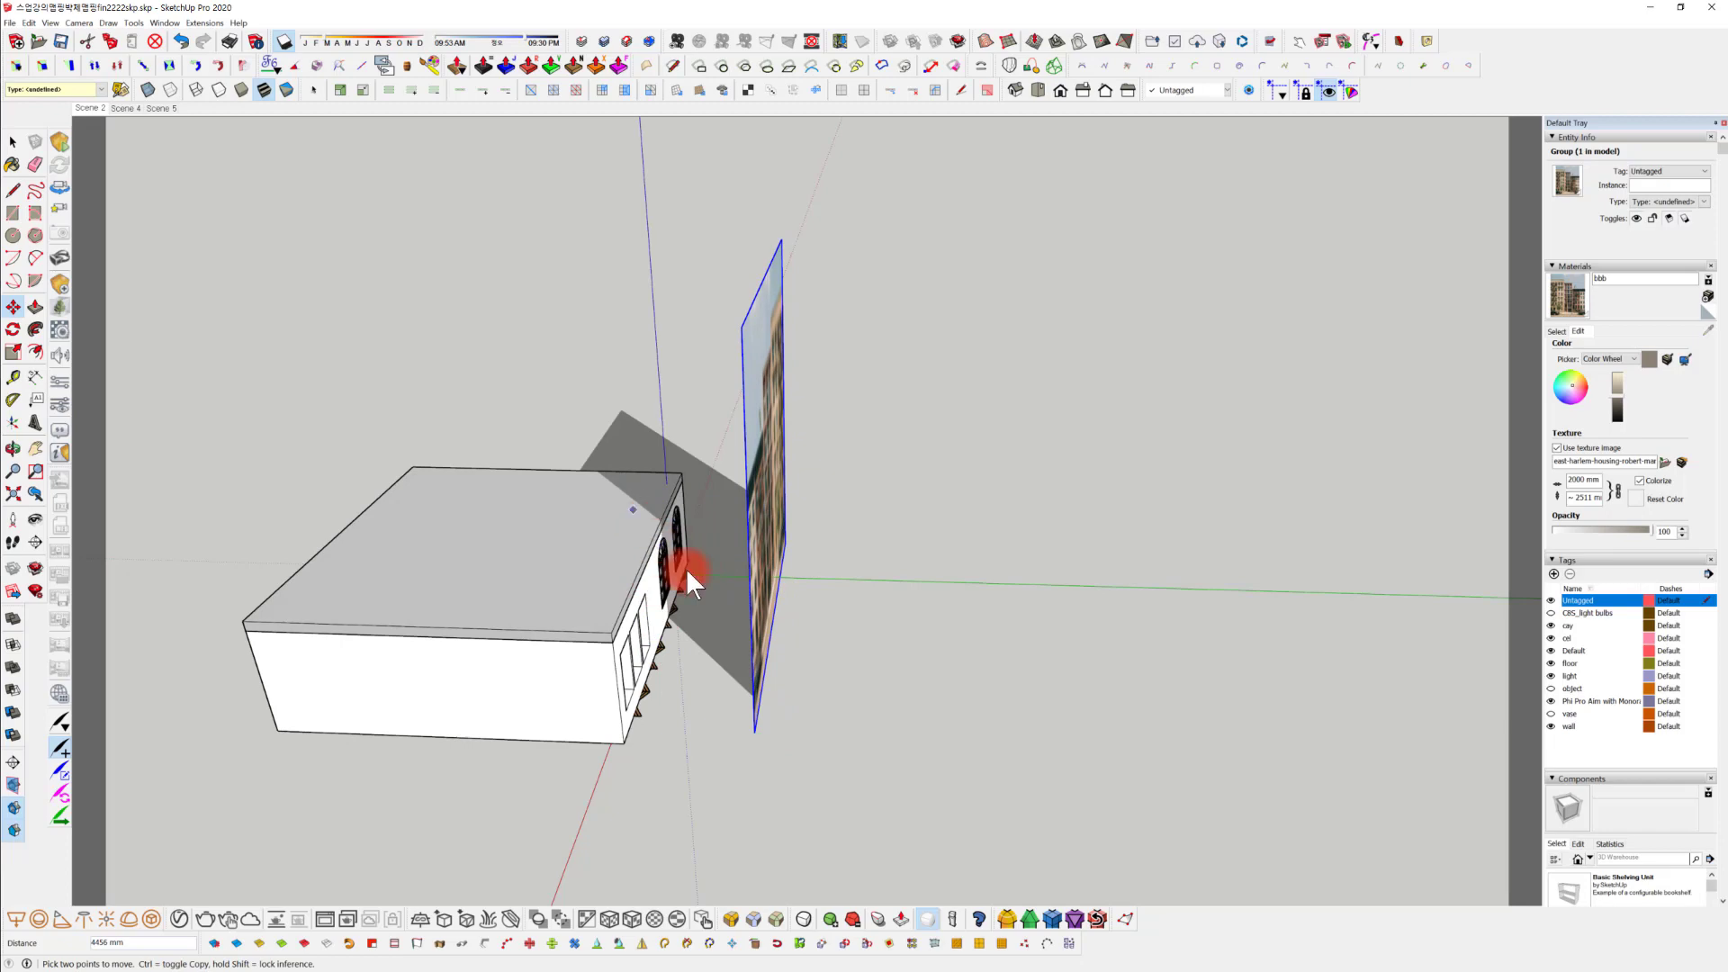
Move the backdrop plane about 2463 mm back away from the window wall.
middle_click_drag(618, 508, 907, 705)
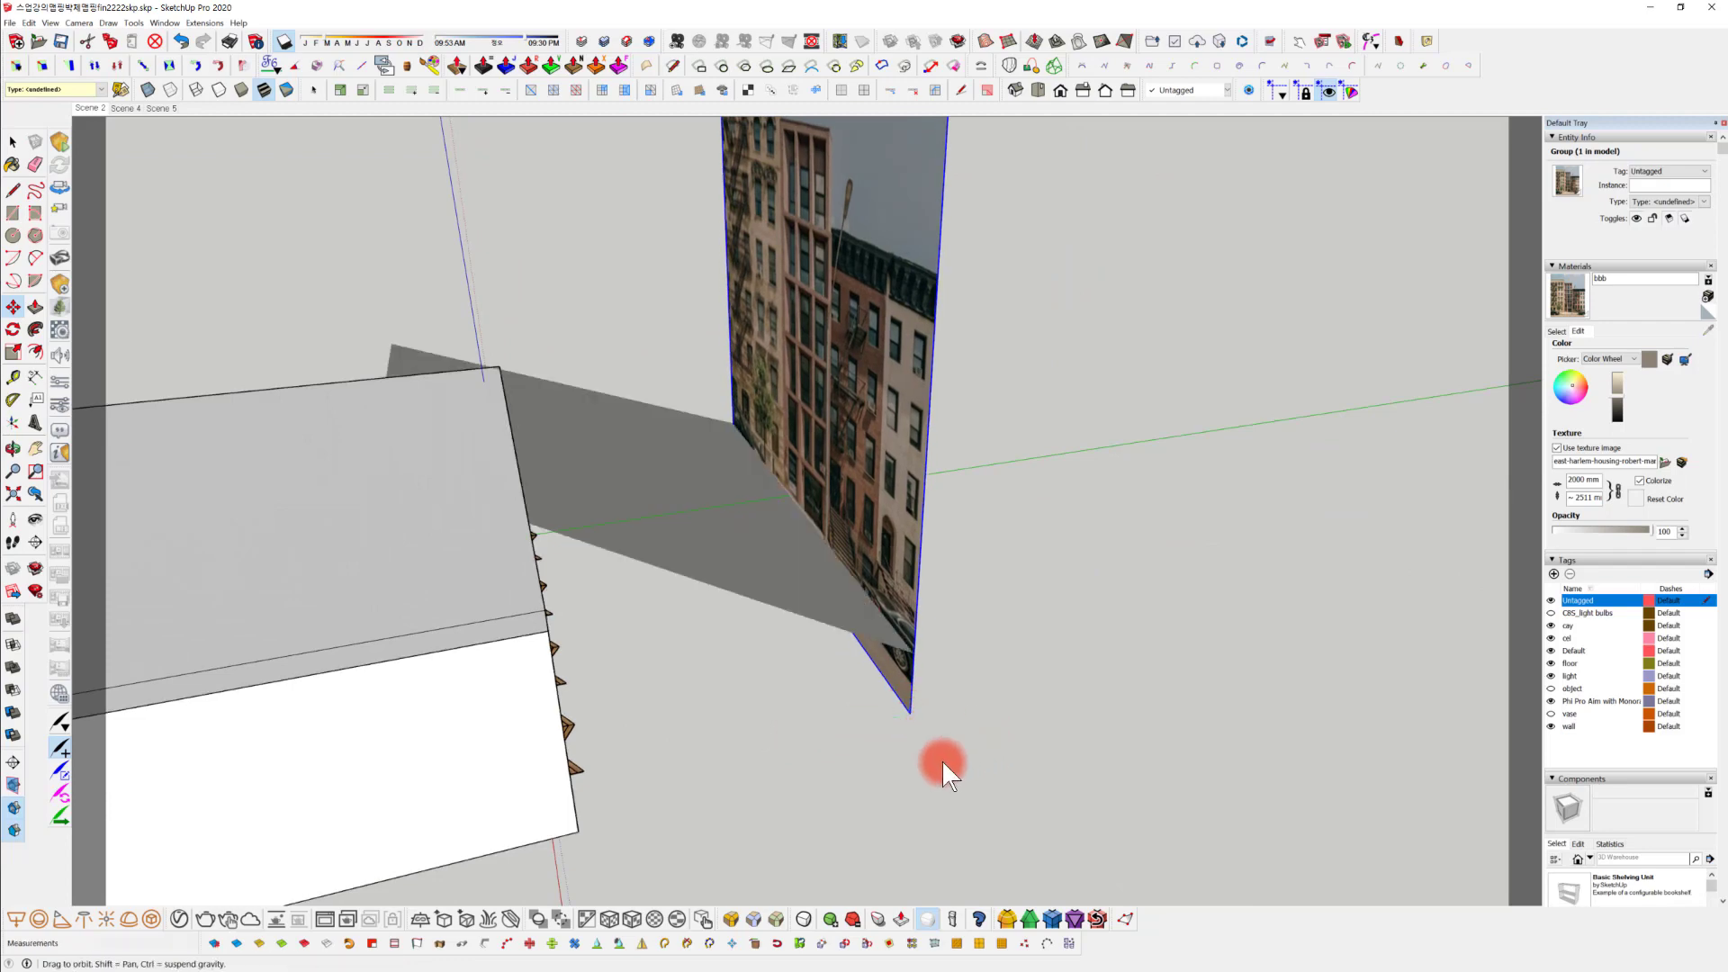
middle_click_drag(942, 762, 941, 500)
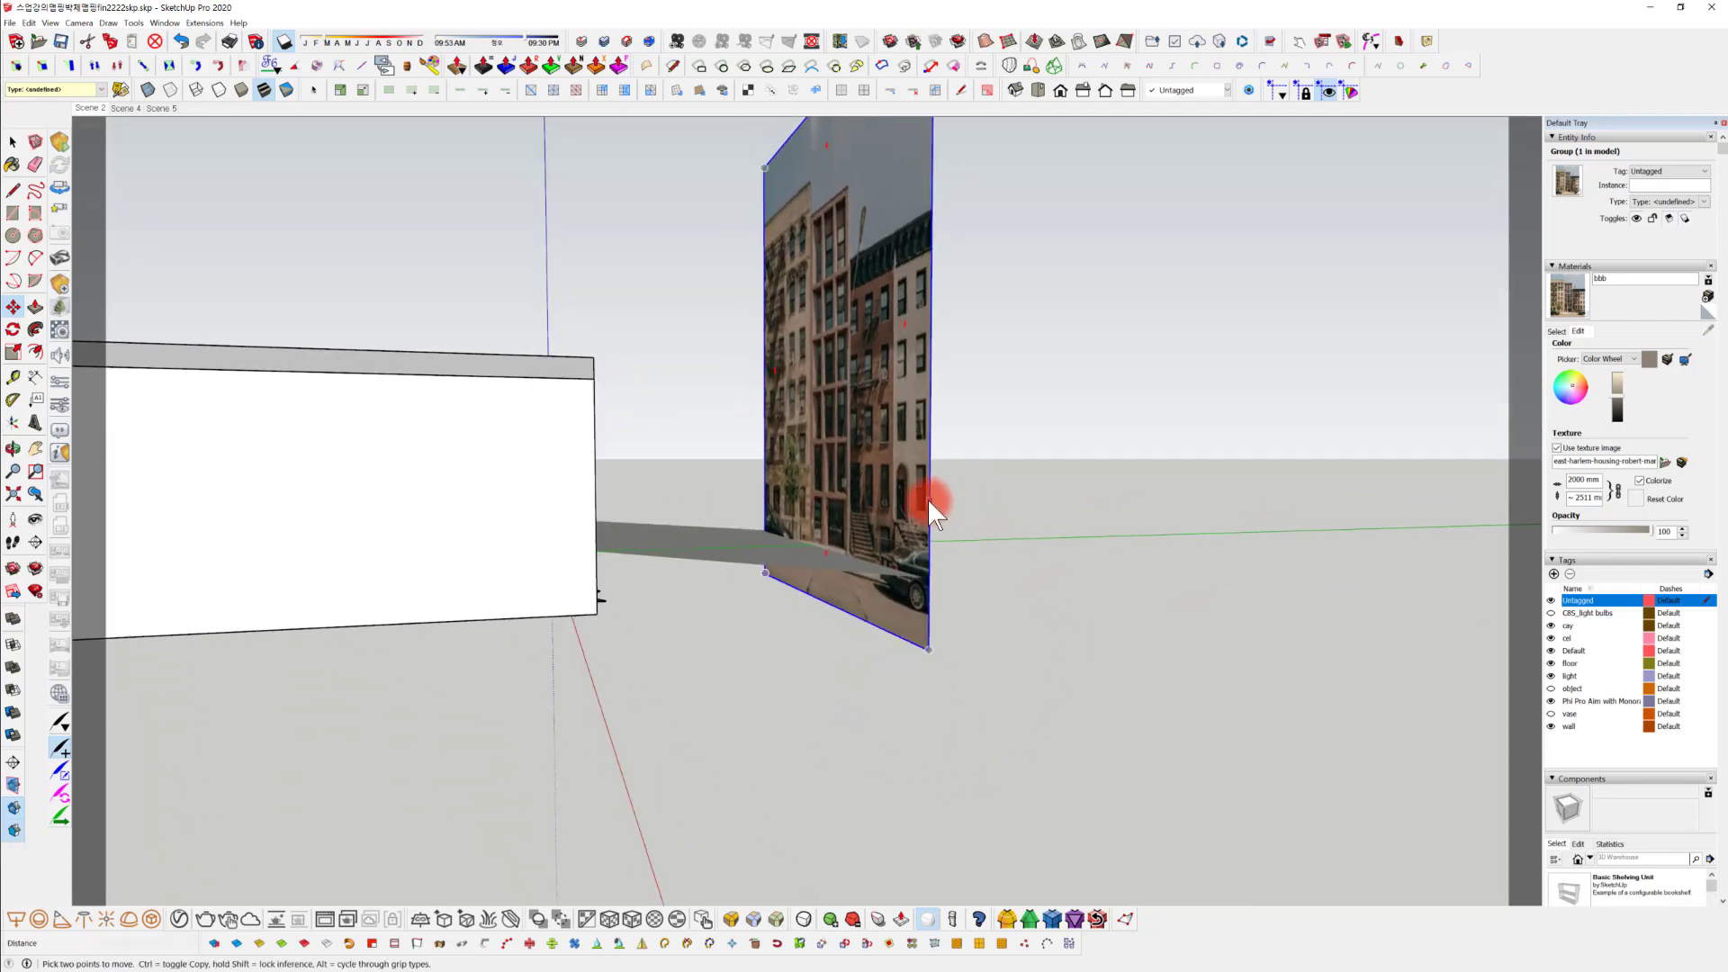
left_click(927, 499)
left_click(926, 559)
left_click(927, 559)
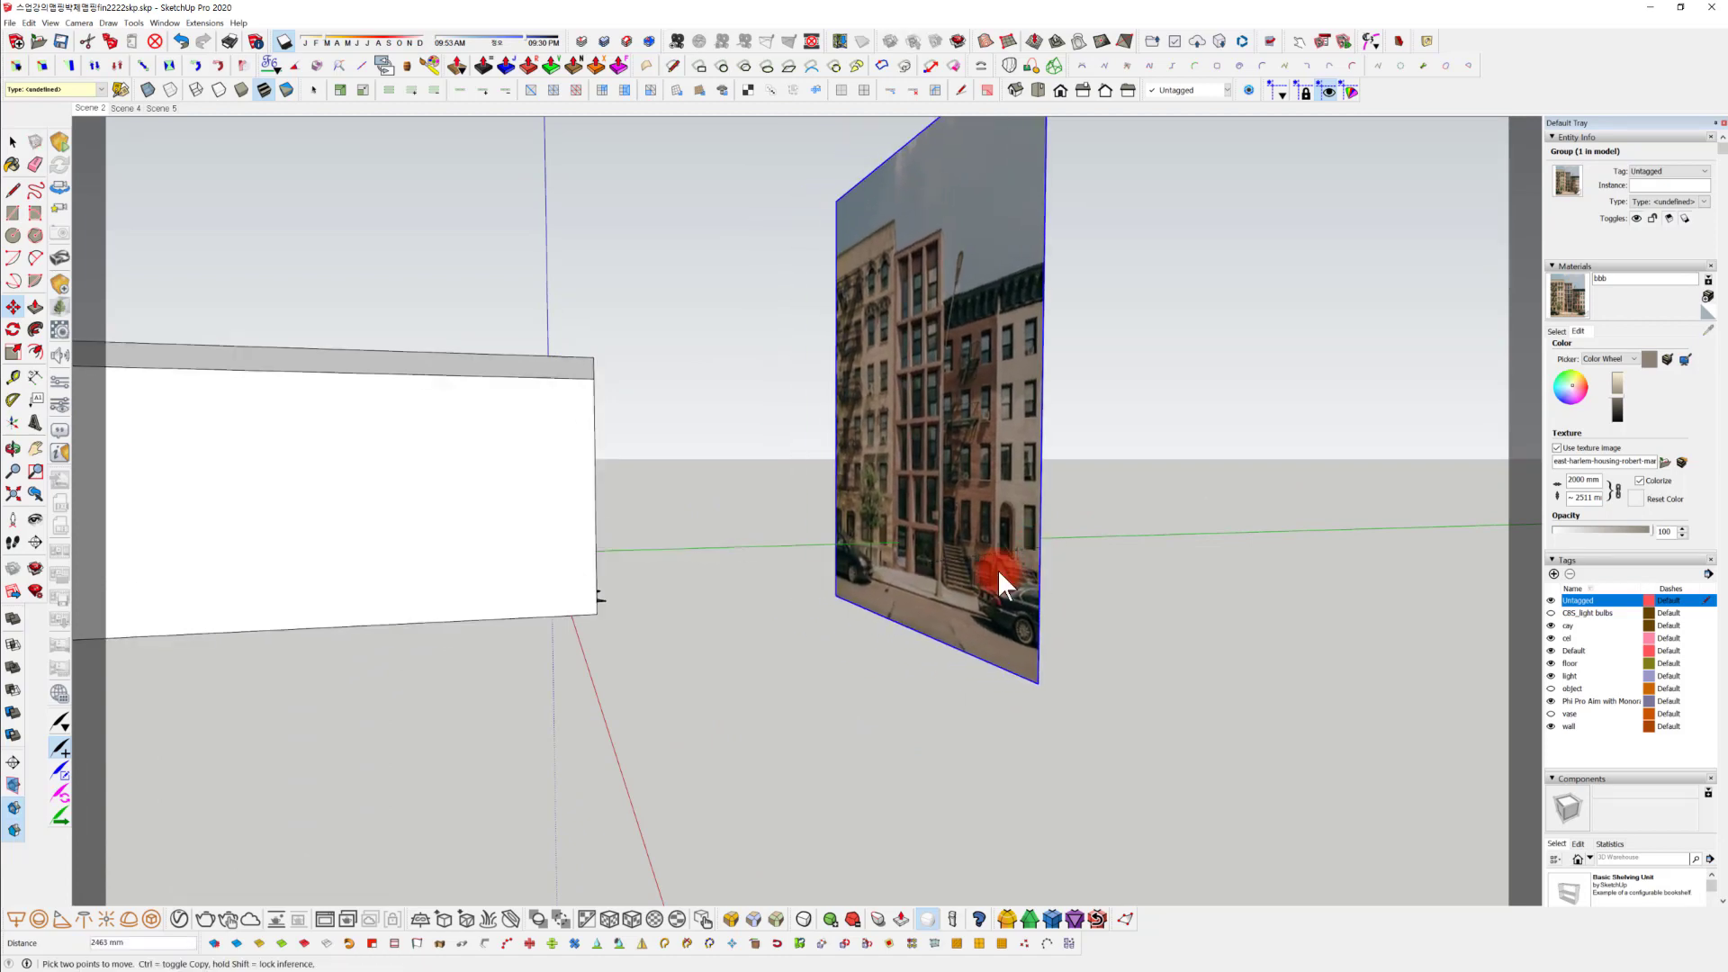
middle_click_drag(997, 569, 1147, 651)
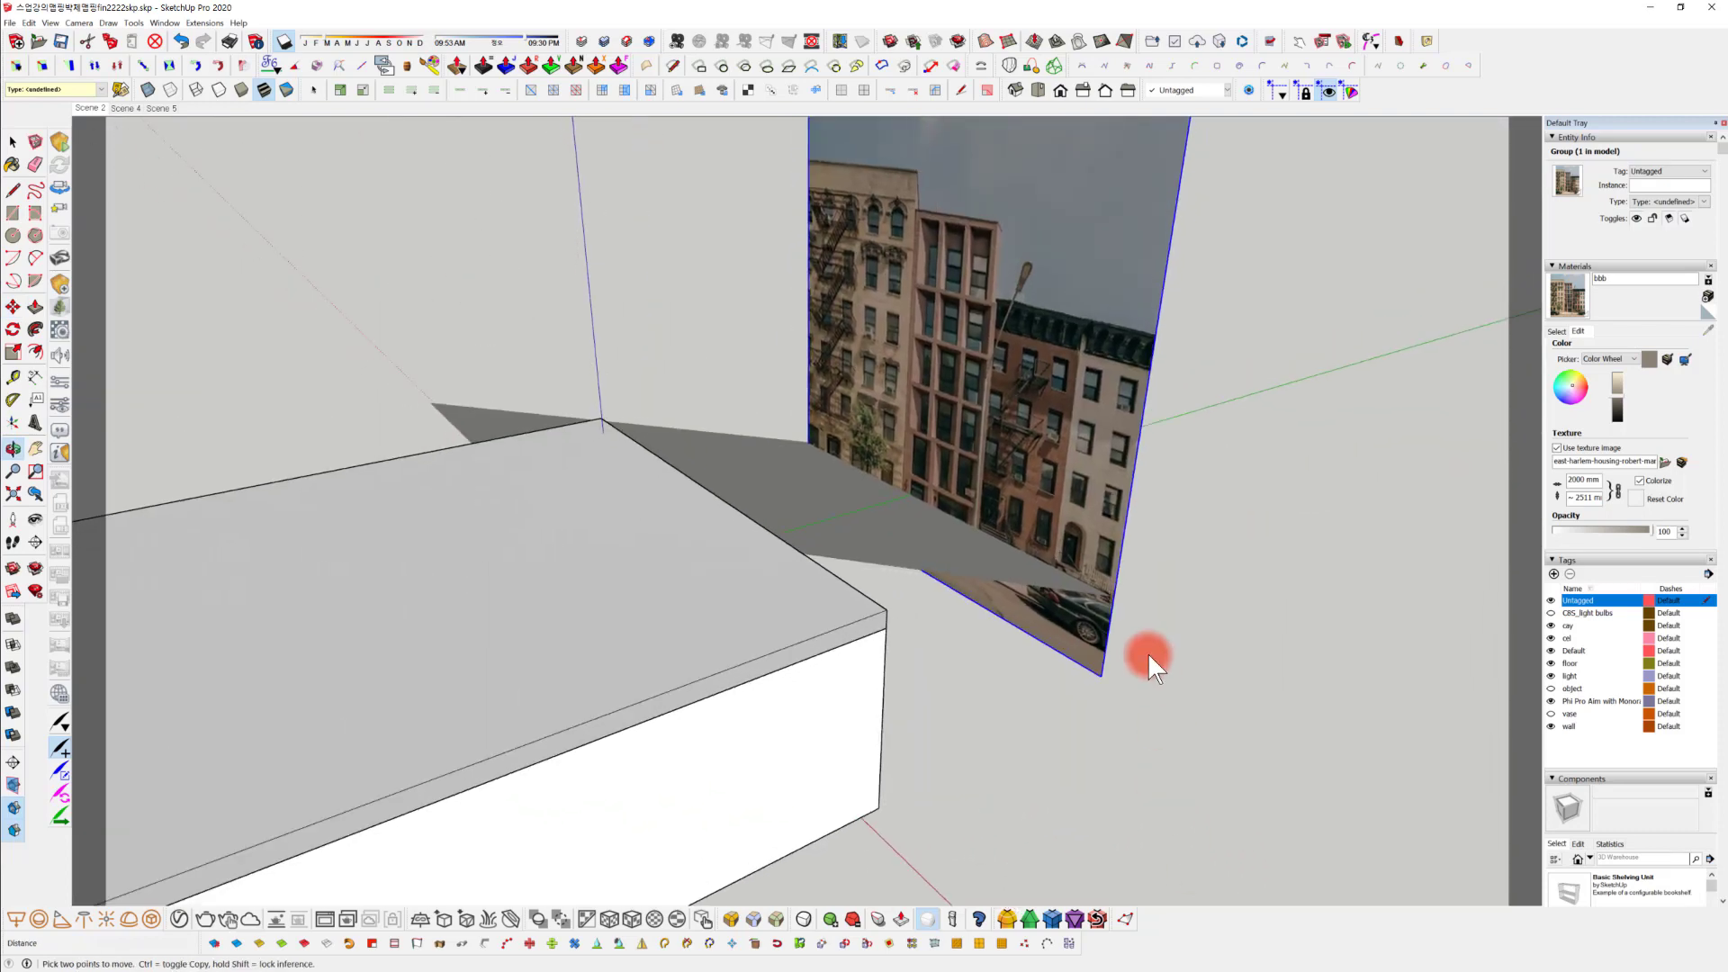
left_click(1096, 672)
middle_click_drag(1209, 693, 1064, 580)
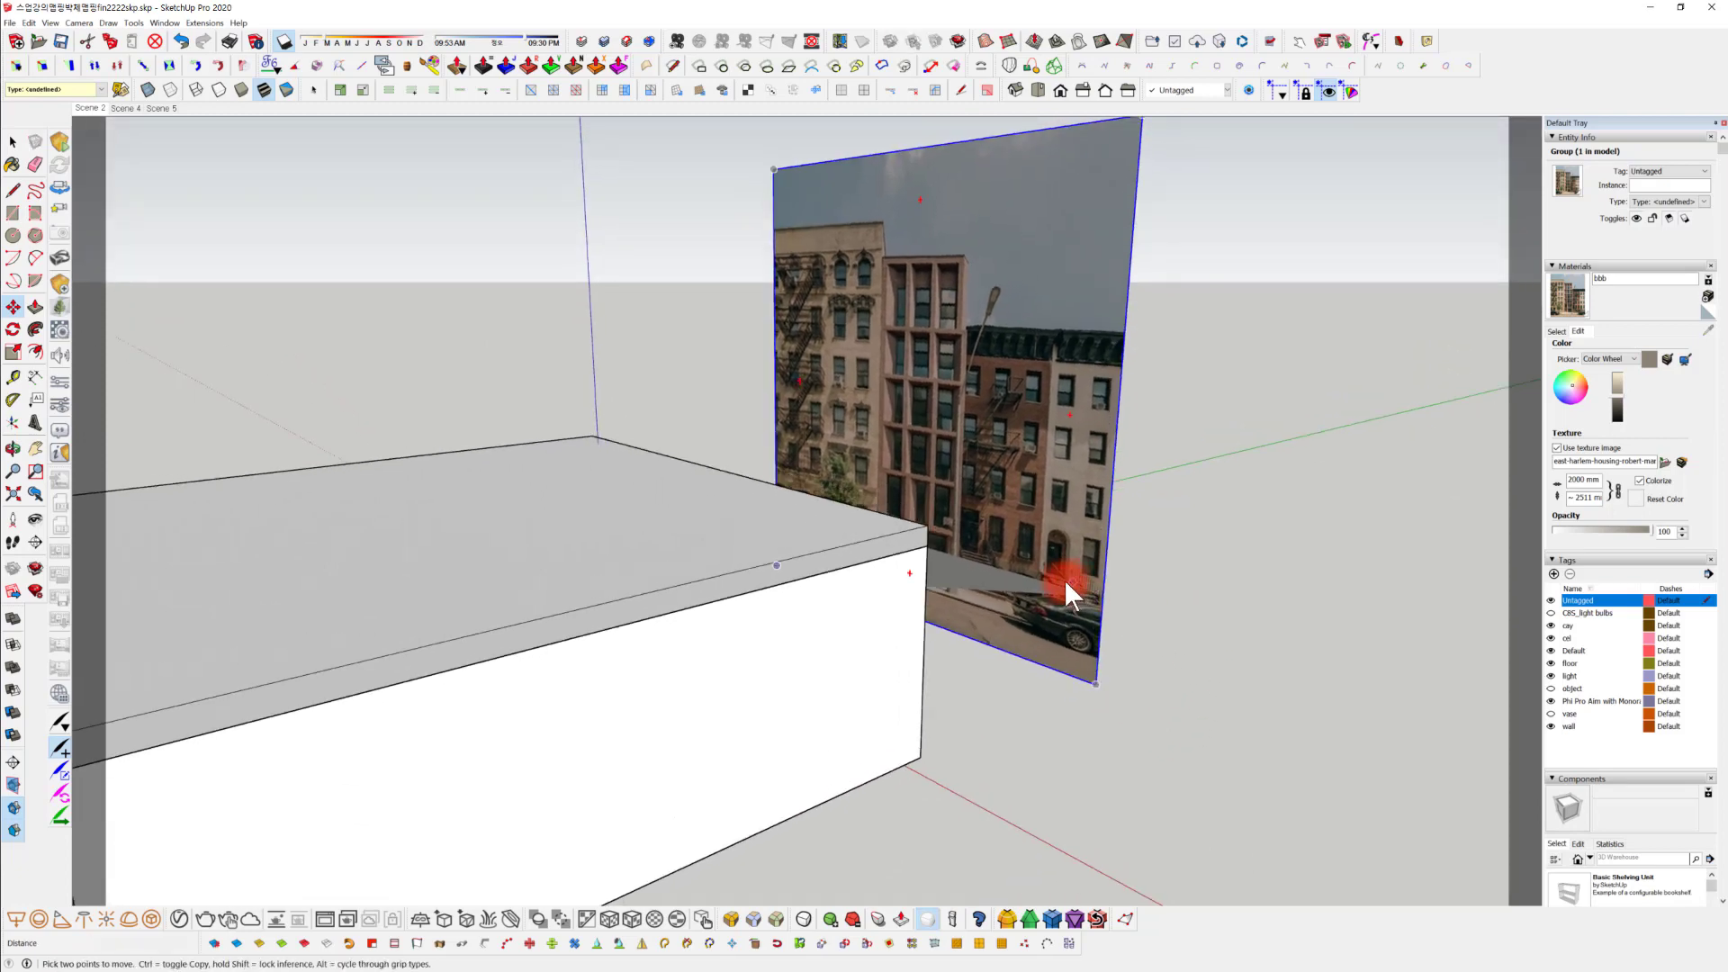
Go to the Scene 2 interior view and check how the building photo appears through the windows.
key("space")
left_click(94, 108)
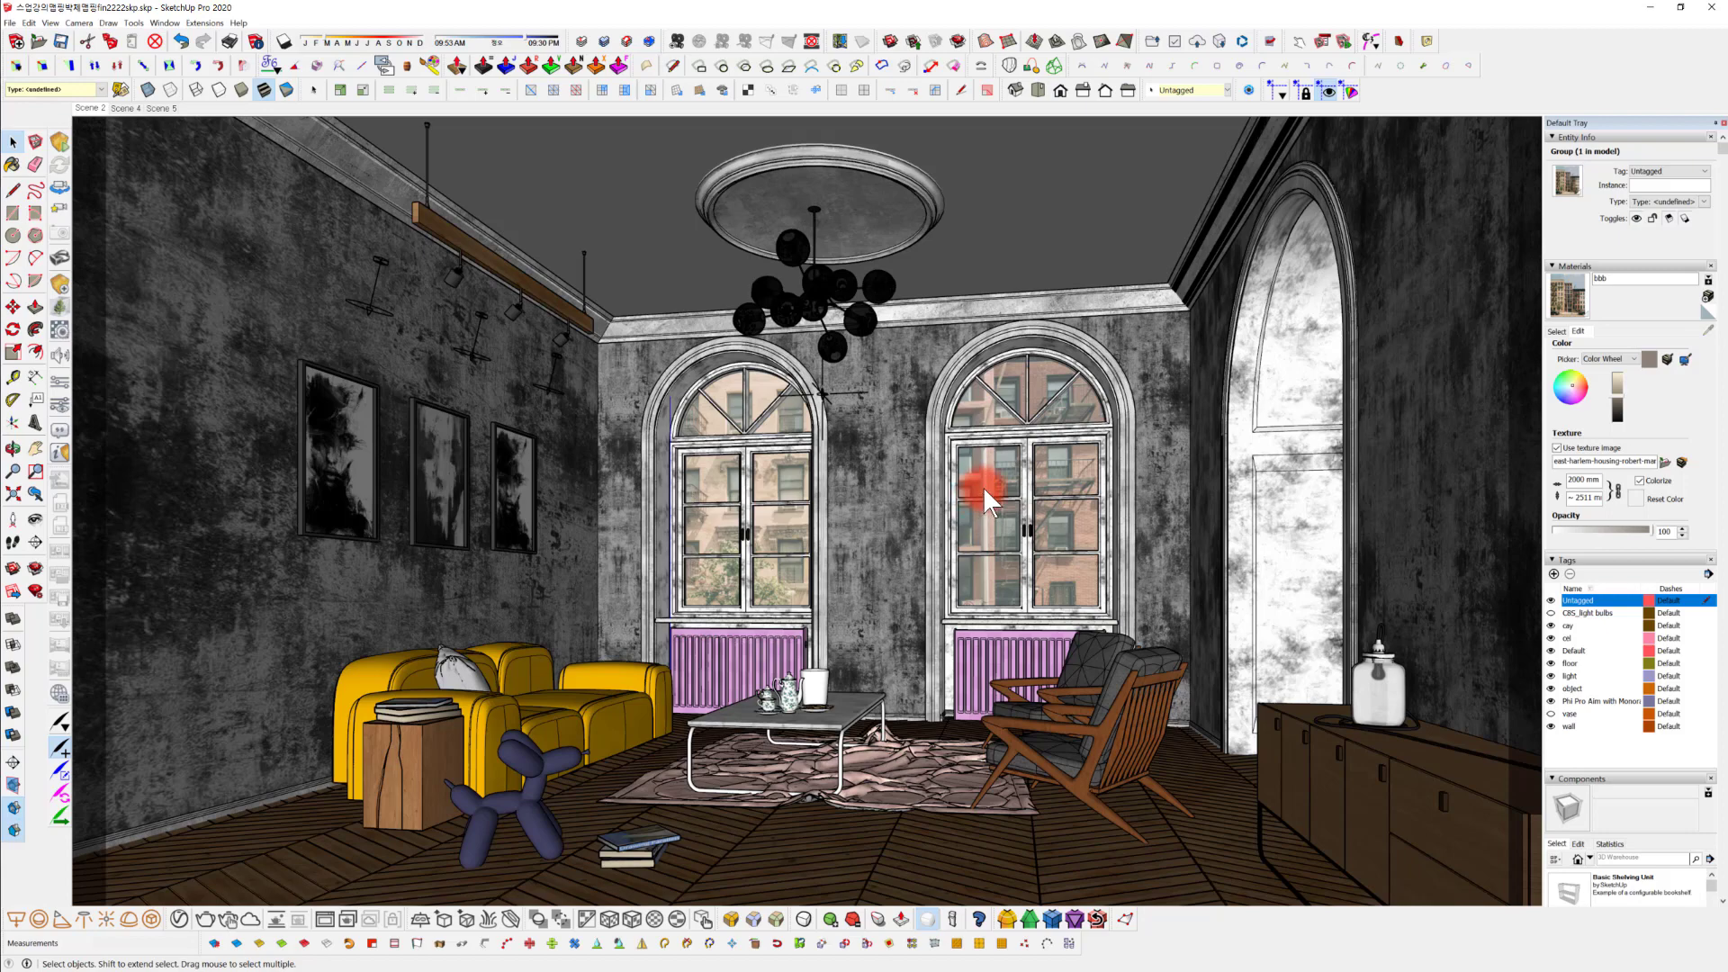
left_click(1015, 435)
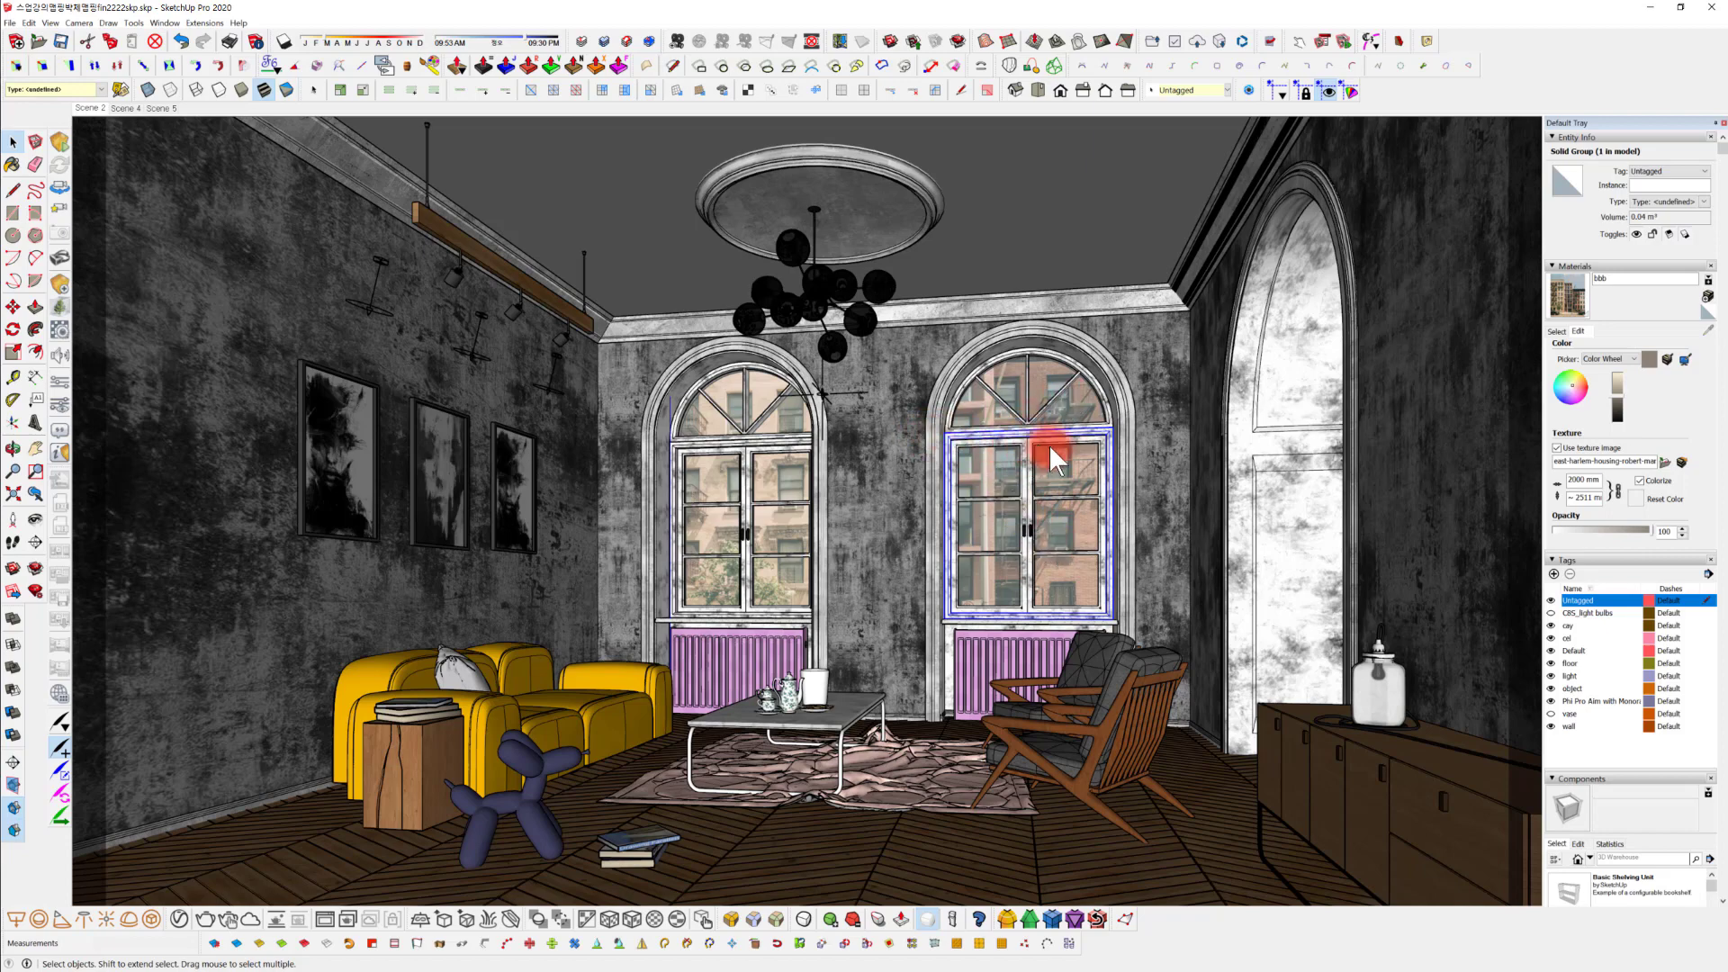
Select the backdrop plane outside, shift it slightly, and return to Scene 2 to check the window view.
middle_click_drag(1049, 445, 943, 613)
scroll(943, 618, "down", 4)
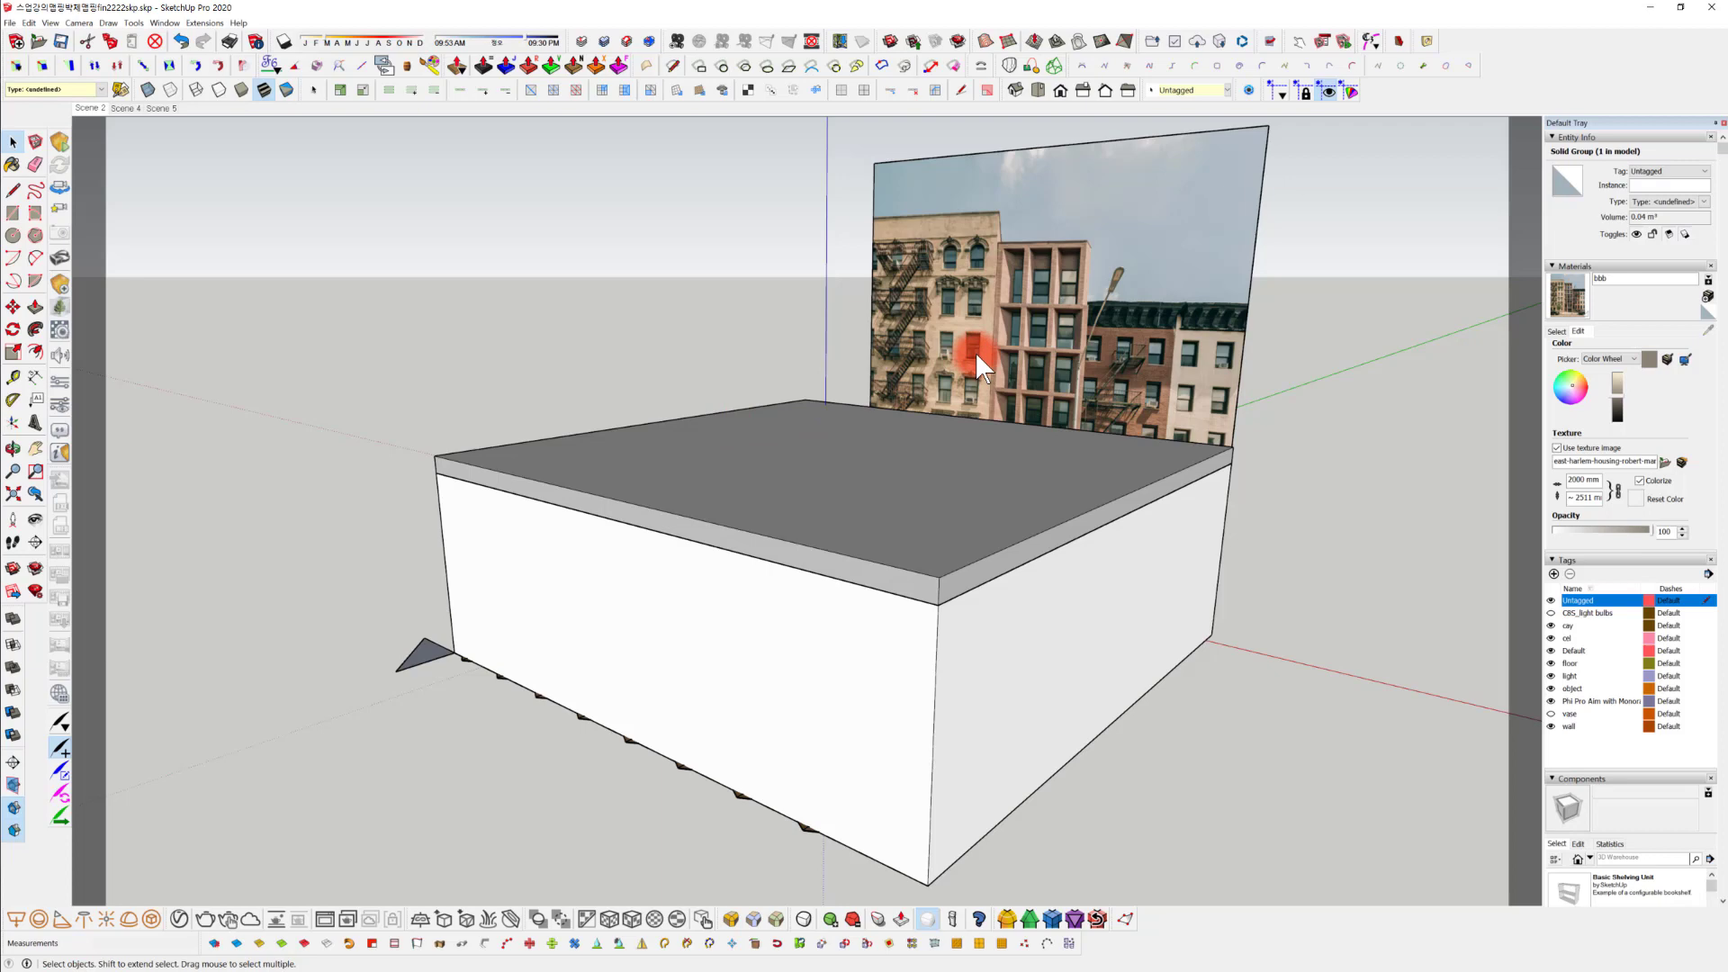
middle_click_drag(976, 353, 697, 471)
left_click(877, 421)
left_click(908, 427)
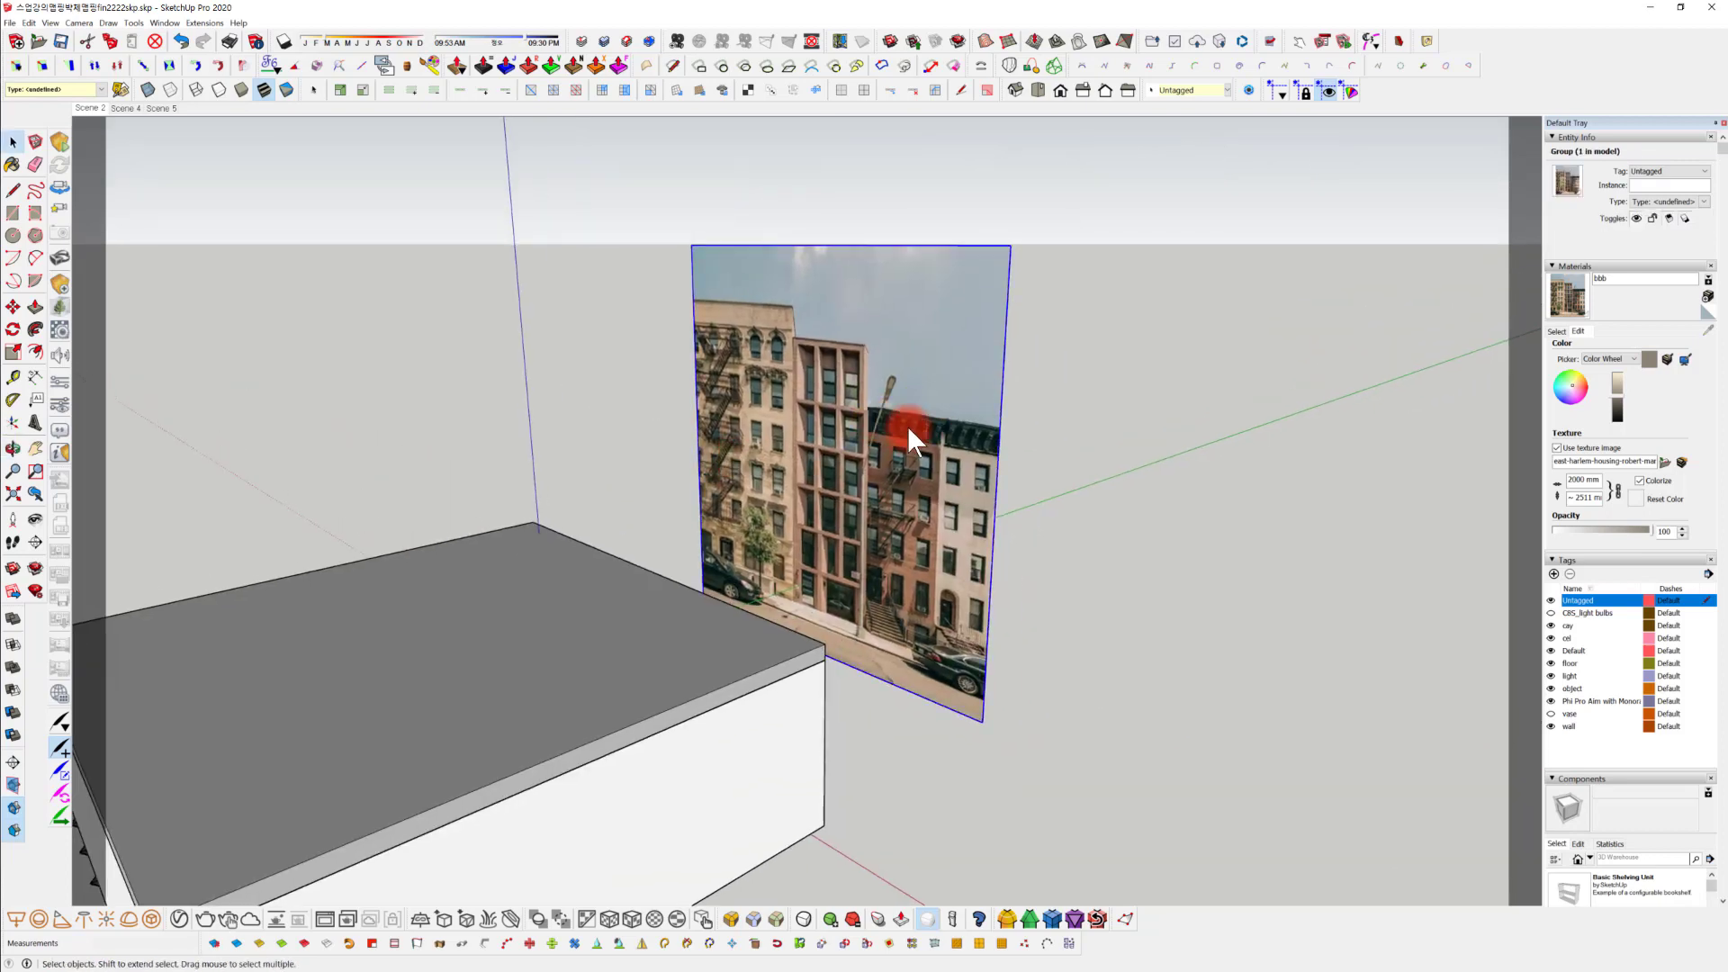
key("m")
left_click_drag(914, 424, 903, 486)
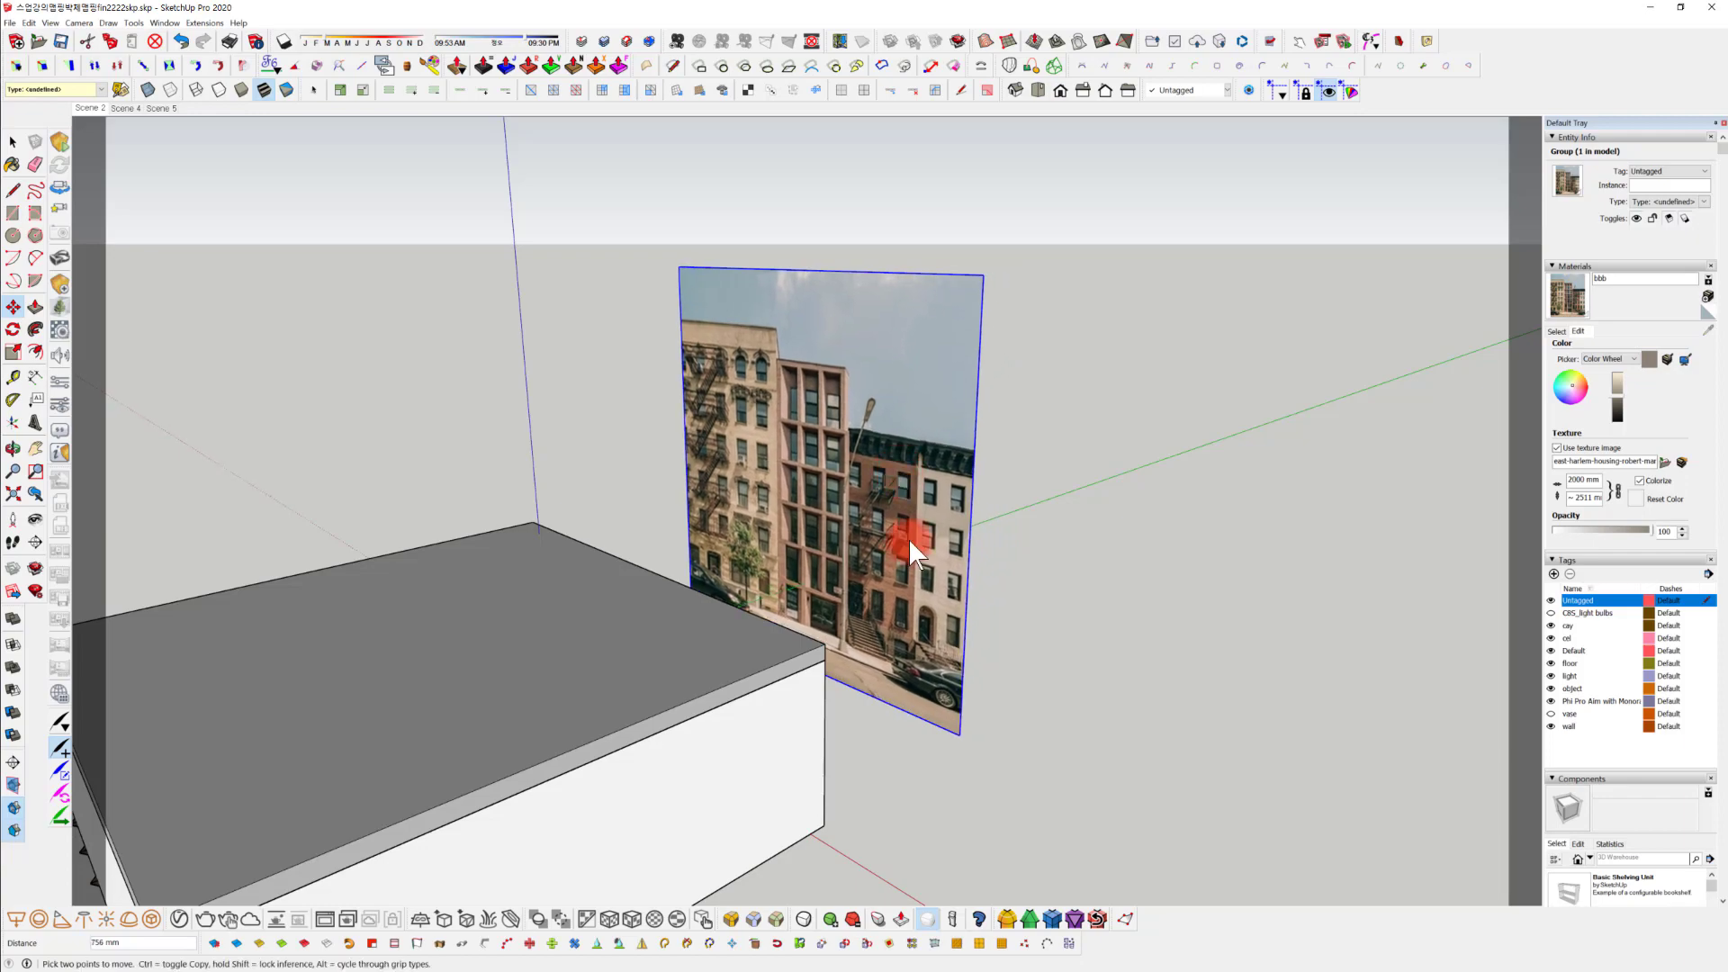
middle_click_drag(909, 538, 855, 614)
key("space")
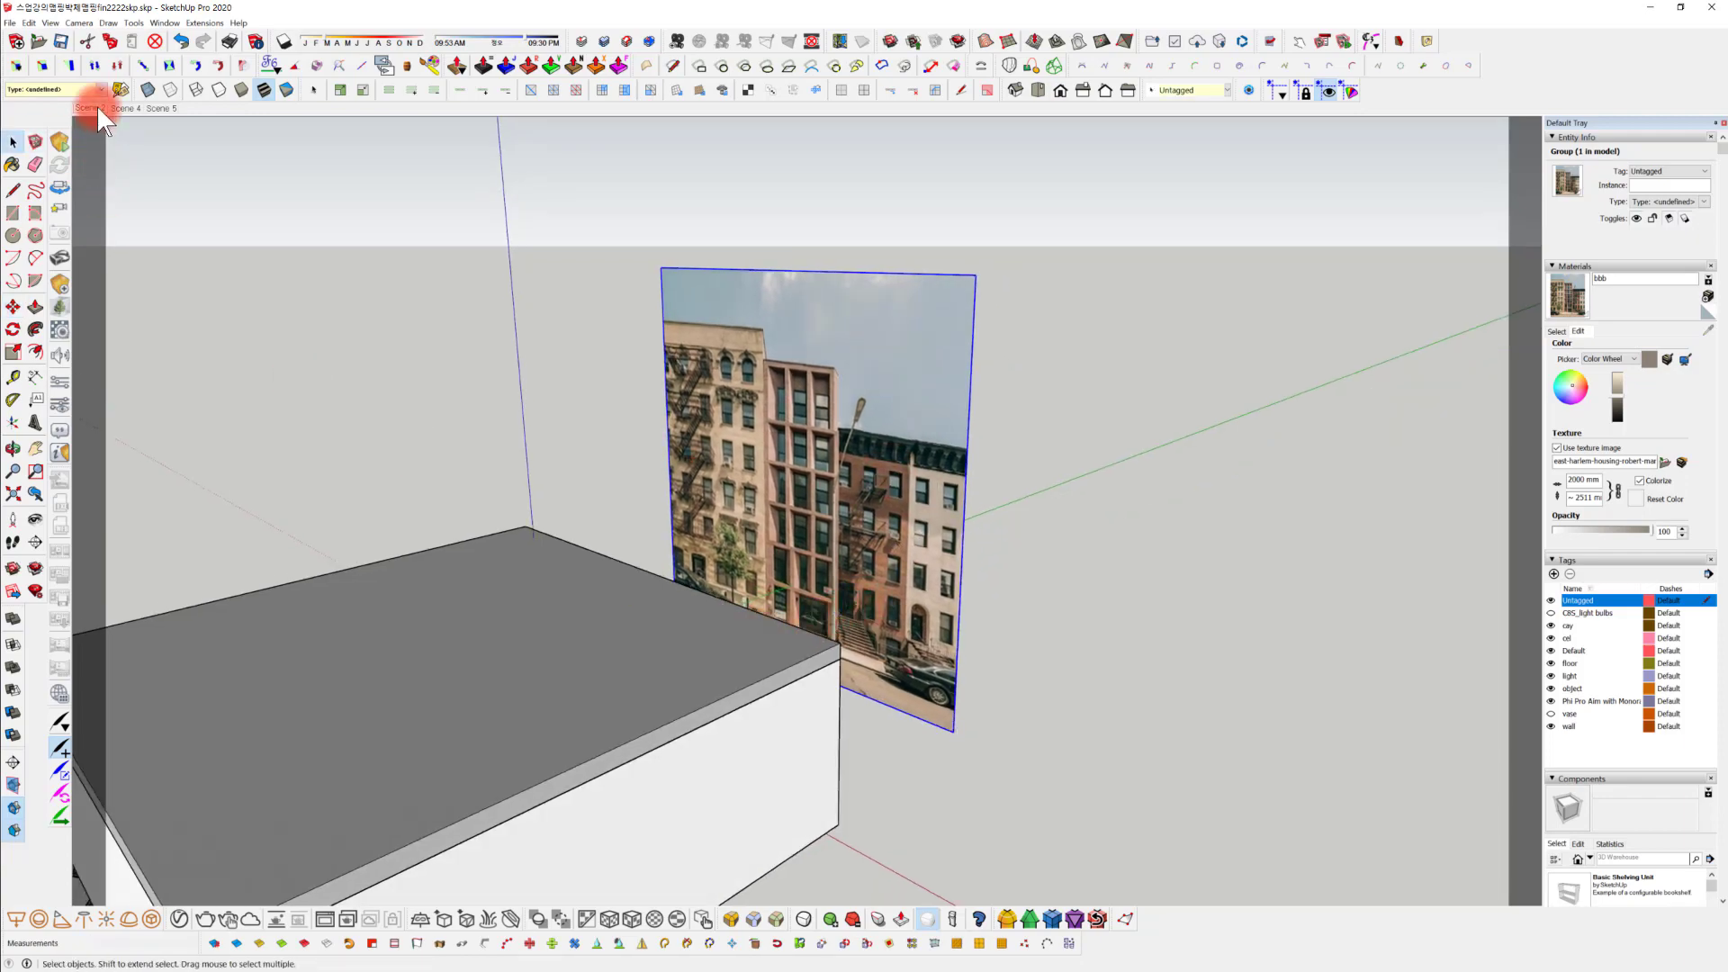
left_click(96, 105)
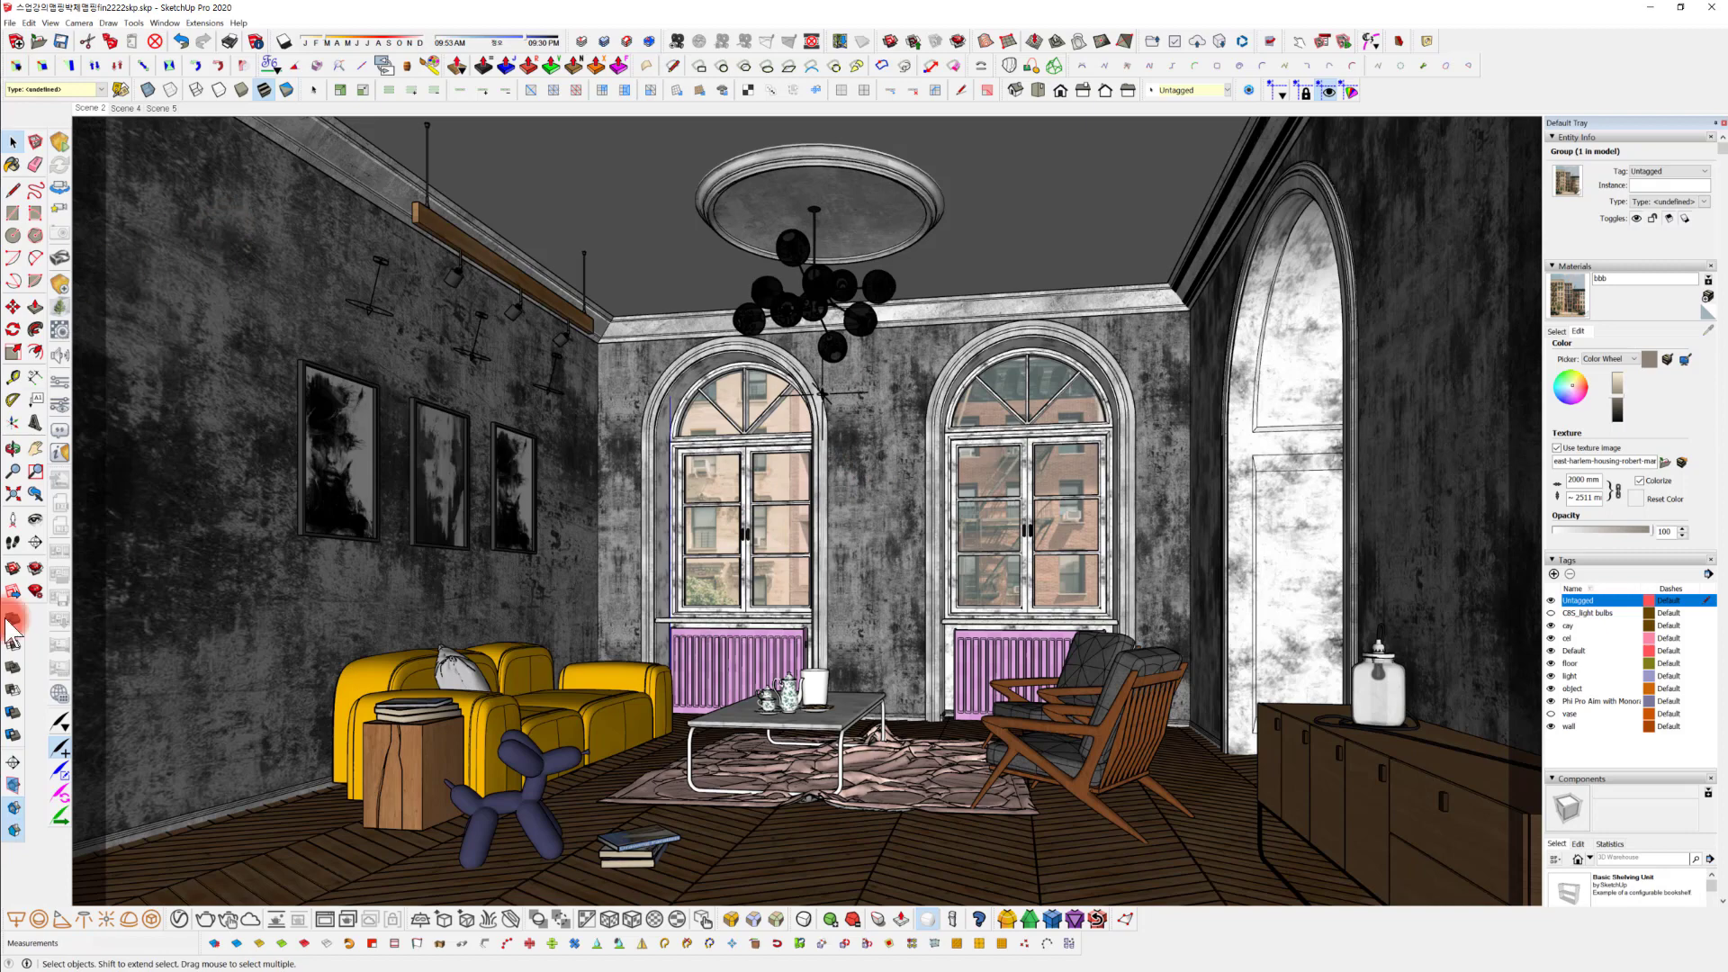
Move the backdrop plane farther away from the window wall and restore the Scene 2 interior view.
left_click(12, 447)
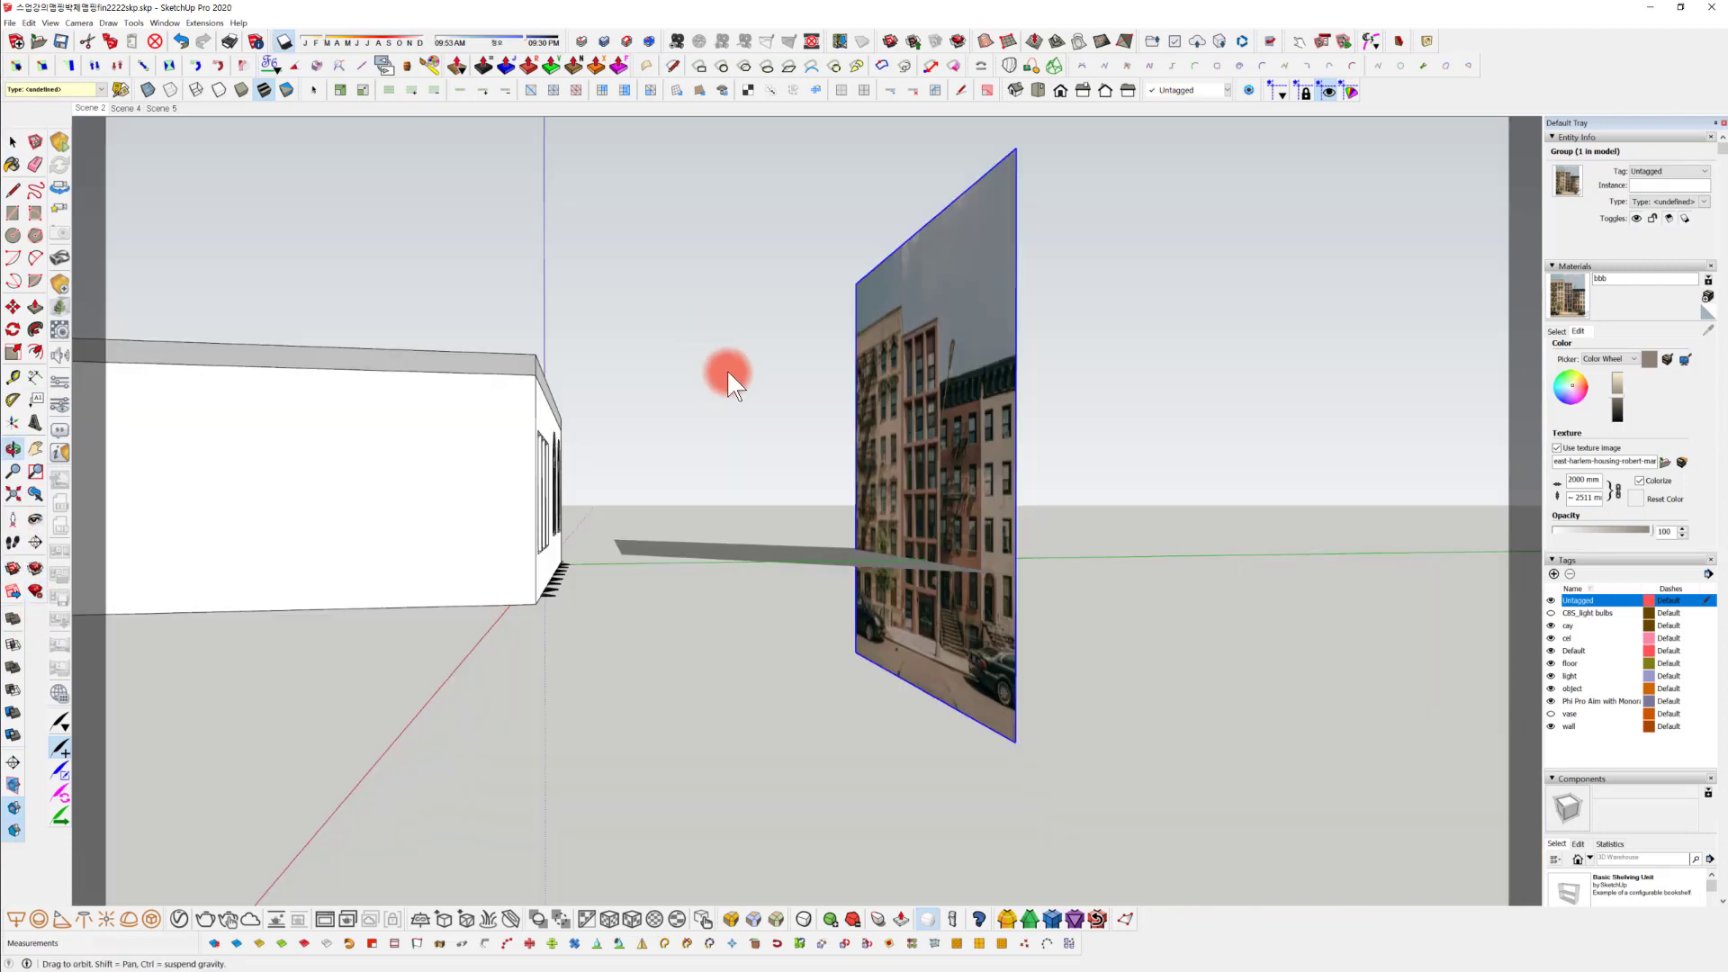
left_click_drag(727, 370, 234, 135)
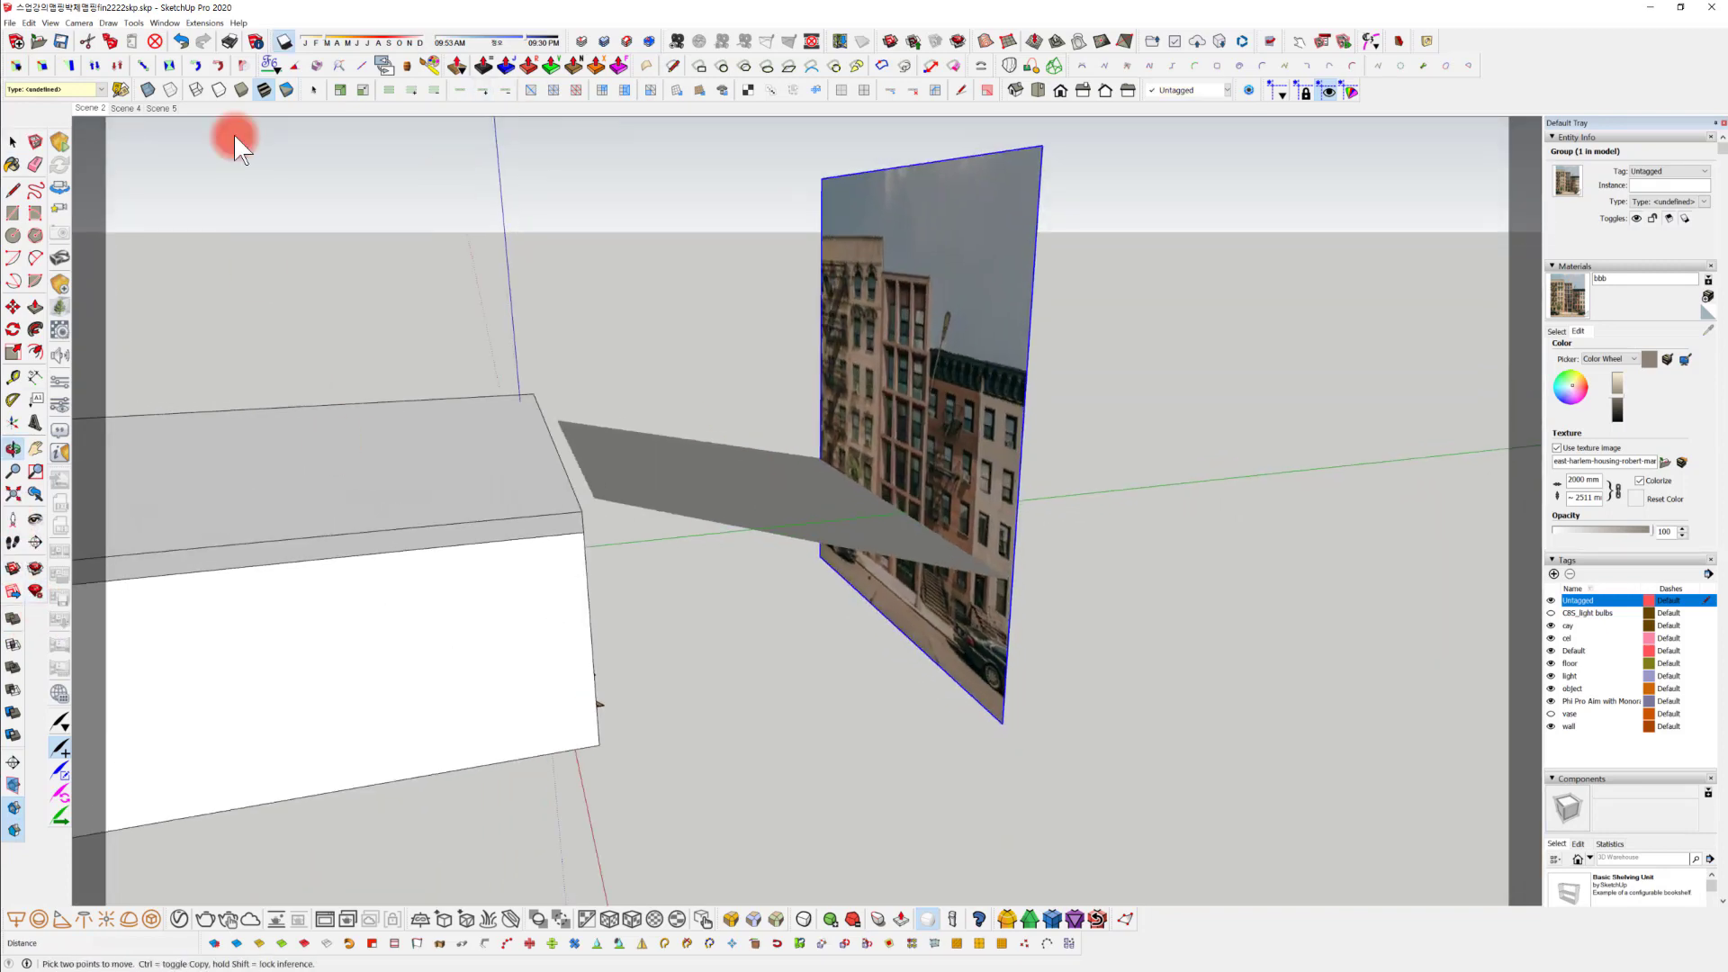
key("m")
left_click(88, 110)
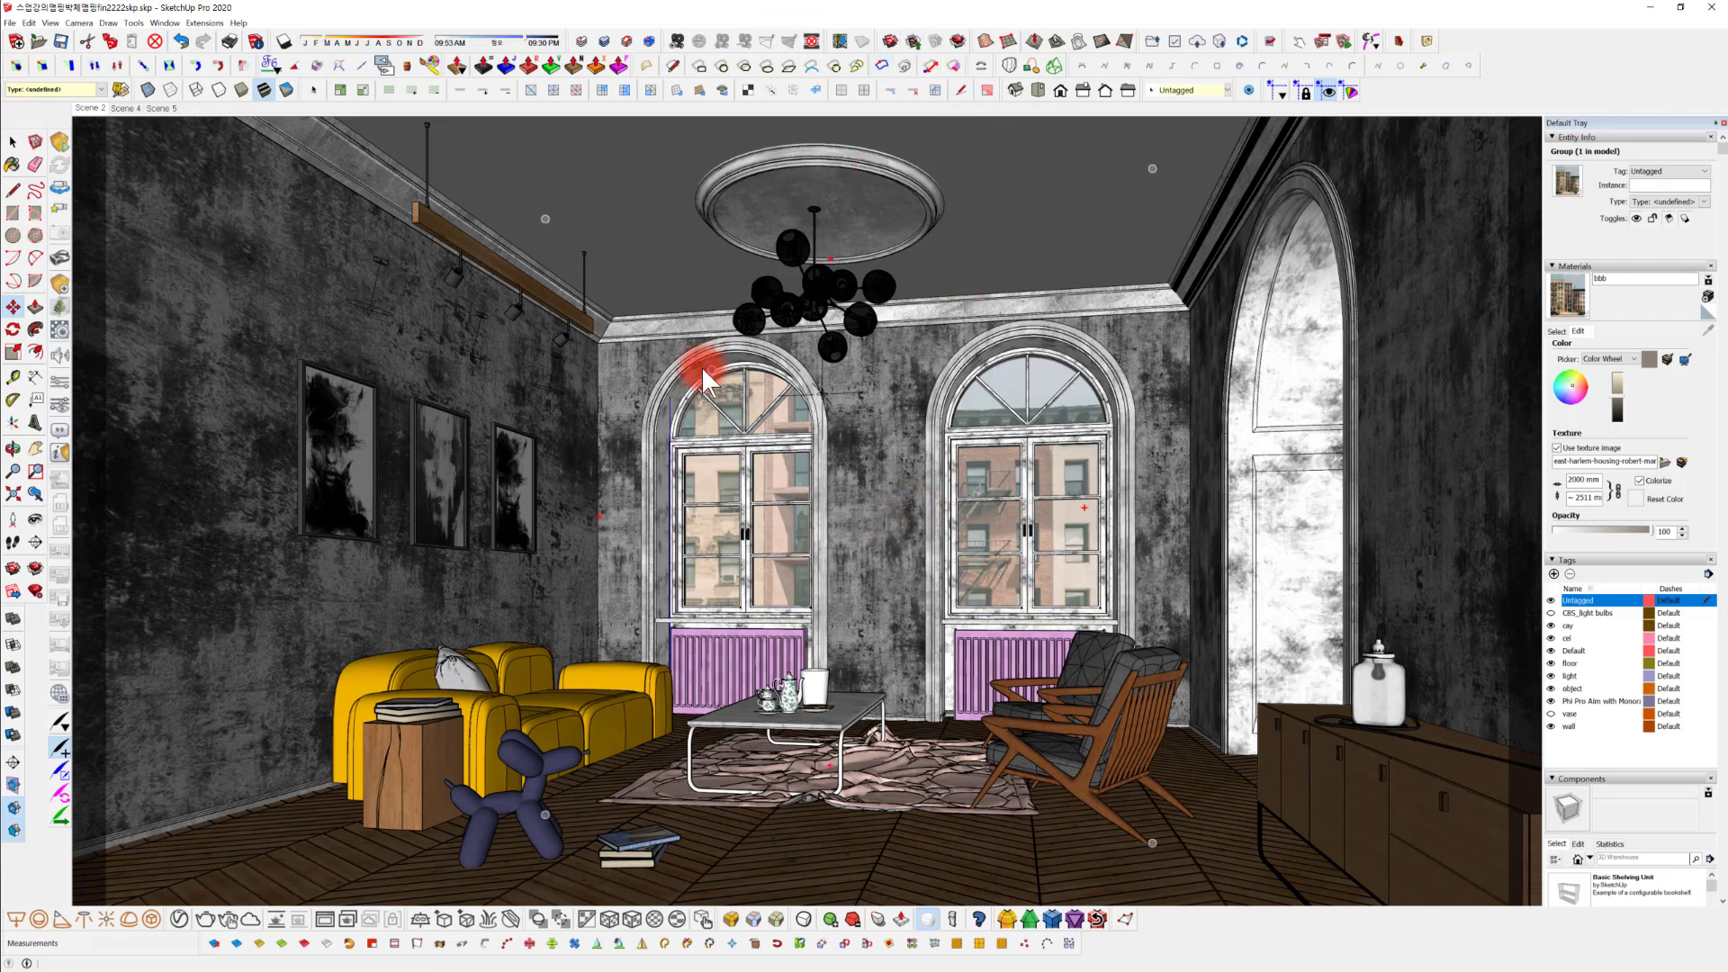
key("space")
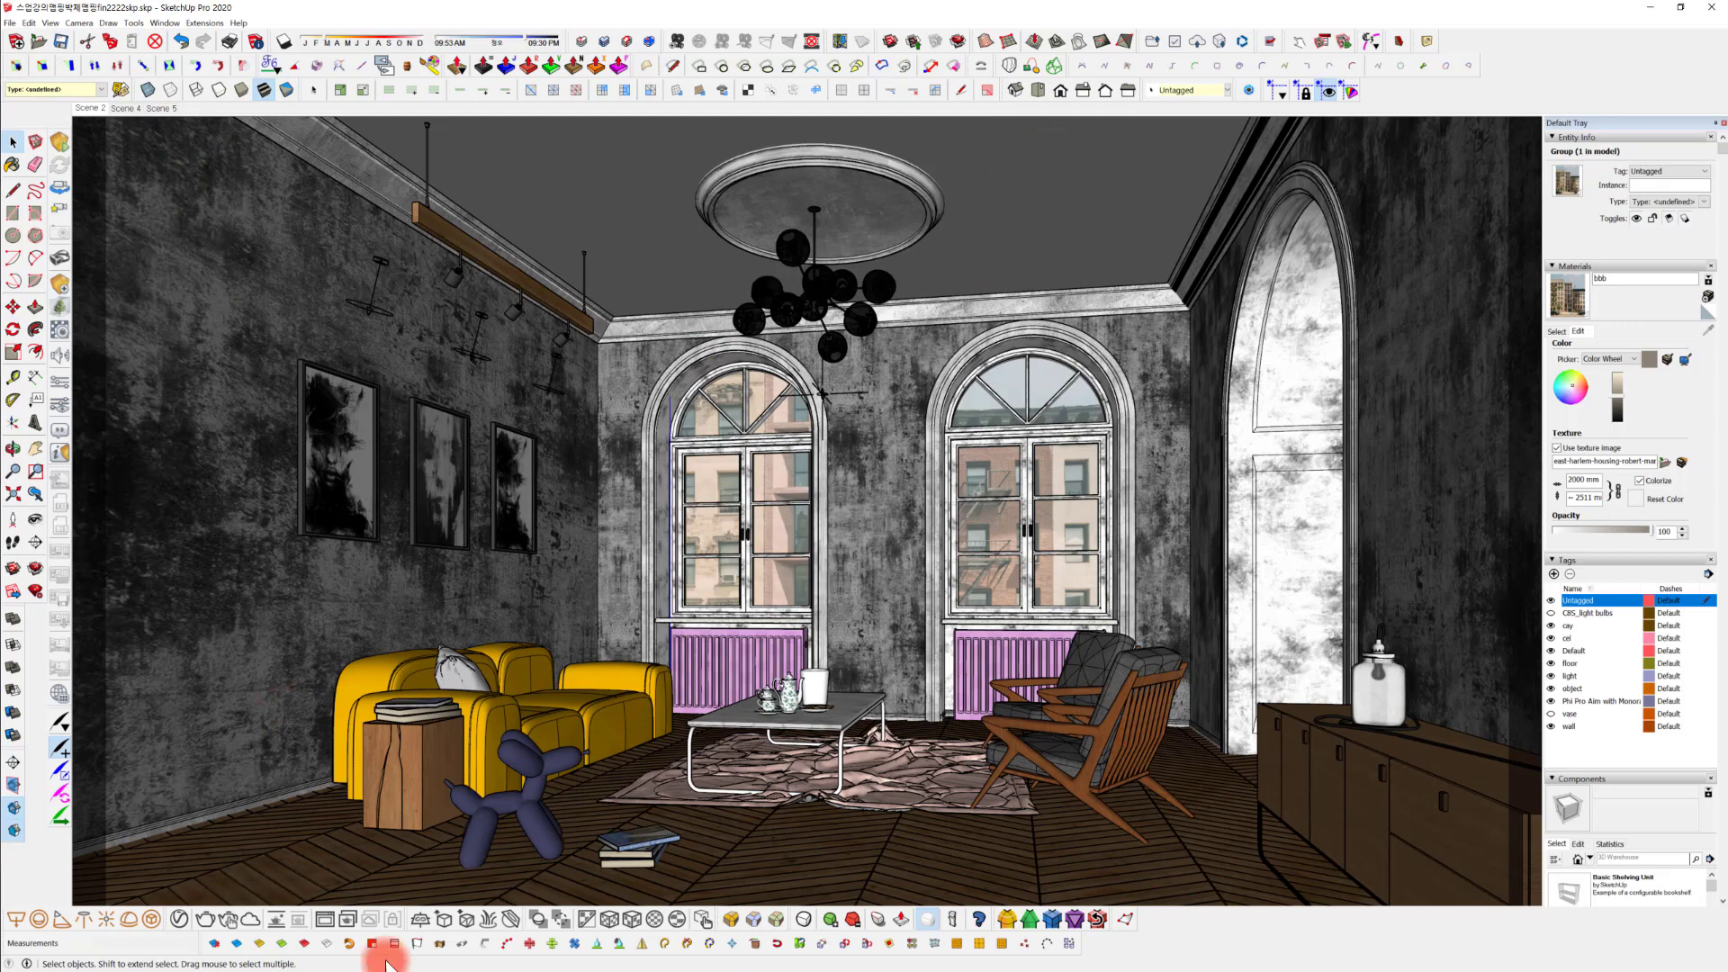
Open the V-Ray Asset Editor, run an interactive render of the interior, and close the frame buffer.
left_click(179, 919)
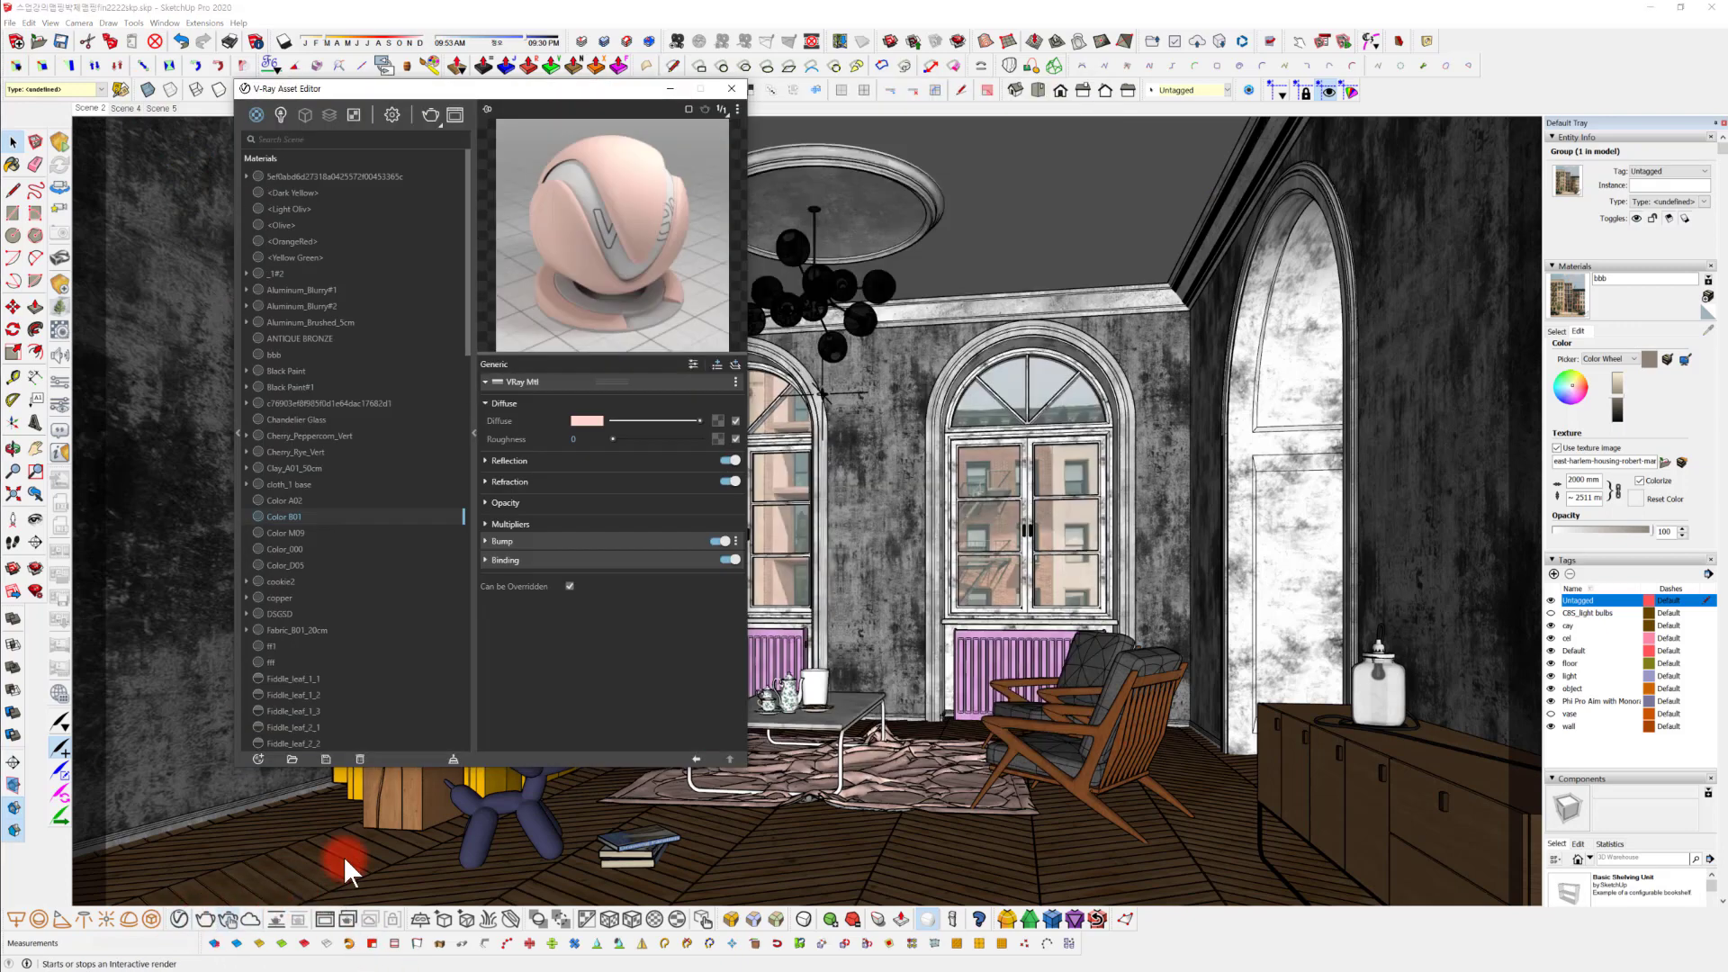
left_click(430, 114)
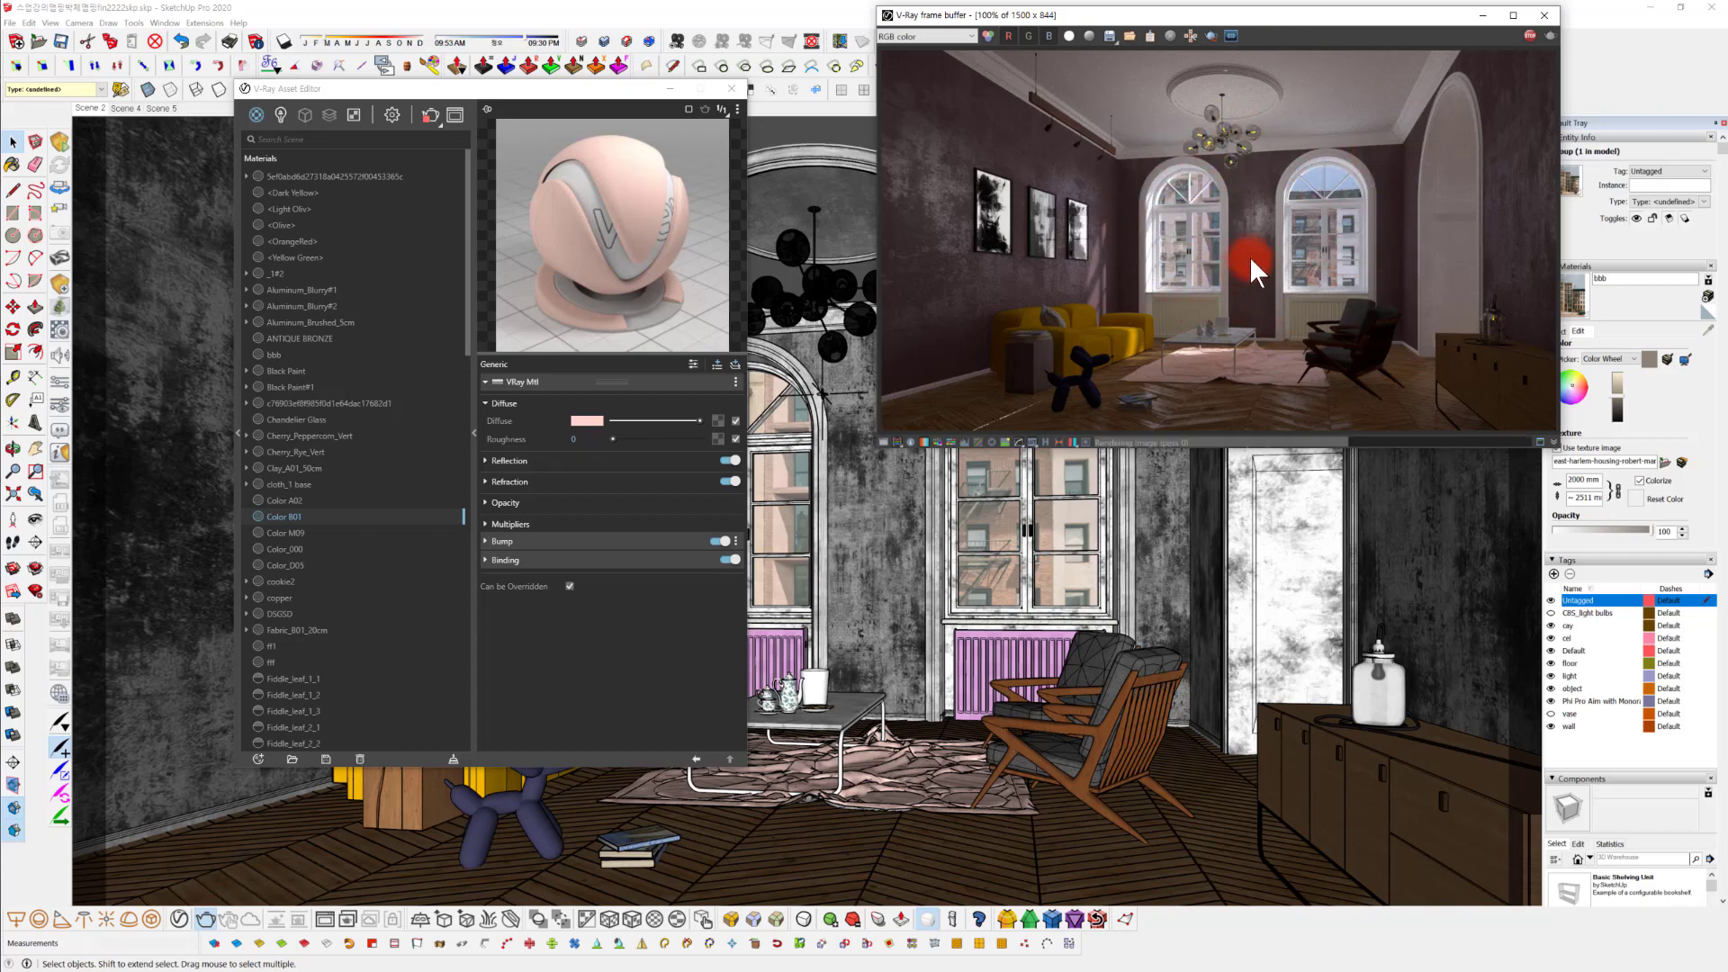
left_click(1544, 15)
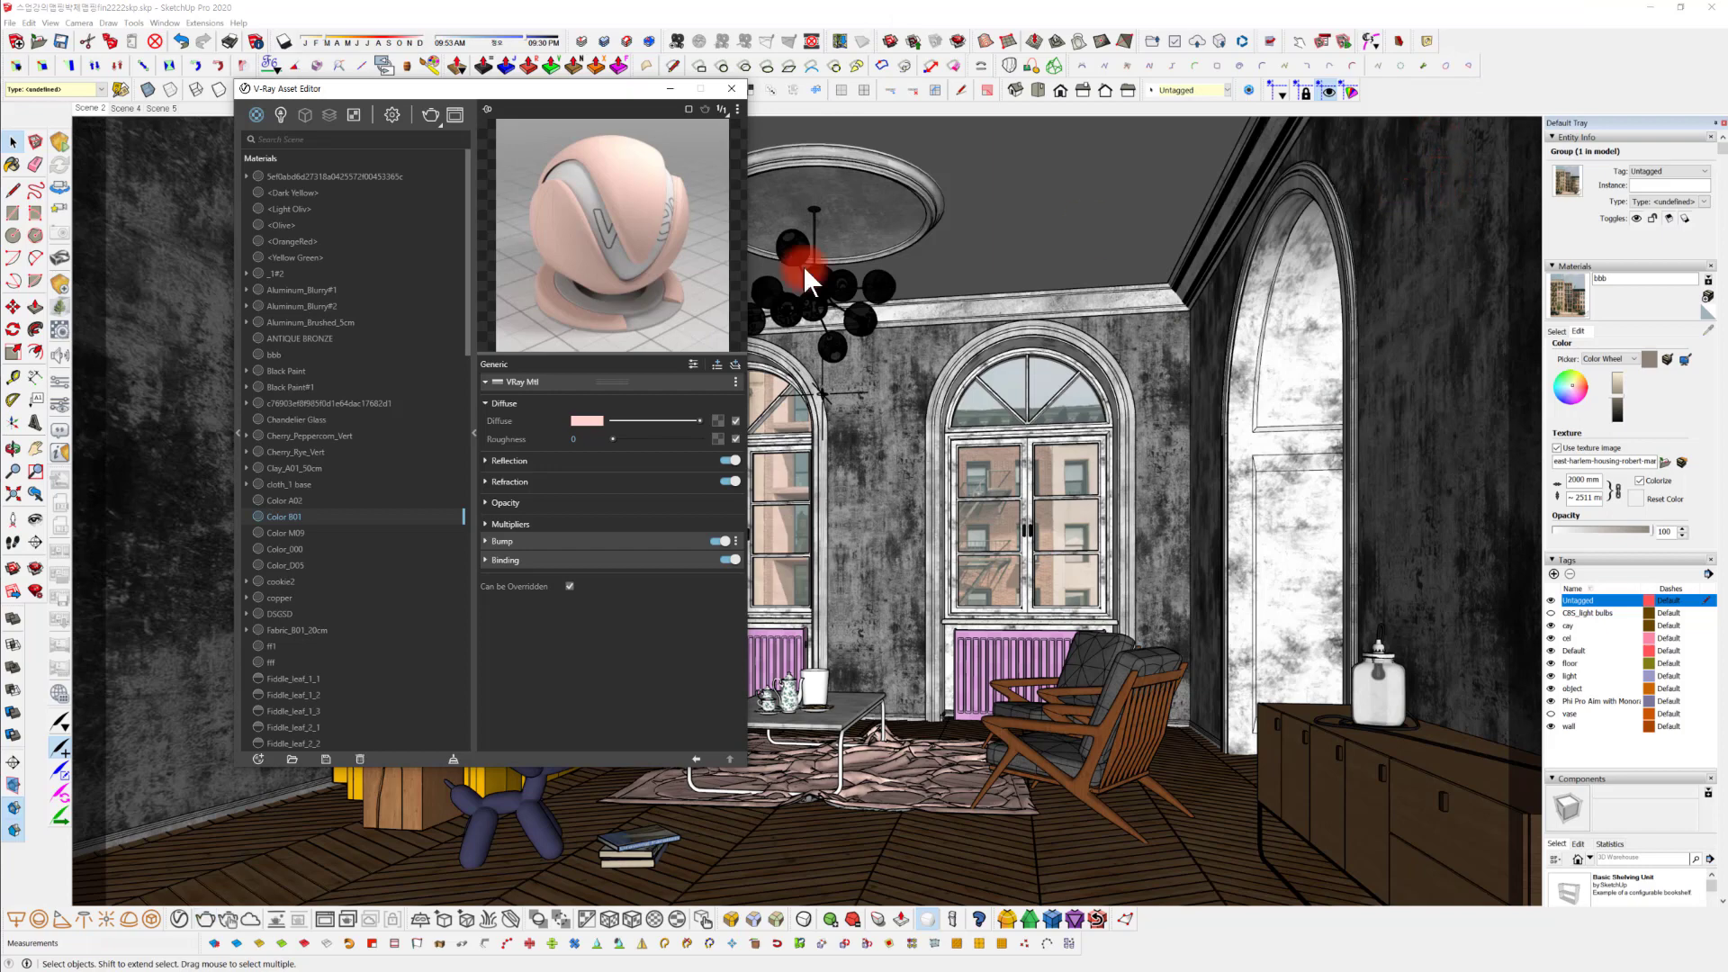
View the backdrop plane from outside the room and bring the V-Ray Asset Editor back up.
left_click(669, 87)
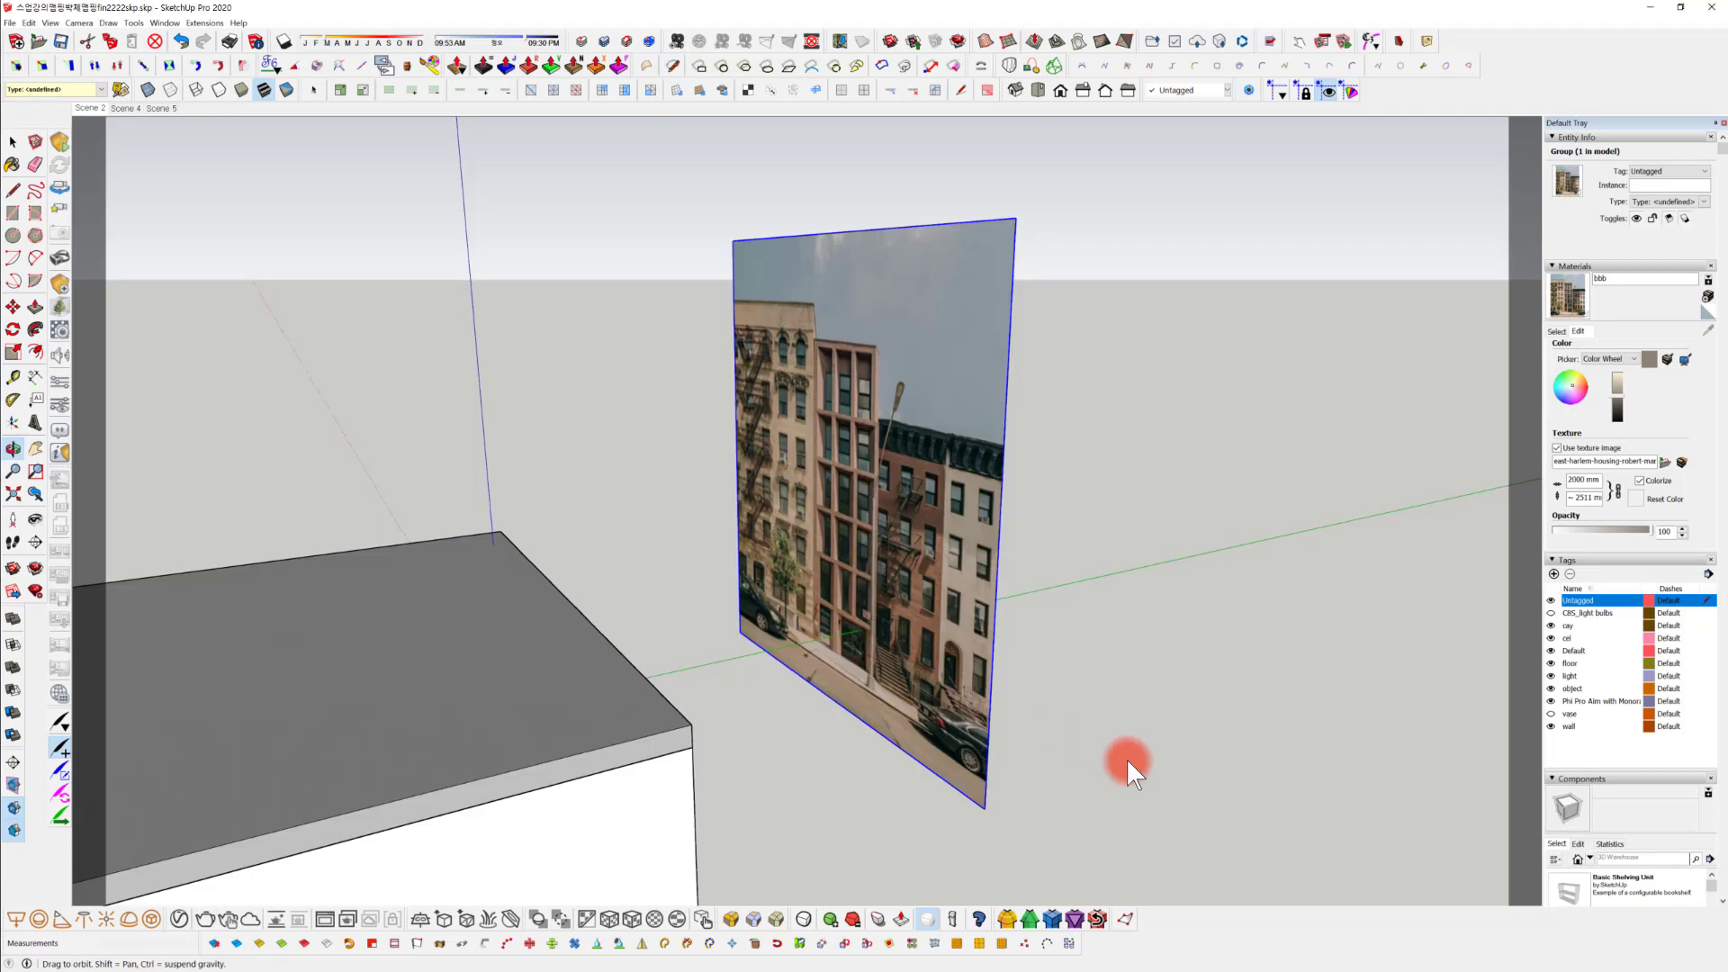
key("m")
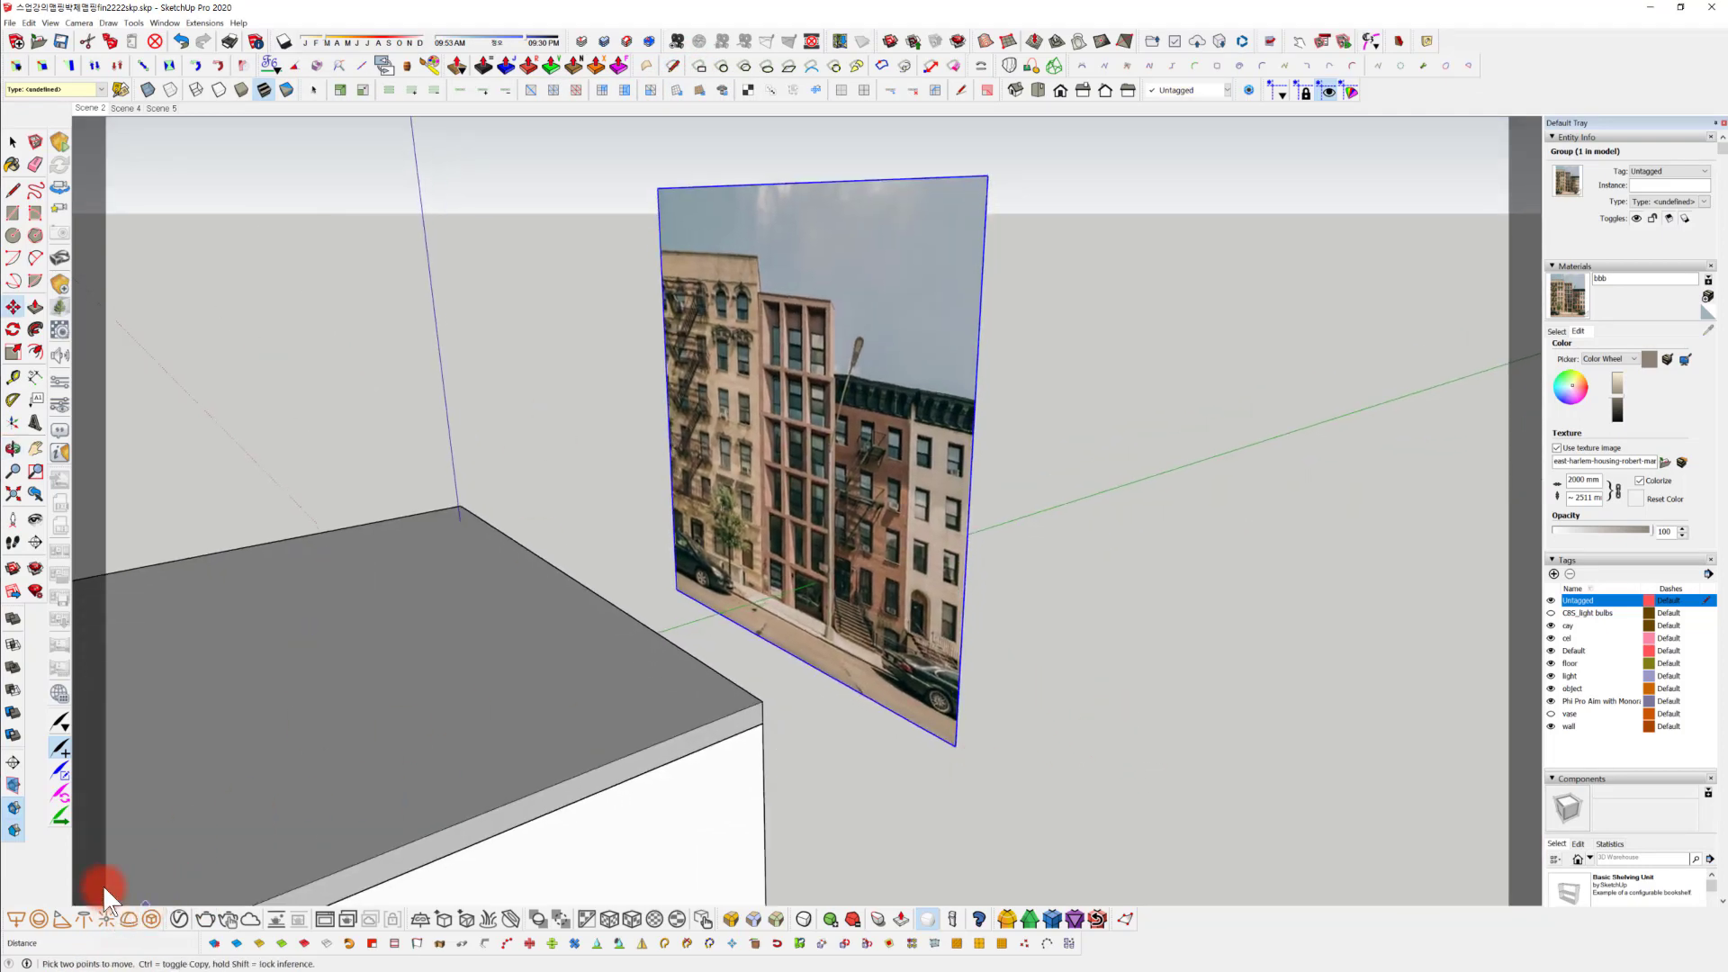
left_click(179, 919)
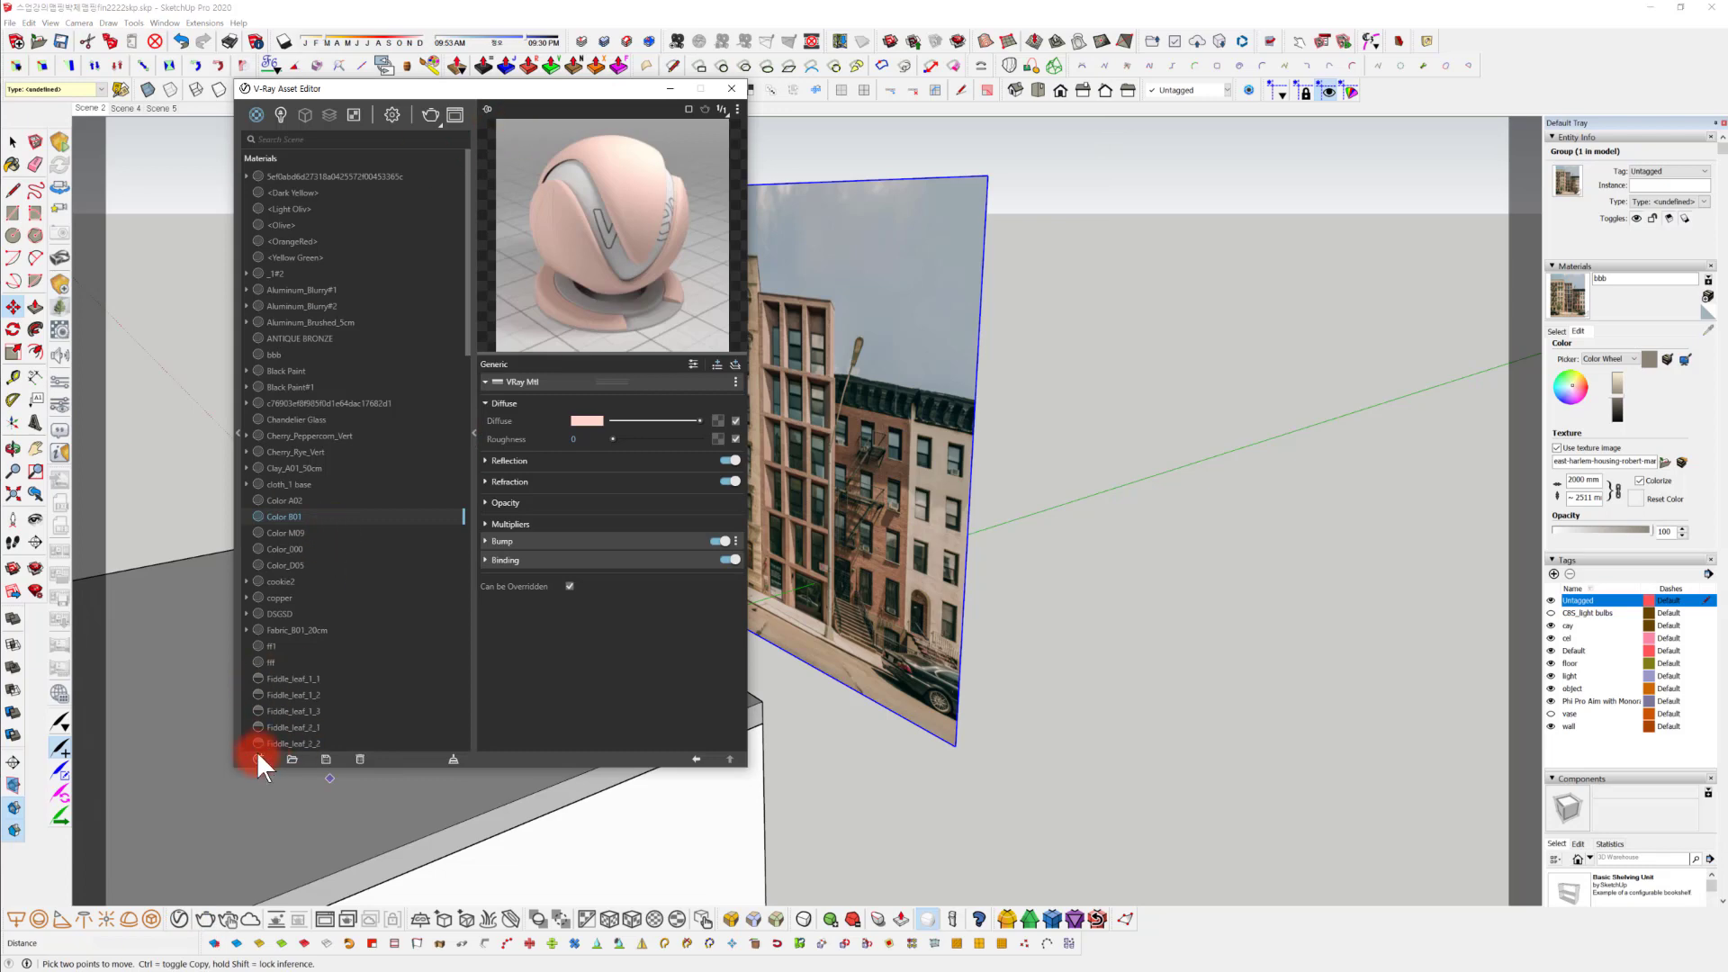
left_click(259, 758)
mouse_move(284, 745)
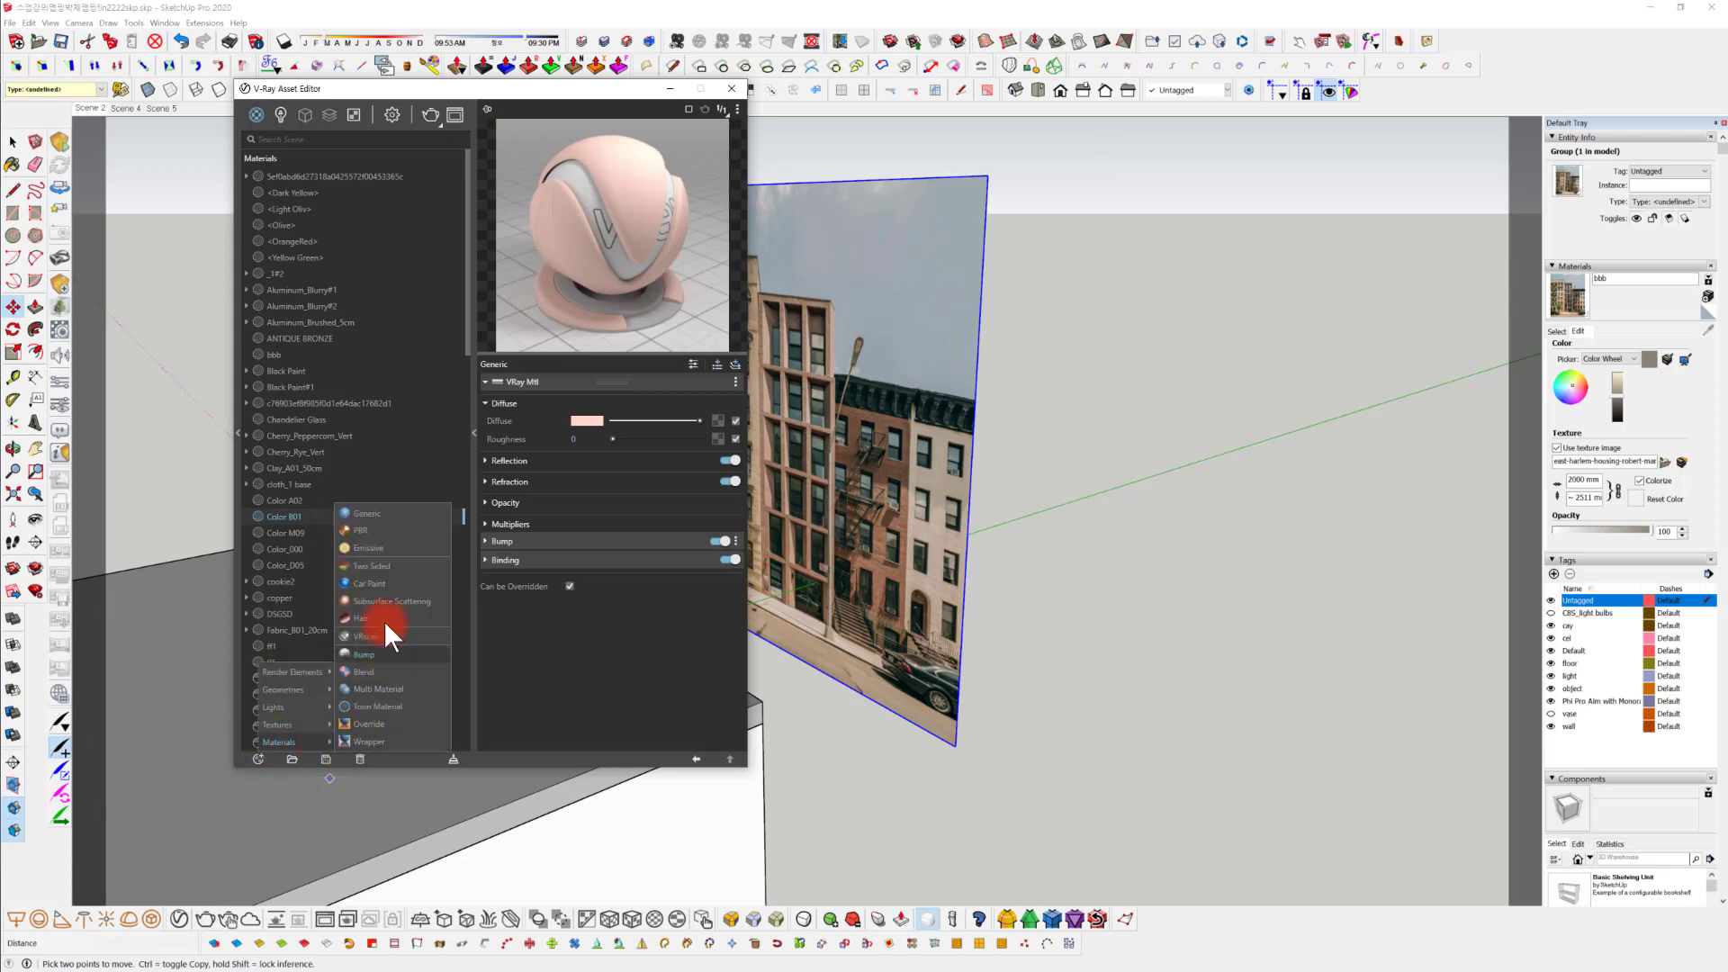
left_click(386, 511)
left_click(286, 744)
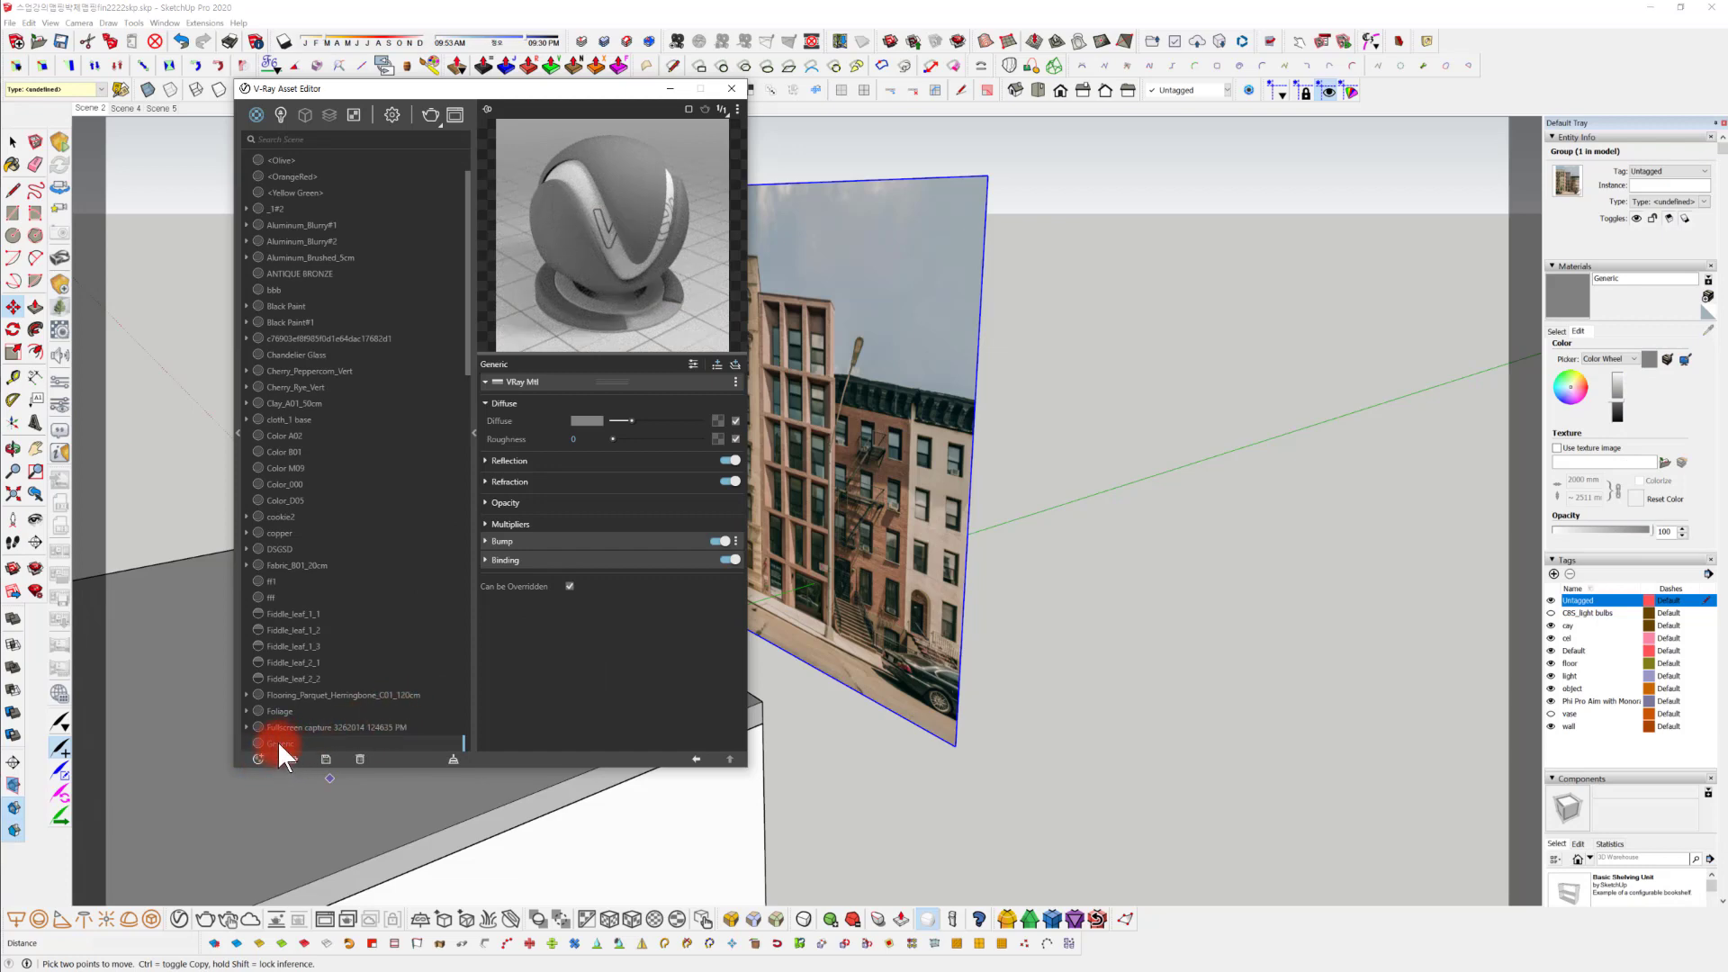
right_click(277, 743)
left_click(311, 716)
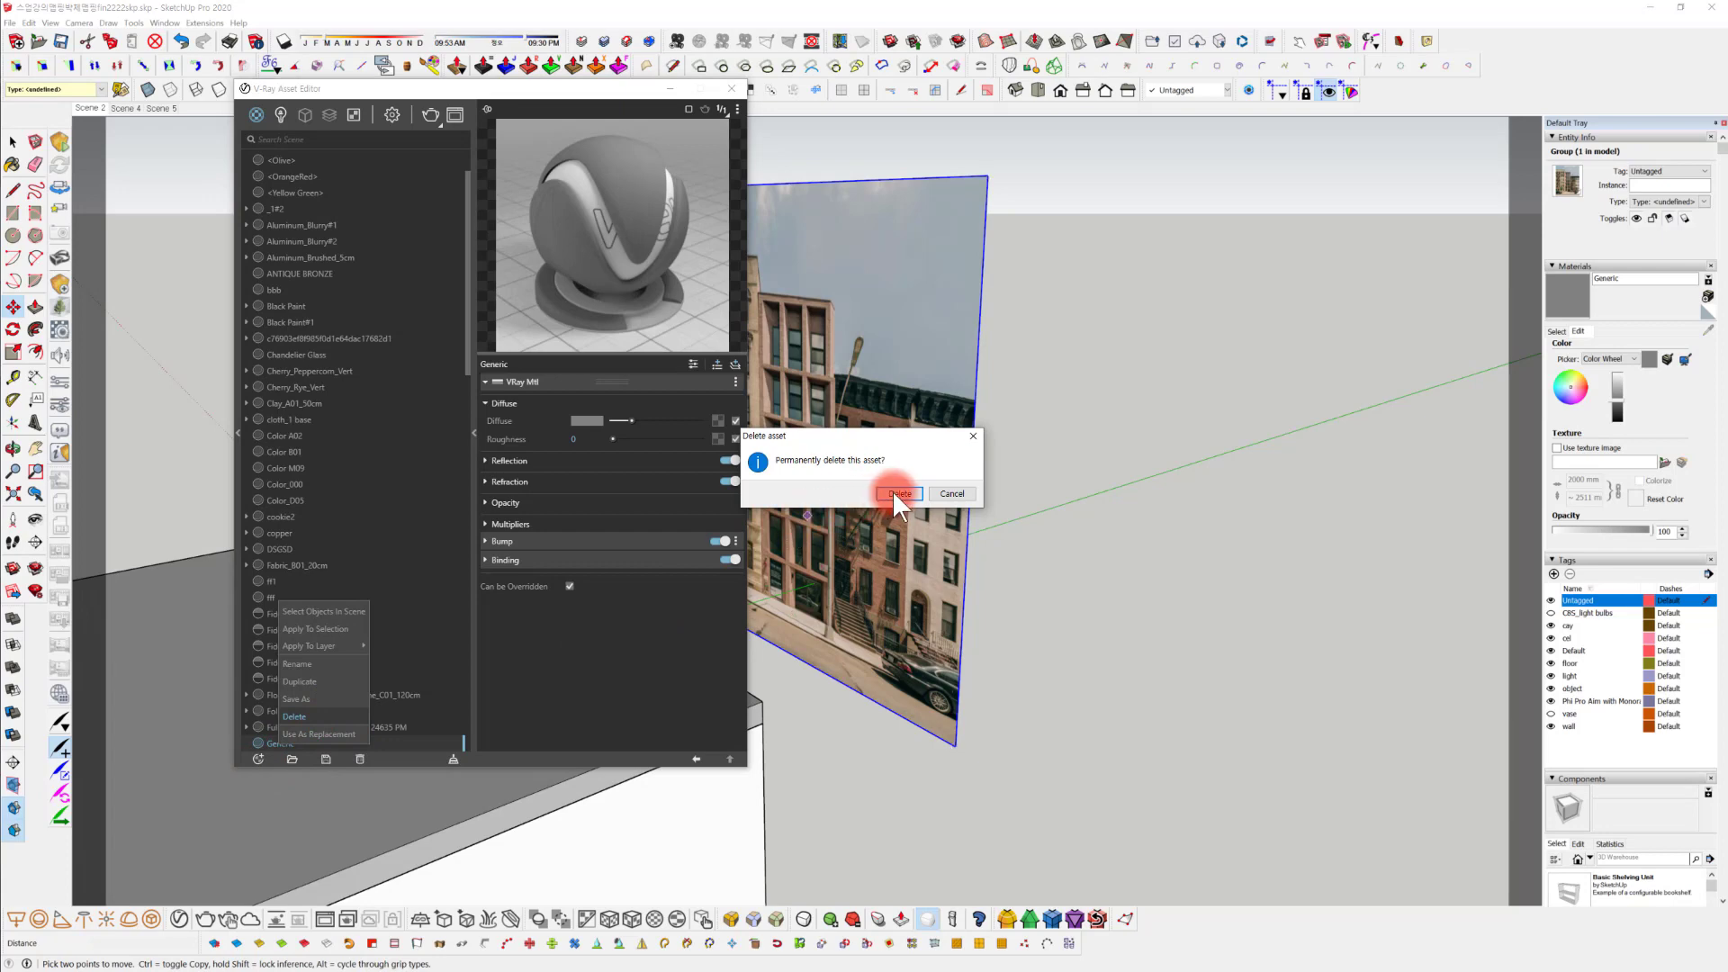
left_click(897, 494)
Create an Emissive V-Ray material and rename it bbbb222.
left_click(259, 758)
mouse_move(297, 741)
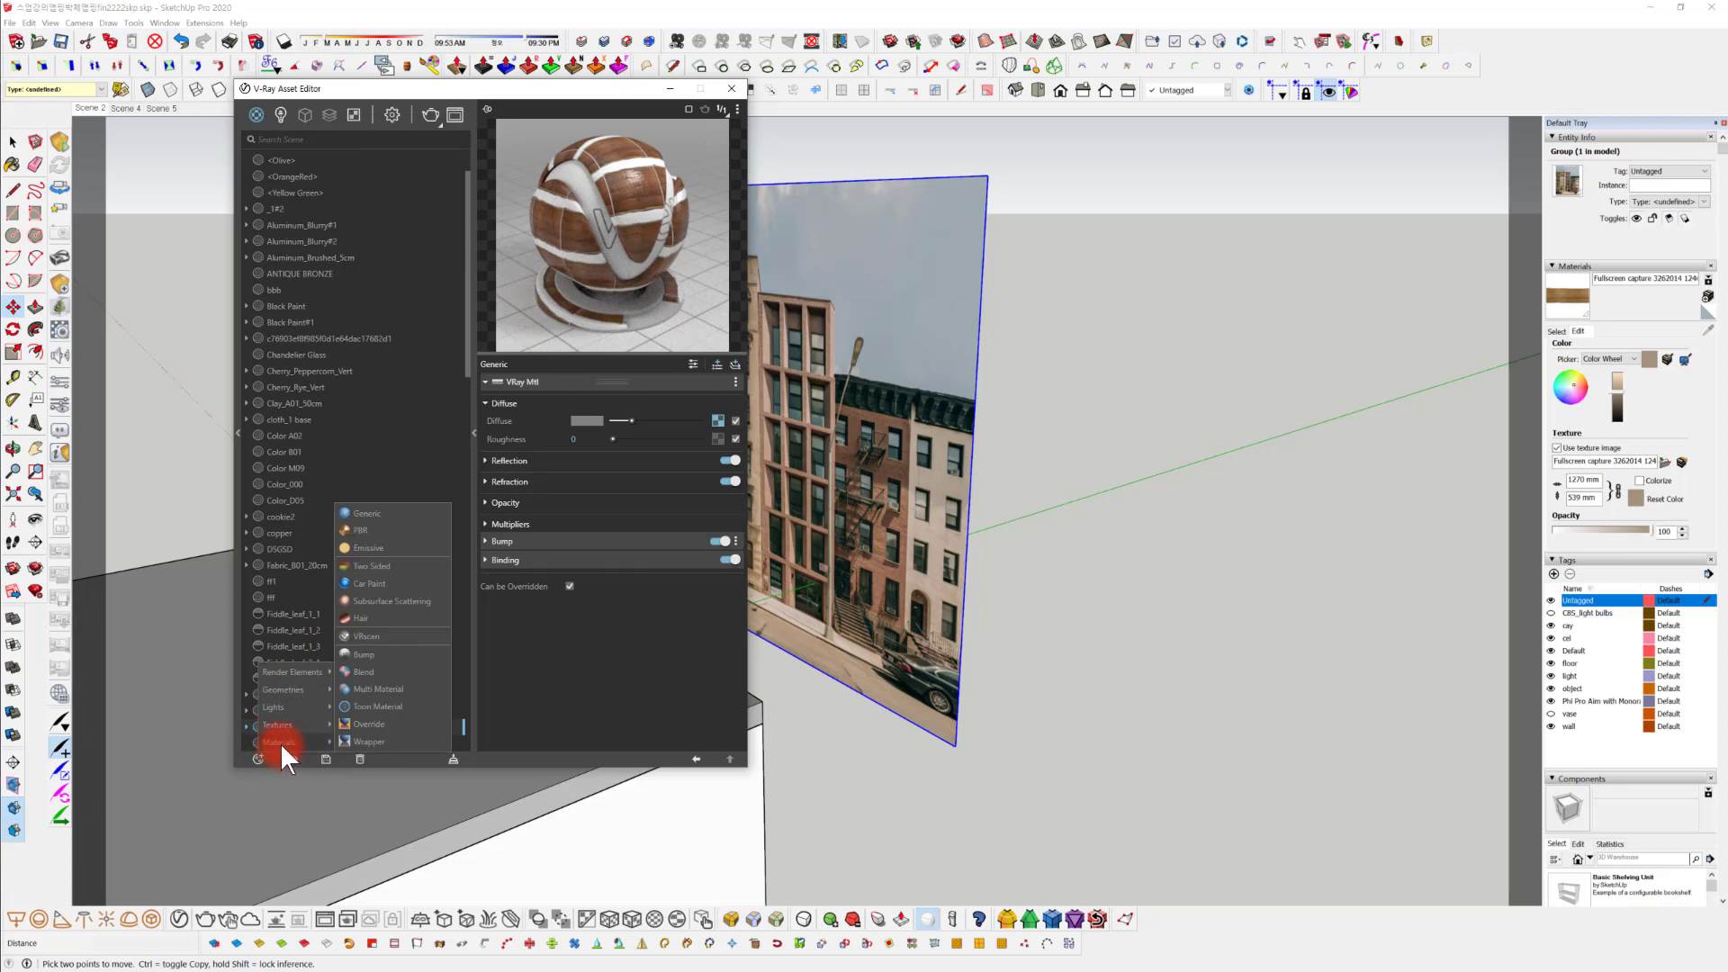
left_click(384, 547)
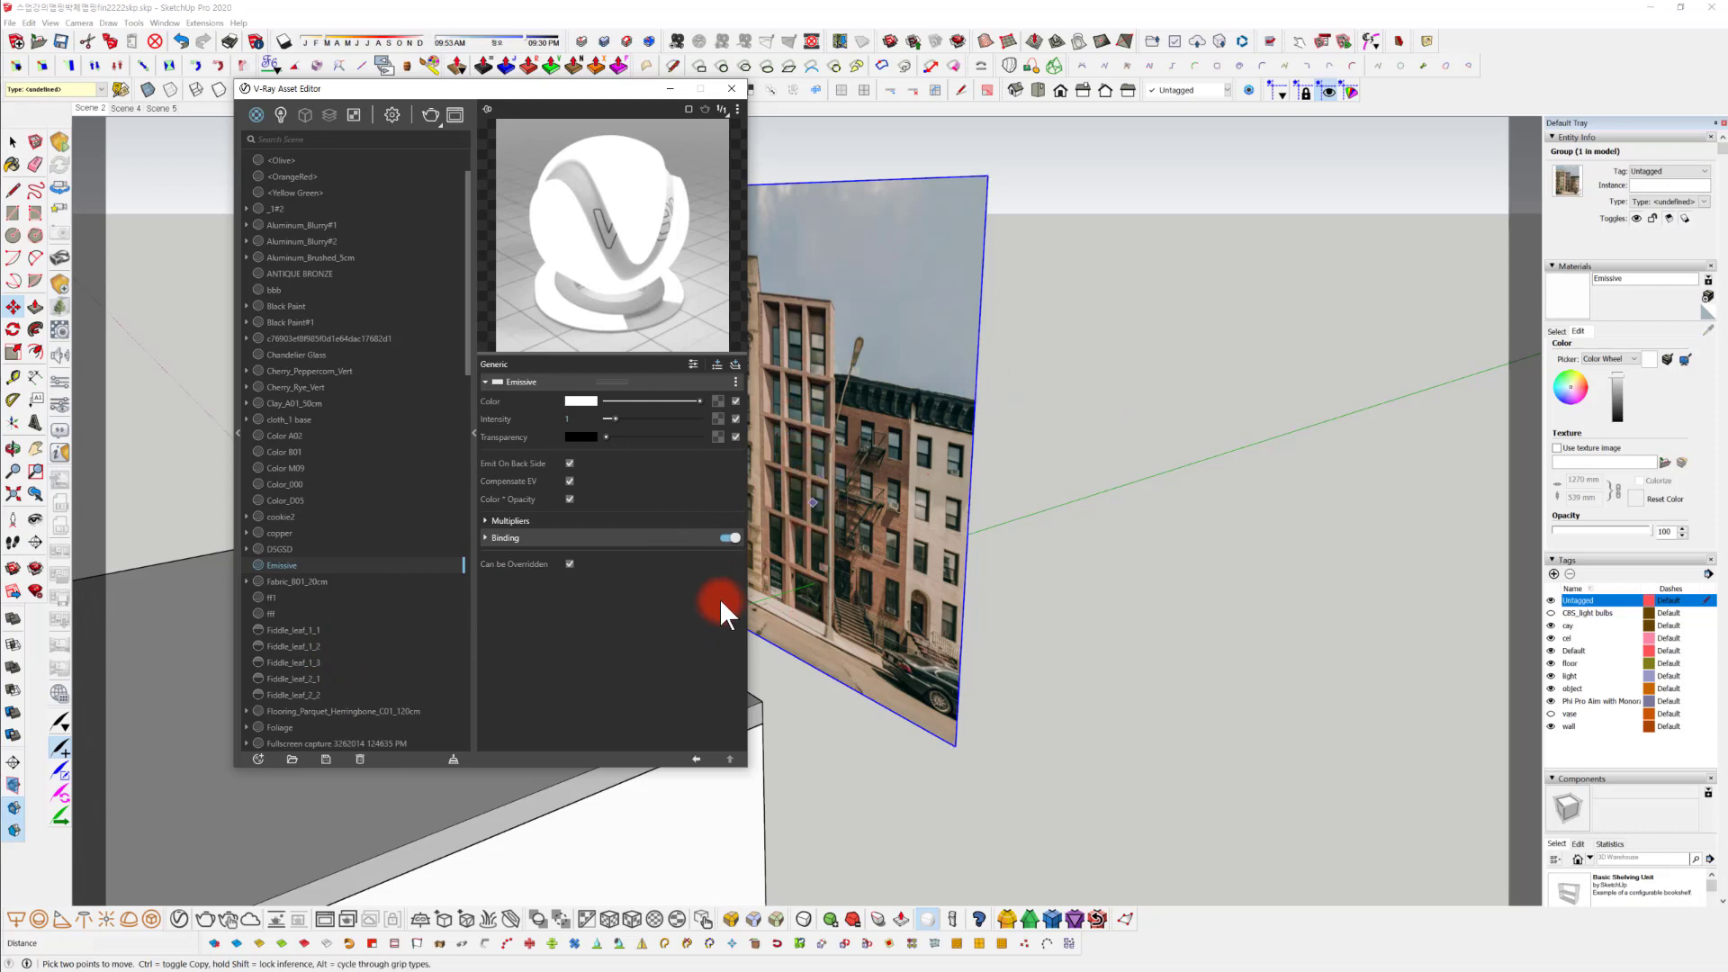
right_click(279, 561)
left_click(322, 625)
type("bbbb222")
left_click(413, 599)
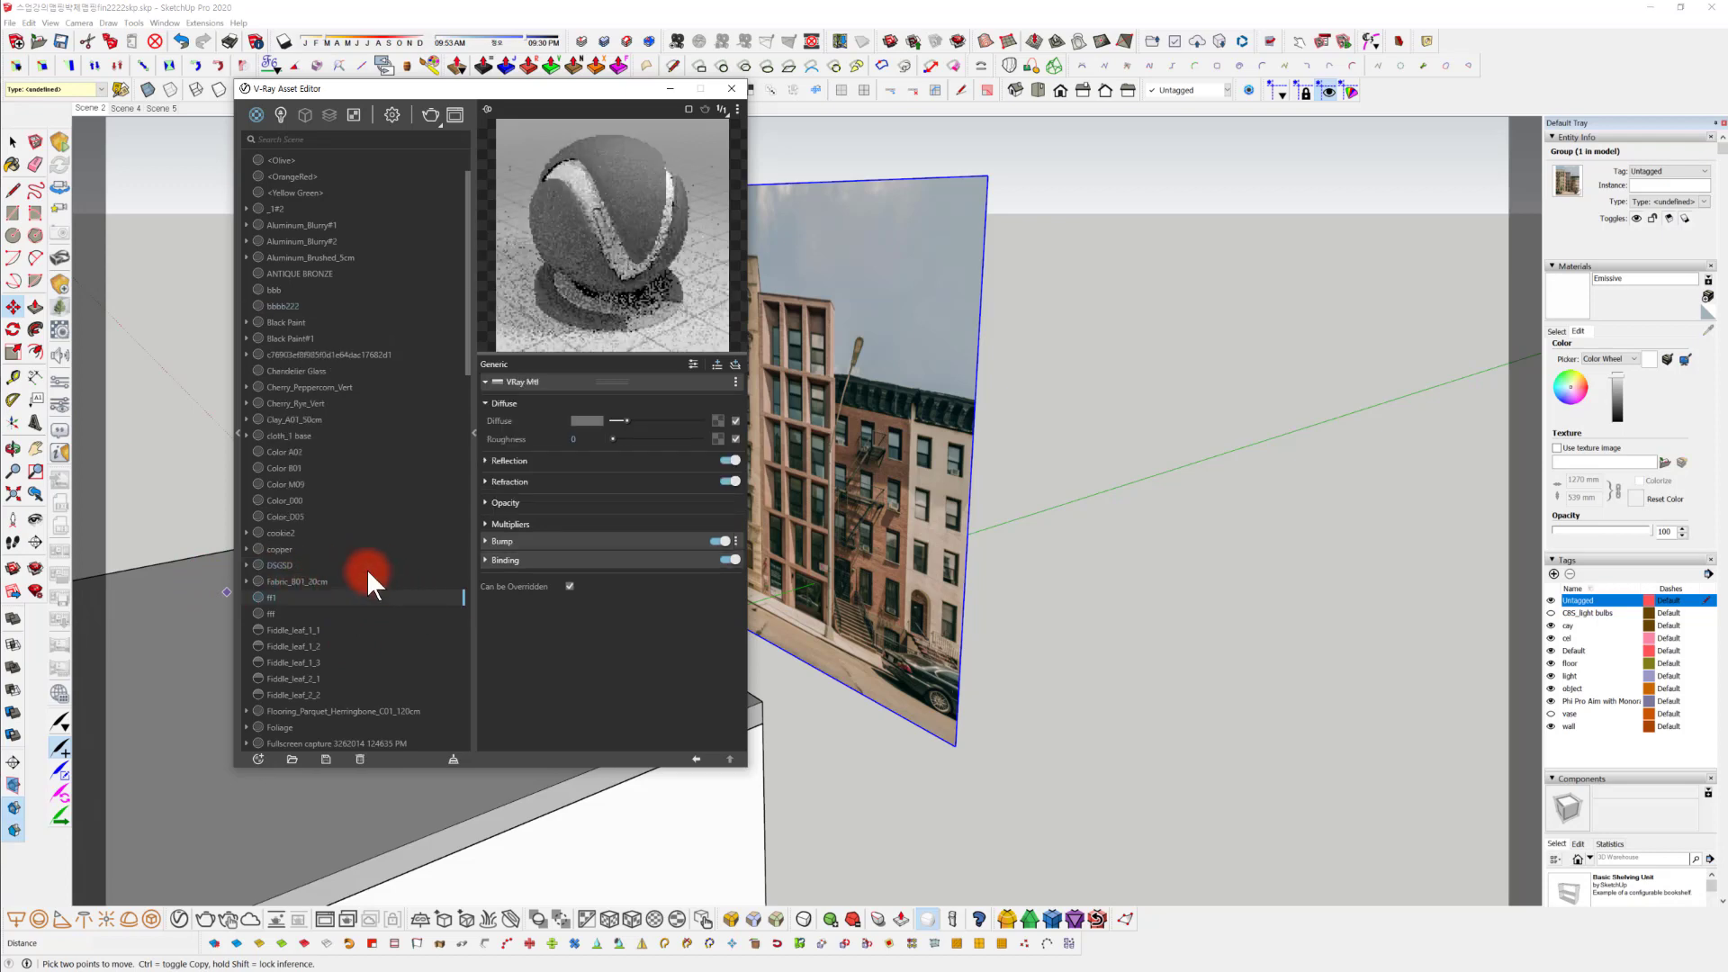
Apply the bbbb222 material to the photo face inside the backdrop group and exit the group.
left_click(305, 304)
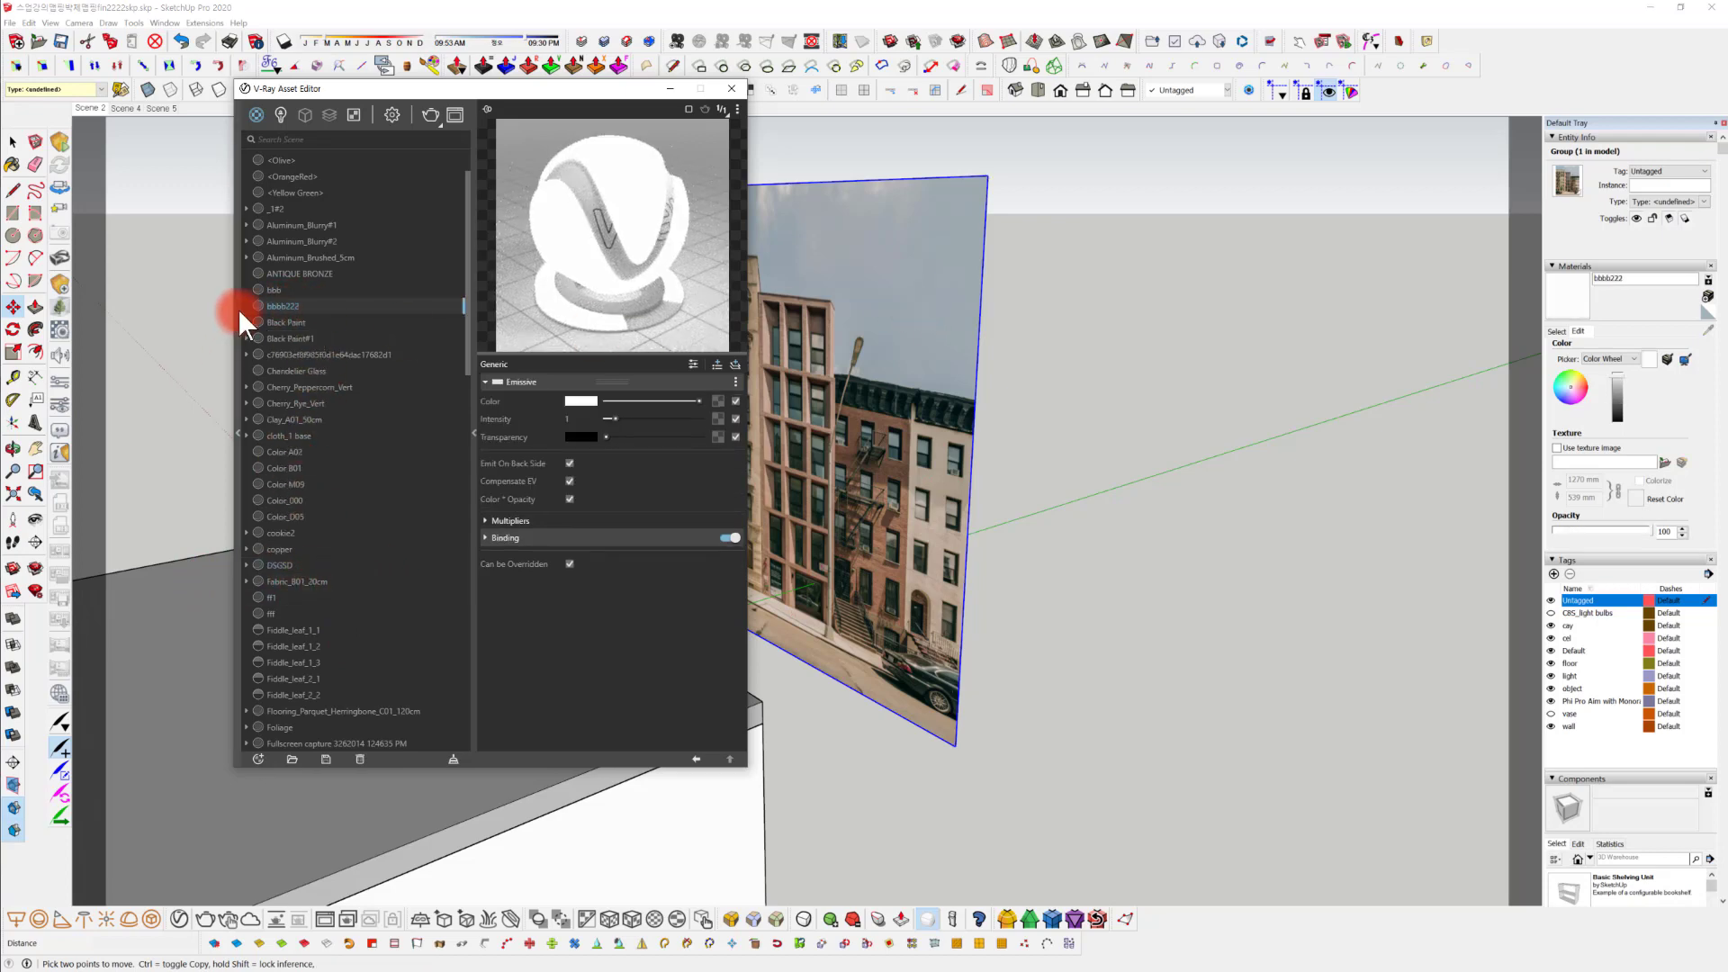
right_click(285, 305)
left_click(354, 329)
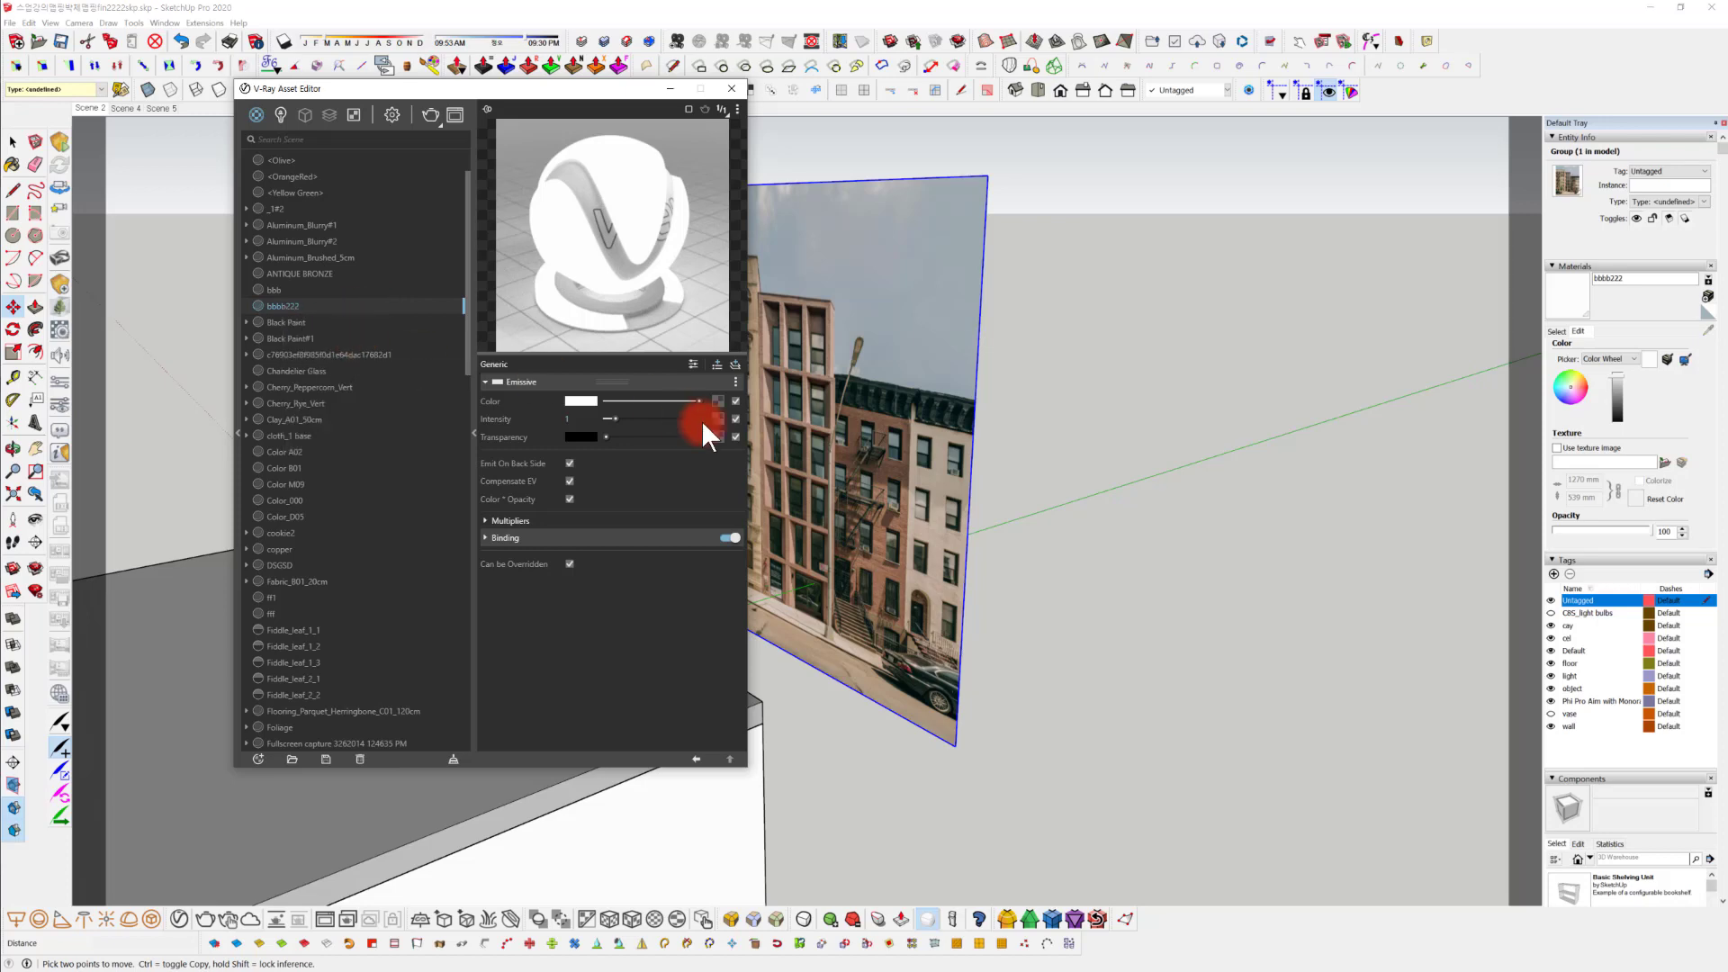
middle_click_drag(937, 455, 790, 851)
key("space")
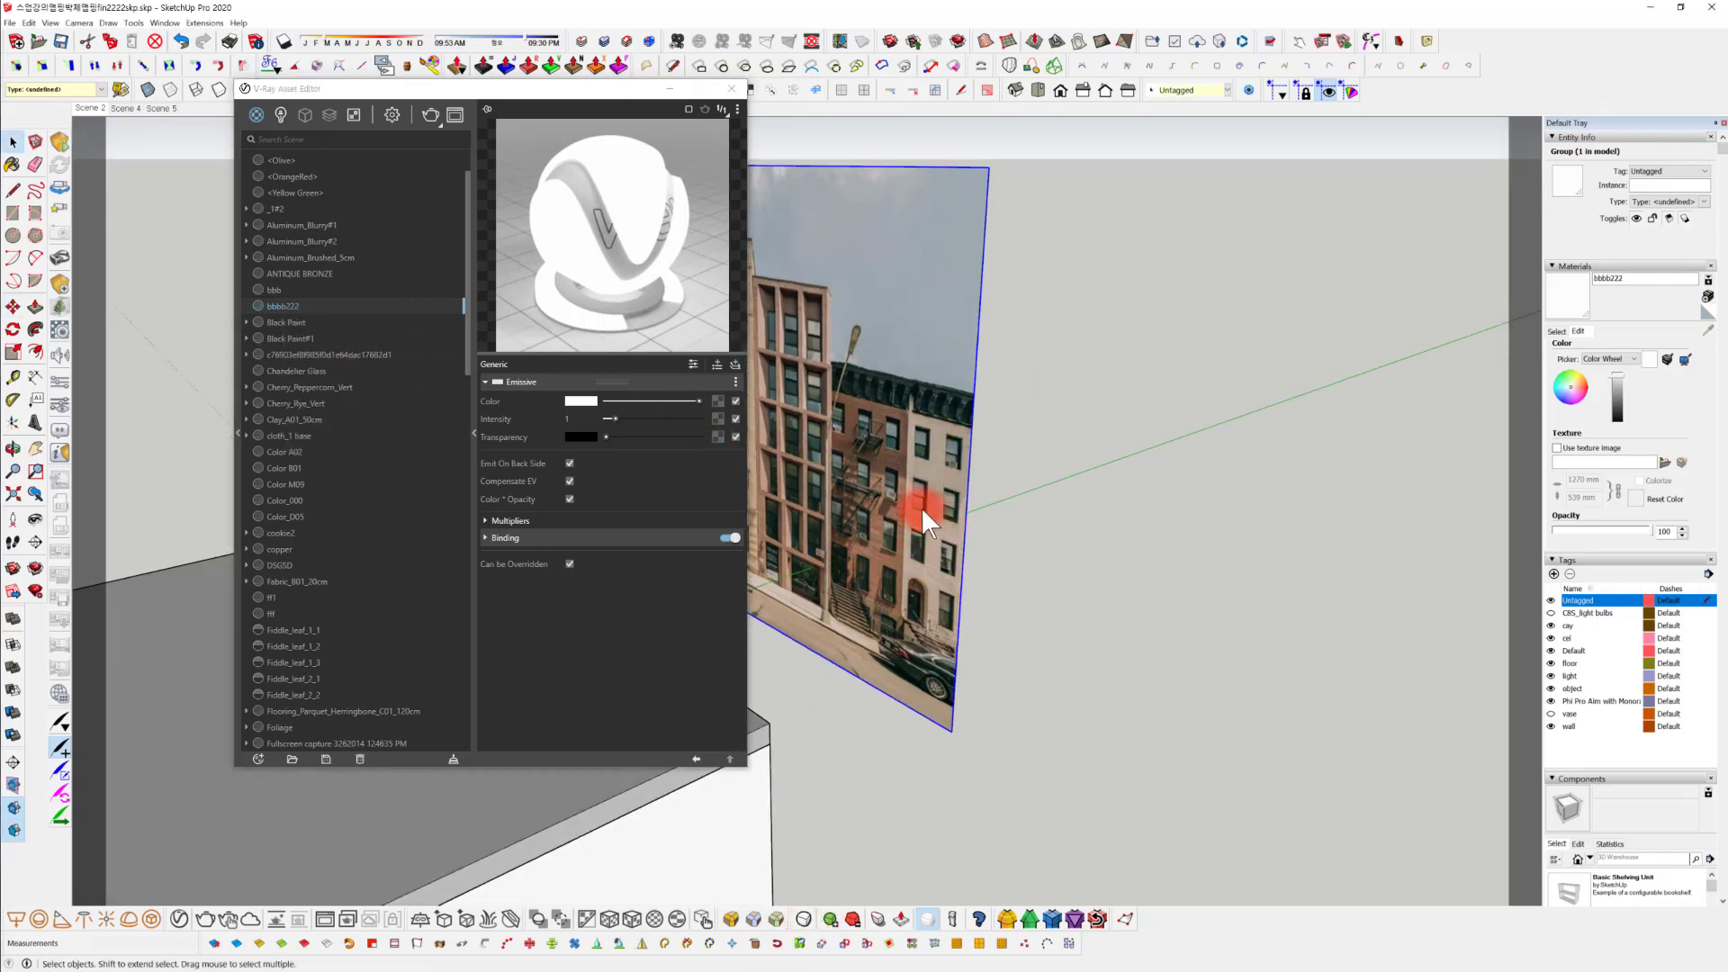
left_click(919, 505)
double_click(919, 504)
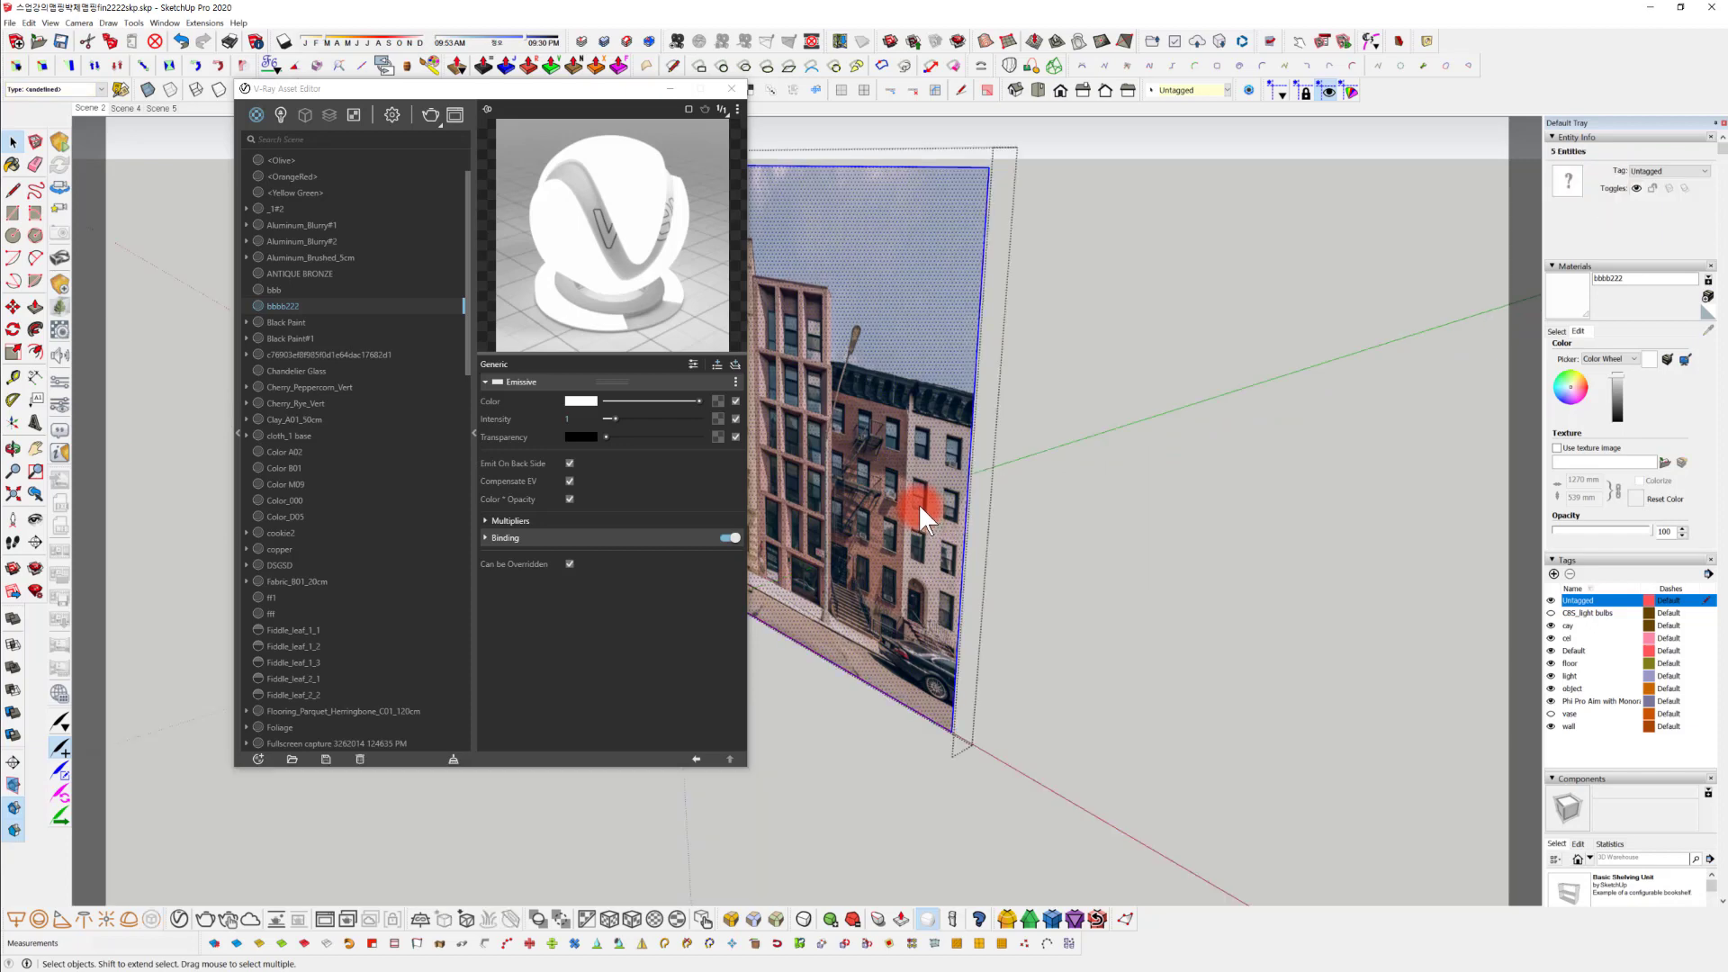
right_click(275, 306)
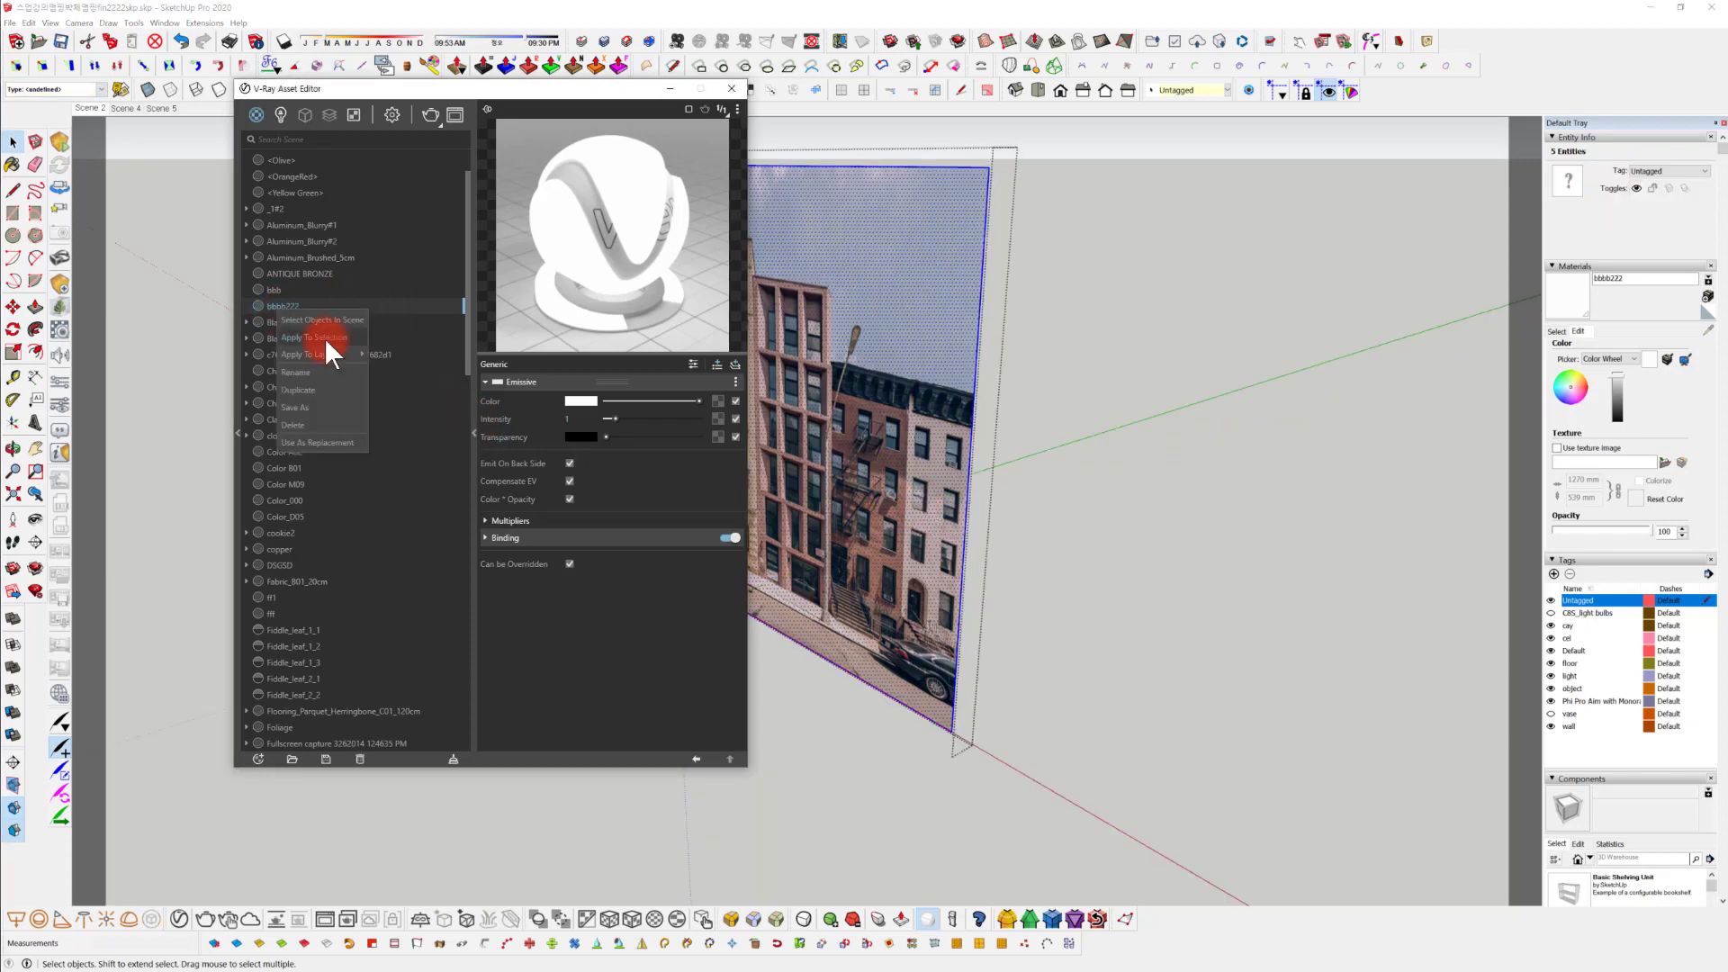
left_click(326, 336)
middle_click_drag(1022, 294, 725, 494)
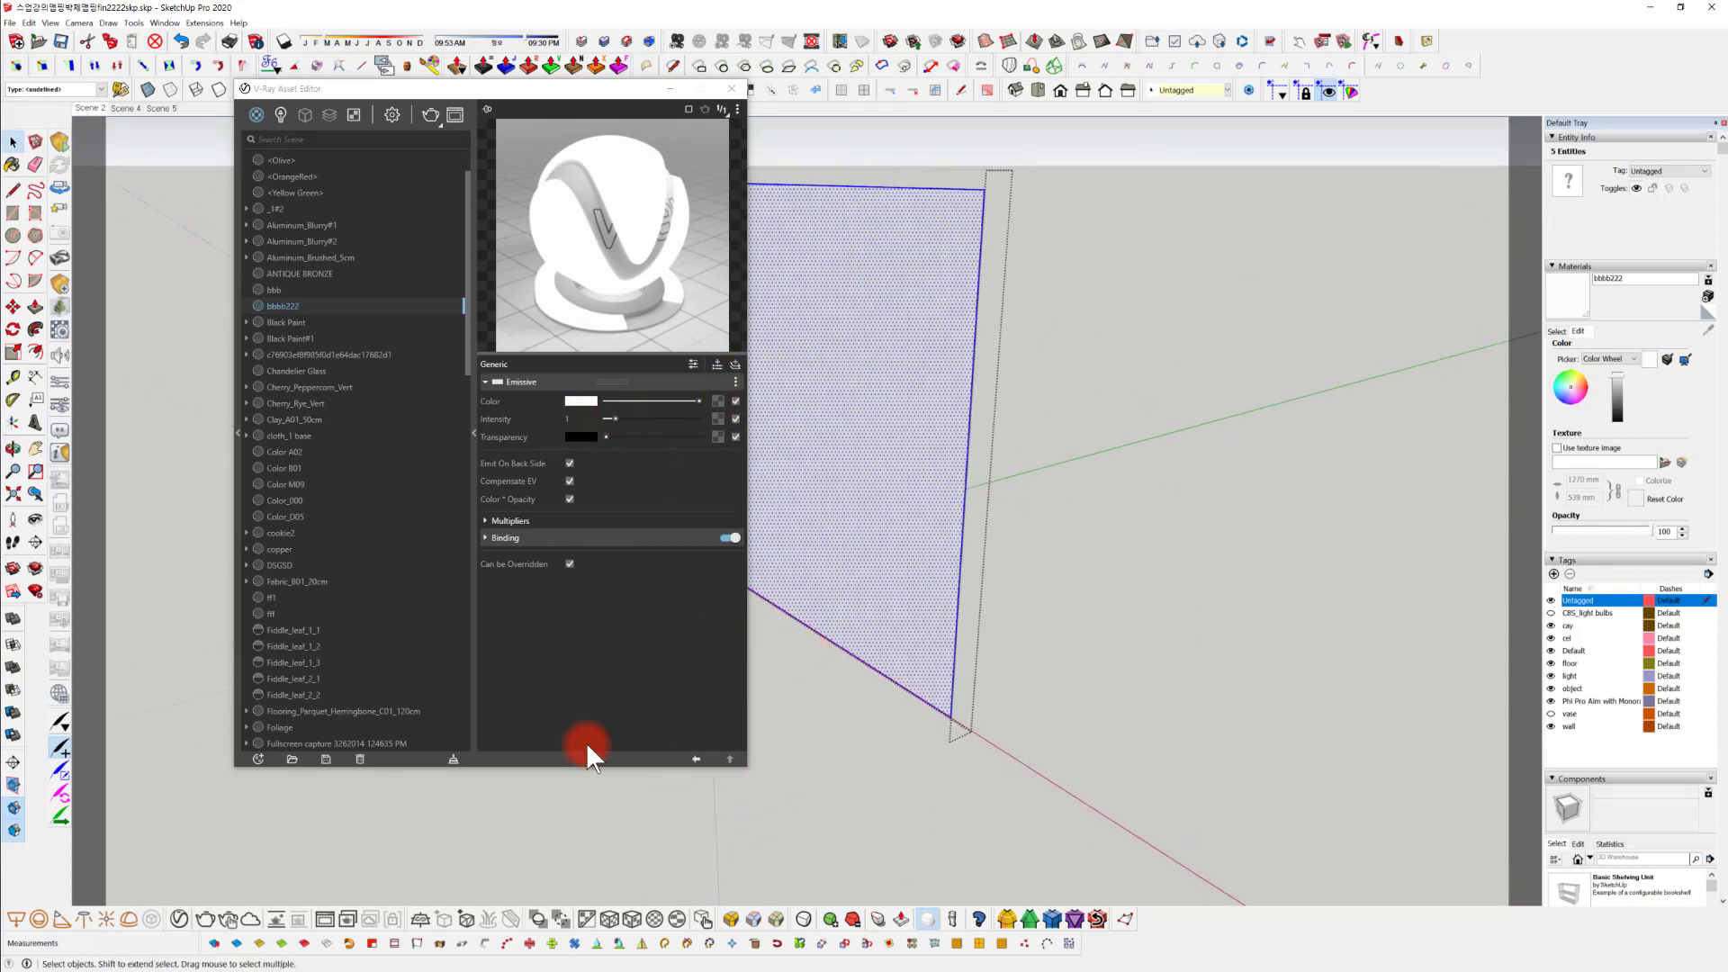
middle_click_drag(1100, 607, 1166, 618)
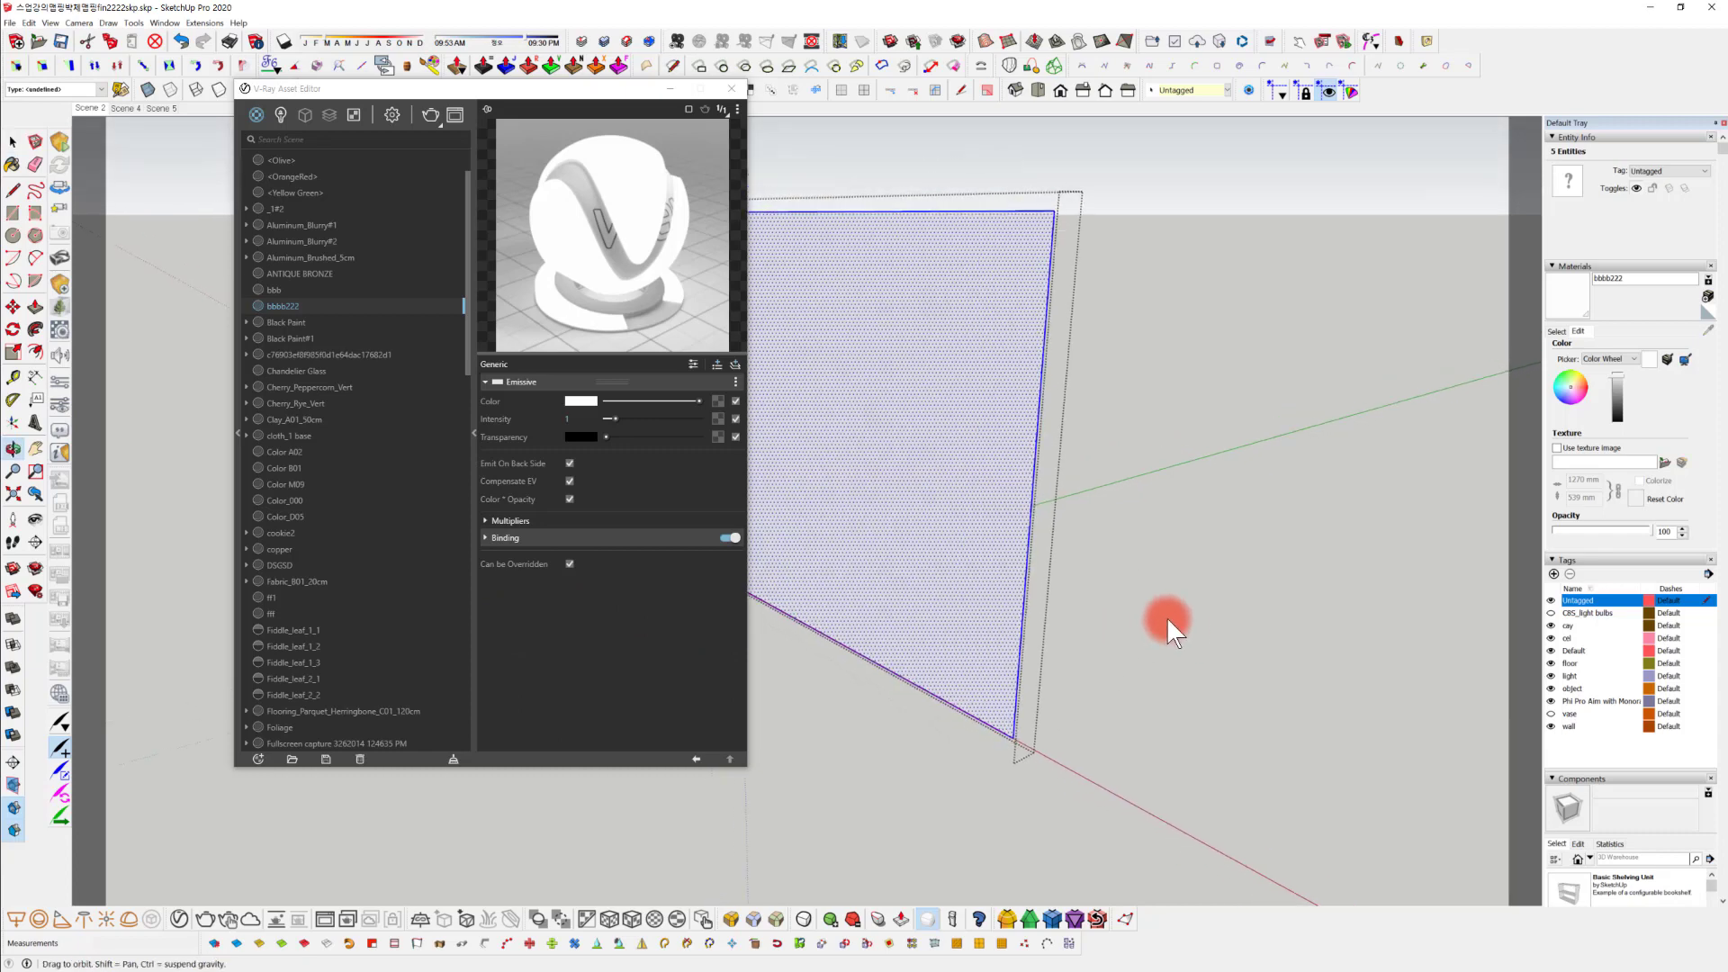
left_click(1166, 618)
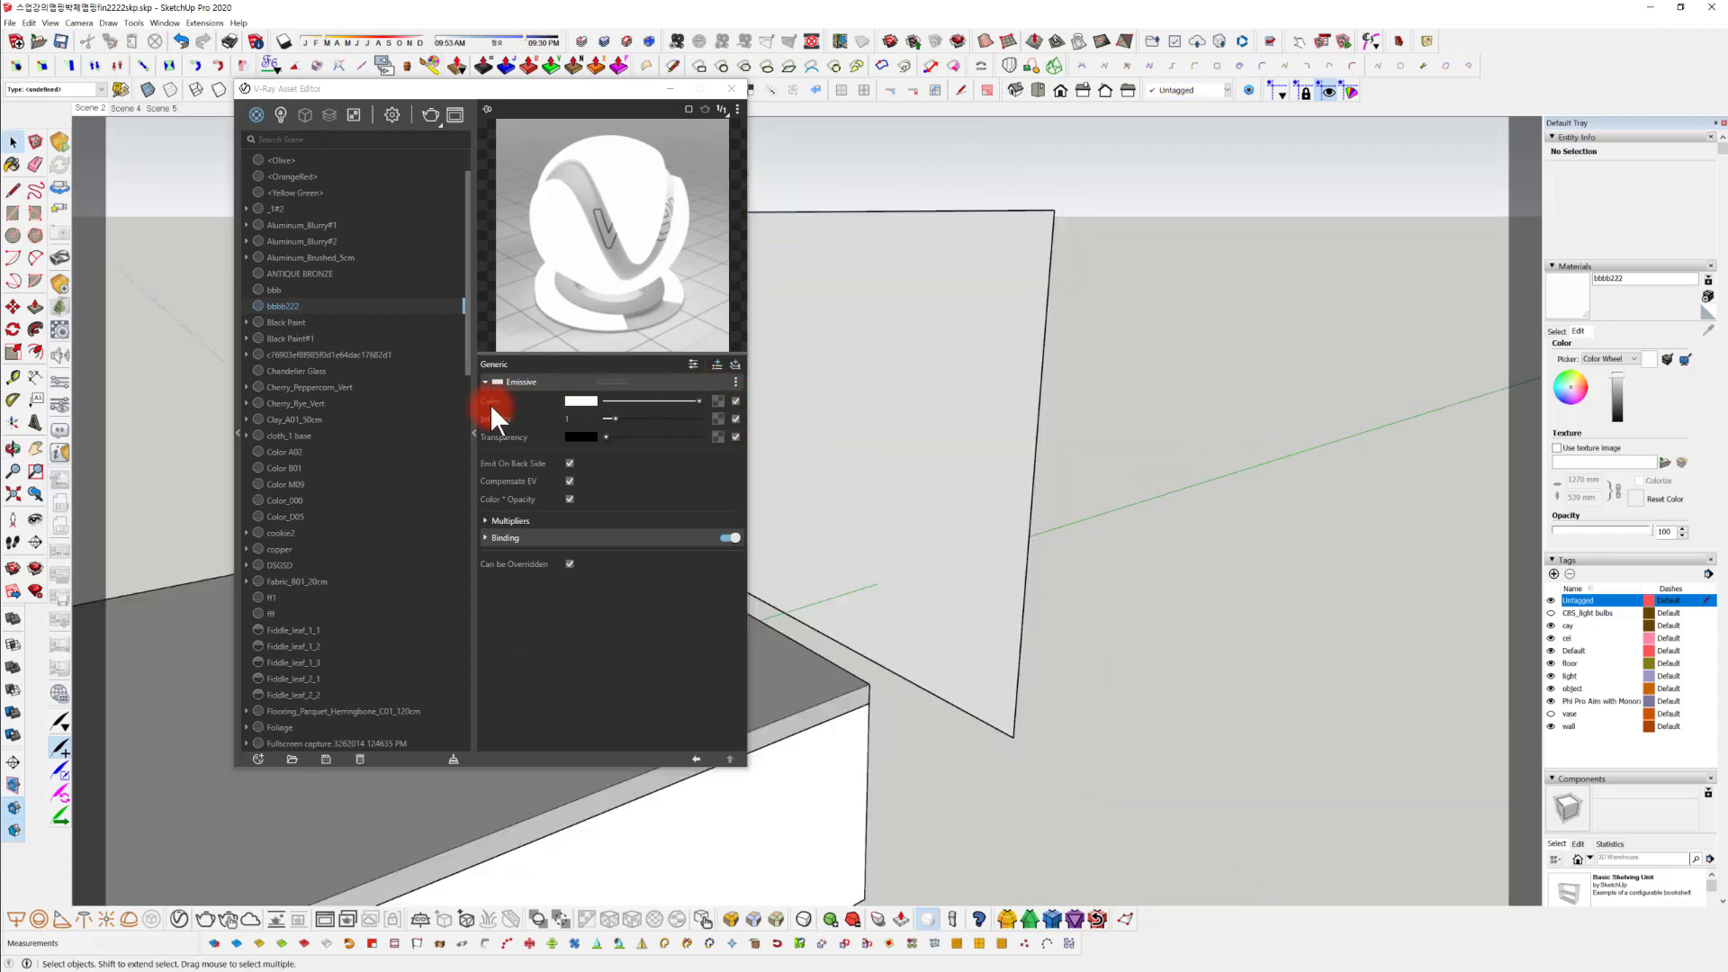
Load the east-harlem-housing building photo as a bitmap in the emissive color of bbbb222 and return to the material settings.
left_click(719, 400)
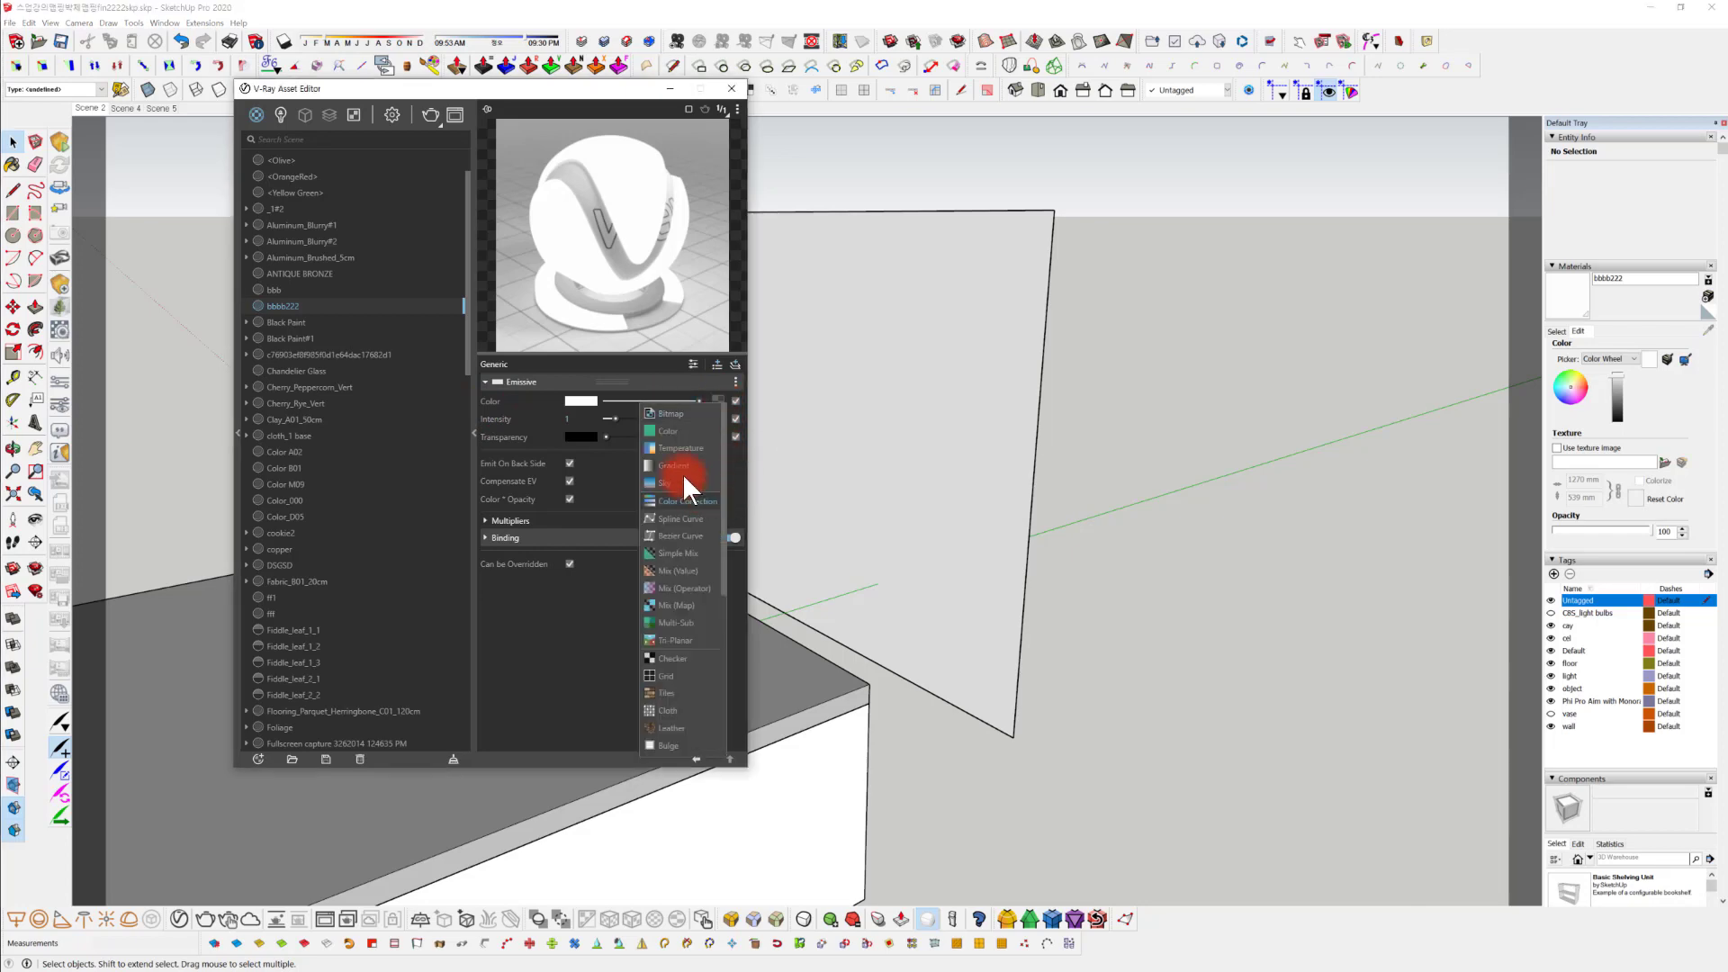
left_click(673, 413)
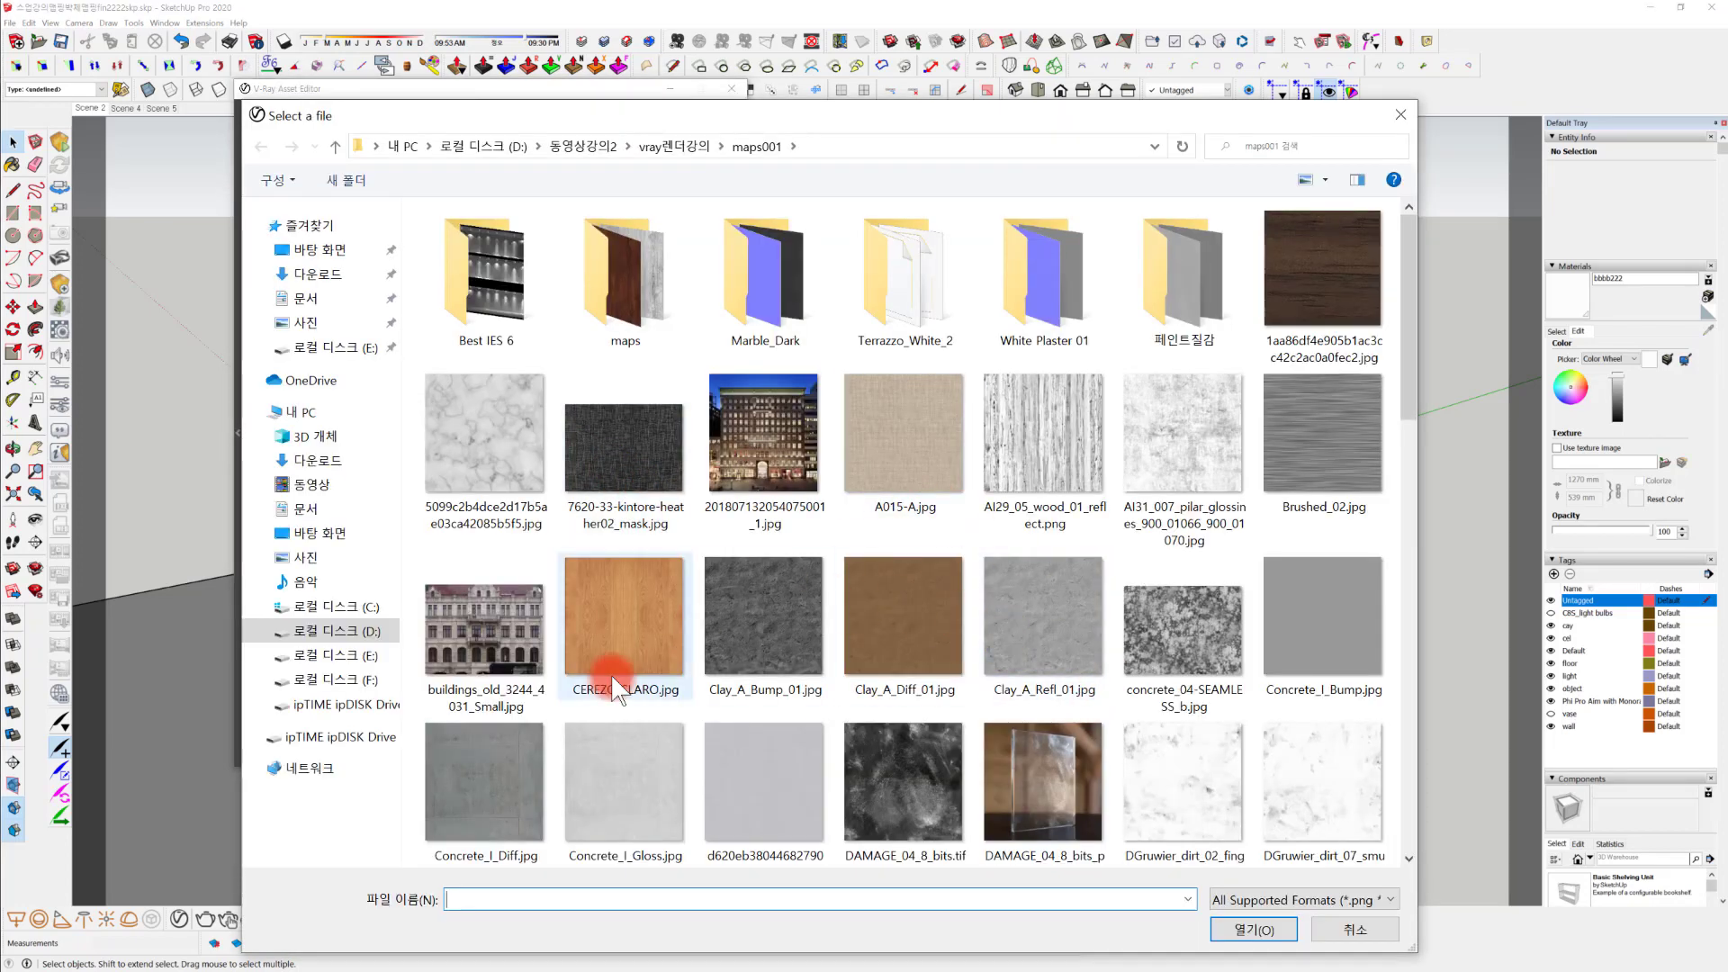
scroll(956, 540, "down", 3)
scroll(967, 558, "up", 1)
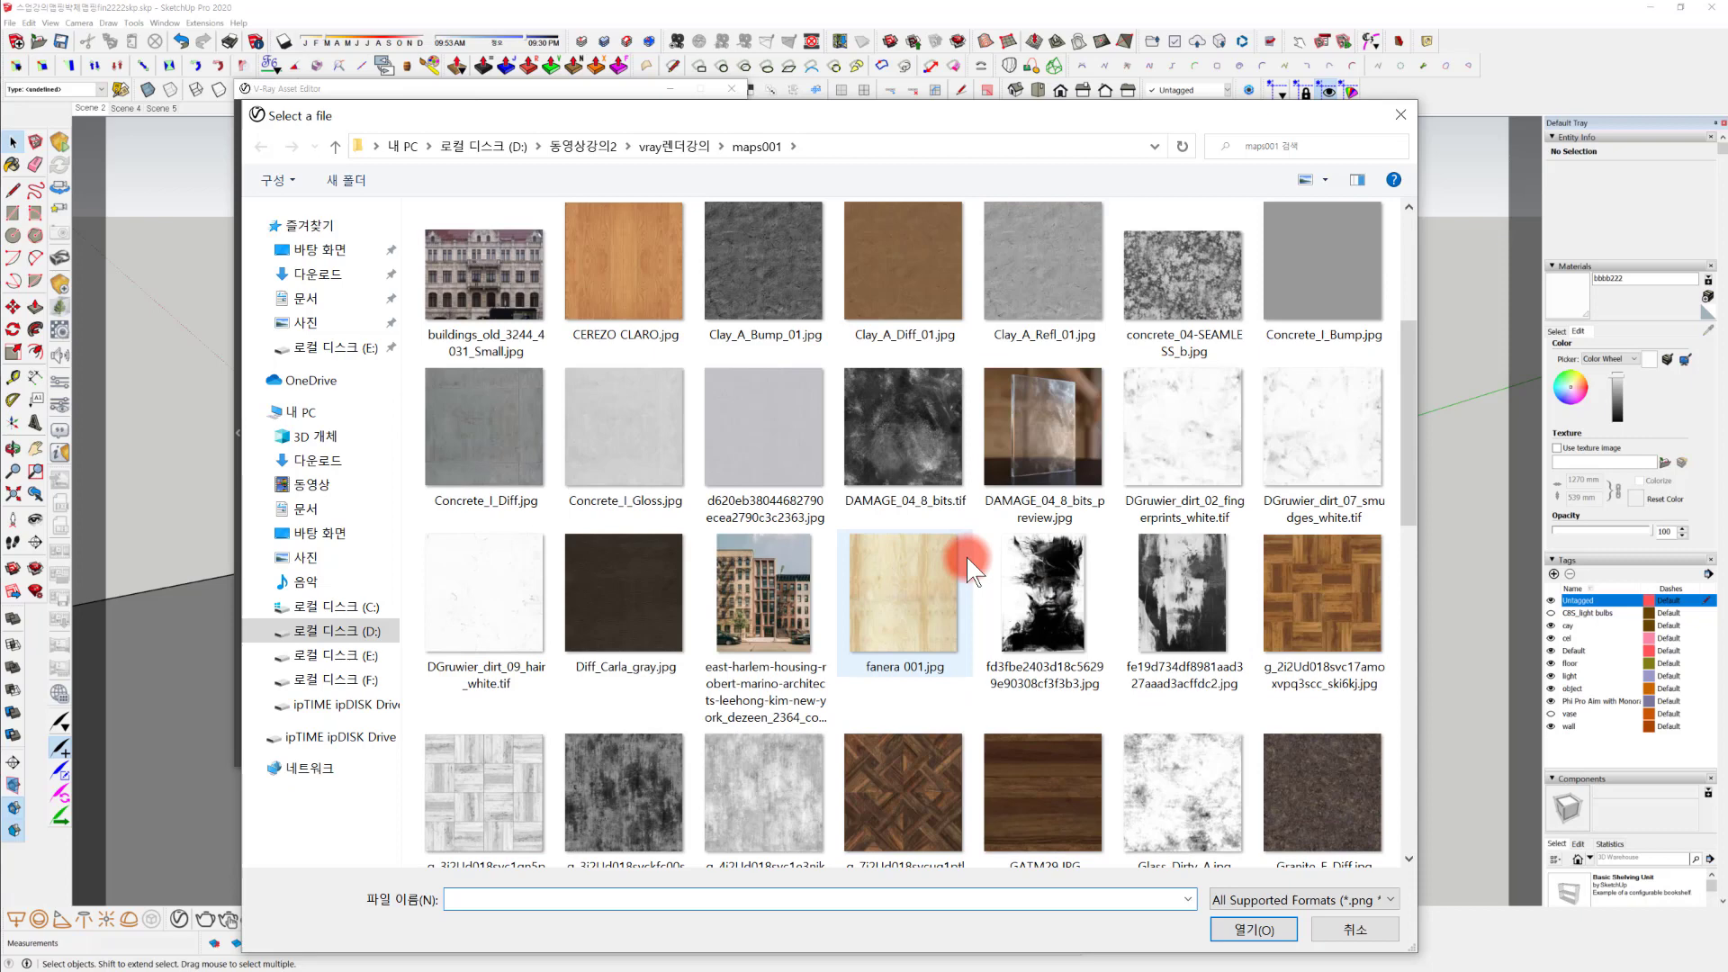
left_click(783, 610)
left_click(1268, 928)
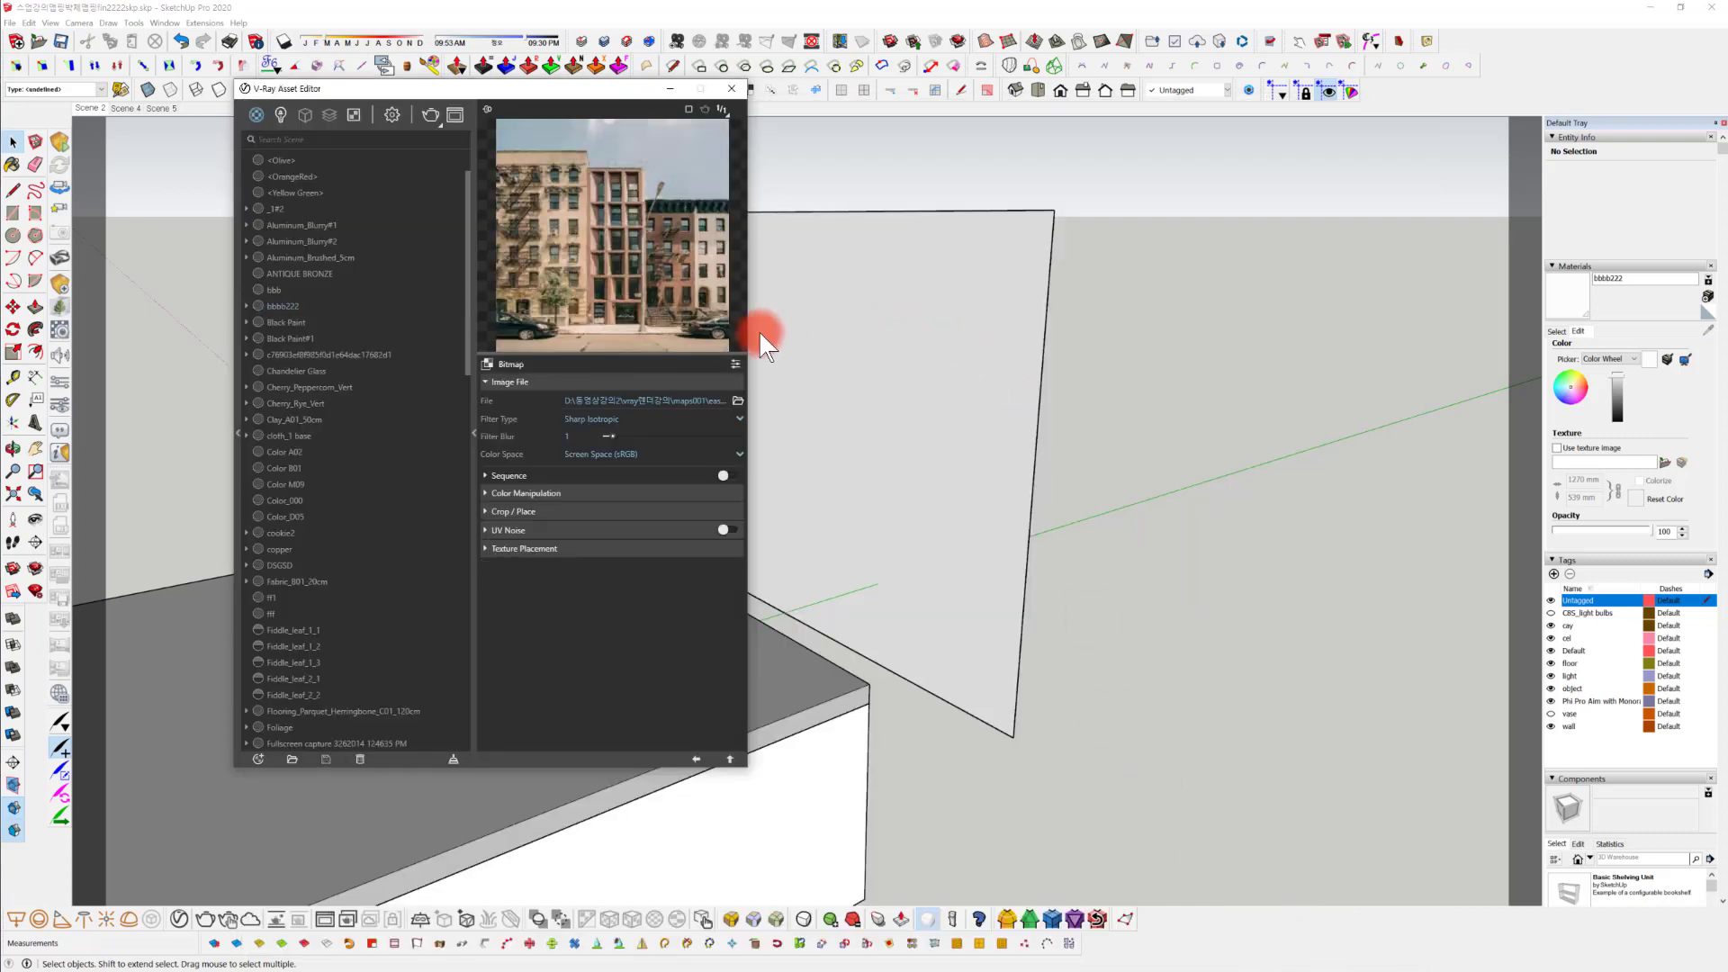
left_click(696, 759)
middle_click_drag(1067, 541, 1023, 558)
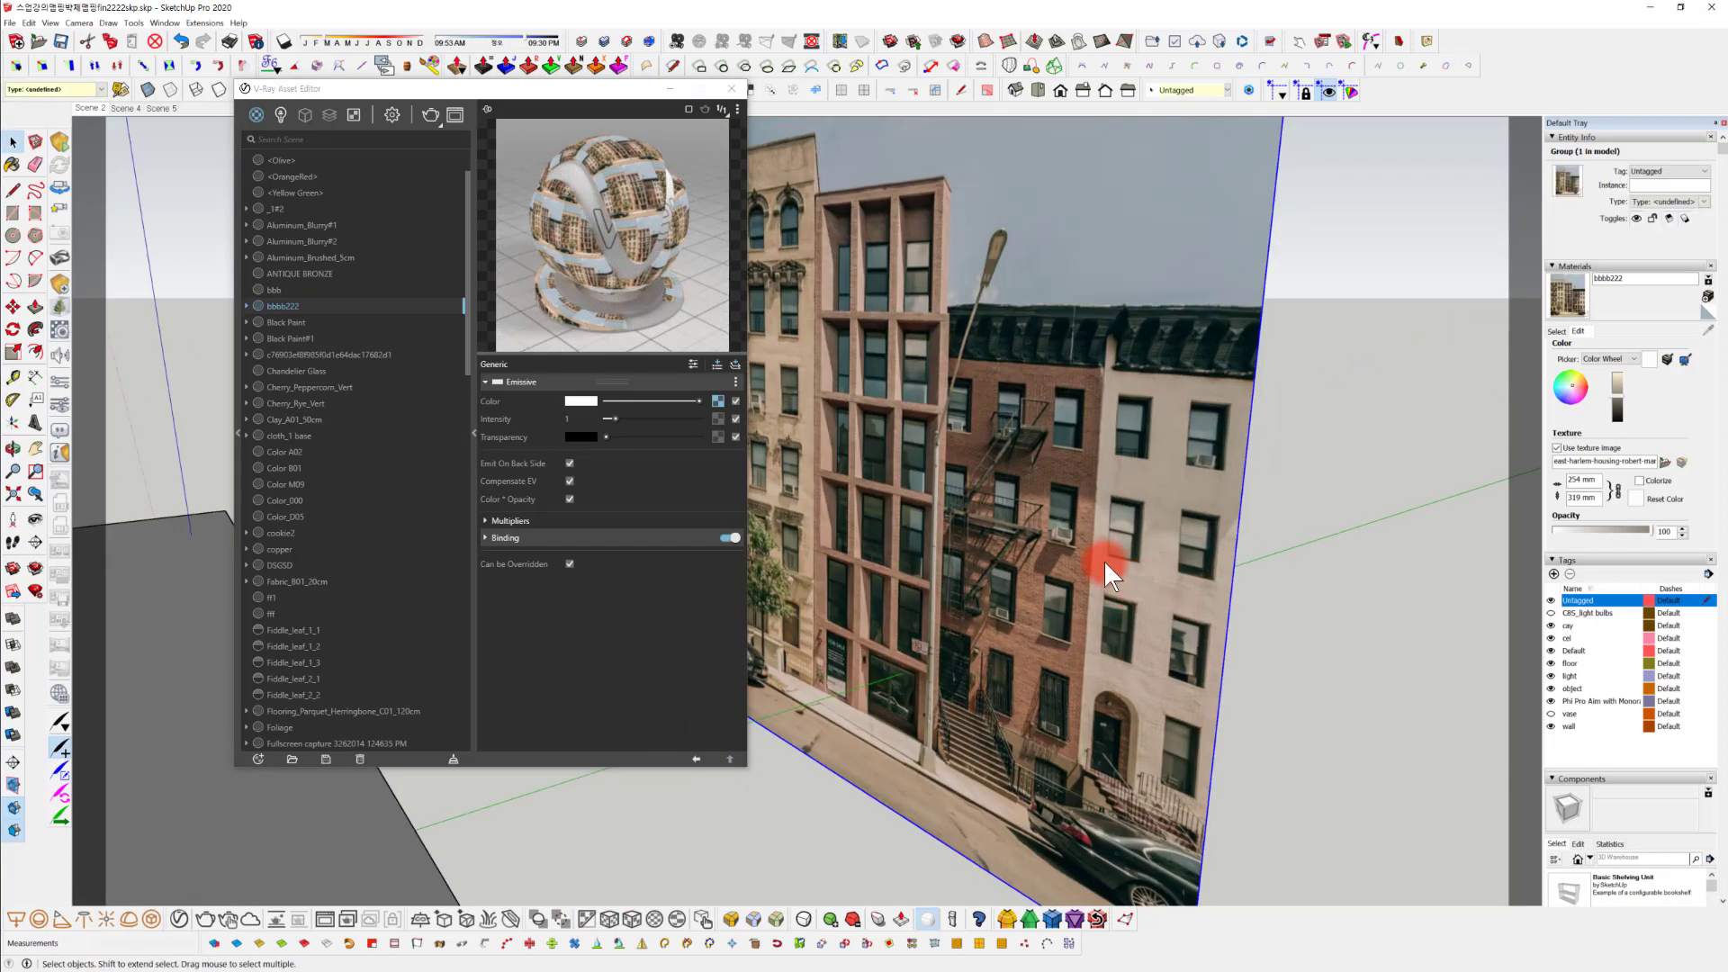
middle_click_drag(1103, 560, 930, 725)
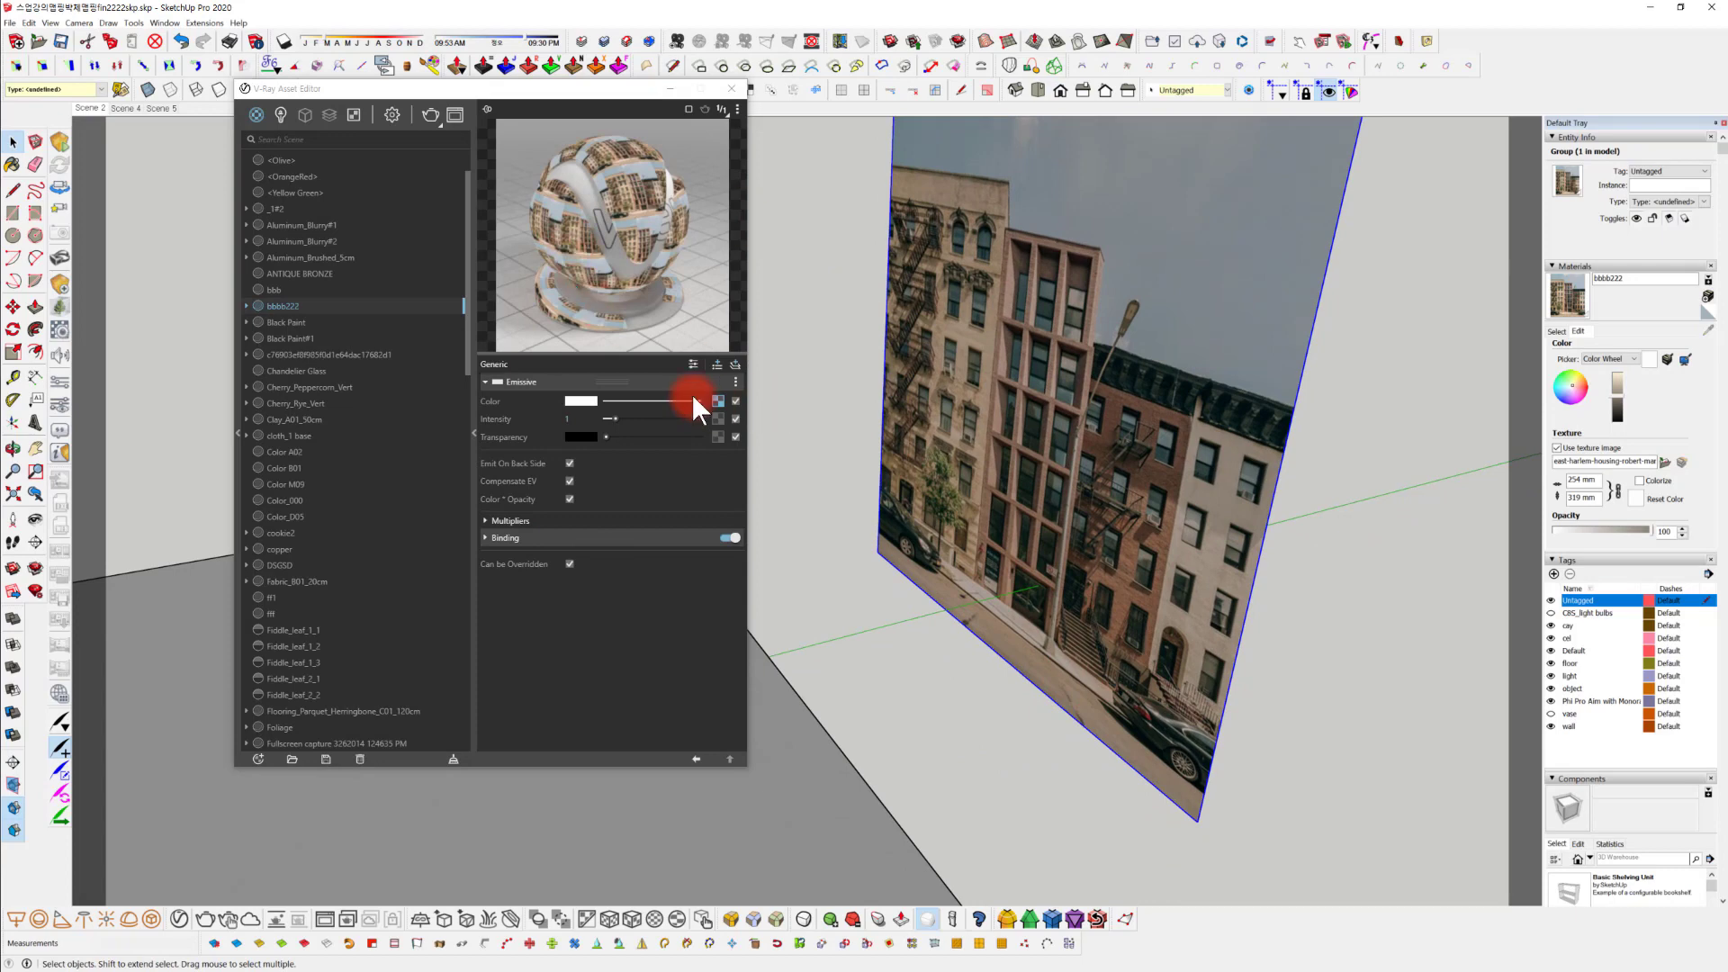
Try emissive intensities of 10, 1 and 0.8 on bbbb222, and set the intensity back to 1.
left_click(583, 412)
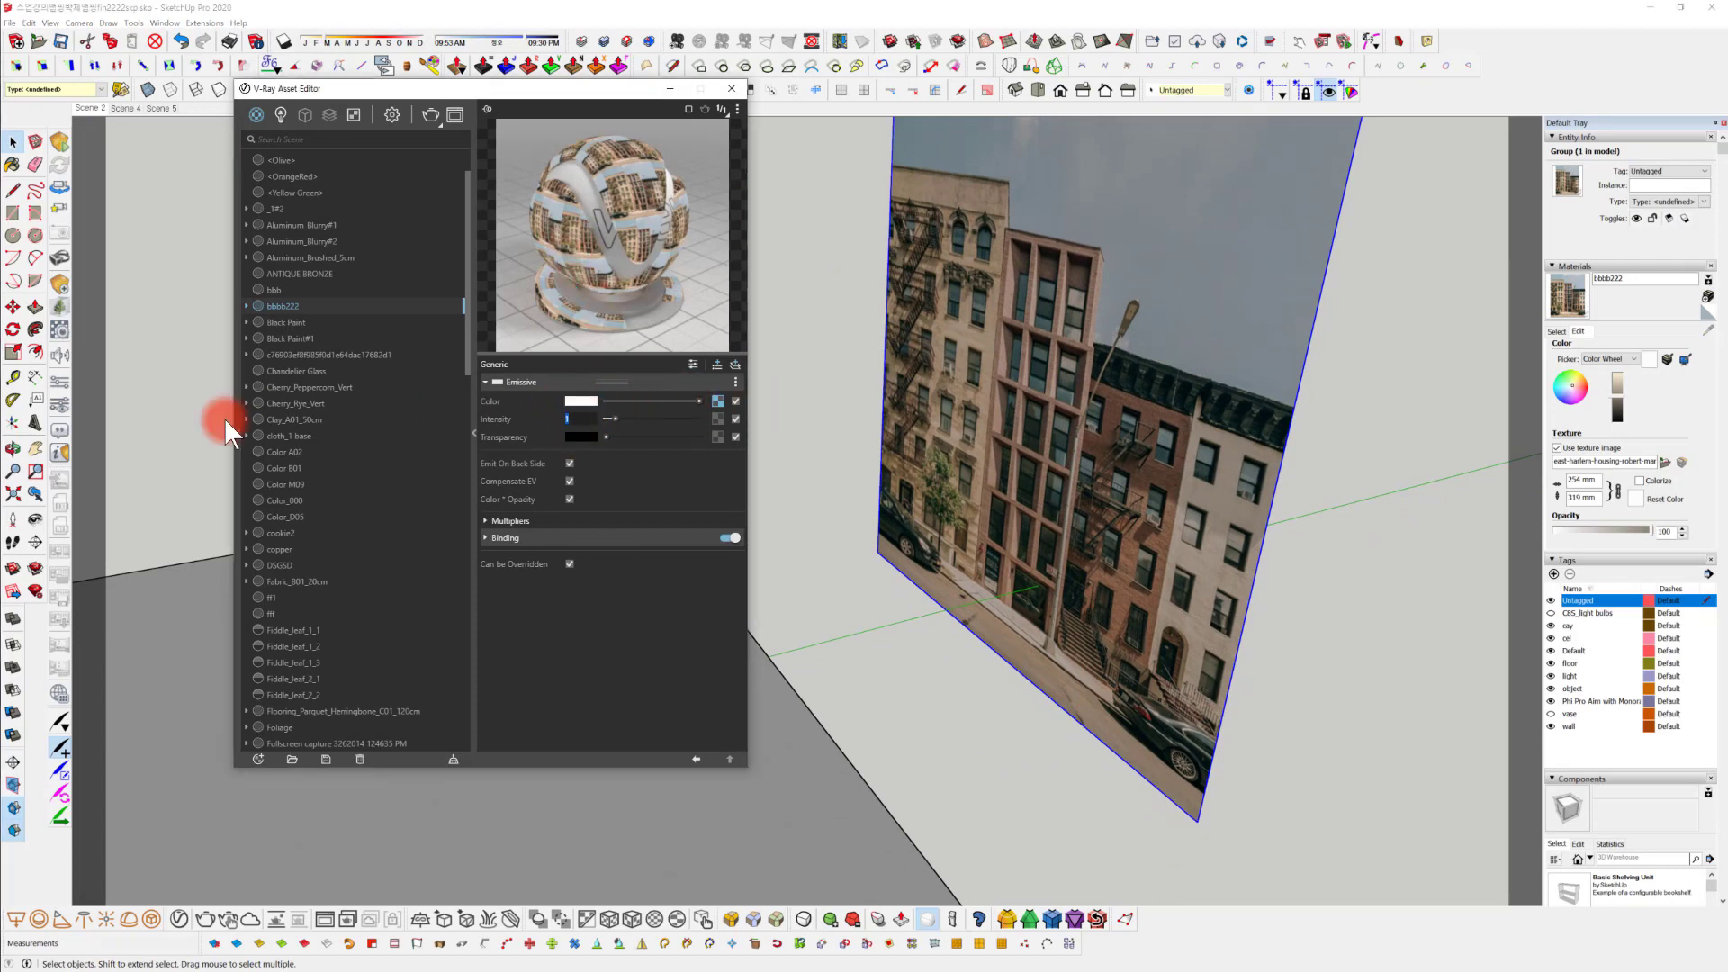
key("Return")
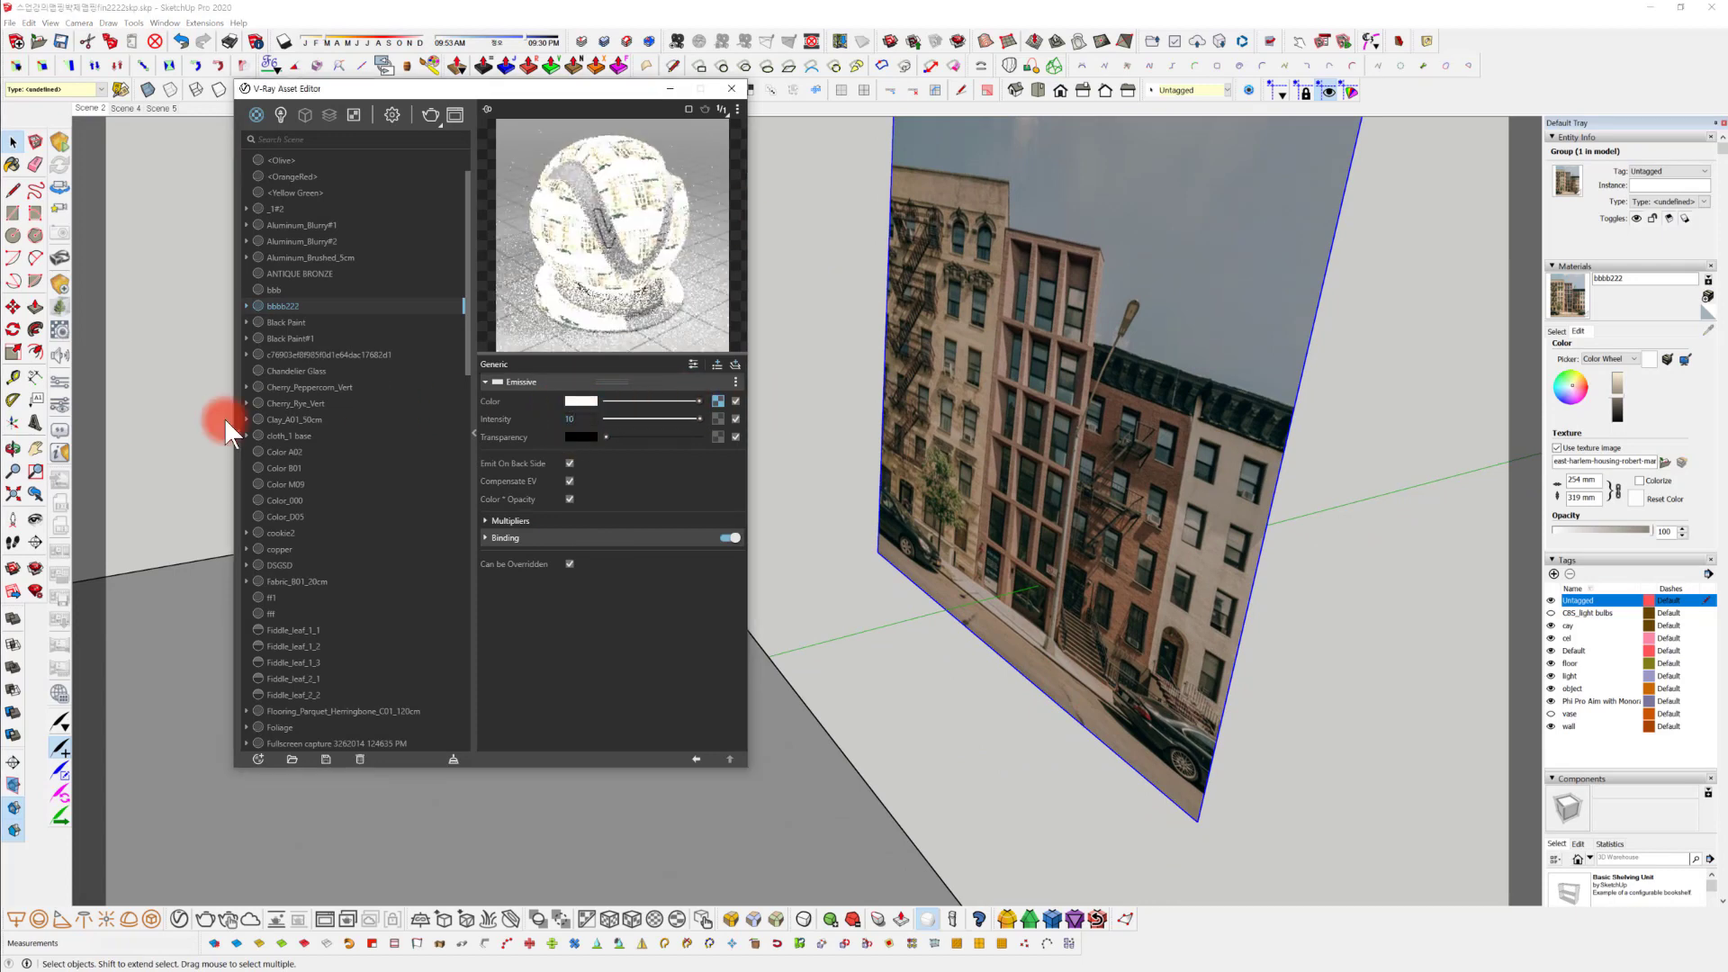
left_click(583, 414)
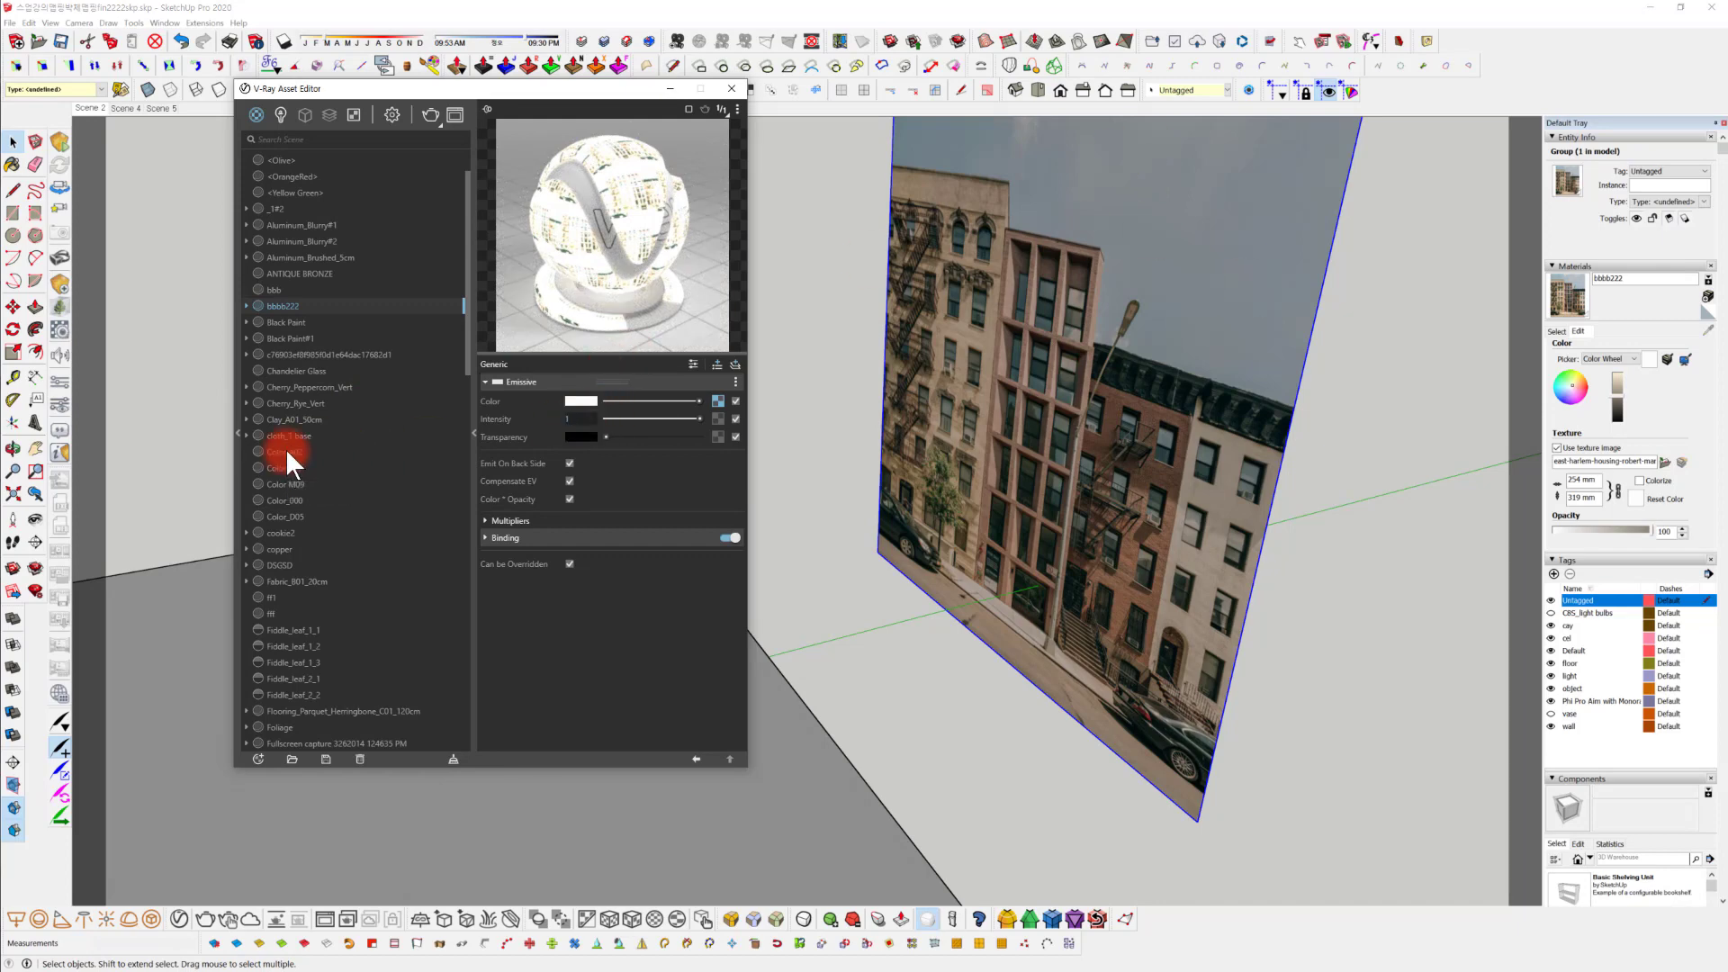
key("Return")
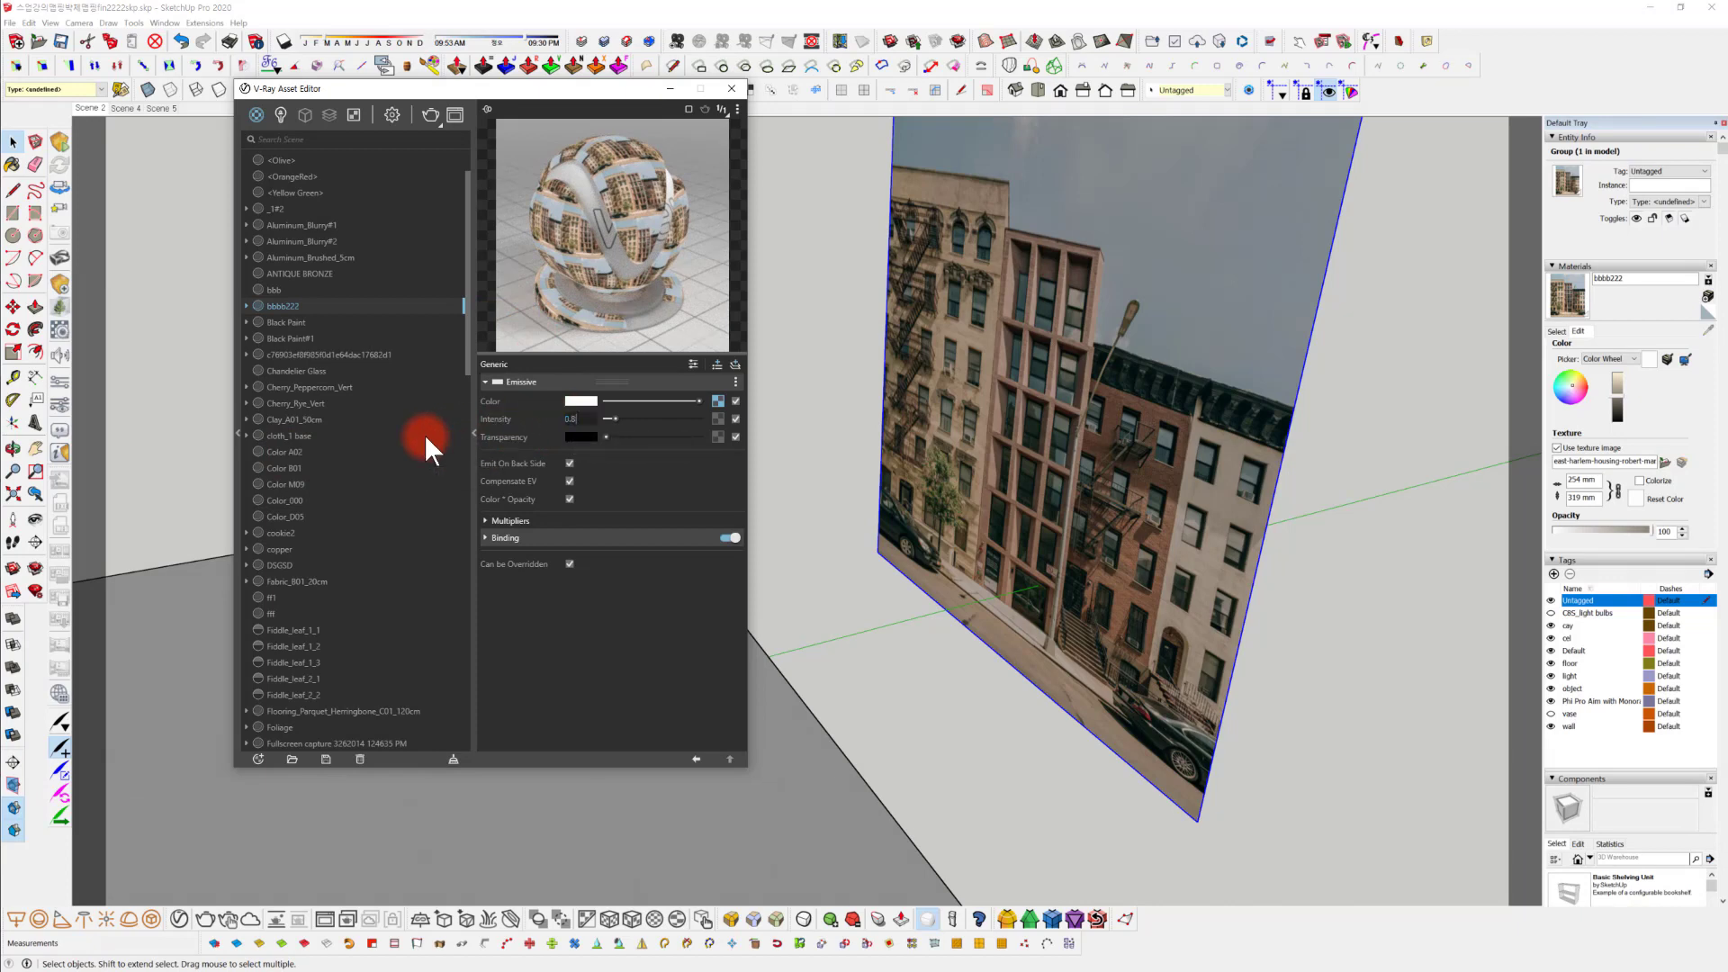
type("0.8")
key("Return")
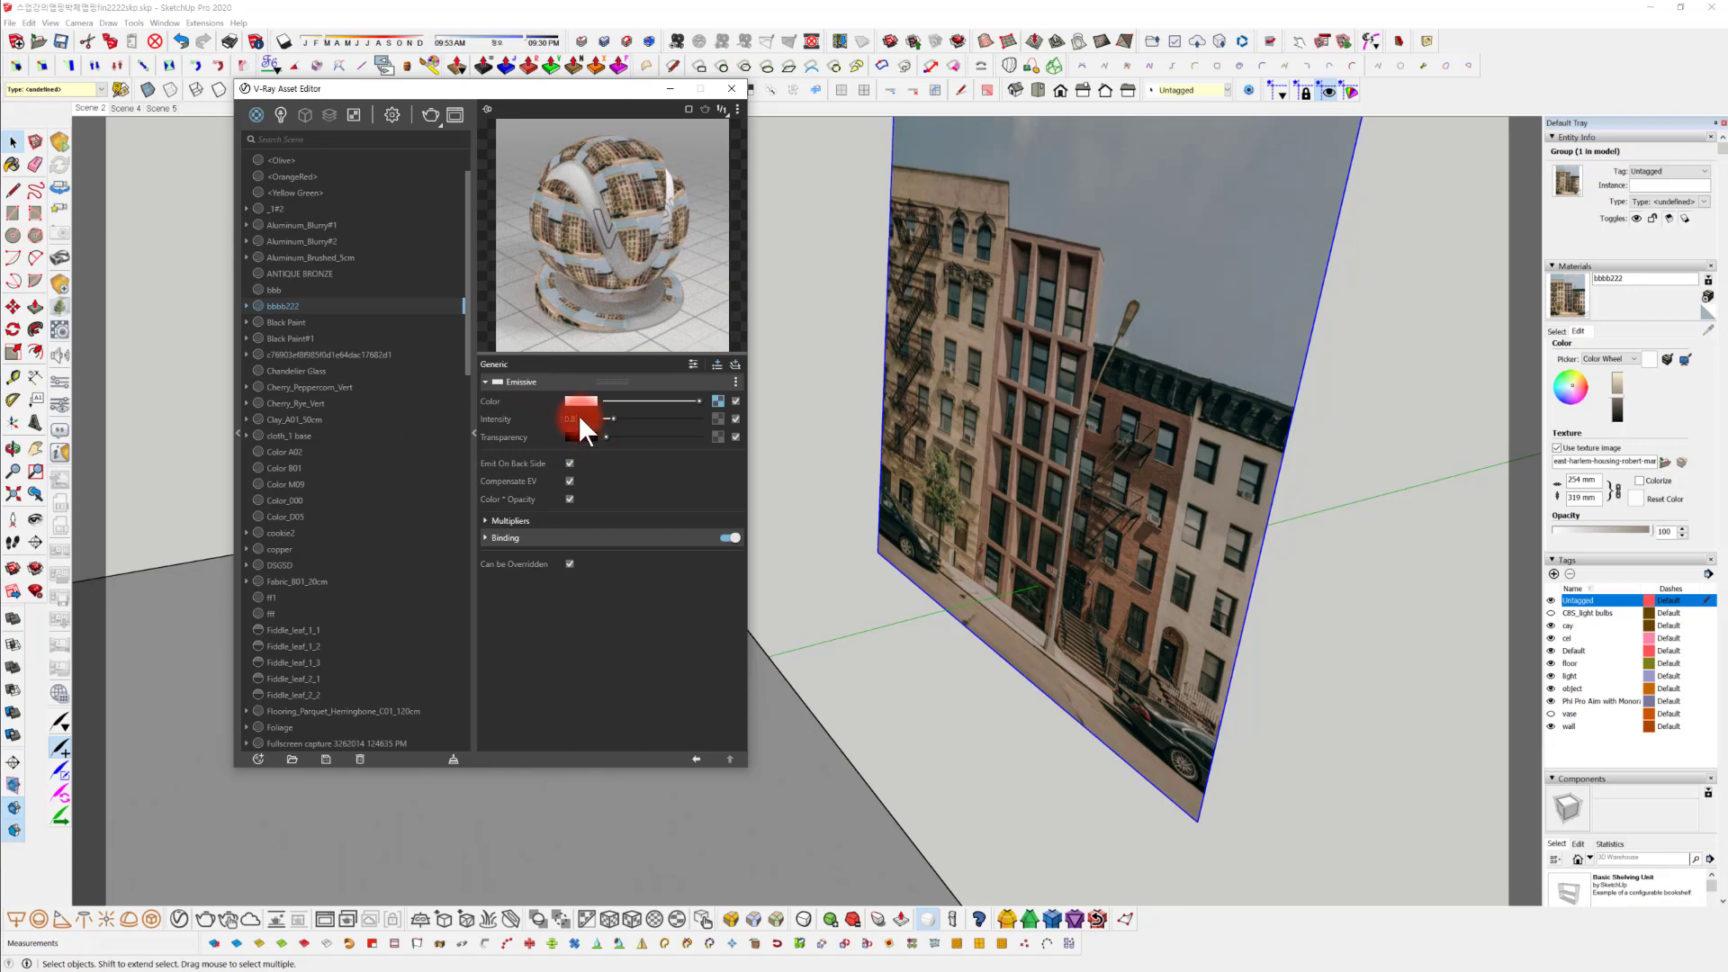
type("1")
key("Return")
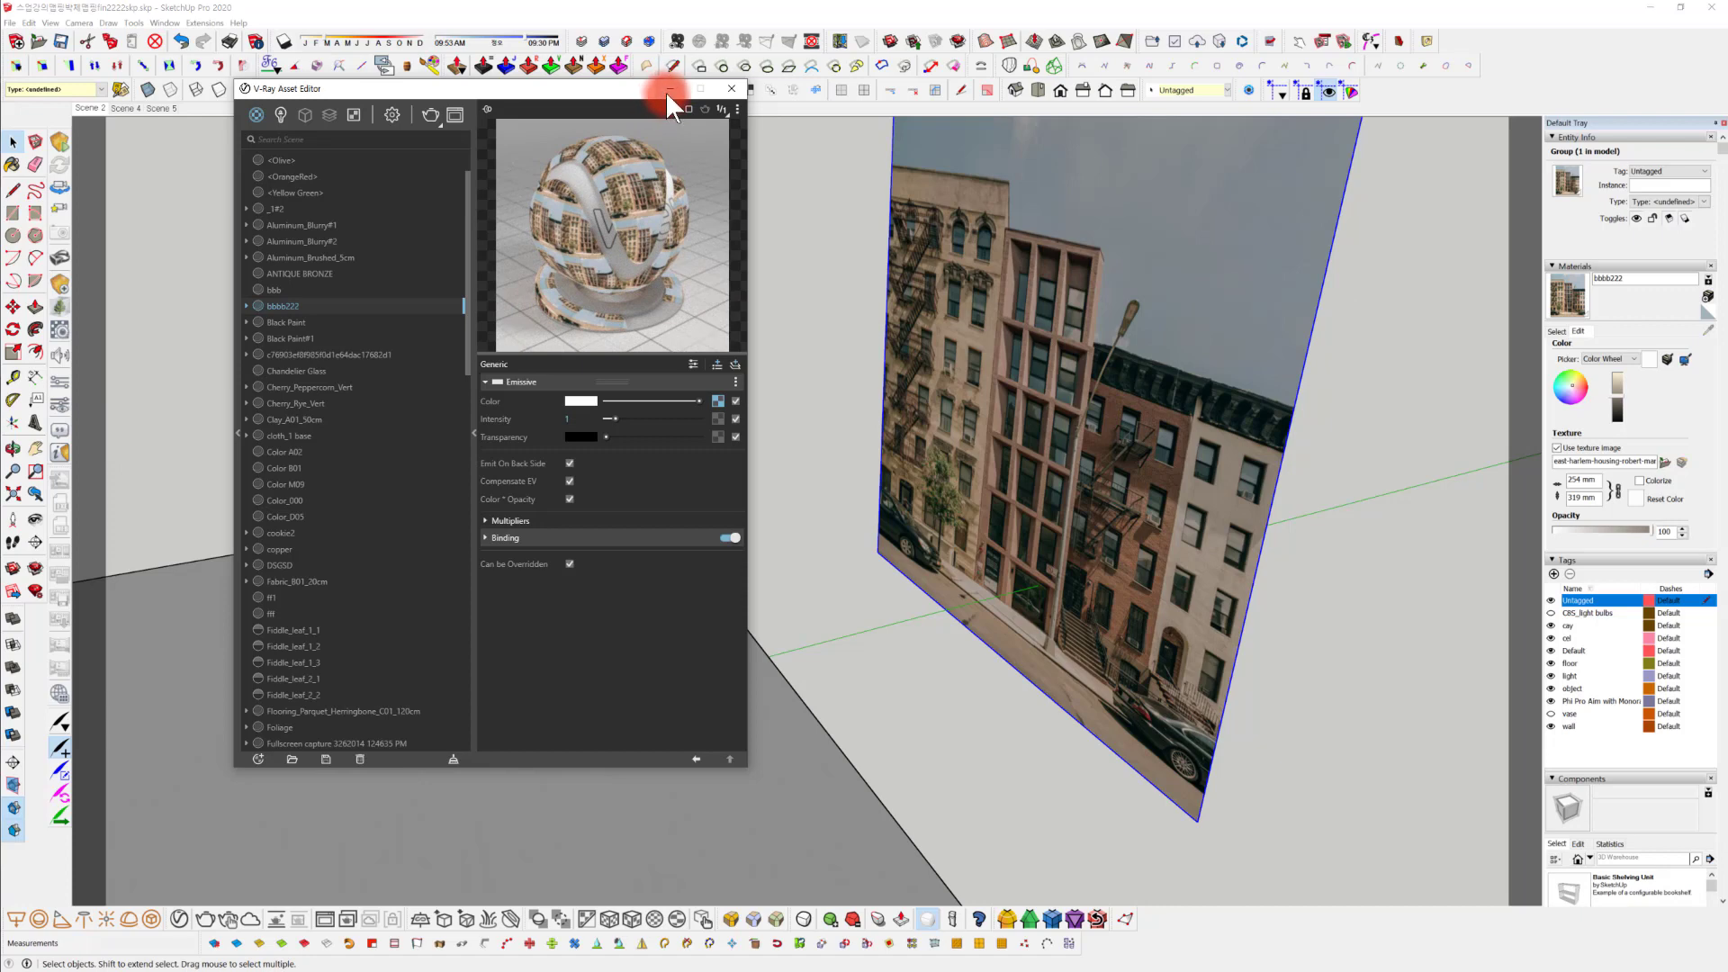
Restore the Scene 2 interior view and start an interactive V-Ray render from the Asset Editor.
left_click(853, 706)
left_click(90, 108)
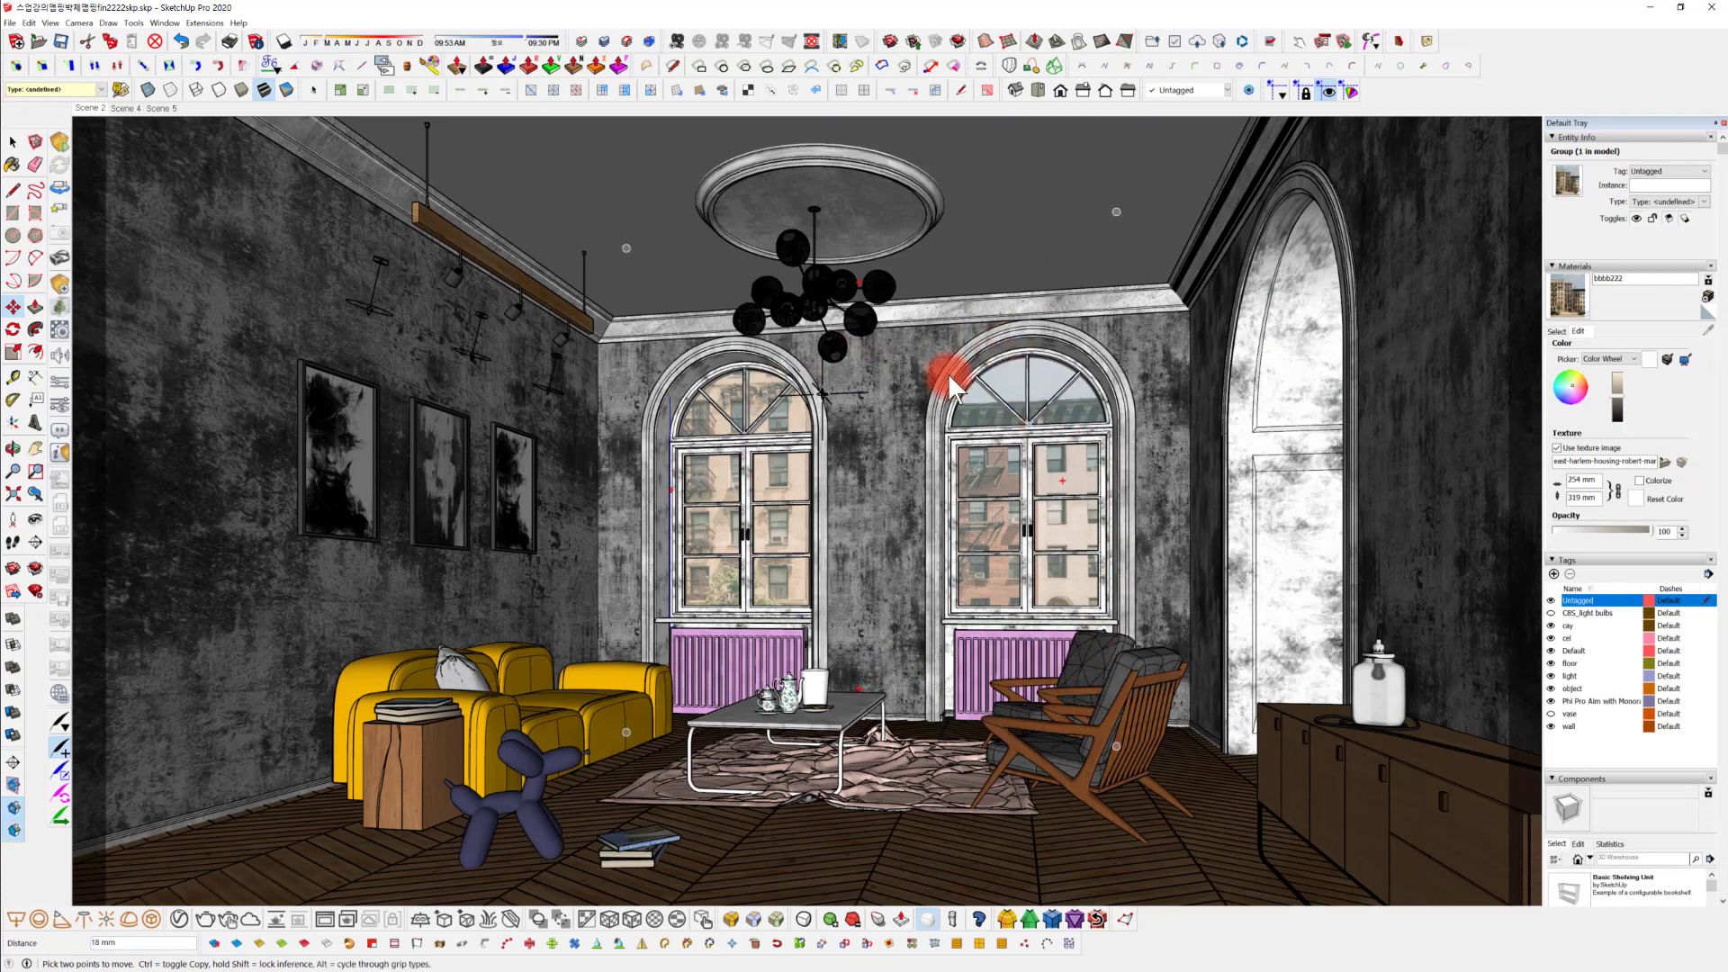
key("space")
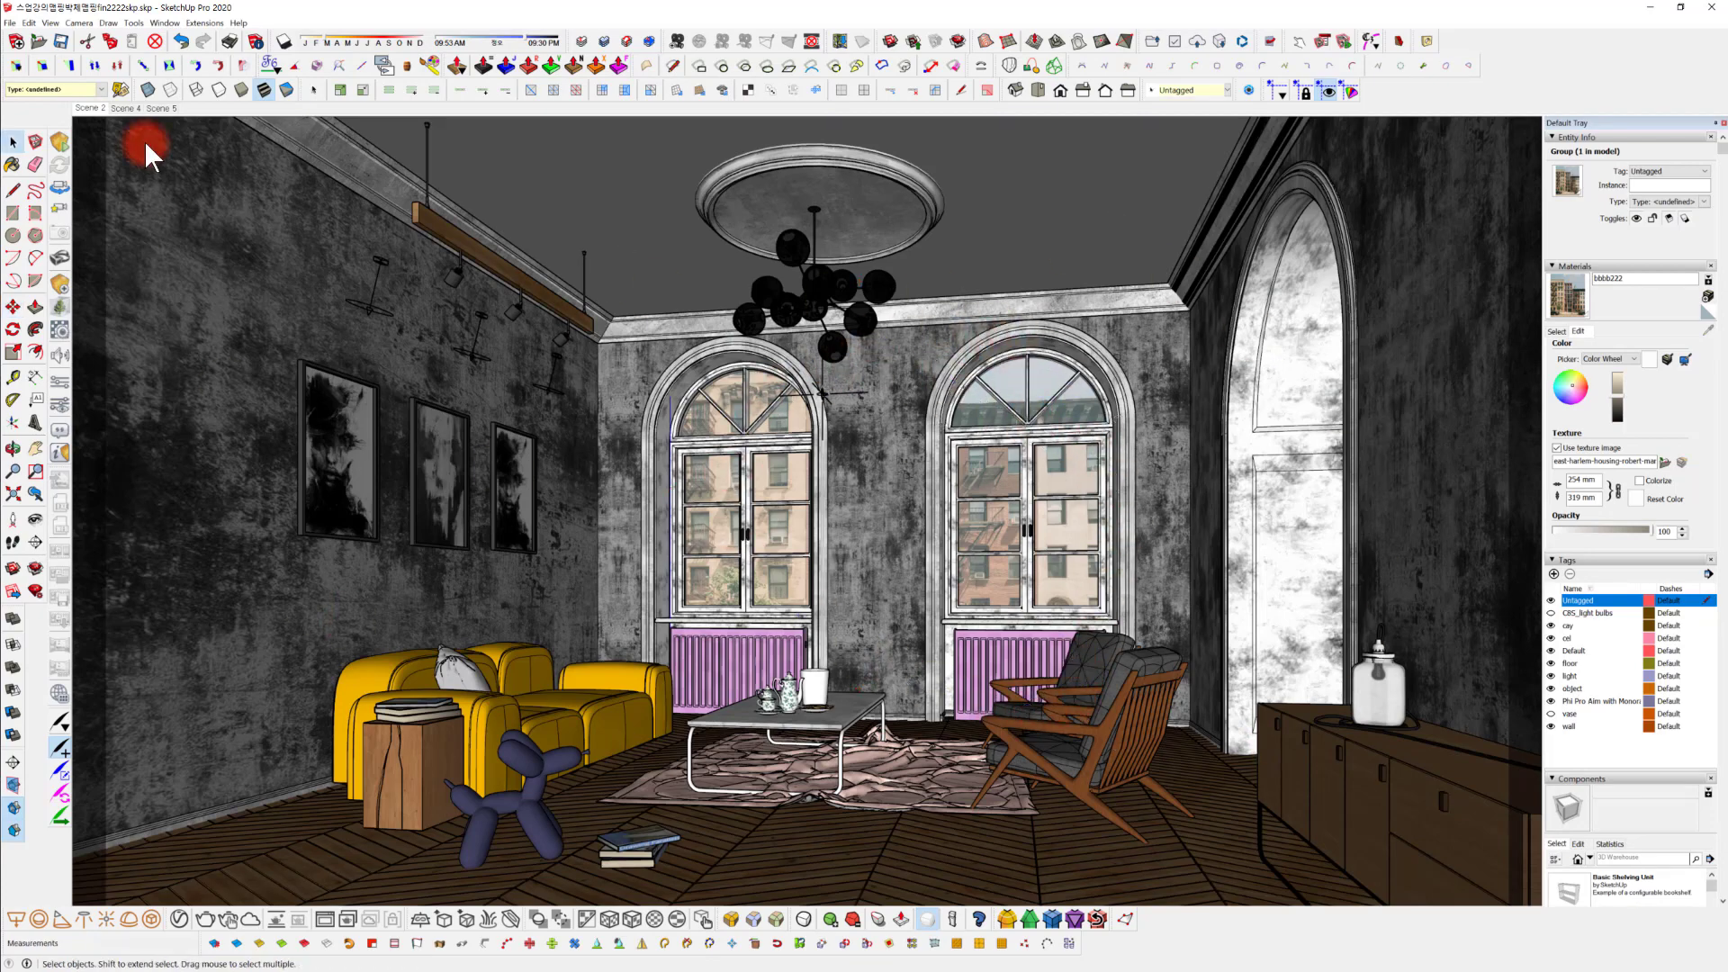
left_click(179, 919)
left_click_drag(1037, 115, 369, 198)
left_click(279, 222)
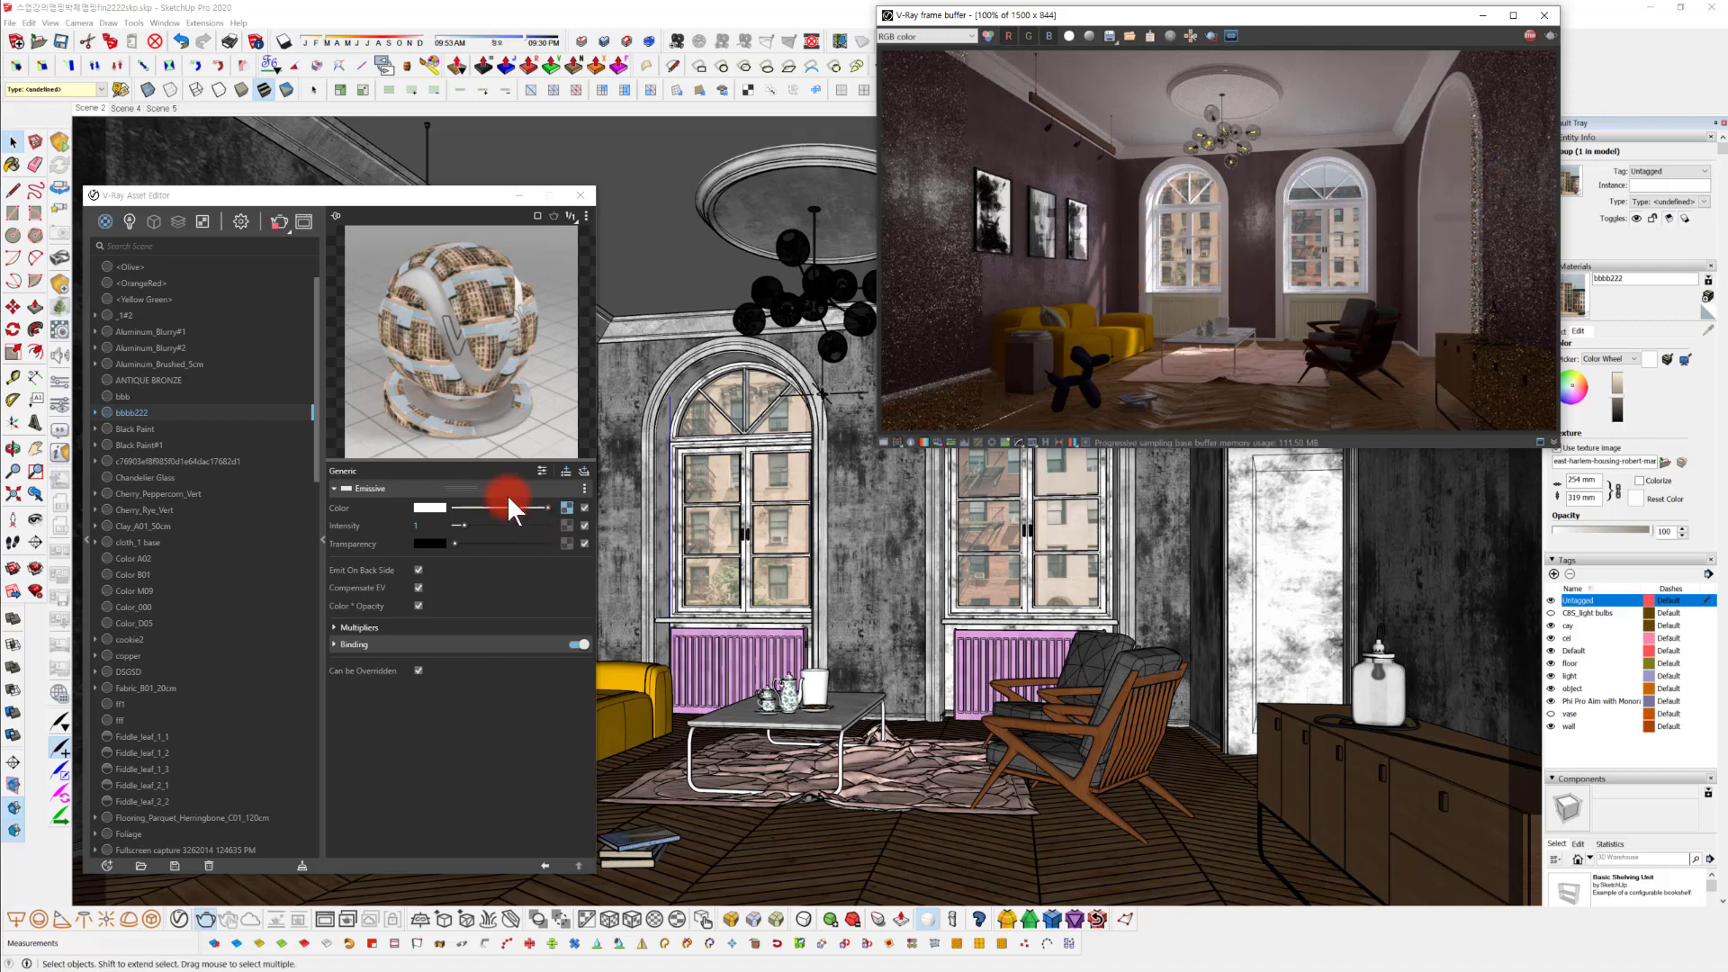
Set the emissive intensity of bbbb222 to 1.5, let the render update, and stop it.
left_click(427, 525)
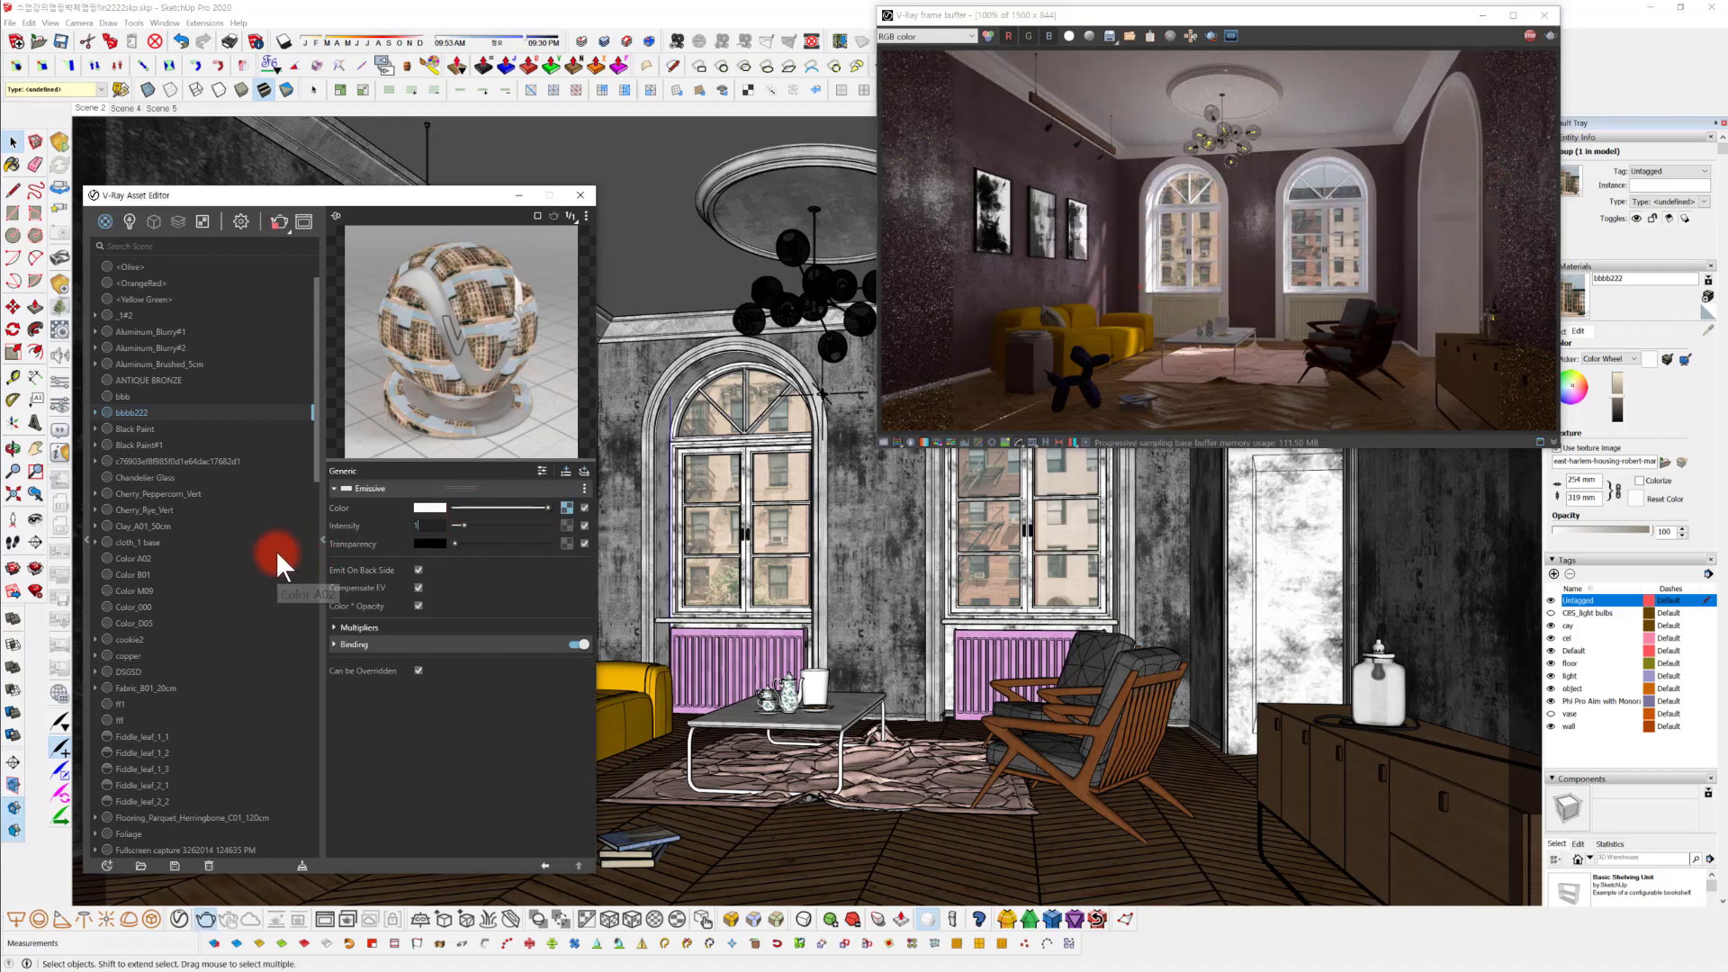
type("1.5")
key("Return")
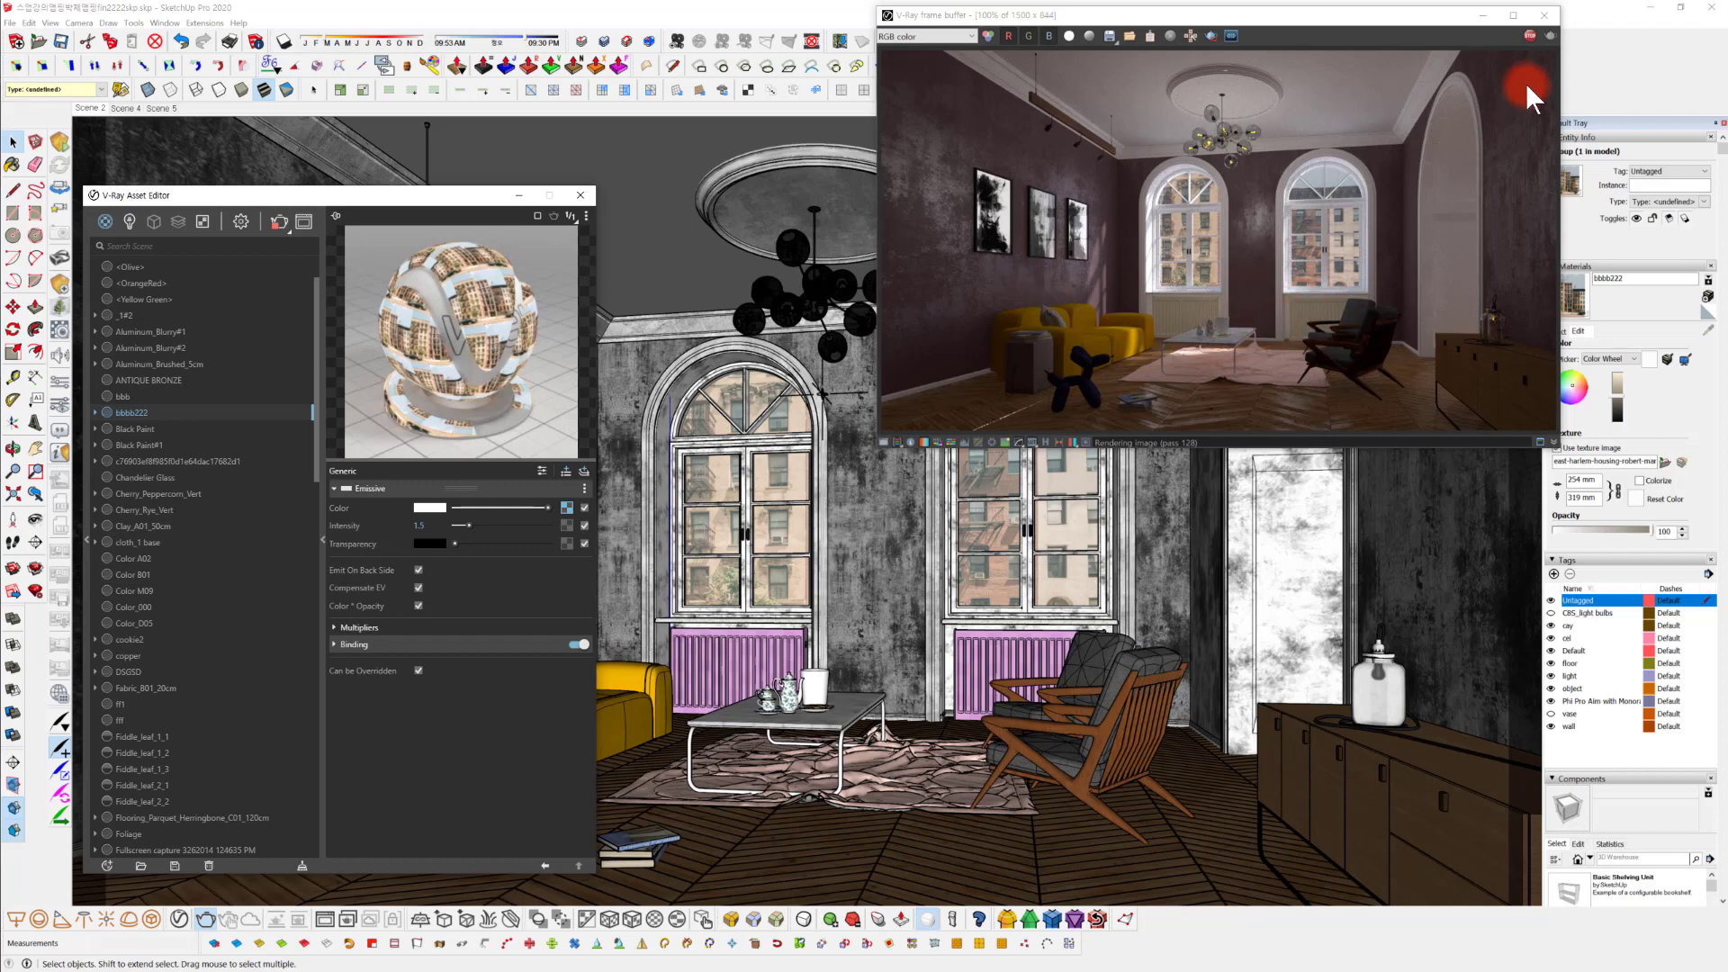
left_click(1530, 34)
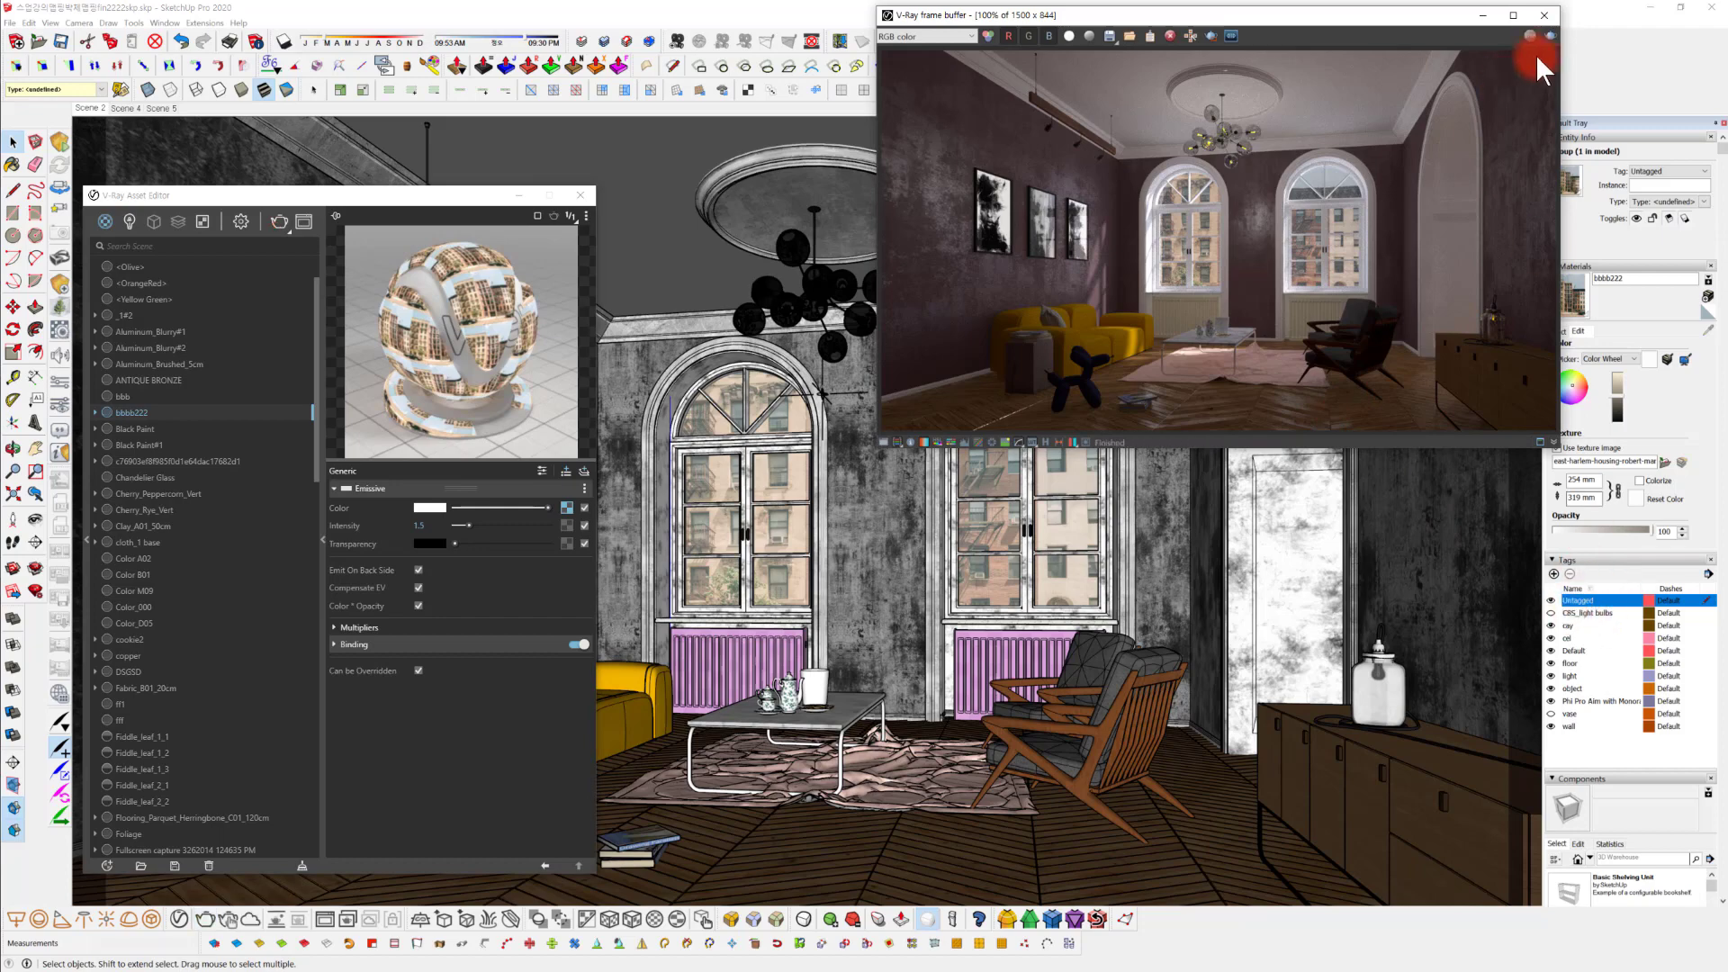
Hide the furniture on the object tag, update Scene 2 with that visibility, and clear the V-Ray windows off the model view.
left_click(1484, 16)
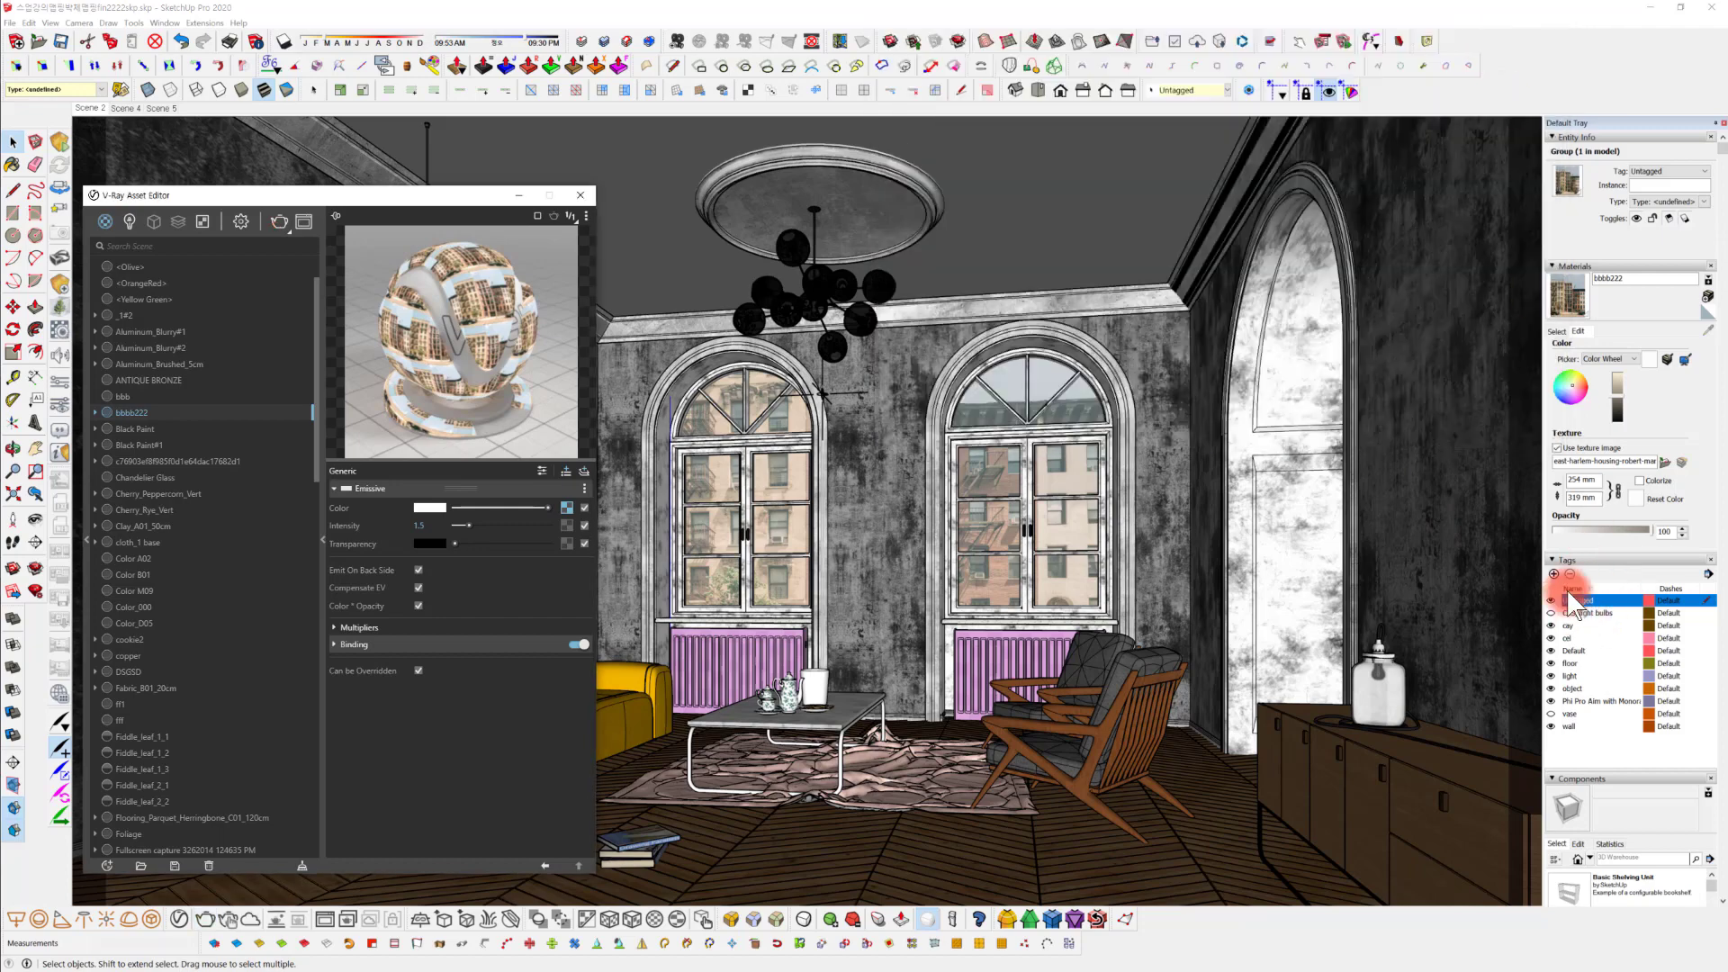
left_click(1549, 688)
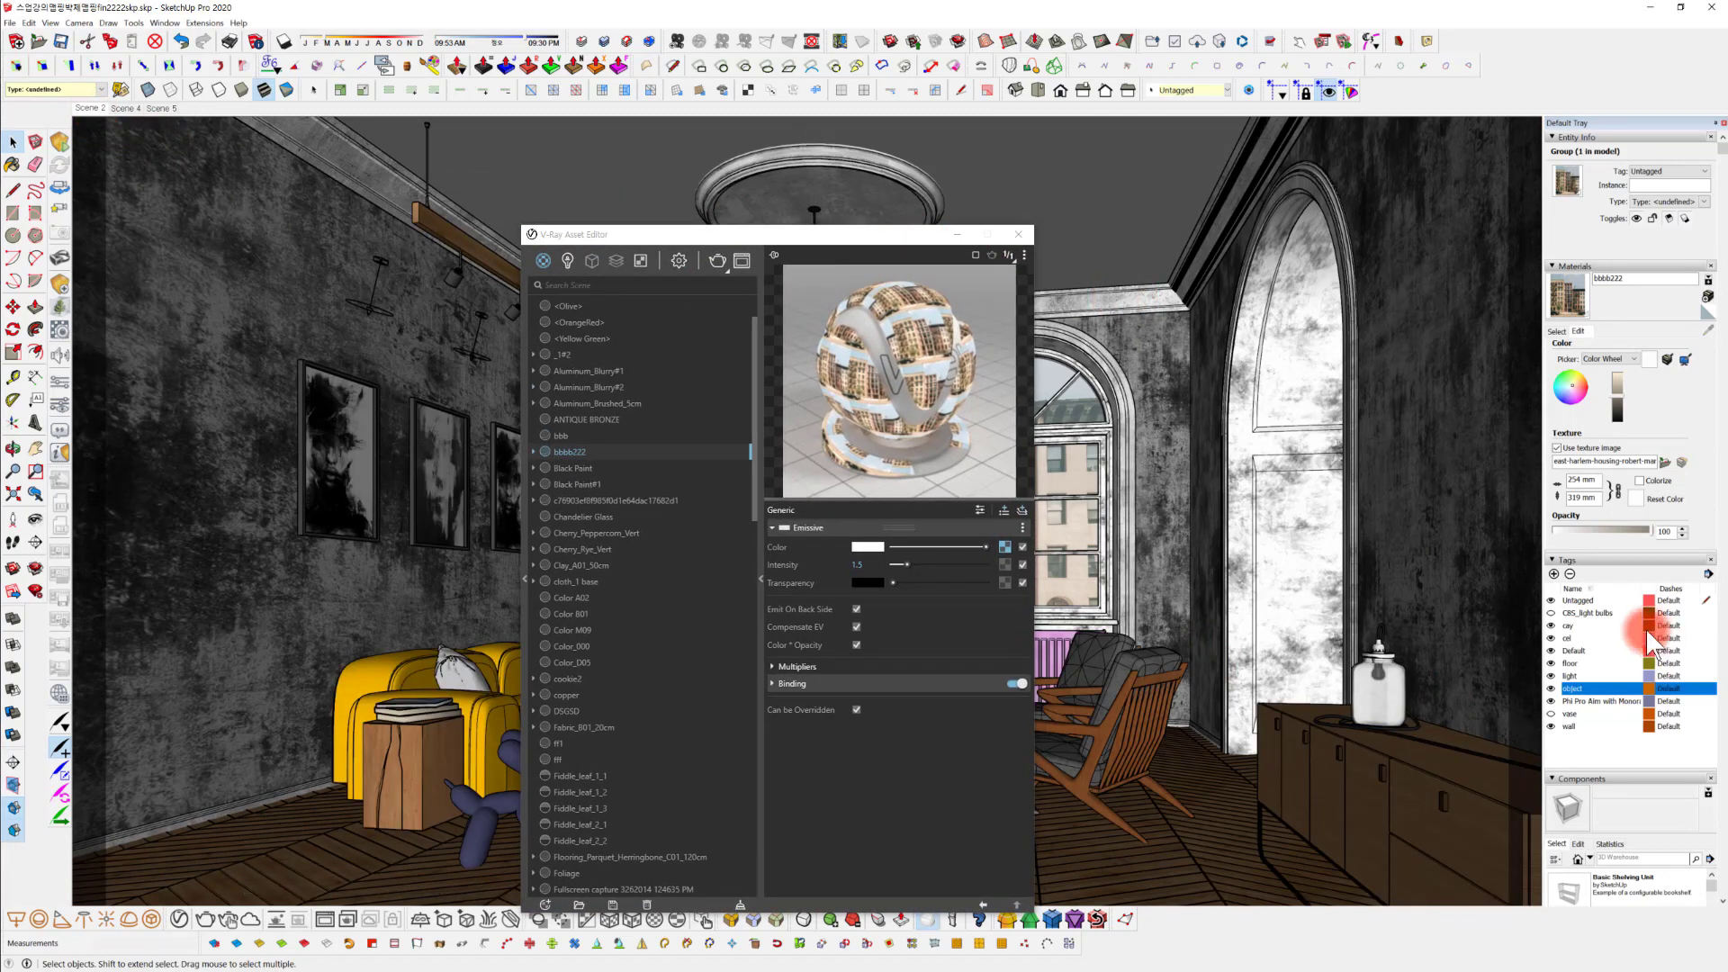
left_click(1550, 688)
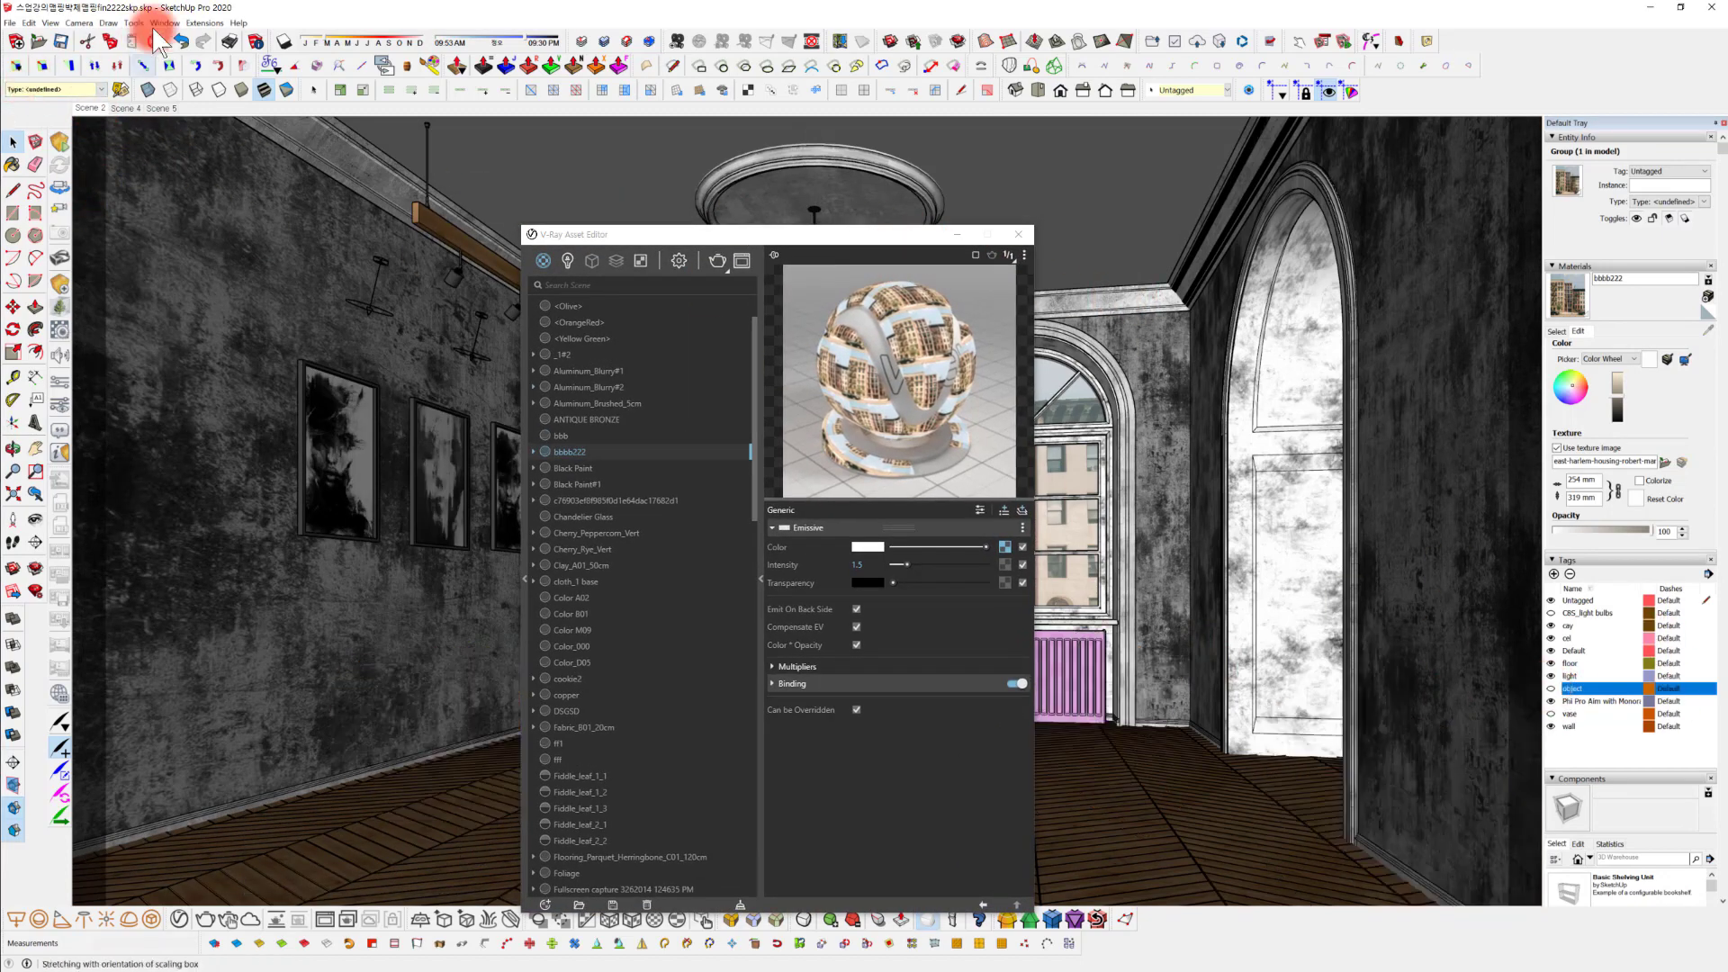
right_click(93, 107)
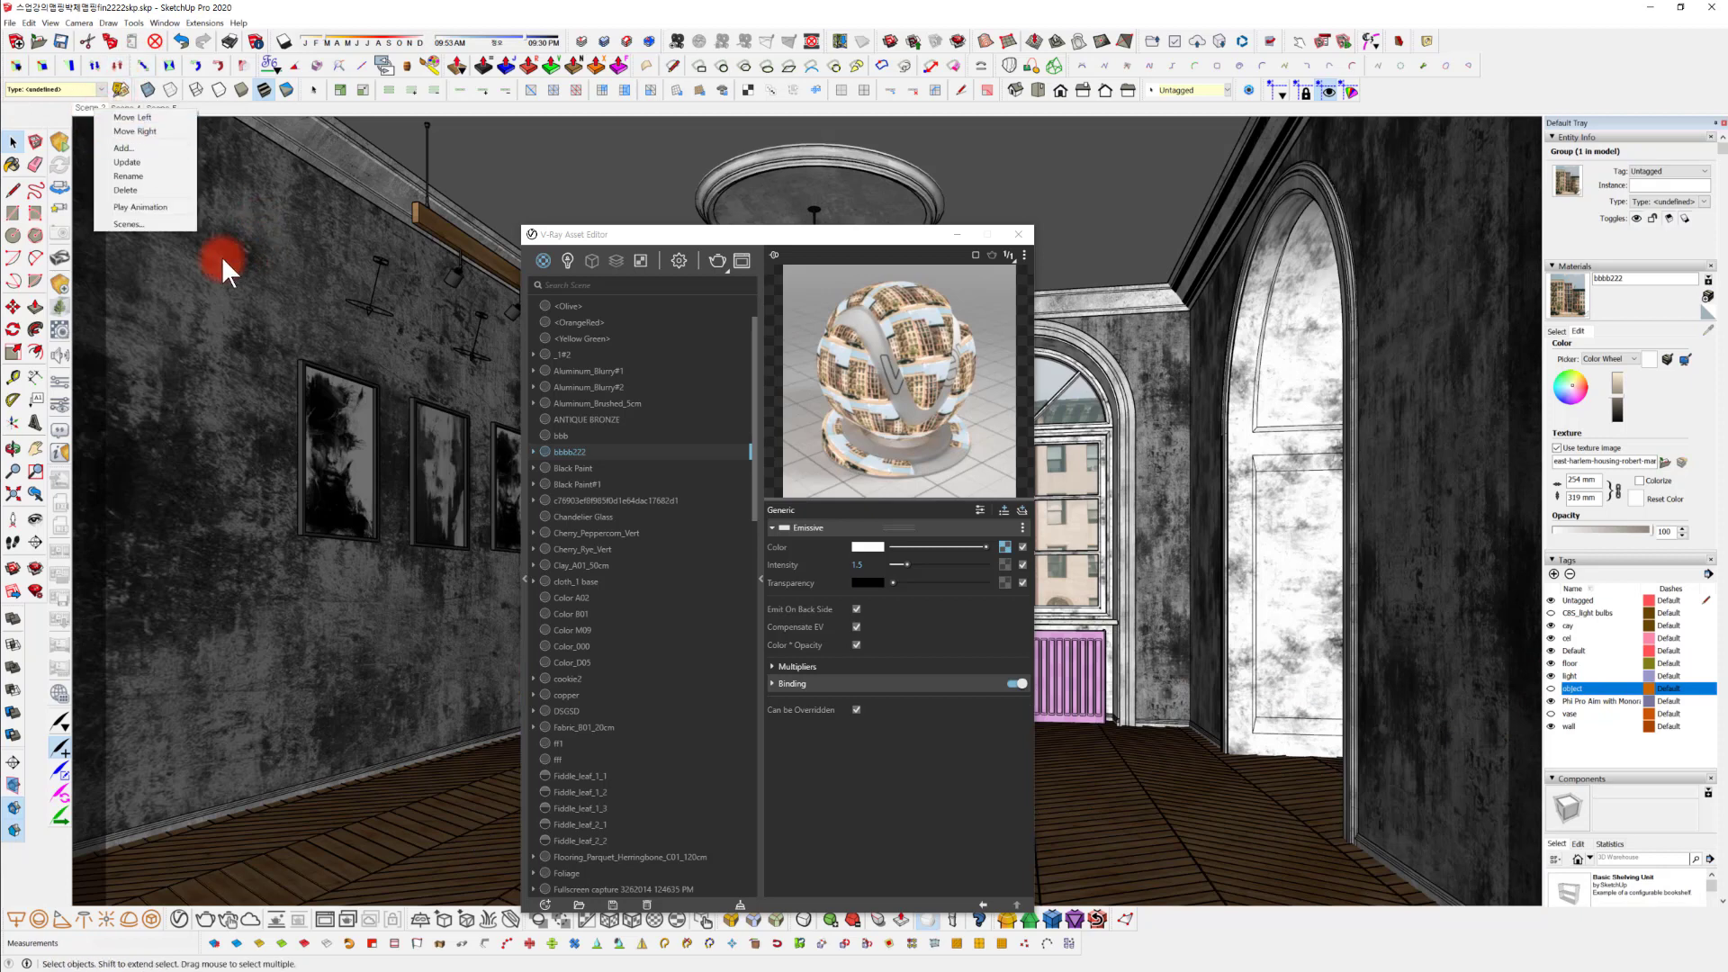
left_click(160, 164)
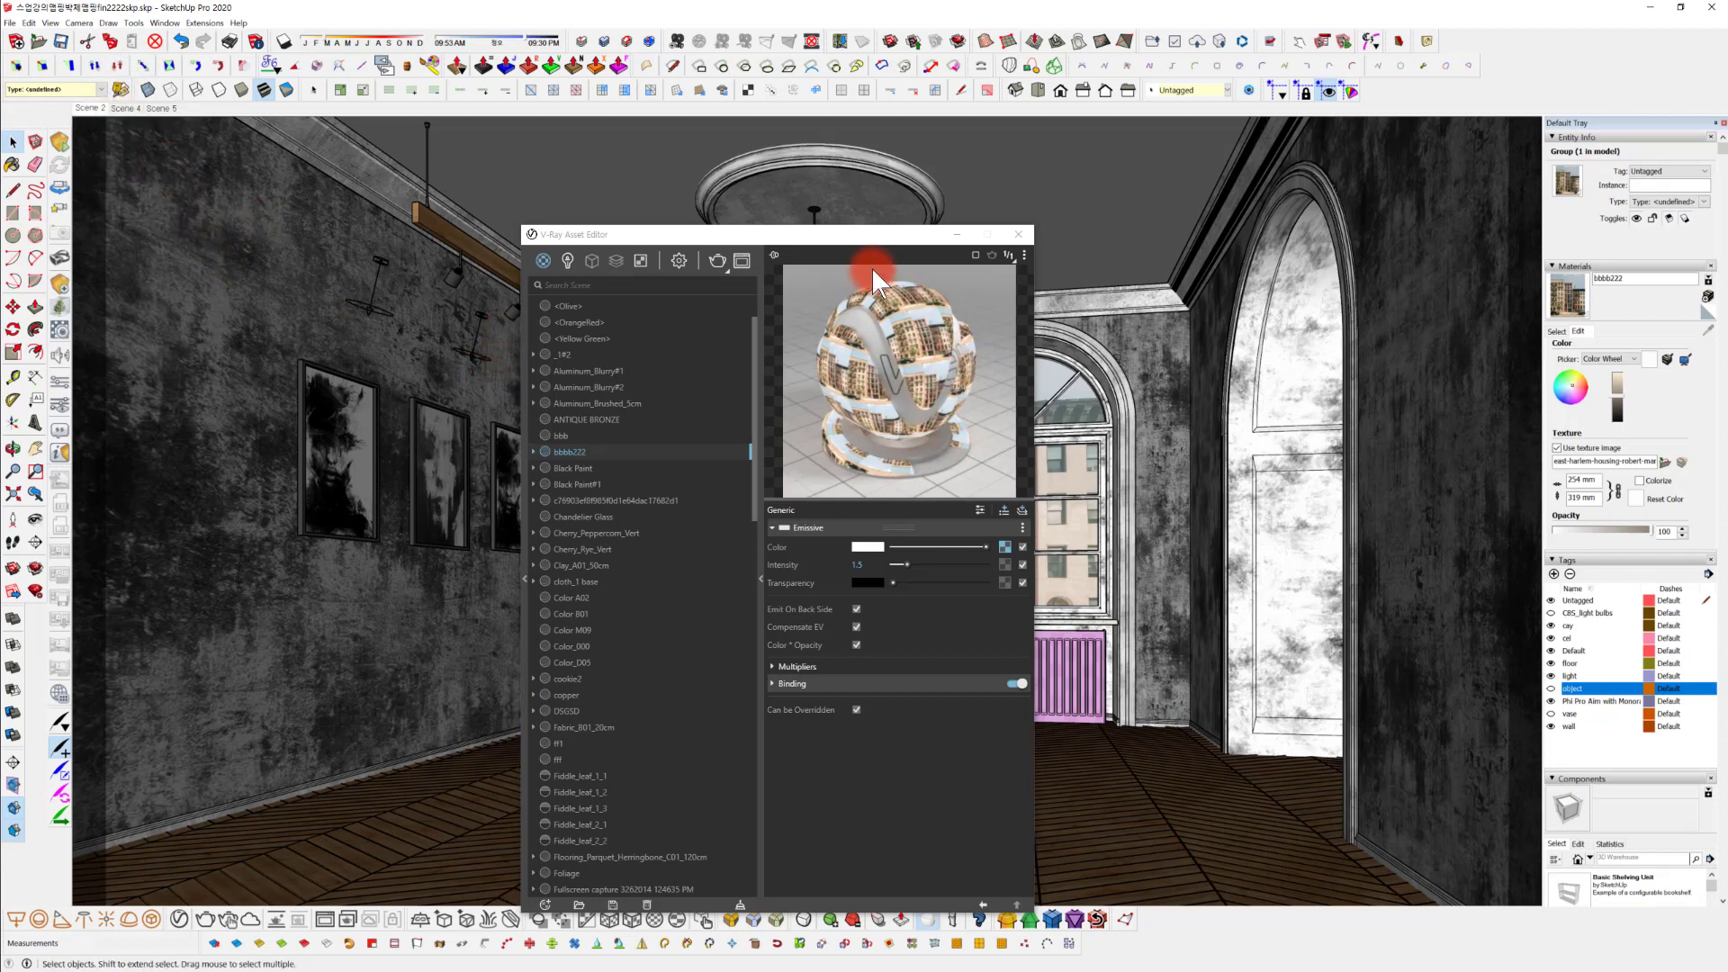
left_click_drag(735, 236, 423, 214)
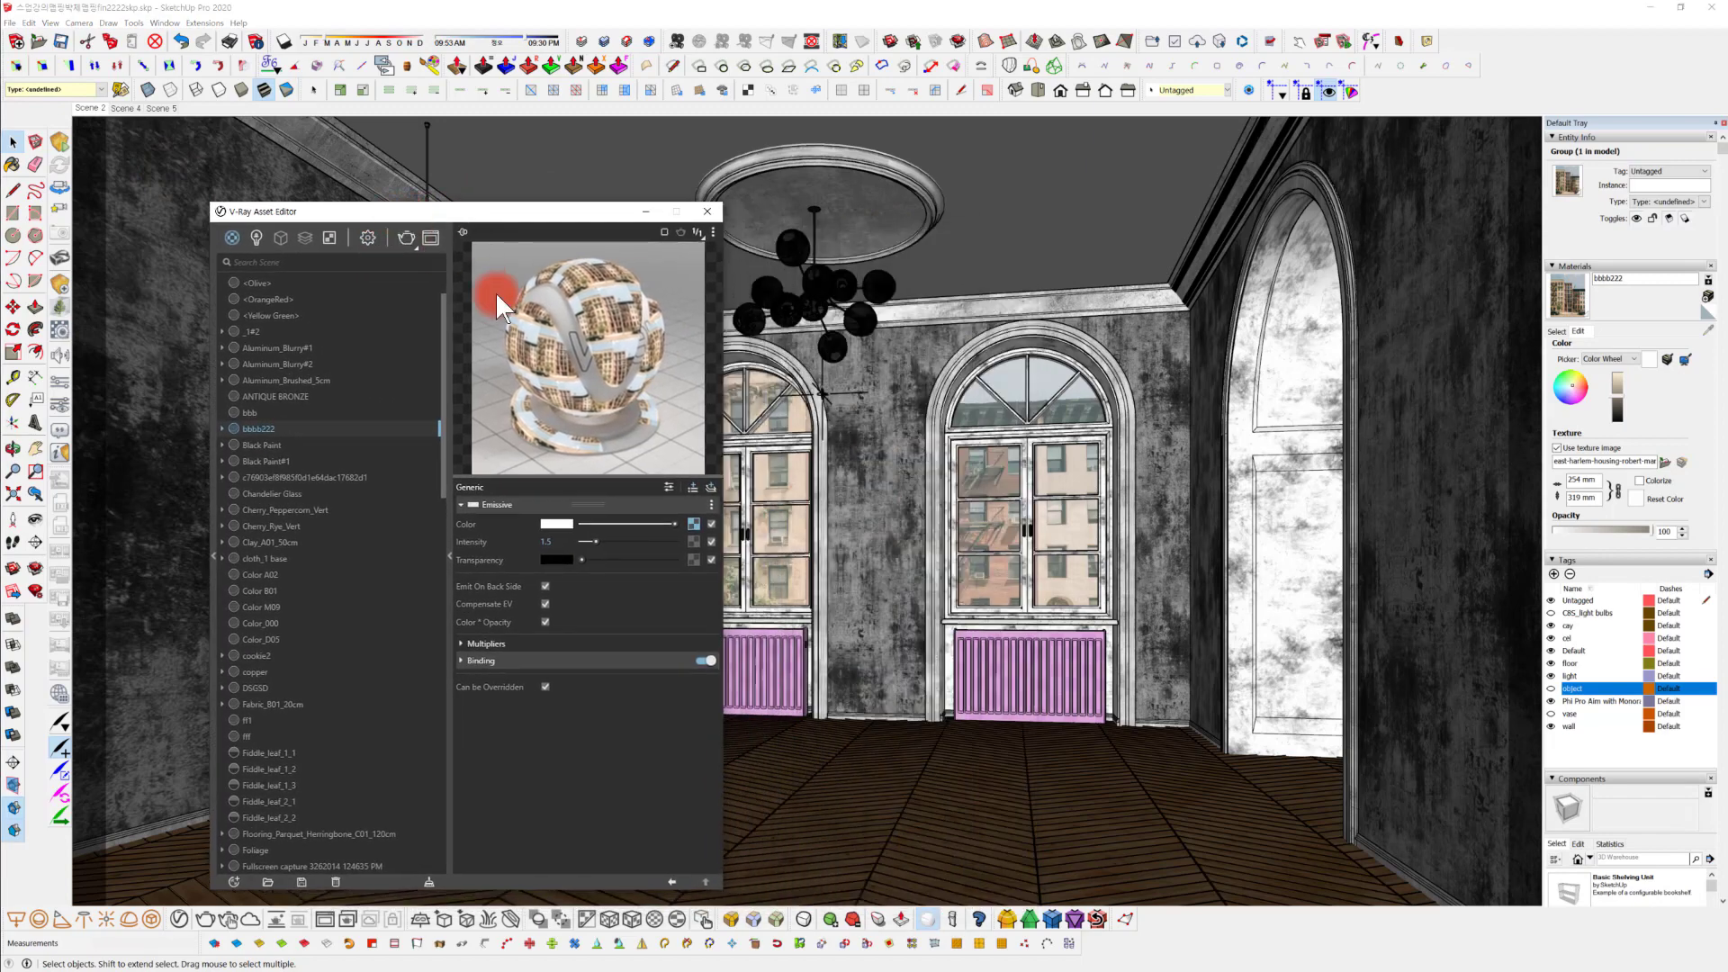
left_click(644, 211)
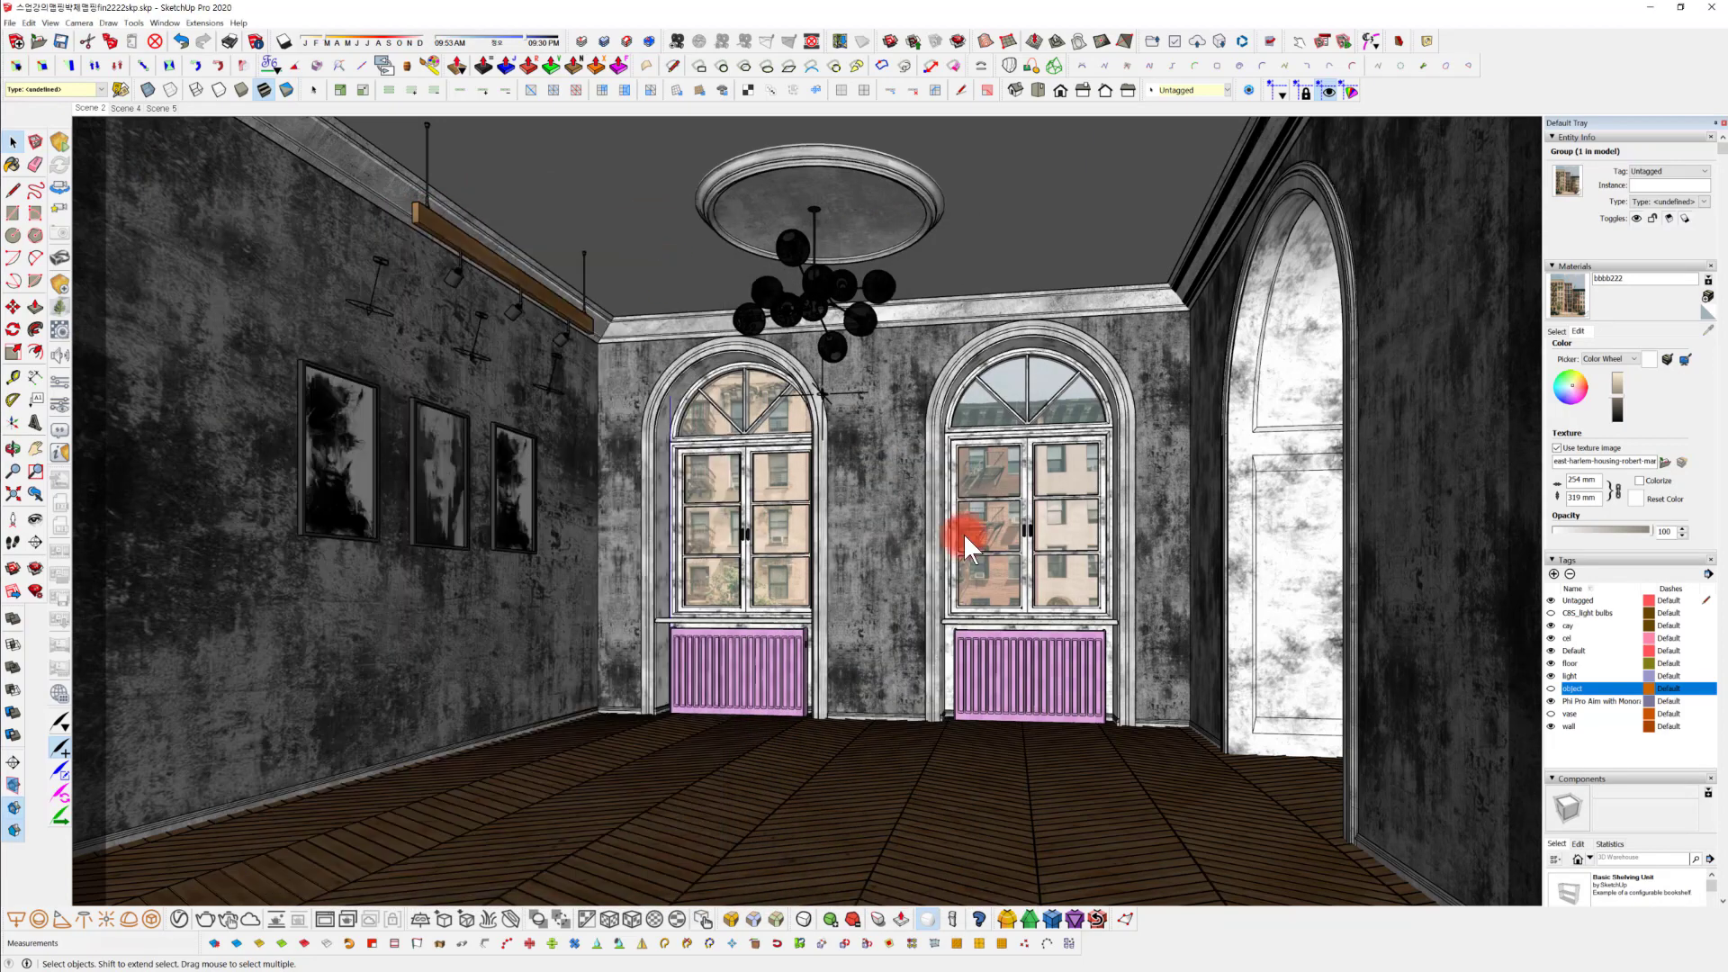
middle_click_drag(963, 533, 625, 605)
middle_click_drag(1142, 601, 450, 615)
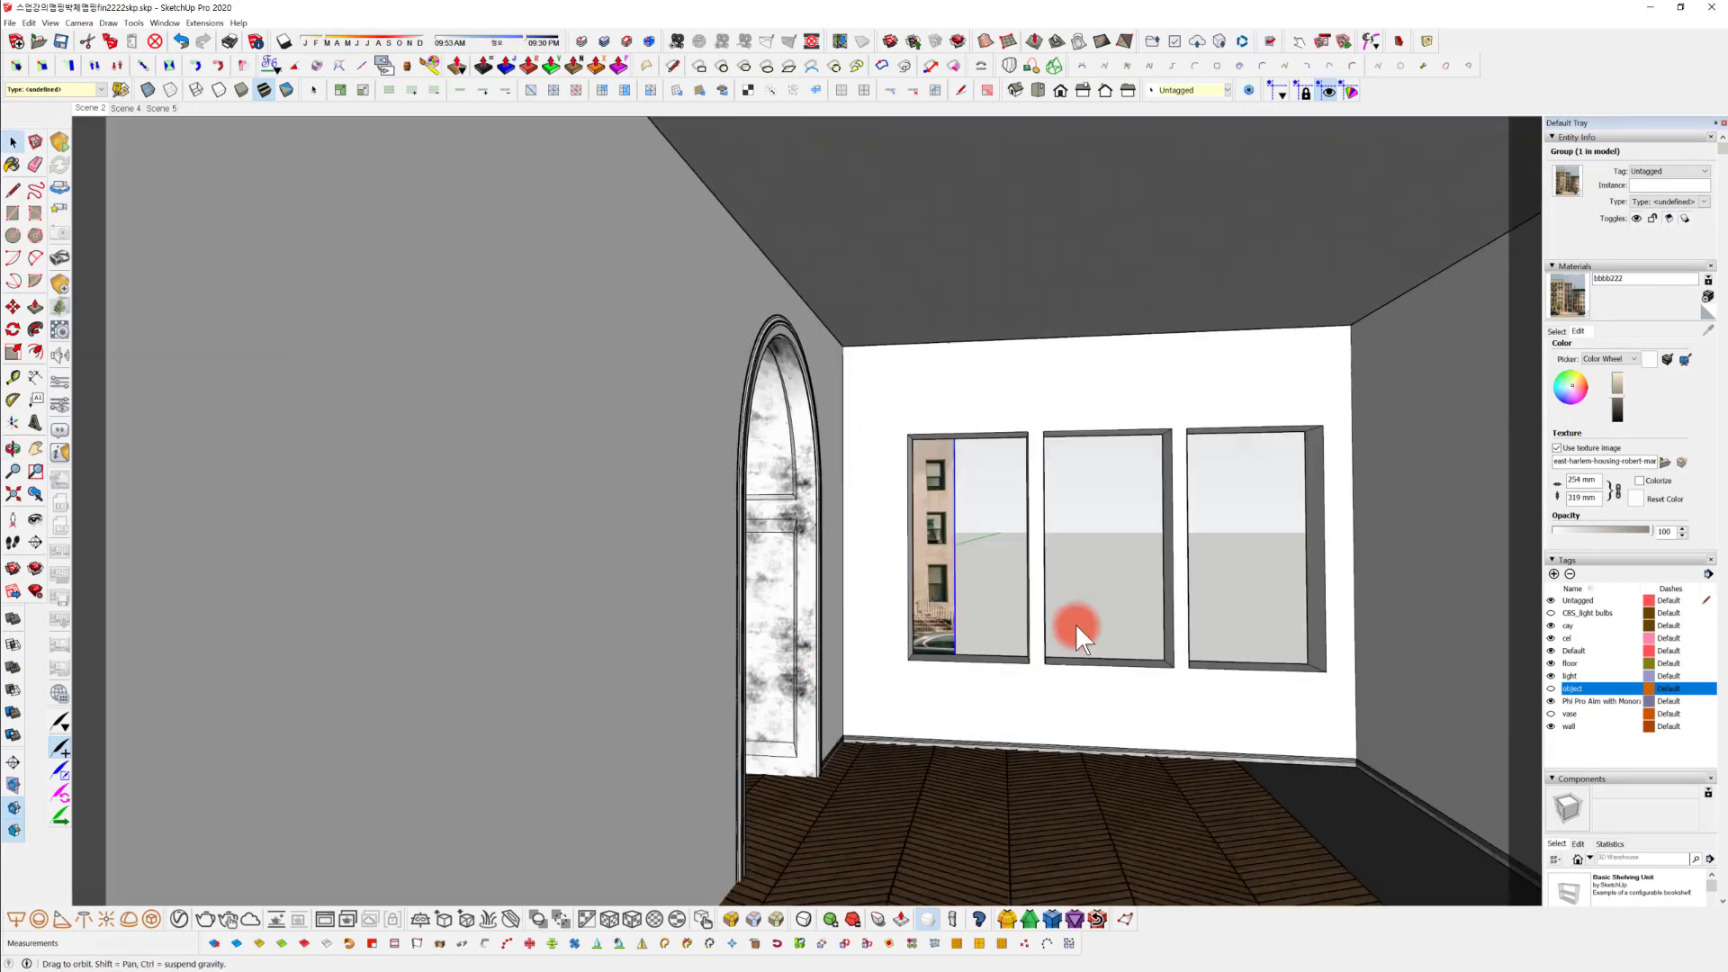
middle_click_drag(1076, 624, 999, 621)
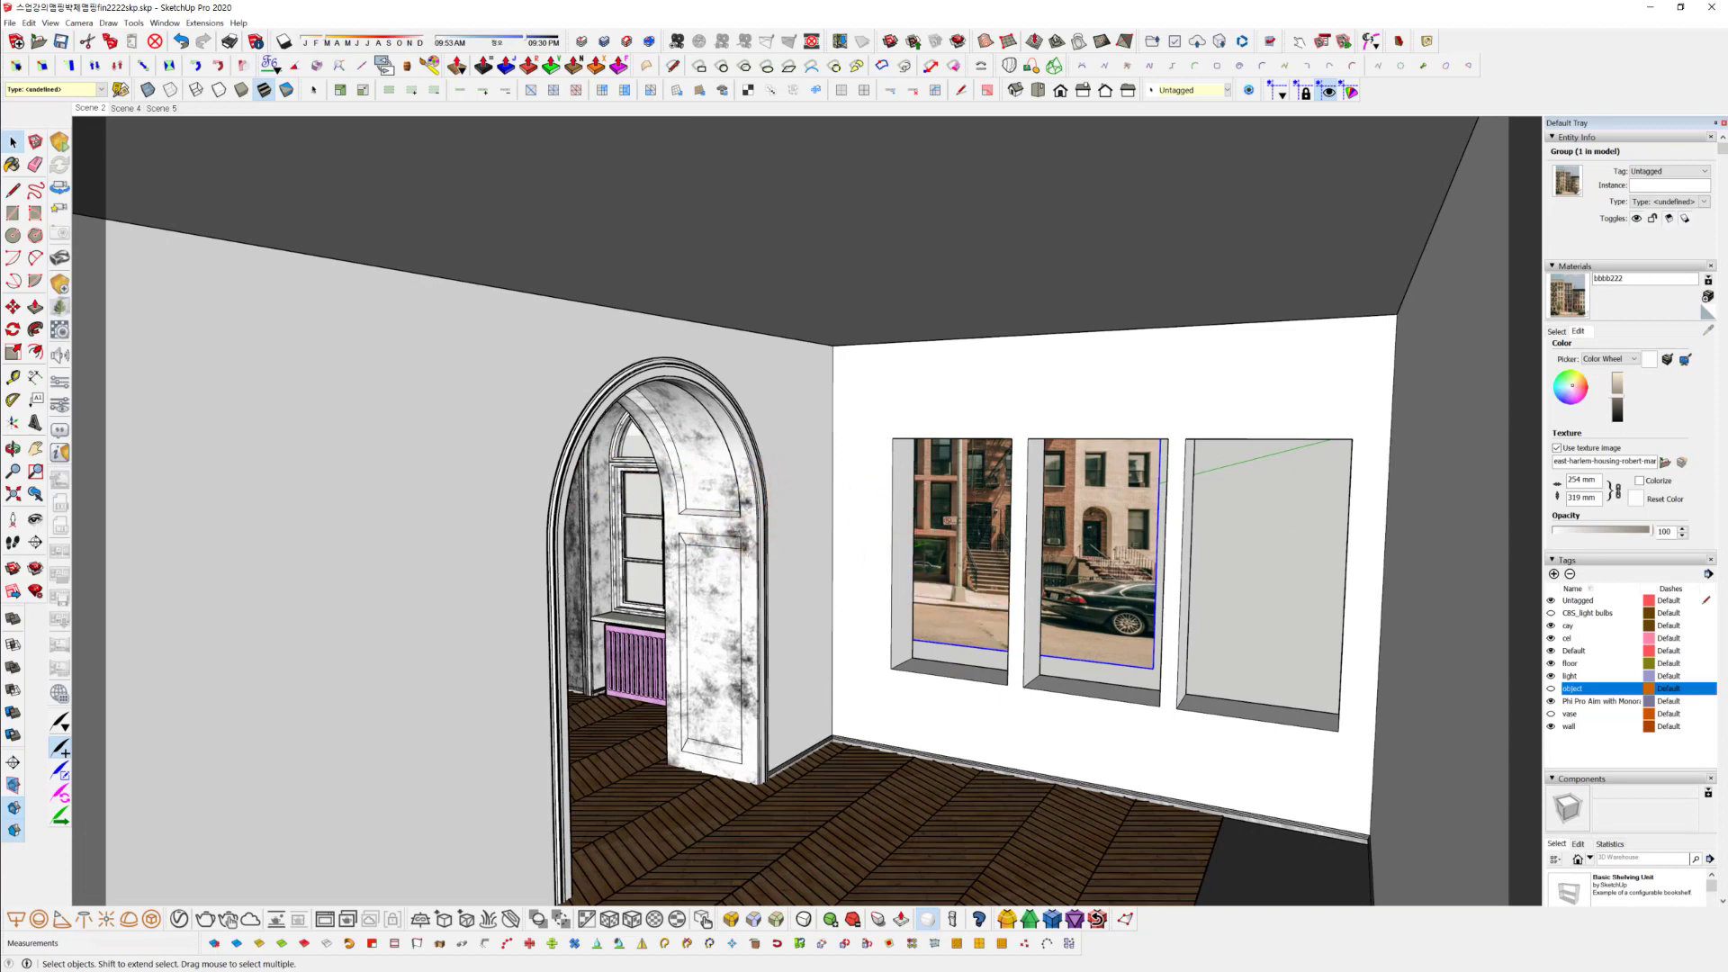
middle_click_drag(967, 670, 1085, 750)
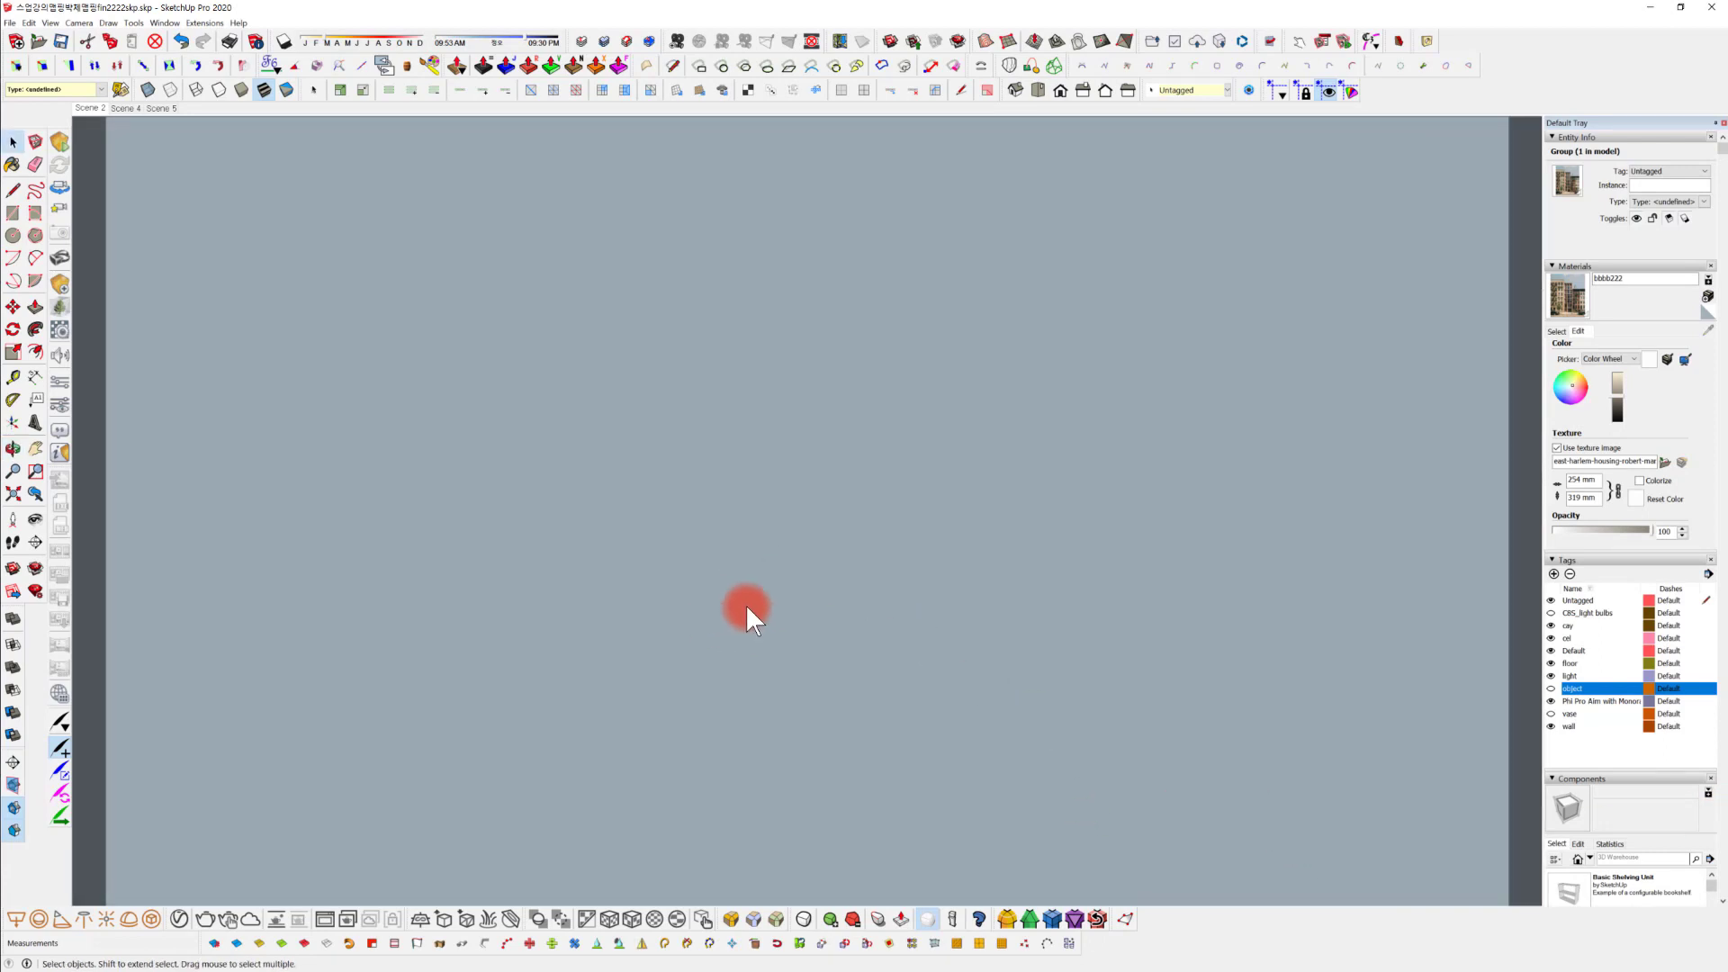
middle_click_drag(745, 603, 1720, 765)
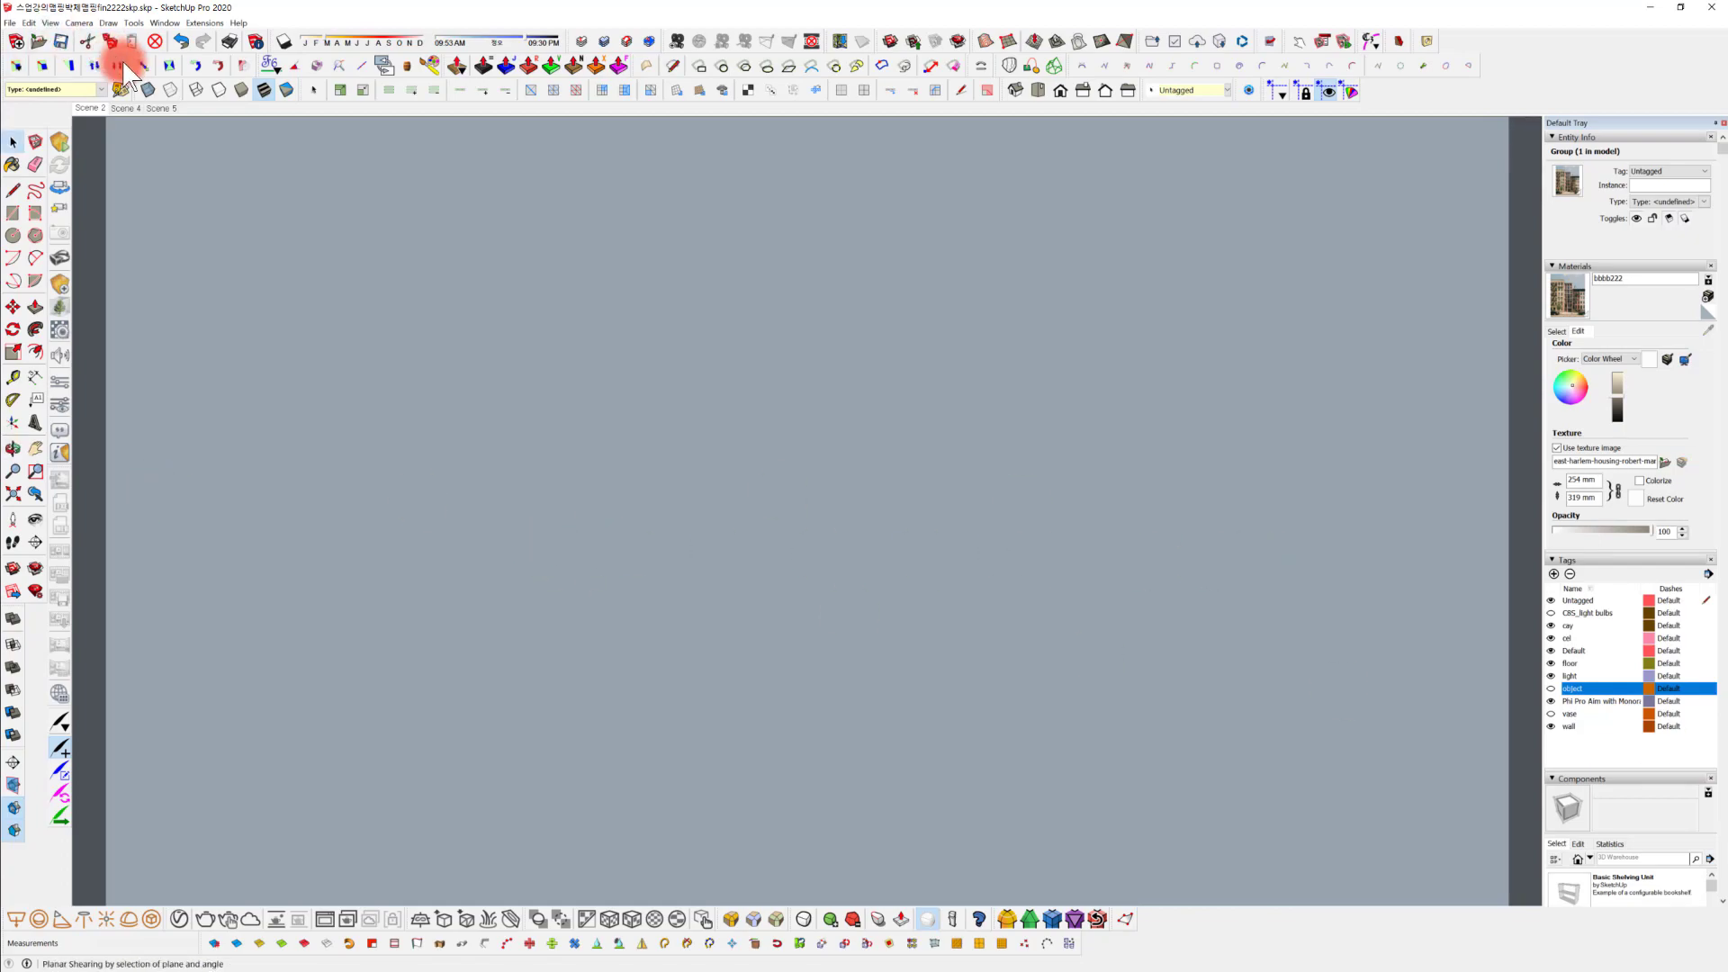
left_click(86, 109)
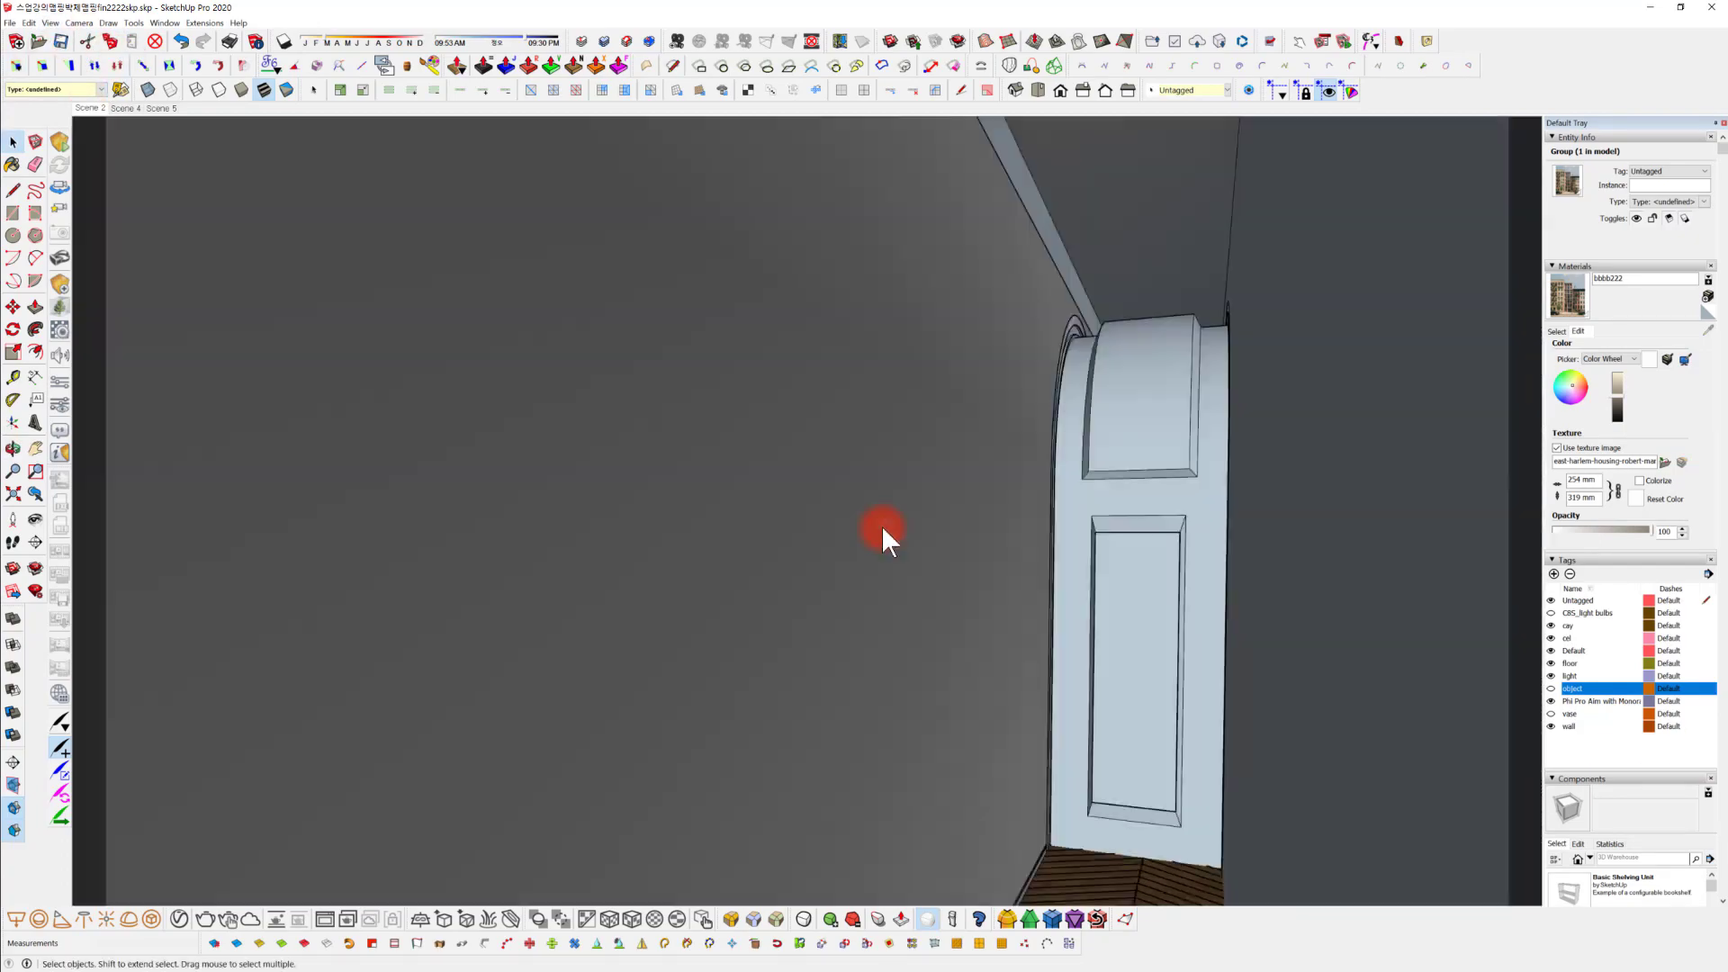
Draw a tall vertical V-Ray rectangle light in front of the arched doorway in the adjoining room.
middle_click_drag(1267, 492, 612, 567)
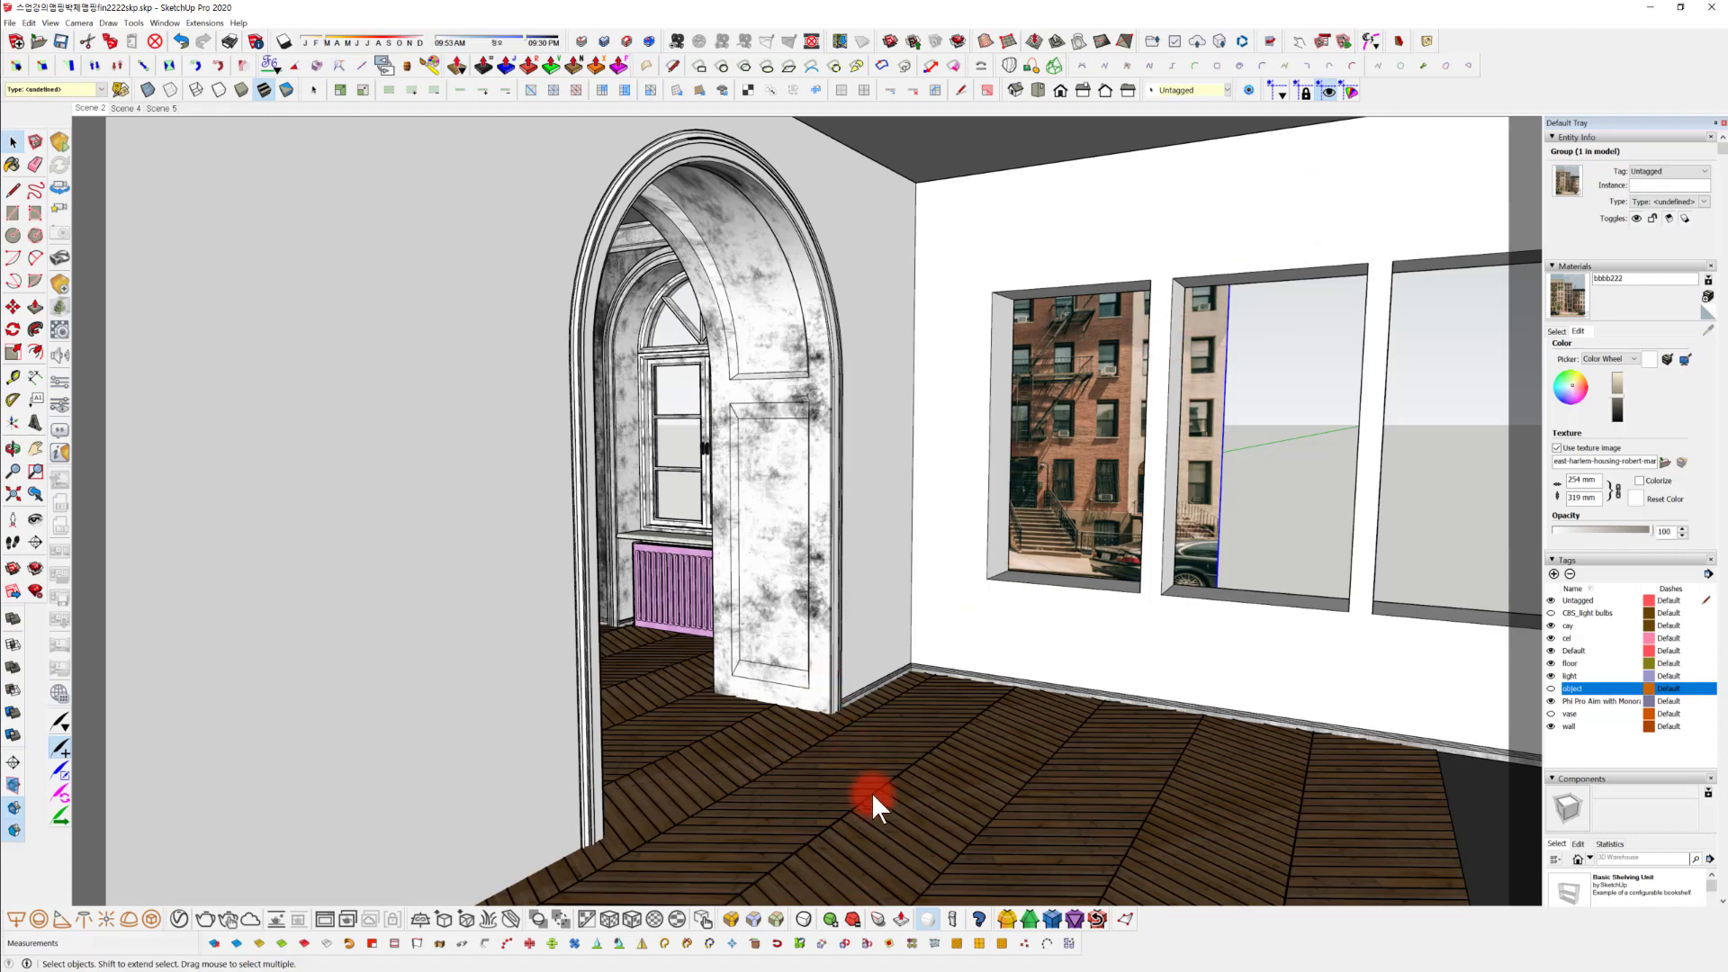
mouse_move(841, 793)
middle_mouse_down()
mouse_move(898, 794)
mouse_move(849, 796)
middle_mouse_up()
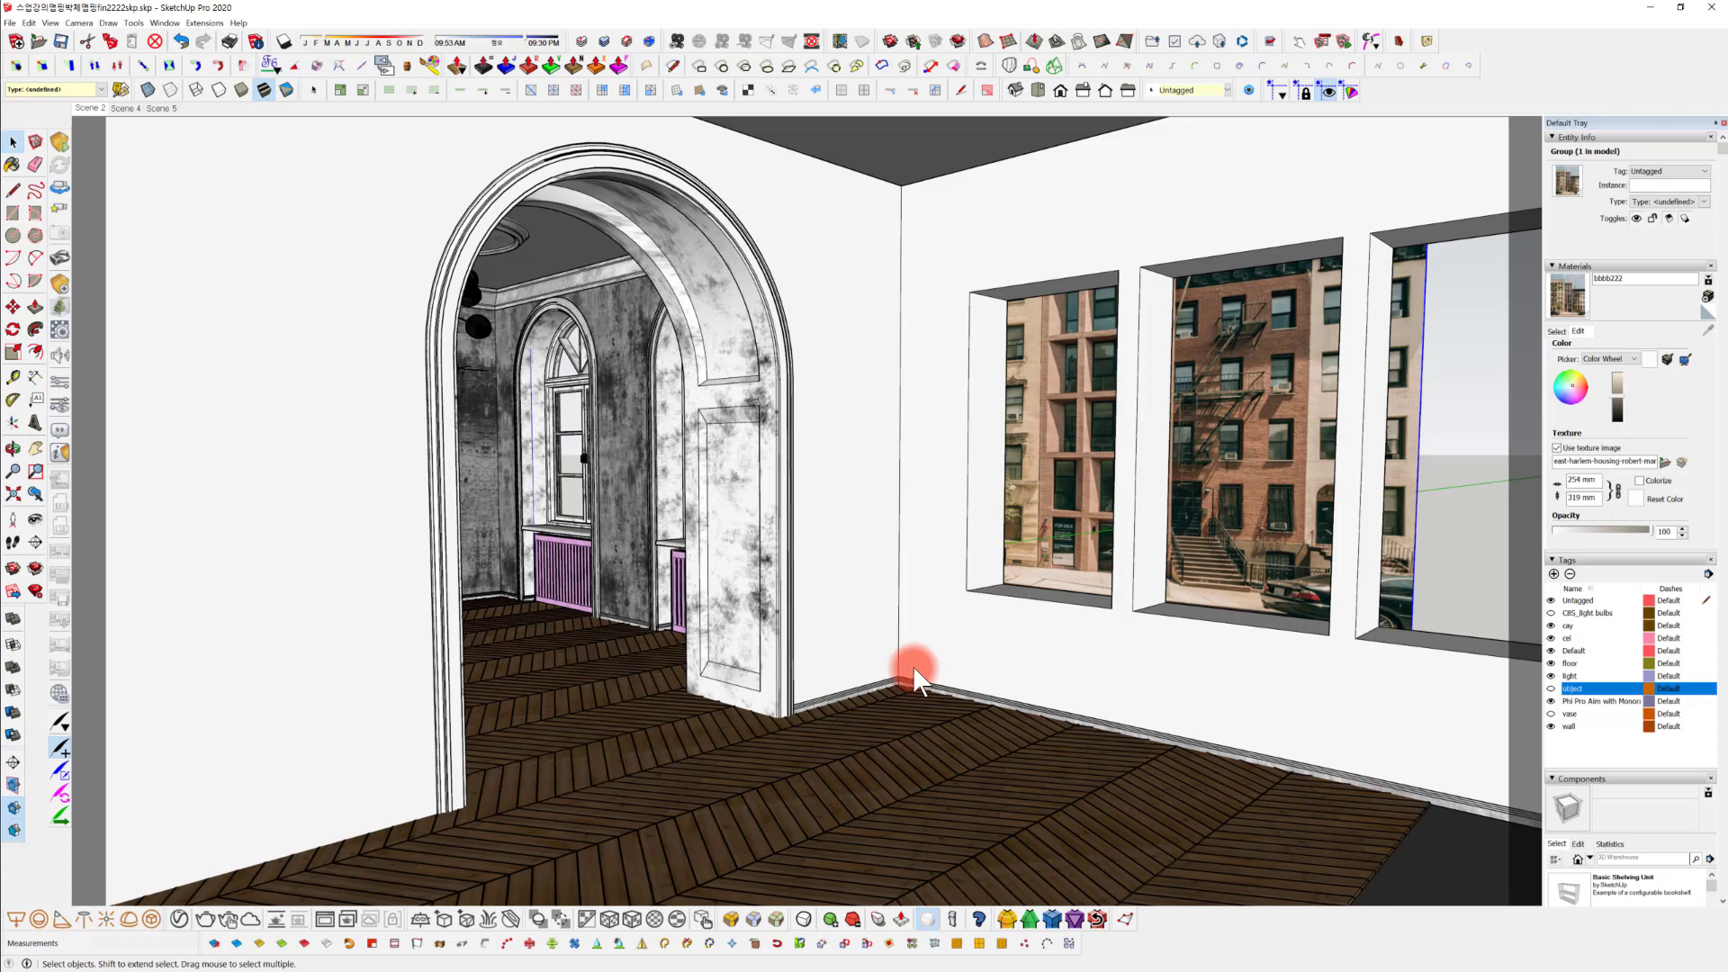
middle_click_drag(893, 711, 1083, 592)
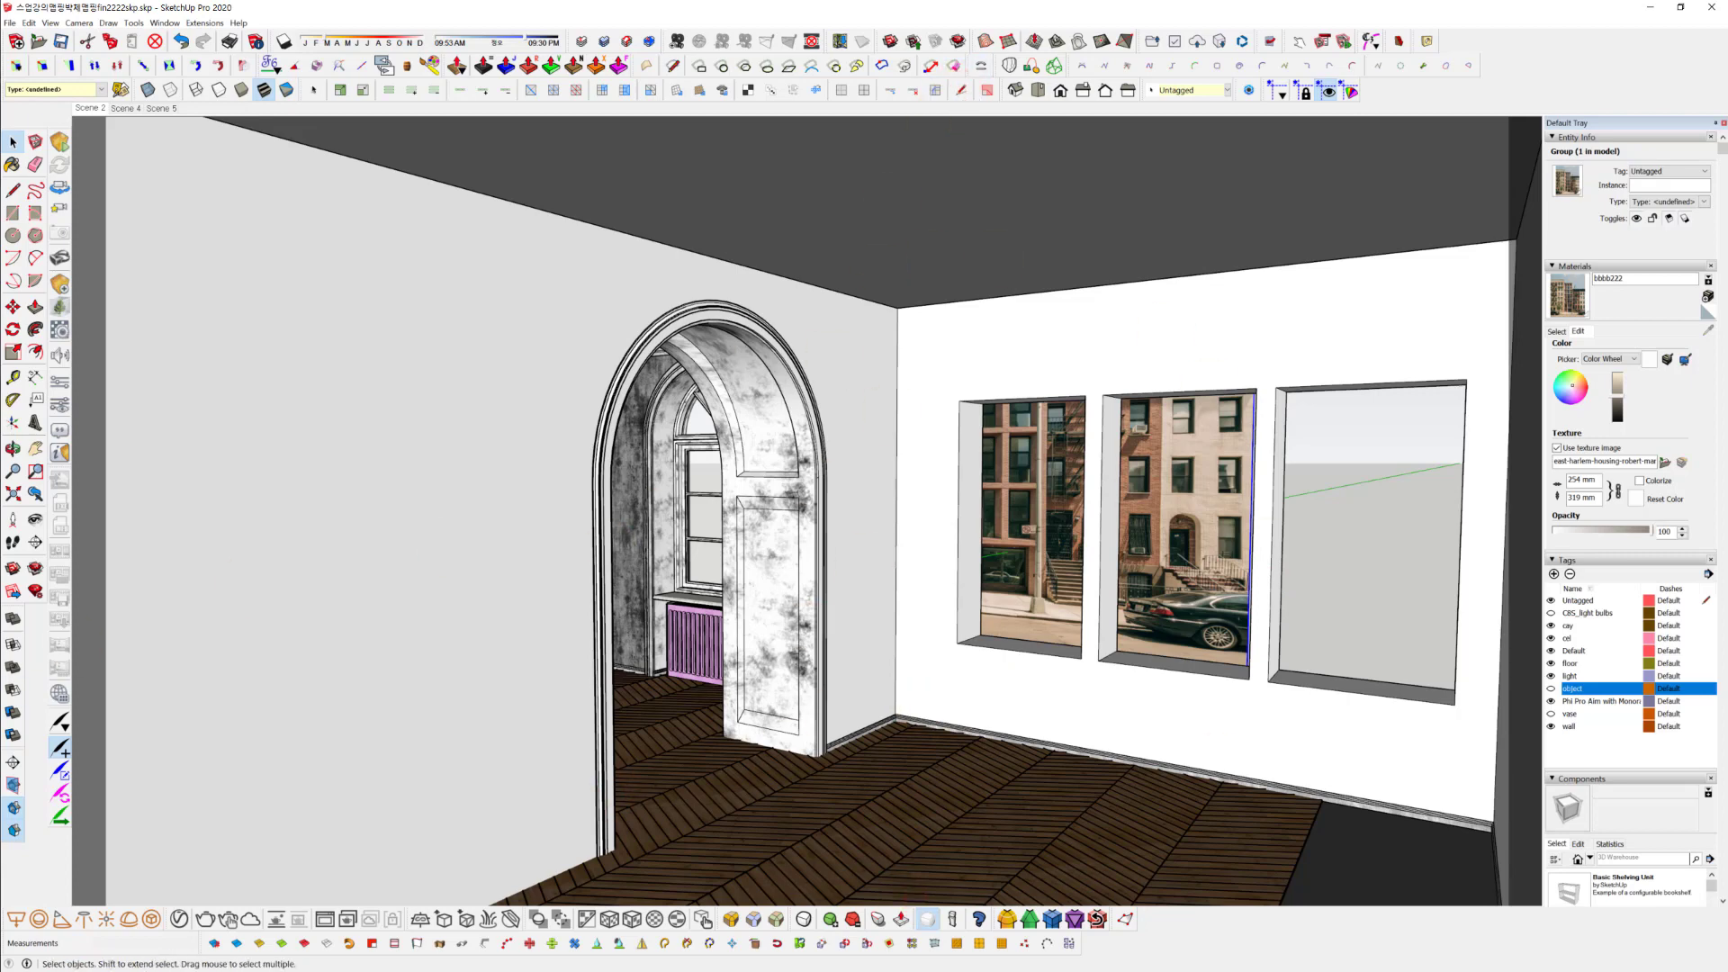
left_click(17, 921)
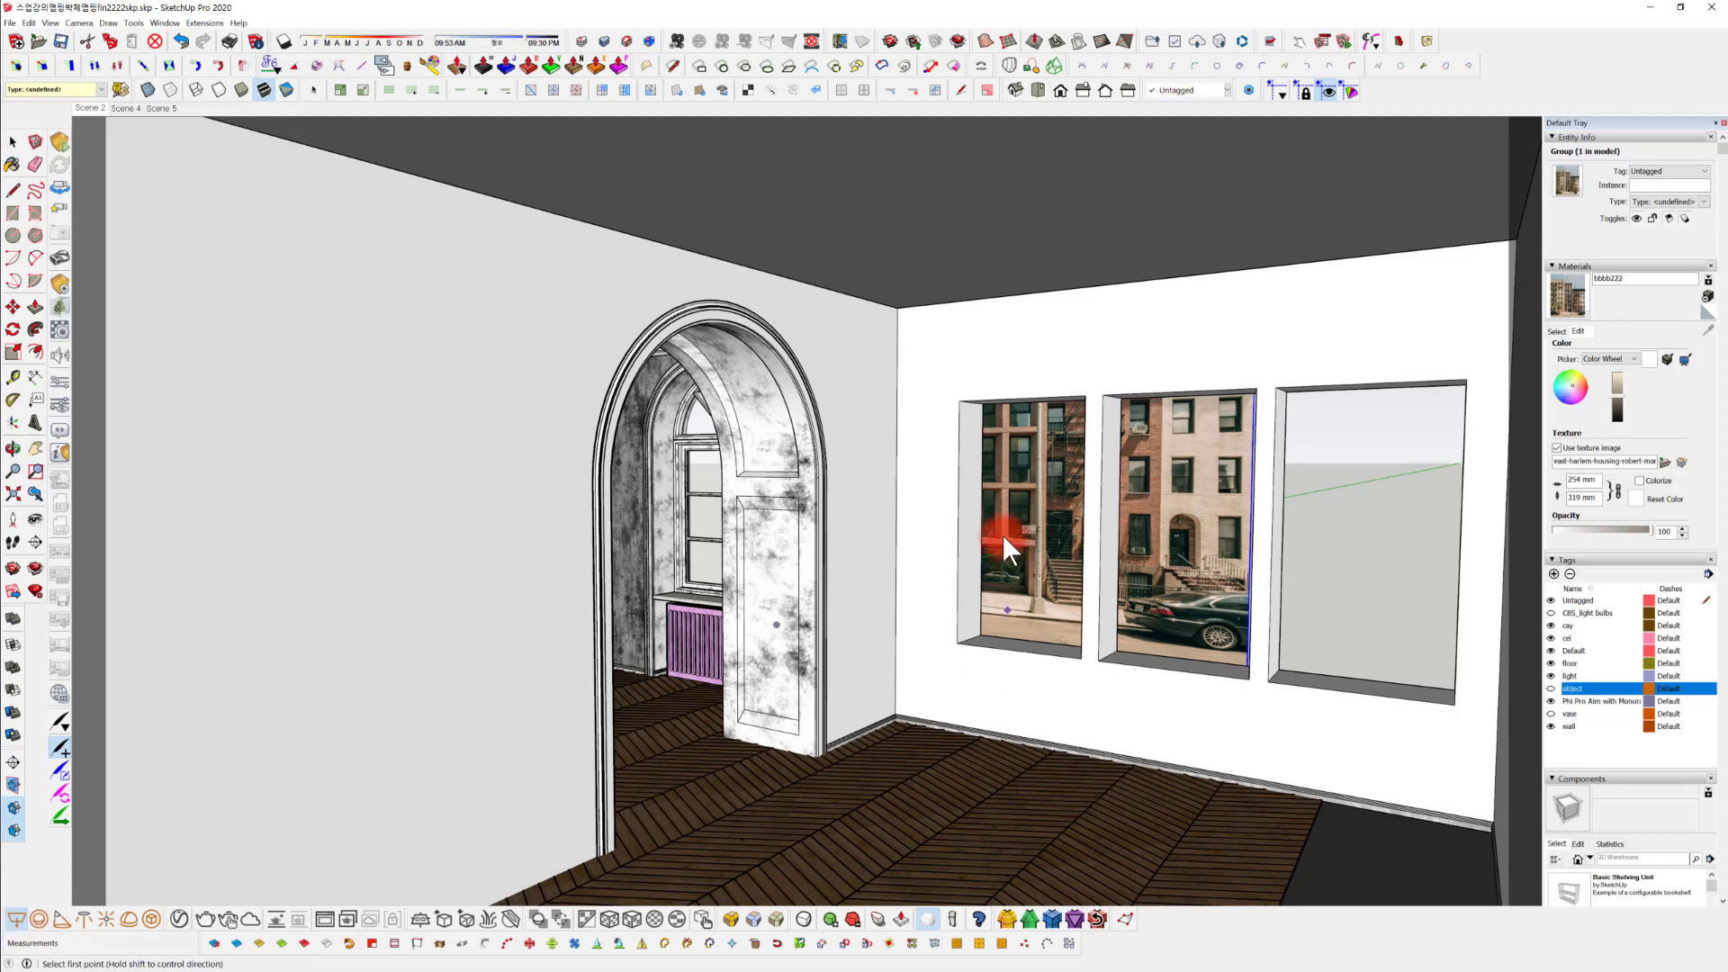
left_click(861, 281)
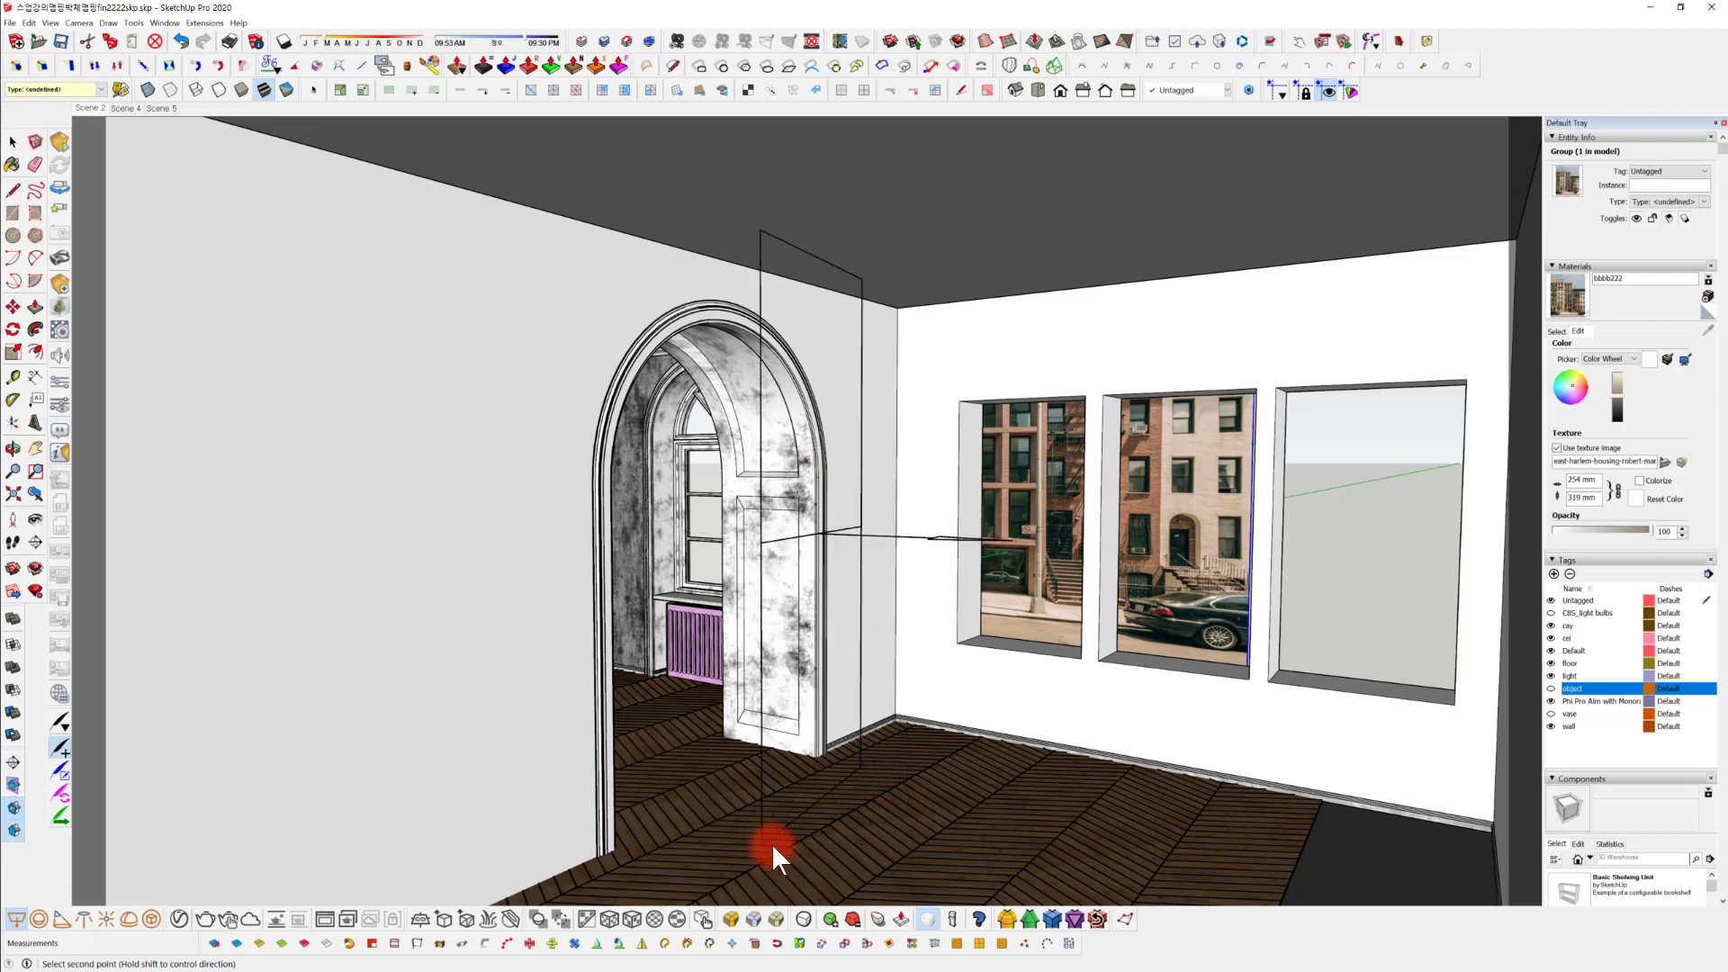
left_click(891, 885)
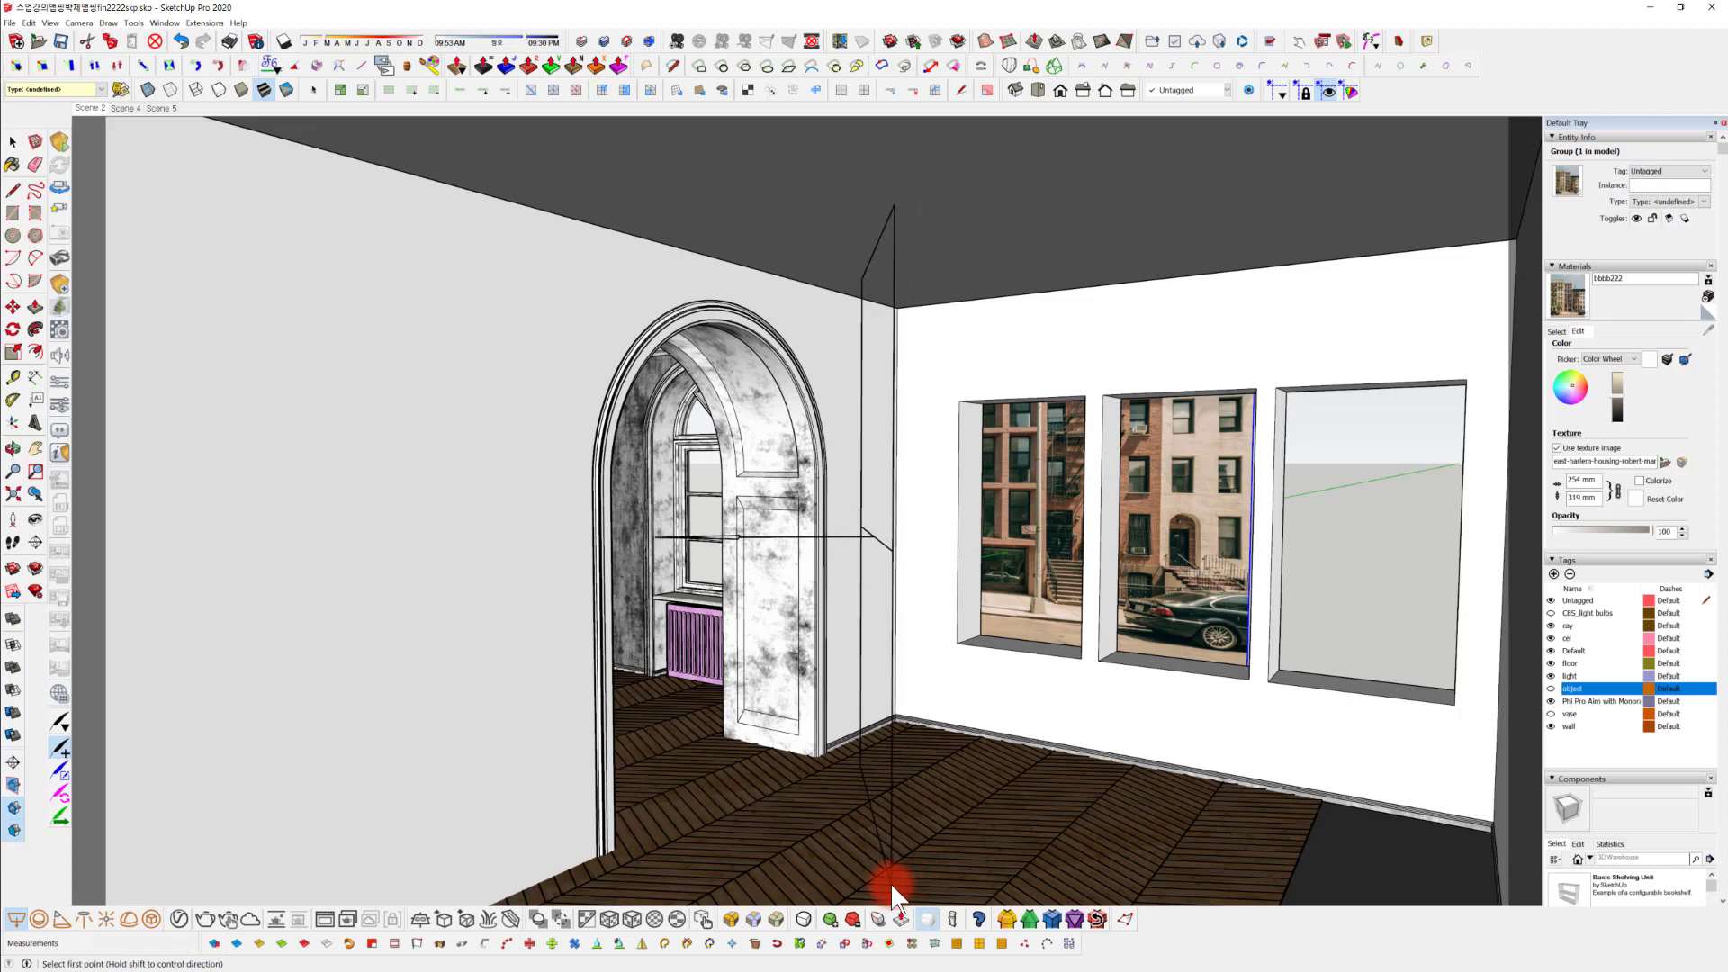
middle_click_drag(948, 482, 978, 504)
key("space")
Hide the ceiling group above the adjoining room to expose the light from above.
middle_click_drag(1026, 641, 1013, 668)
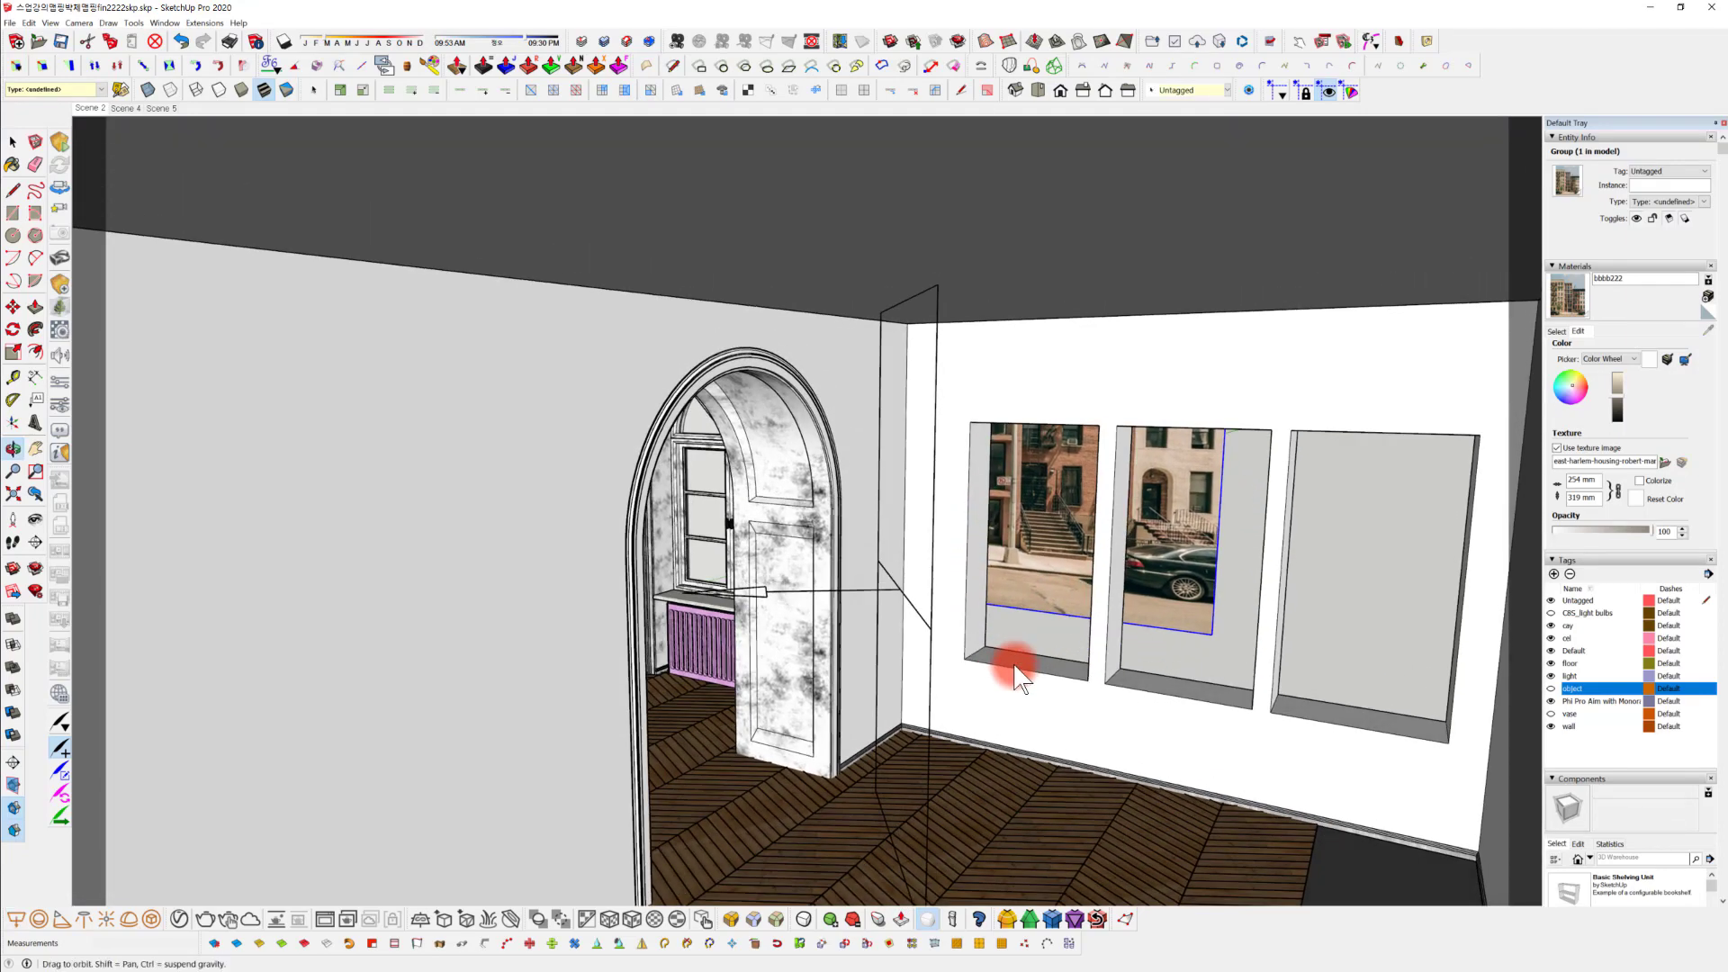
left_click(1022, 292)
left_click(1064, 241)
middle_click_drag(1033, 243, 1026, 382)
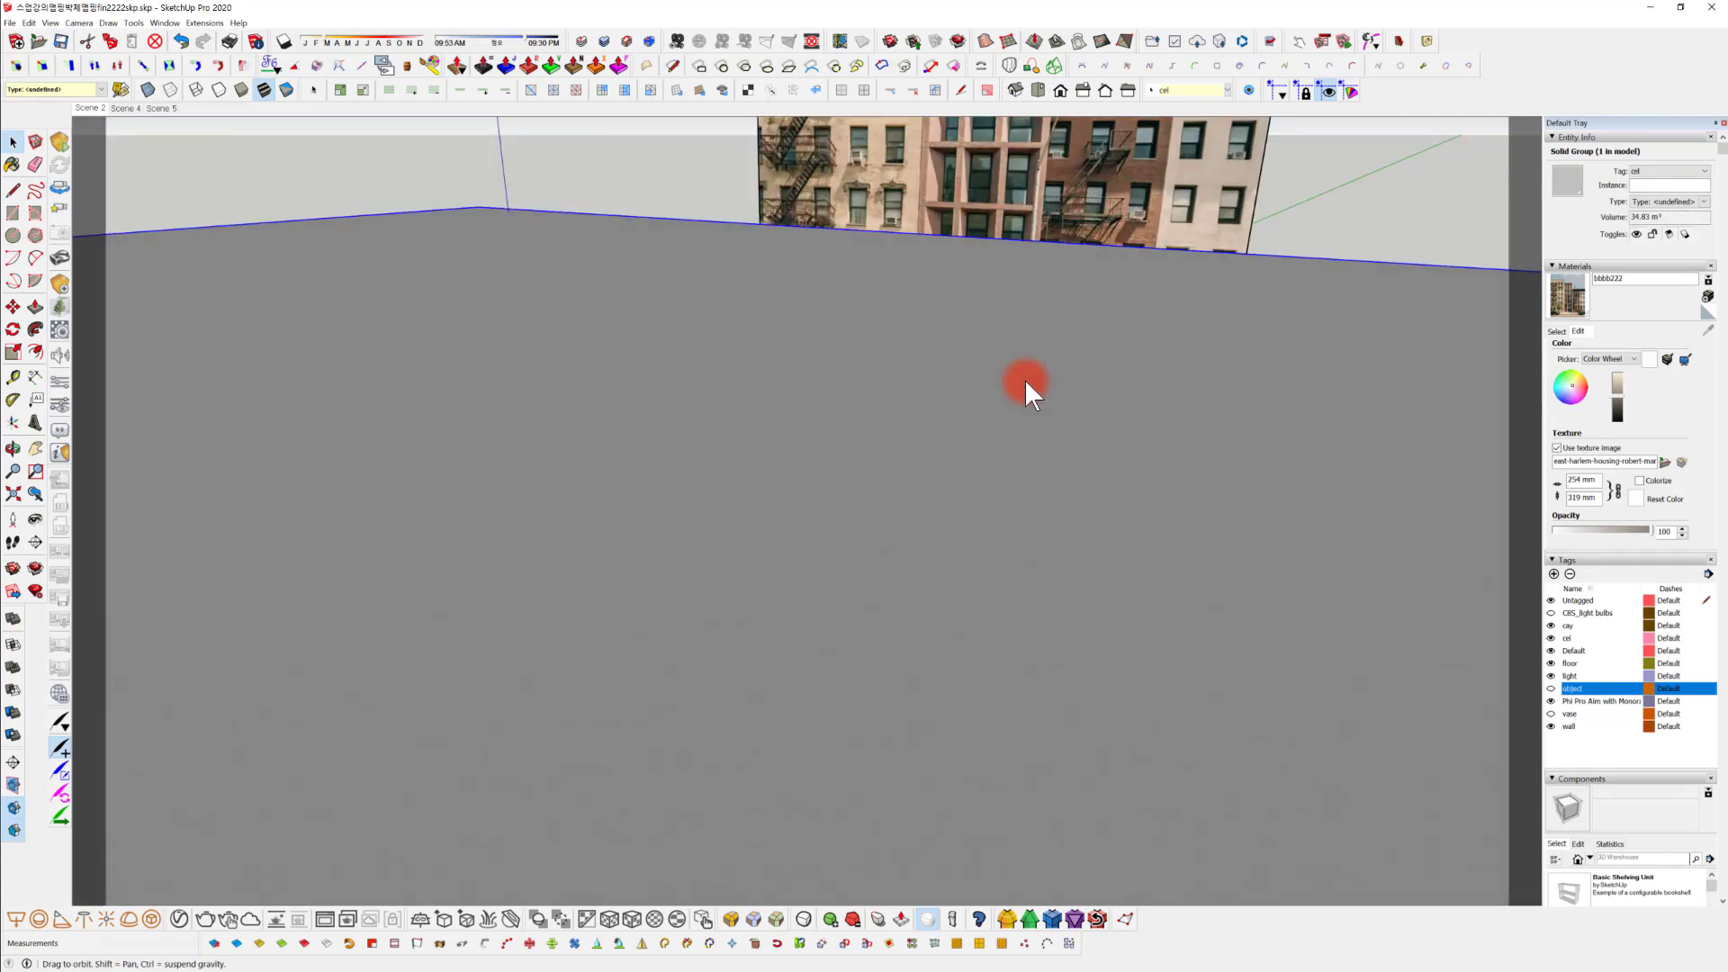
right_click(1065, 528)
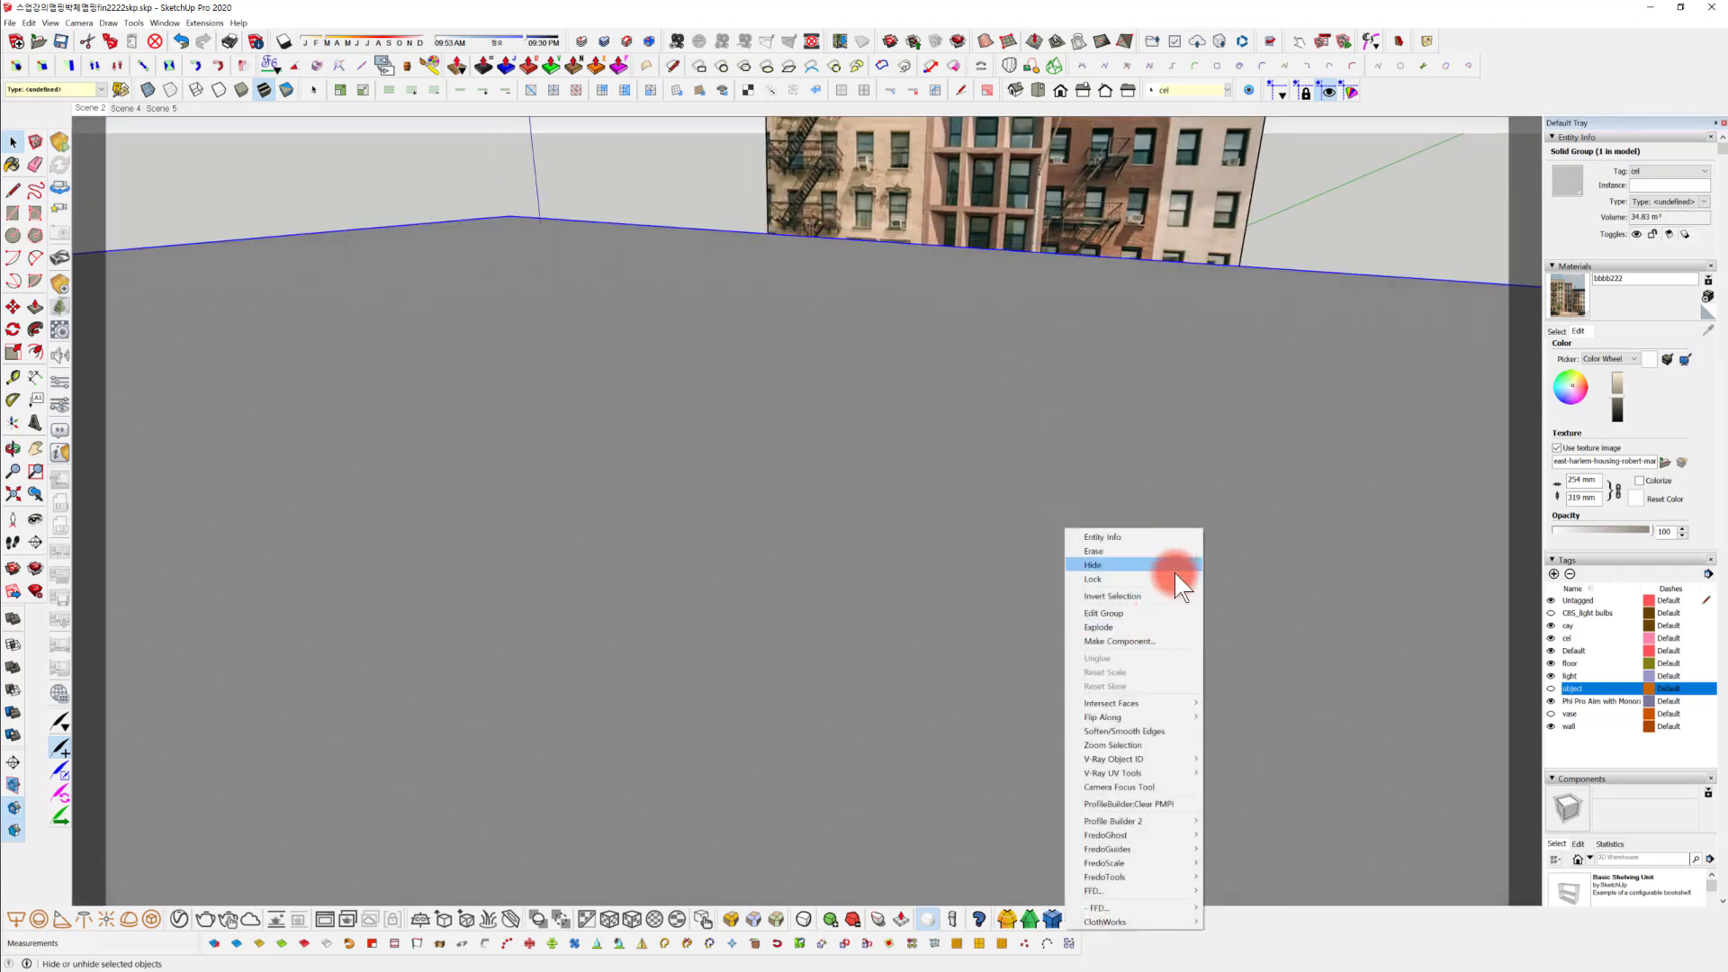
left_click(1170, 553)
Move the rectangle light sideways in the adjoining room, toward the wall with the three windows.
mouse_move(1138, 721)
middle_mouse_down()
mouse_move(1132, 603)
mouse_move(1014, 744)
mouse_move(656, 759)
mouse_move(1082, 755)
mouse_move(721, 867)
mouse_move(713, 615)
mouse_move(657, 684)
mouse_move(727, 672)
middle_mouse_up()
left_click(768, 638)
key("m")
left_click(767, 630)
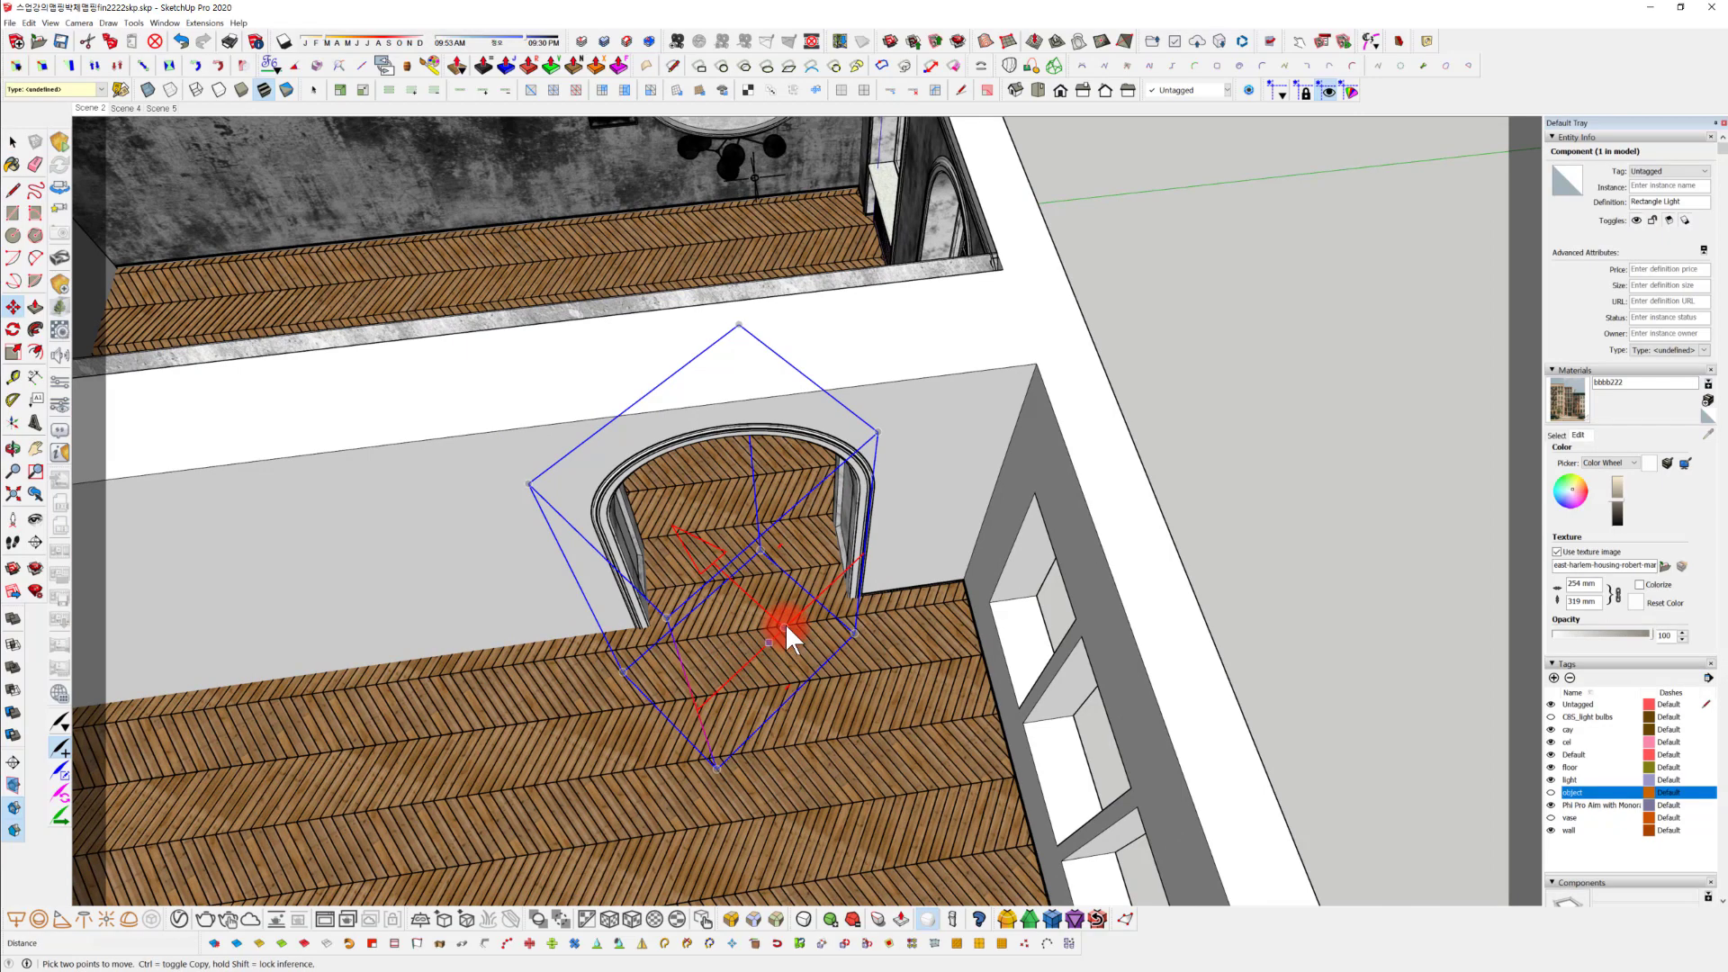
left_click(846, 630)
middle_click_drag(767, 696, 986, 587)
Open the rectangle light's settings in the Asset Editor and set its U size to 100.
left_click(180, 918)
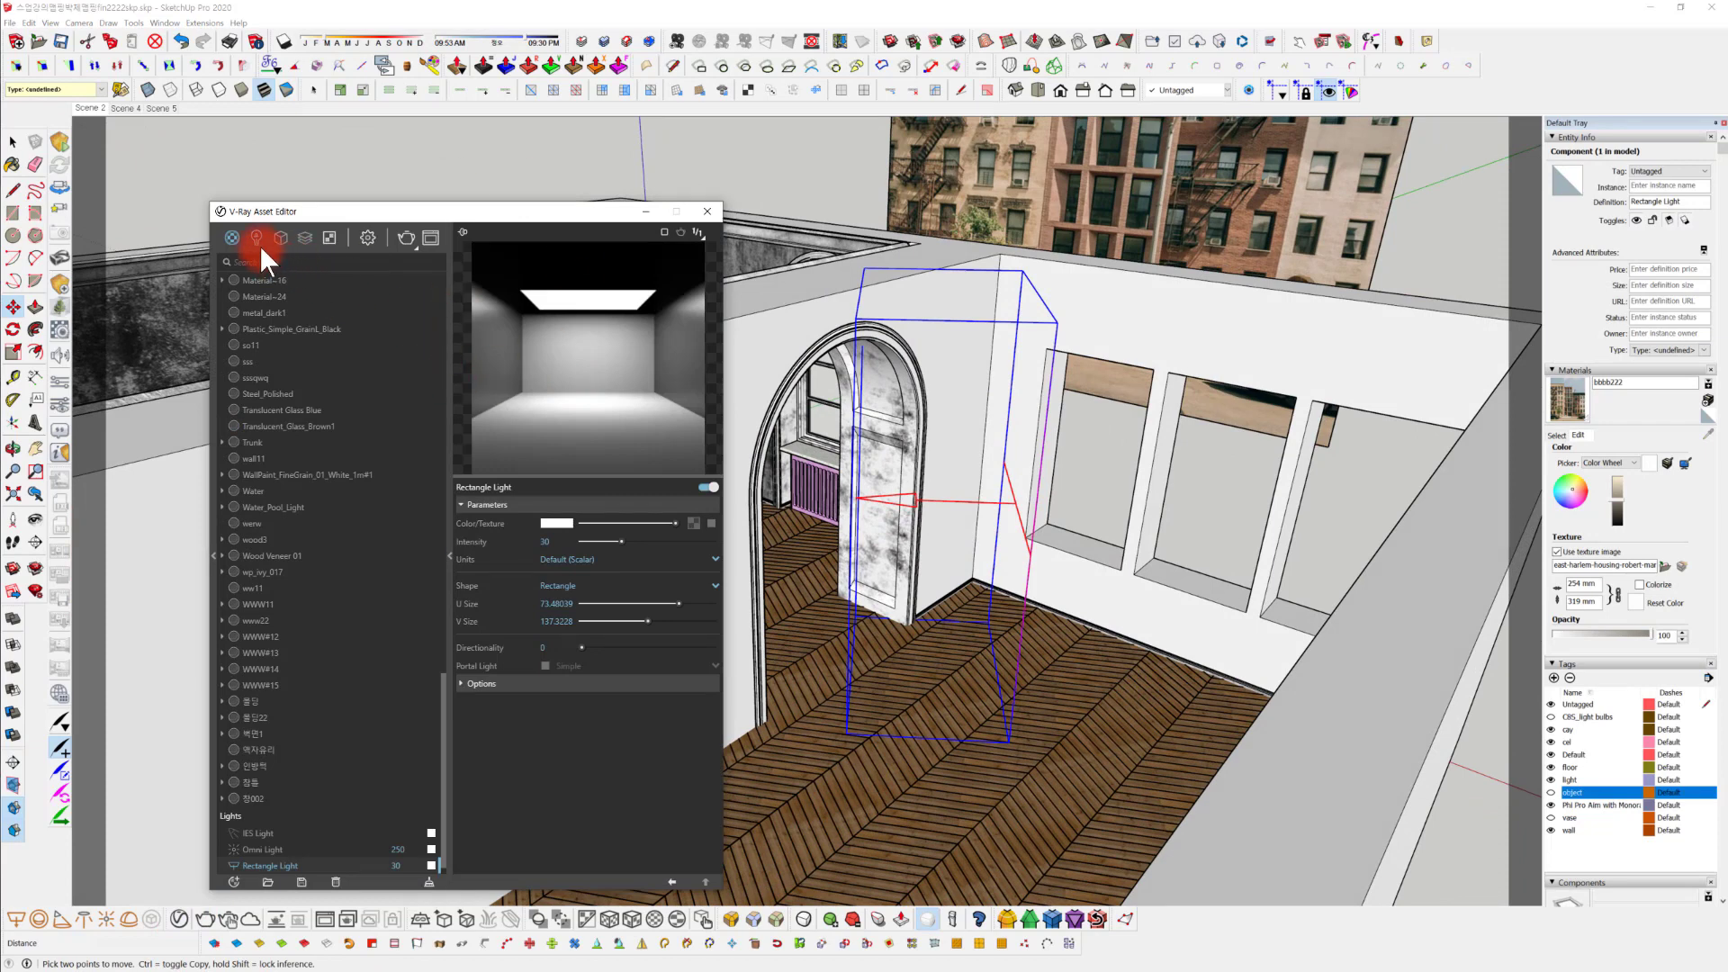
left_click(258, 243)
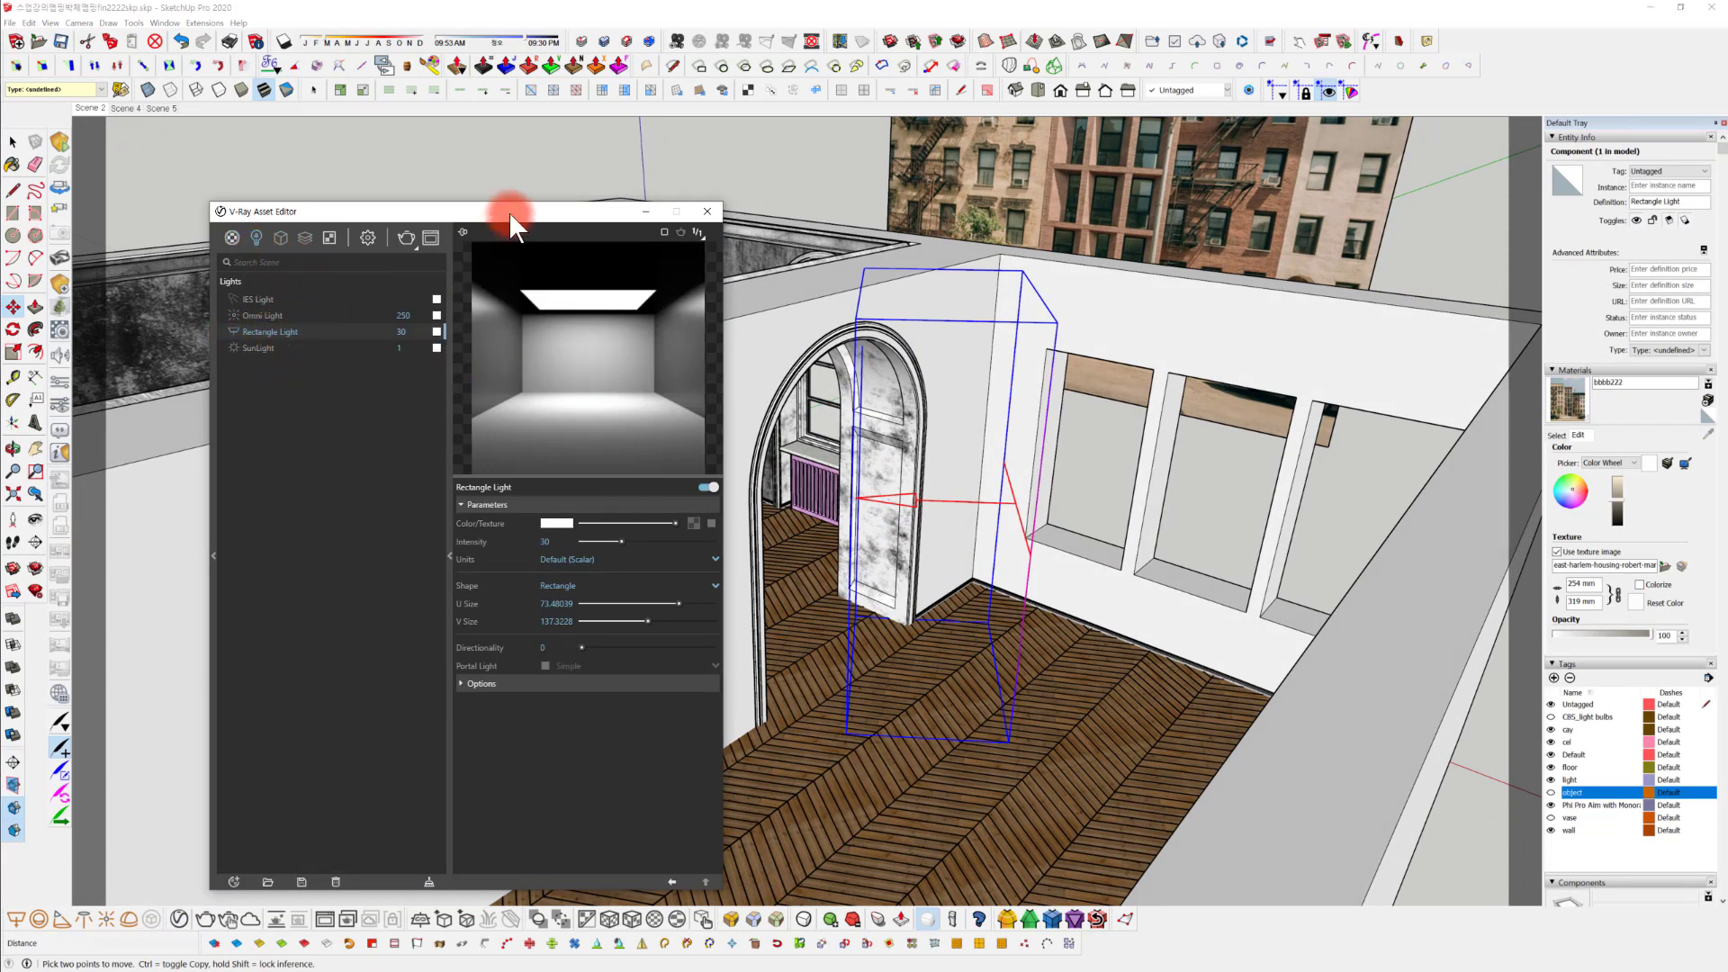
left_click_drag(510, 212, 414, 127)
left_click(1006, 574)
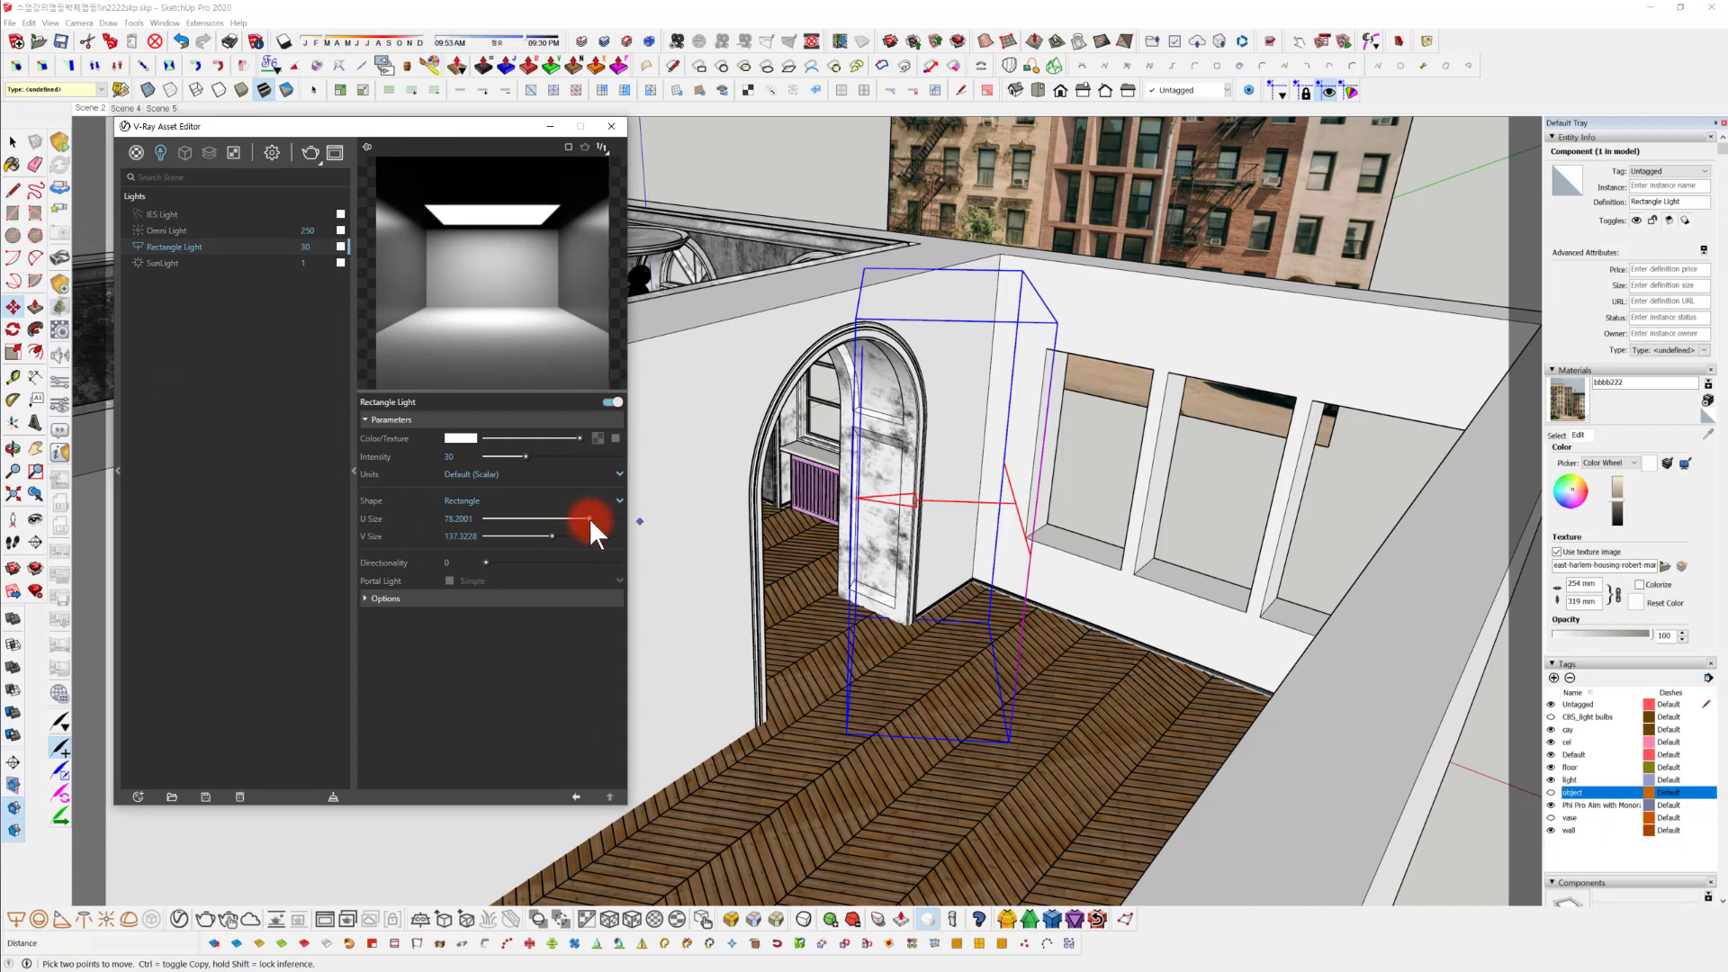
left_click_drag(590, 520, 581, 520)
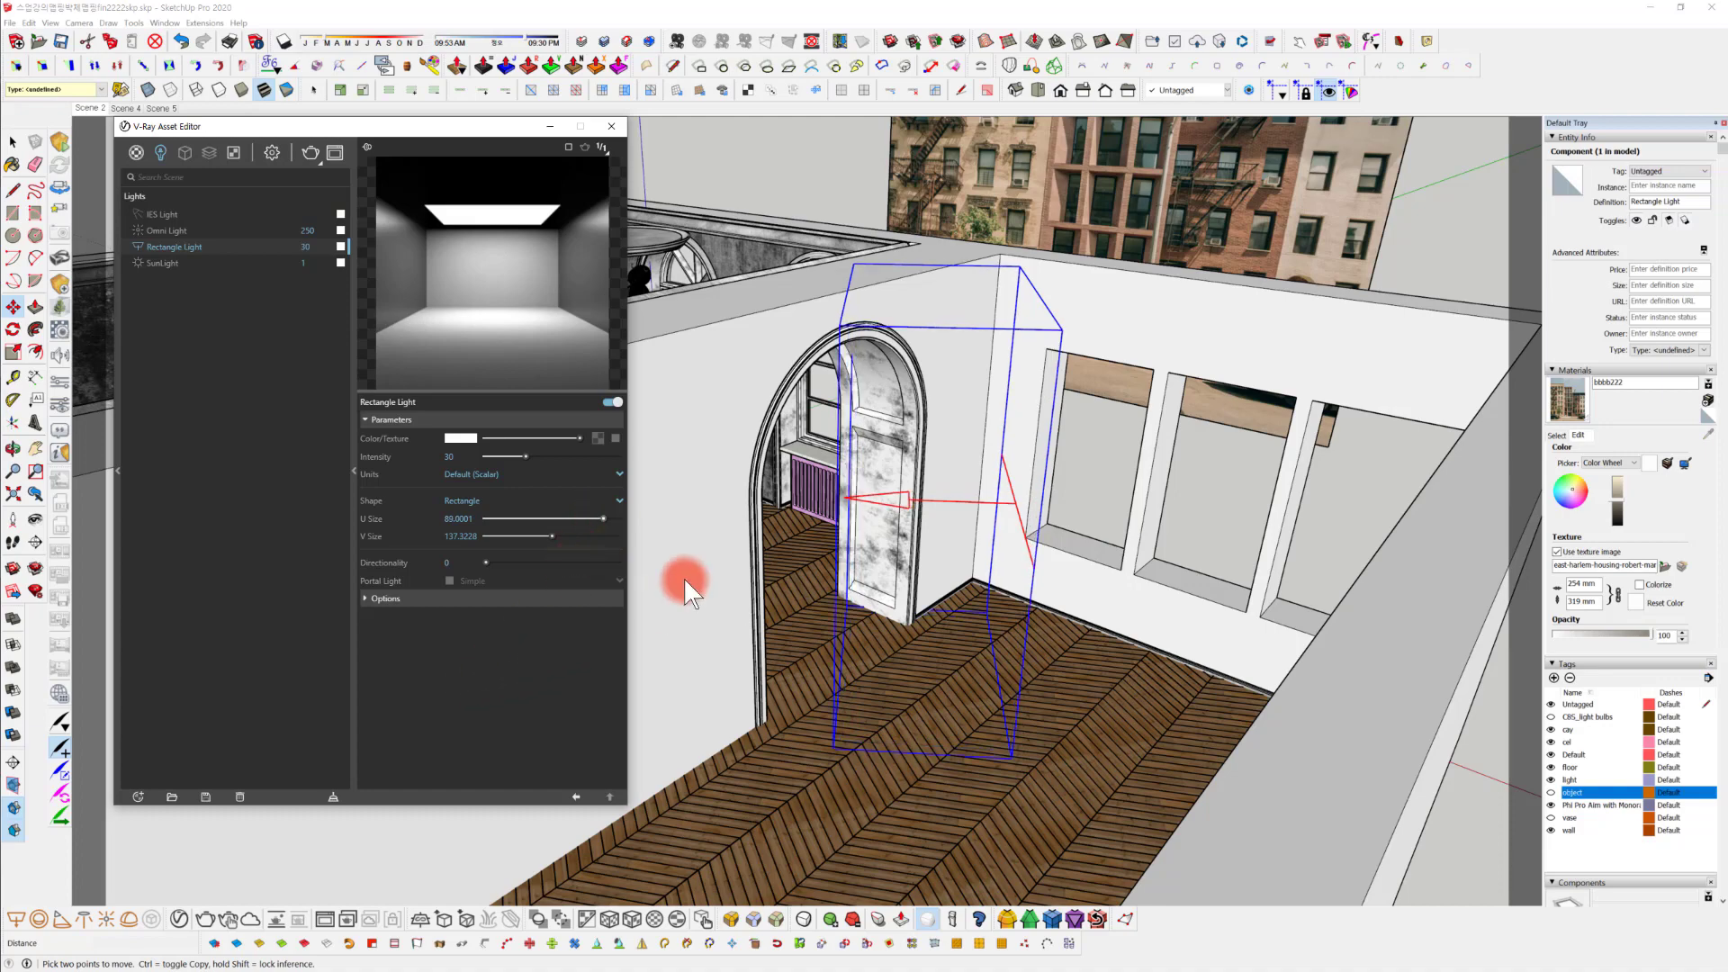
middle_click_drag(829, 549, 703, 617)
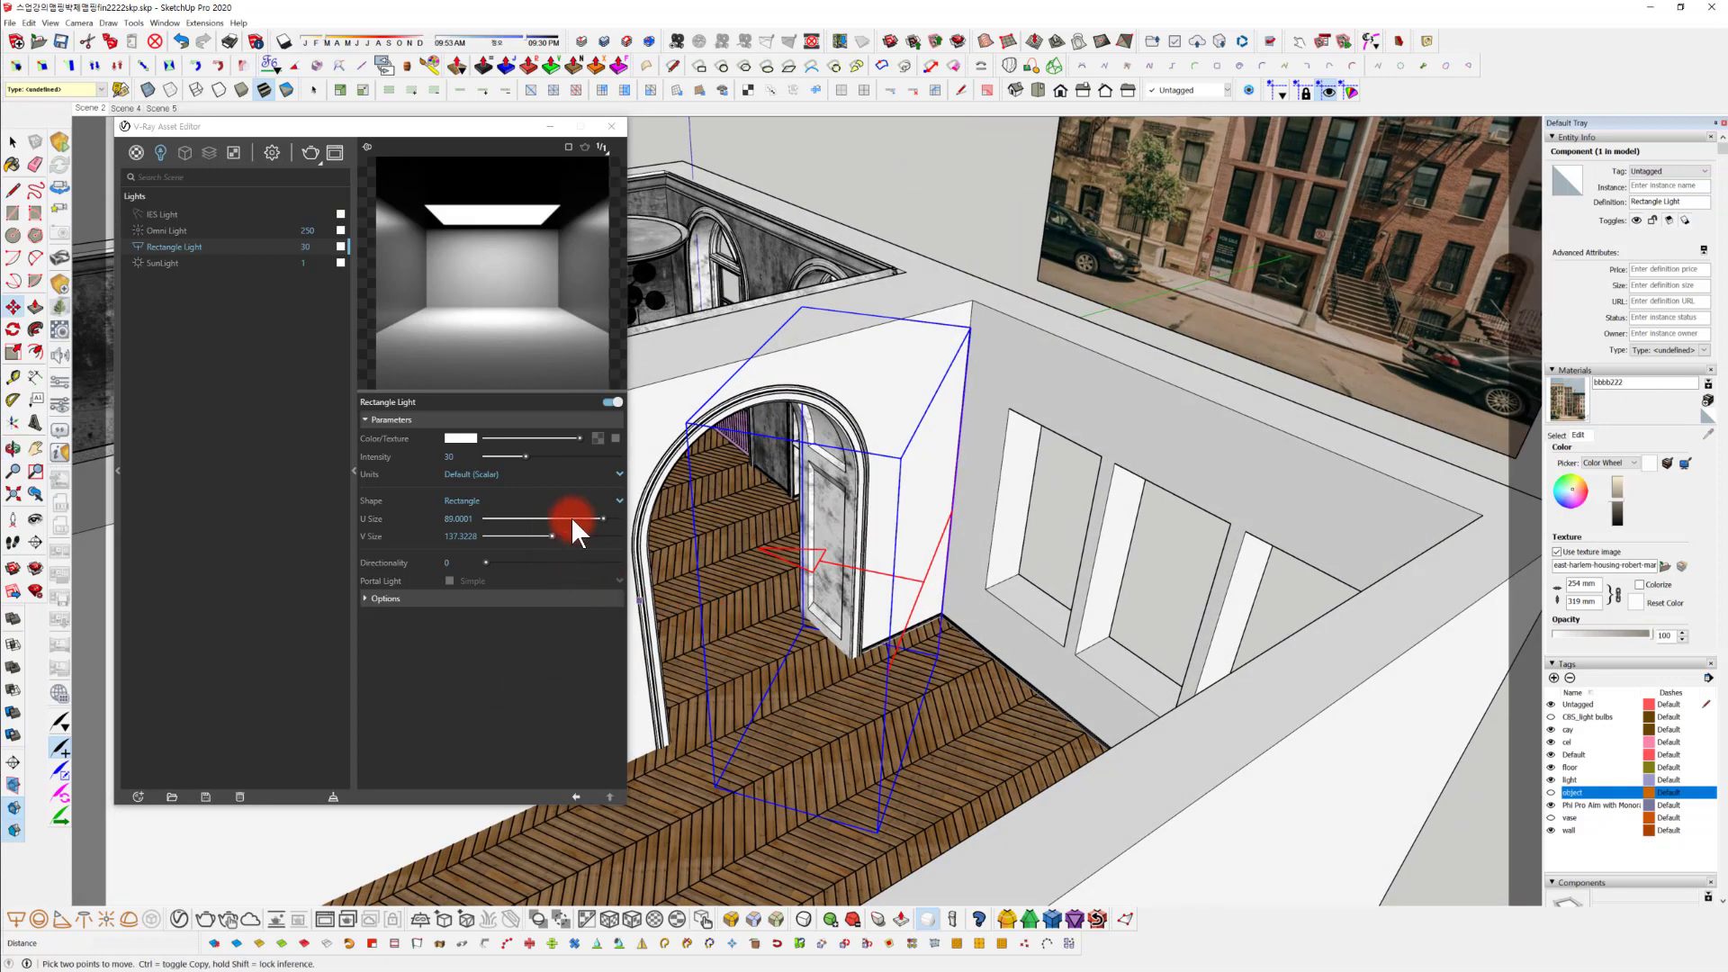
left_click_drag(605, 518, 612, 522)
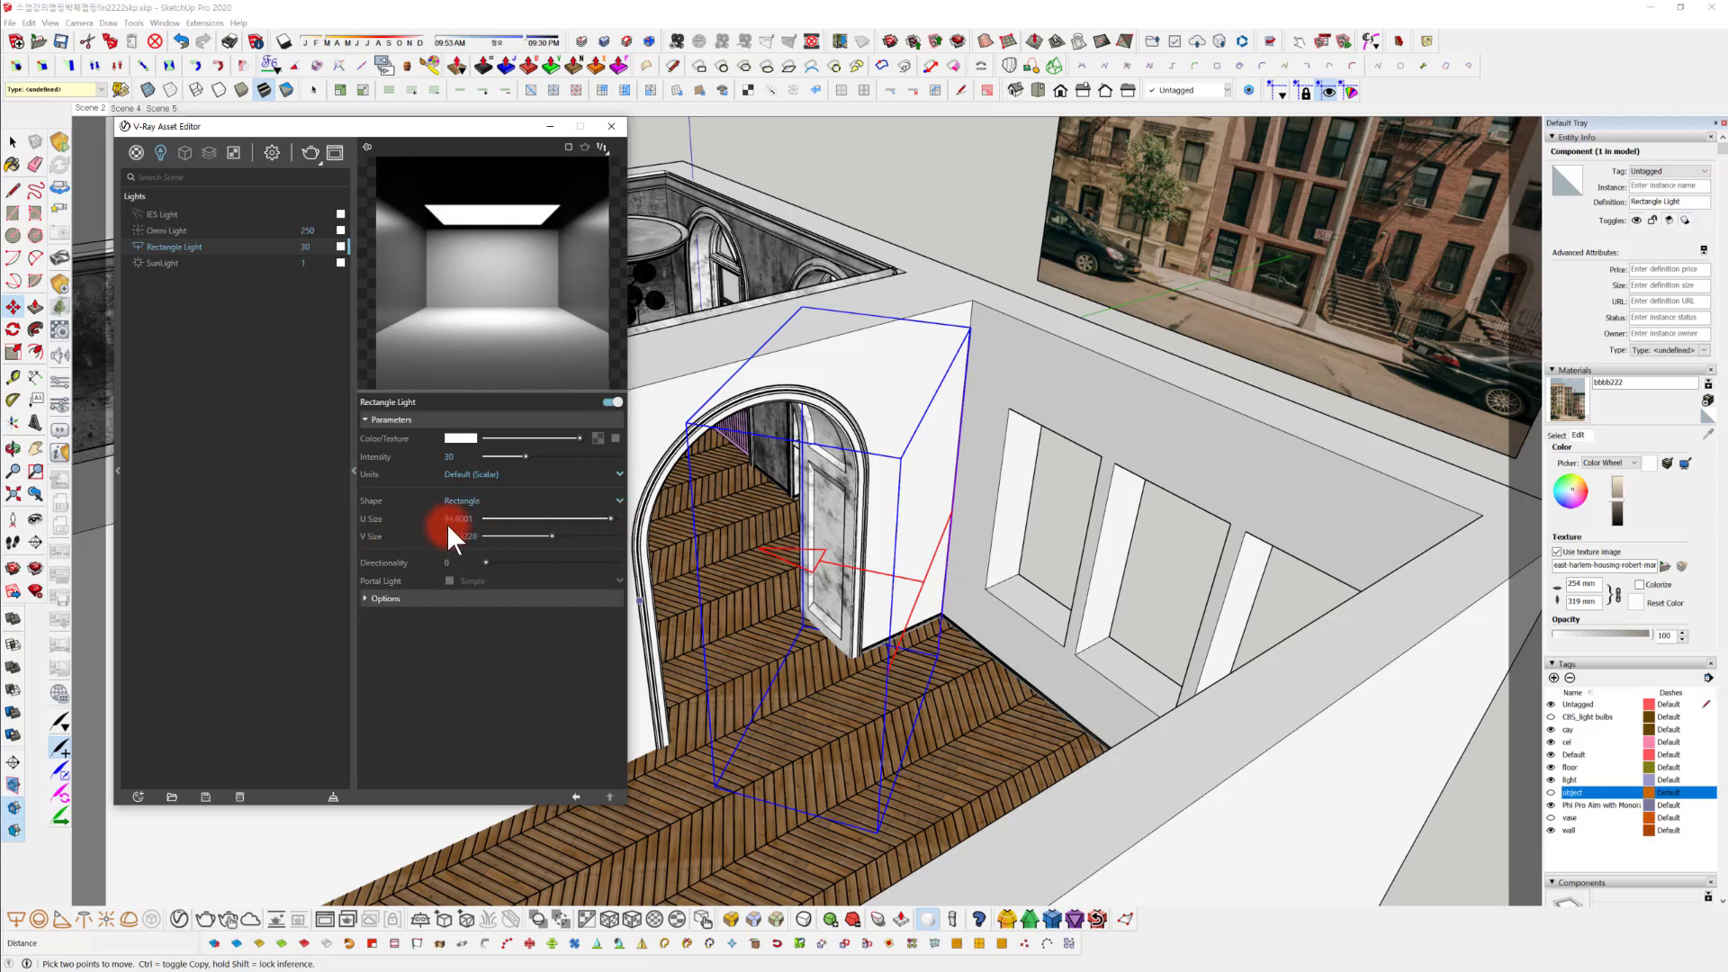
double_click(419, 518)
type("1000")
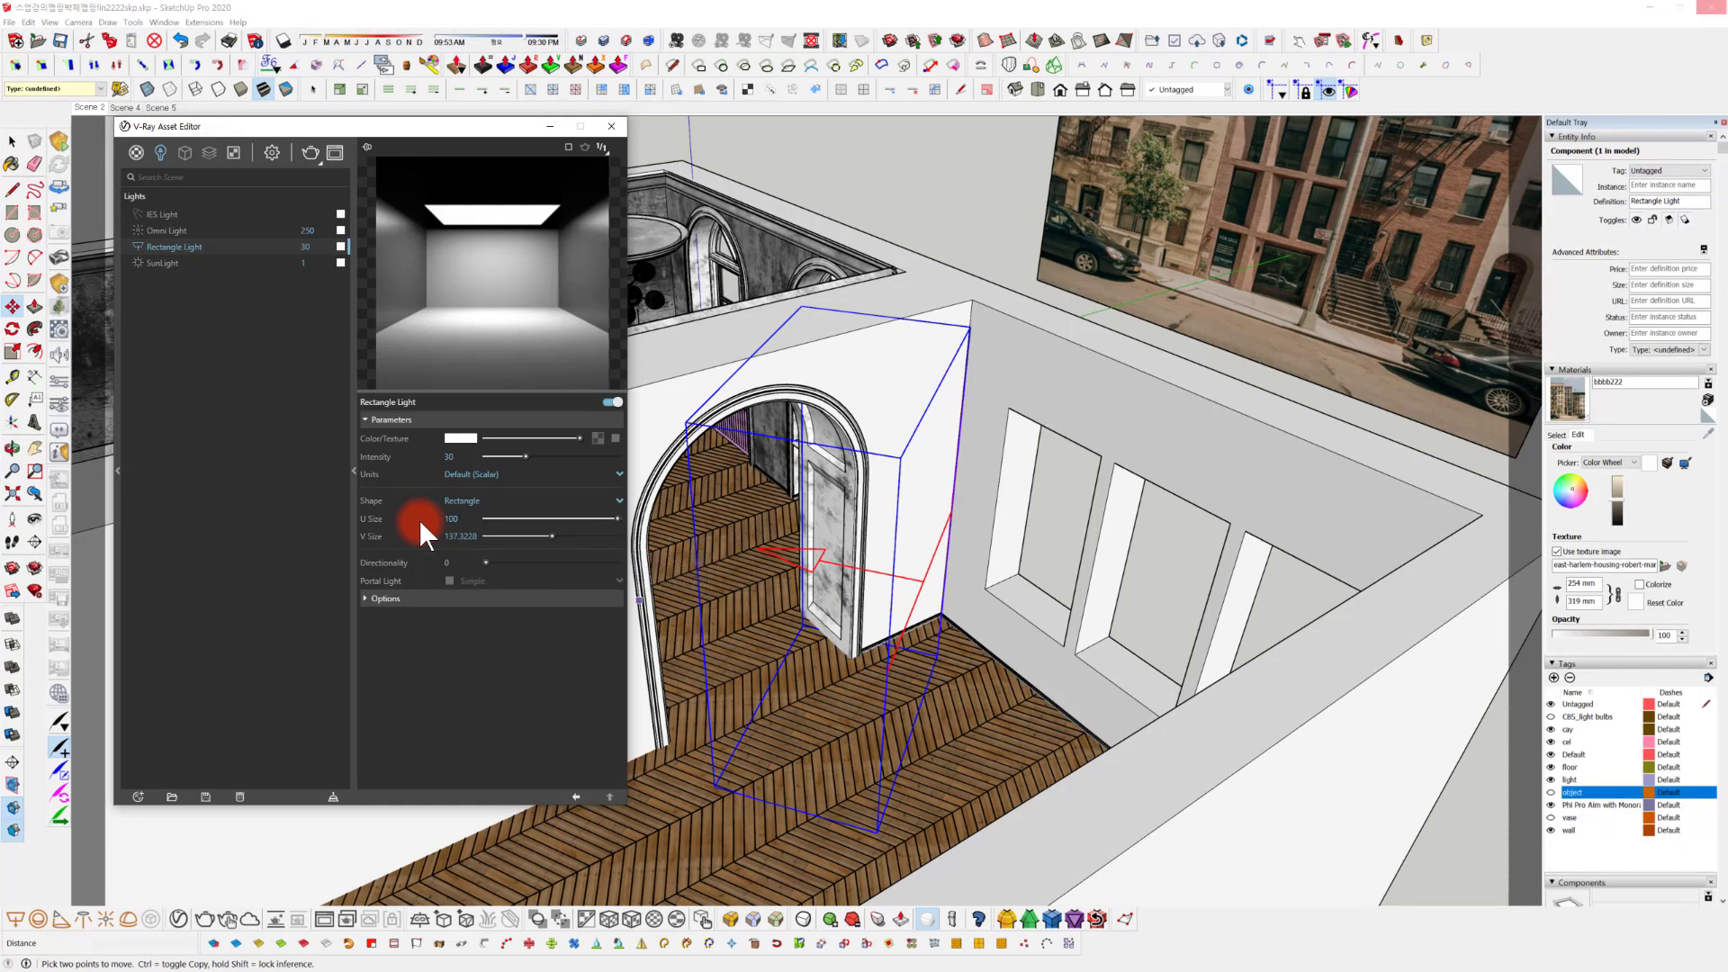
left_click(943, 613)
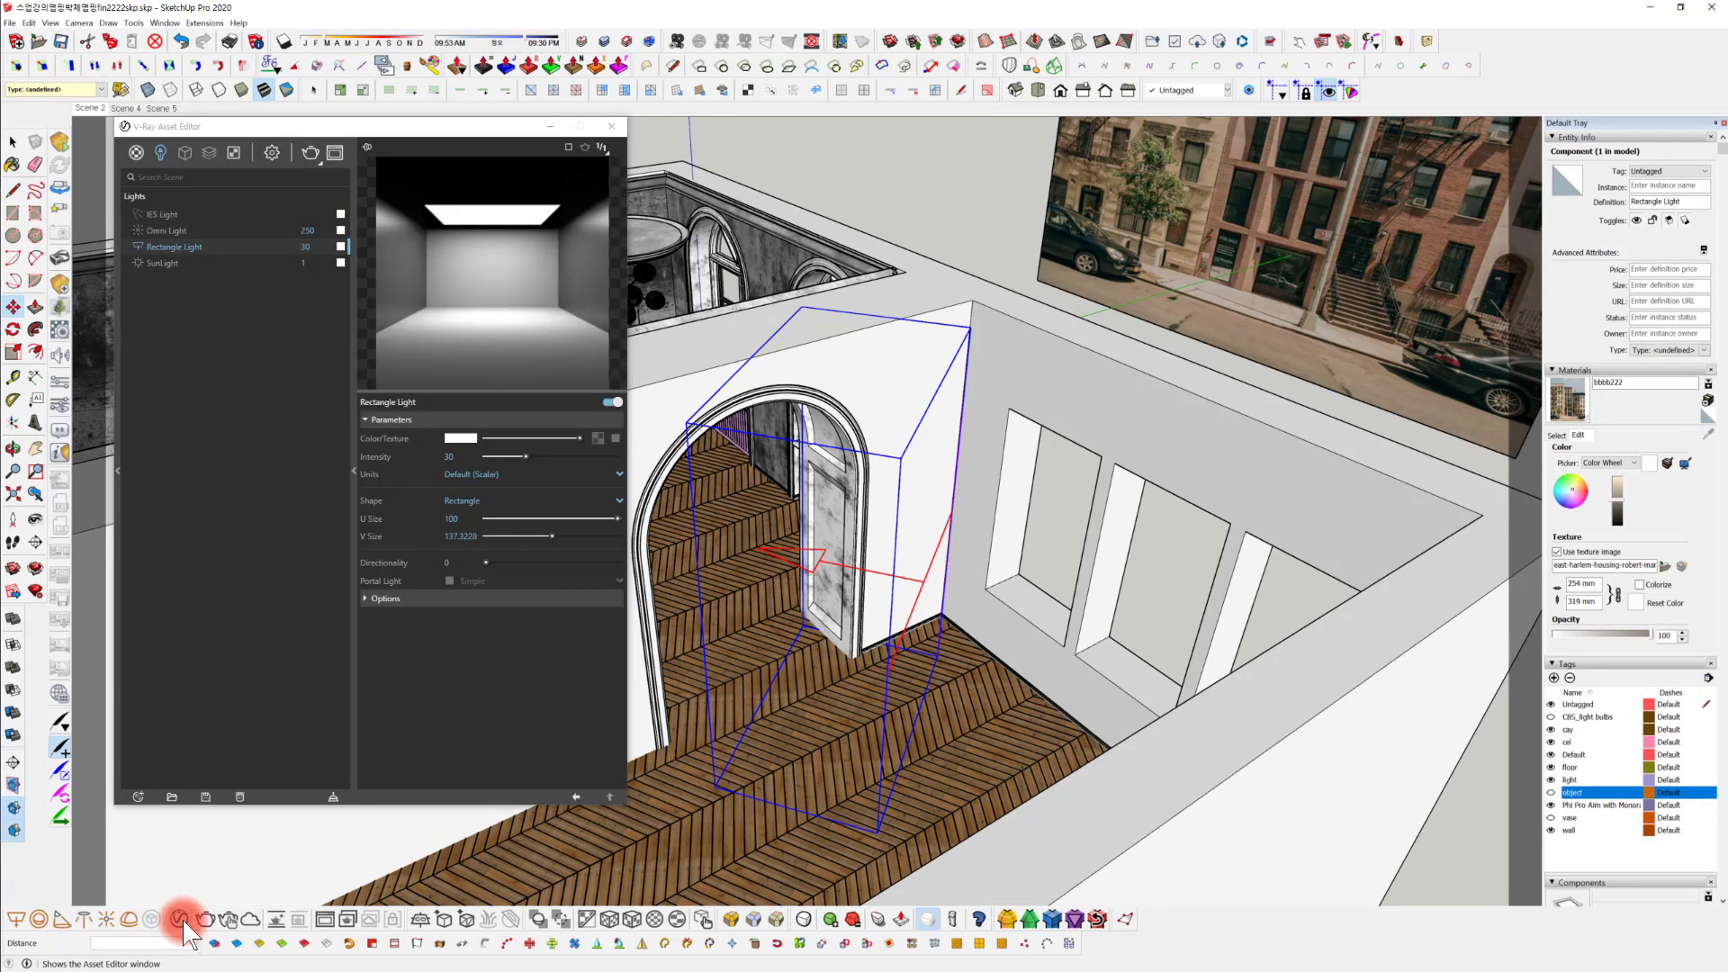
Set the rectangle light's V size to 120.
mouse_move(1091, 567)
middle_mouse_down()
mouse_move(885, 625)
mouse_move(1137, 558)
mouse_move(1511, 571)
mouse_move(1525, 540)
mouse_move(1480, 538)
middle_mouse_up()
key("m")
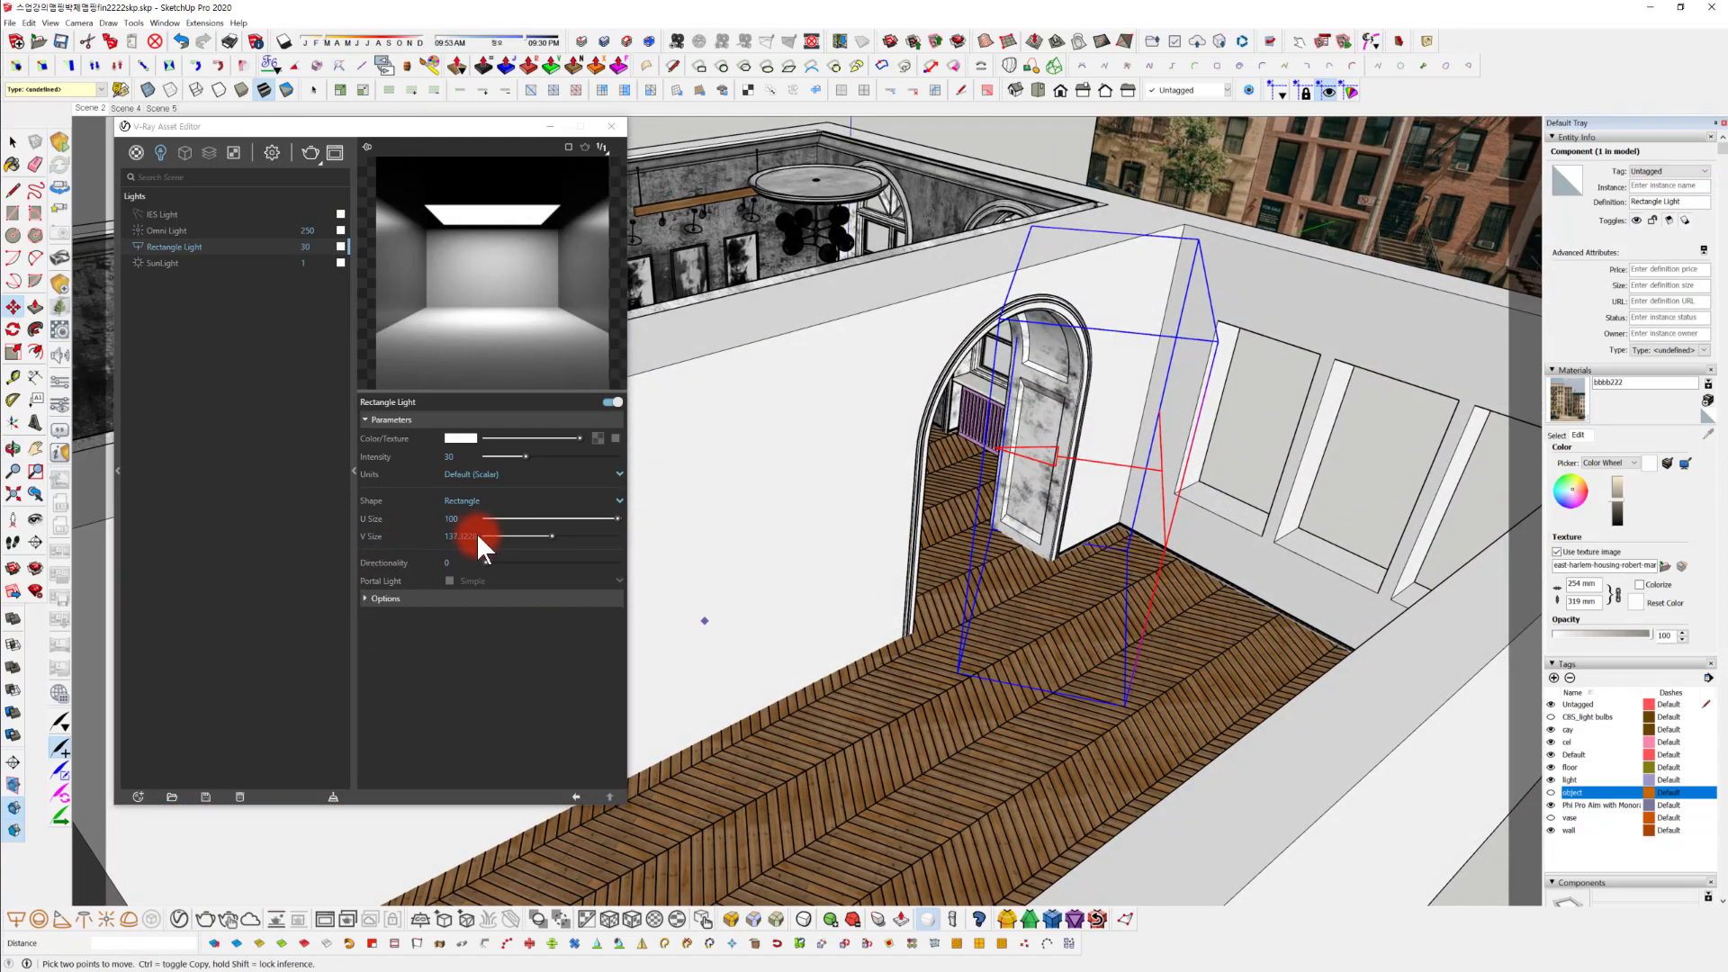
left_click_drag(477, 533, 424, 537)
type("120")
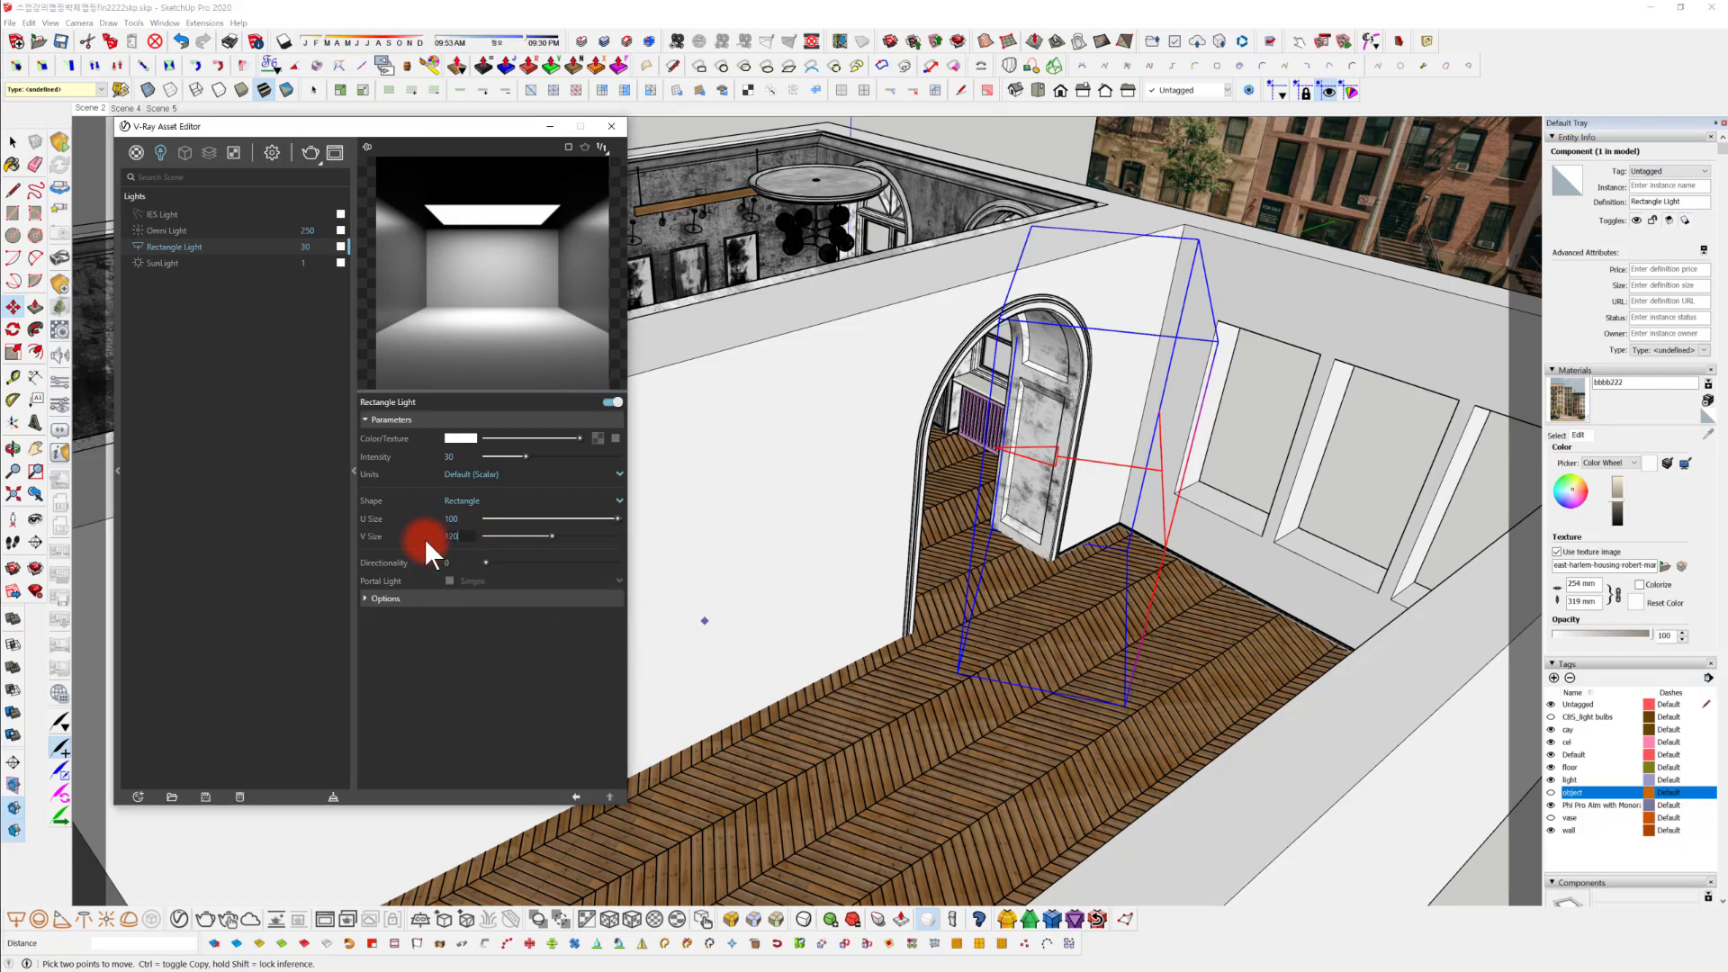
Rotate the rectangle light about its vertical axis to aim it toward the arched doorway.
middle_click_drag(760, 563, 866, 613)
key("m")
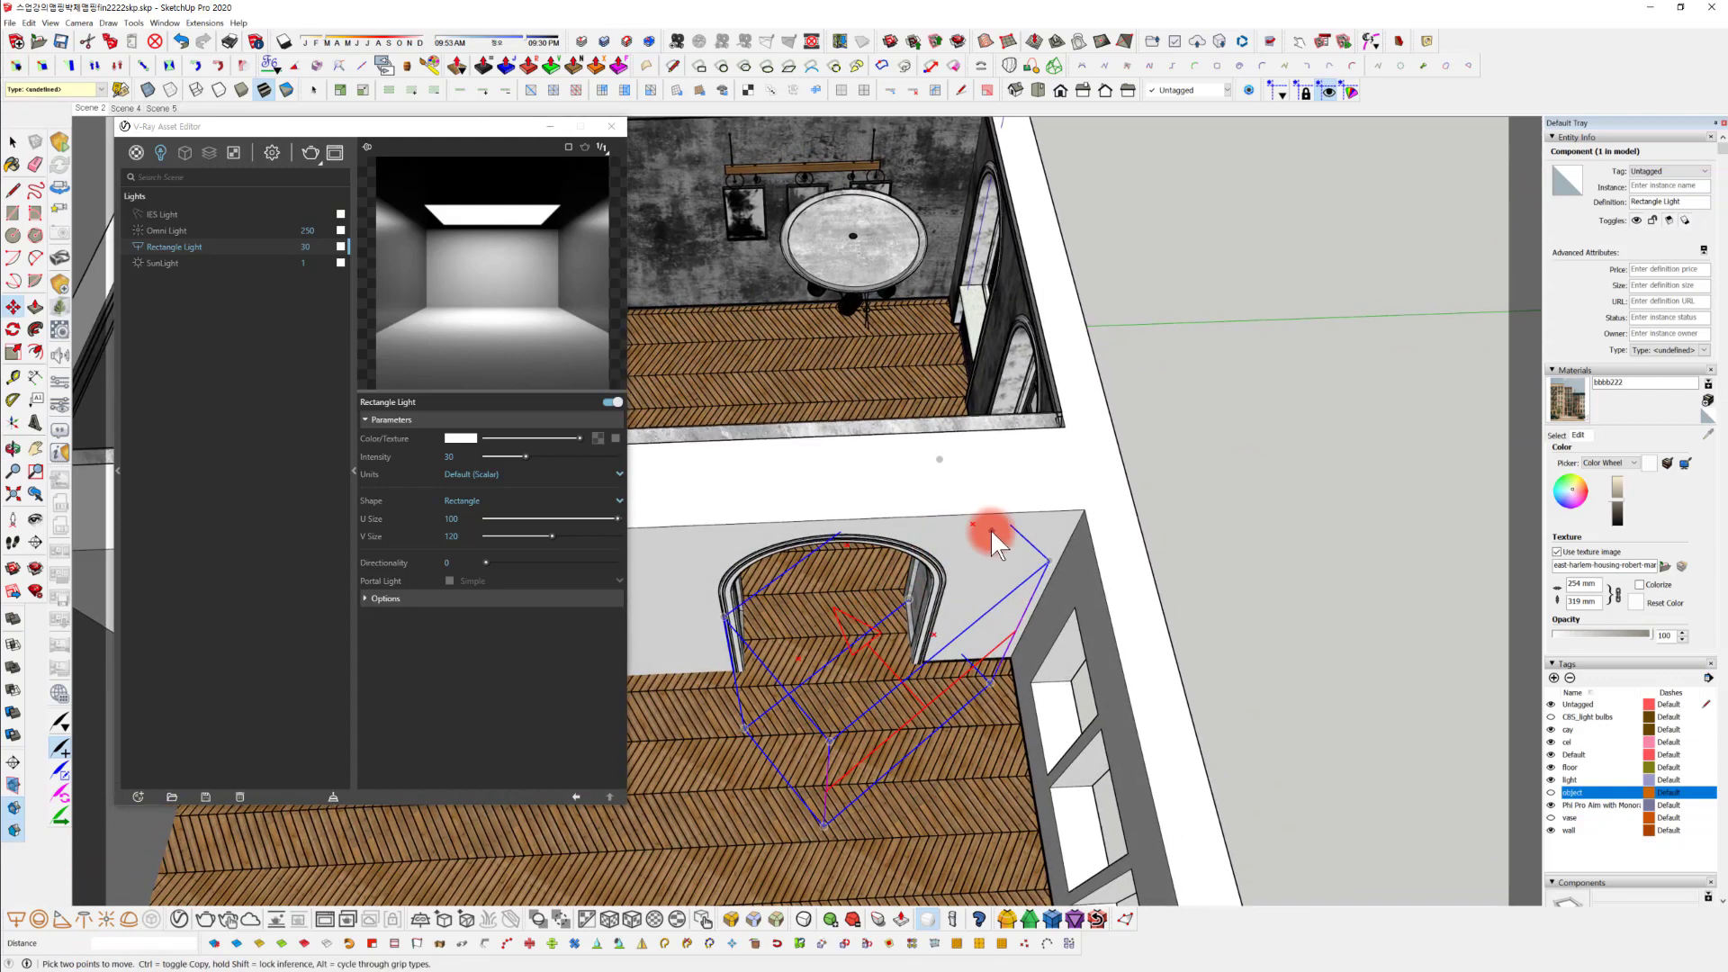
left_click(972, 523)
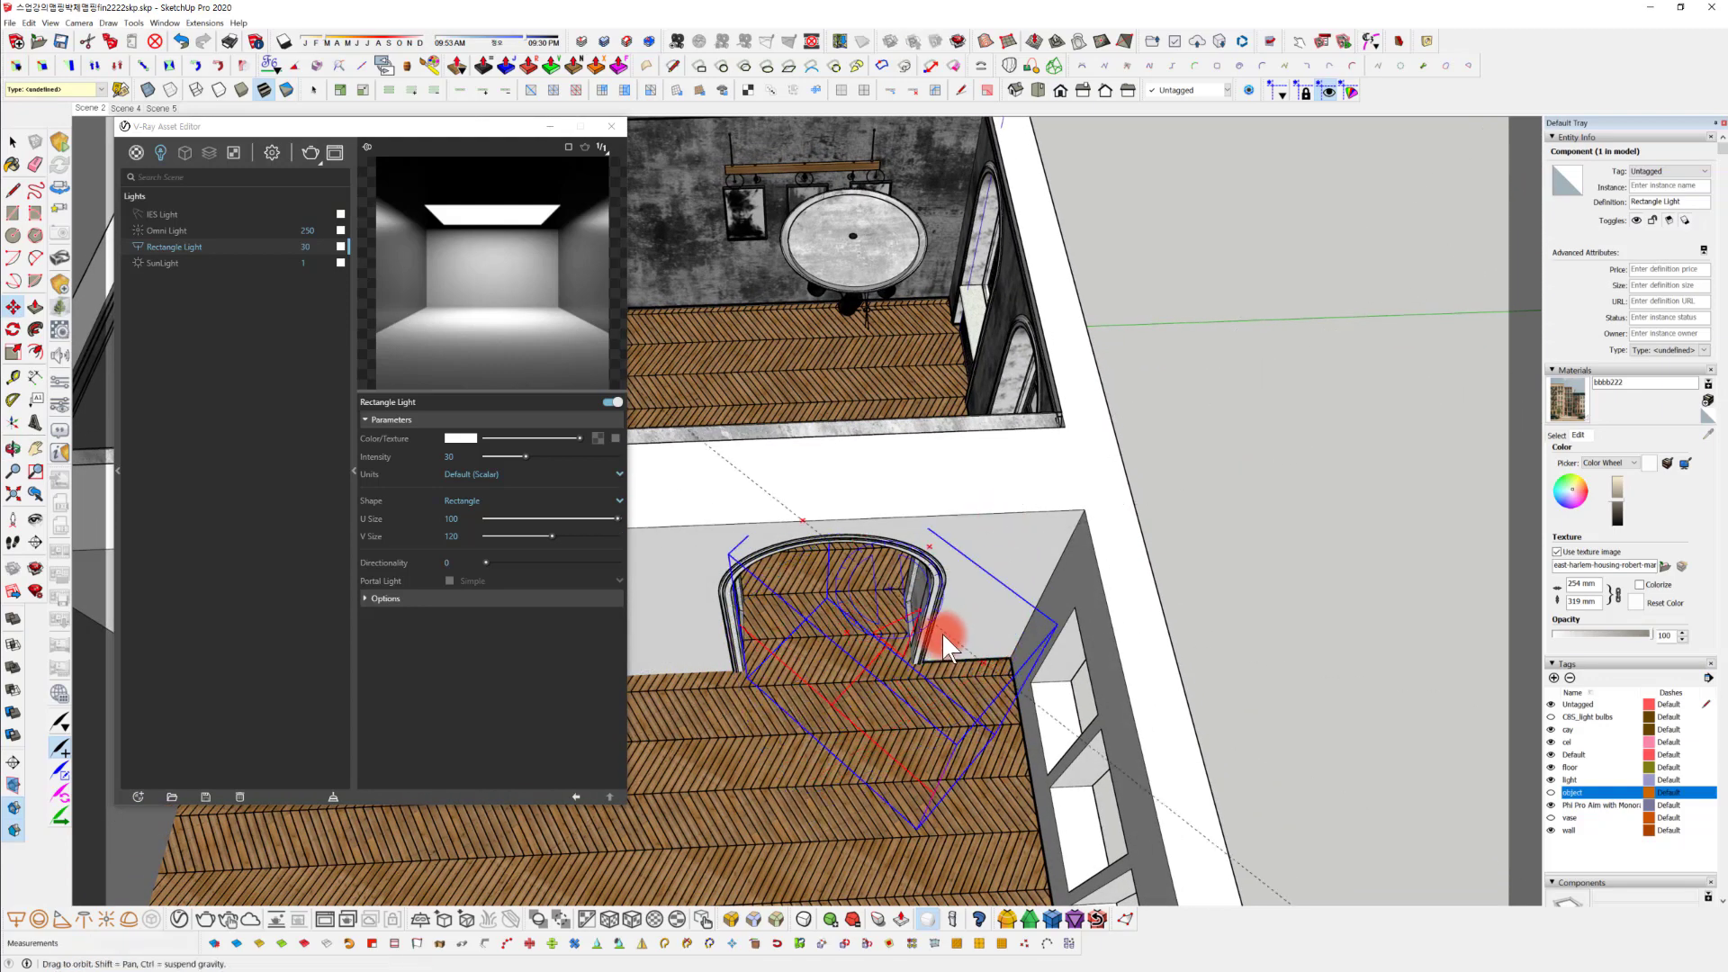
left_click(942, 634)
middle_click_drag(942, 633, 900, 549)
scroll(900, 549, "down", 2)
middle_click_drag(1180, 586, 1432, 417)
scroll(981, 550, "up", 2)
scroll(1125, 545, "up", 3)
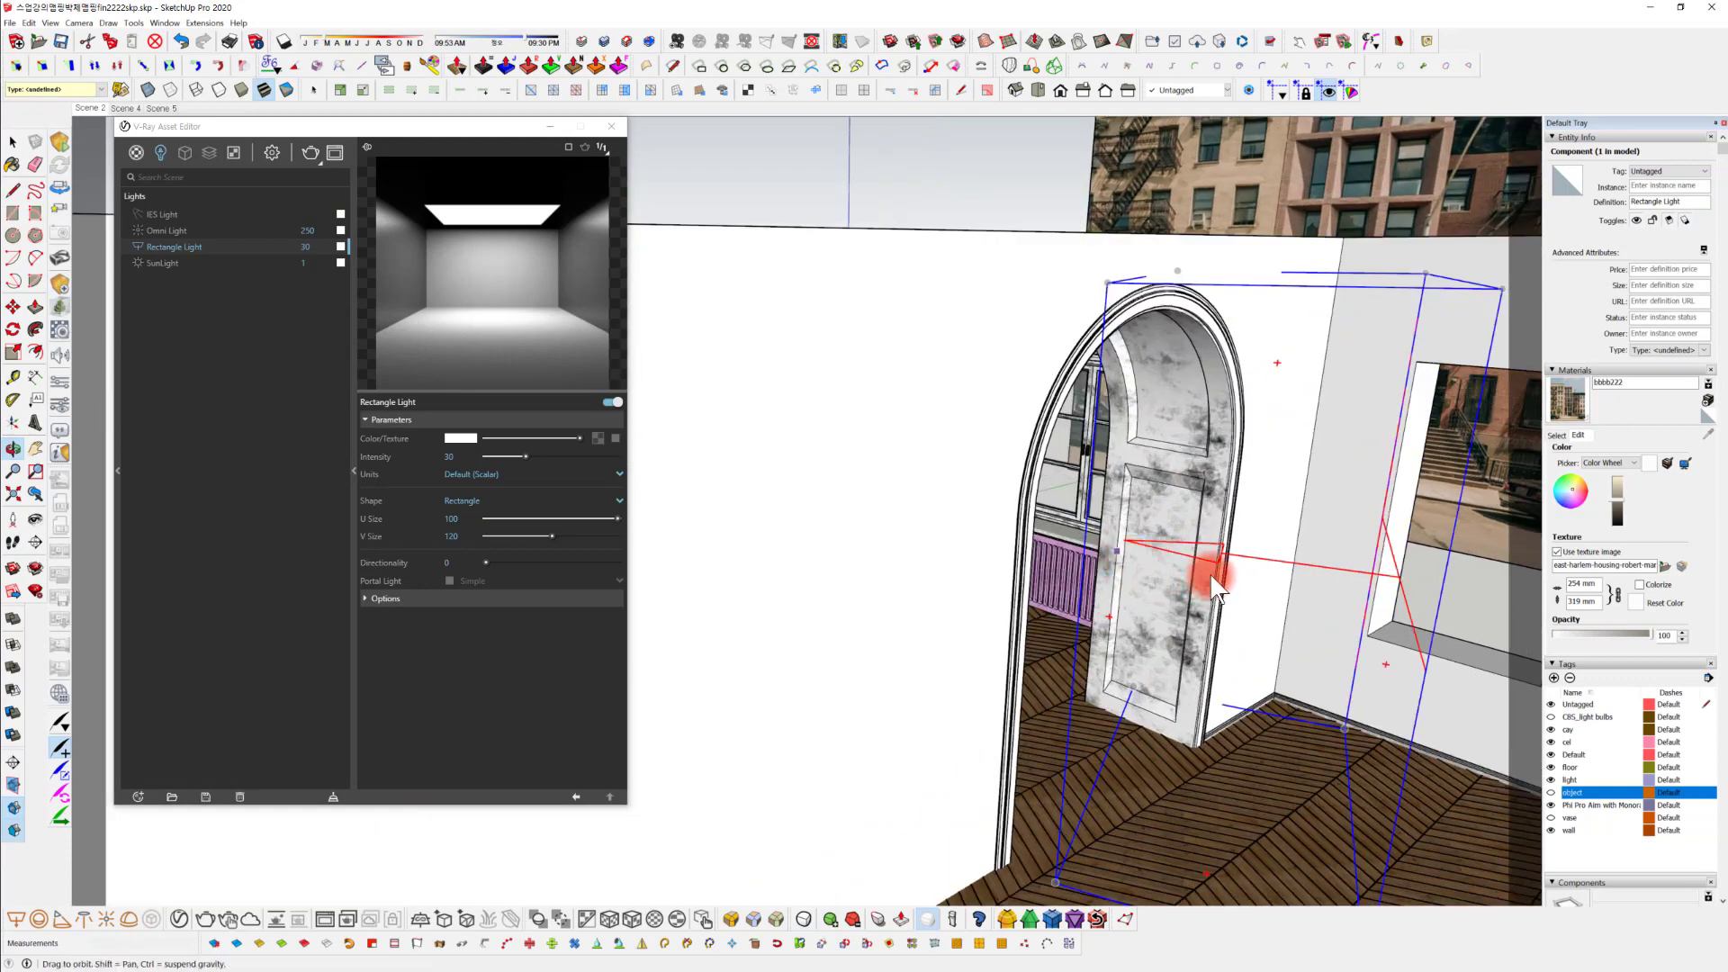
Rotate the rectangle light to tilt it toward the arched doorway in the adjoining room.
middle_click_drag(1210, 576, 1146, 493)
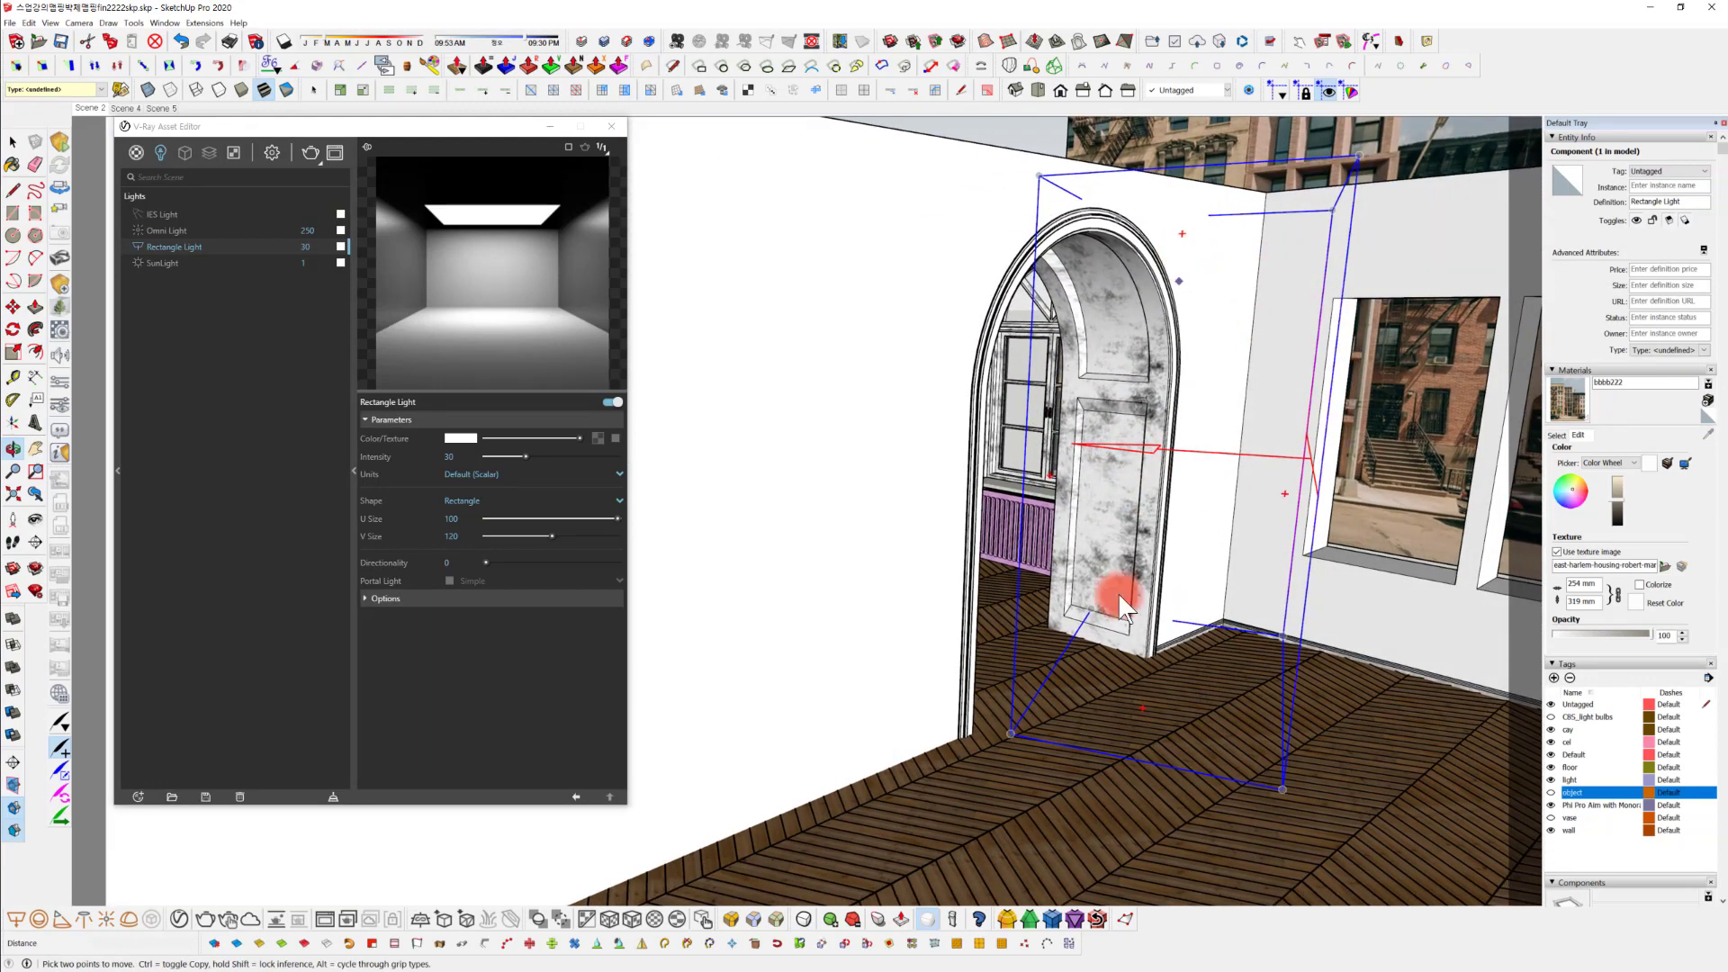
left_click(1179, 234)
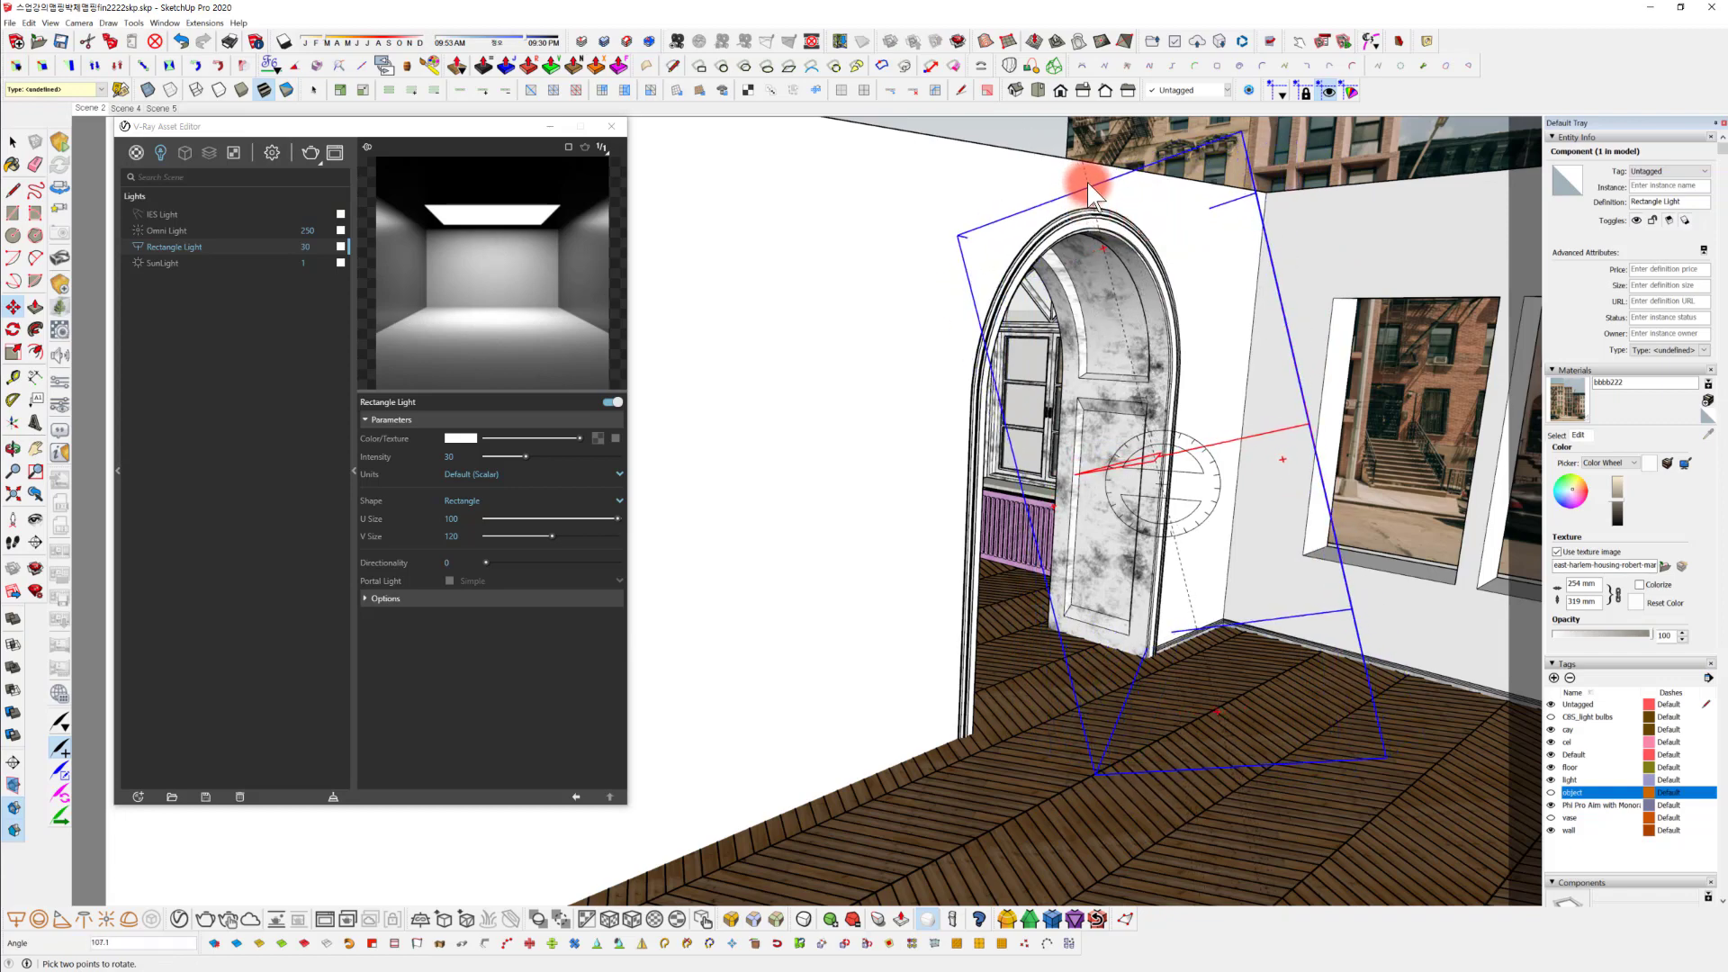
left_click(1085, 182)
middle_click_drag(1206, 416, 1515, 548)
left_click(1214, 660)
left_click_drag(1515, 547, 791, 501)
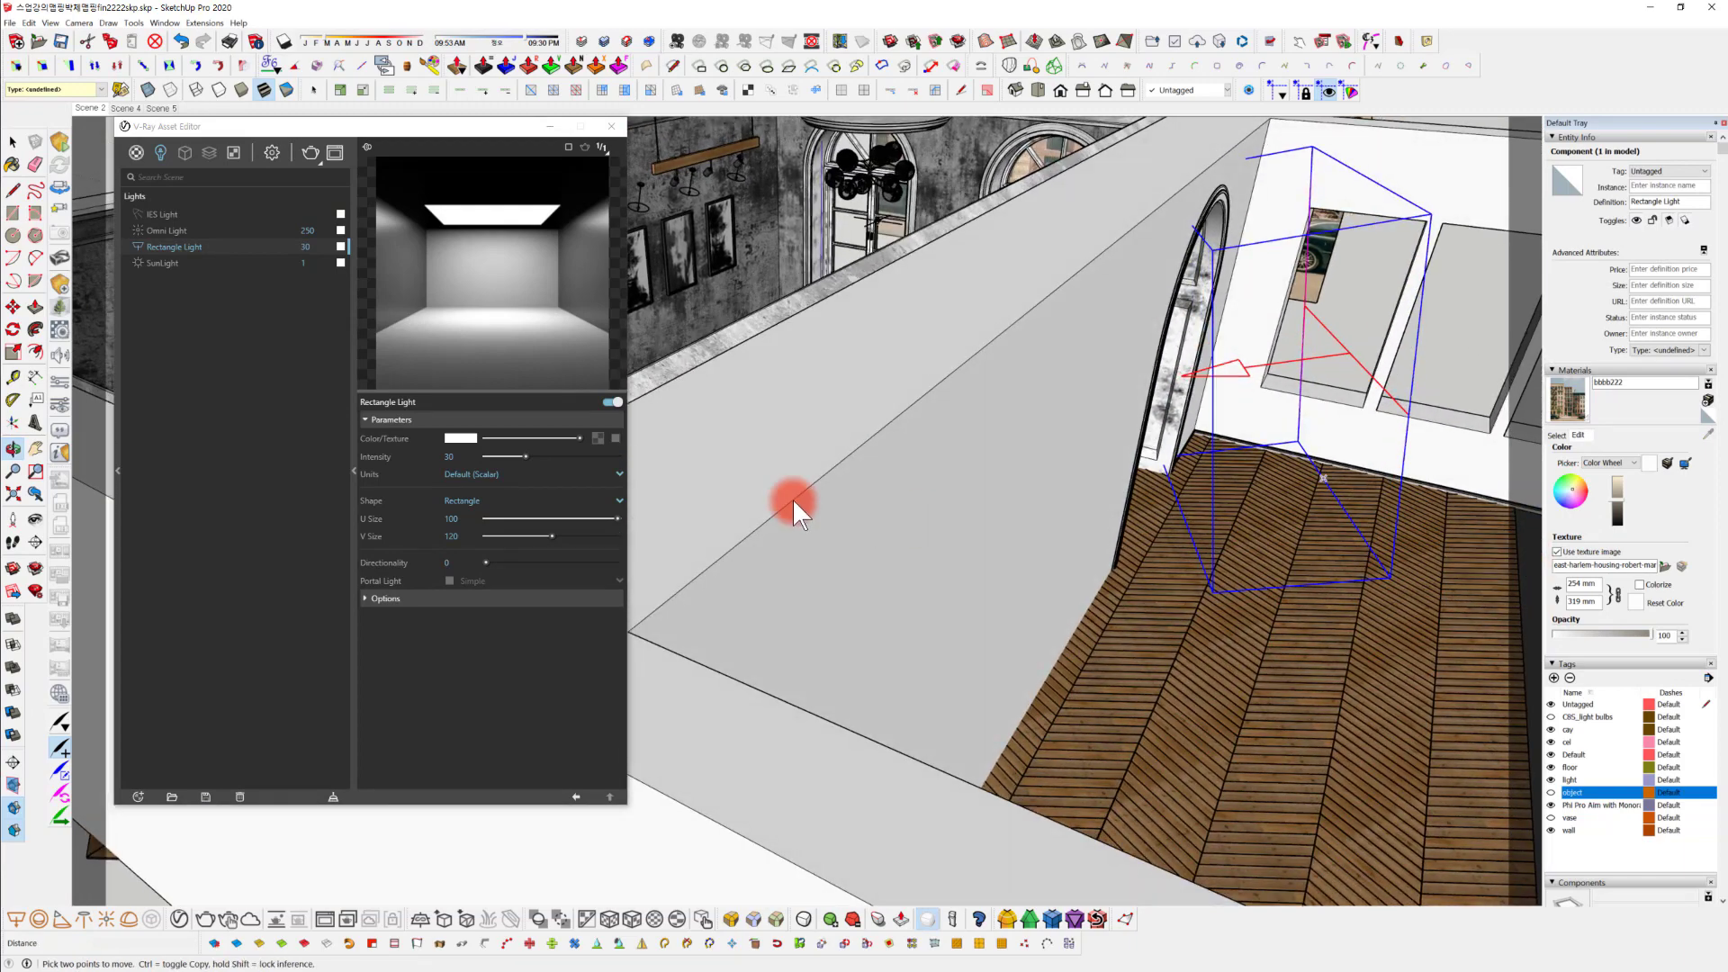
key("m")
Make the rectangle light invisible to the camera and set its intensity to 80.
left_click(413, 597)
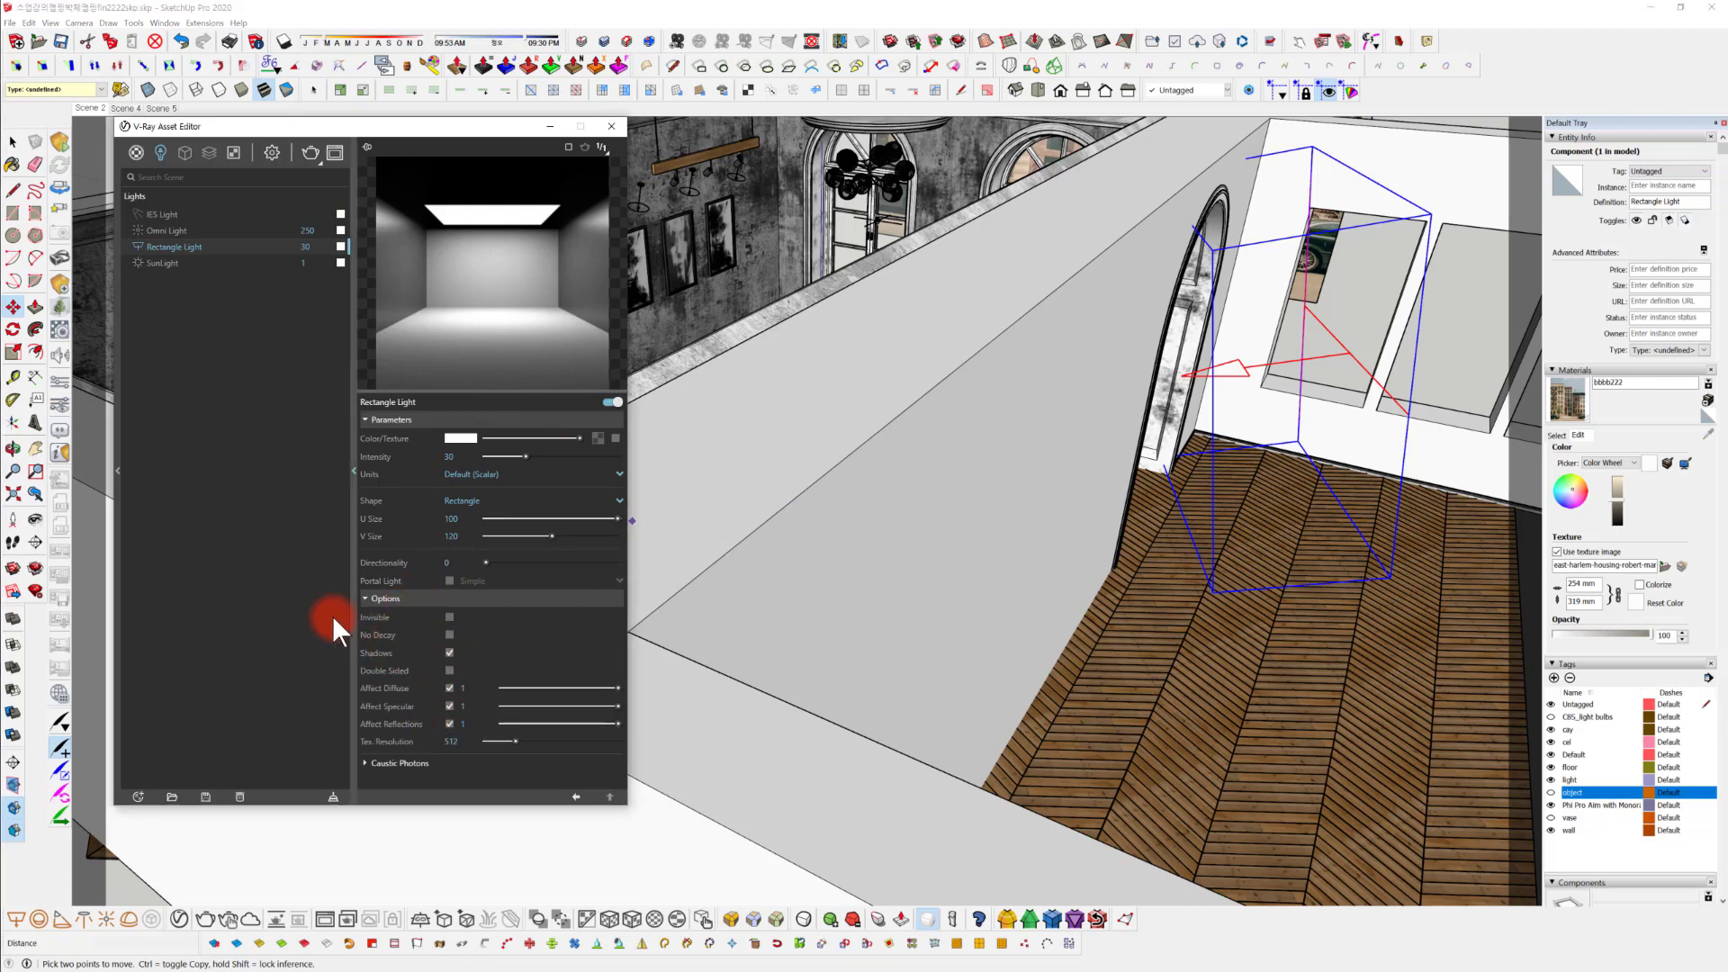
left_click(449, 617)
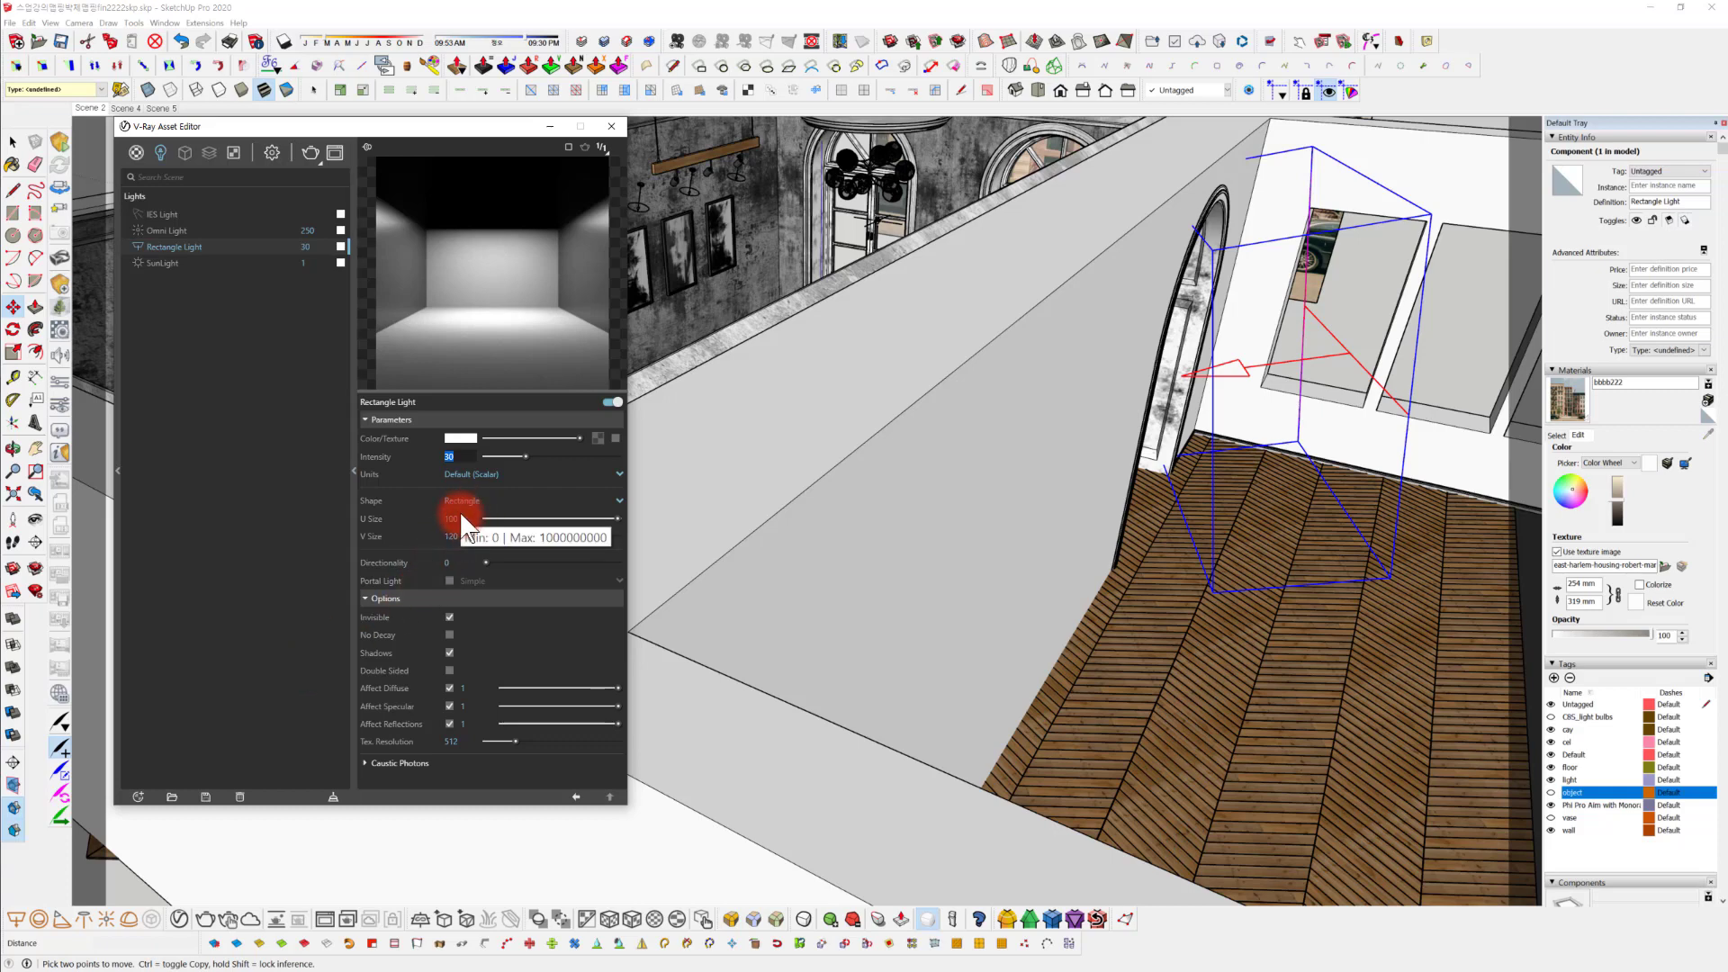
type("80")
key("Return")
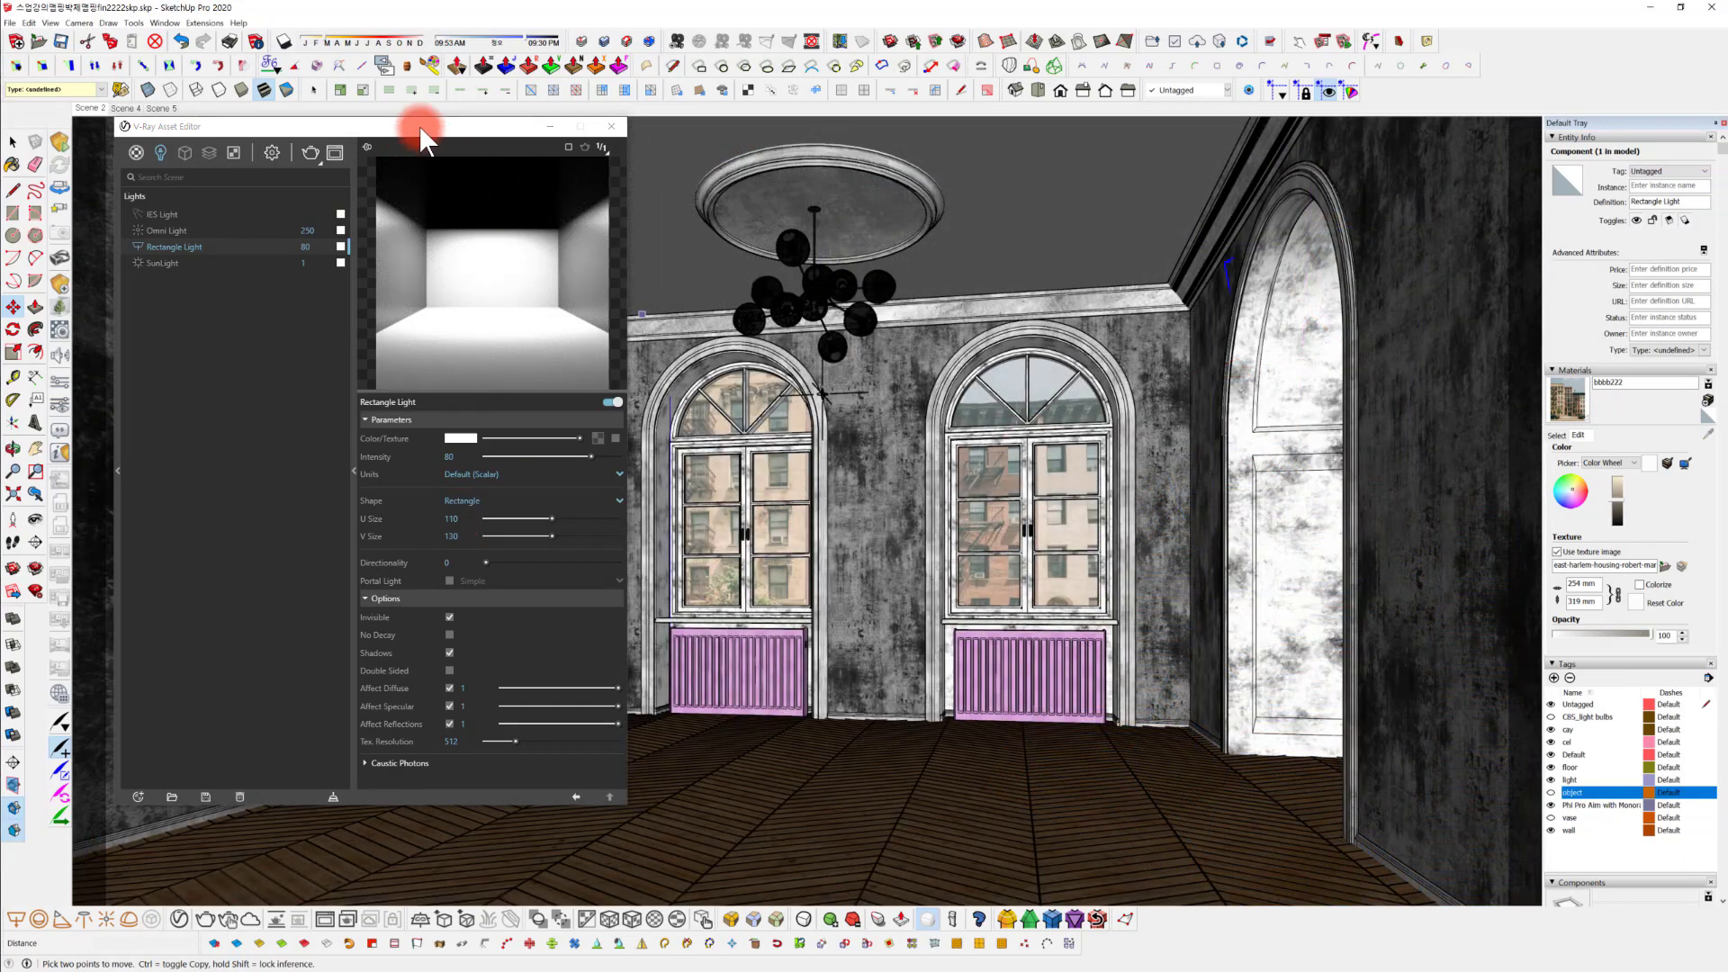
Render the room interactively to check the rectangle light shining through the arched doorway.
left_click_drag(418, 126, 458, 212)
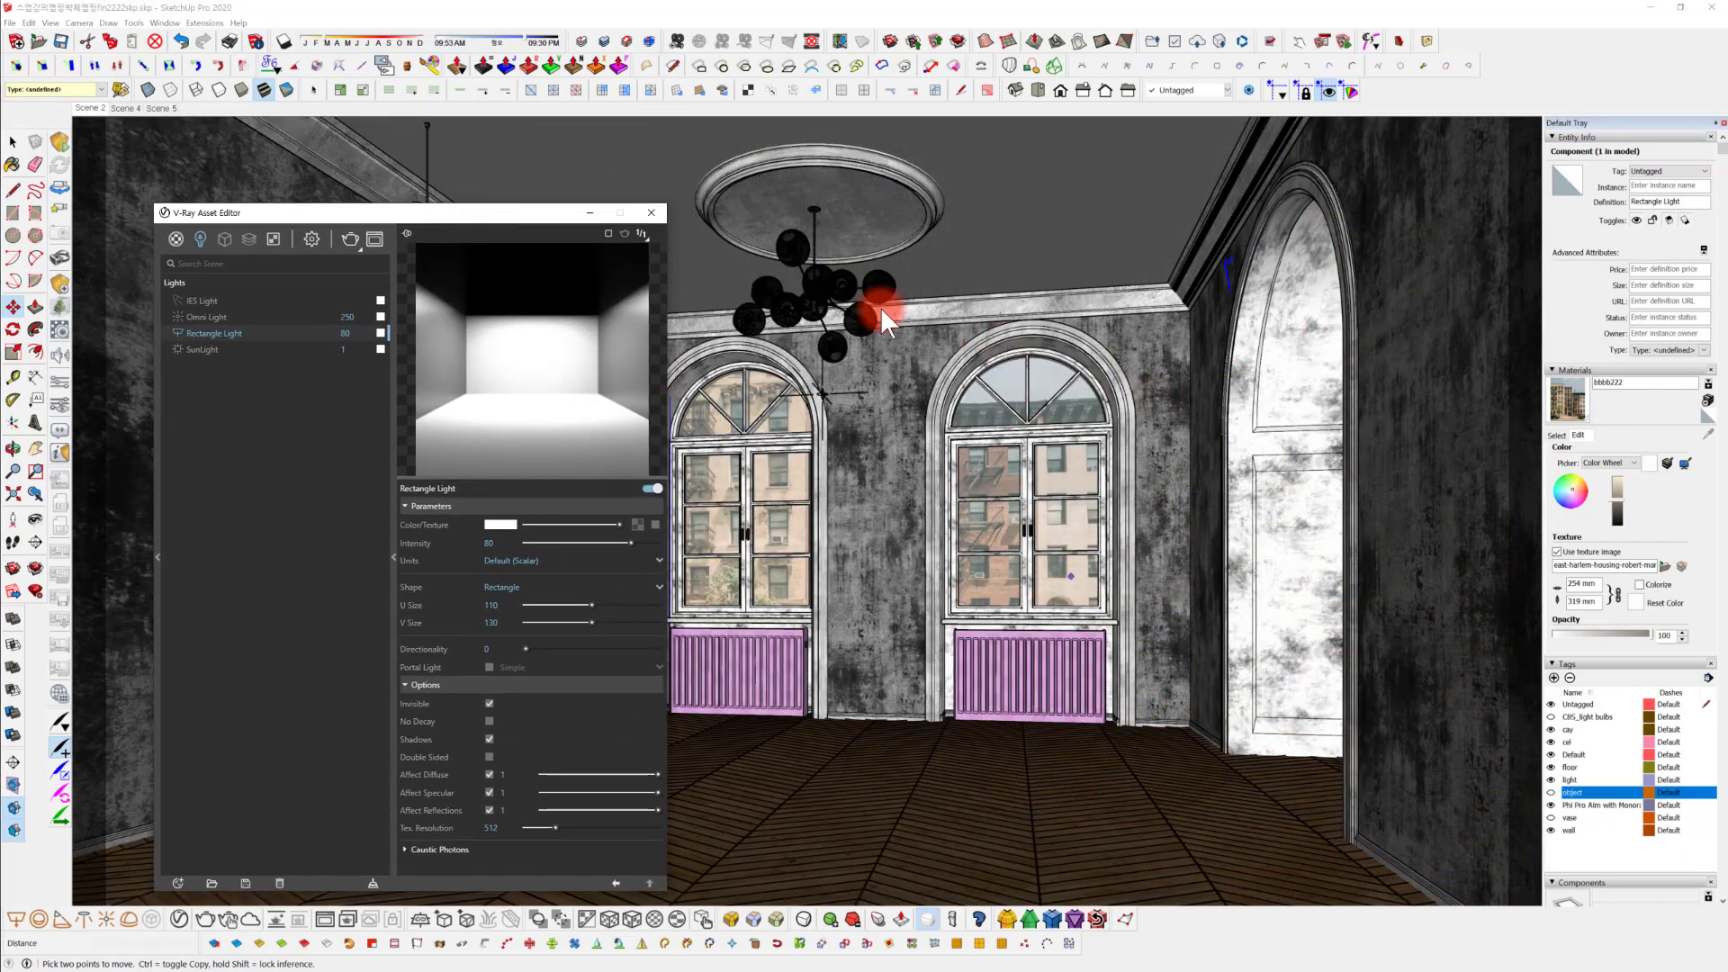
left_click(350, 239)
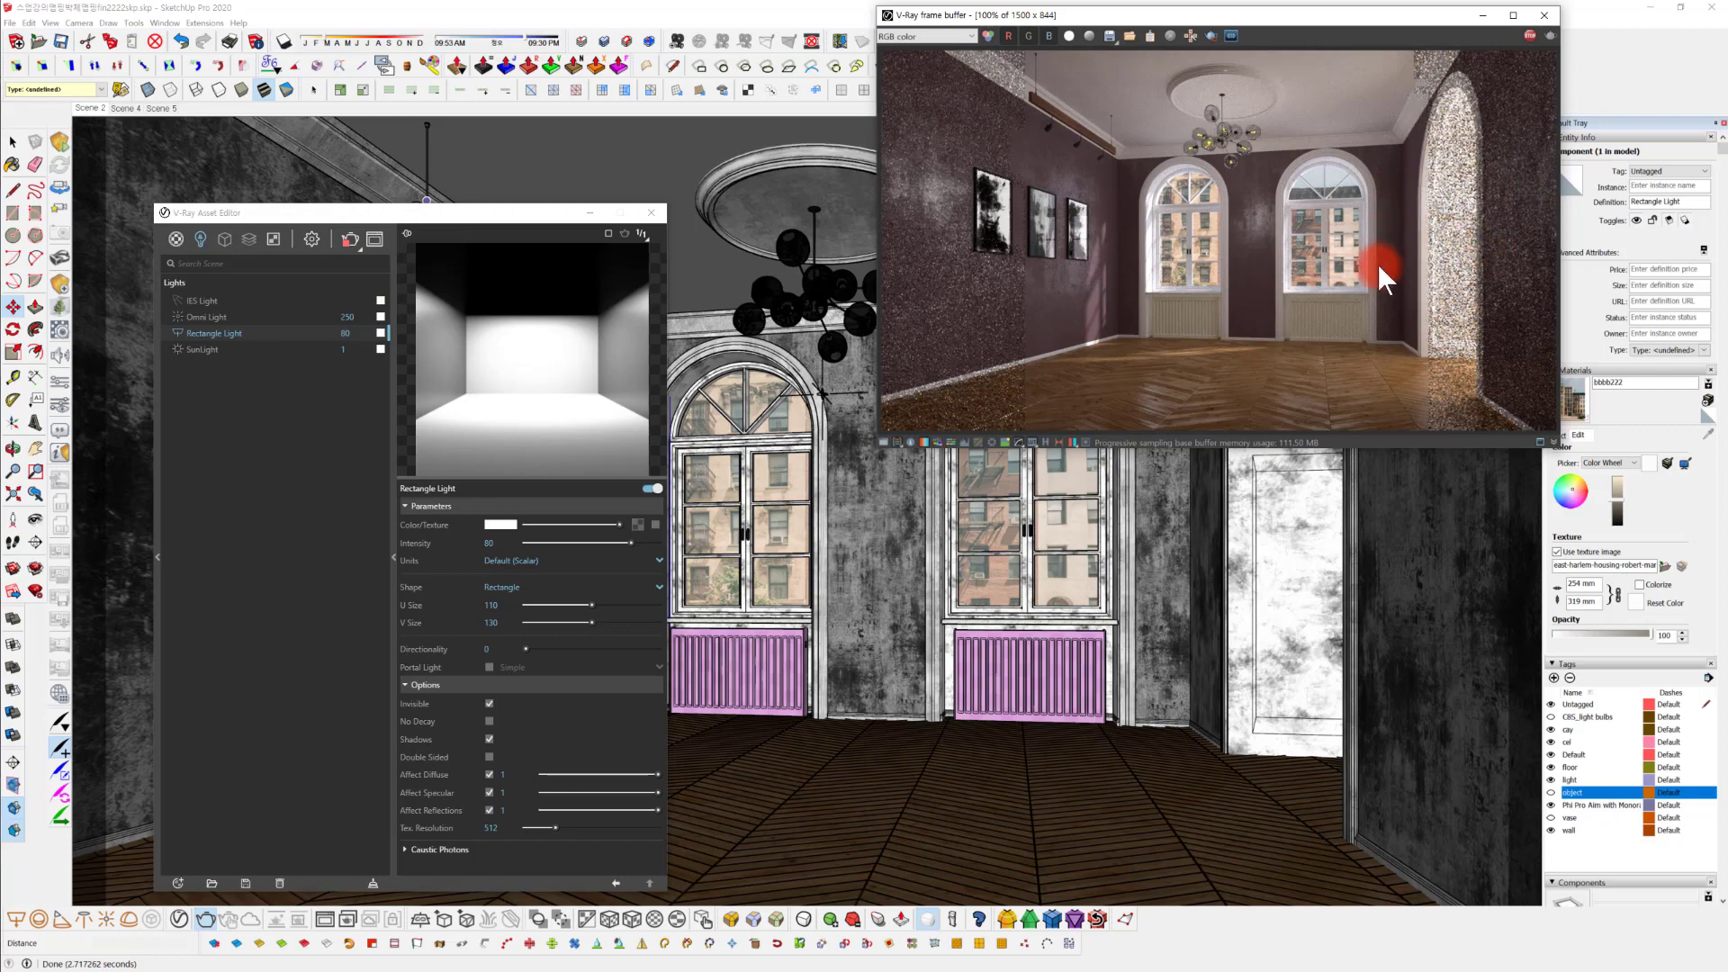
left_click_drag(1314, 19, 1310, 92)
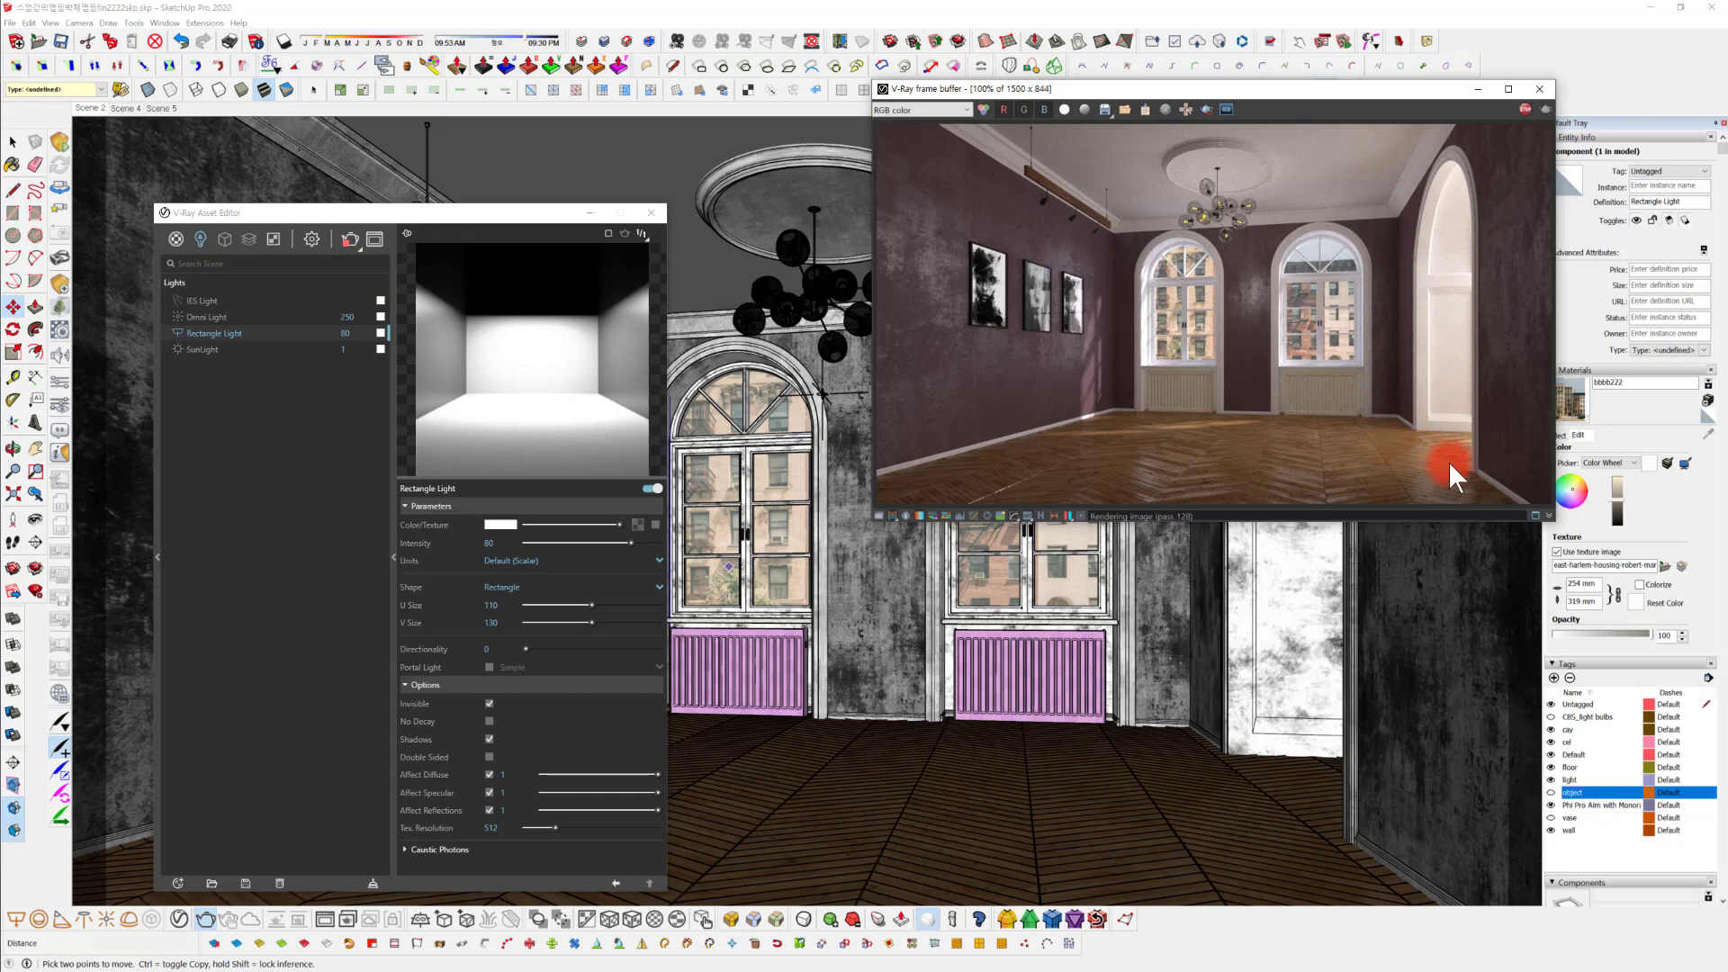
Set the rectangle light's U size to 100 and V size to 120.
left_click(492, 604)
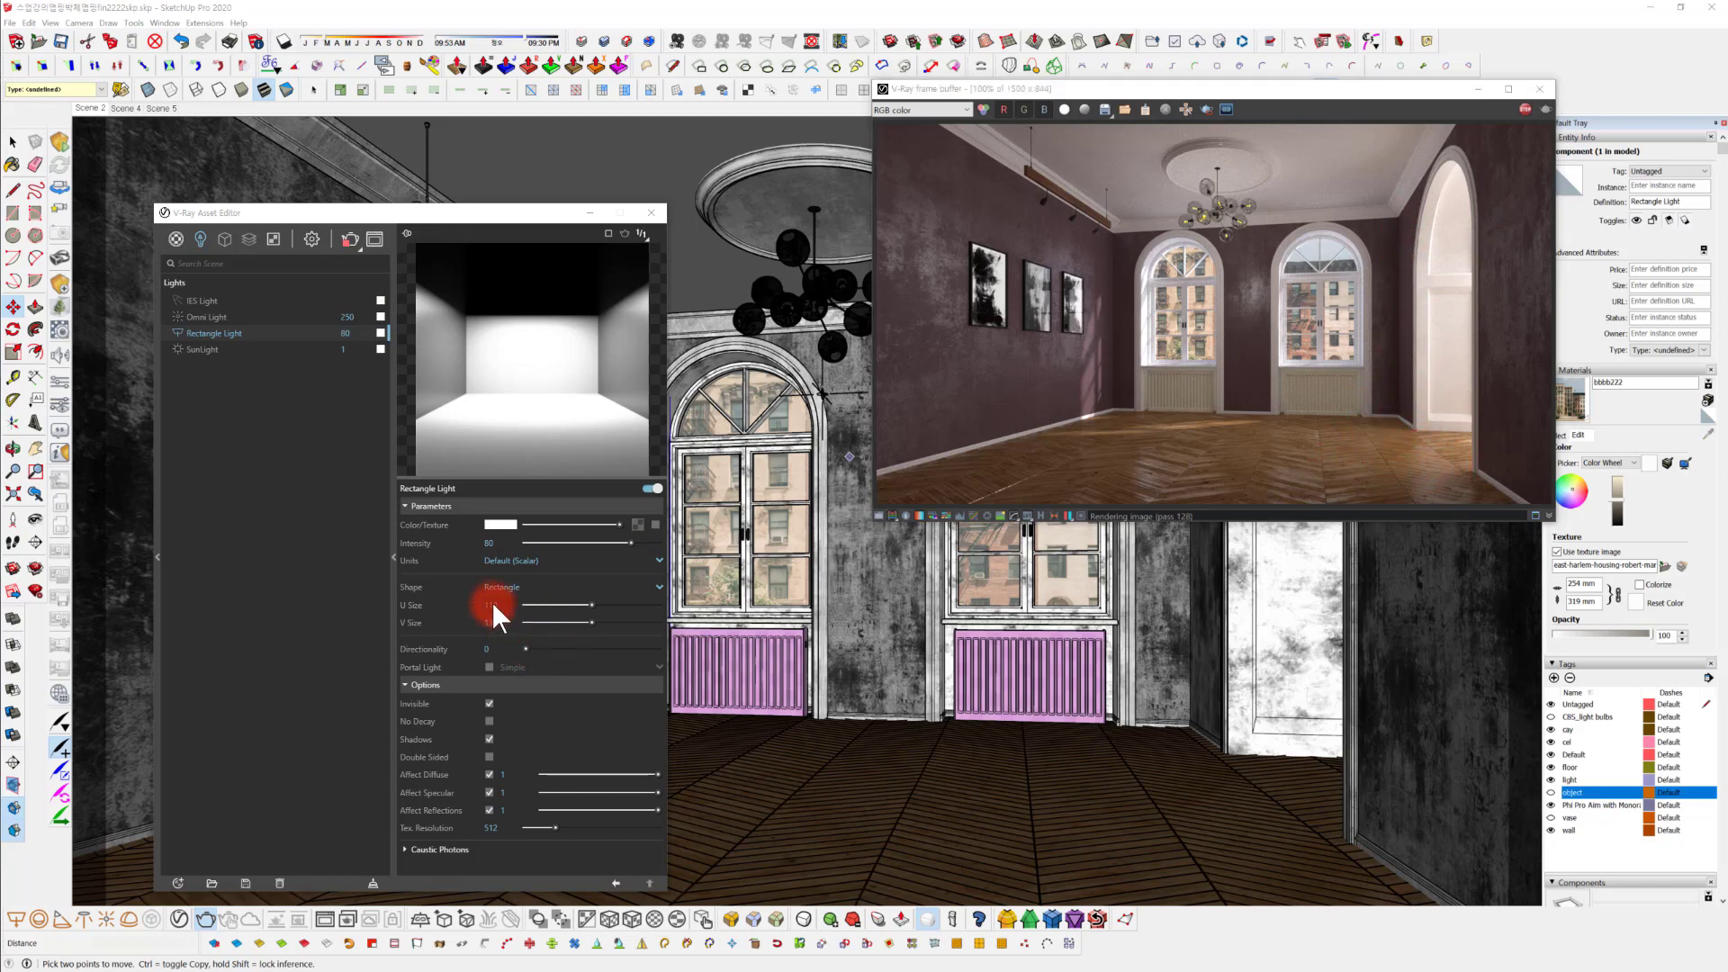
type("100")
key("Return")
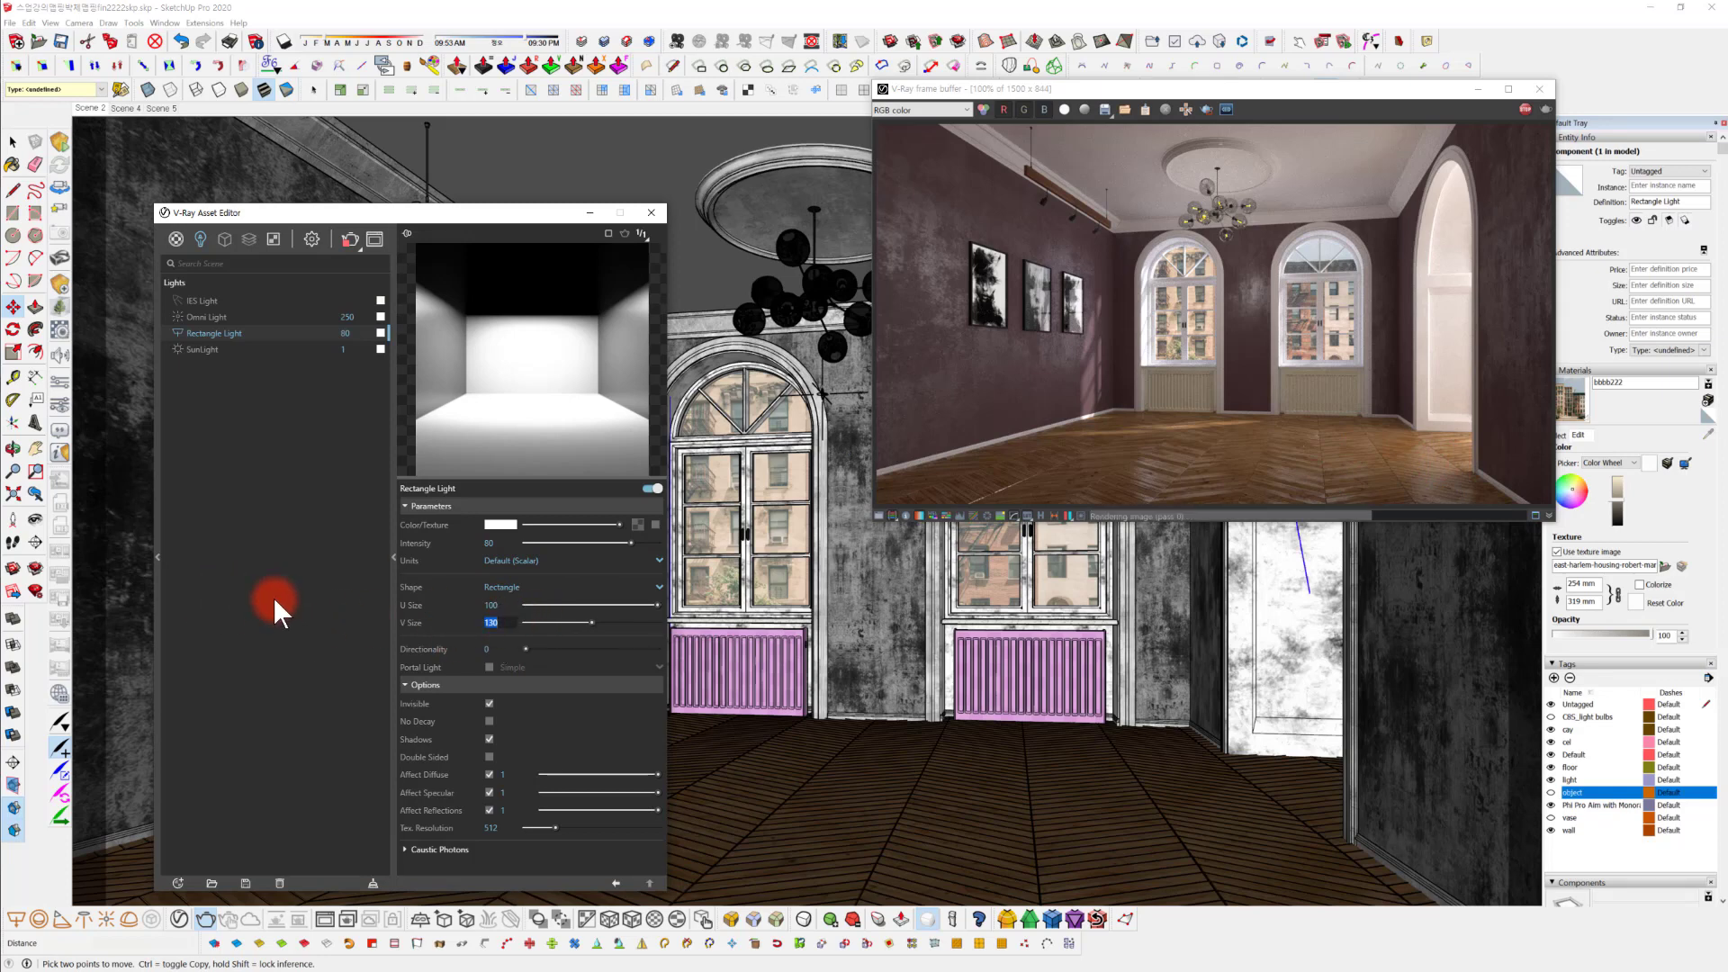
type("120")
key("Return")
Try an intensity of 70 and then 65 for the rectangle light, and restart the interactive render.
type("70")
key("Return")
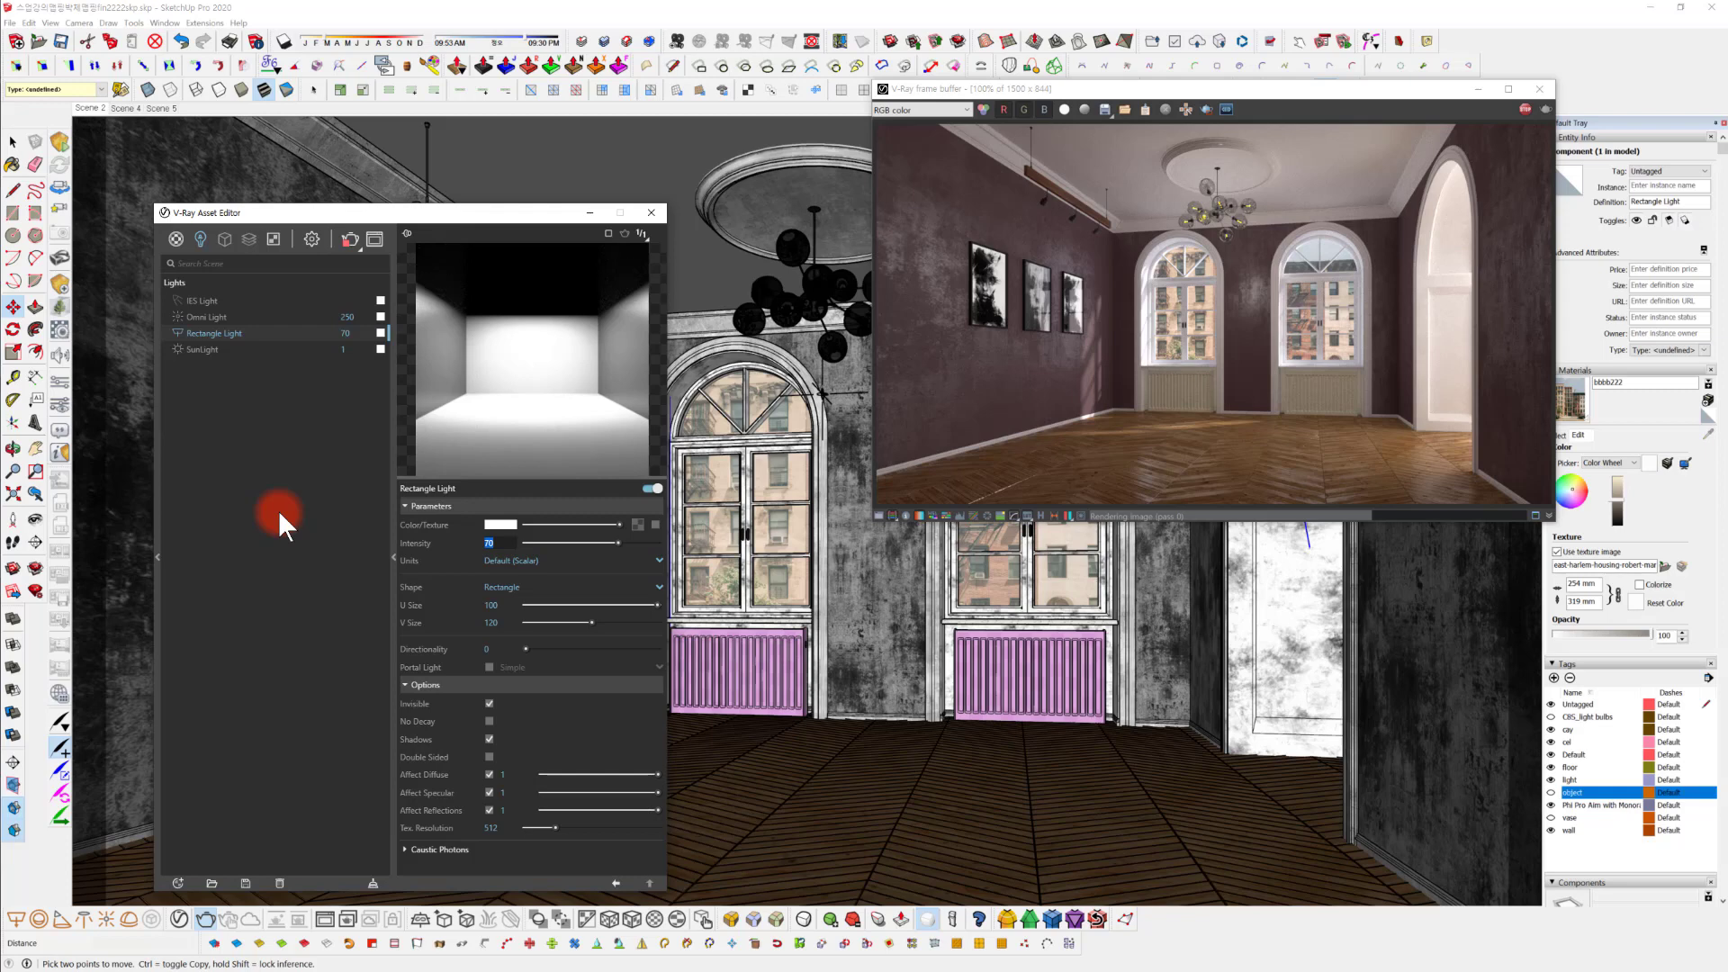
type("65")
key("Return")
left_click(1524, 109)
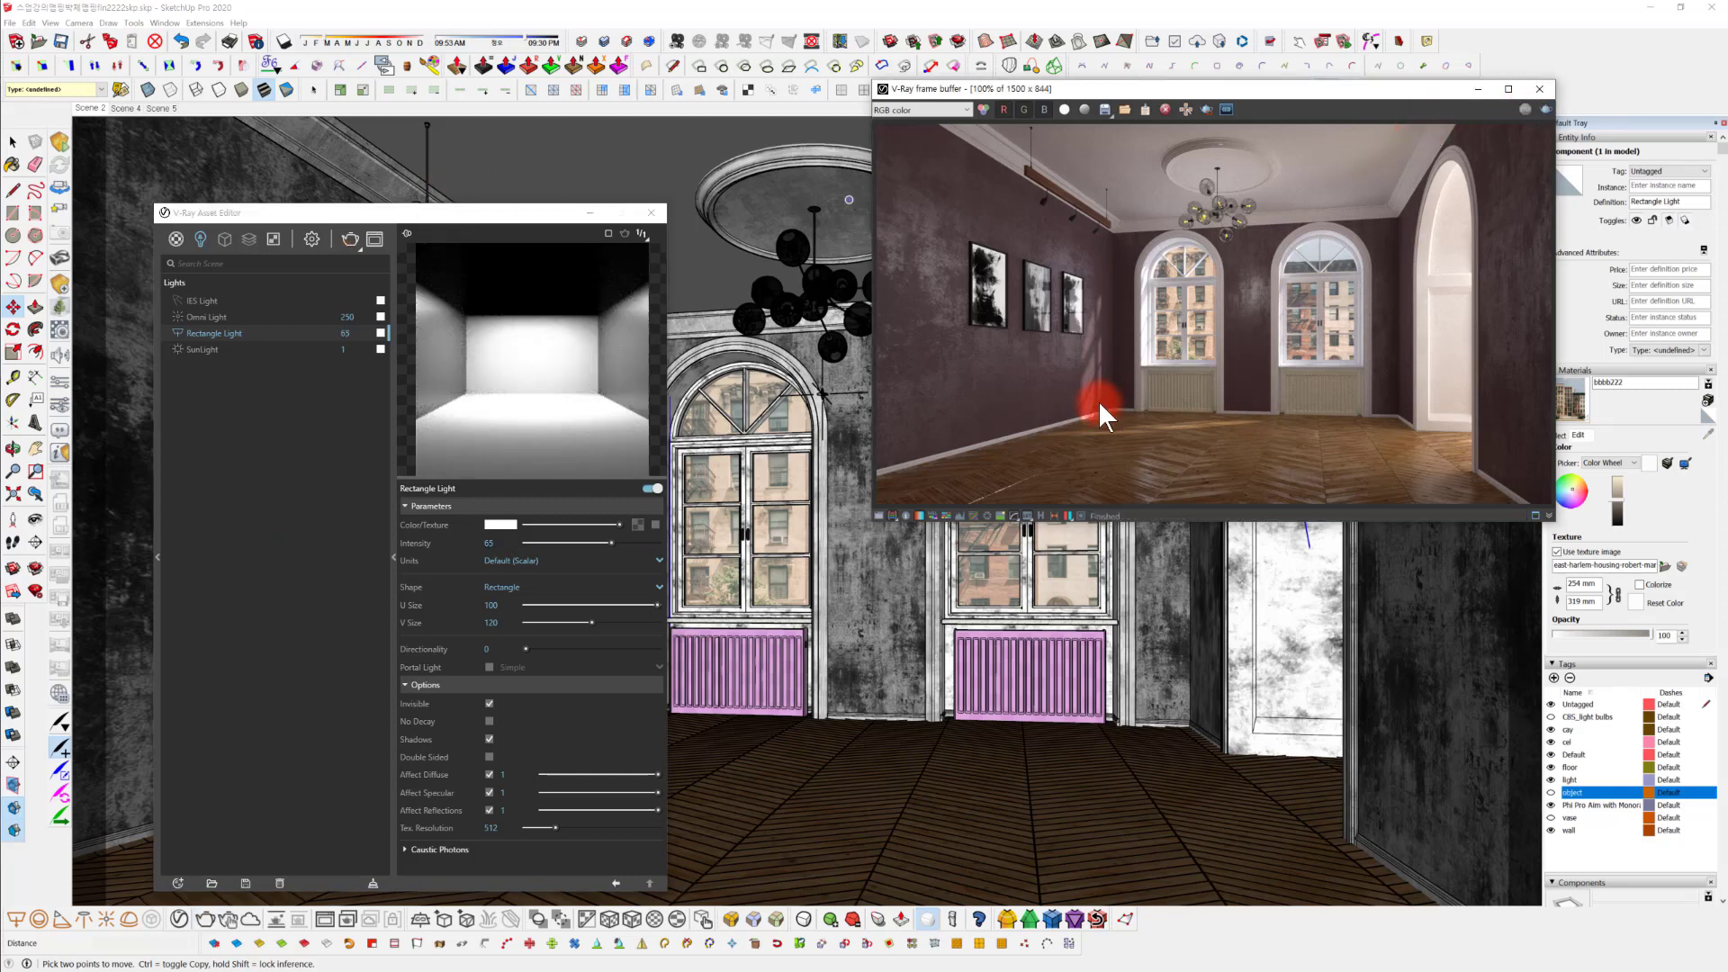
left_click(1546, 109)
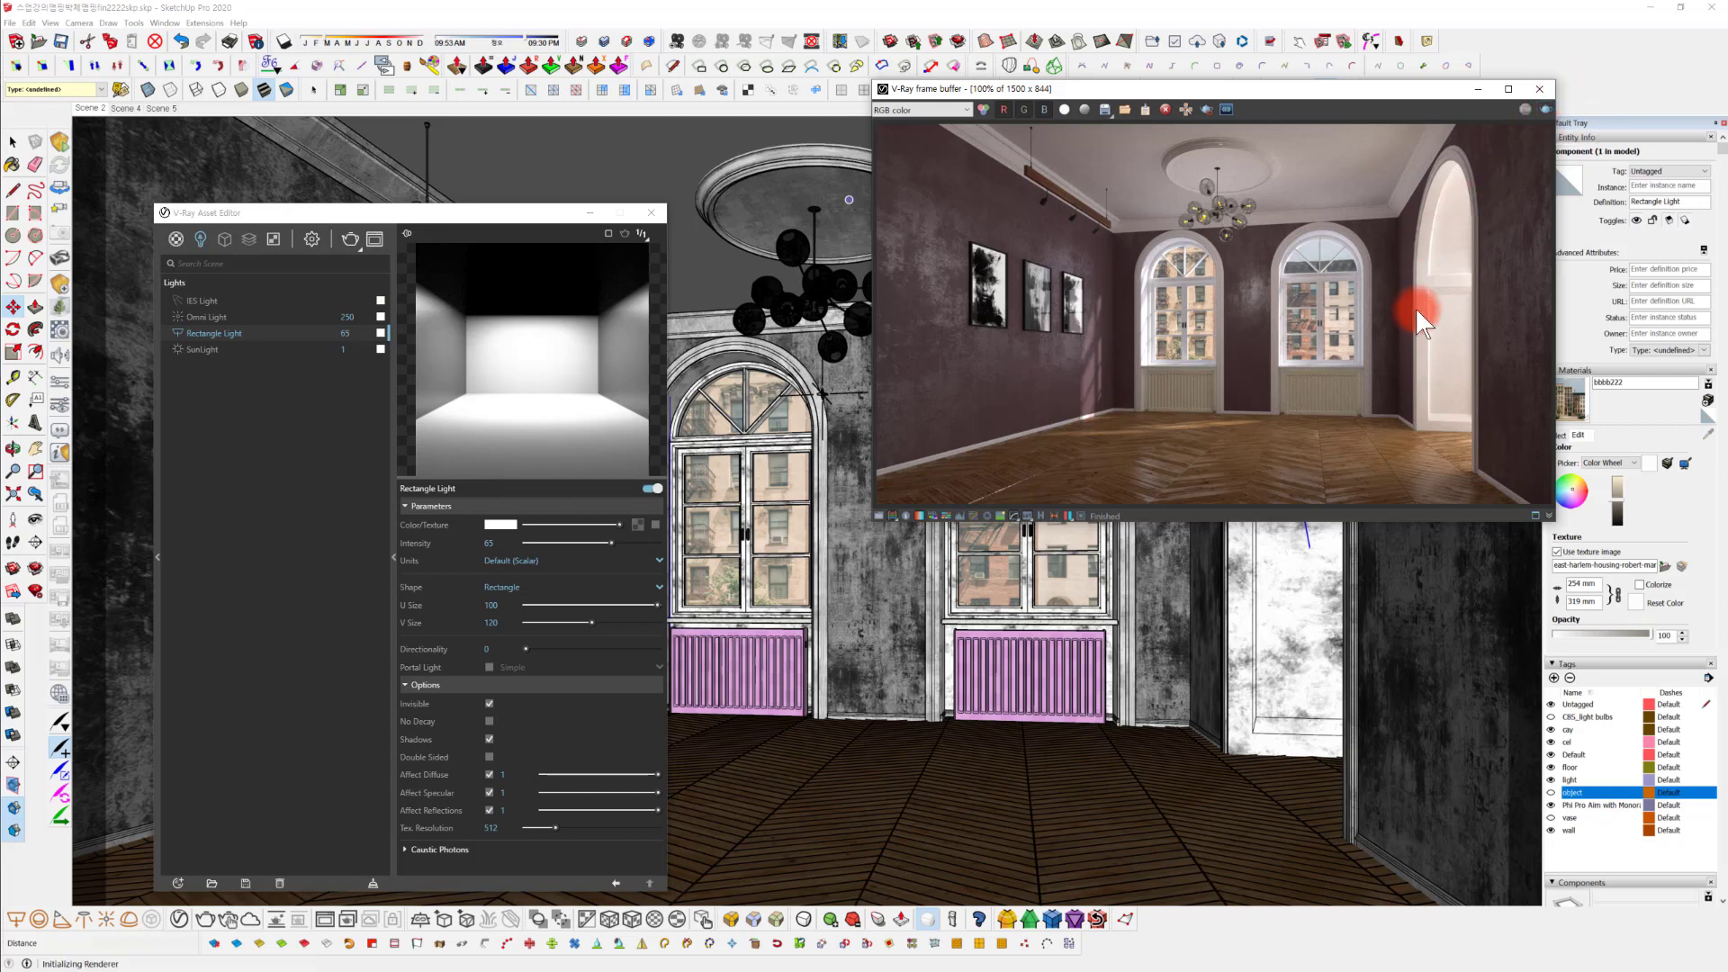
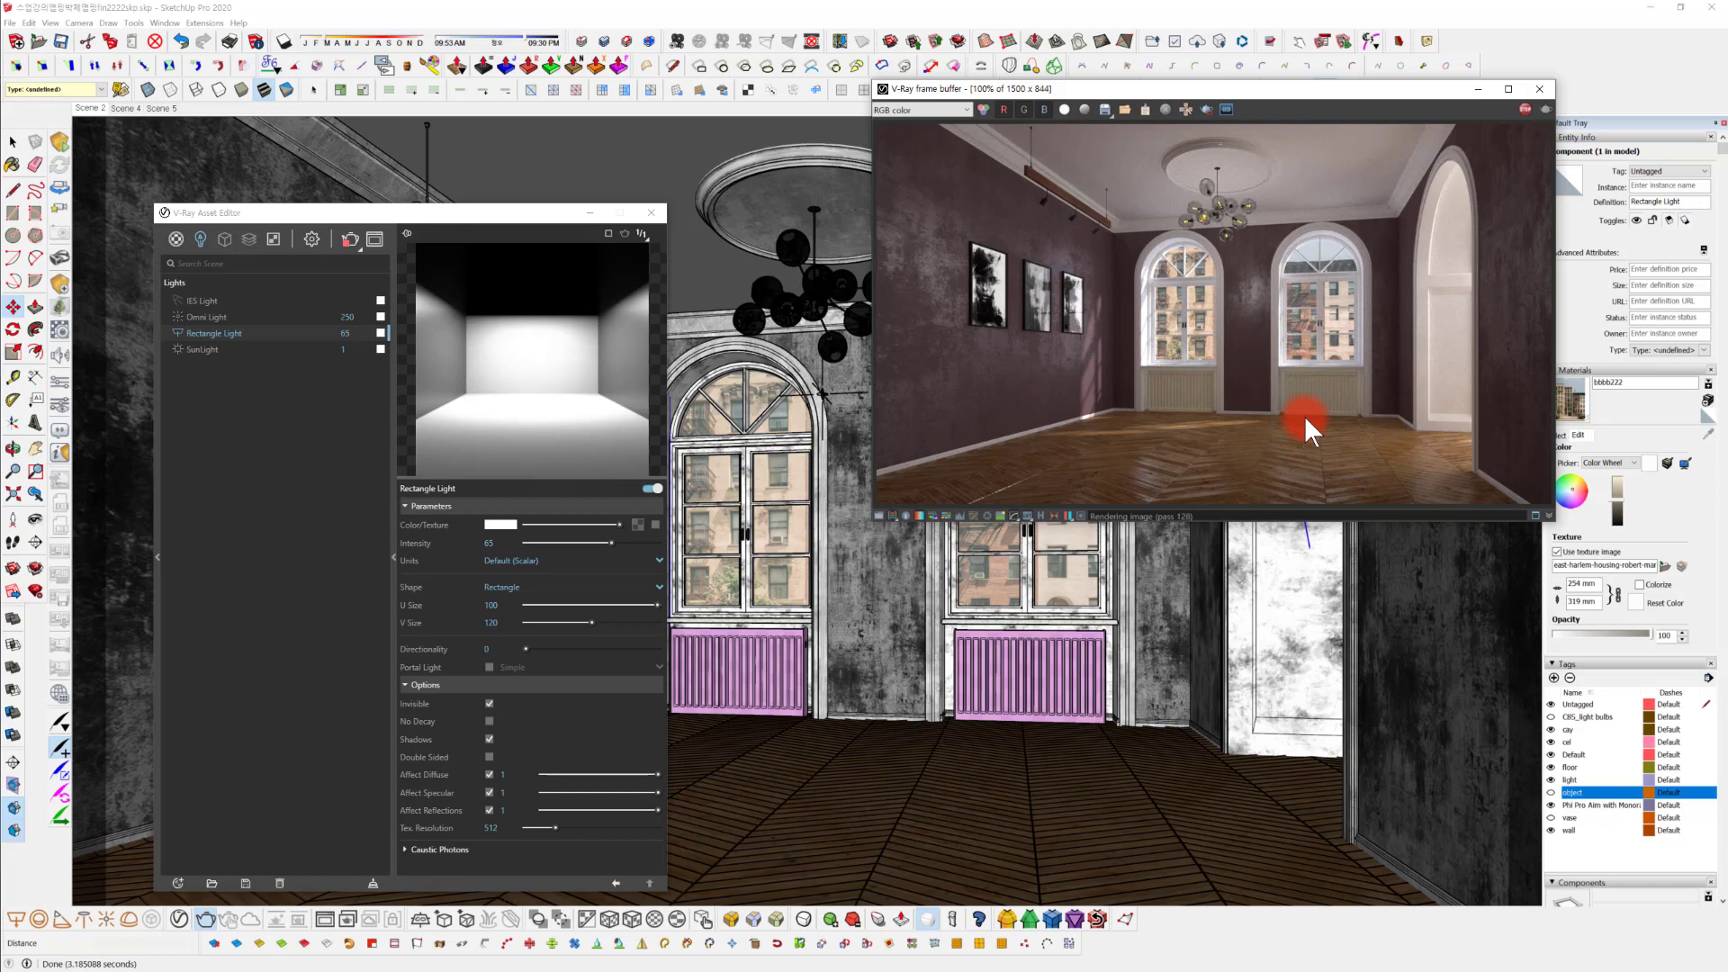
Stop the render, set the rectangle light's intensity to 70, and minimize the frame buffer.
left_click(1525, 108)
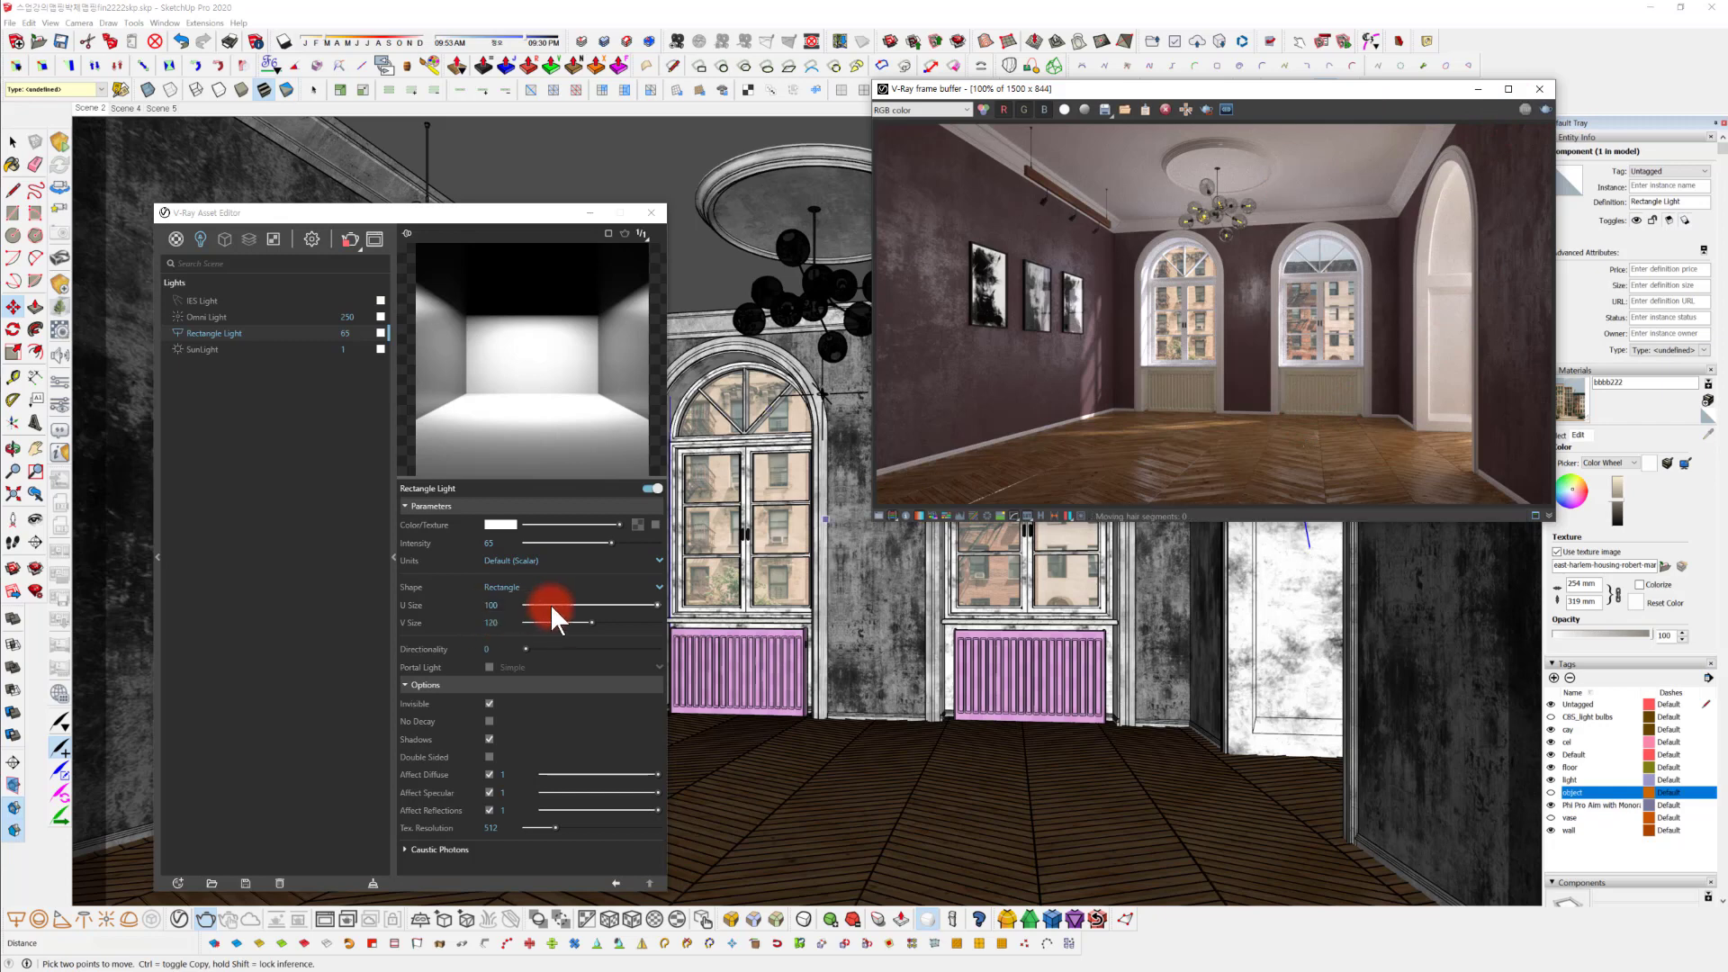
double_click(494, 545)
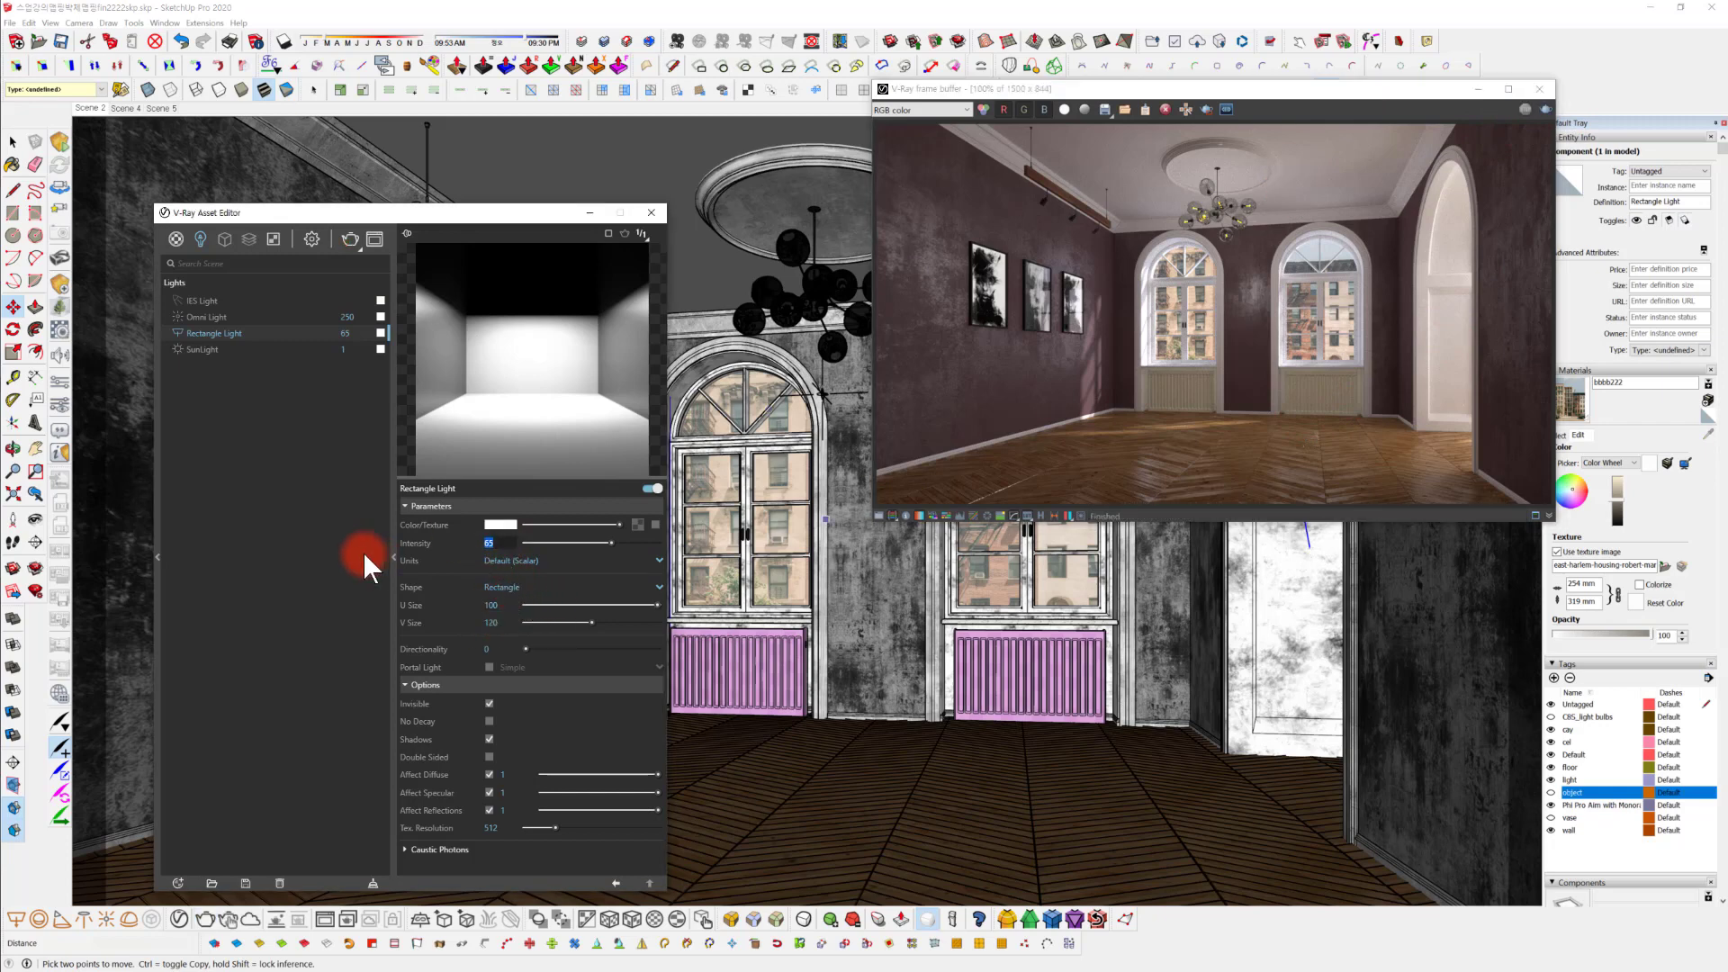
type("70")
key("Return")
left_click(1478, 88)
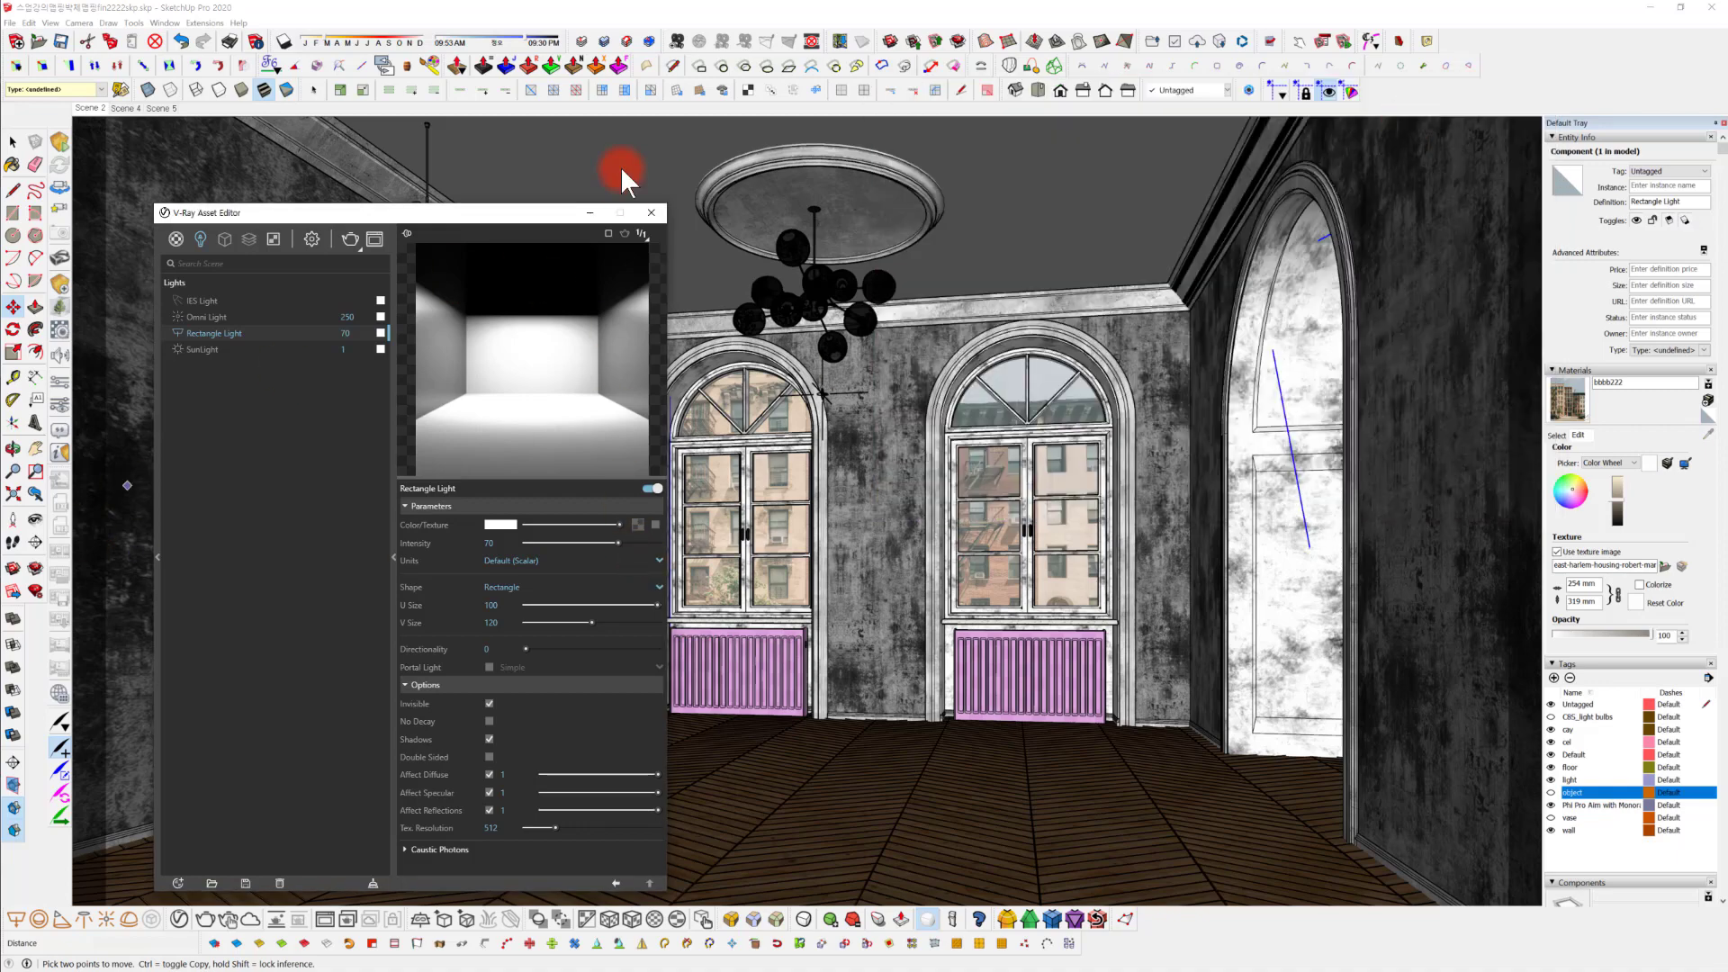
Minimize the Asset Editor and hide the ceiling group to expose the rooms from above.
left_click(587, 213)
middle_click_drag(1298, 380, 915, 619)
key("space")
left_click(988, 601)
right_click(915, 621)
left_click(977, 268)
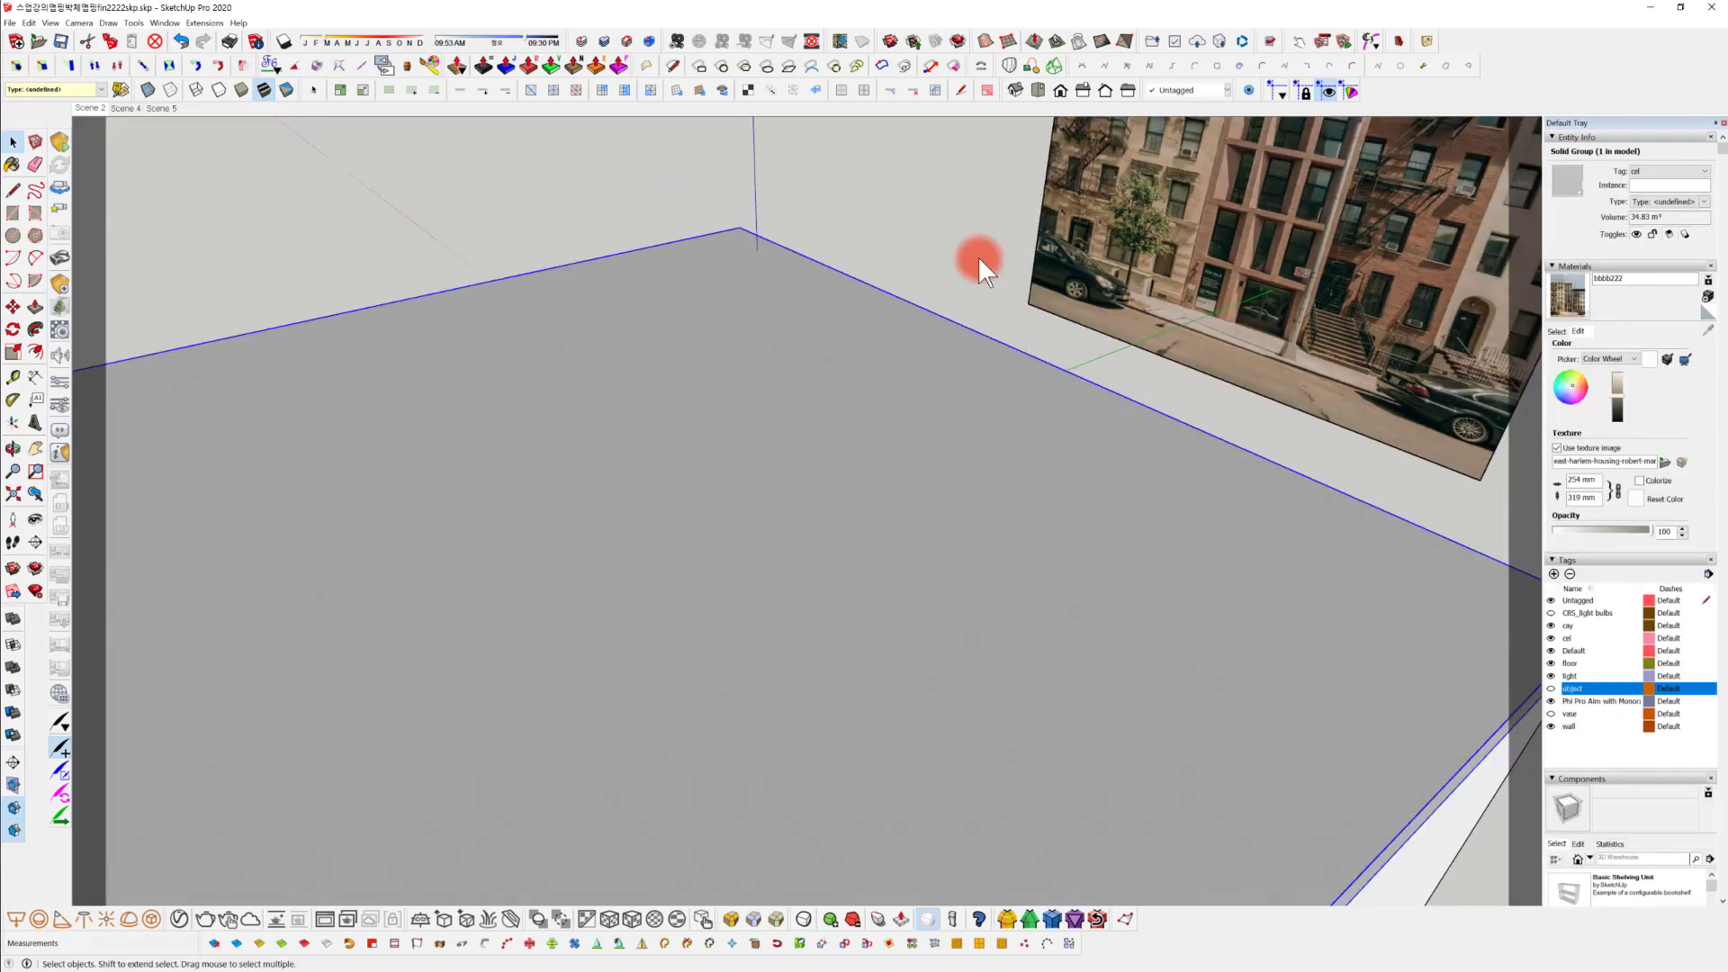
Rotate the rectangle light about 5 degrees around its vertical axis to adjust its aim at the arched doorway.
middle_click_drag(977, 261, 883, 629)
left_click(828, 504)
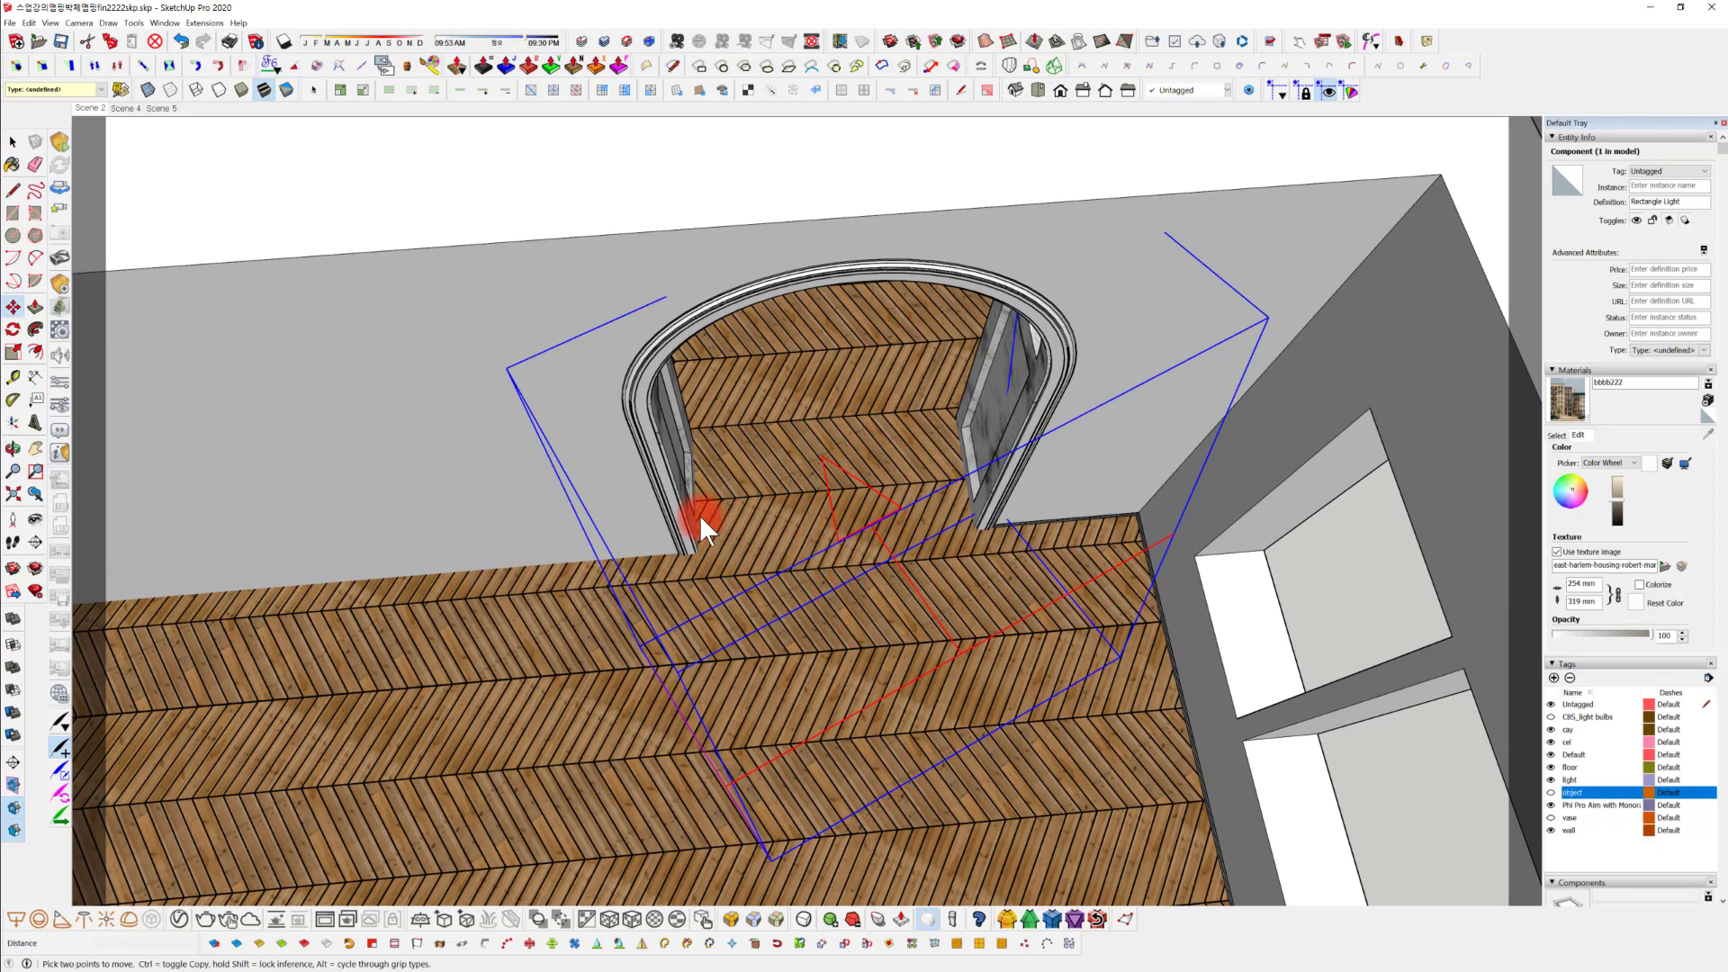
key("q")
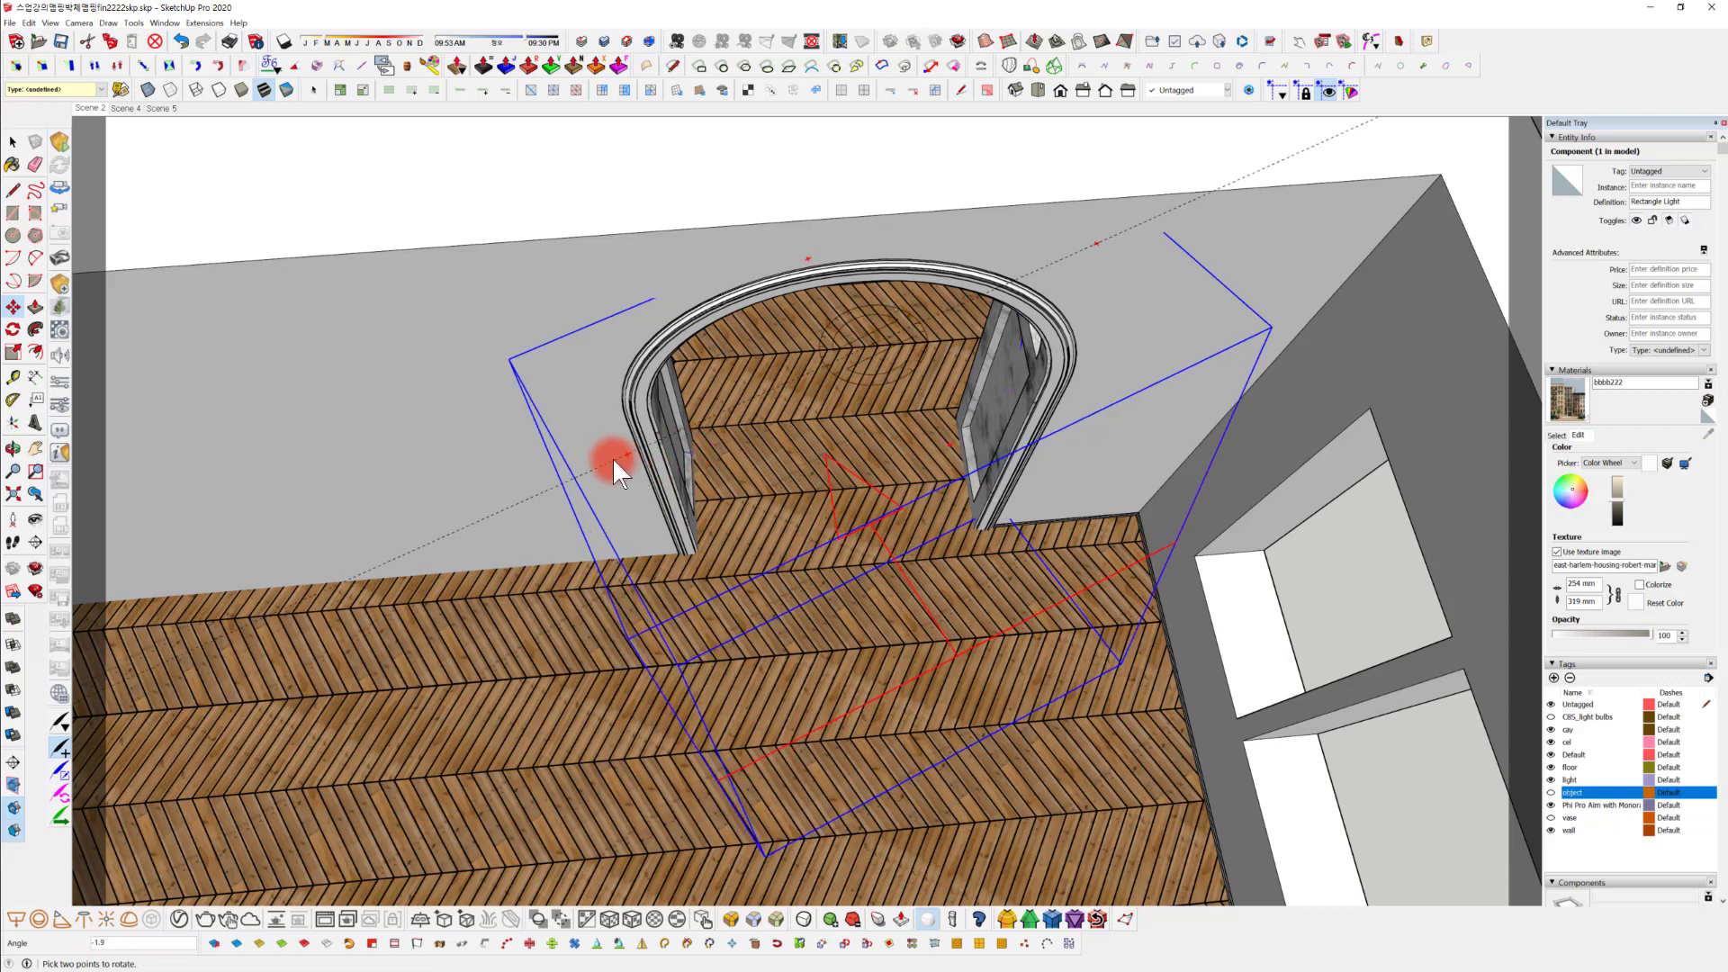
left_click(599, 451)
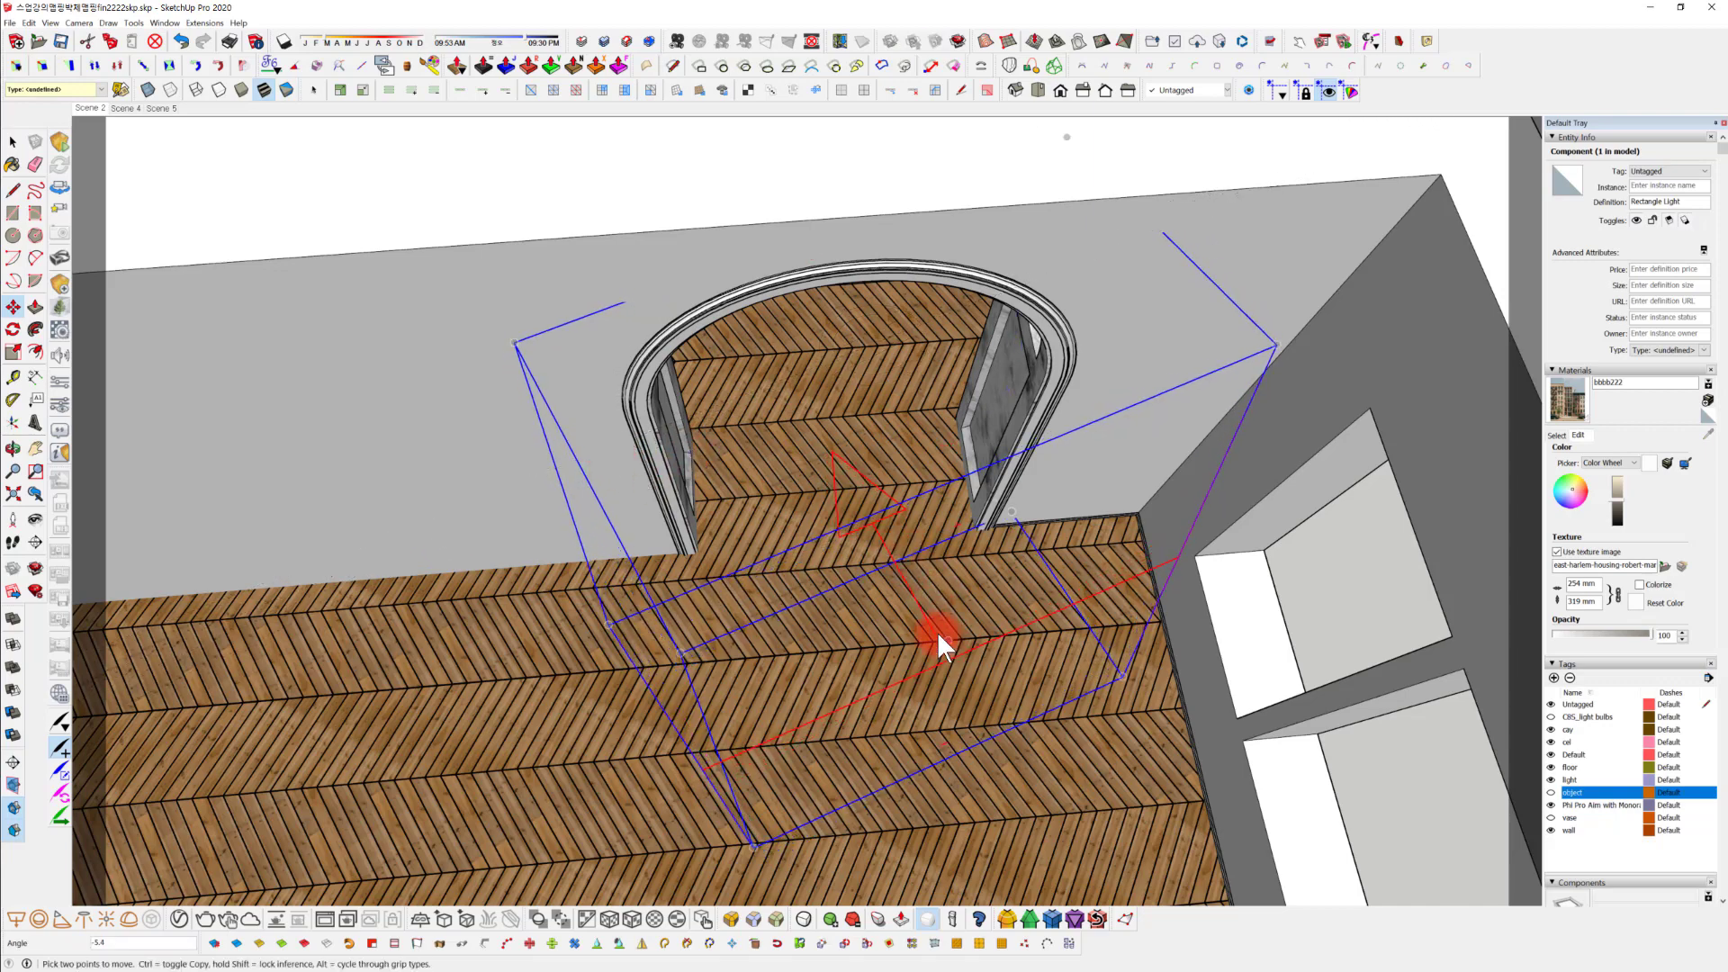
left_click_drag(1116, 288, 1250, 317)
middle_click_drag(1207, 390, 974, 546)
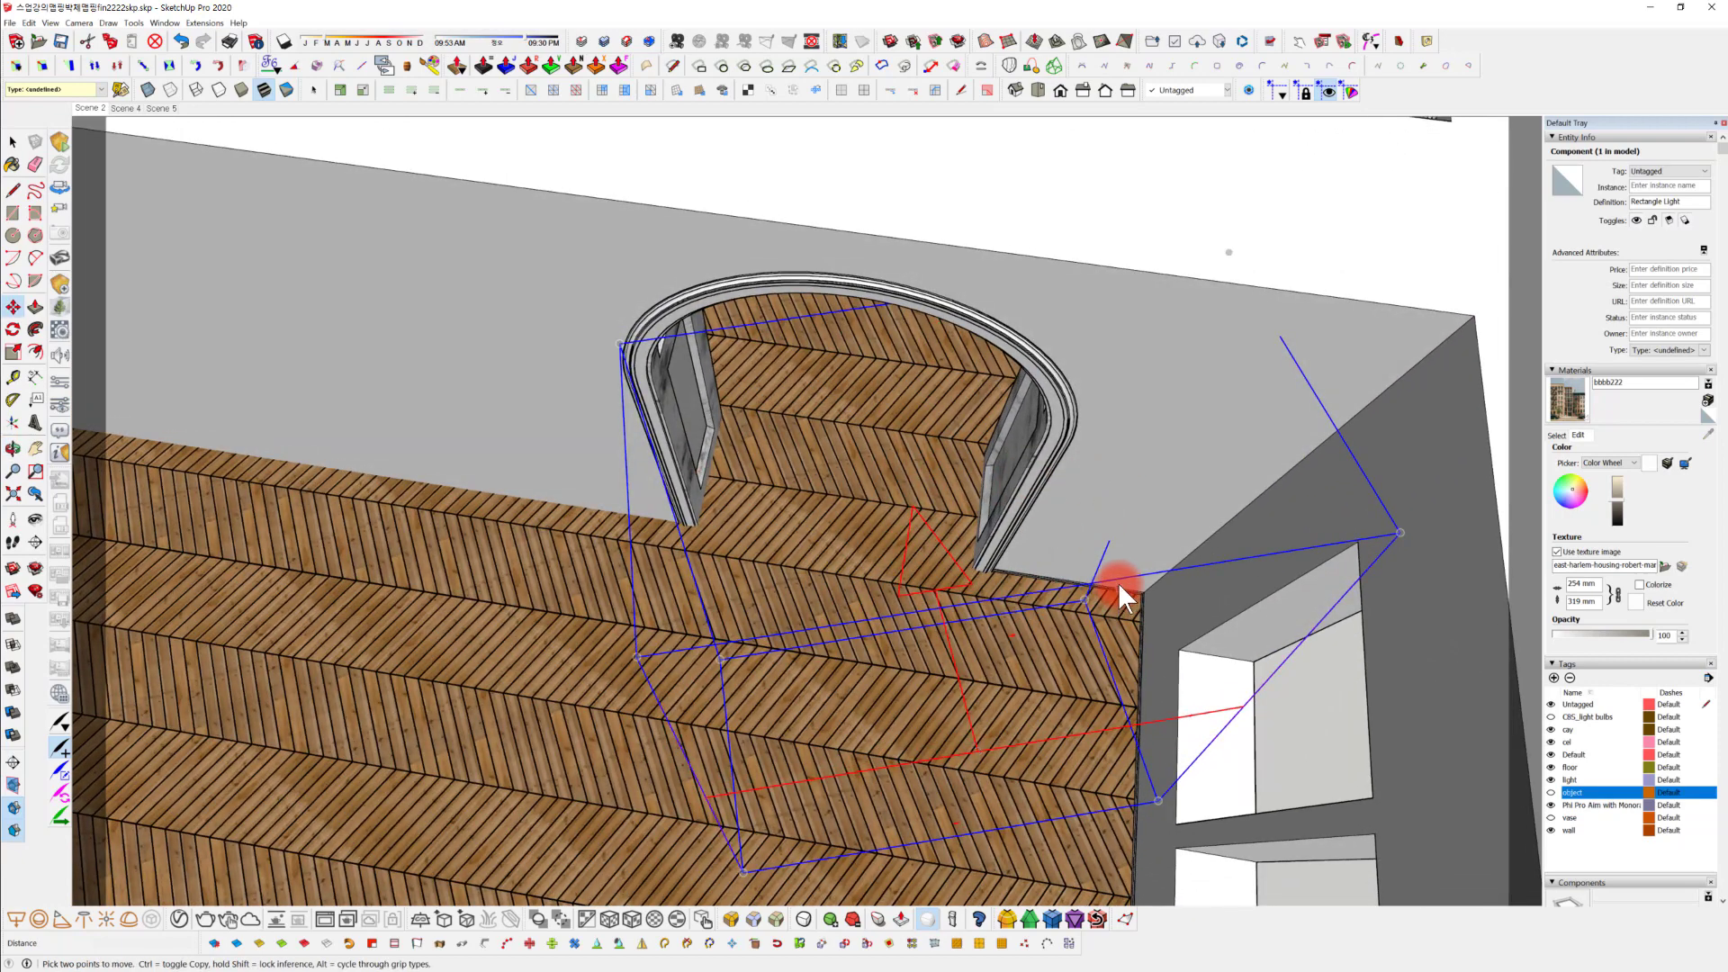
middle_click_drag(1076, 587, 1060, 570)
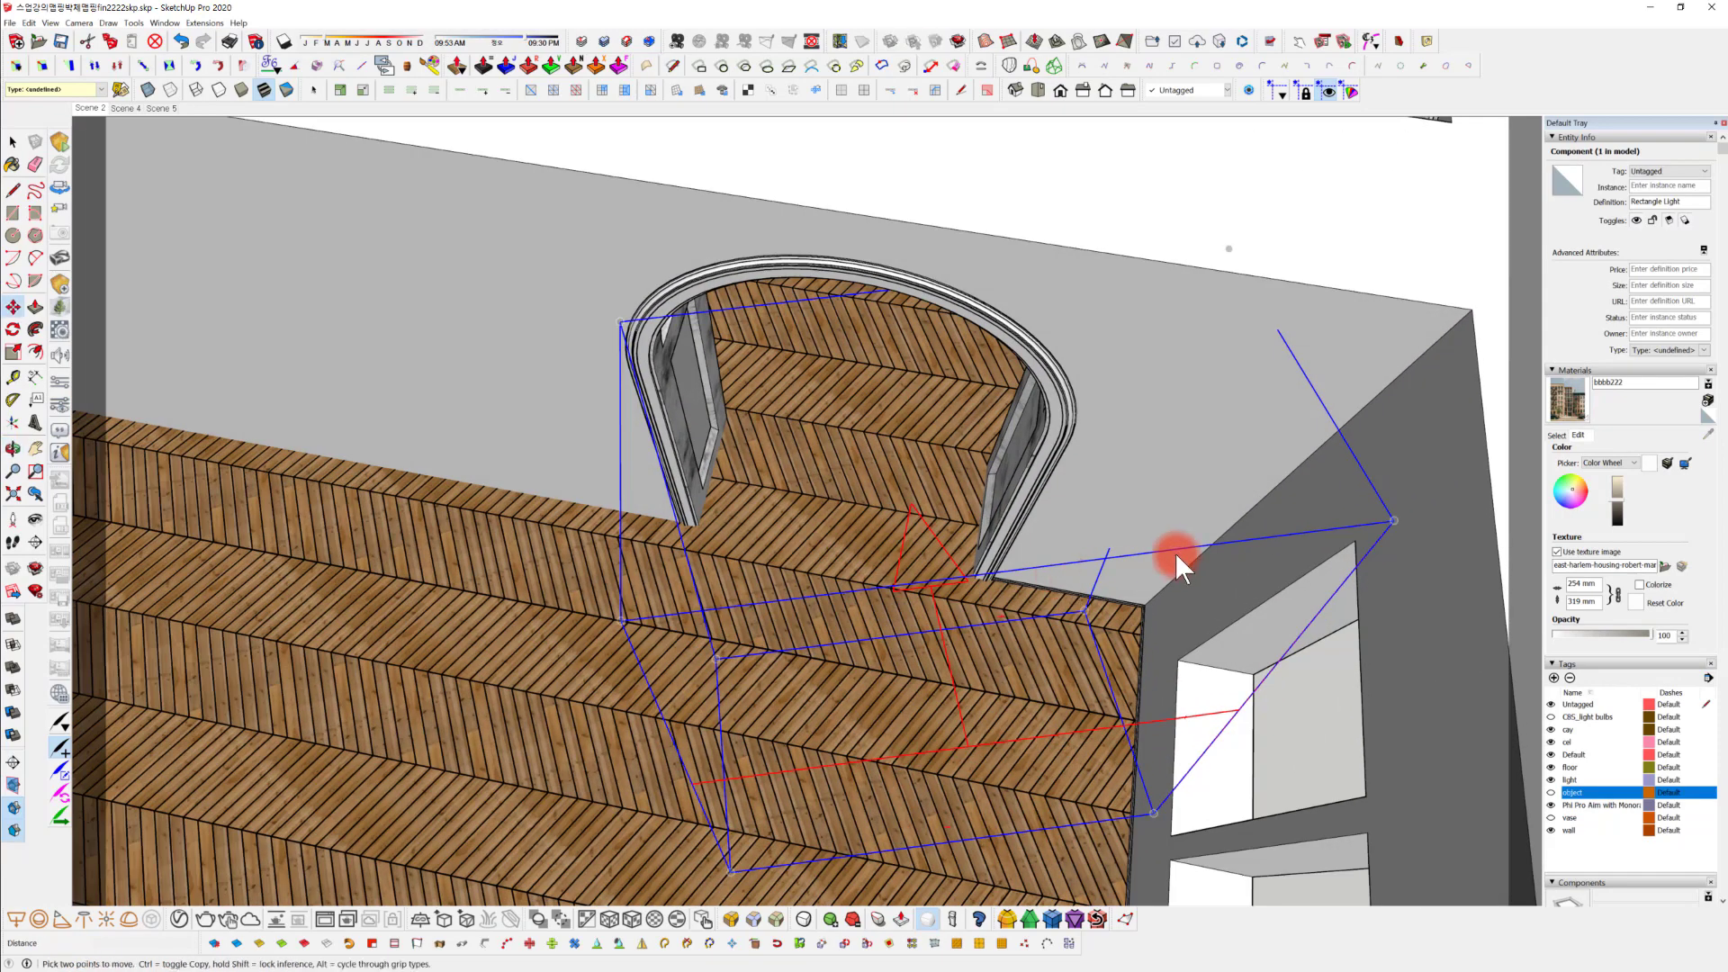
key("space")
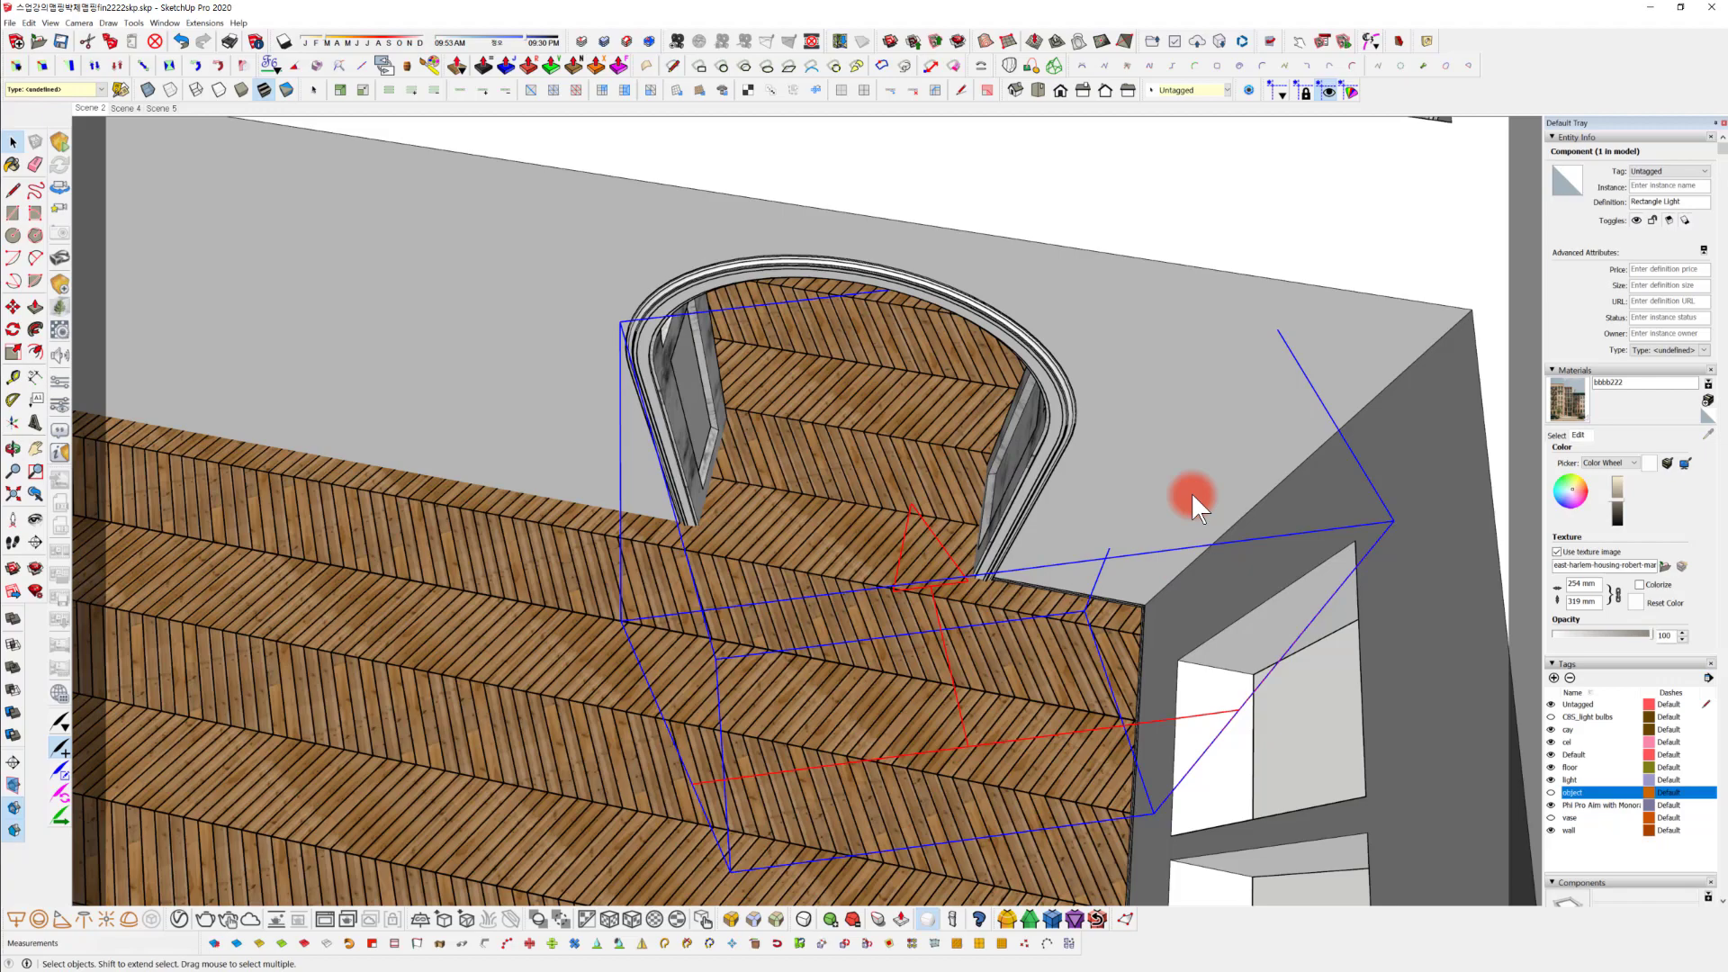
left_click(1141, 229)
middle_click_drag(1141, 229, 1139, 569)
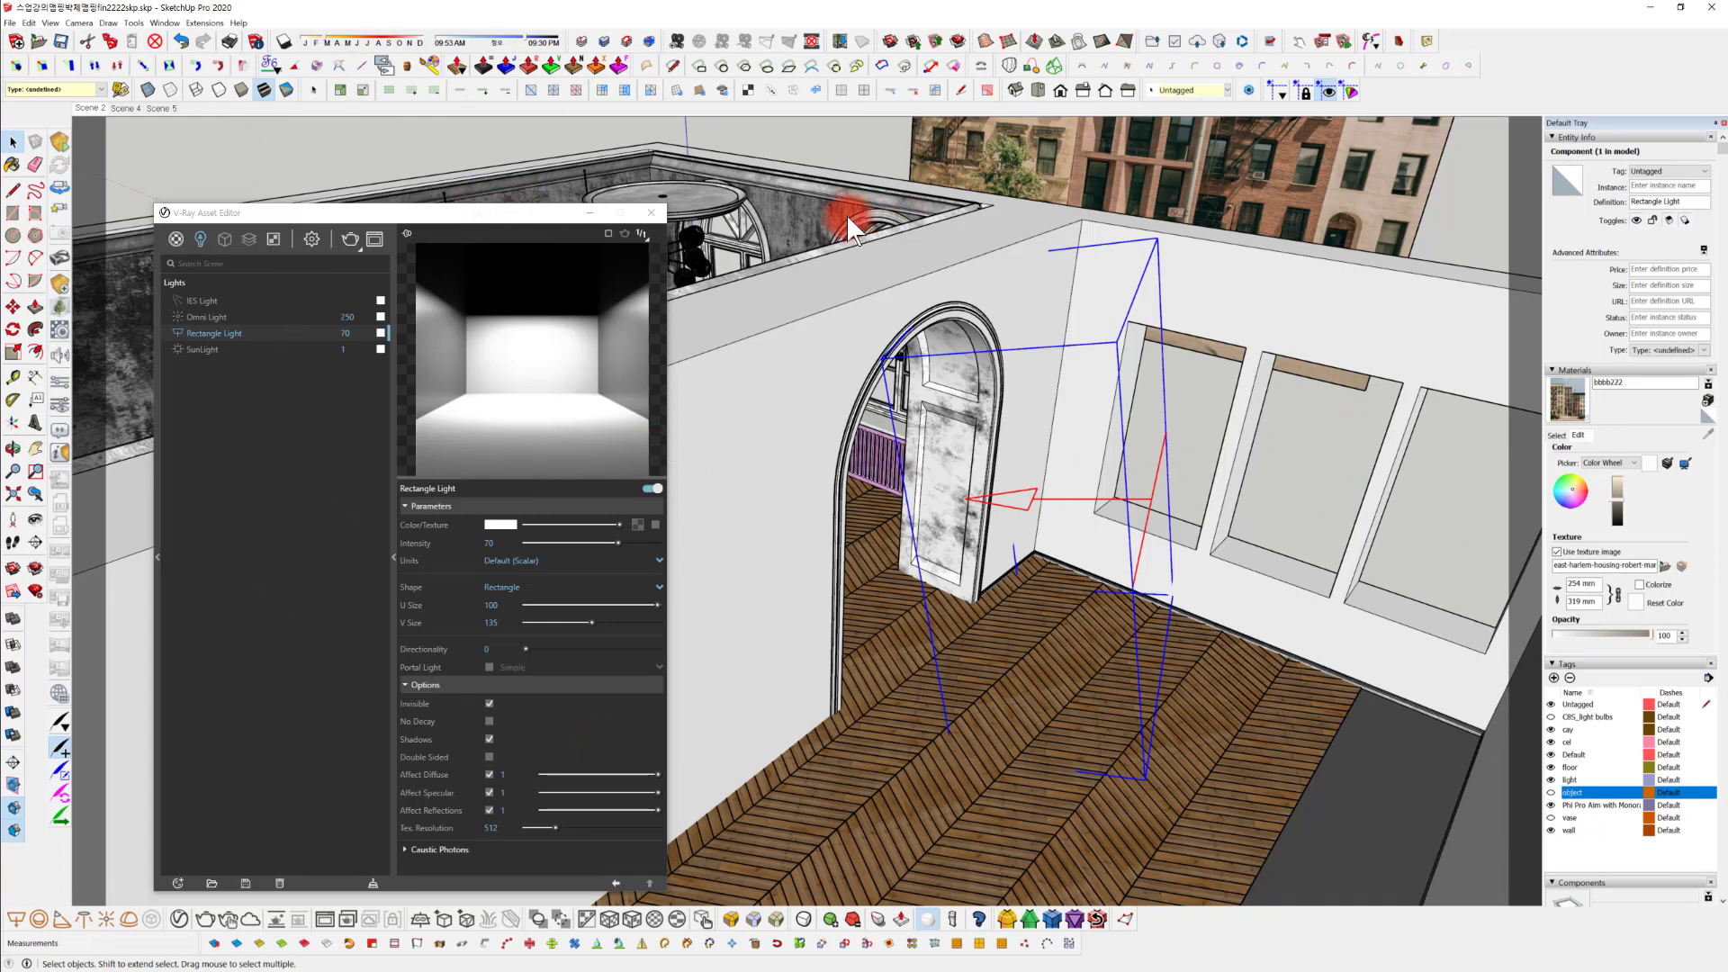
Place a V-Ray spot light on the wall with the three windows, above the window nearest the doorway.
left_click(588, 214)
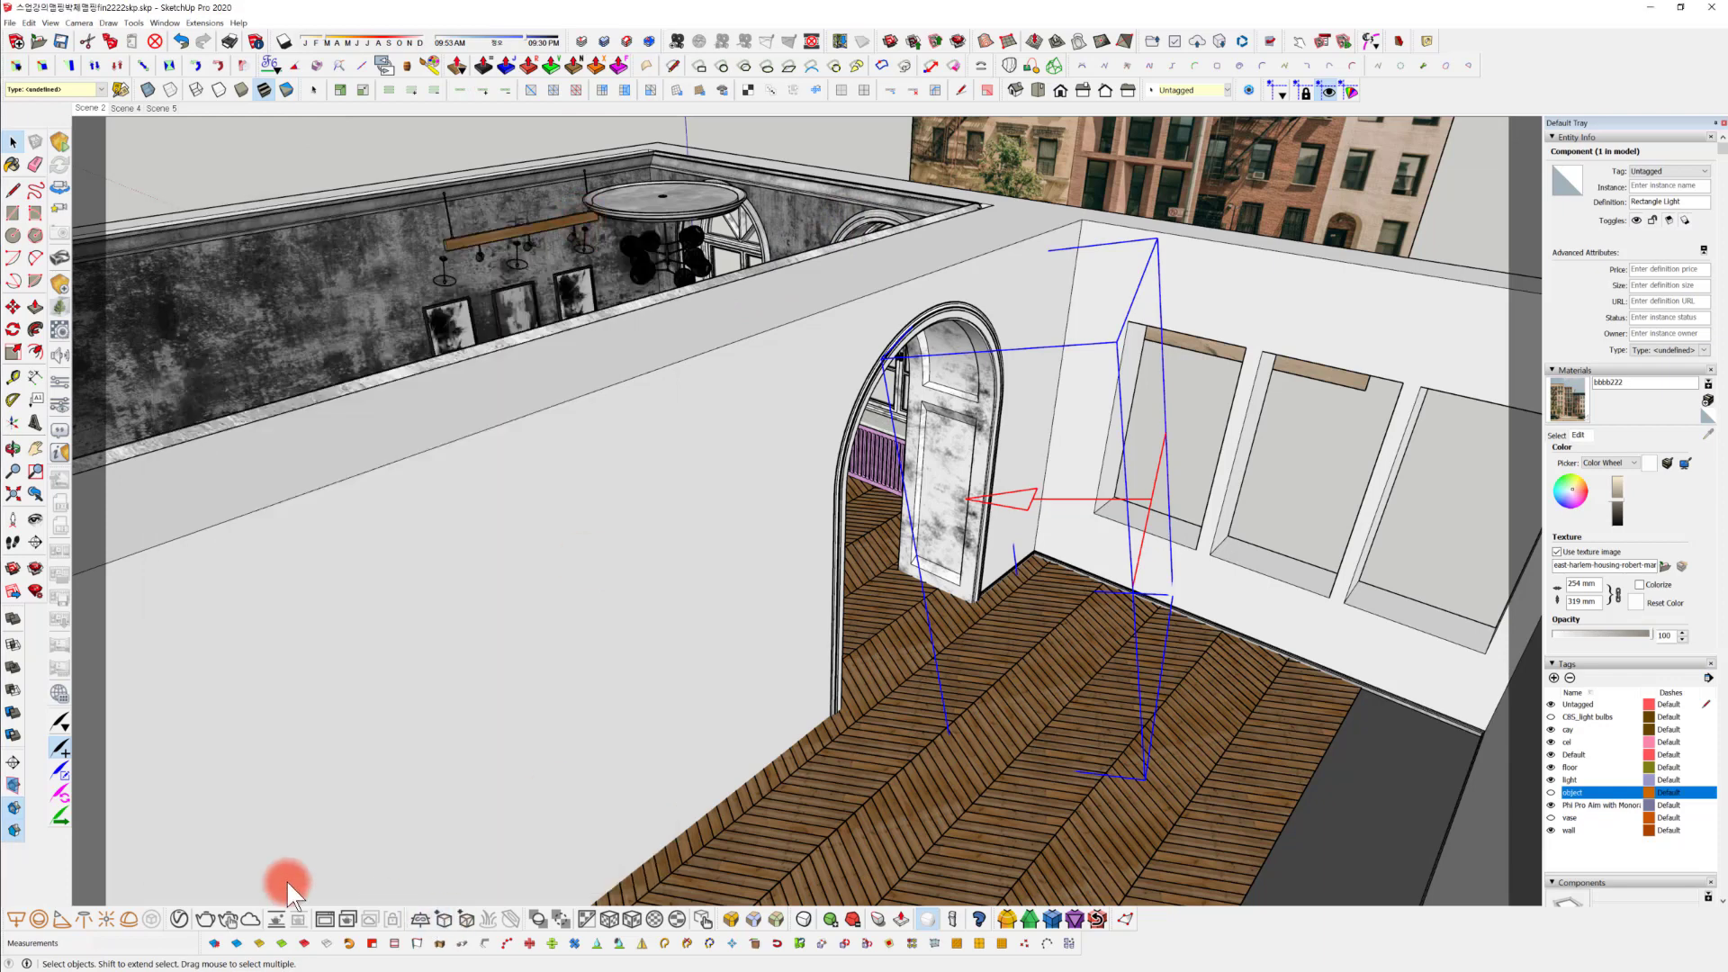
left_click(60, 916)
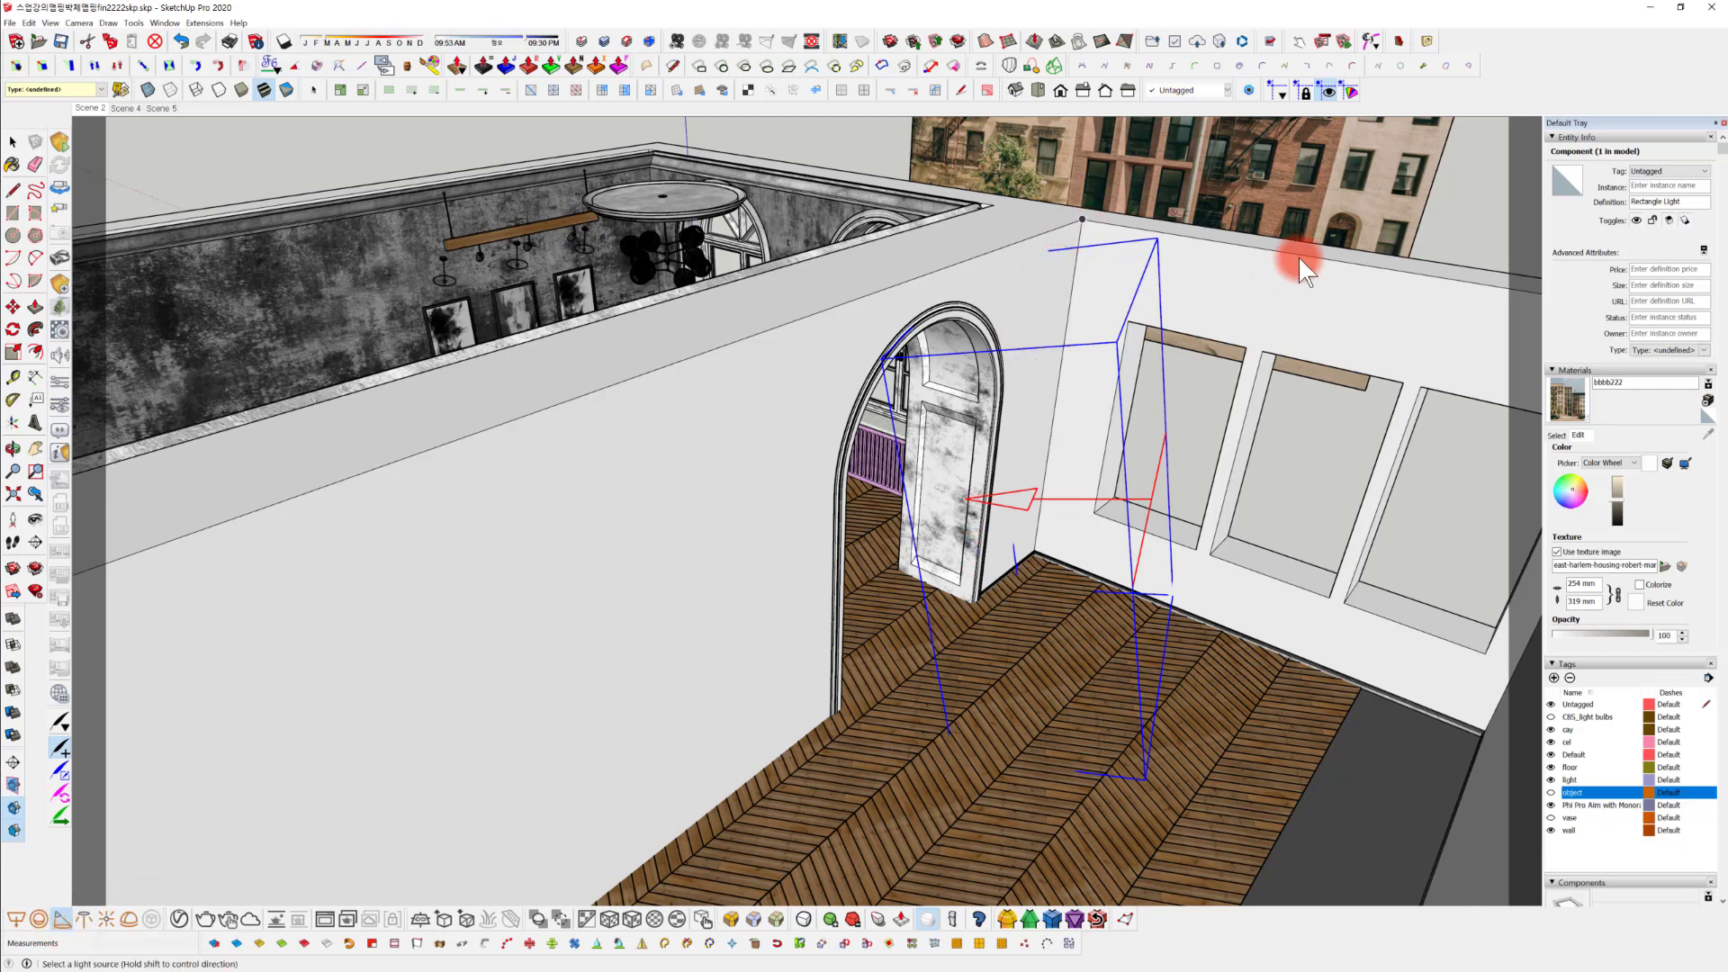
left_click(1251, 249)
middle_click_drag(1266, 407, 991, 479)
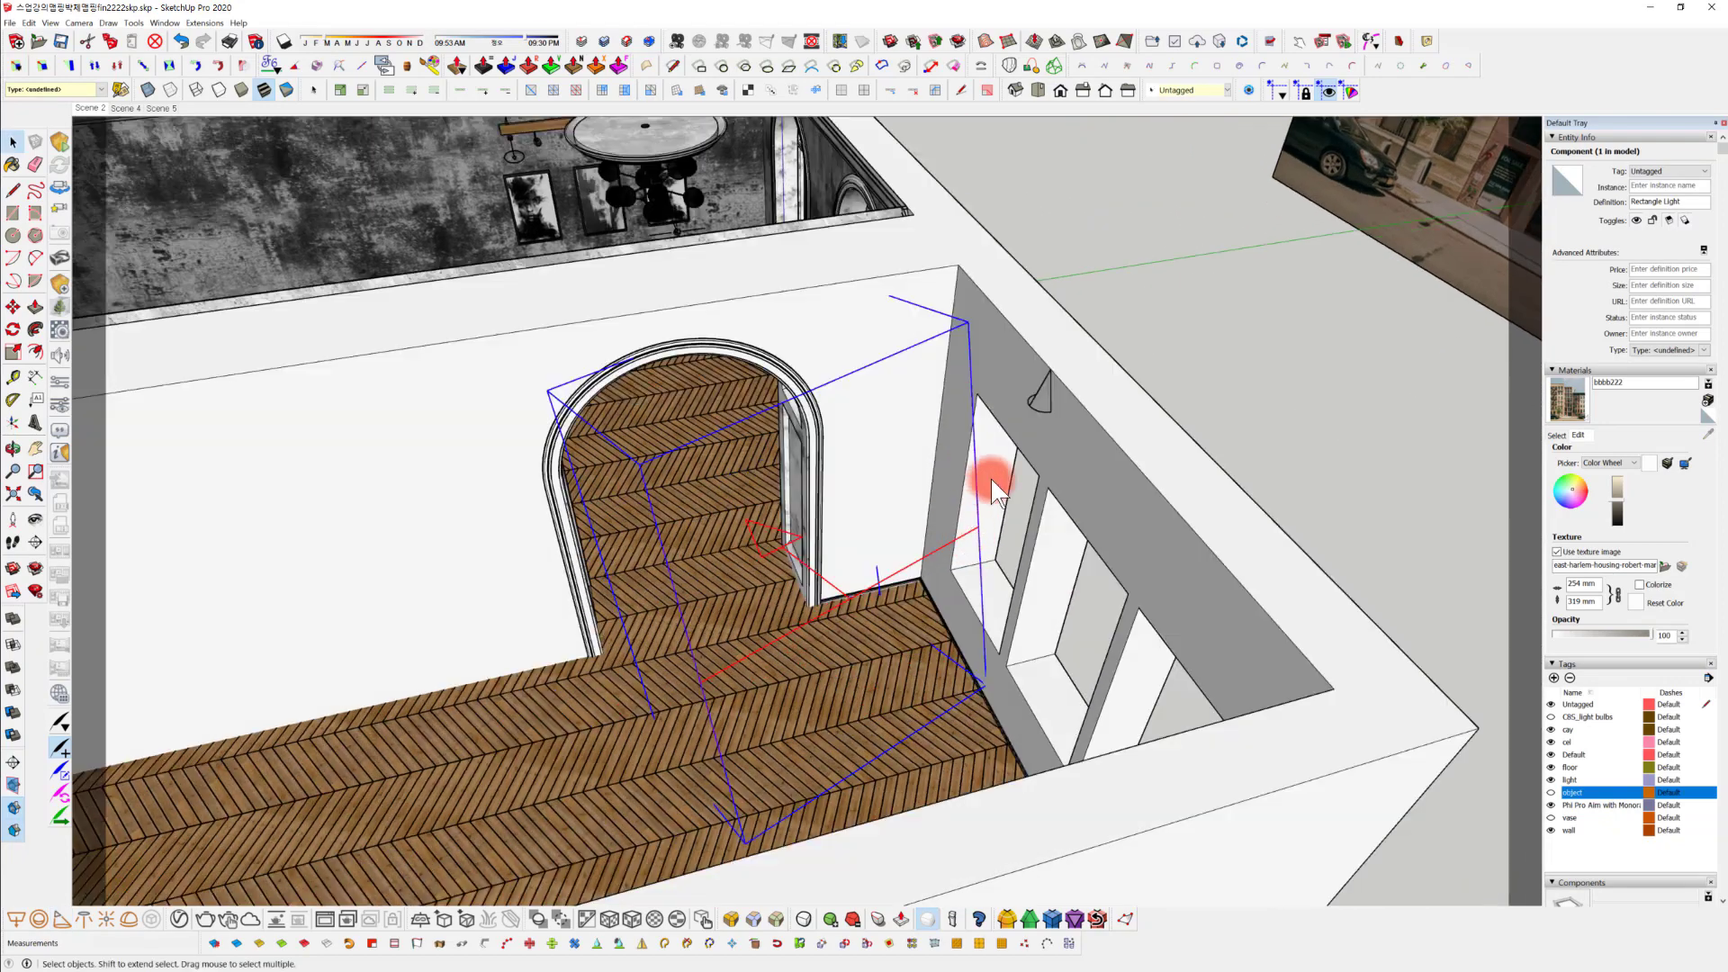
Select the spot light and move it about 1050 mm off the window wall into the adjoining room.
left_click(1033, 421)
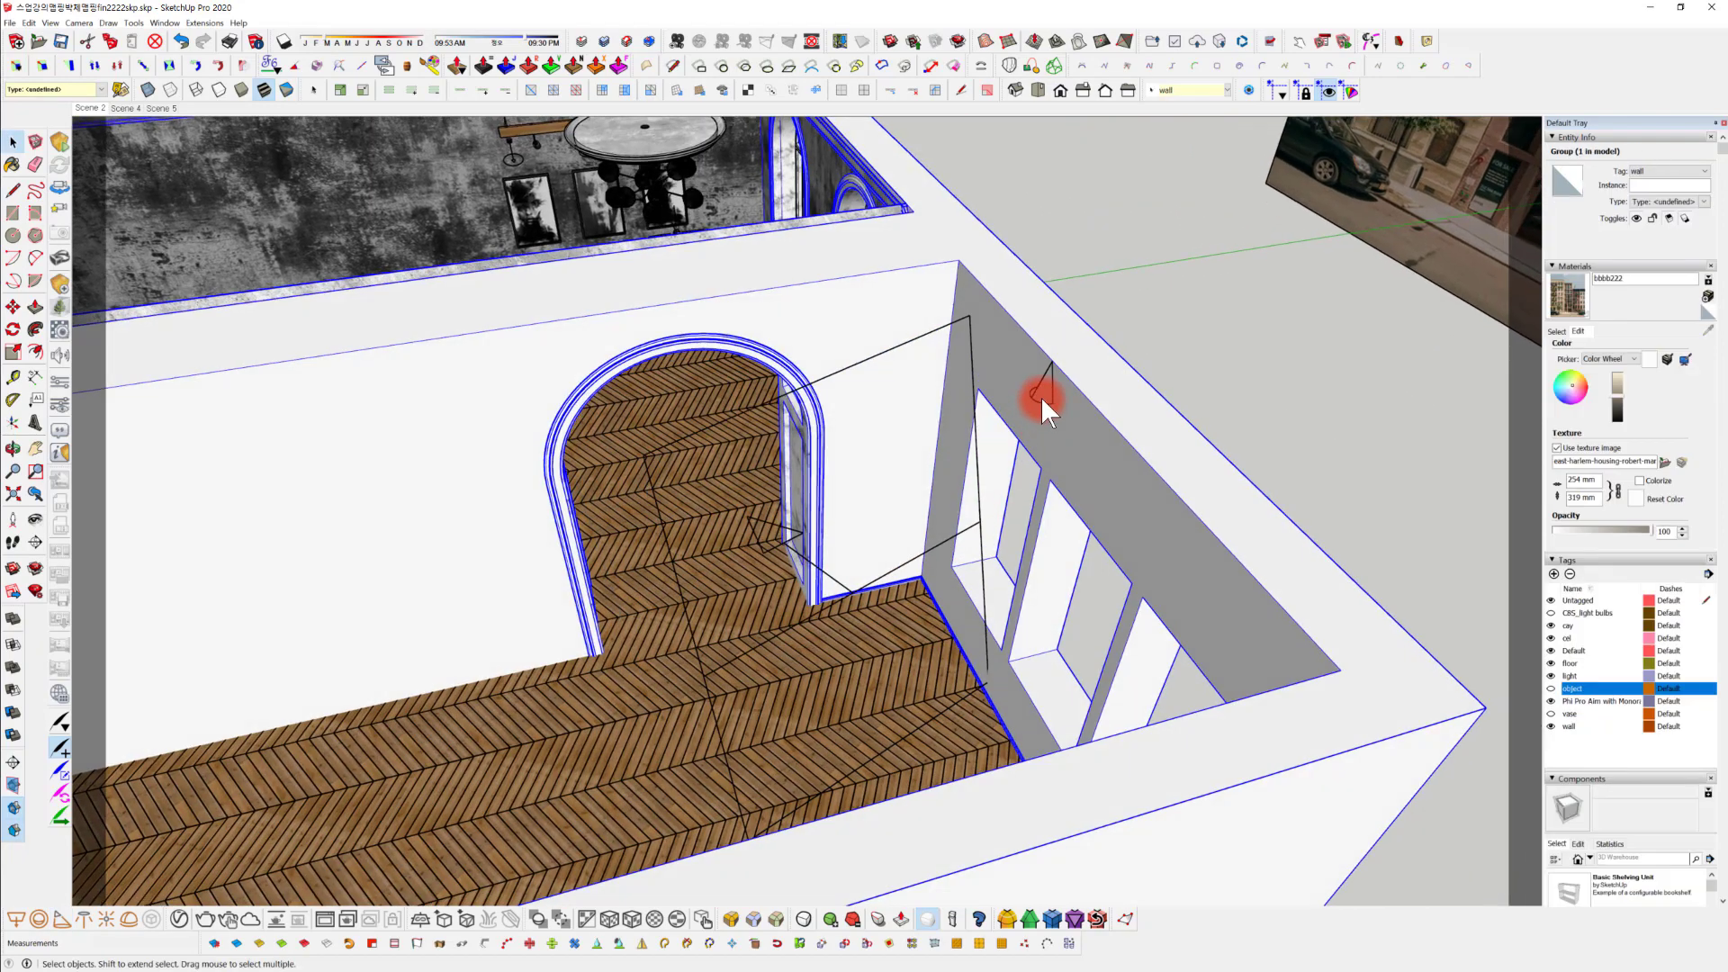
left_click(1035, 397)
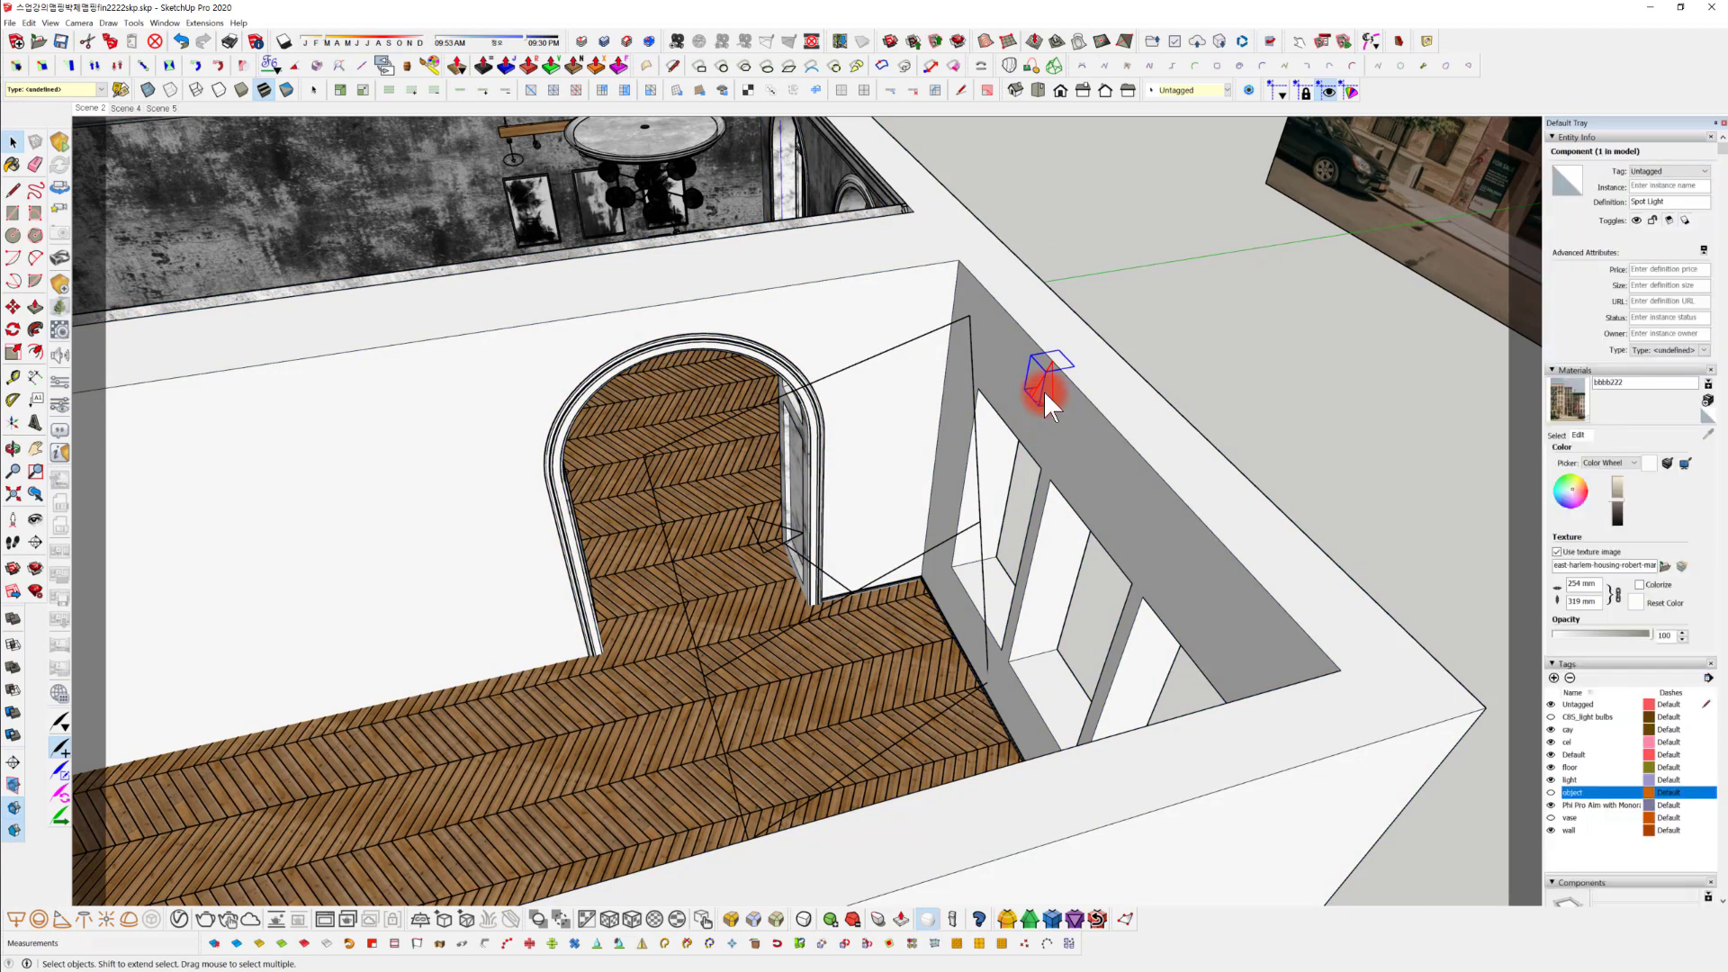
left_click(1041, 392)
left_click(1034, 397)
key("m")
left_click(1037, 398)
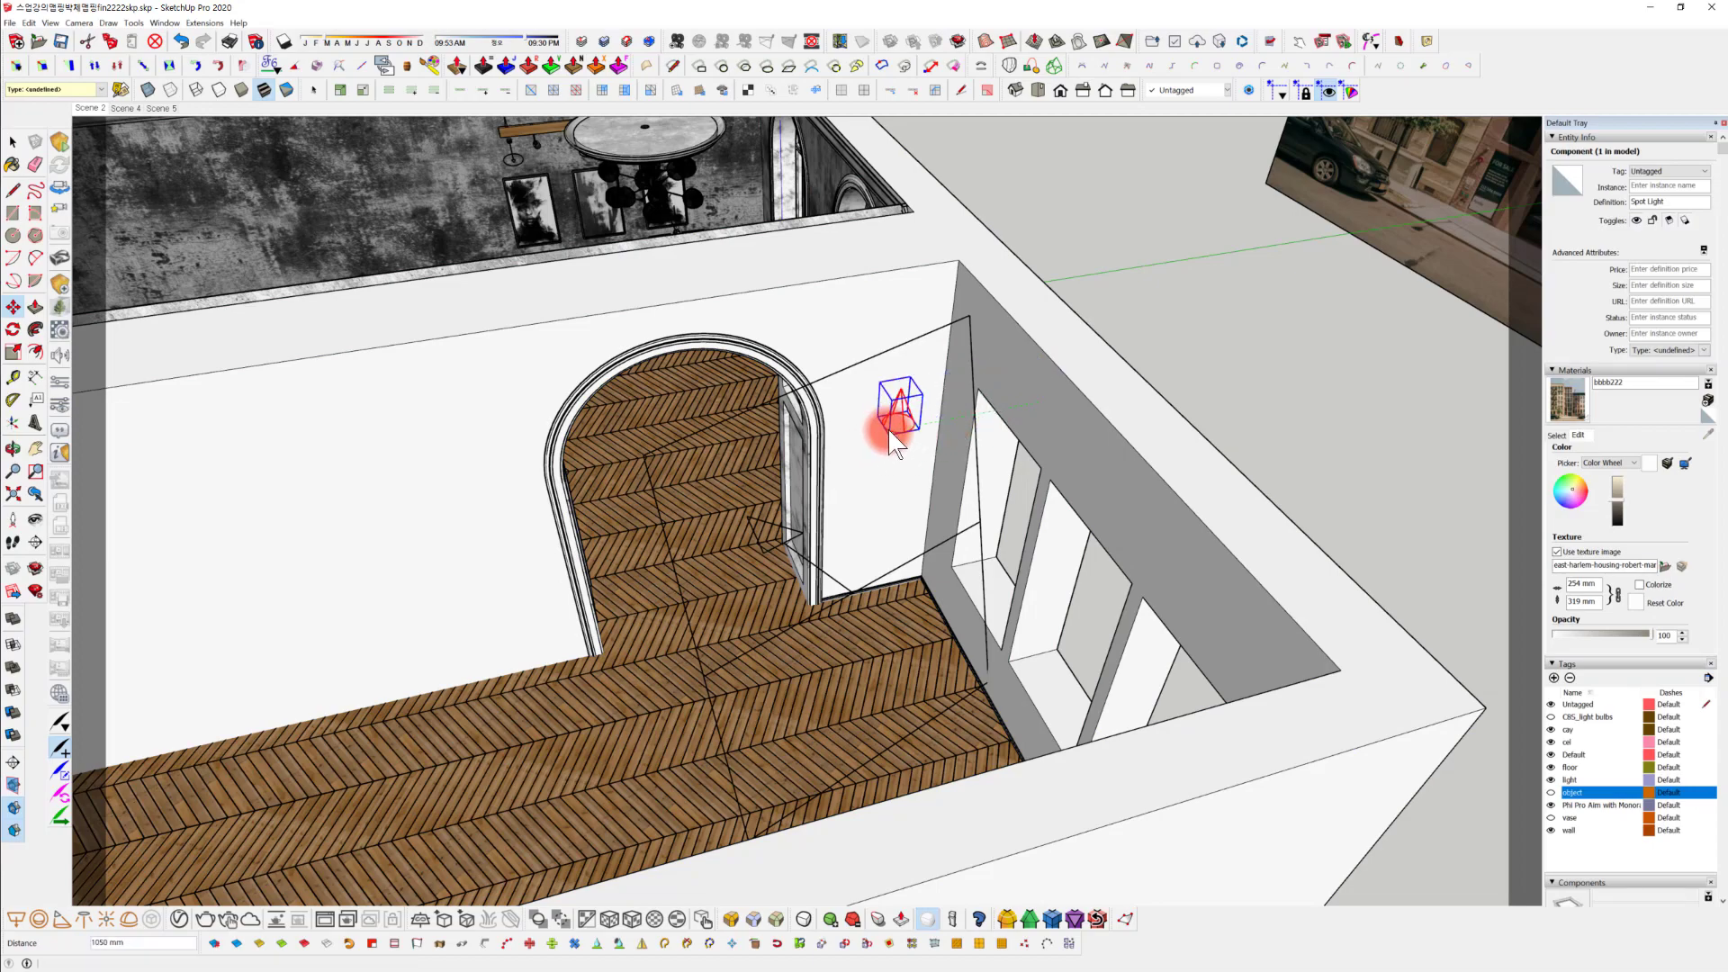
Move the Spot Light component into position on the wall above the three window openings.
middle_click_drag(886, 425, 1092, 470)
left_click_drag(945, 351, 1017, 376)
middle_click_drag(1017, 376, 938, 585)
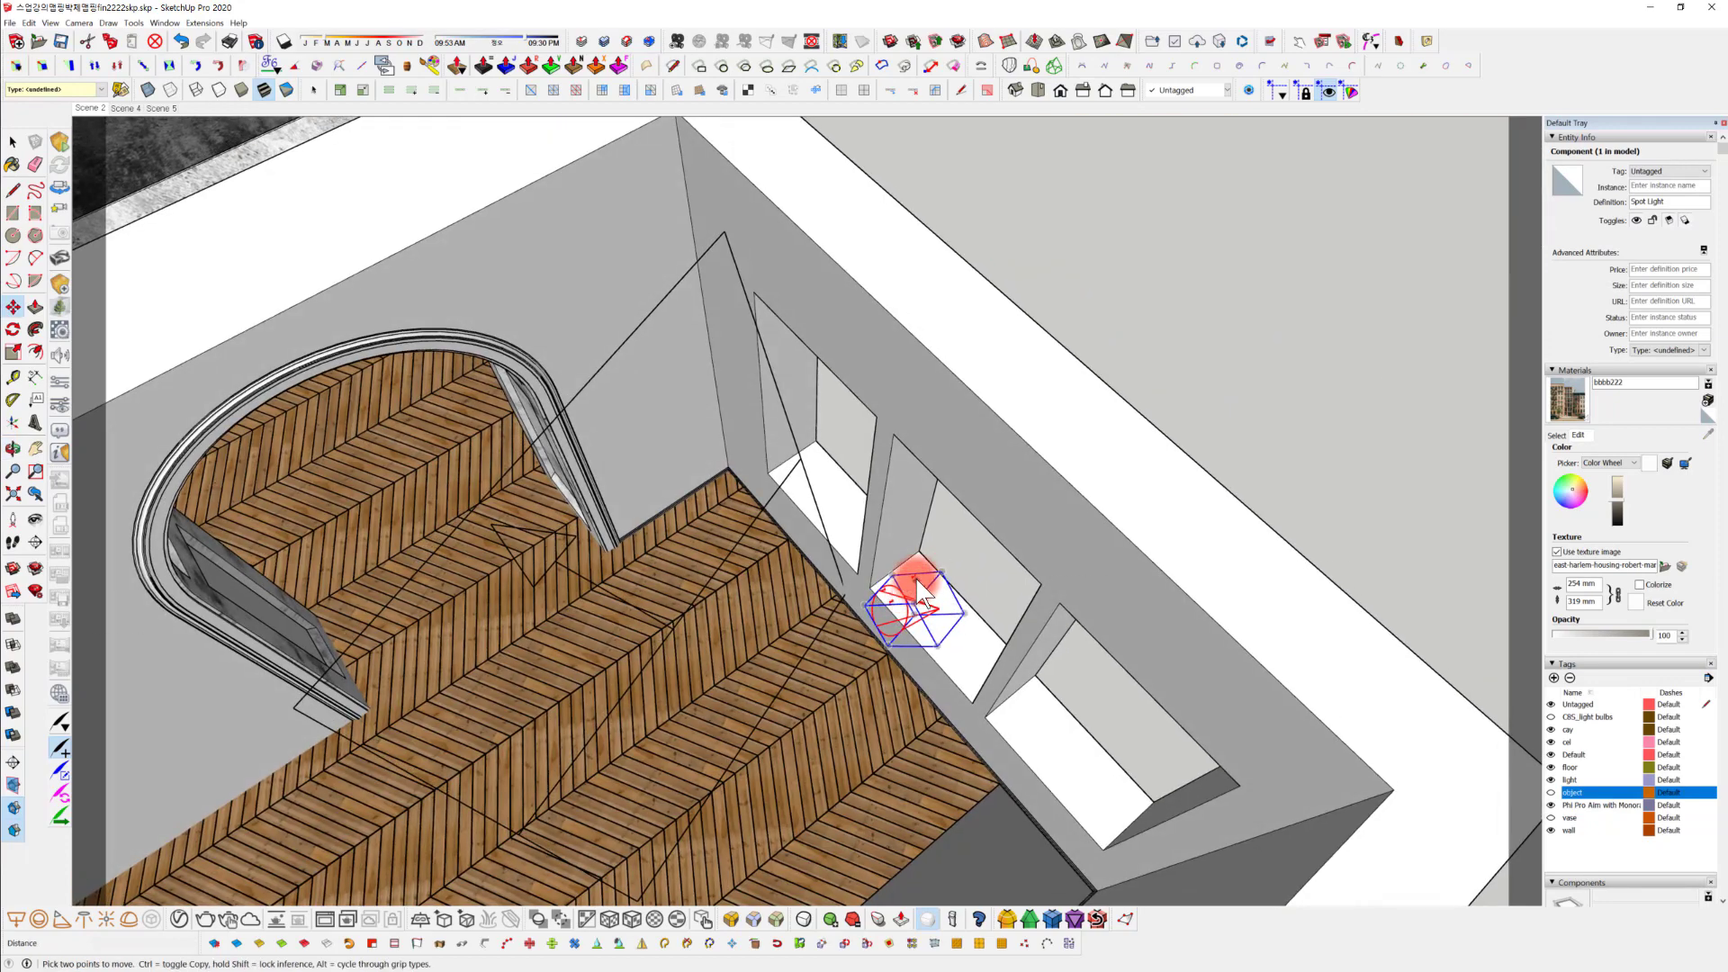
left_click_drag(918, 580, 1267, 211)
middle_click_drag(1267, 210, 846, 763)
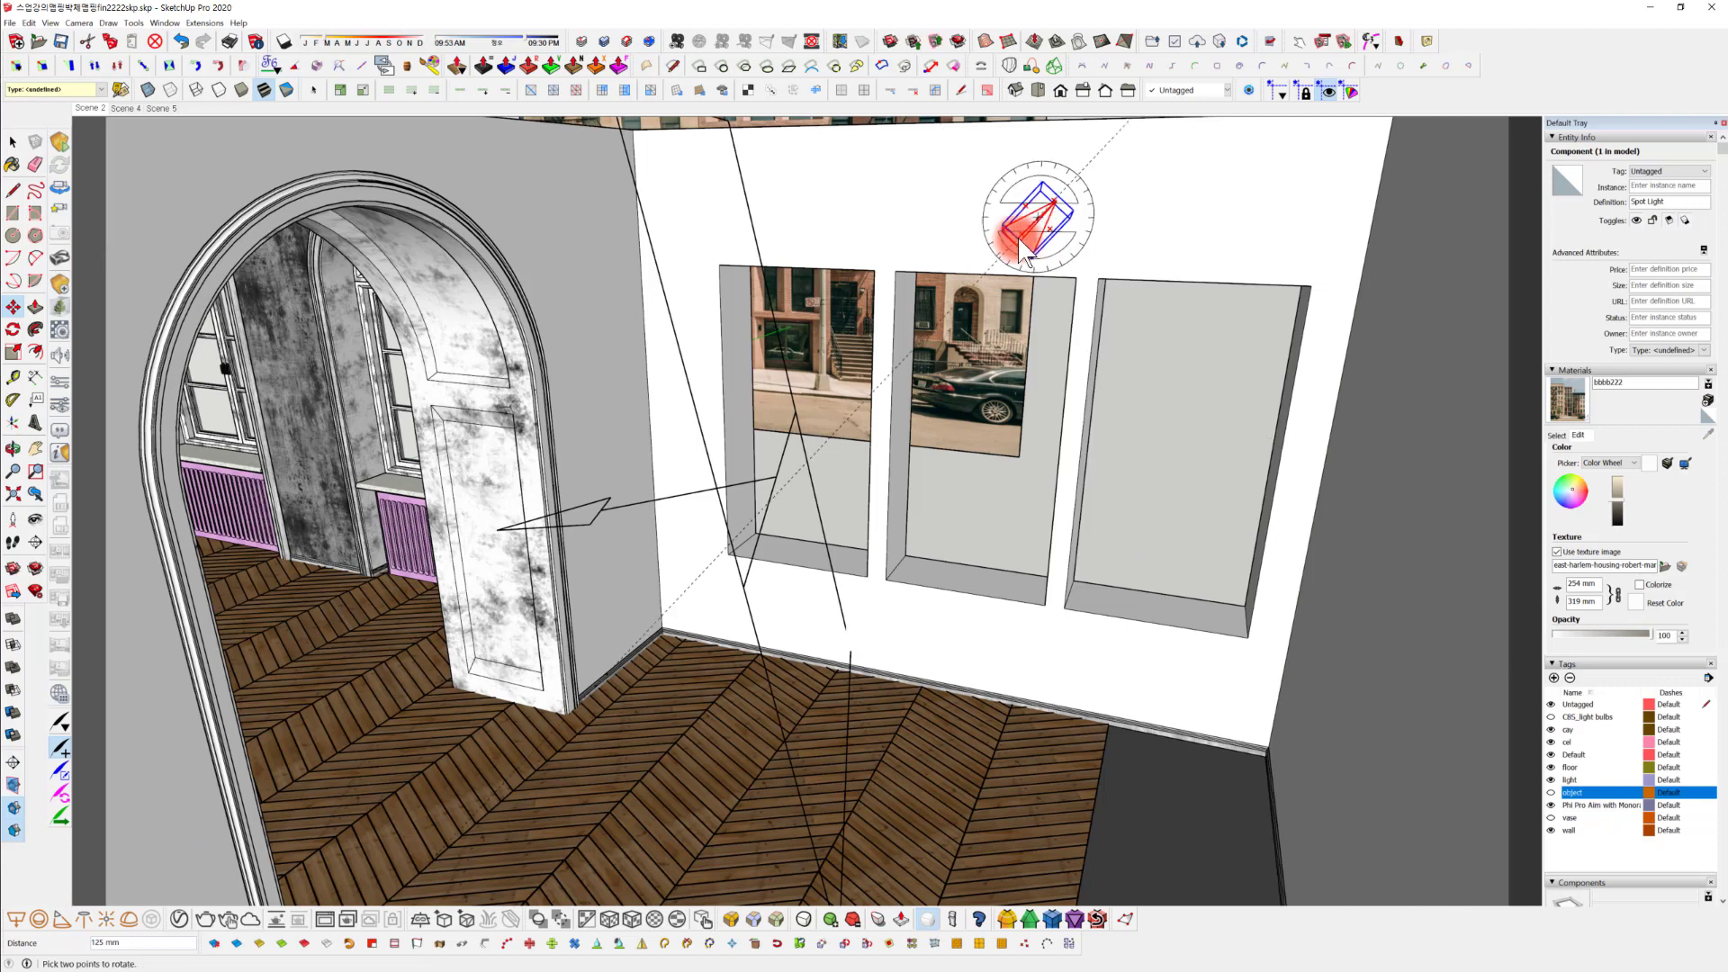
Rotate the Spot Light by -150 degrees so that it aims diagonally down into the room.
left_click_drag(1009, 241, 992, 256)
key("m")
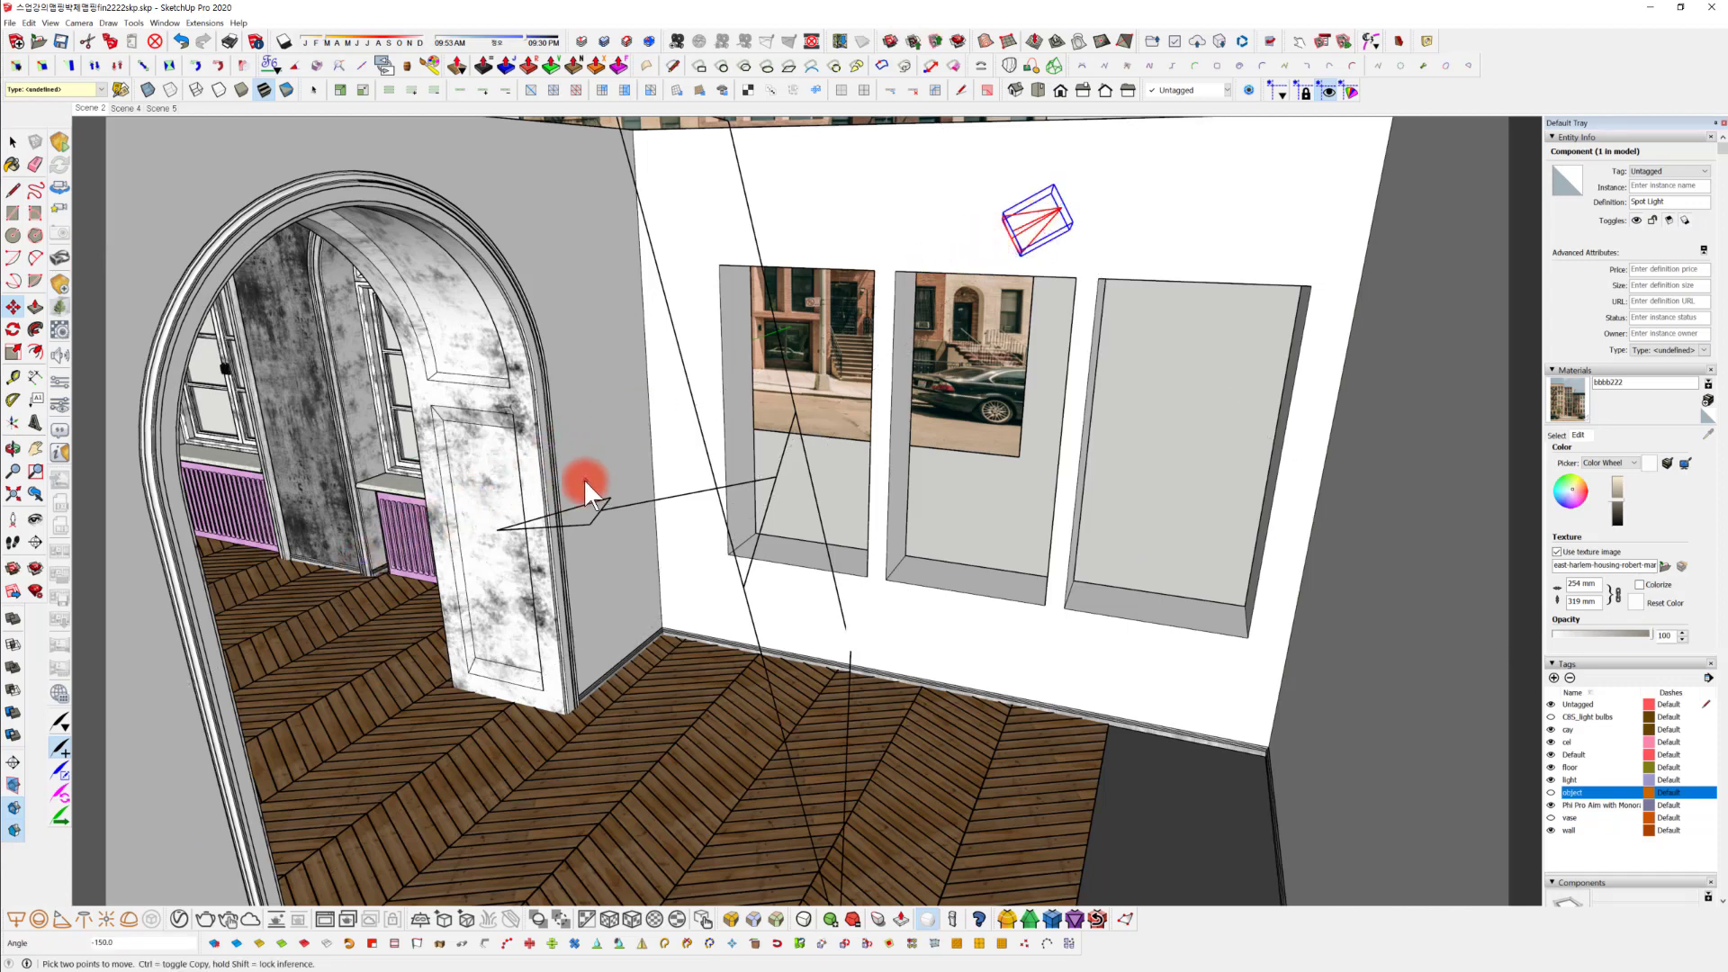
left_click(1040, 220)
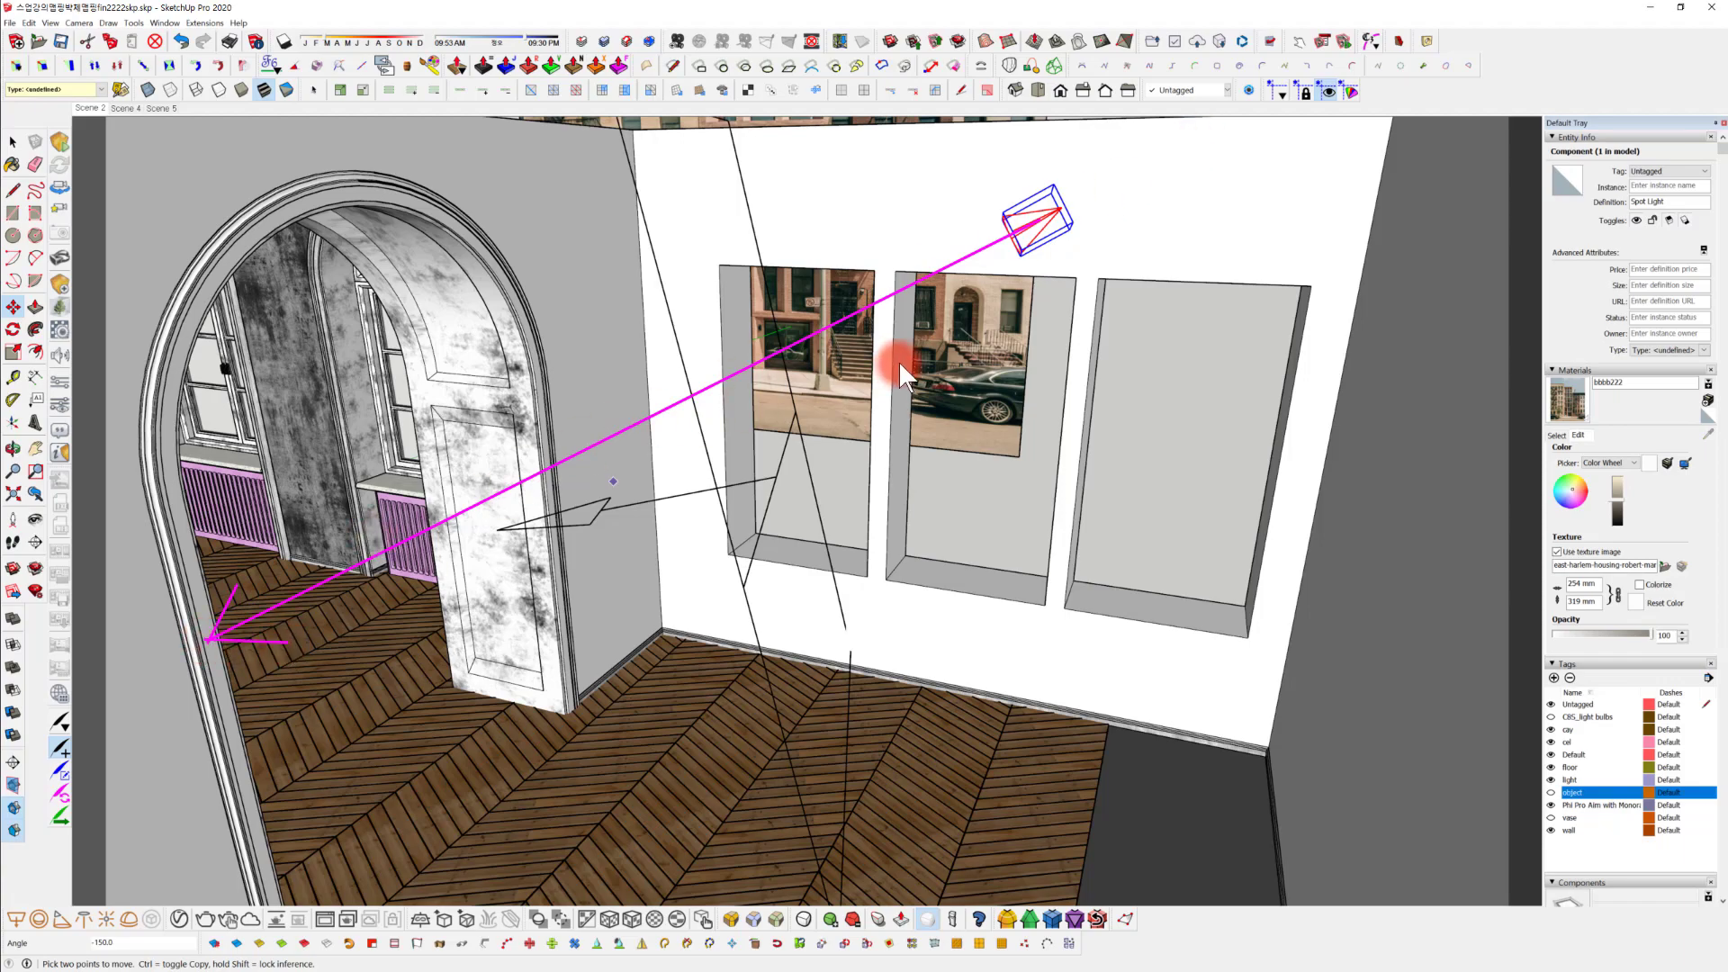
middle_click_drag(1166, 300, 699, 574)
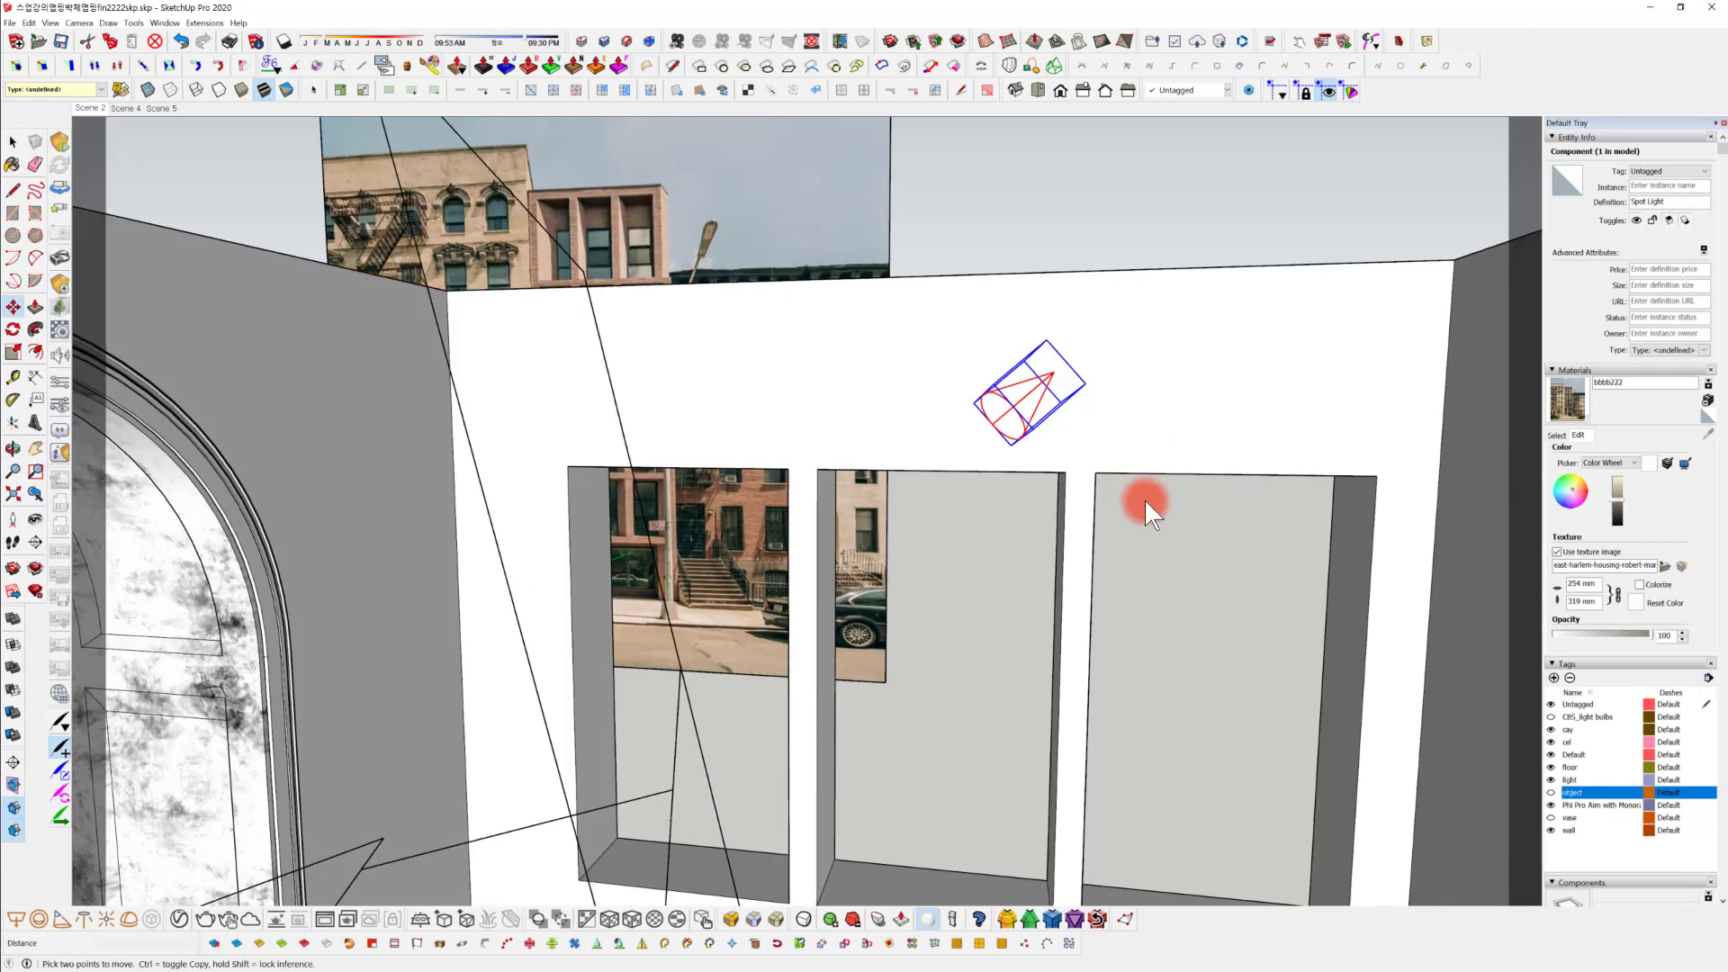
scroll(1144, 500, "down", 4)
middle_click_drag(1012, 622, 1071, 491)
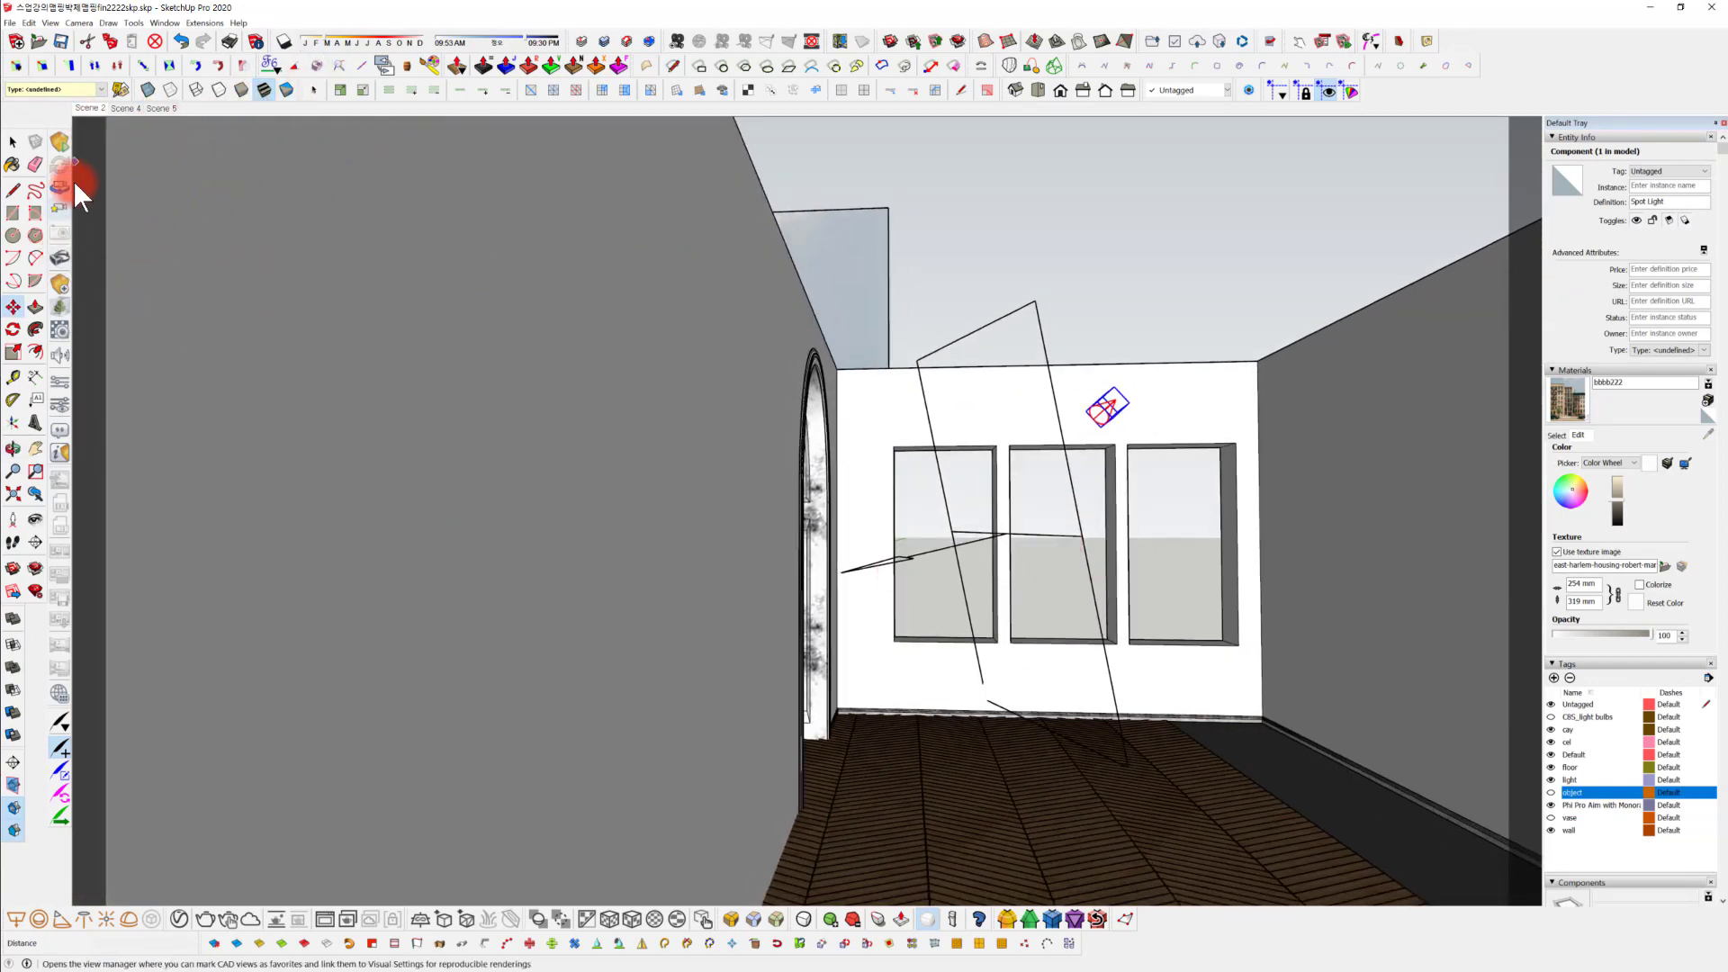
Open the V-Ray Asset Editor's lights and display the Spot Light's parameters beside the model.
left_click(179, 918)
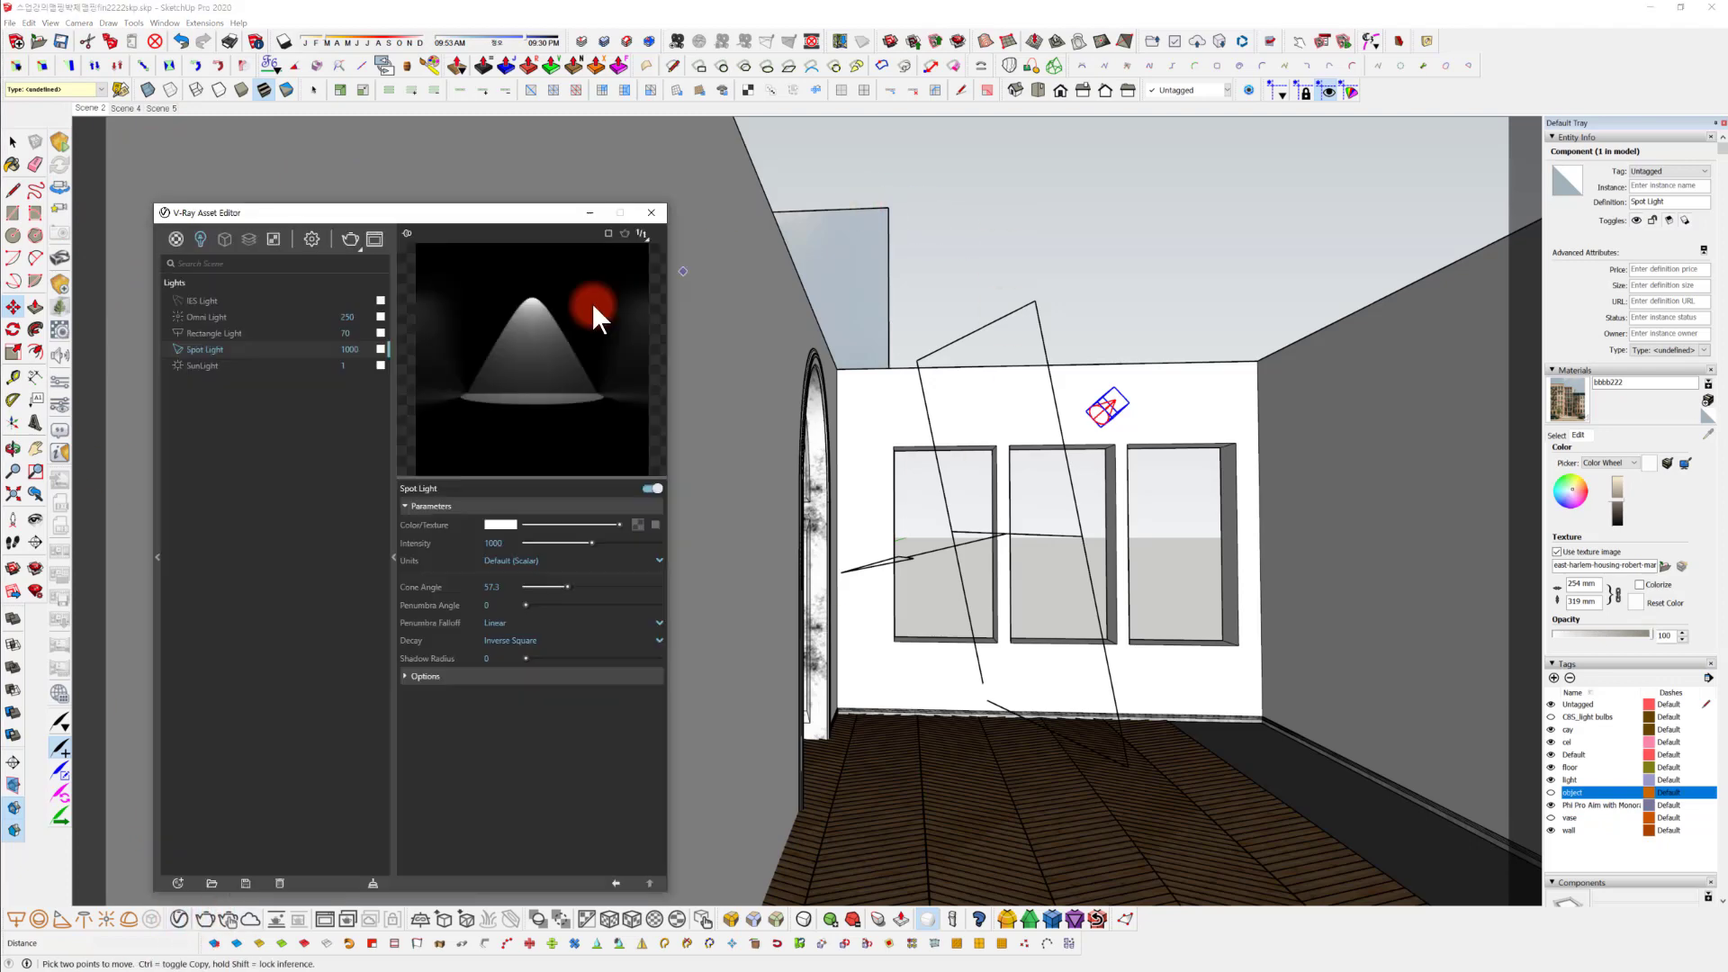
left_click_drag(574, 197, 696, 126)
left_click(325, 281)
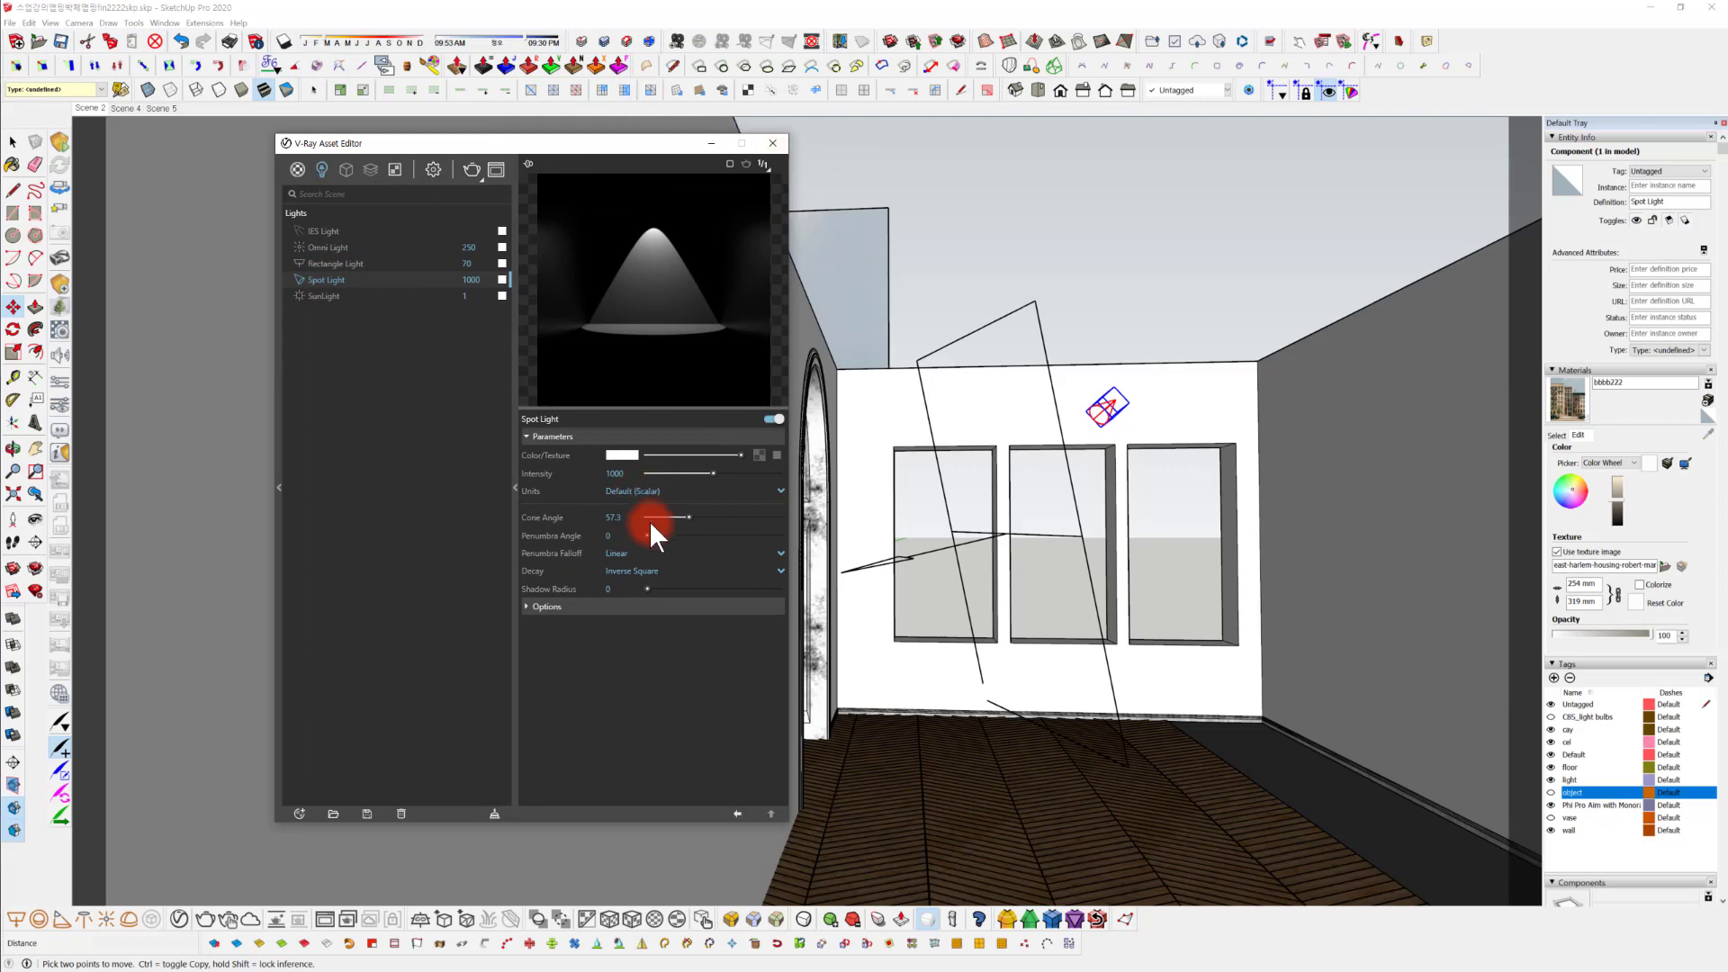
left_click(612, 474)
mouse_move(621, 473)
left_mouse_down()
mouse_move(515, 684)
mouse_move(579, 680)
left_mouse_up()
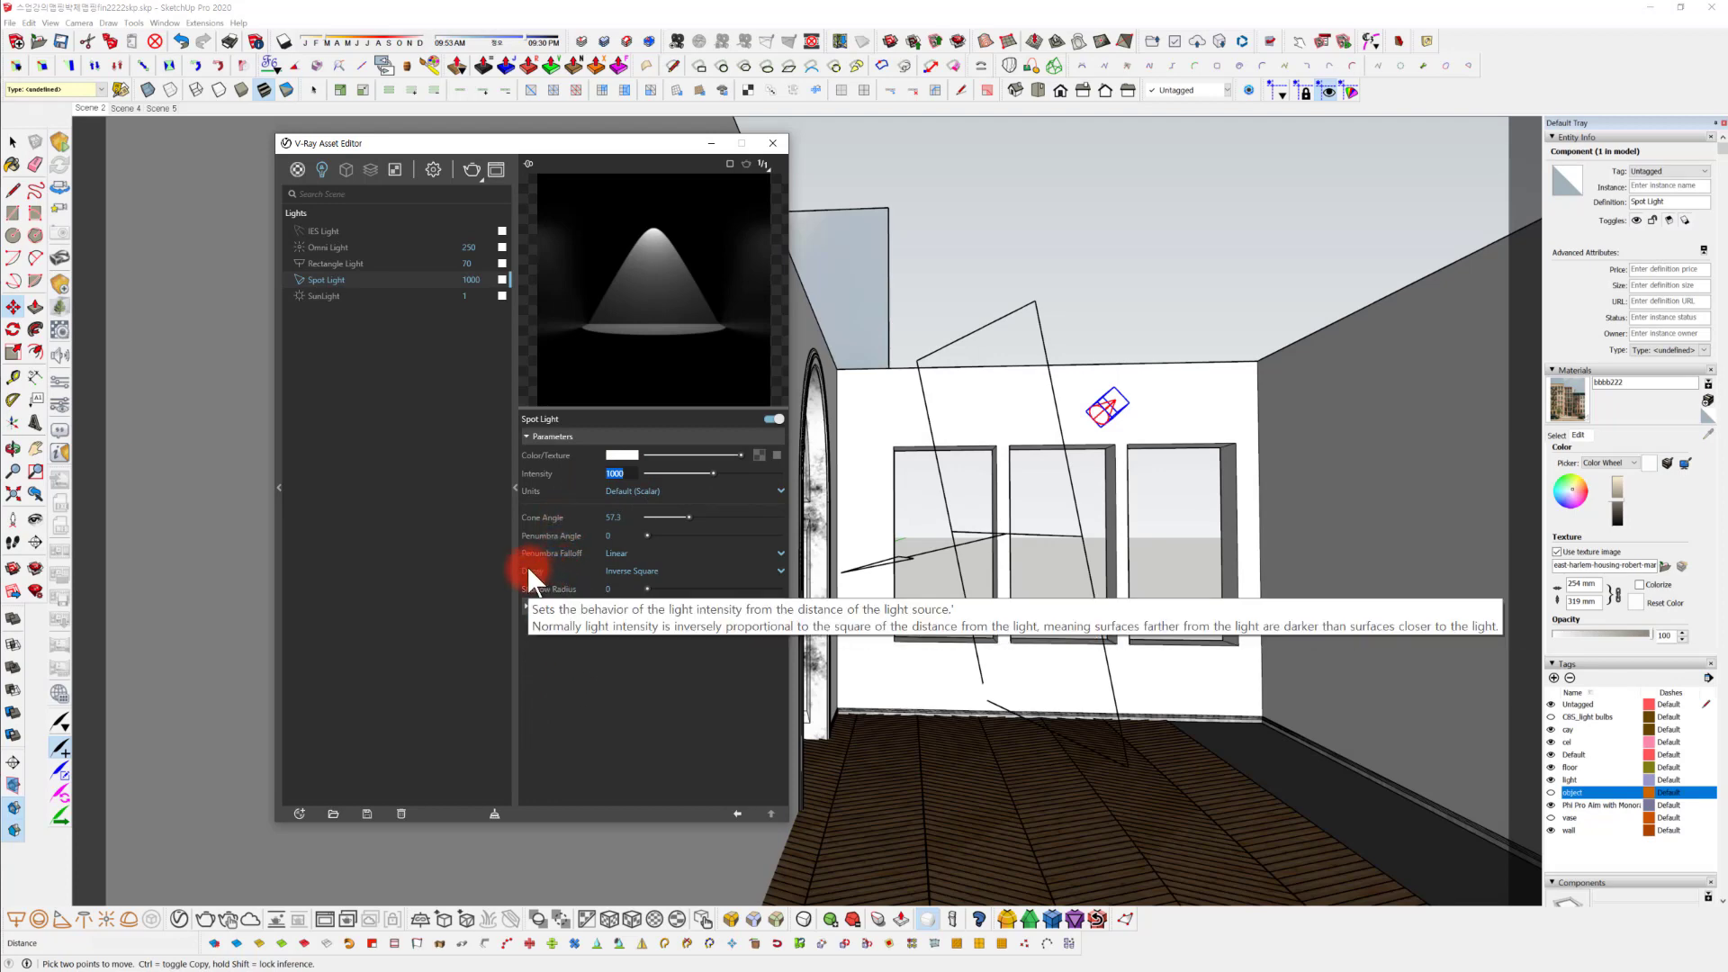
mouse_move(517, 573)
left_mouse_down()
mouse_move(727, 574)
mouse_move(598, 582)
left_mouse_up()
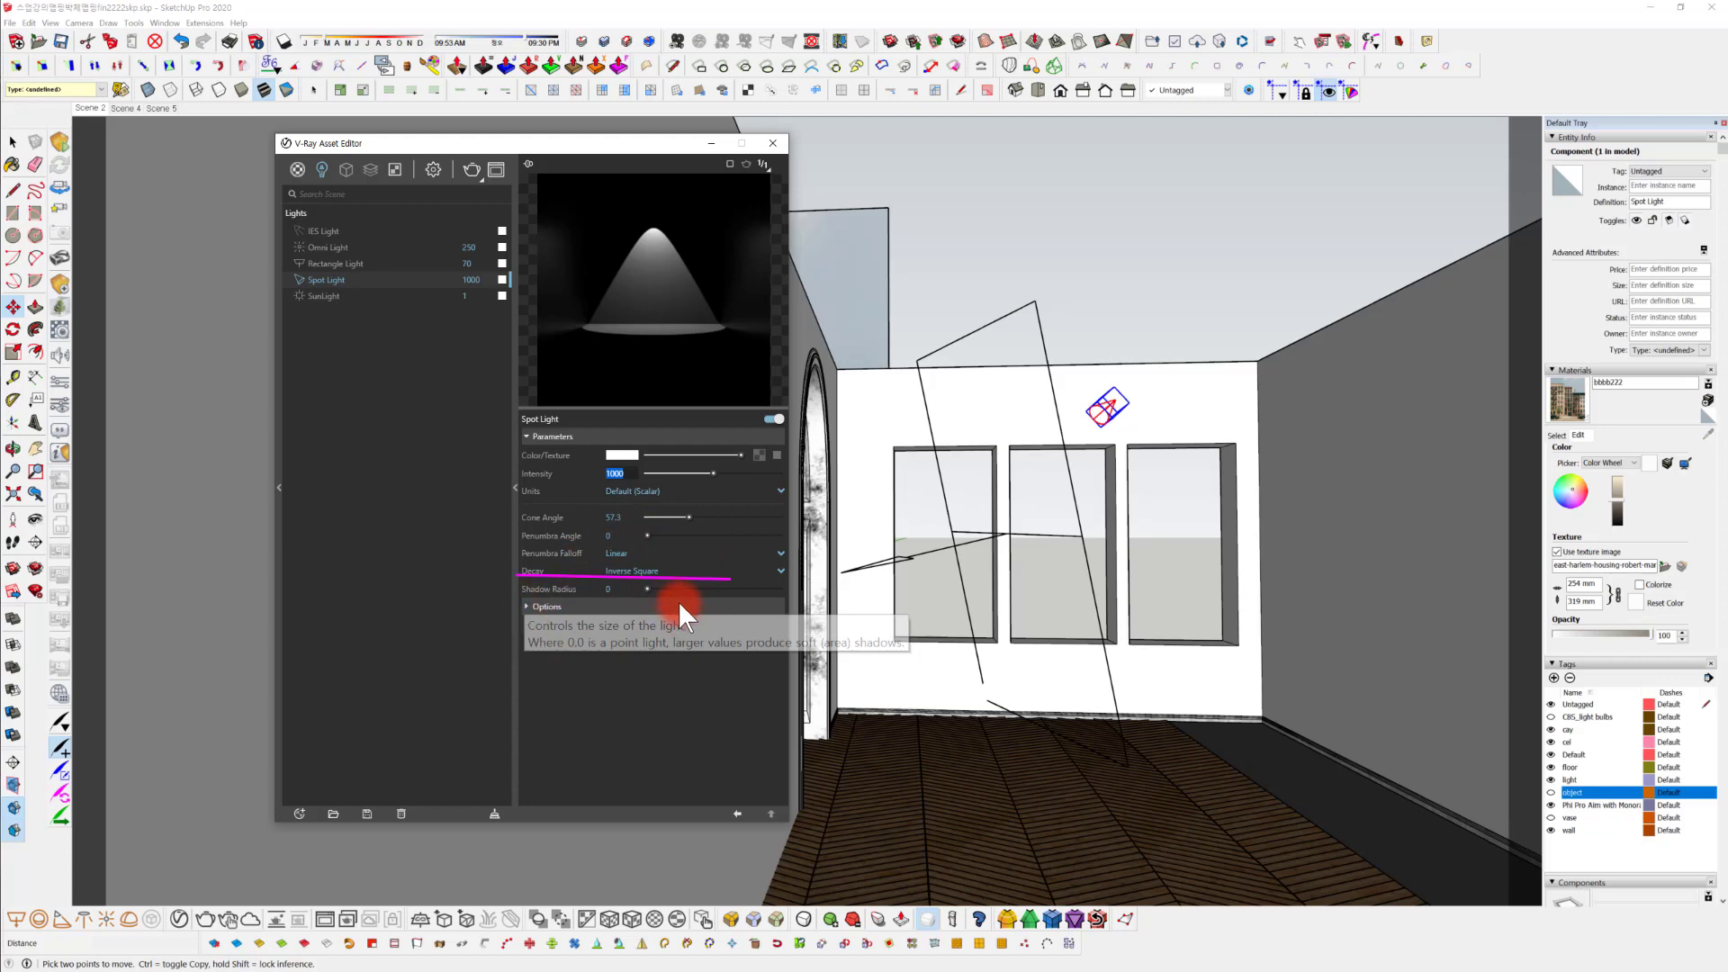
Compare the Inverse and Inverse Square decay types on the Spot Light and settle on Inverse.
left_click(653, 567)
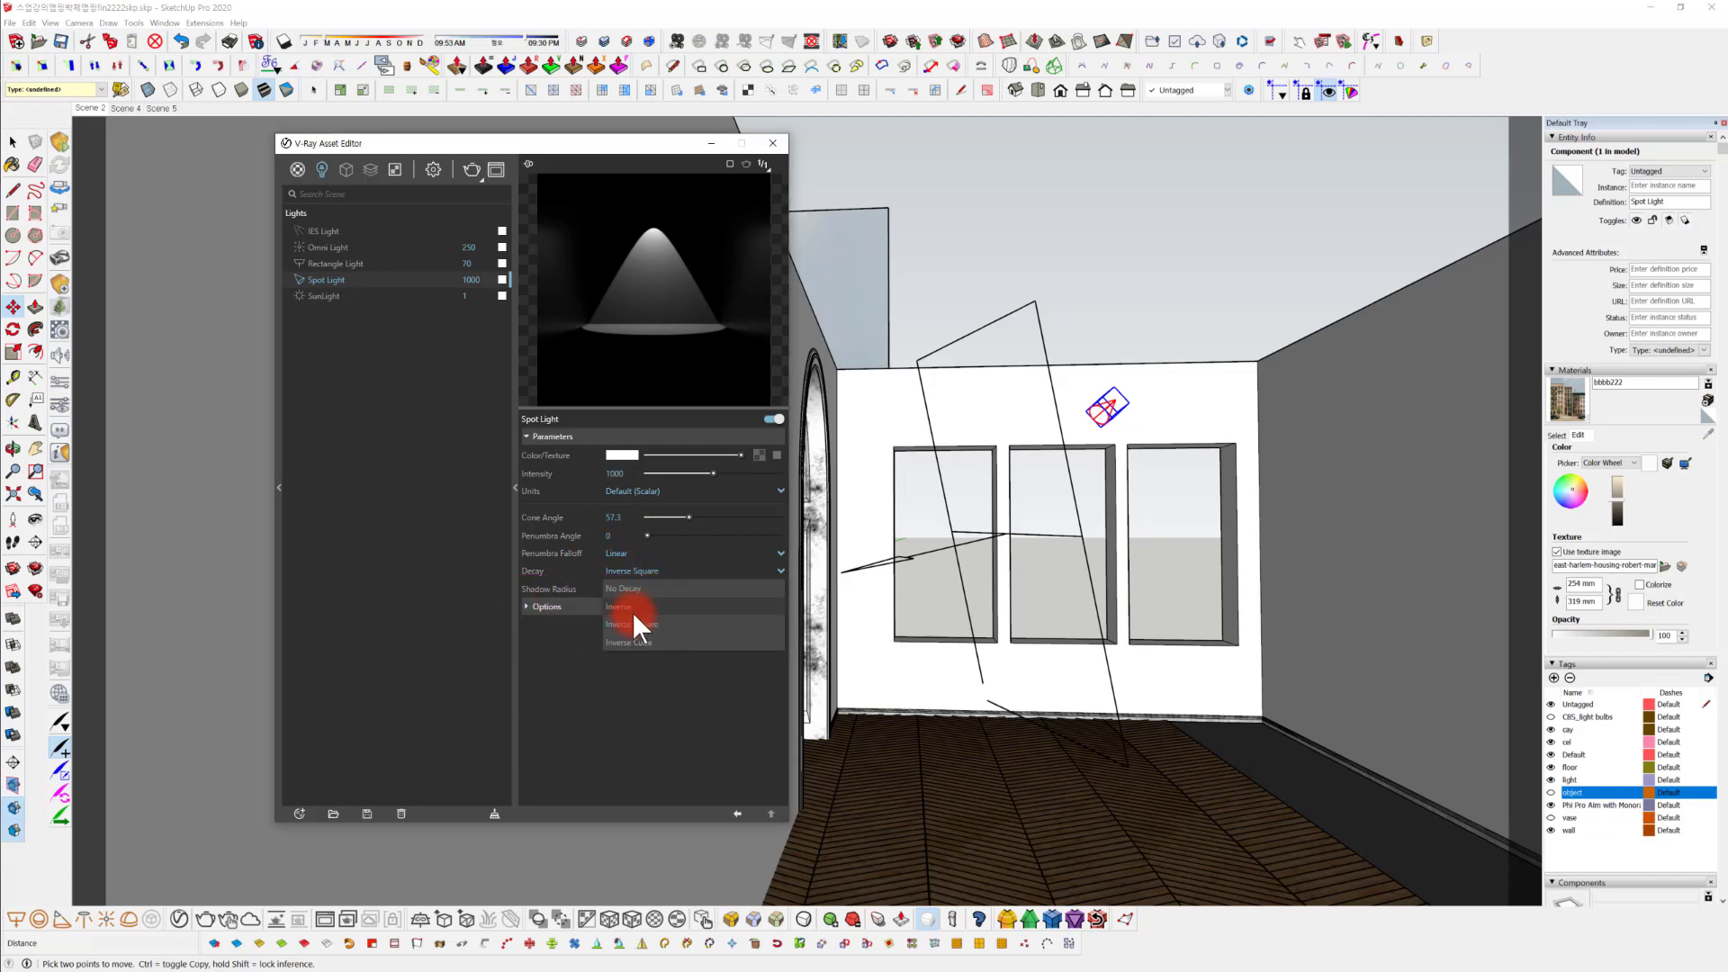
left_click(634, 608)
left_click(640, 567)
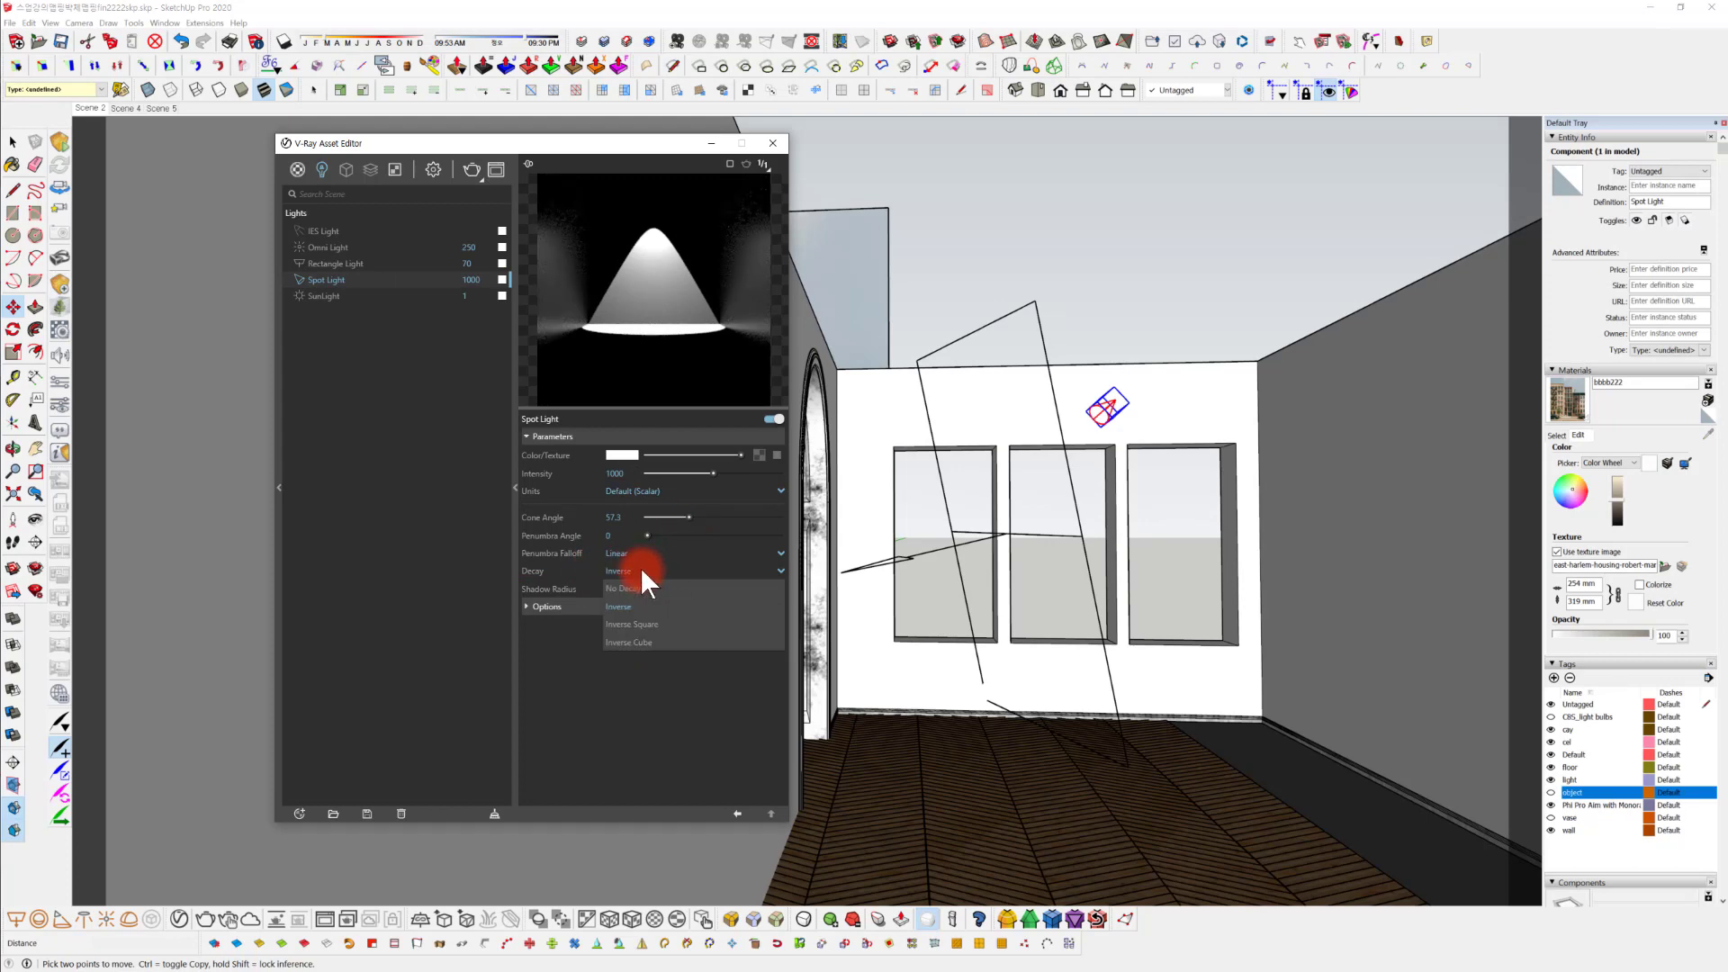
left_click(656, 623)
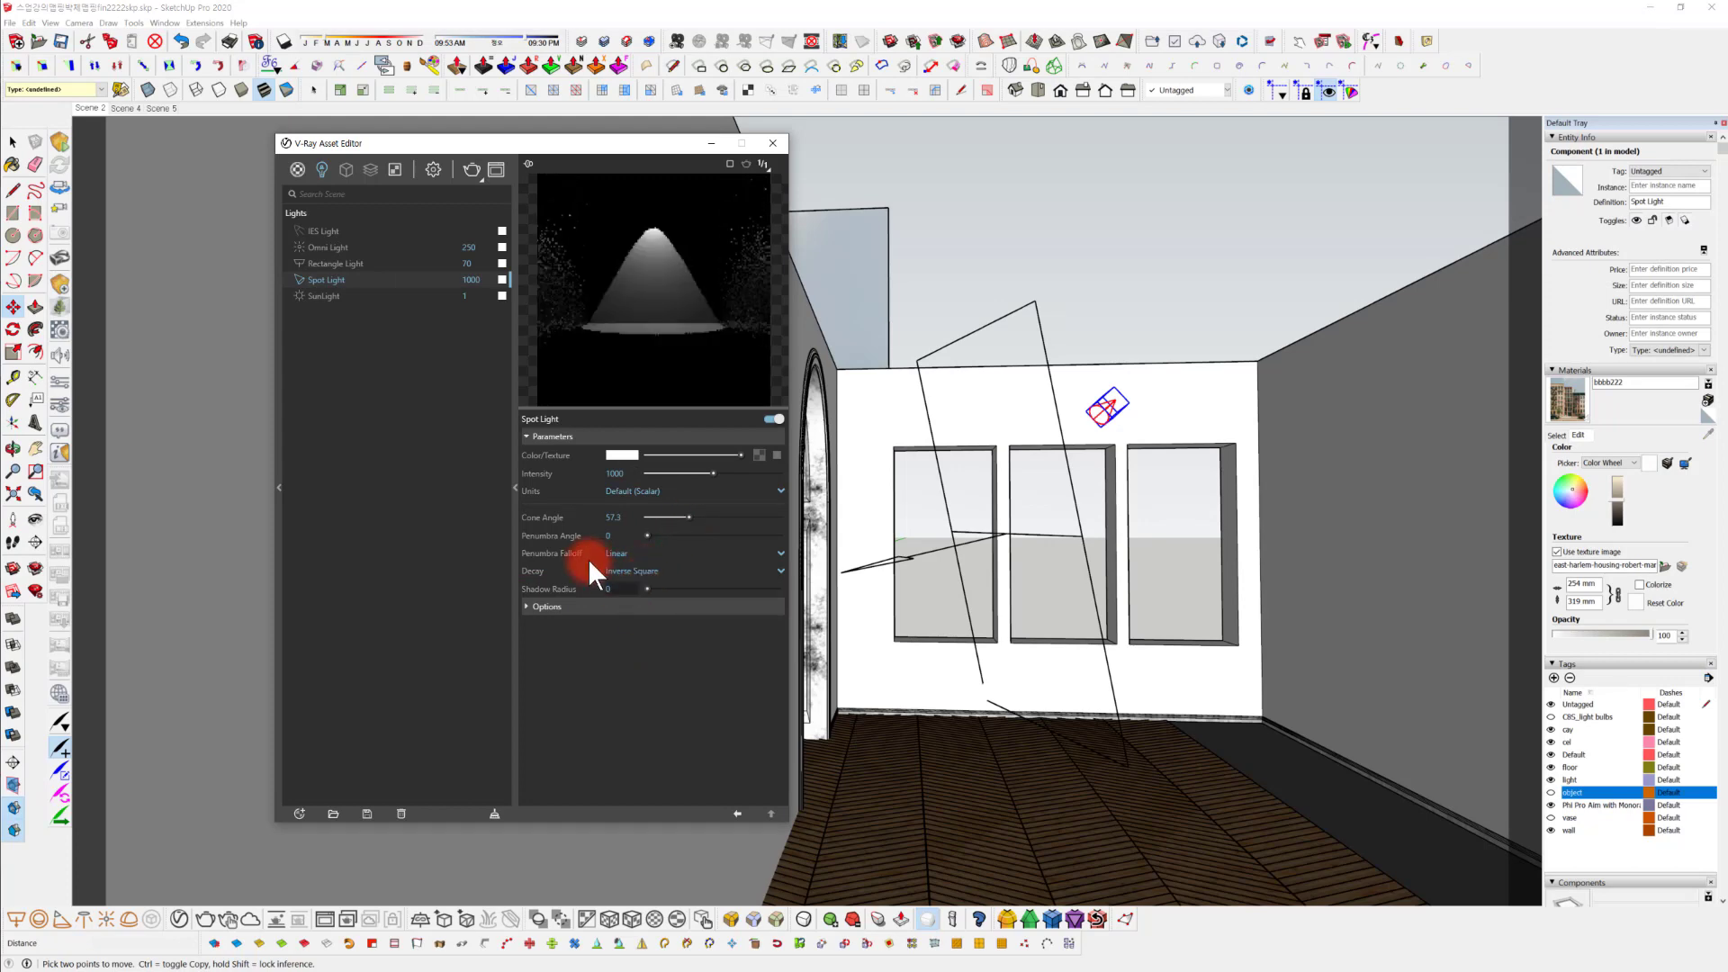
left_click(638, 567)
left_click(646, 606)
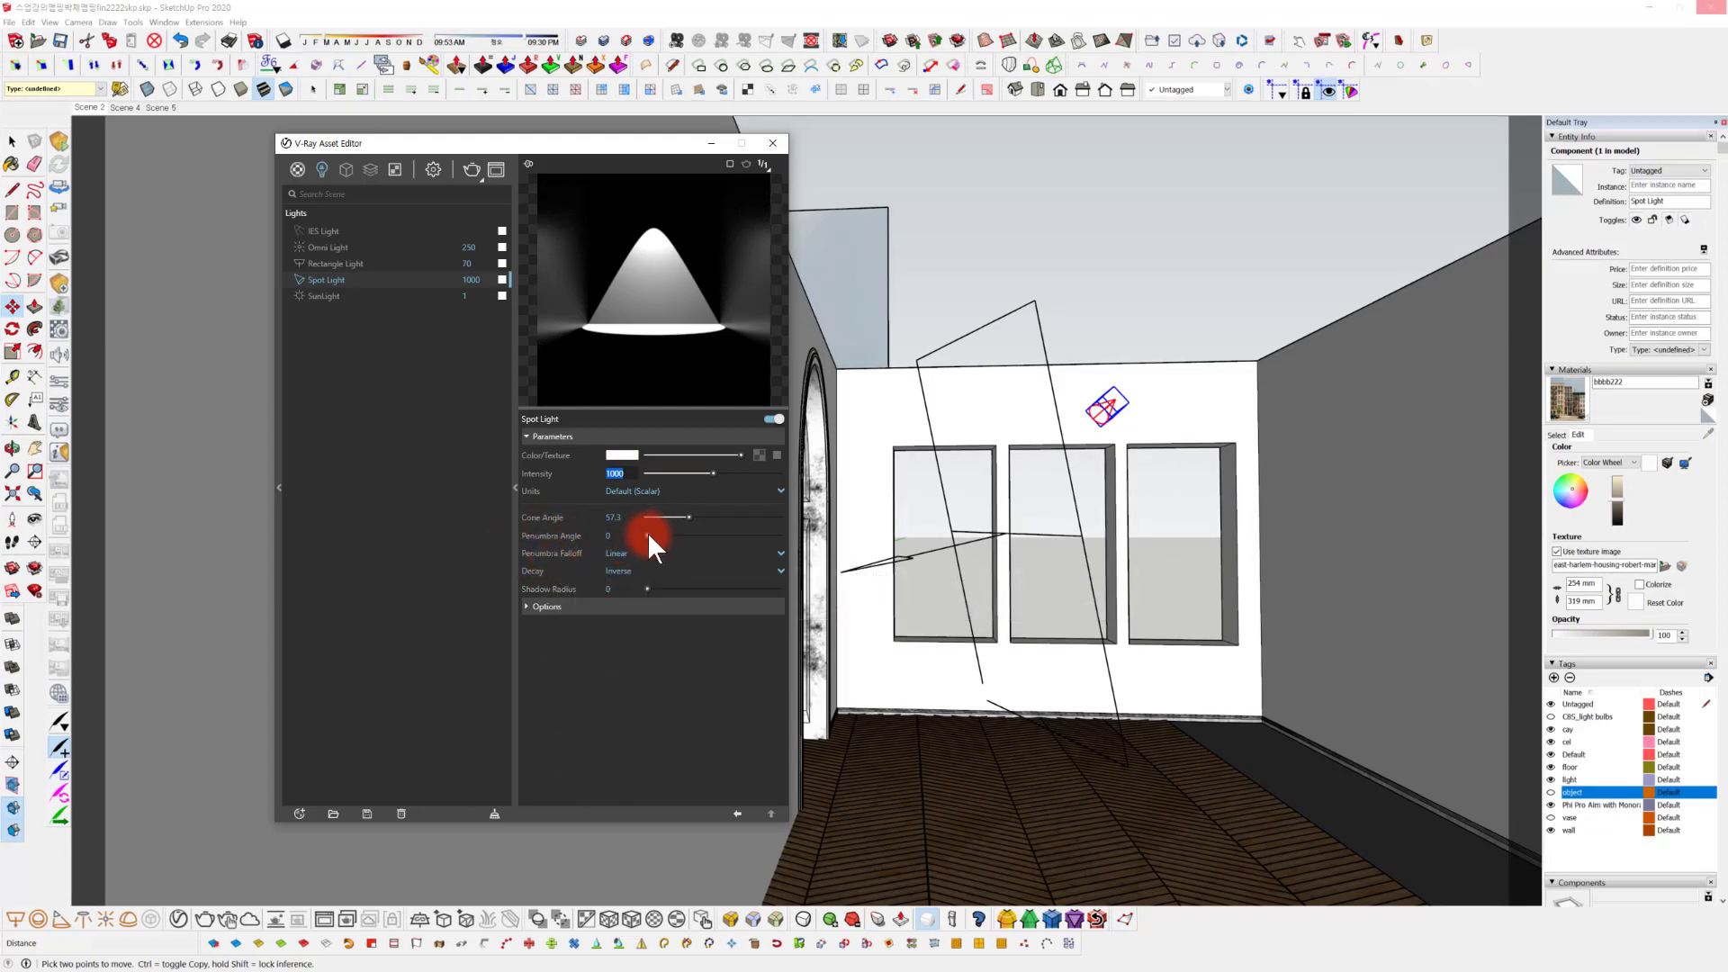
Try a cone angle of 180 on the Spot Light, set it to 90, and raise the penumbra angle to about 33.11.
left_click_drag(679, 525, 634, 525)
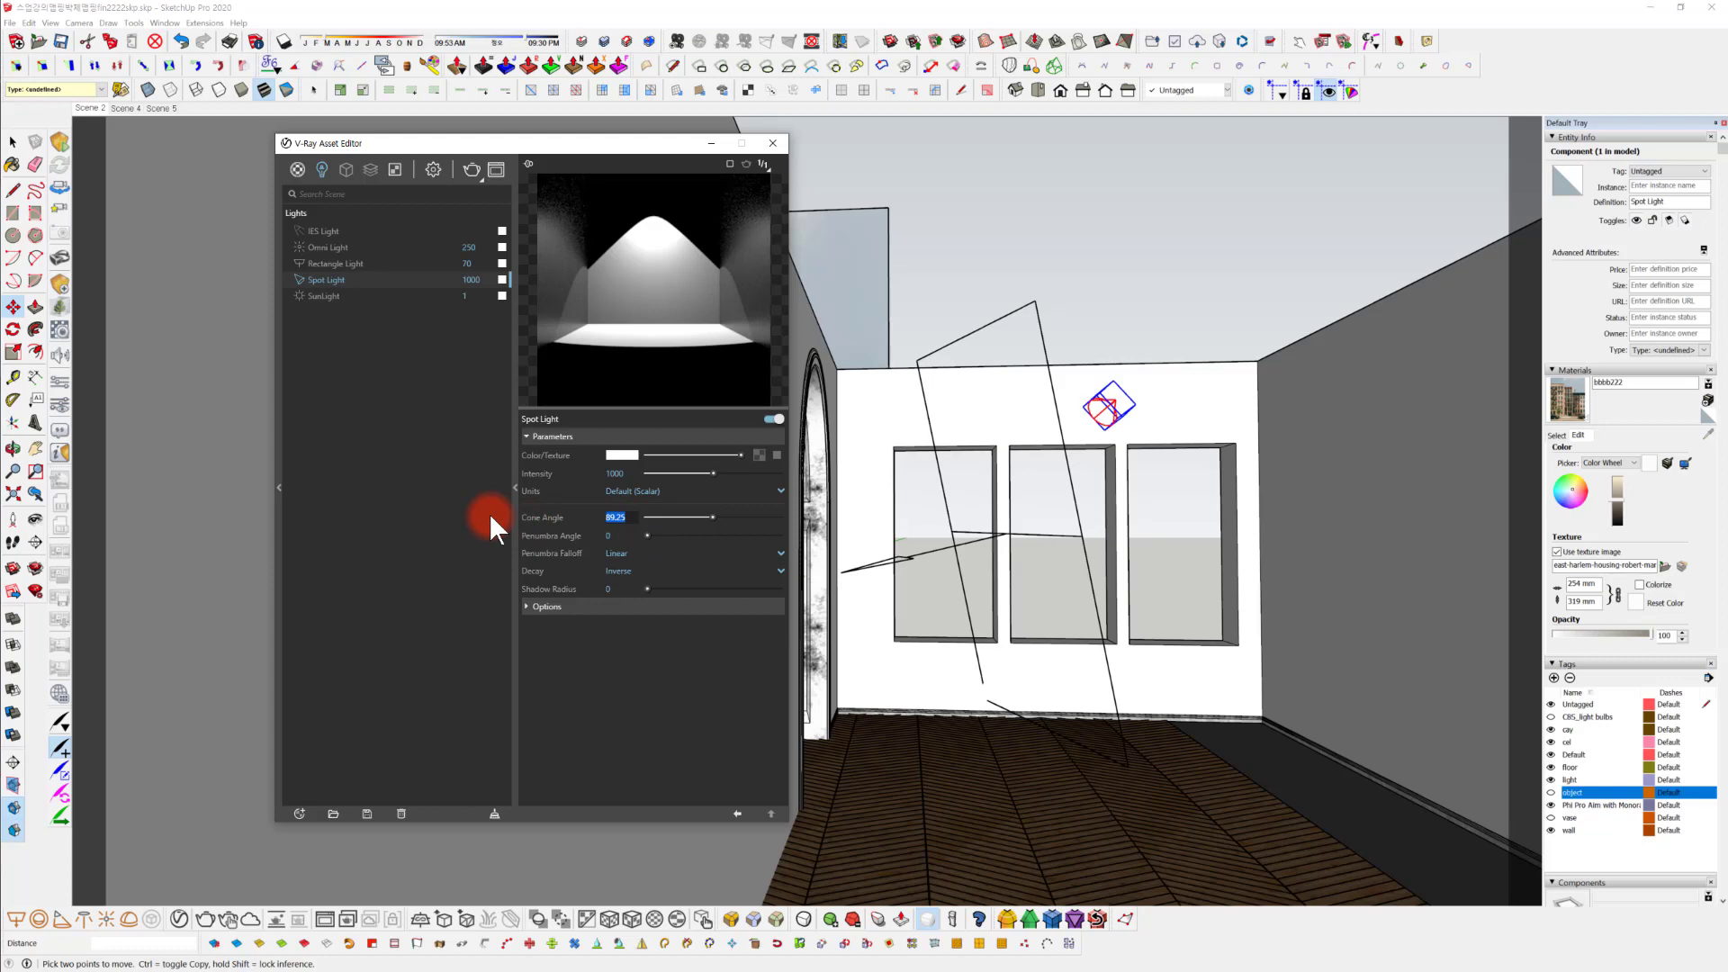
type("180")
key("Return")
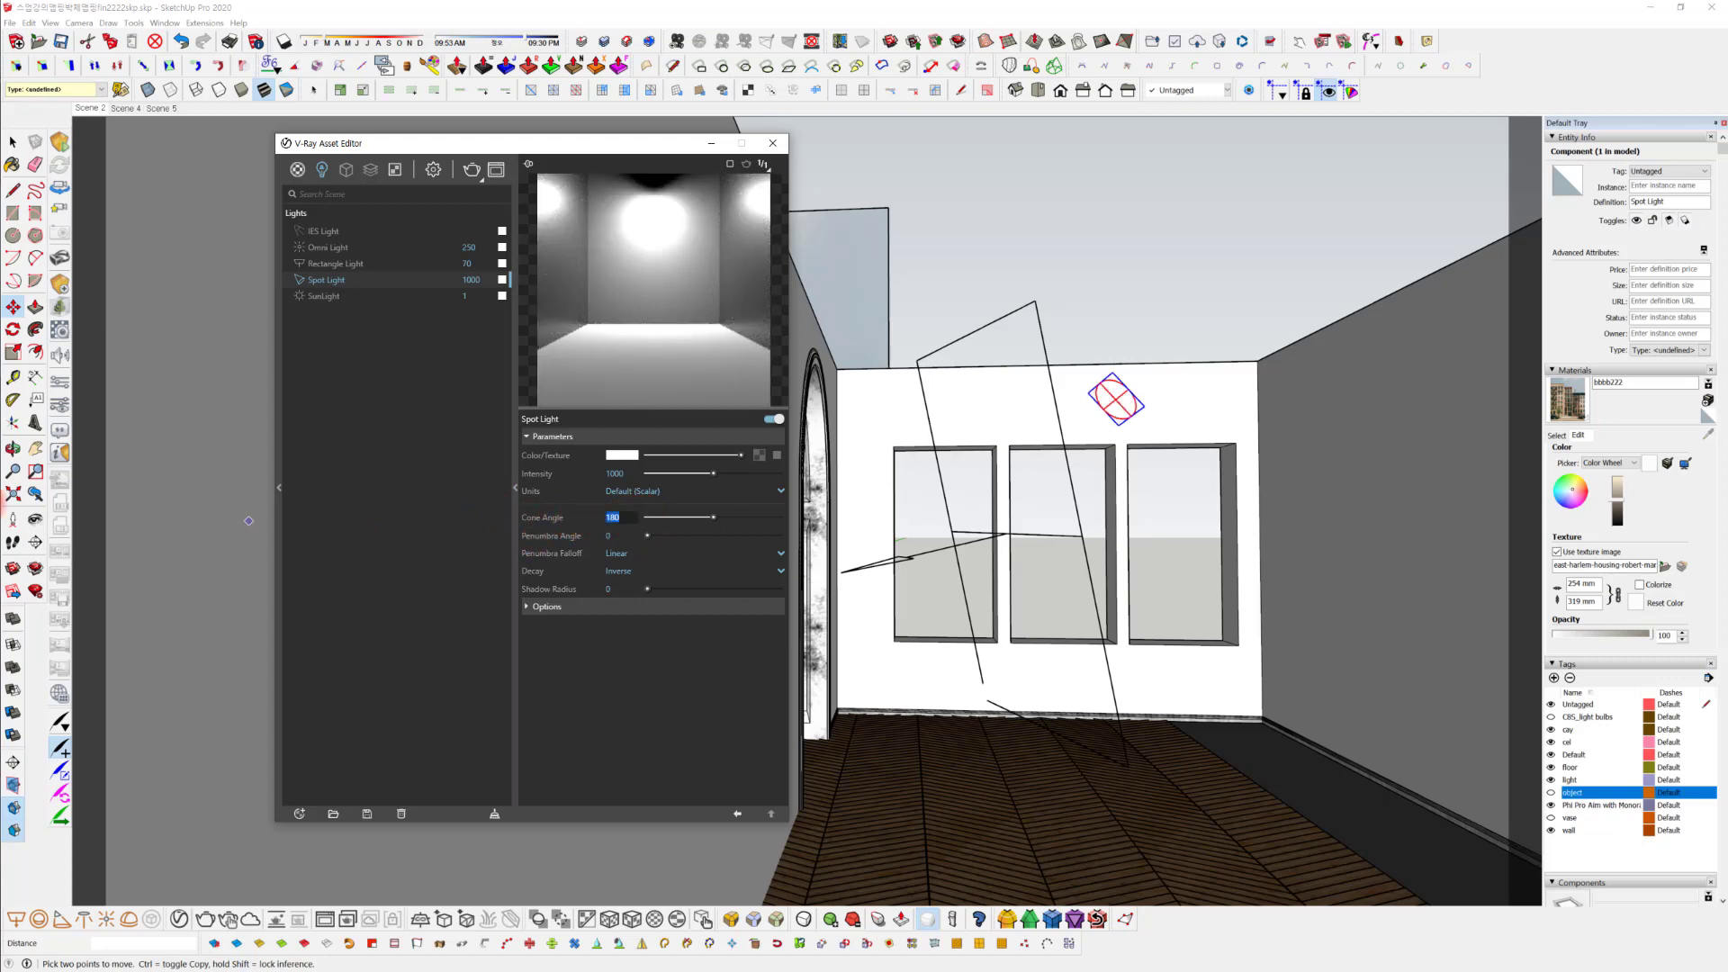
type("90")
key("Return")
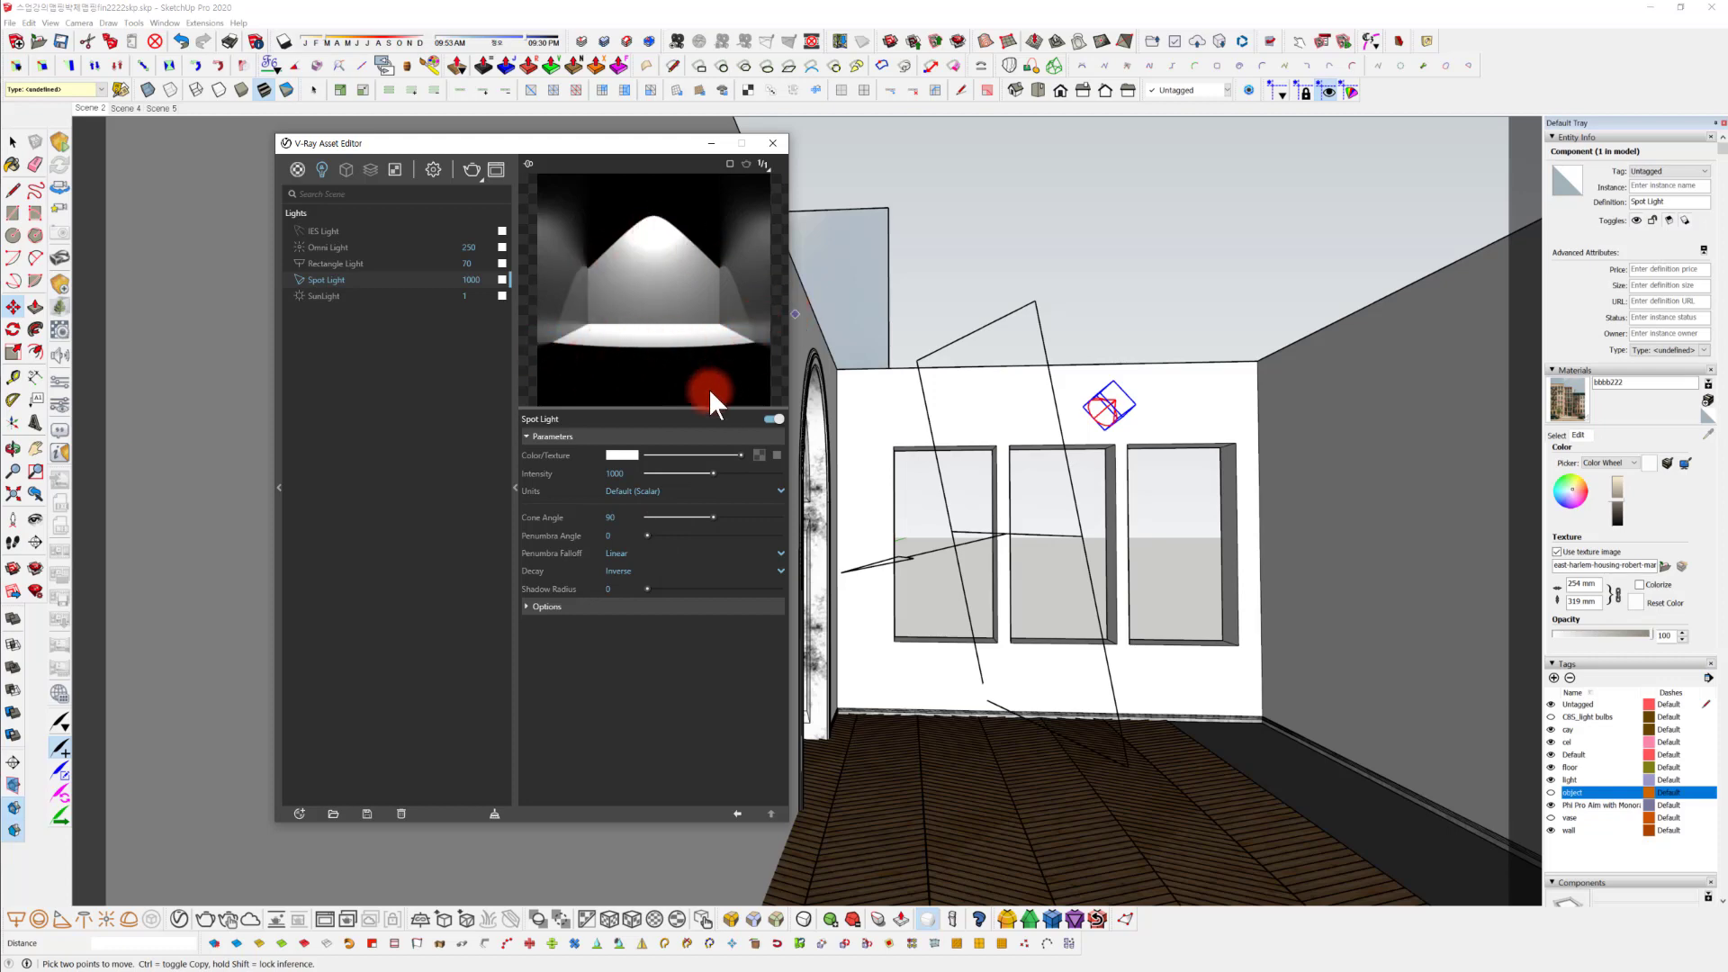
mouse_move(648, 534)
left_mouse_down()
mouse_move(812, 509)
mouse_move(672, 531)
left_mouse_up()
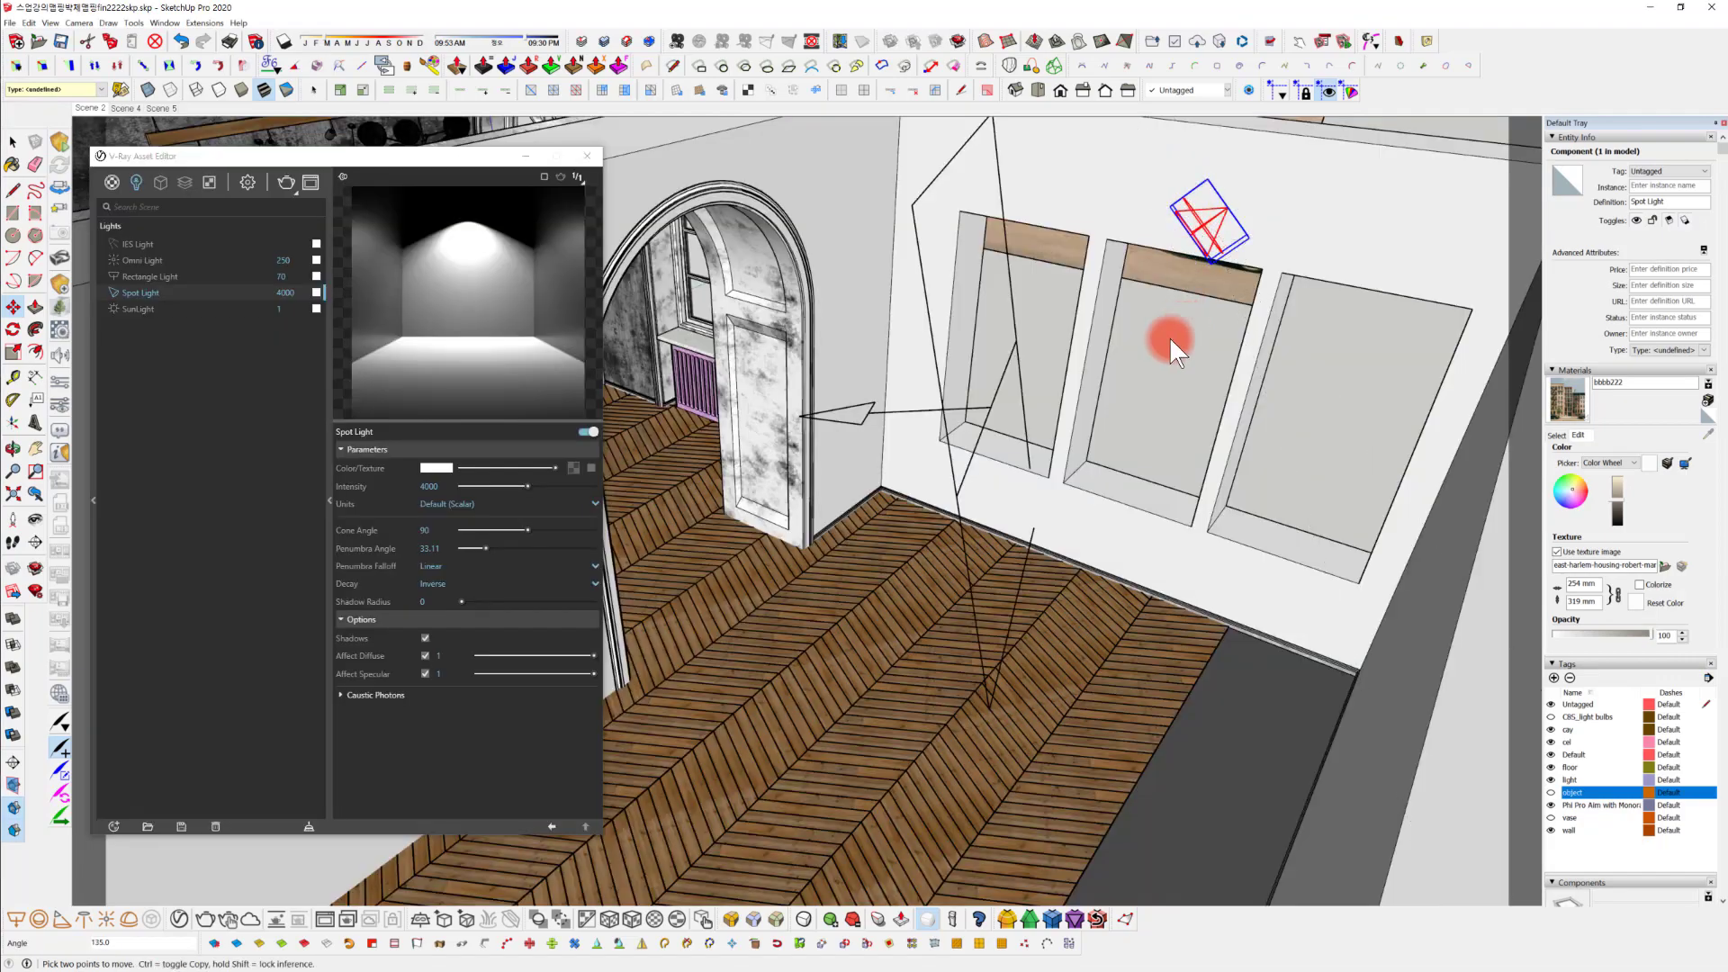
Widen the Spot Light's cone angle to about 97.53.
middle_click_drag(1169, 338, 581, 585)
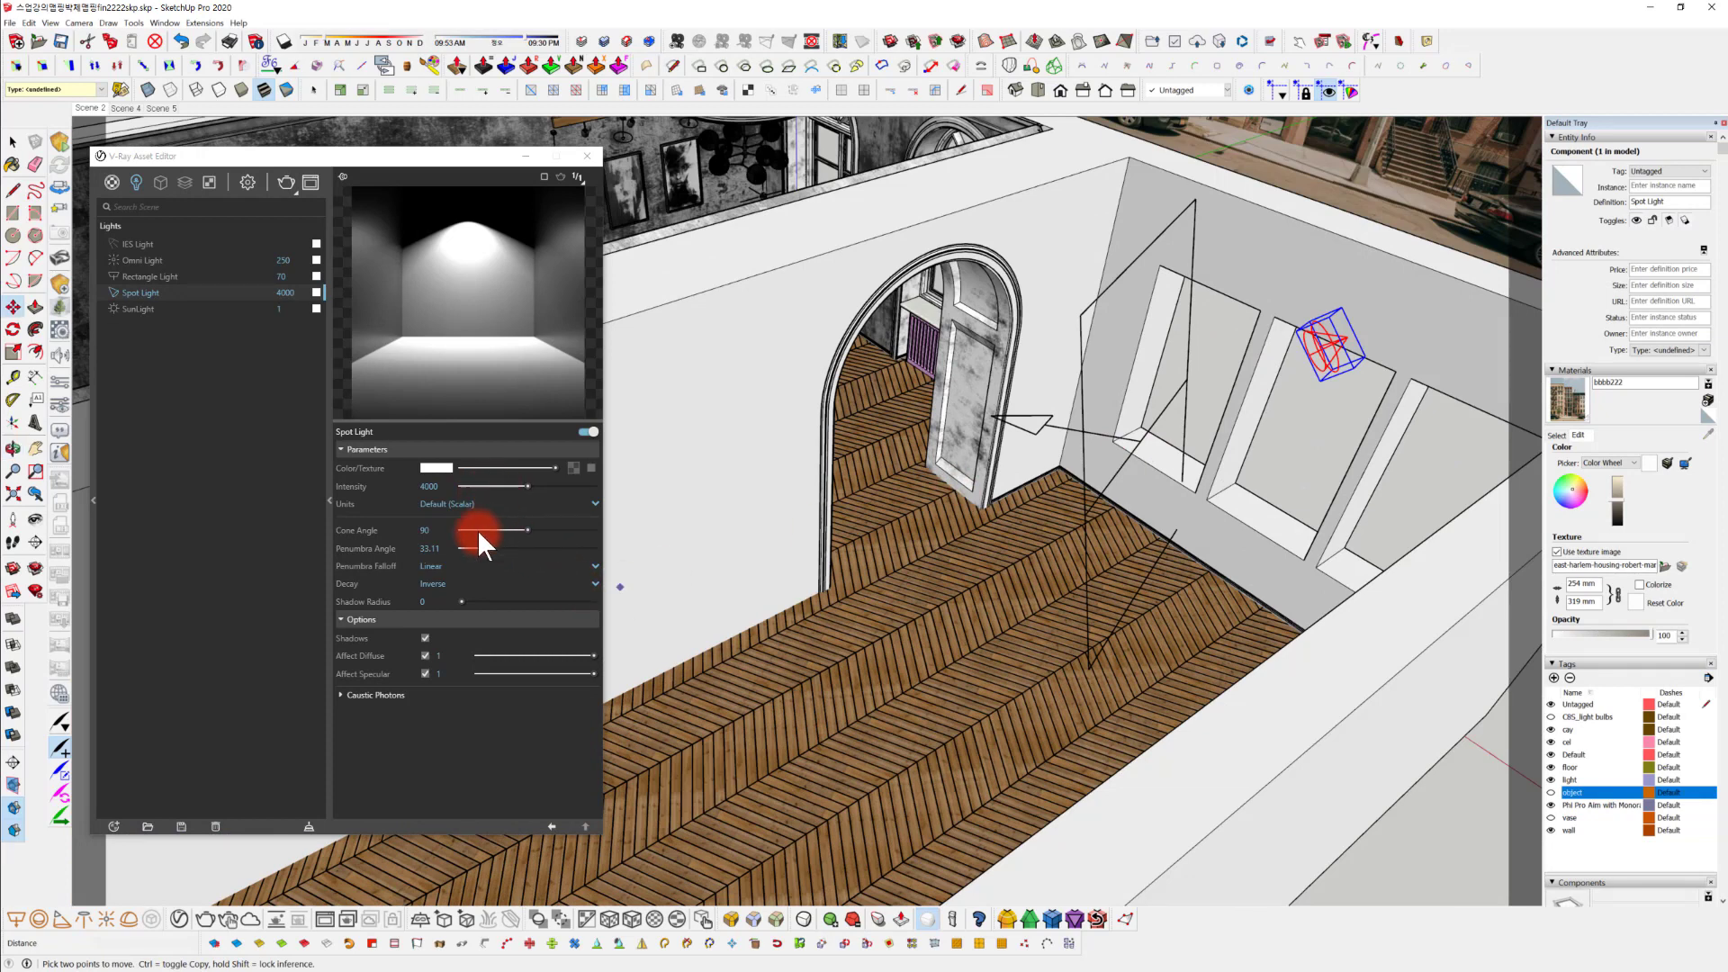
left_click_drag(516, 528, 533, 533)
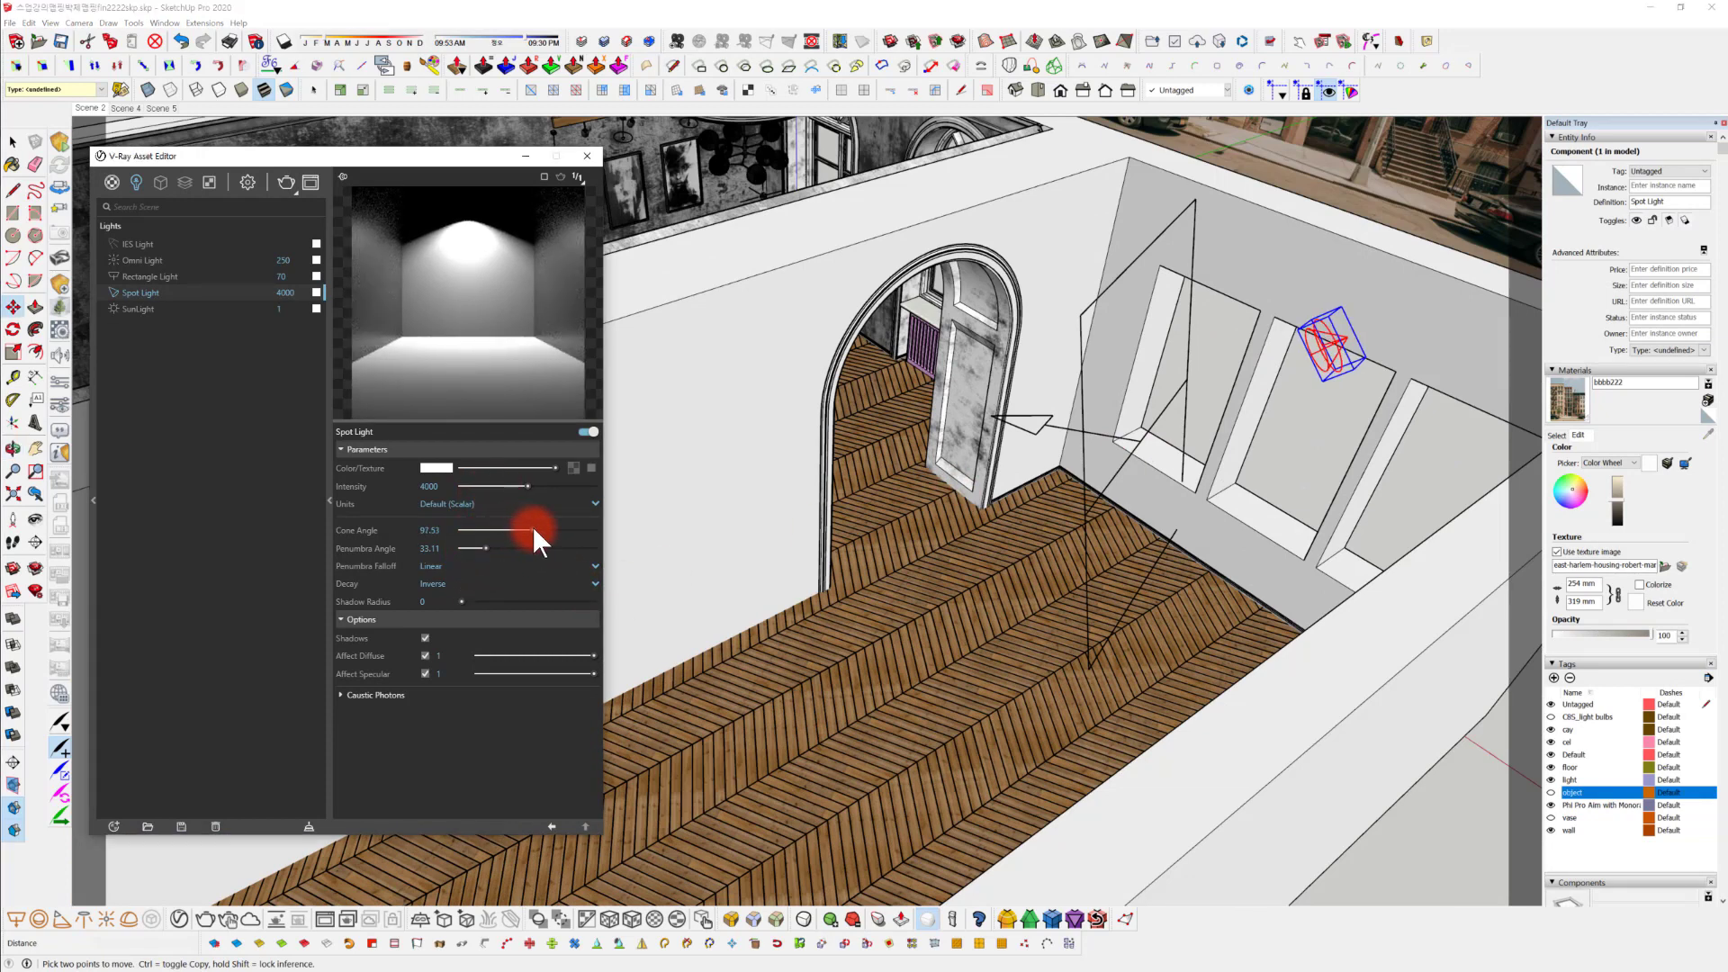
mouse_move(1071, 472)
middle_mouse_down()
mouse_move(1157, 548)
mouse_move(1060, 552)
middle_mouse_up()
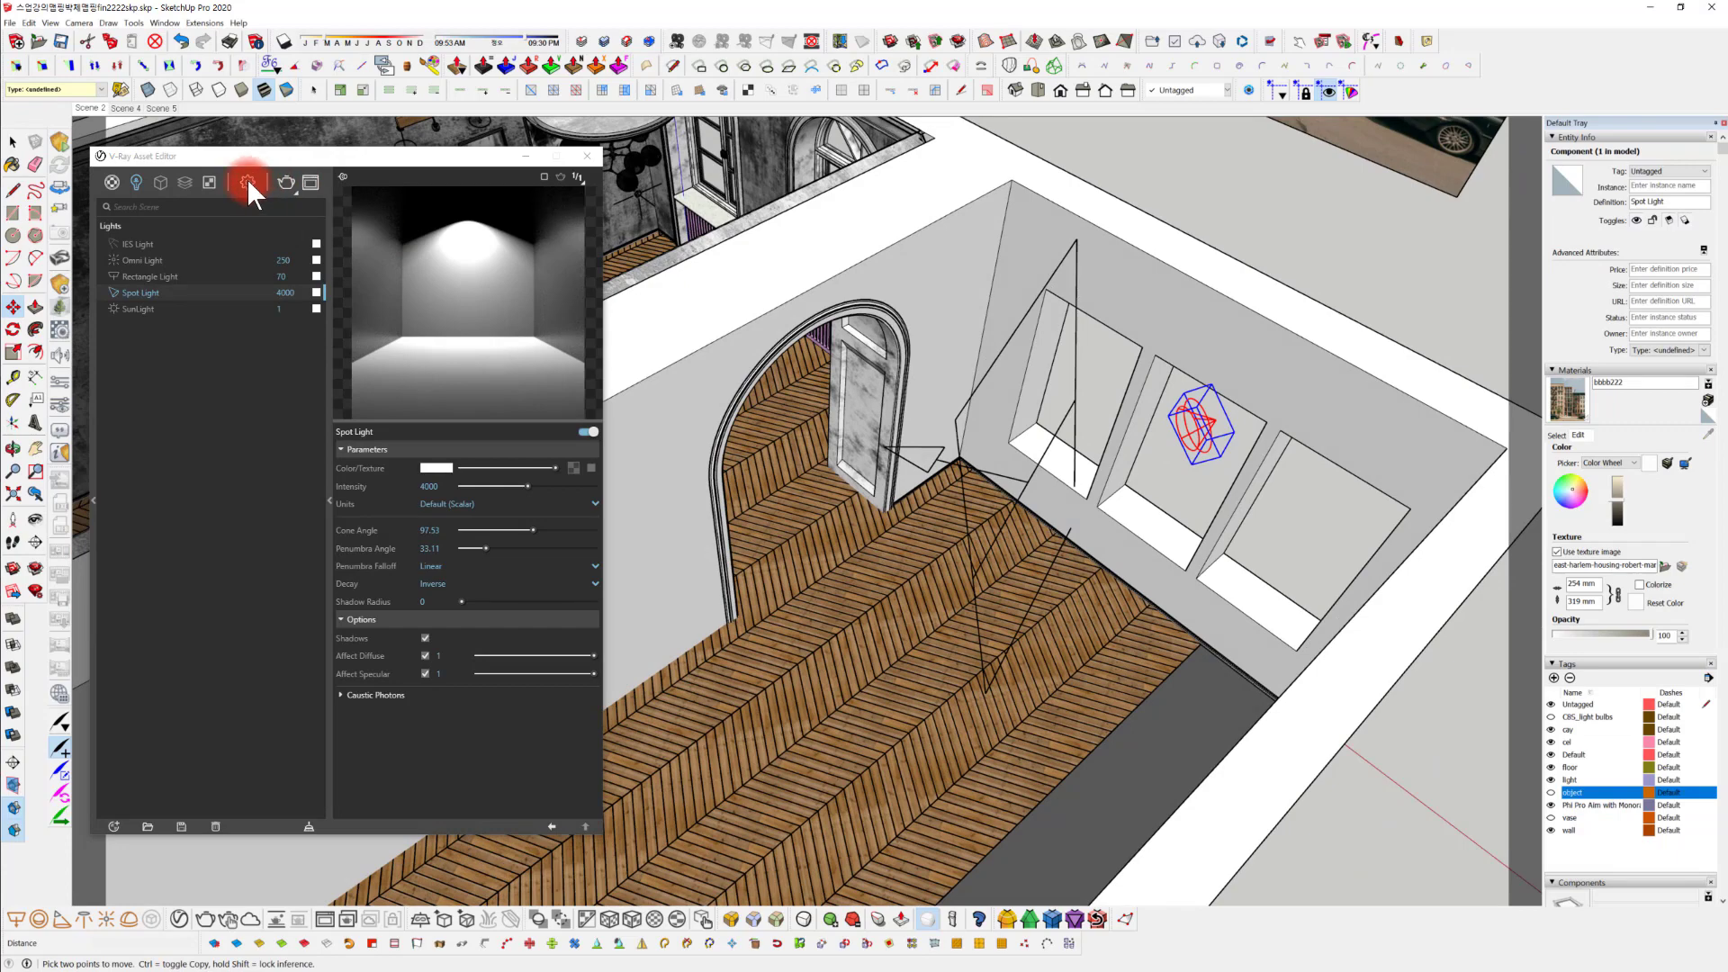
Start an interactive V-Ray render and inspect the lit rooms from above in the frame buffer.
left_click(247, 180)
left_click(304, 246)
middle_click_drag(1251, 630, 1106, 661)
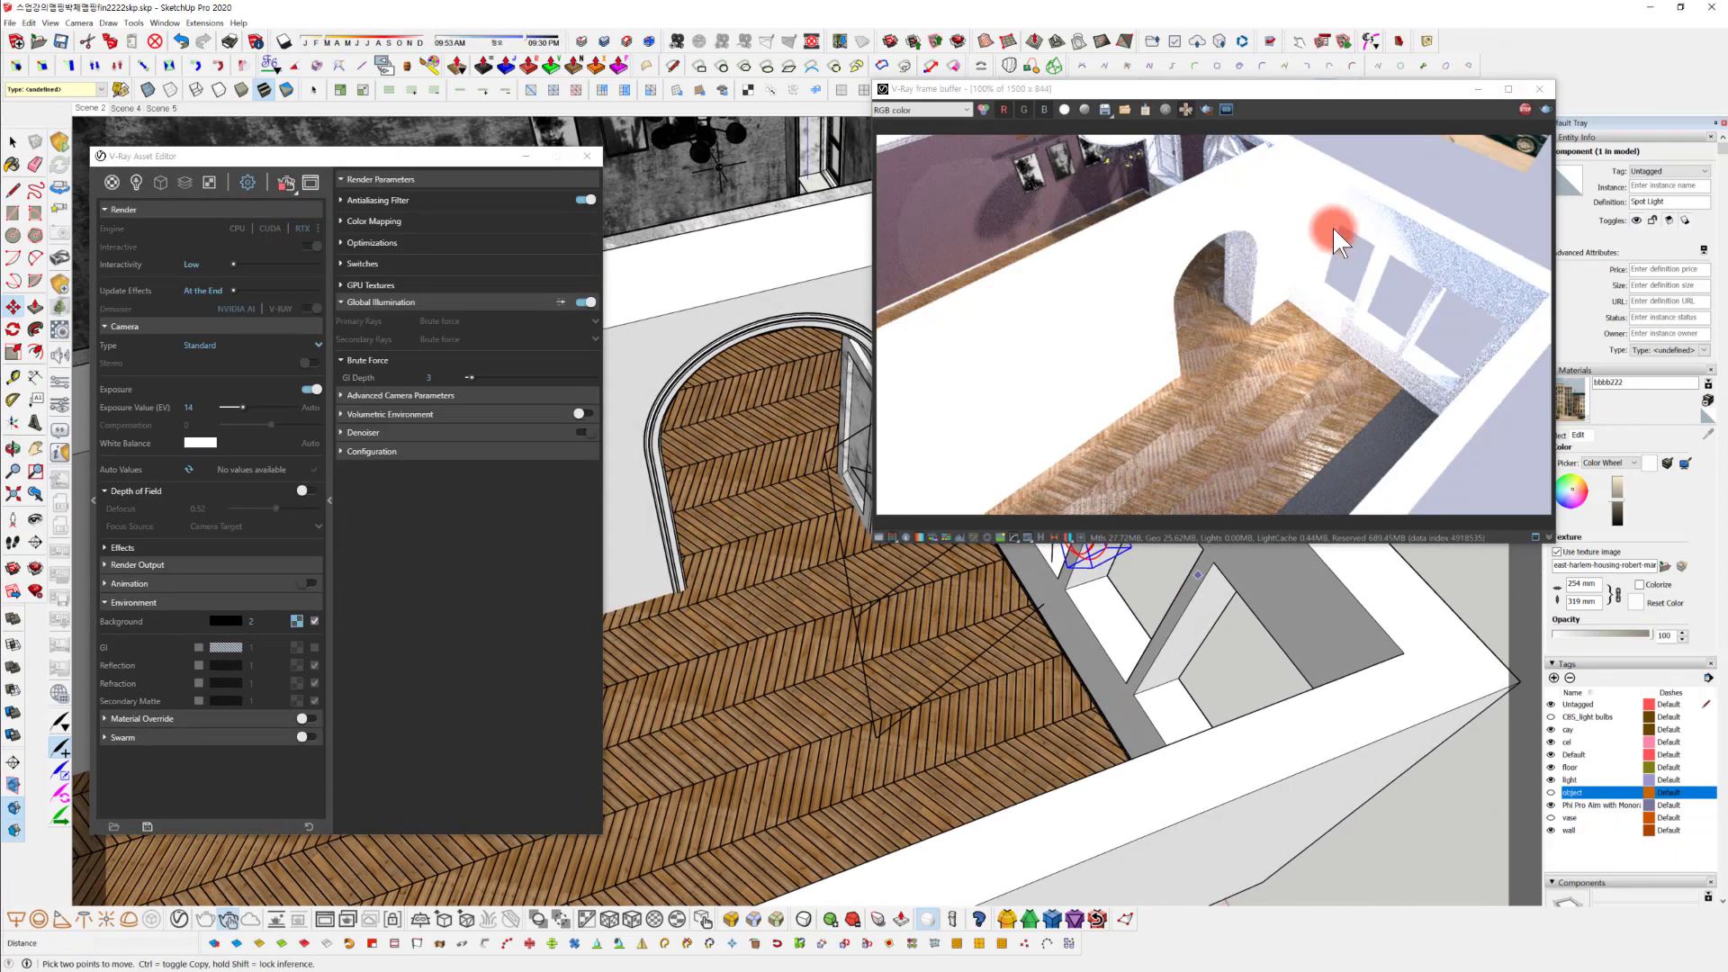
left_click(1077, 360)
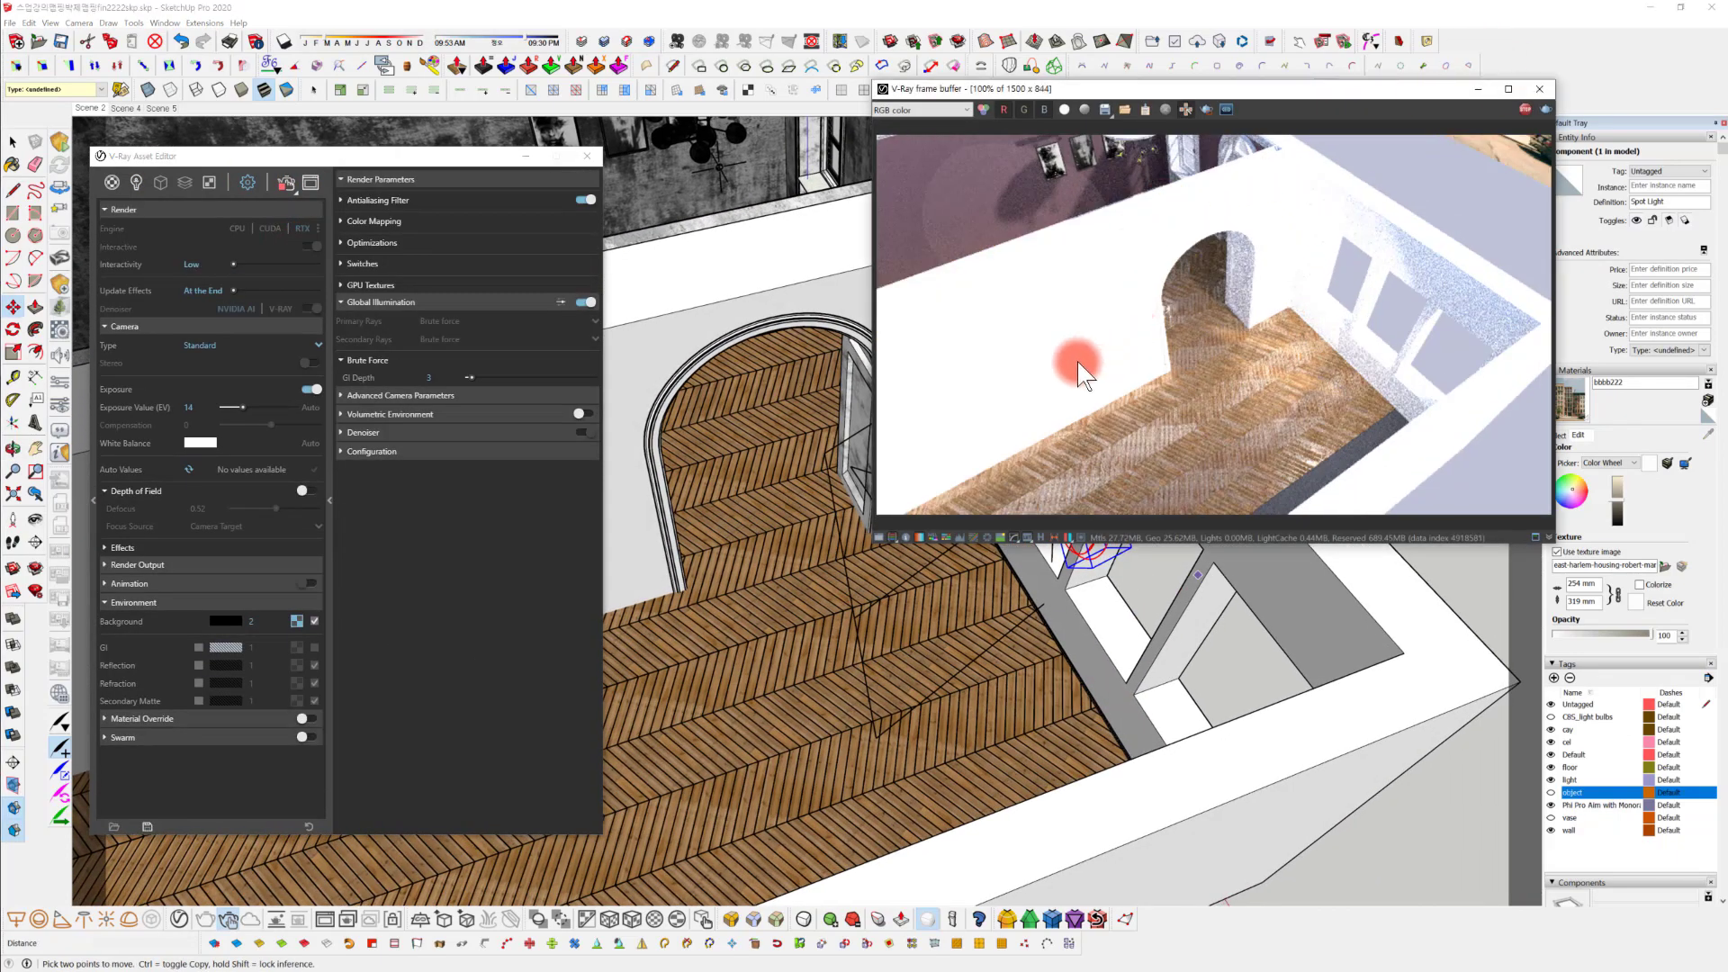
mouse_move(1340, 809)
middle_mouse_down()
mouse_move(1310, 844)
mouse_move(1272, 791)
mouse_move(1204, 797)
mouse_move(1296, 790)
mouse_move(1213, 806)
mouse_move(1276, 796)
mouse_move(1250, 697)
mouse_move(1247, 742)
mouse_move(1294, 513)
middle_mouse_up()
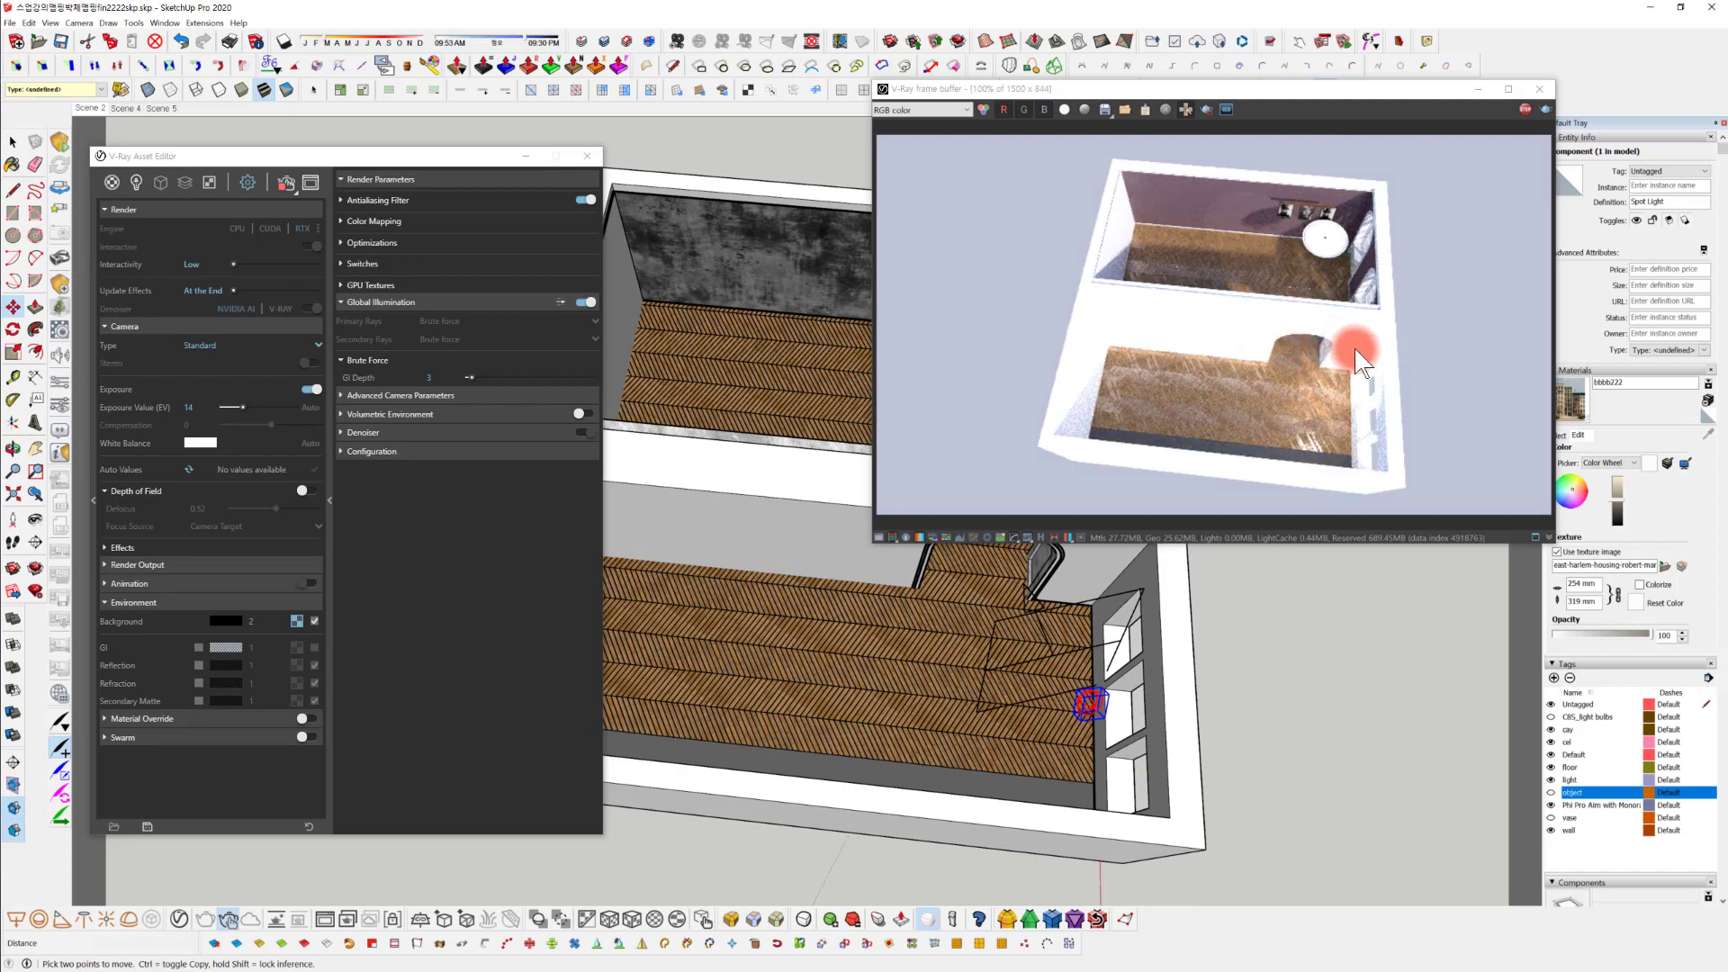
mouse_move(1169, 827)
middle_mouse_down()
mouse_move(853, 810)
mouse_move(1361, 791)
mouse_move(1242, 771)
mouse_move(1010, 841)
mouse_move(1114, 824)
mouse_move(280, 197)
mouse_move(216, 200)
middle_mouse_up()
Turn off the SunLight in the light list and check the spot-lit room in the interactive render from overhead.
left_click(137, 182)
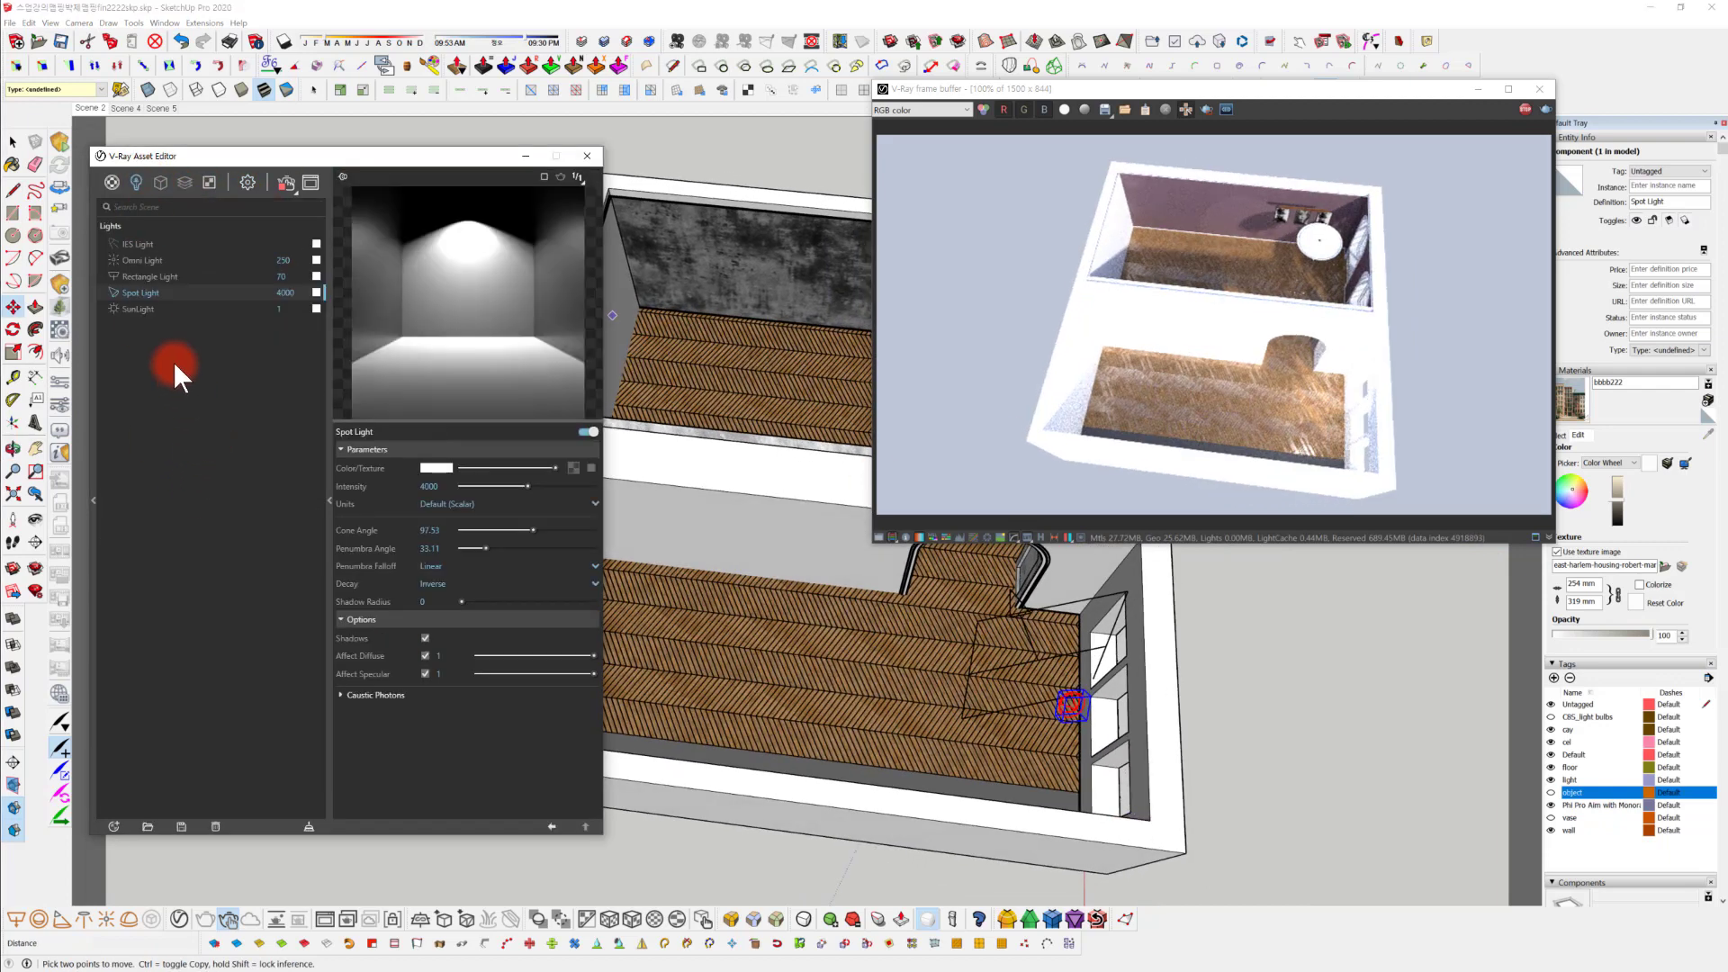
left_click(144, 308)
left_click(587, 432)
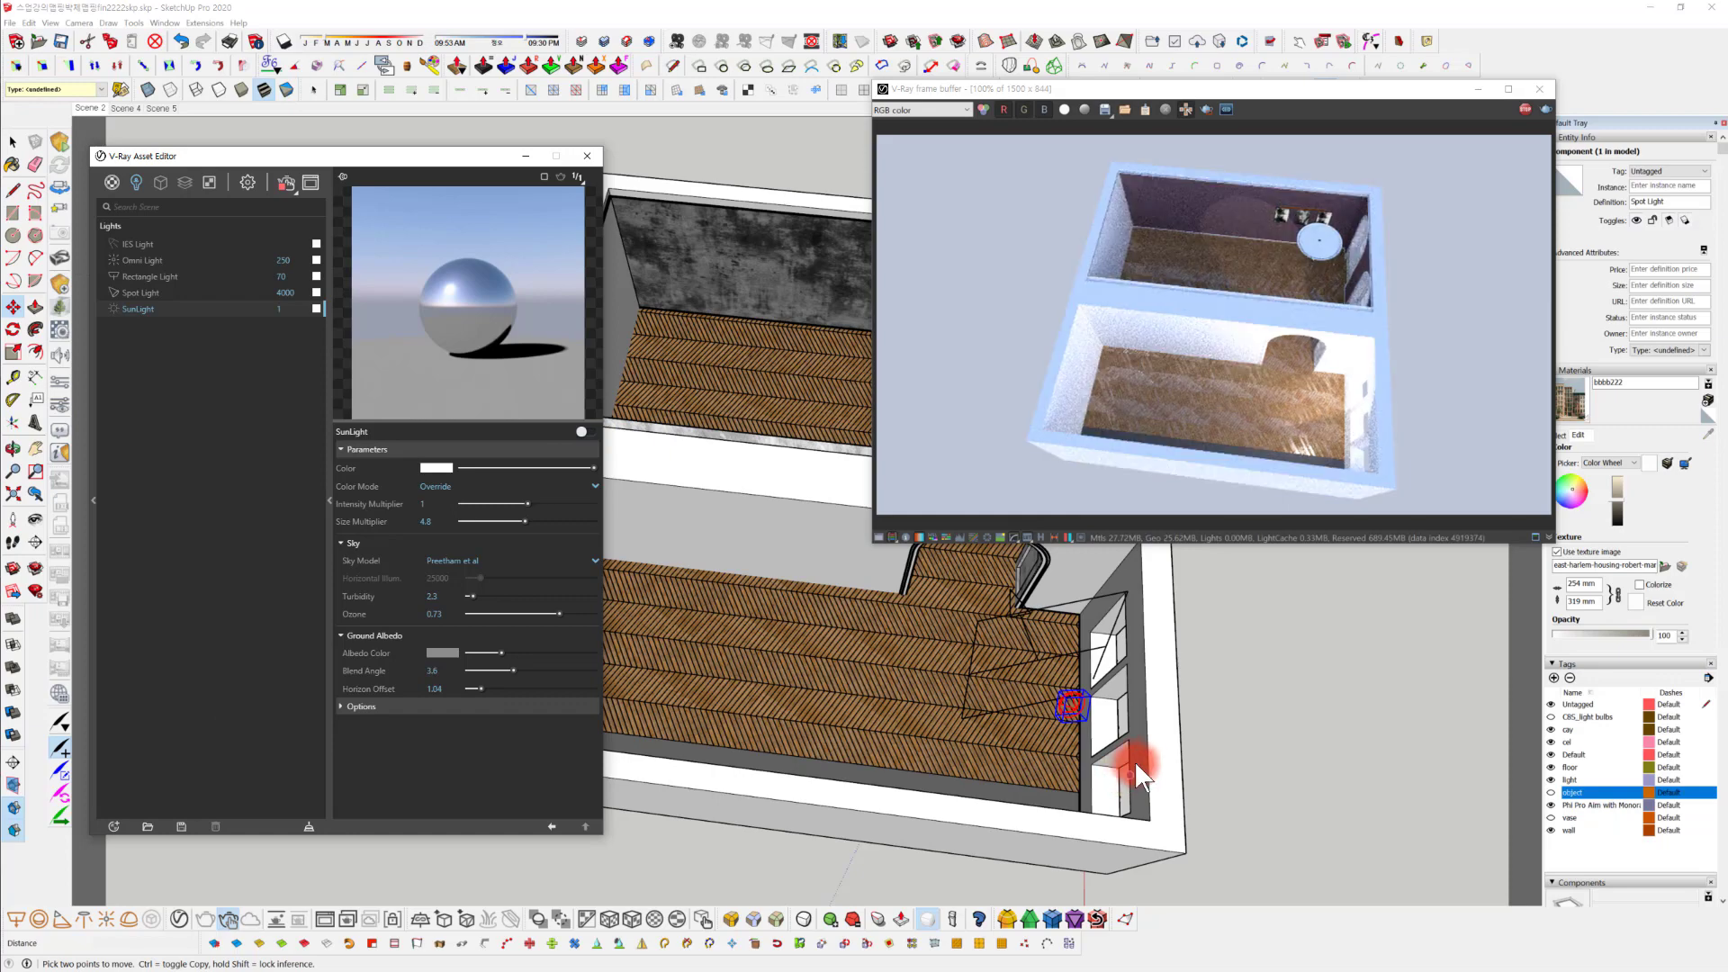
mouse_move(1228, 763)
middle_mouse_down()
mouse_move(1206, 808)
mouse_move(1296, 651)
middle_mouse_up()
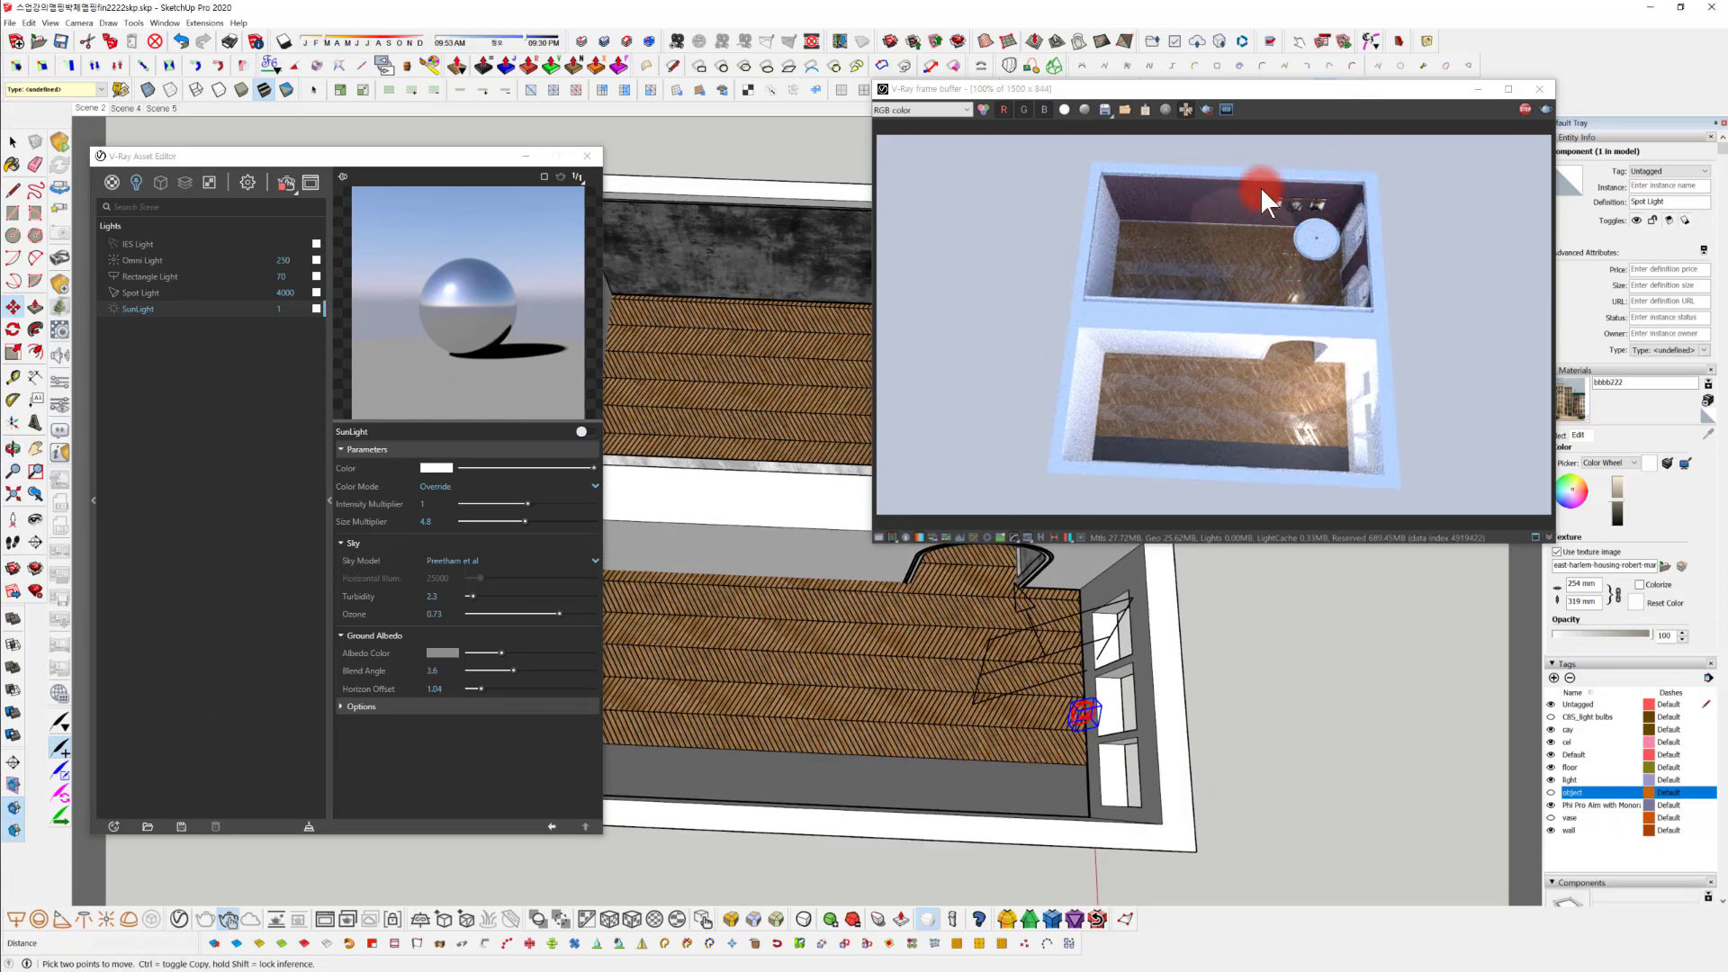
mouse_move(1170, 720)
middle_mouse_down()
mouse_move(1226, 694)
mouse_move(1257, 589)
middle_mouse_up()
mouse_move(1218, 656)
middle_mouse_down()
mouse_move(1223, 774)
mouse_move(1175, 791)
mouse_move(1202, 777)
mouse_move(1186, 776)
middle_mouse_up()
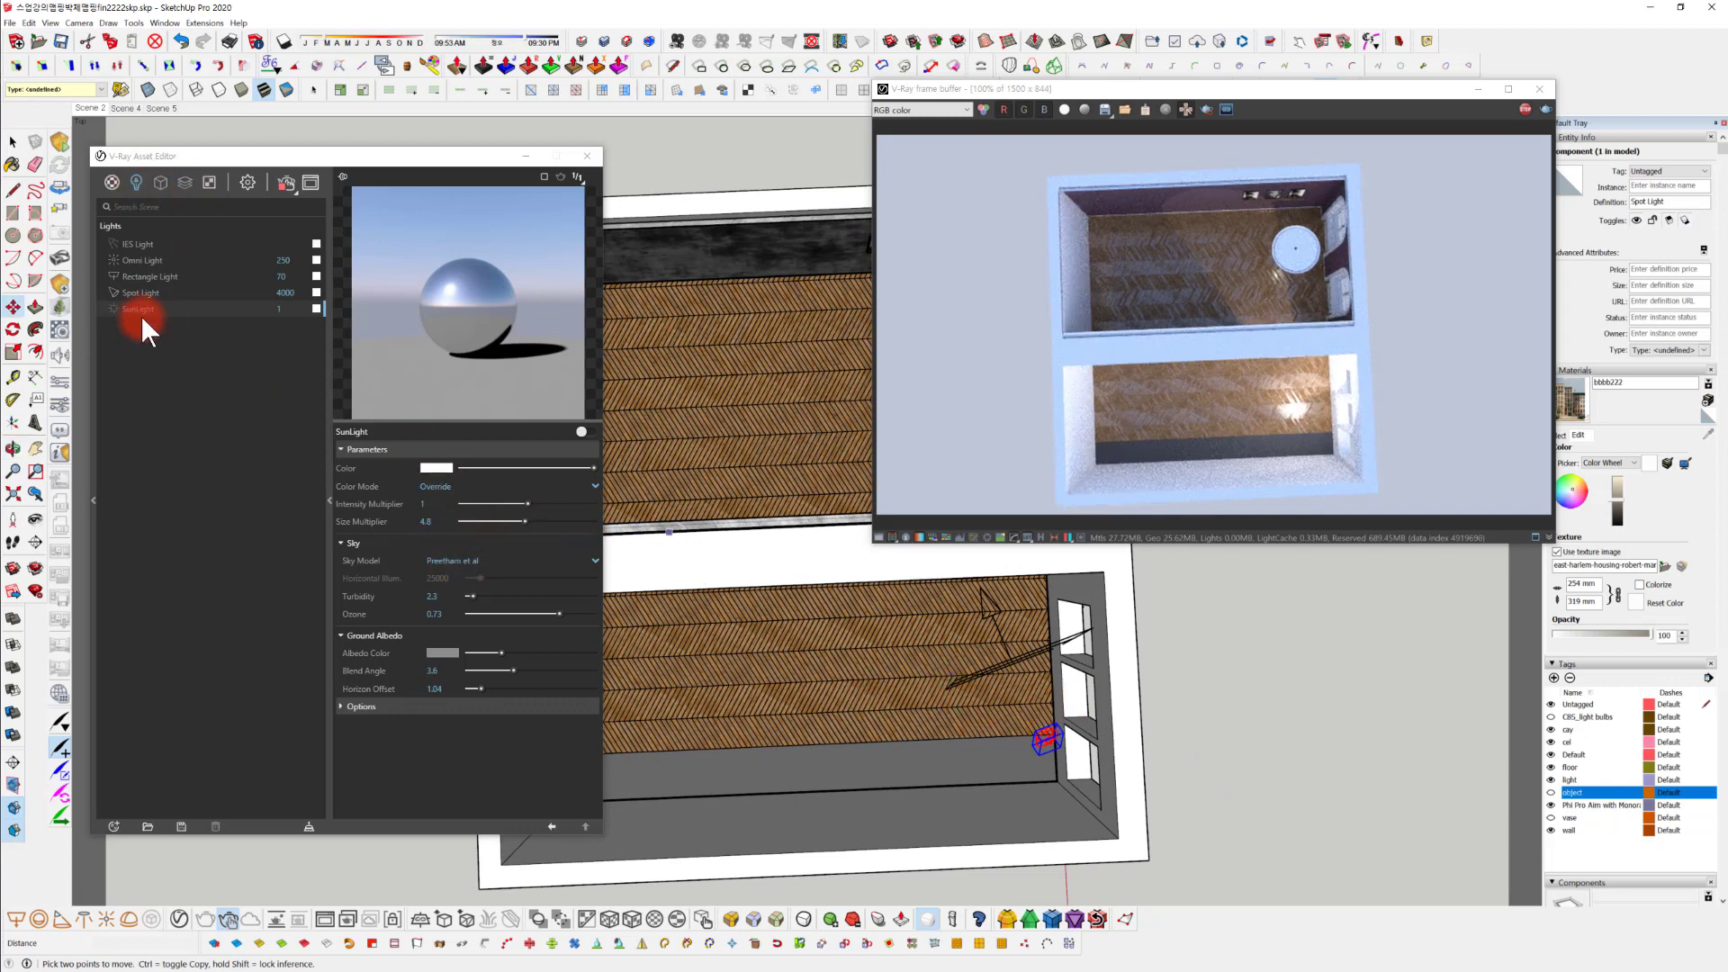
Narrow the Spot Light's cone angle to about 28.52 and set its penumbra angle to about 51.52.
left_click(154, 289)
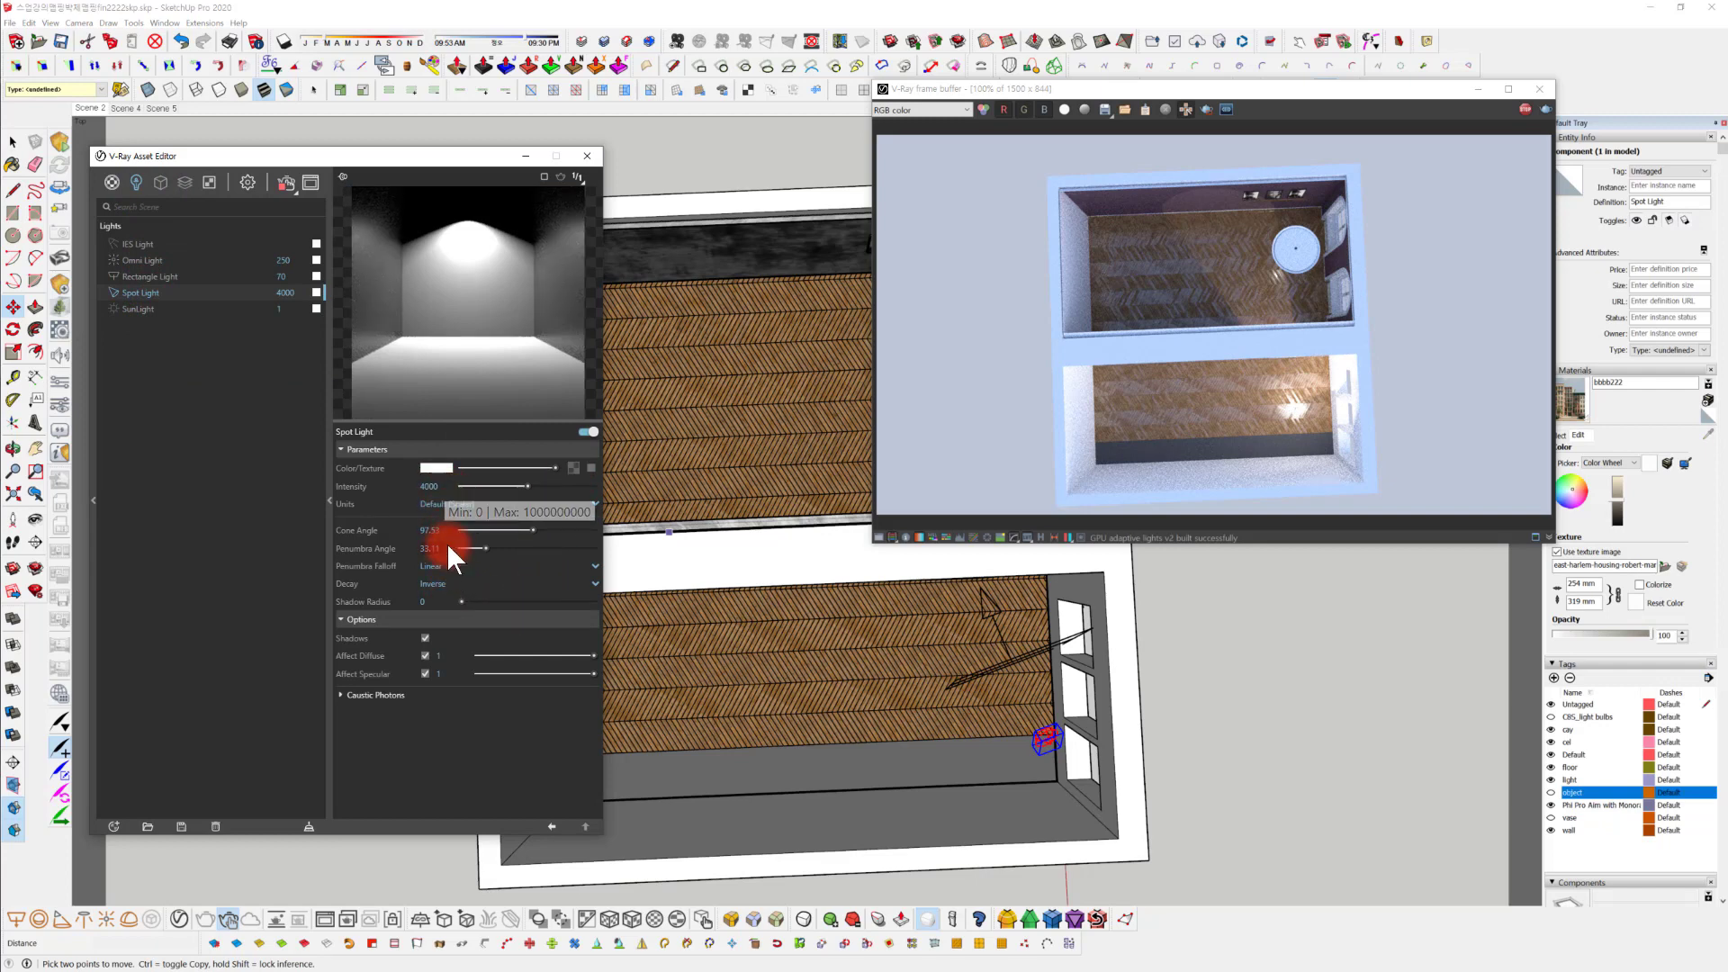
left_click_drag(533, 529, 521, 532)
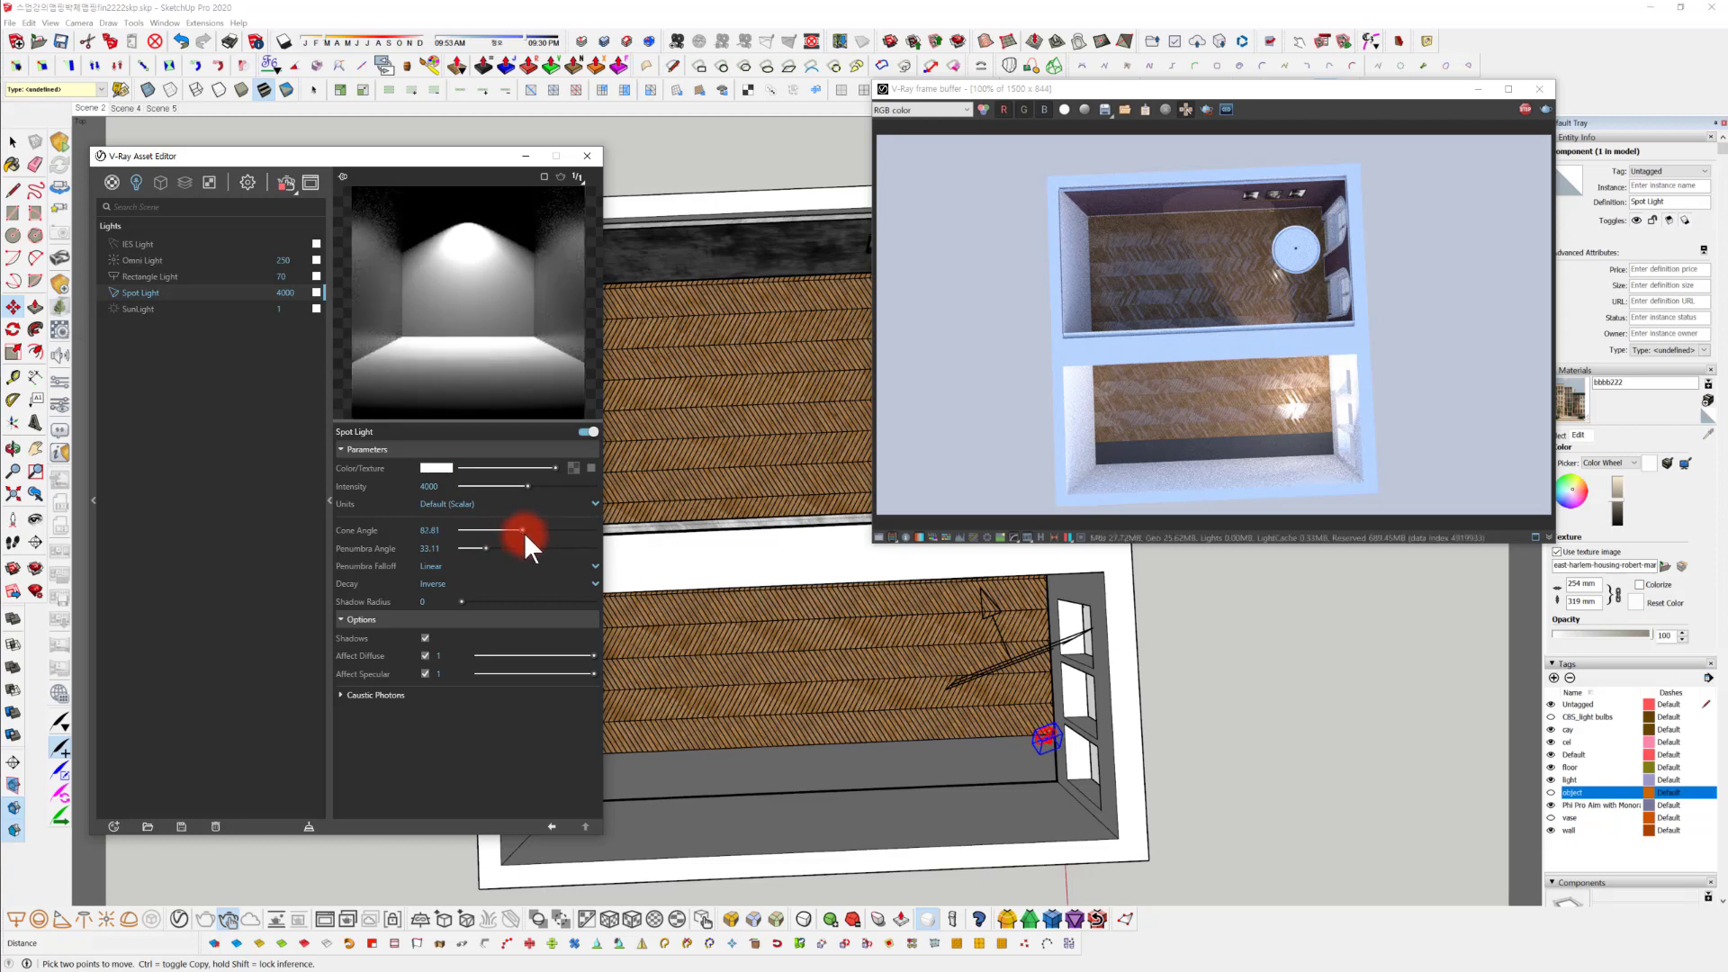
left_click_drag(518, 528, 482, 530)
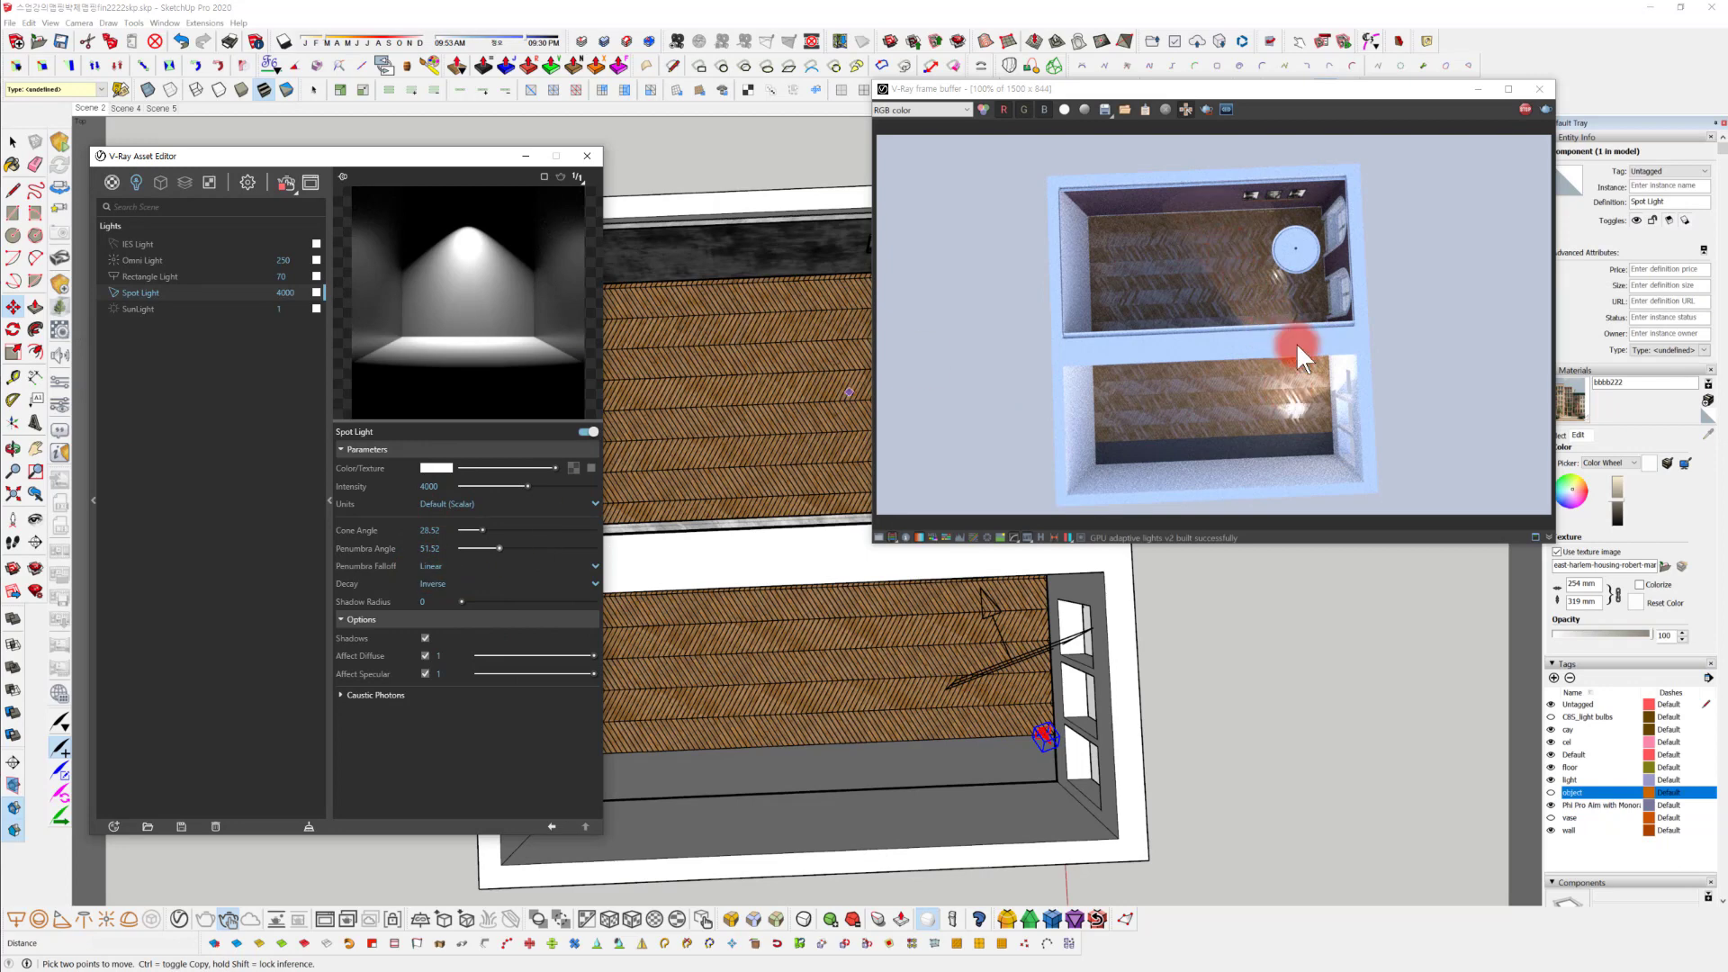
Set the Spot Light's decay to Inverse Square and its intensity to 300000.
left_click(446, 585)
left_click(442, 632)
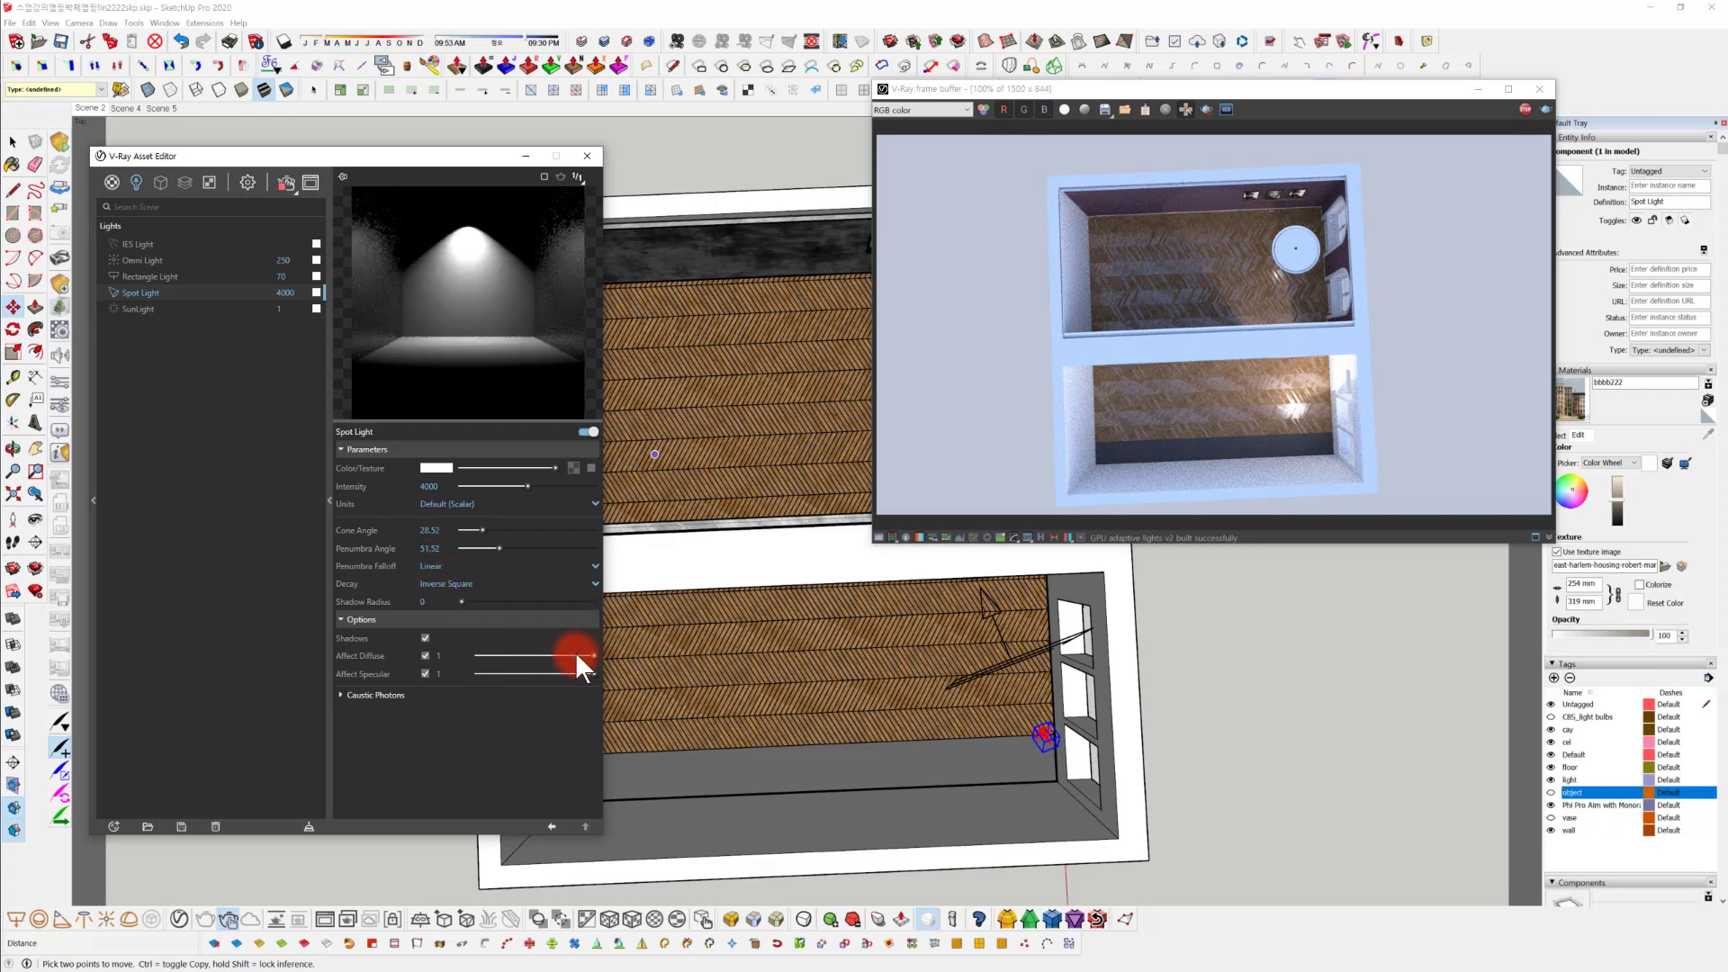
left_click(431, 486)
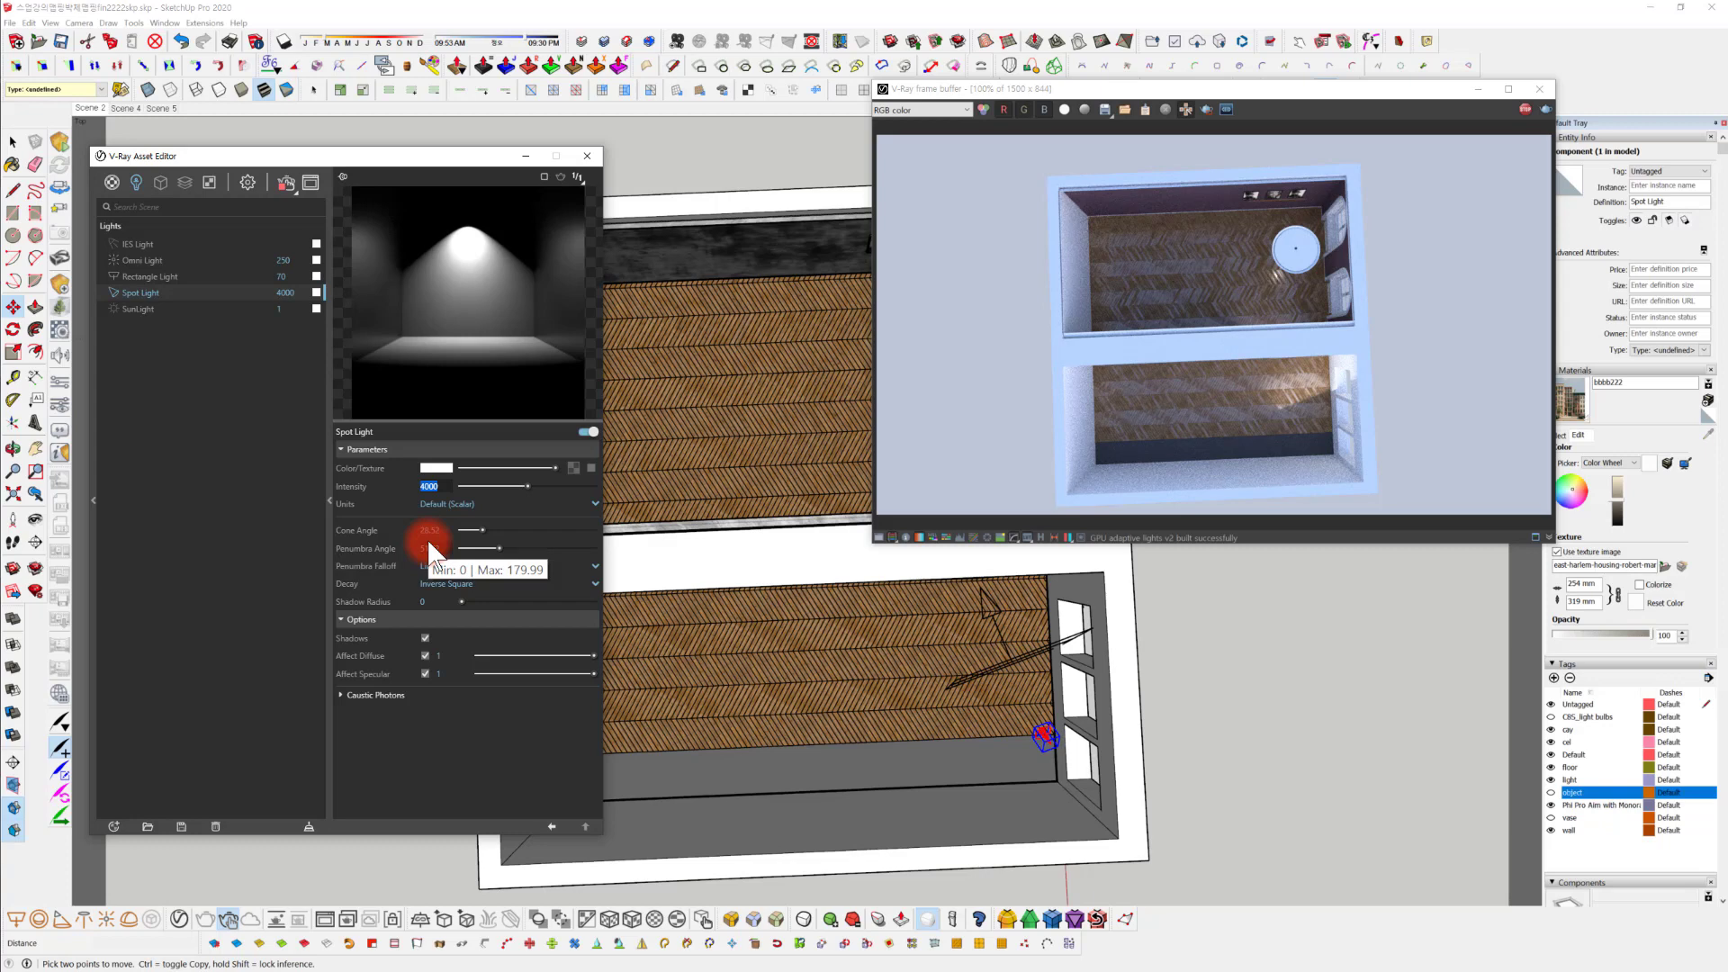
type("30")
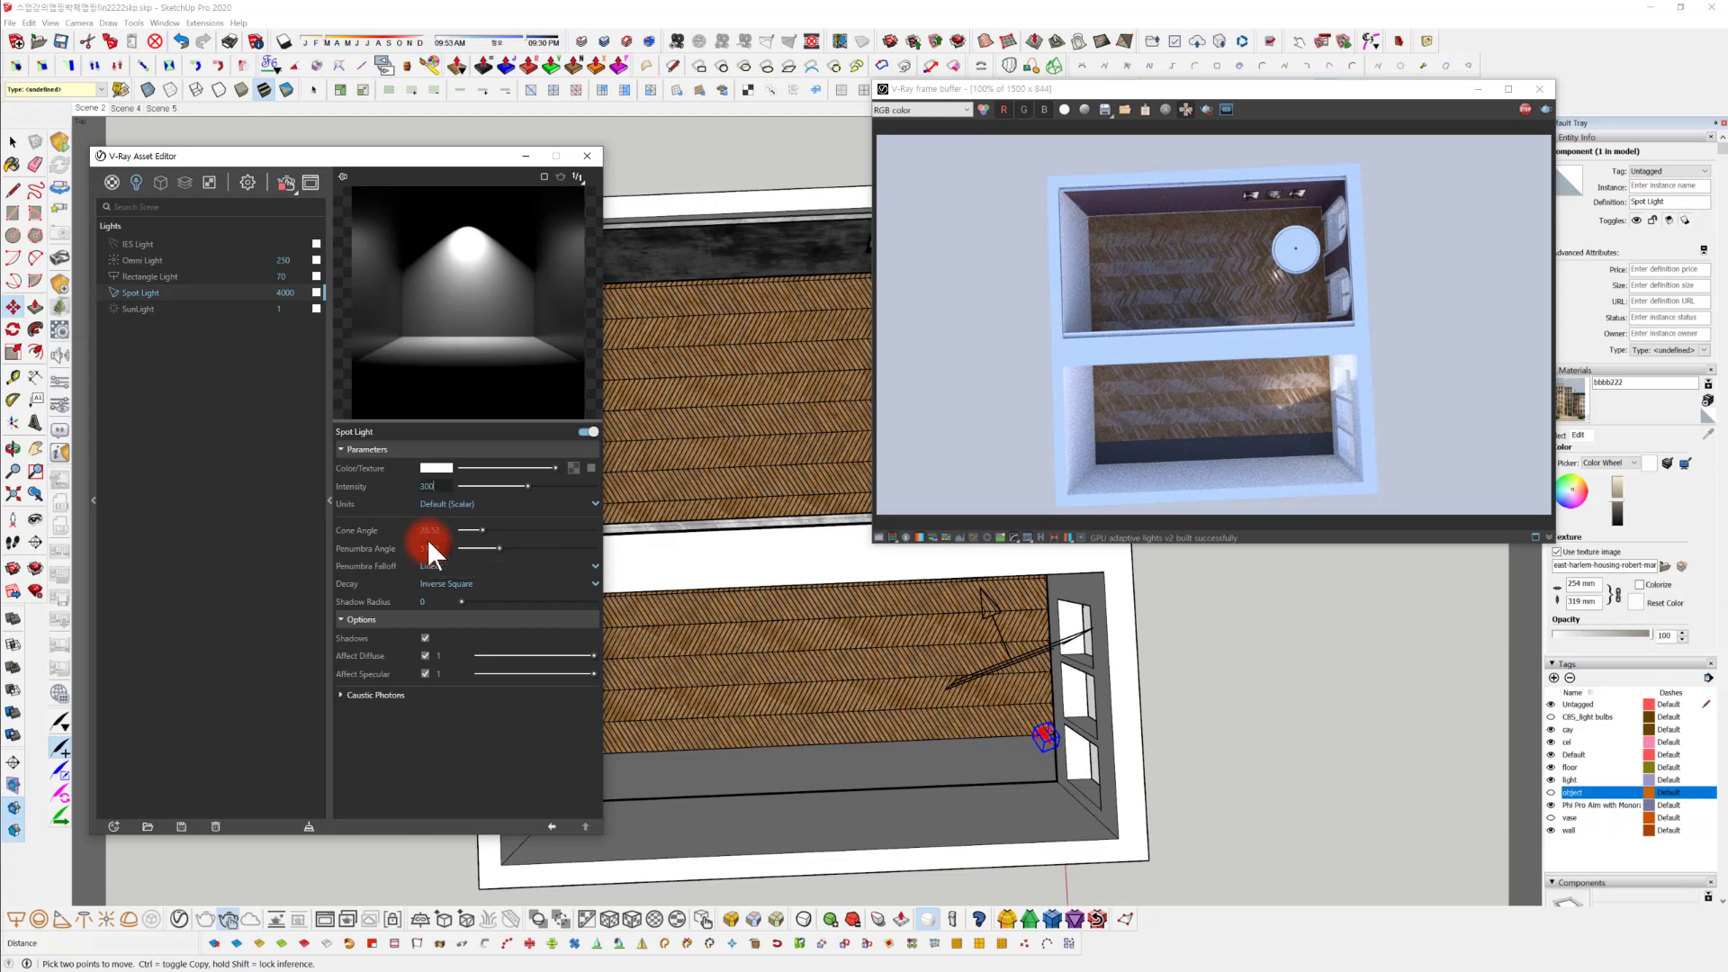
type("0000")
key("Return")
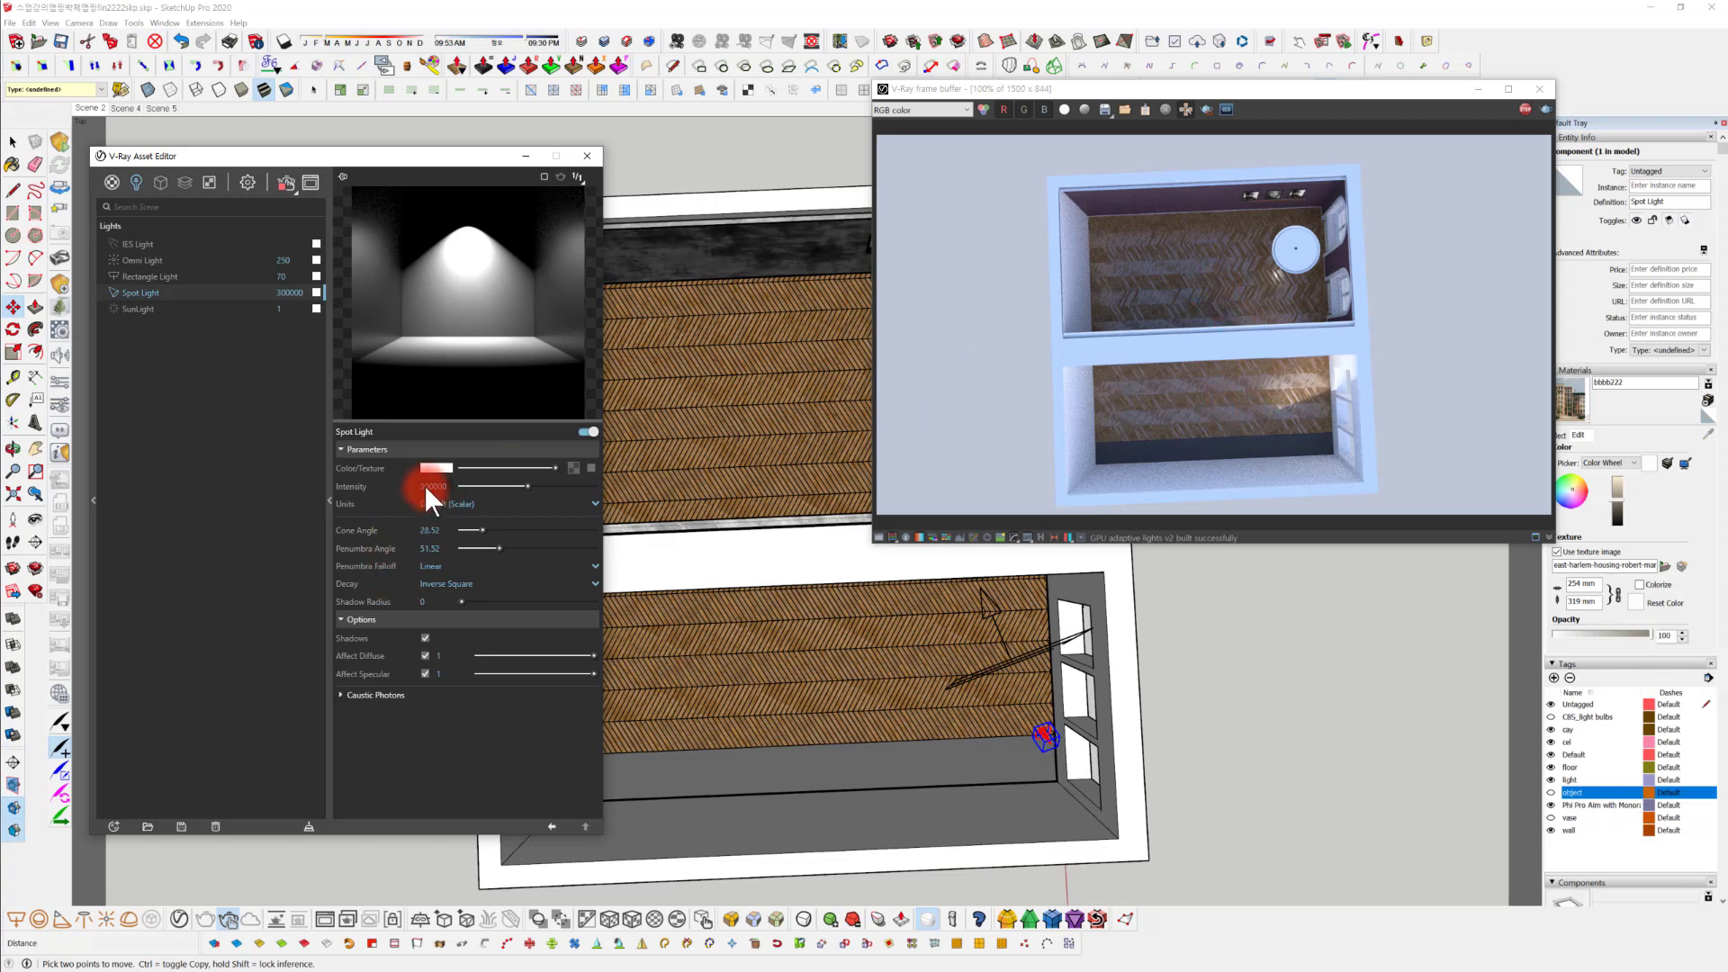
Set the Spot Light's intensity to 500000 and restart the interactive render from the Scene 2 interior view.
type("5")
key("Return")
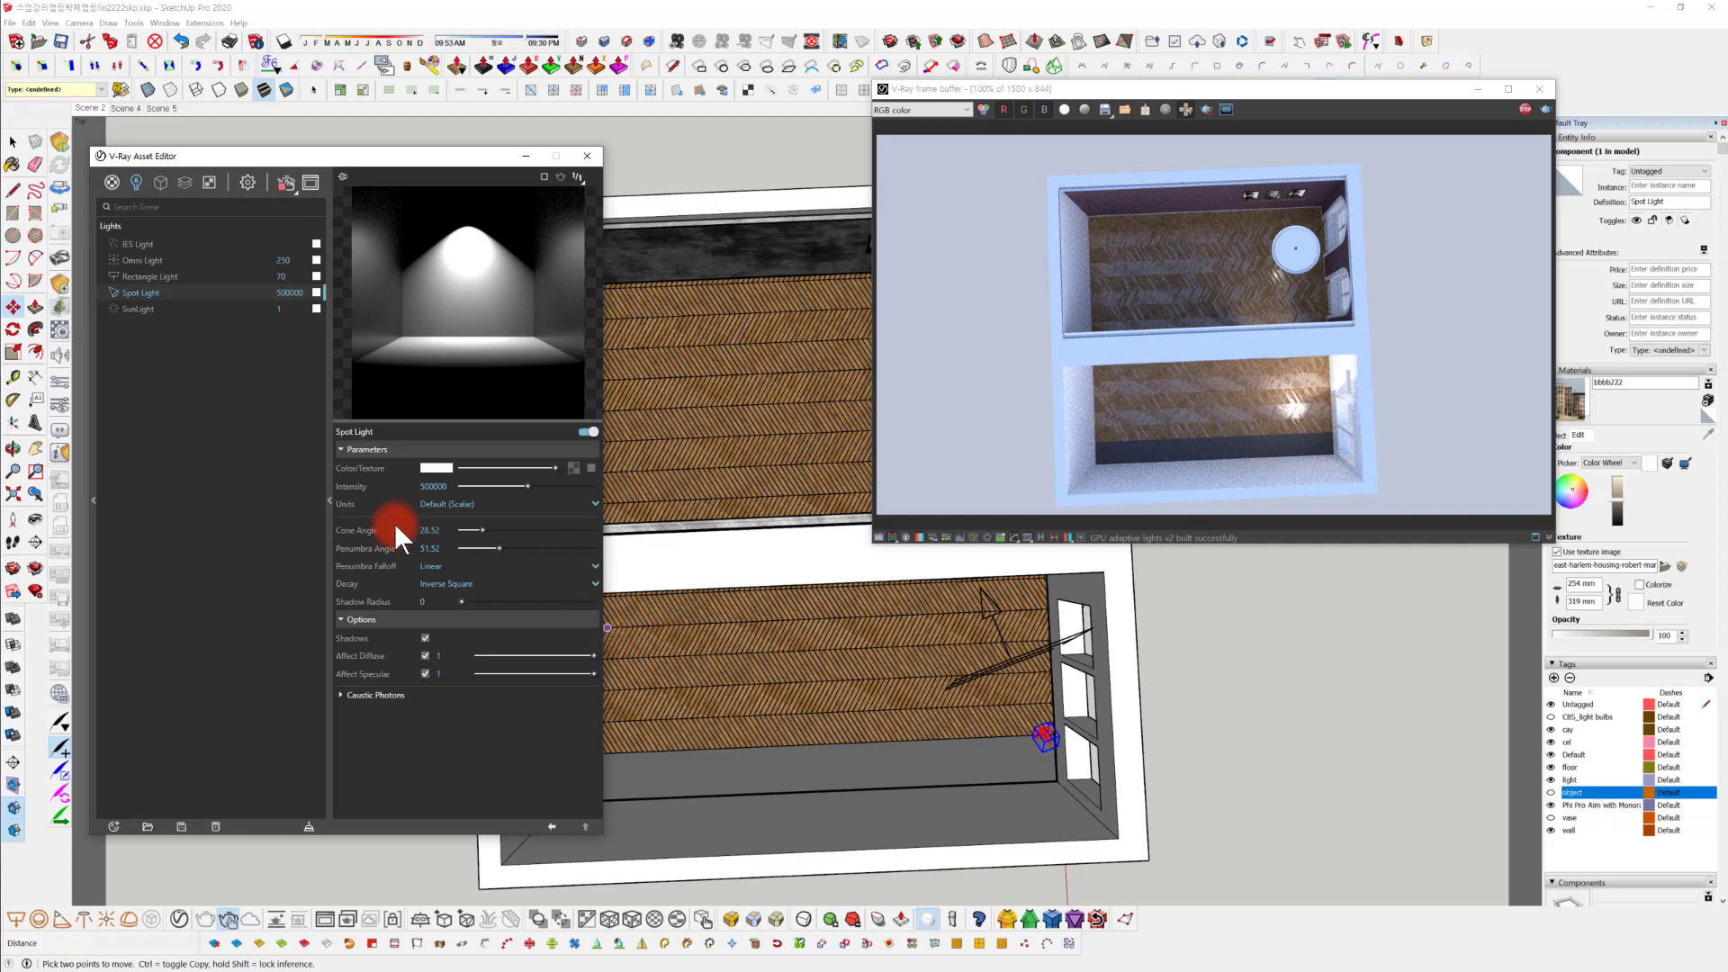
left_click(1522, 109)
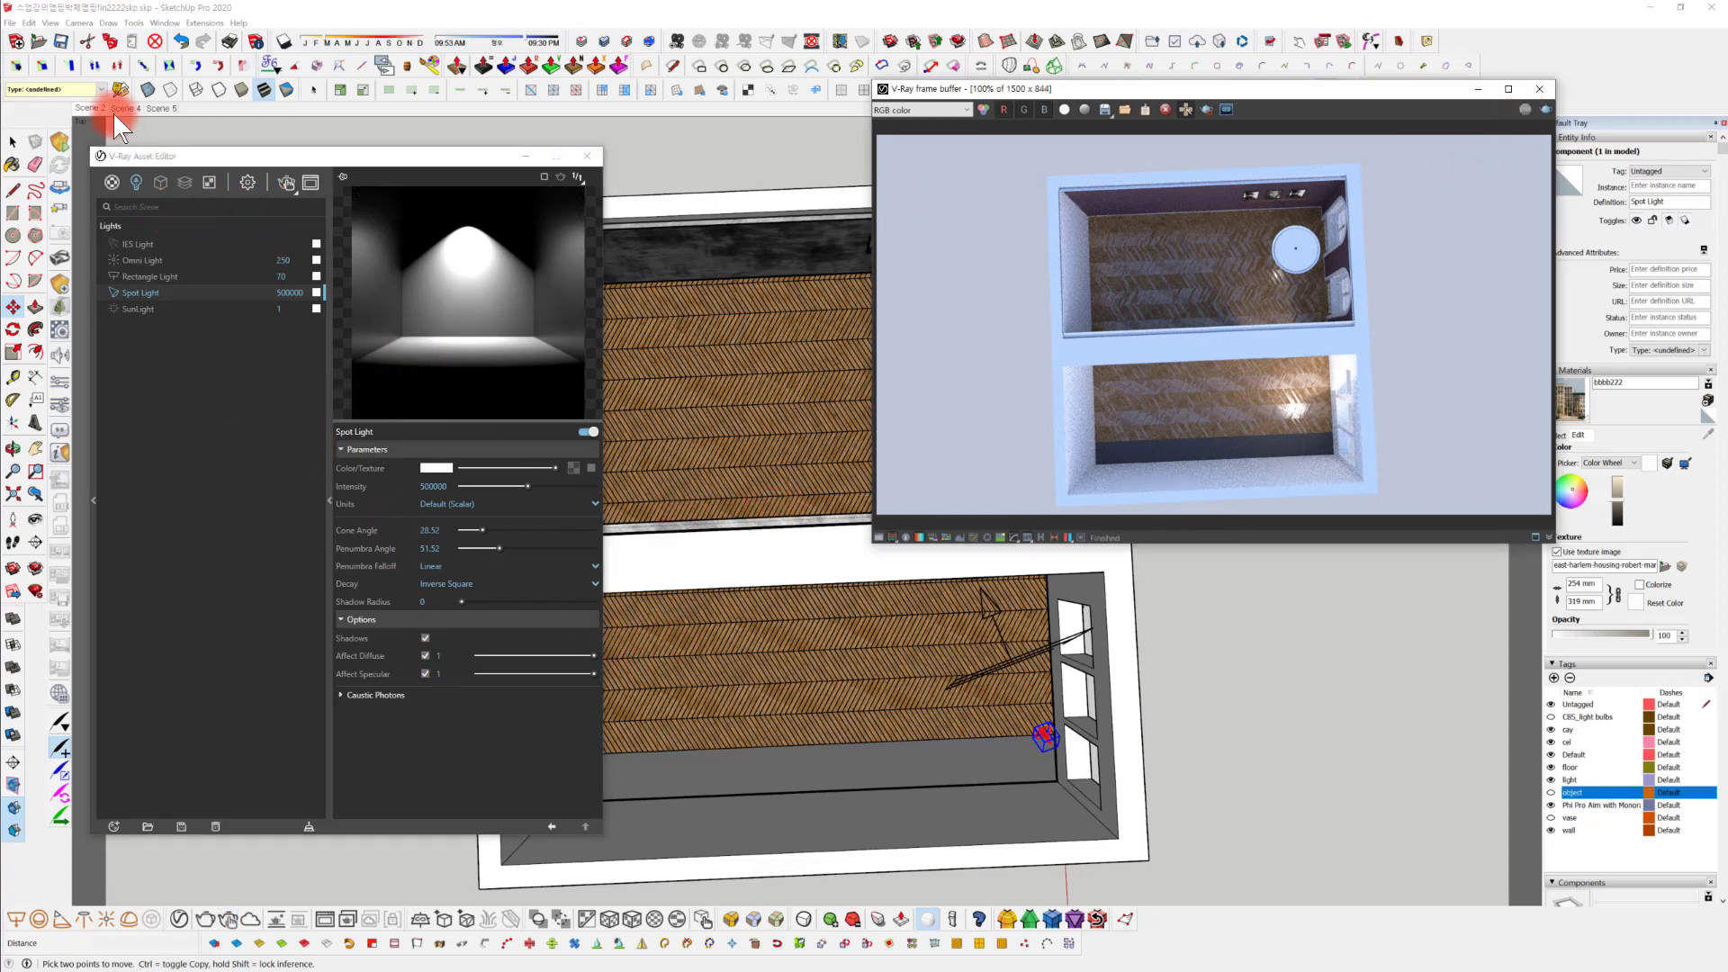
left_click(88, 108)
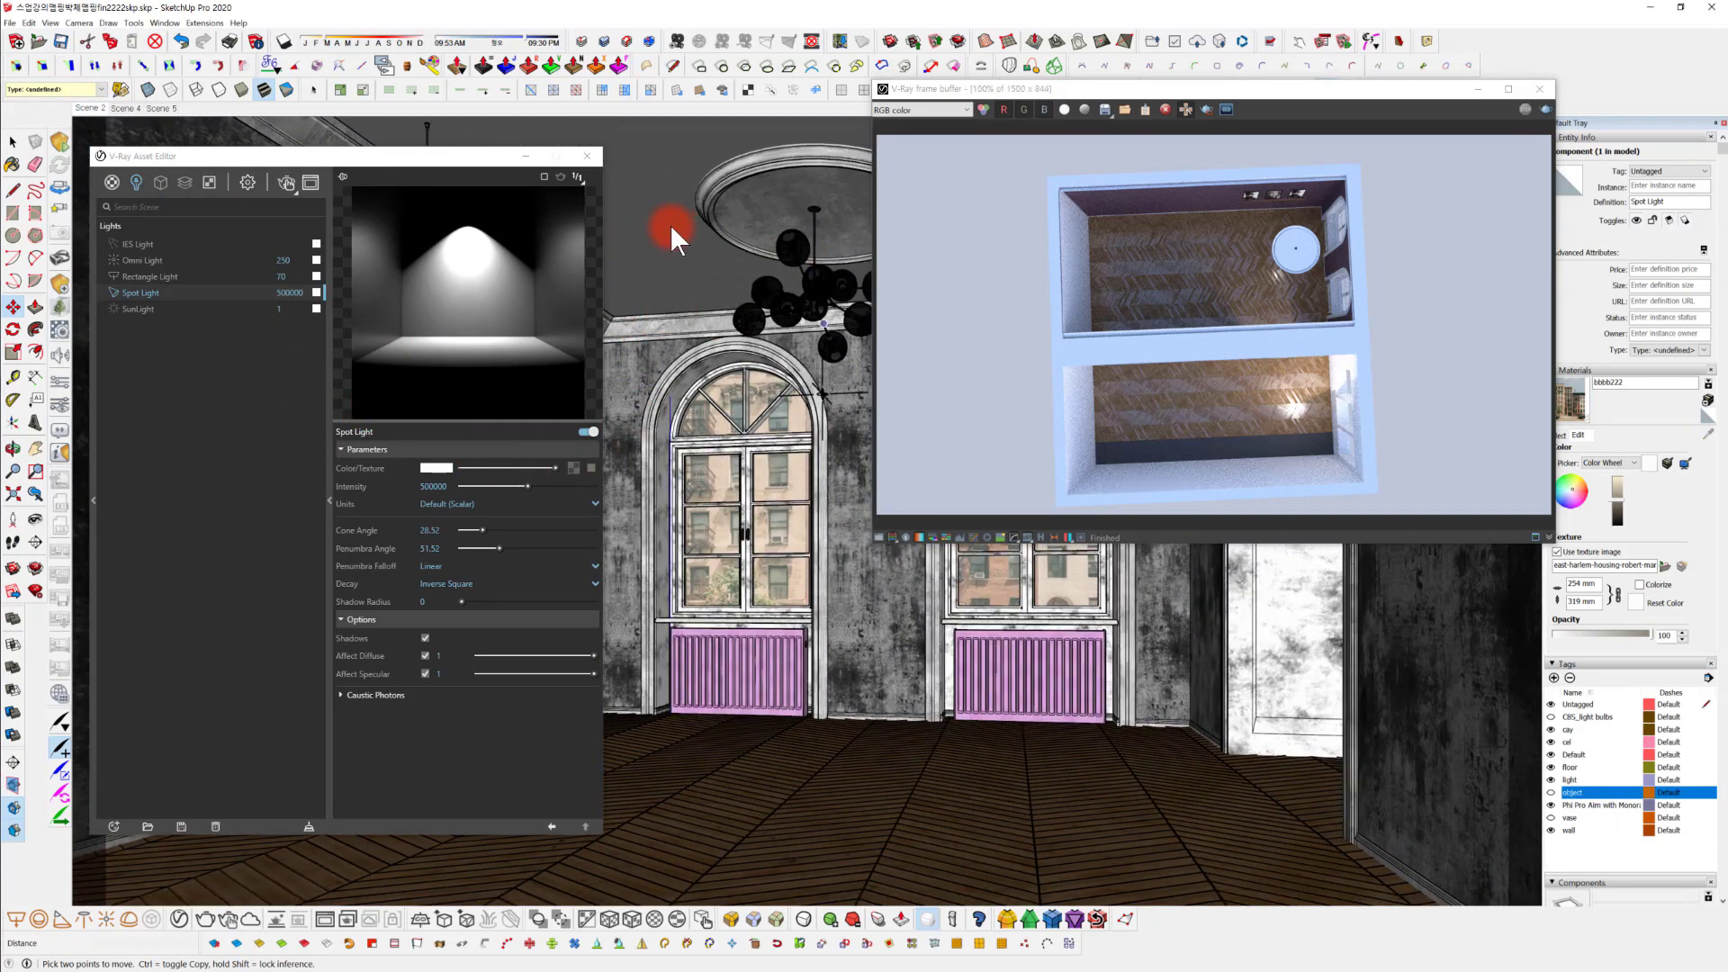
left_click(273, 186)
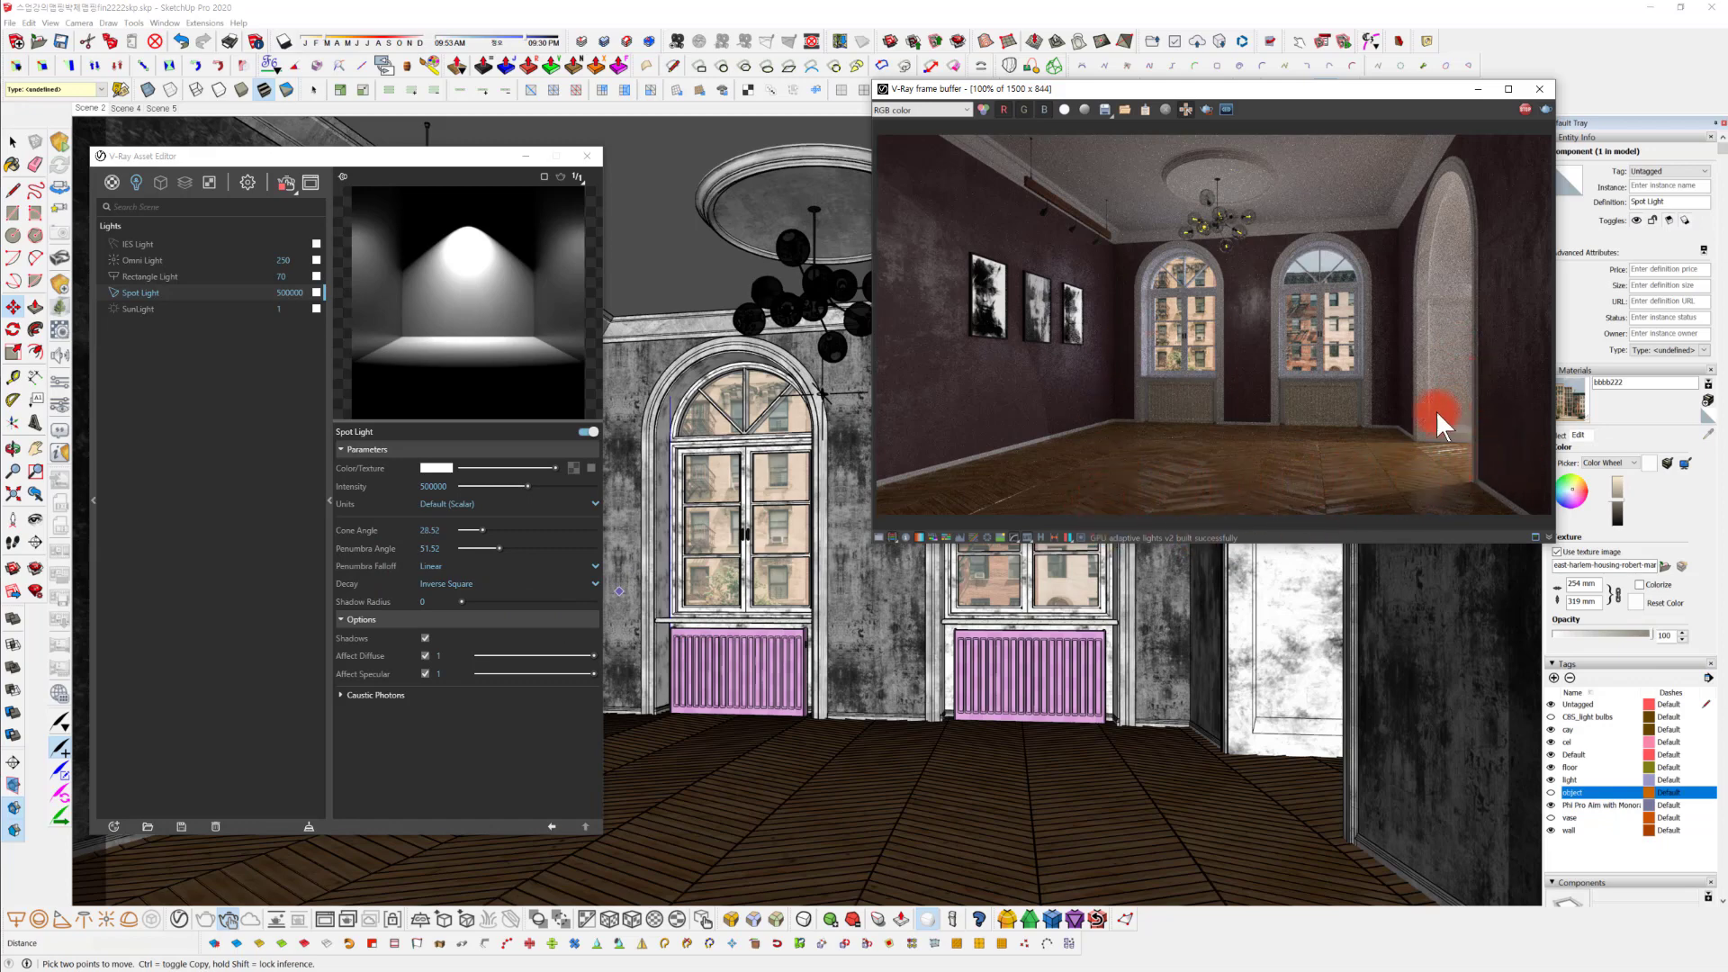
Widen the Spot Light's cone angle to about 33.12 and its penumbra angle to about 57.04.
left_click(482, 537)
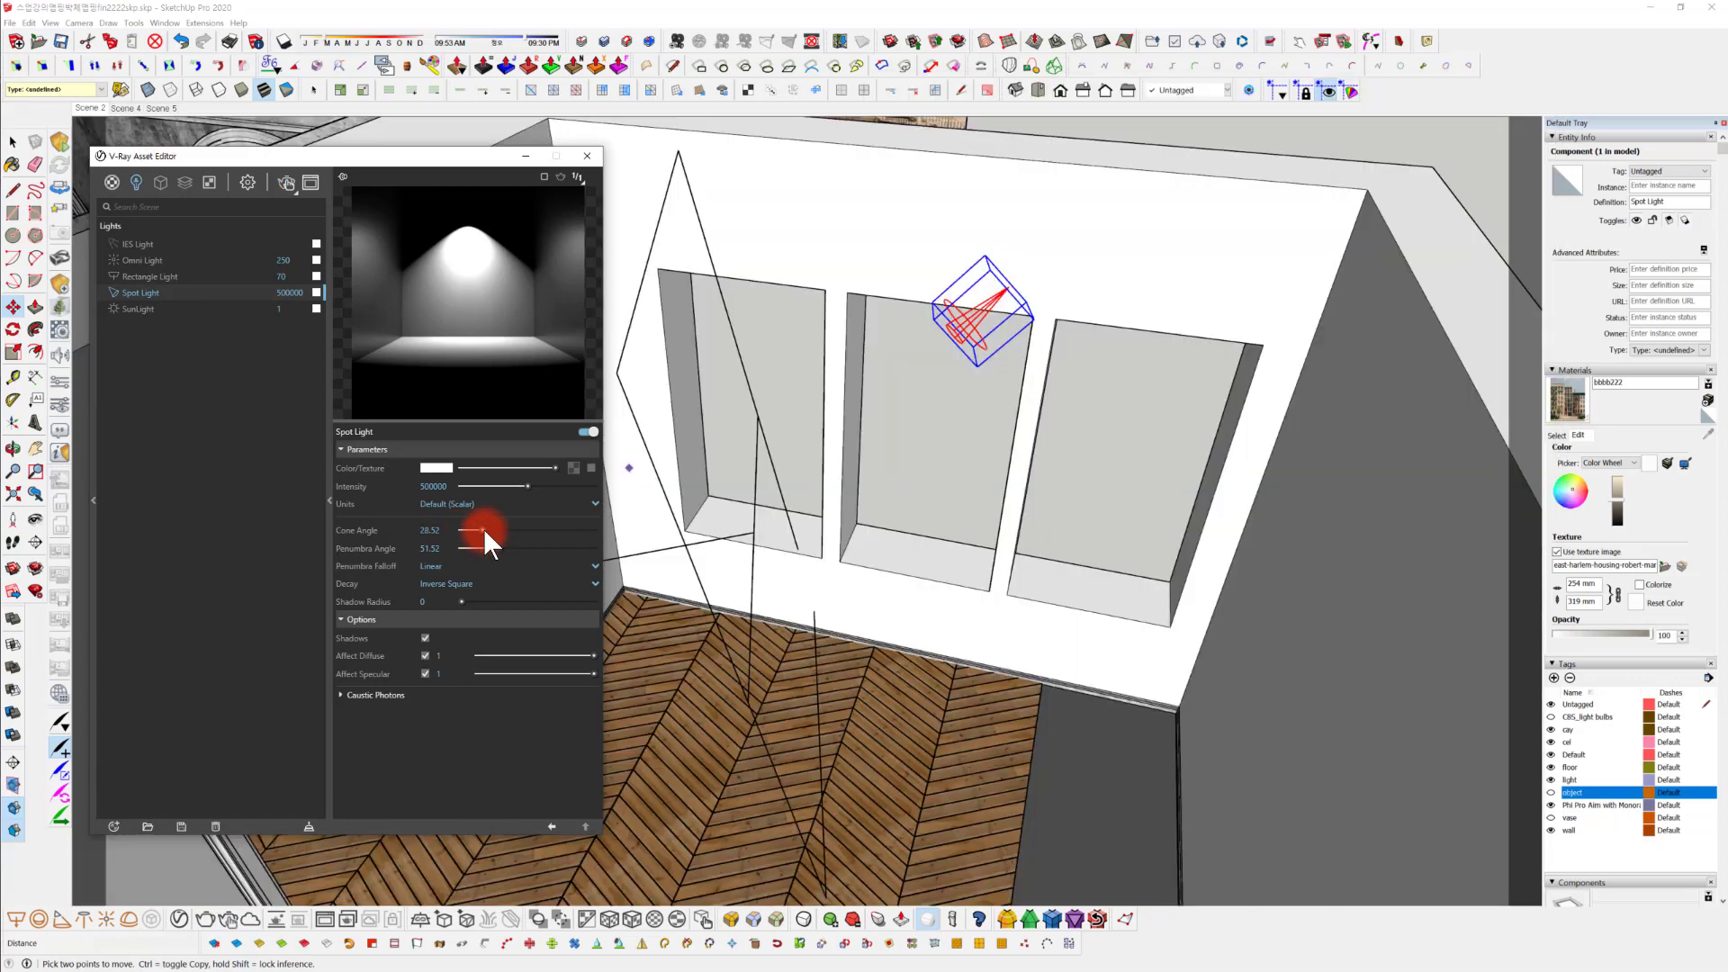
mouse_move(484, 531)
left_mouse_down()
mouse_move(528, 628)
mouse_move(424, 554)
left_mouse_up()
left_click(501, 548)
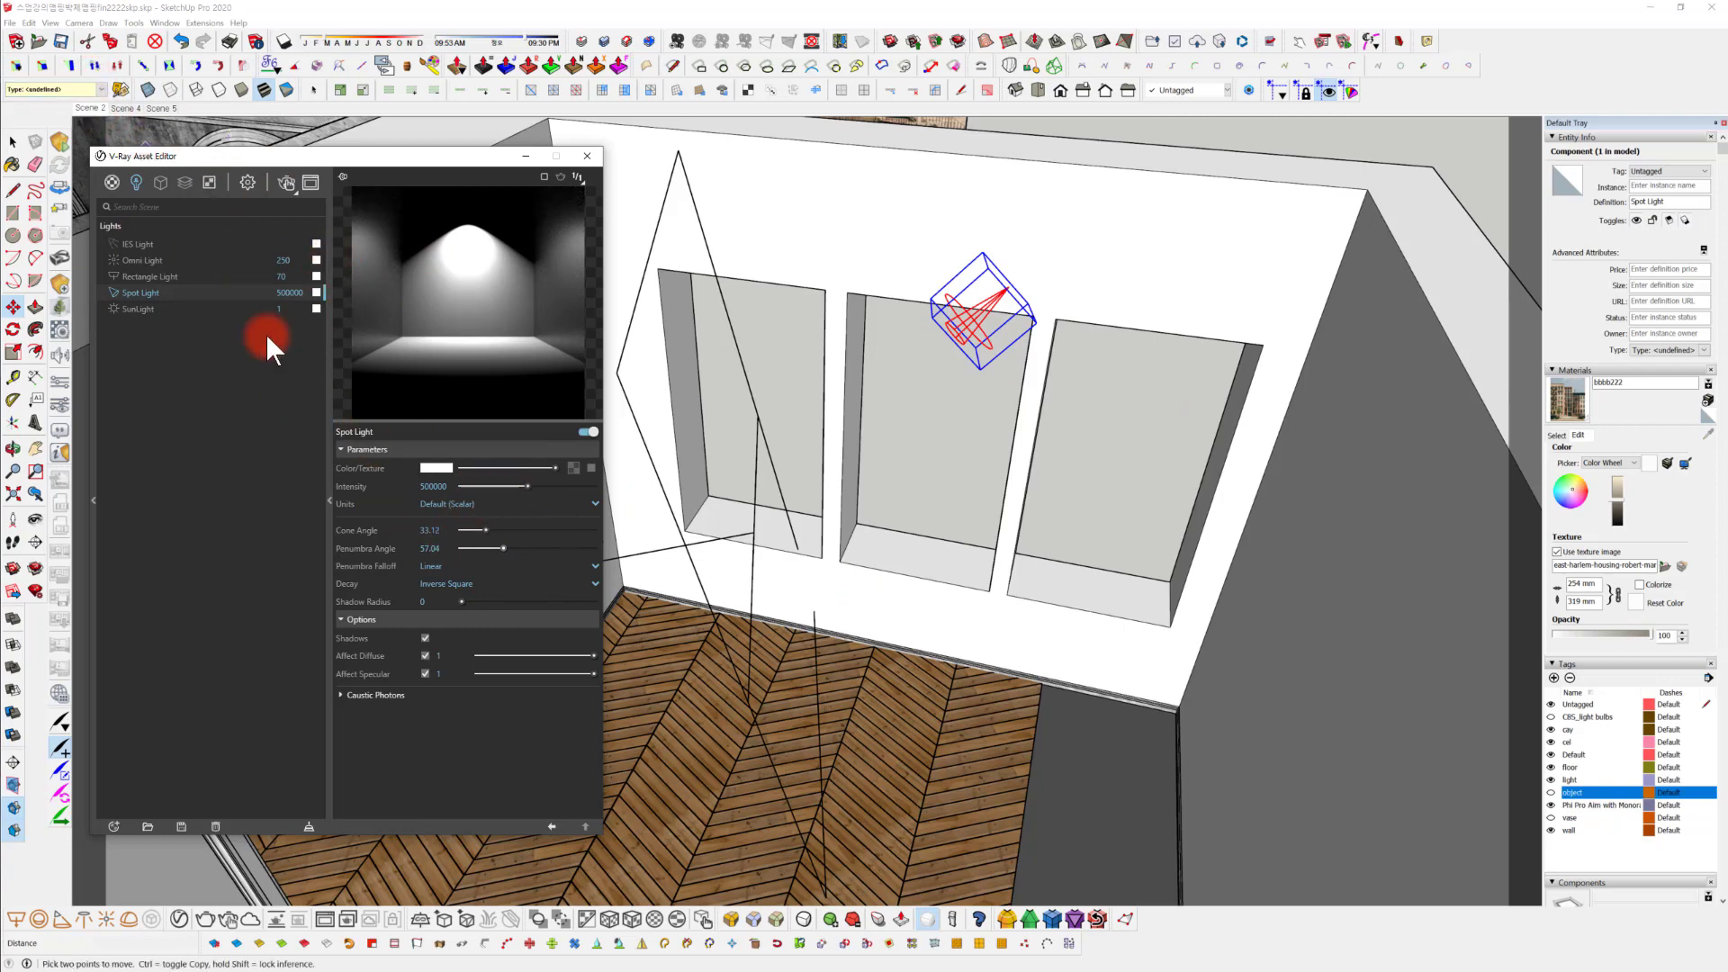
Turn off interactive mode in the render settings and render the room from the Scene 2 view.
left_click(89, 107)
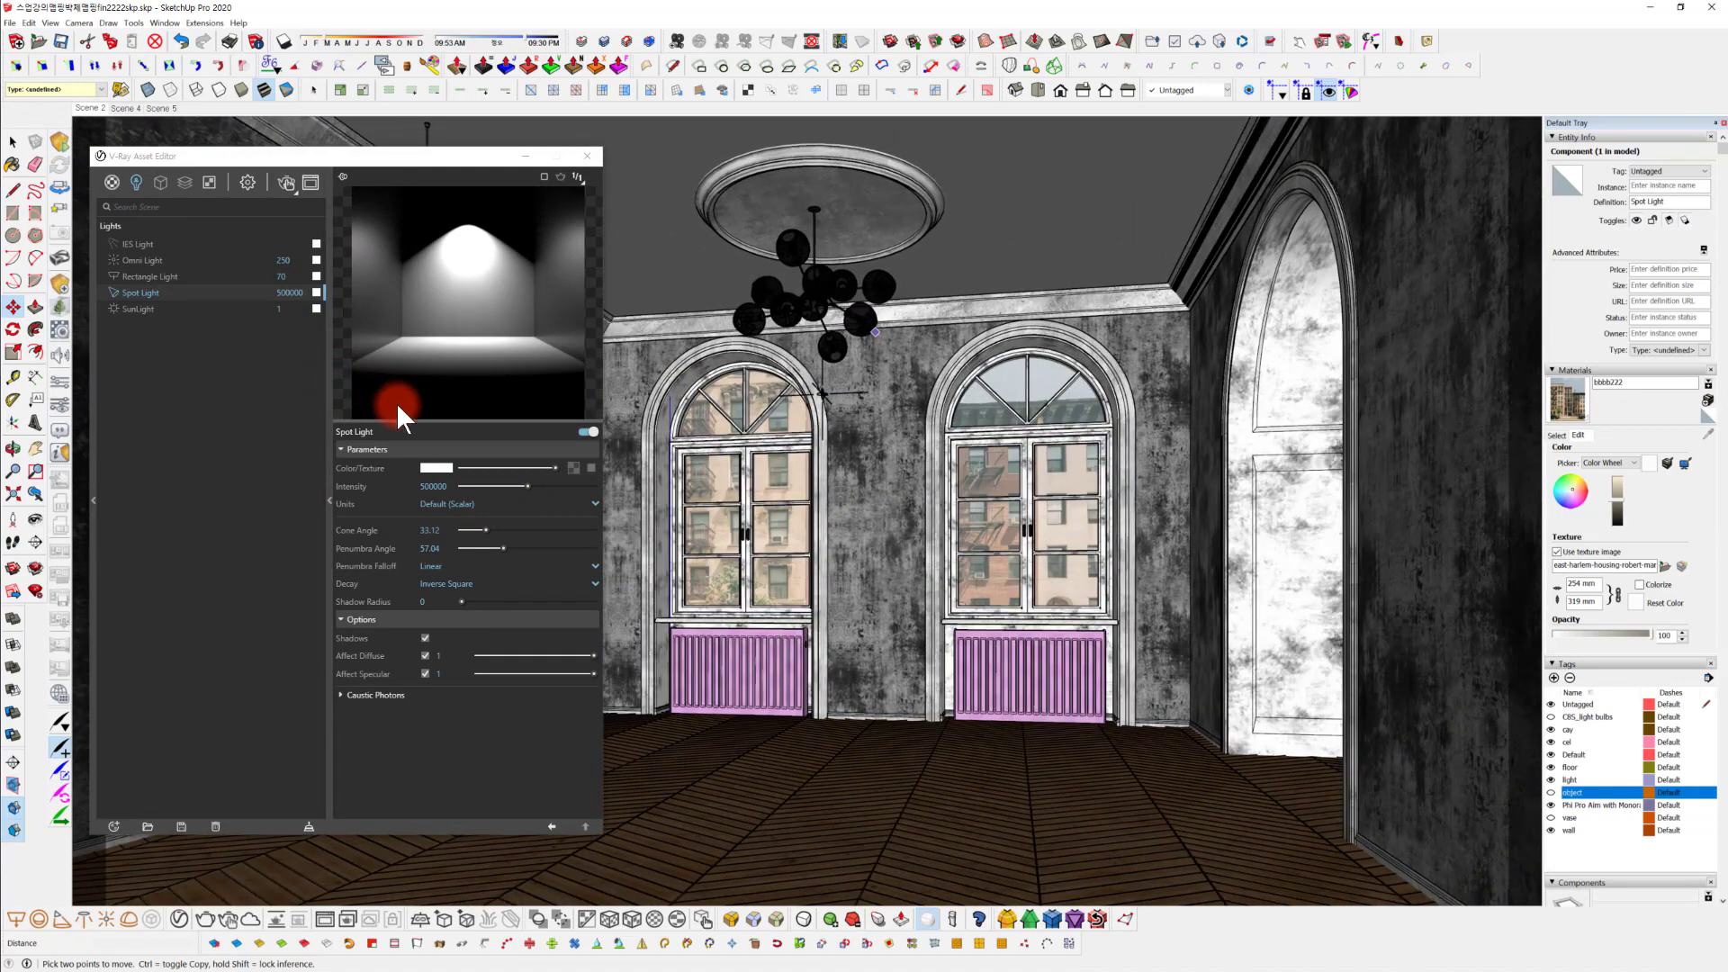
left_click(256, 182)
left_click(309, 245)
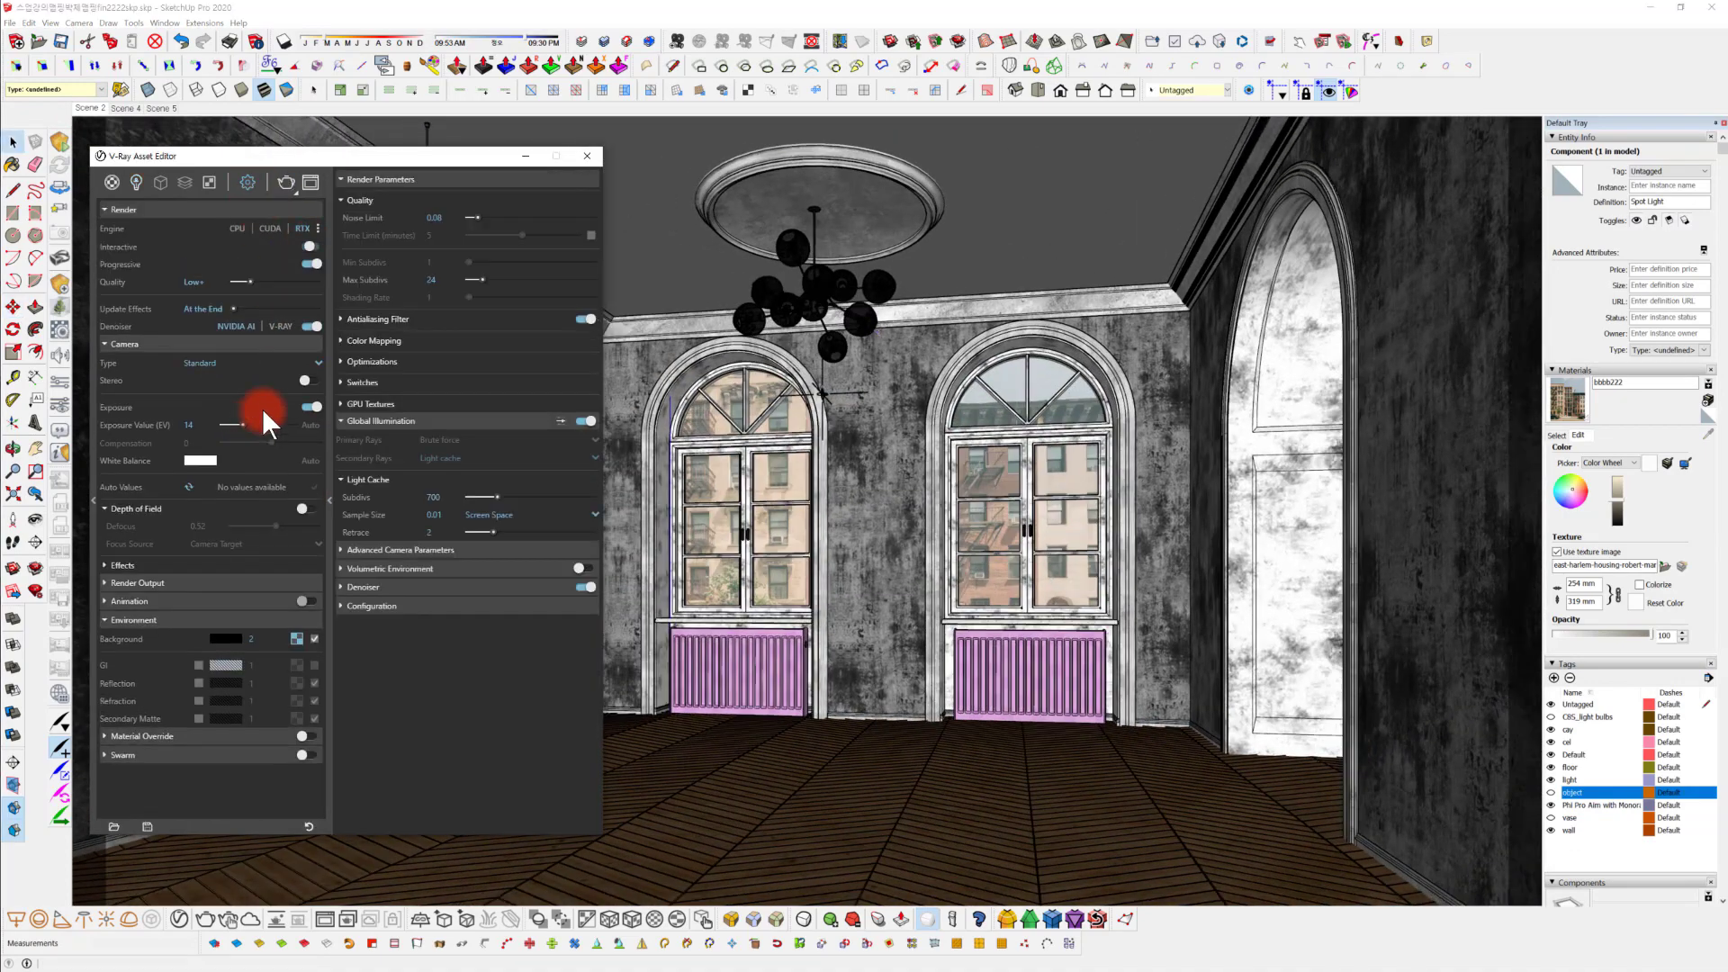
left_click(308, 182)
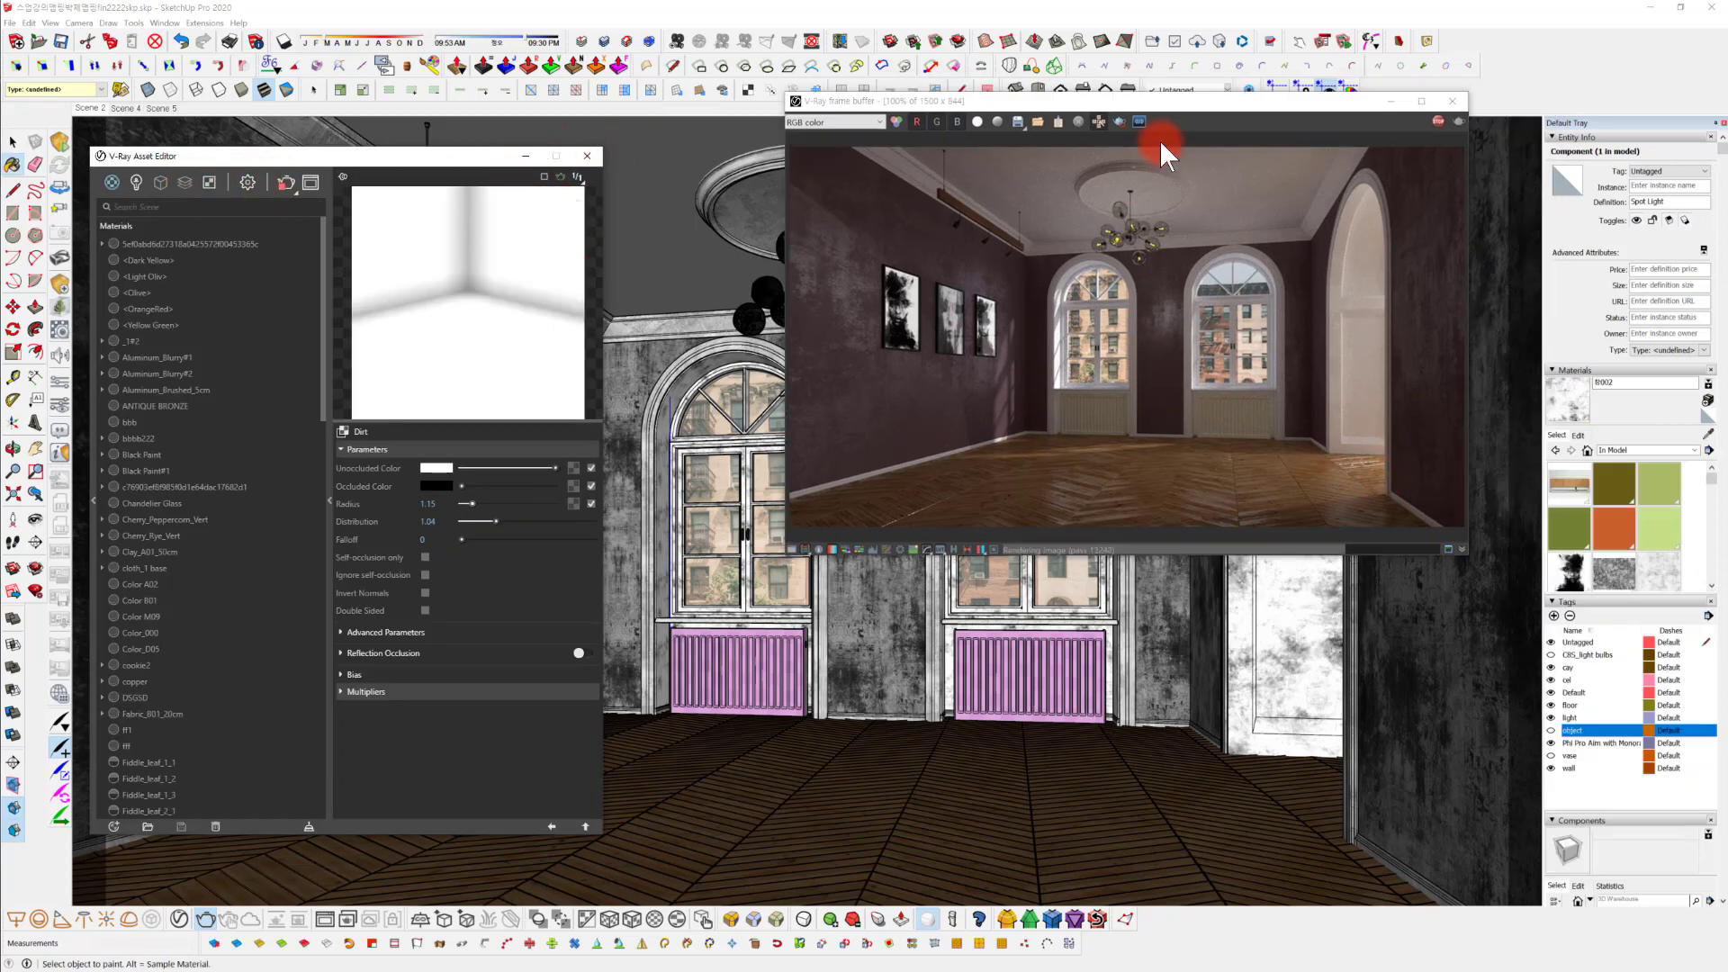
Review the light list and the camera exposure settings while the room renders.
left_click(136, 182)
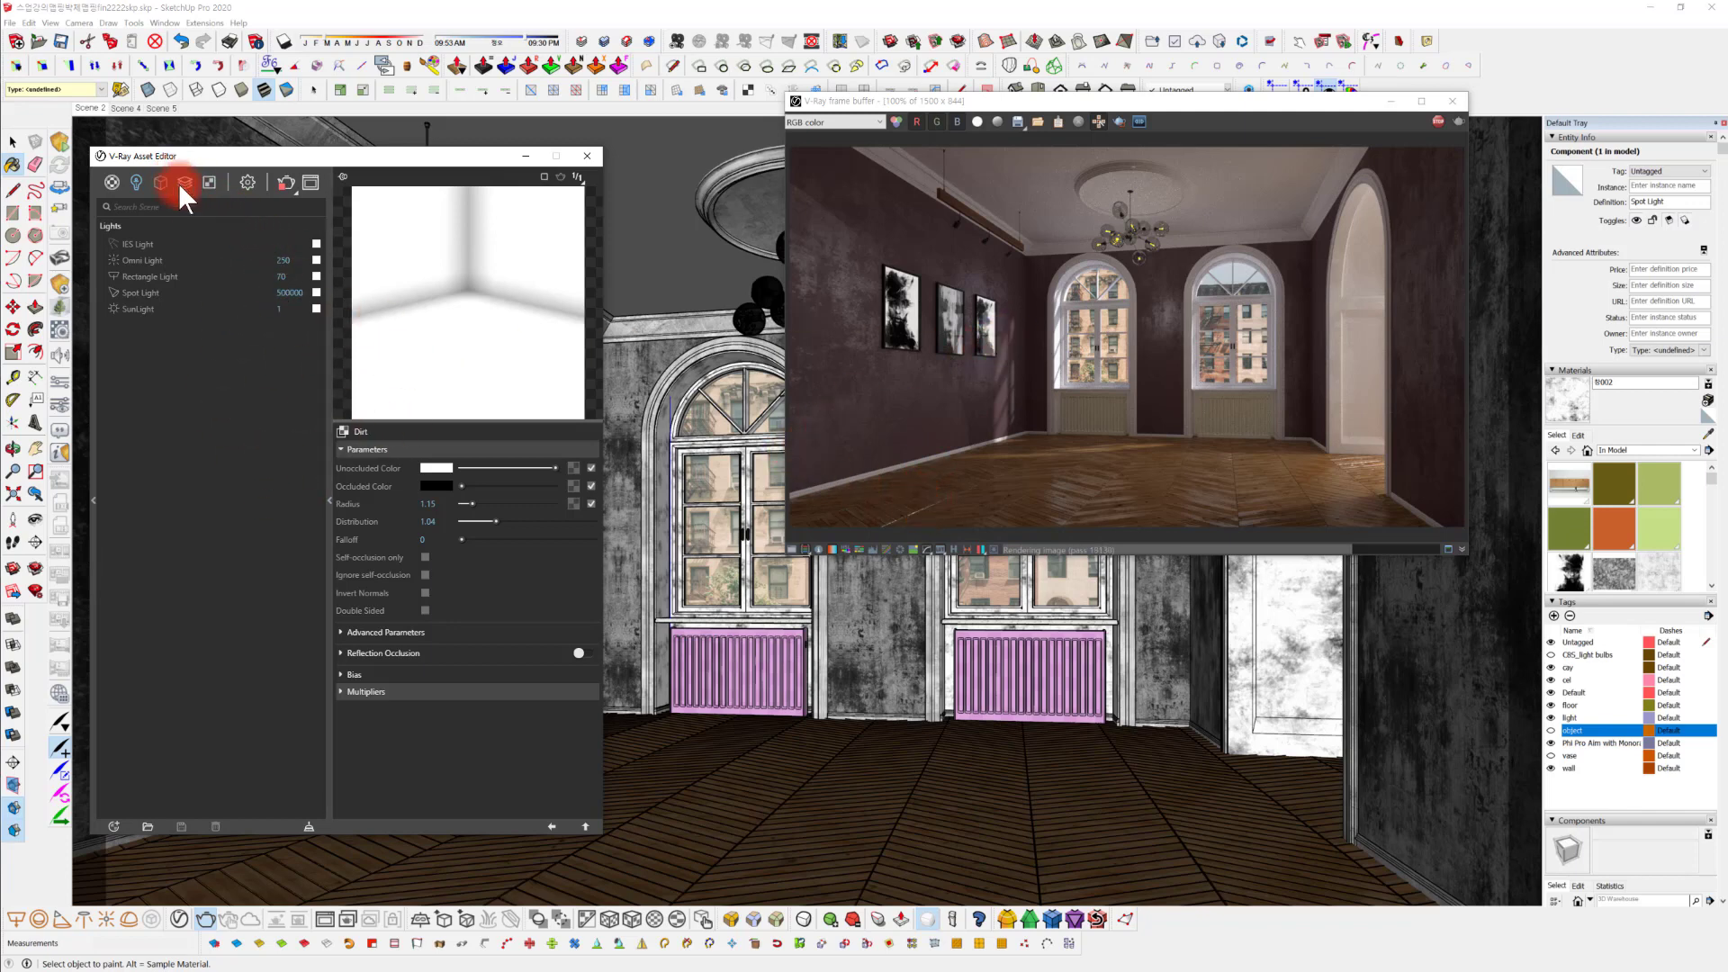
left_click(259, 179)
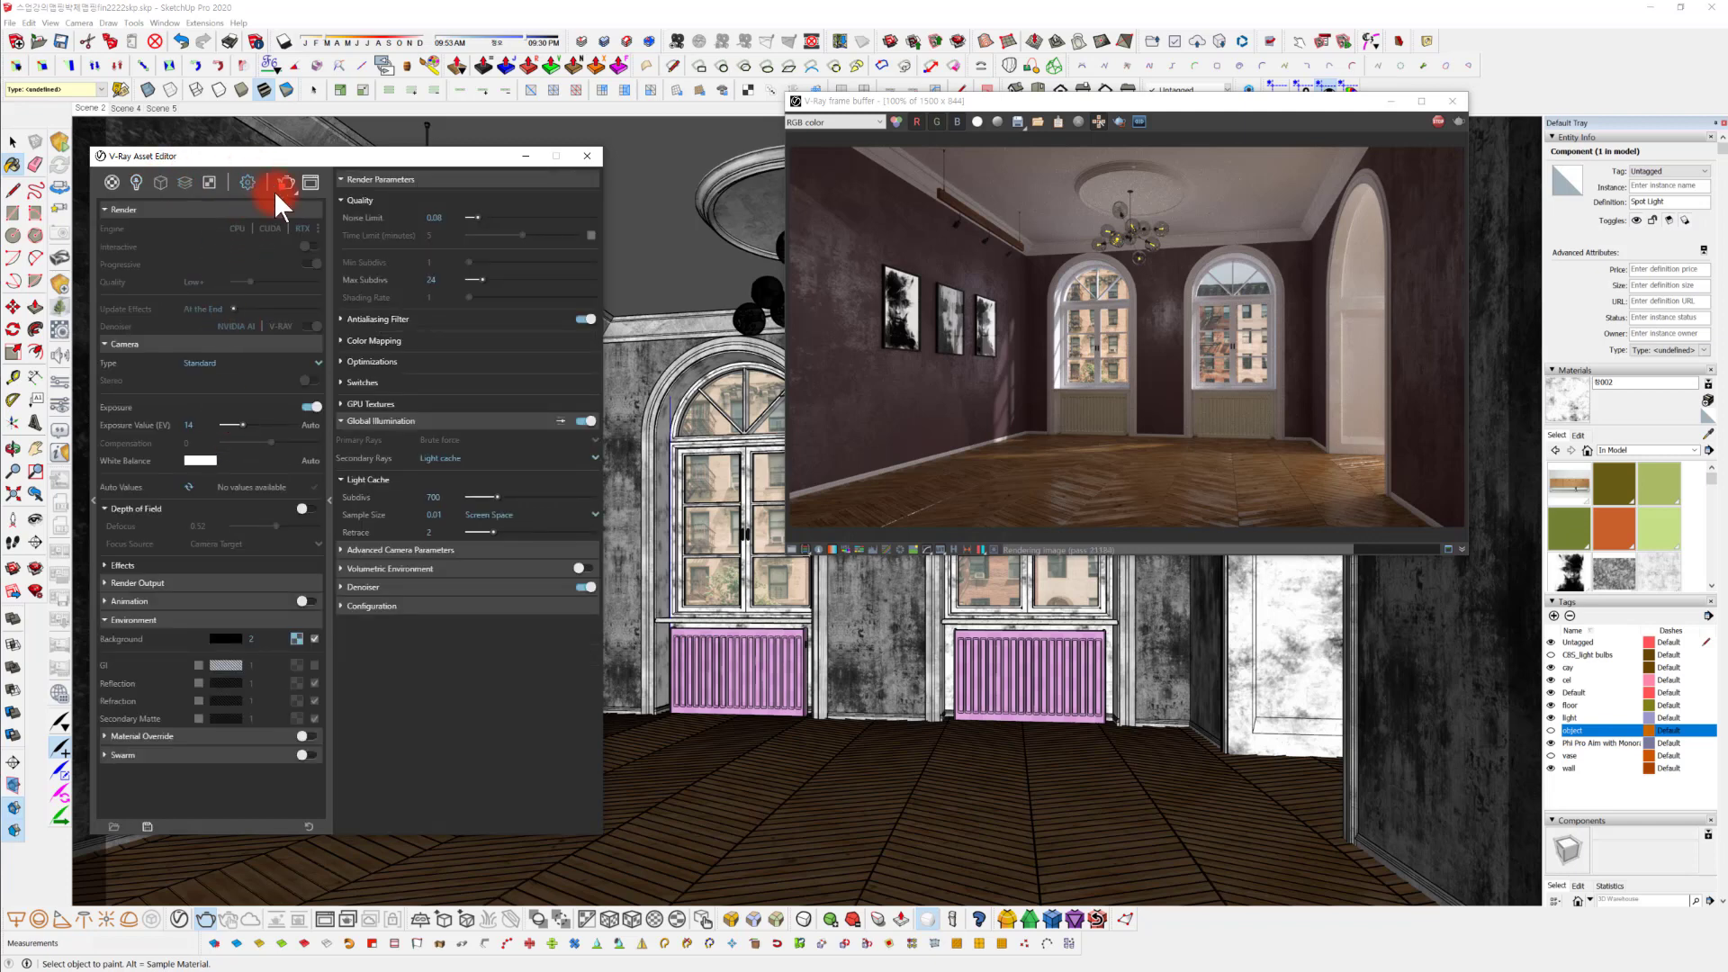
left_click(196, 345)
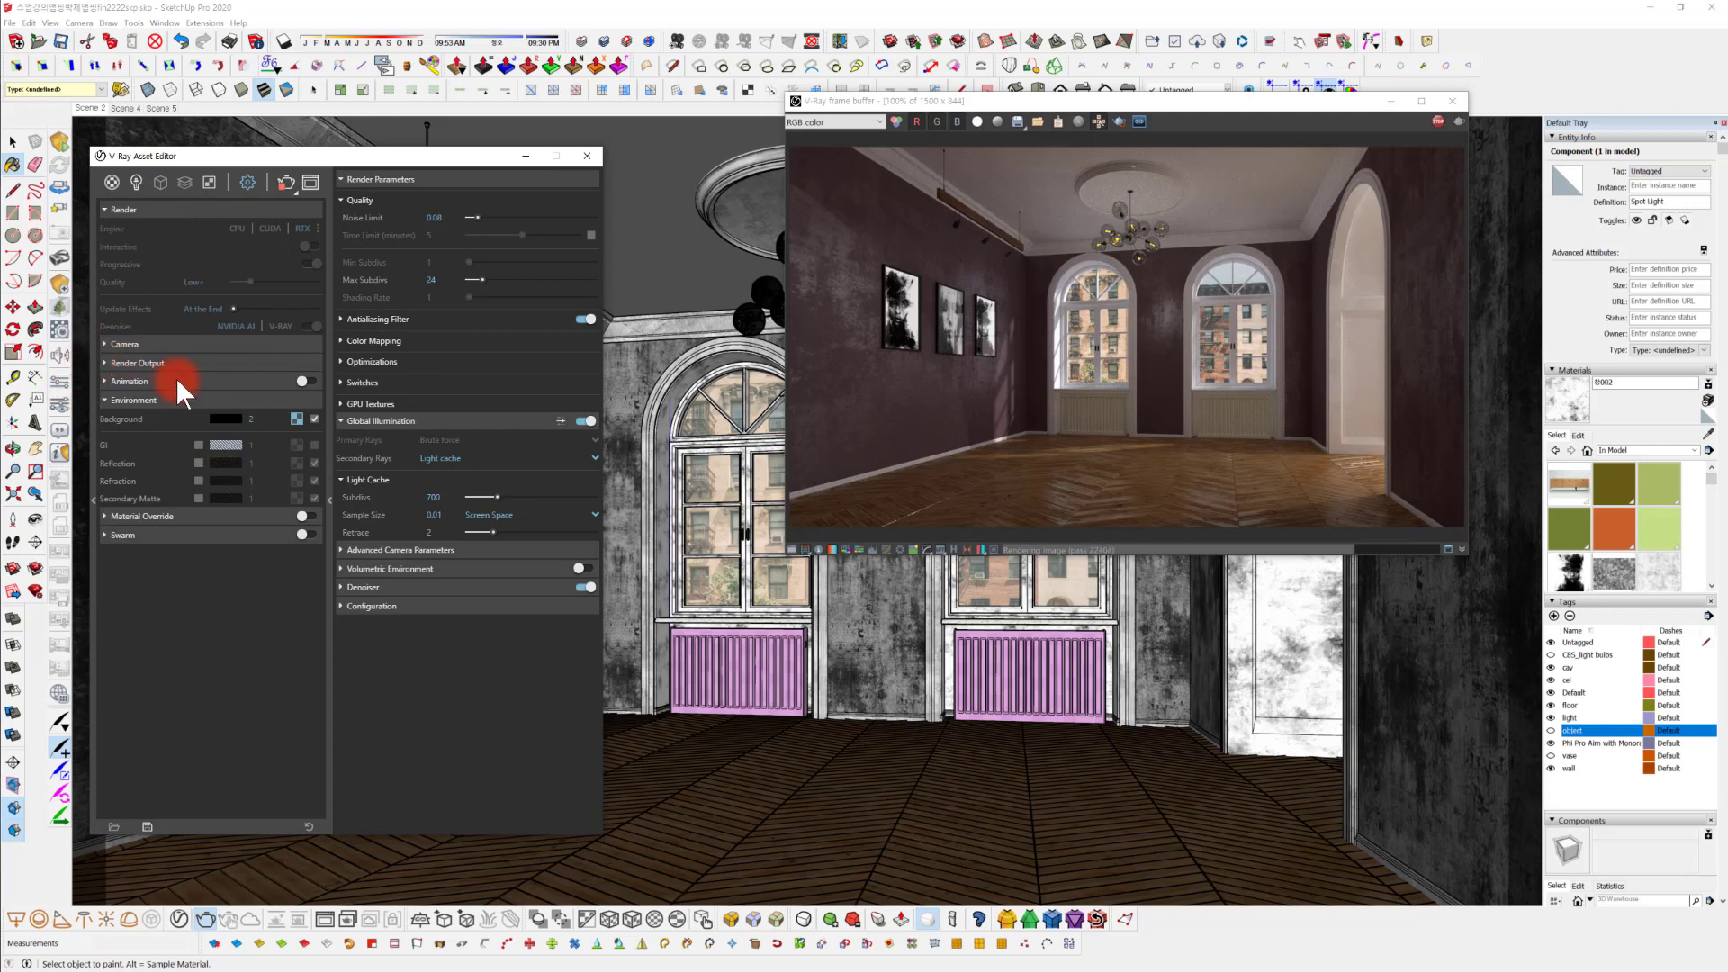
left_click(154, 345)
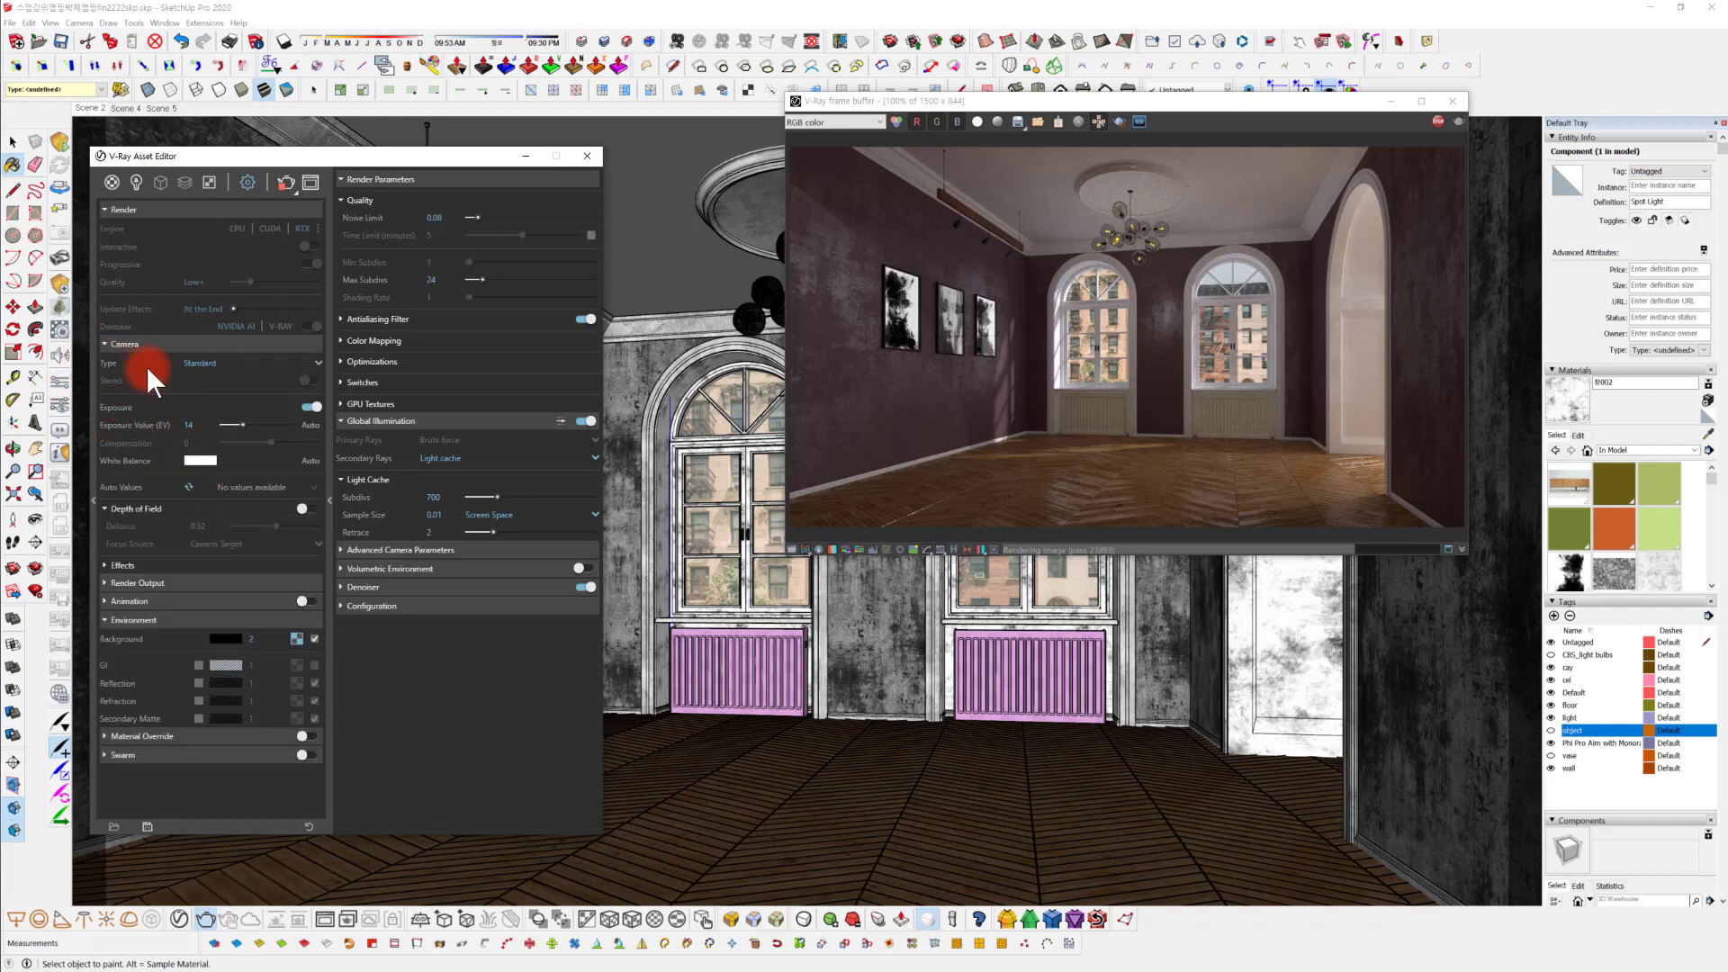
left_click_drag(355, 149, 517, 135)
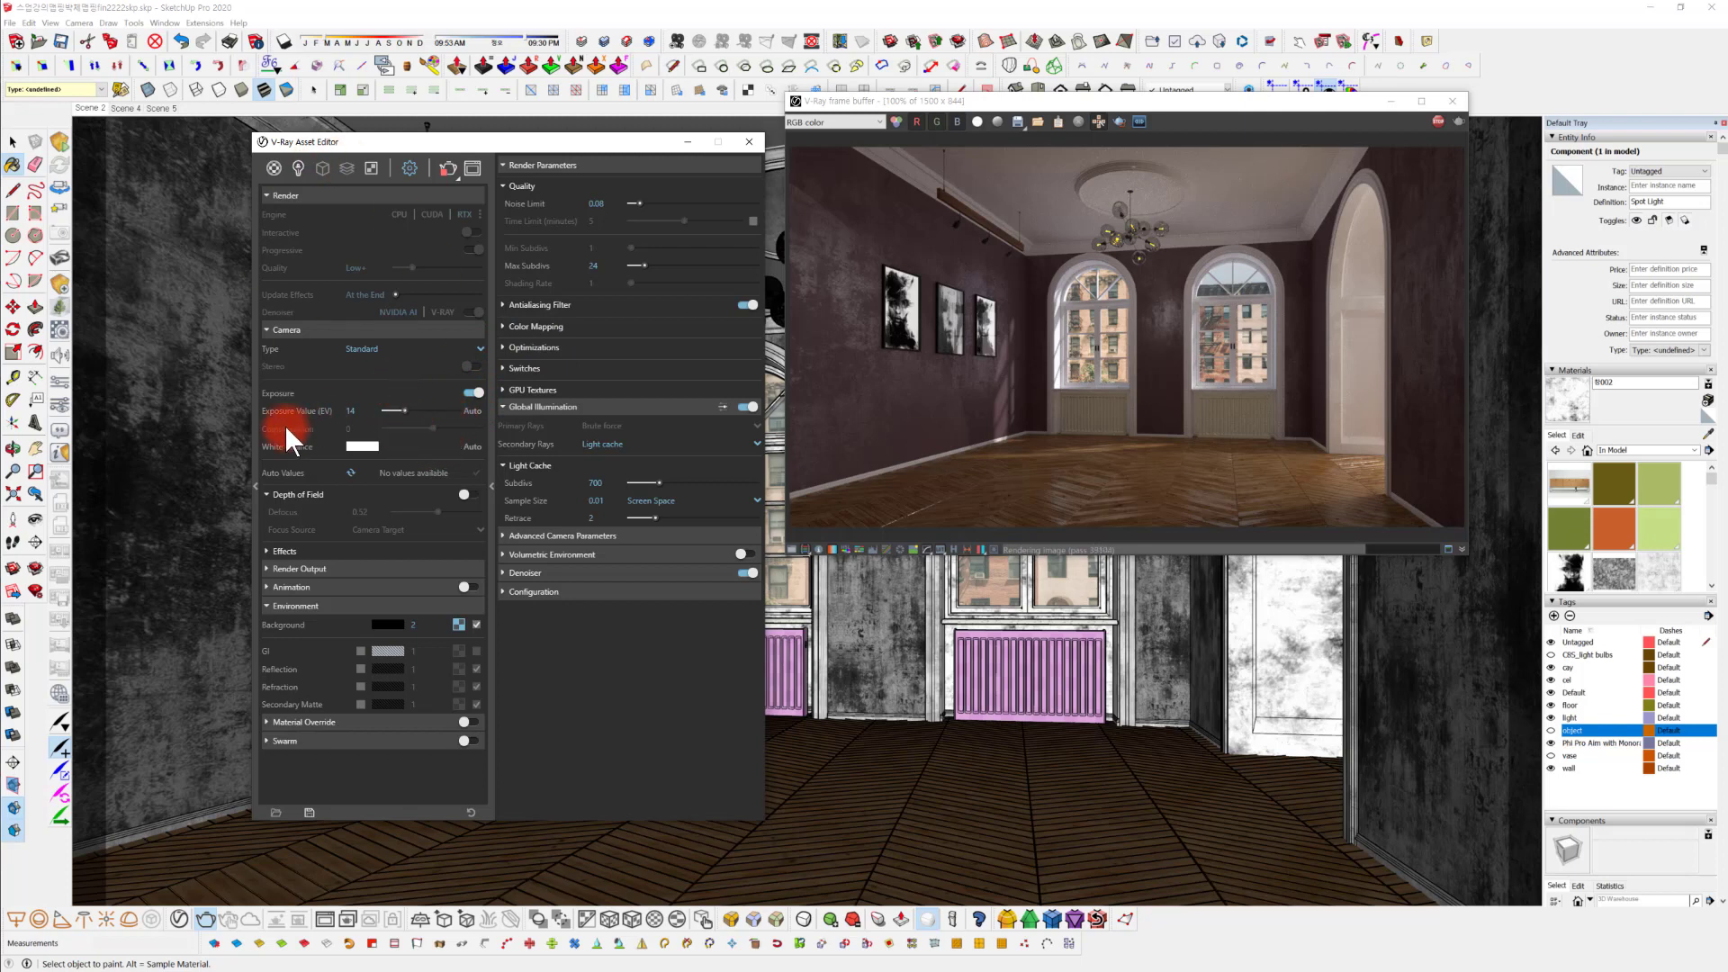
left_click(277, 330)
left_click(293, 329)
Set the SunLight's intensity multiplier to 1.3 after trying 1.2.
left_click(304, 166)
left_click(301, 295)
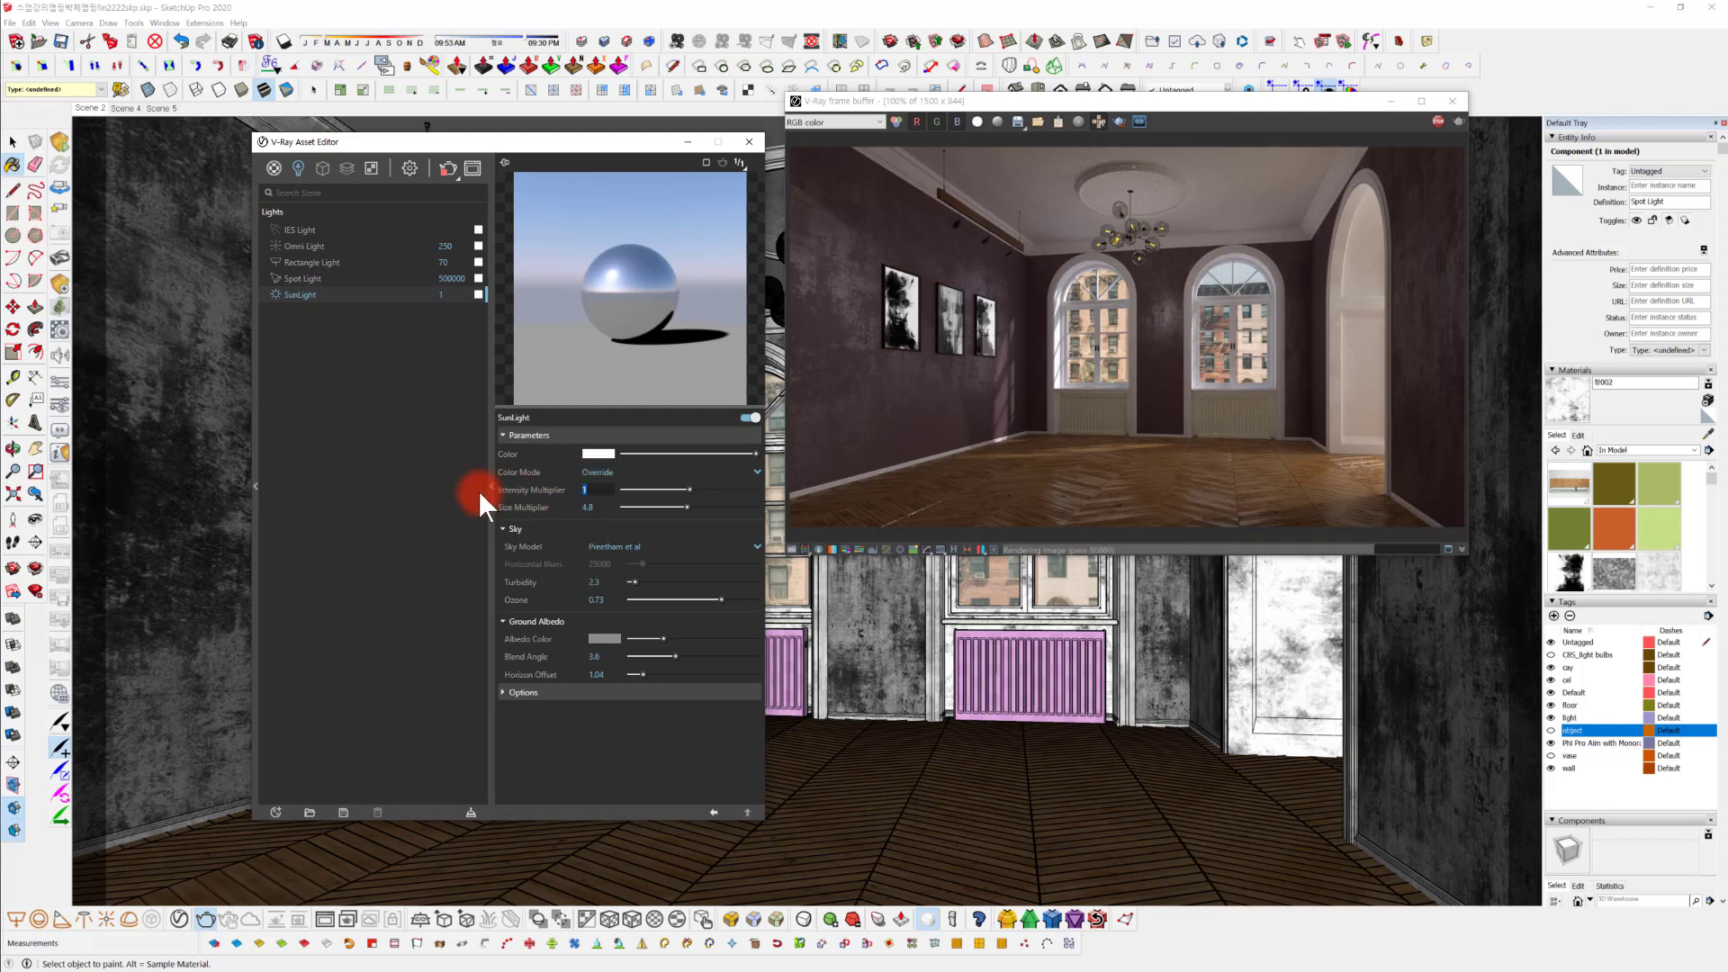
type("1.2")
key("Return")
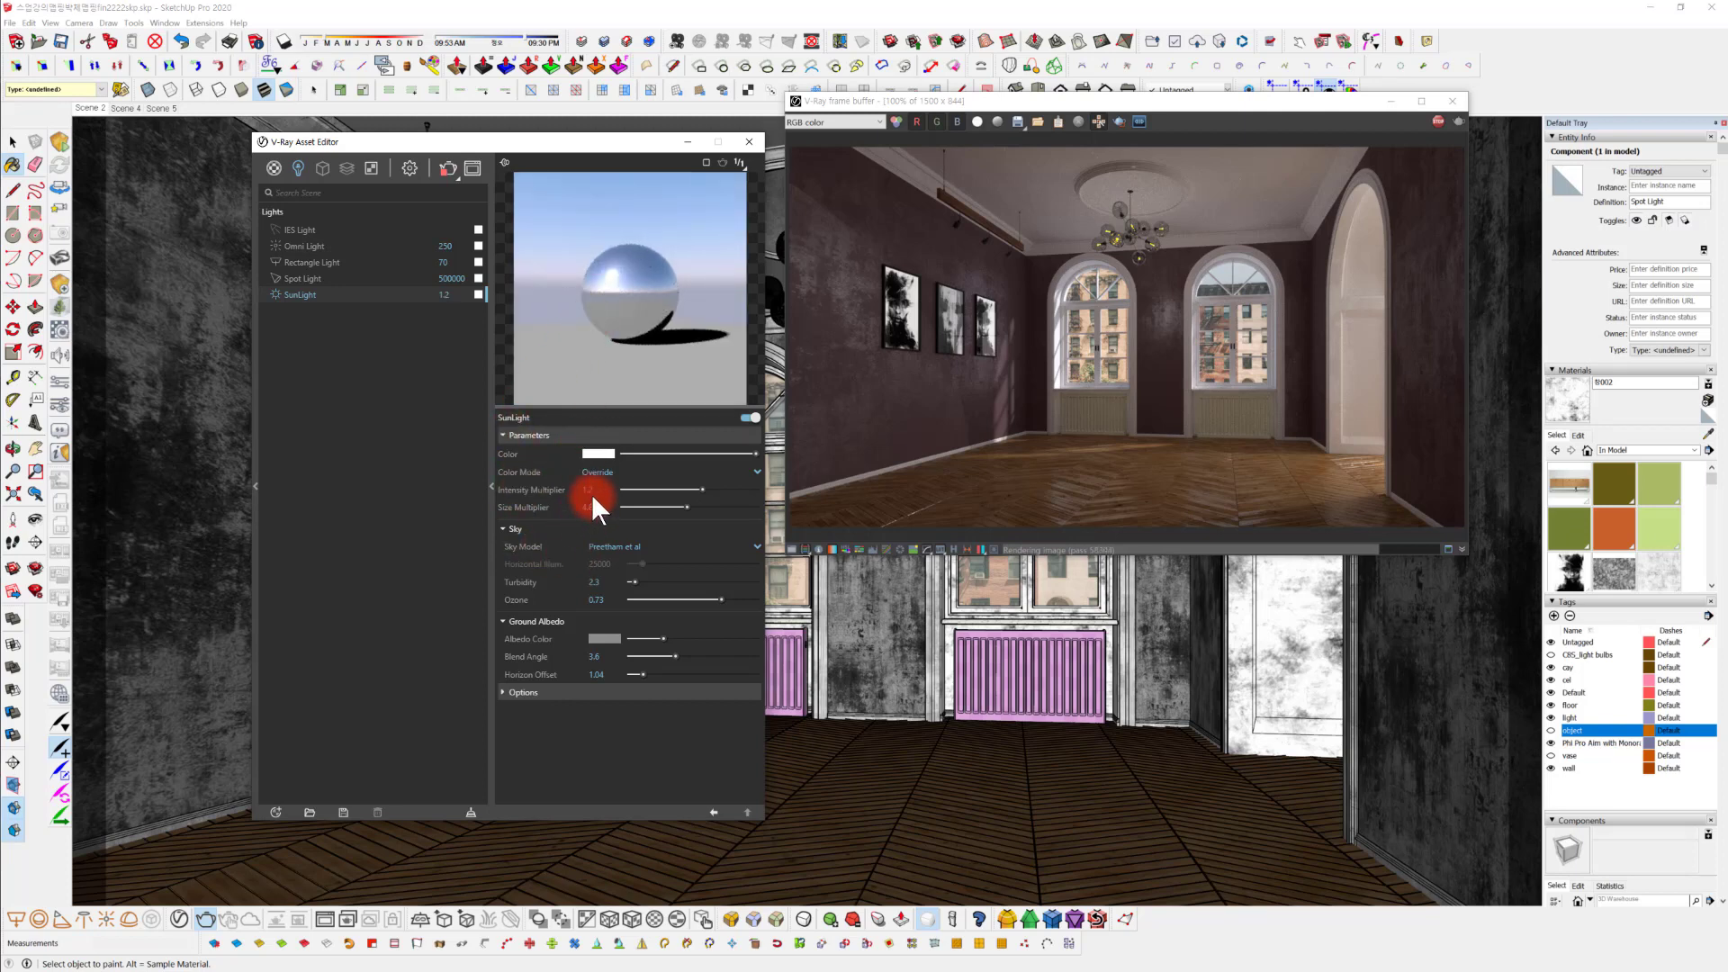
key("Return")
Set the camera's exposure value to 13.6 in the render settings and render the room again.
left_click(409, 168)
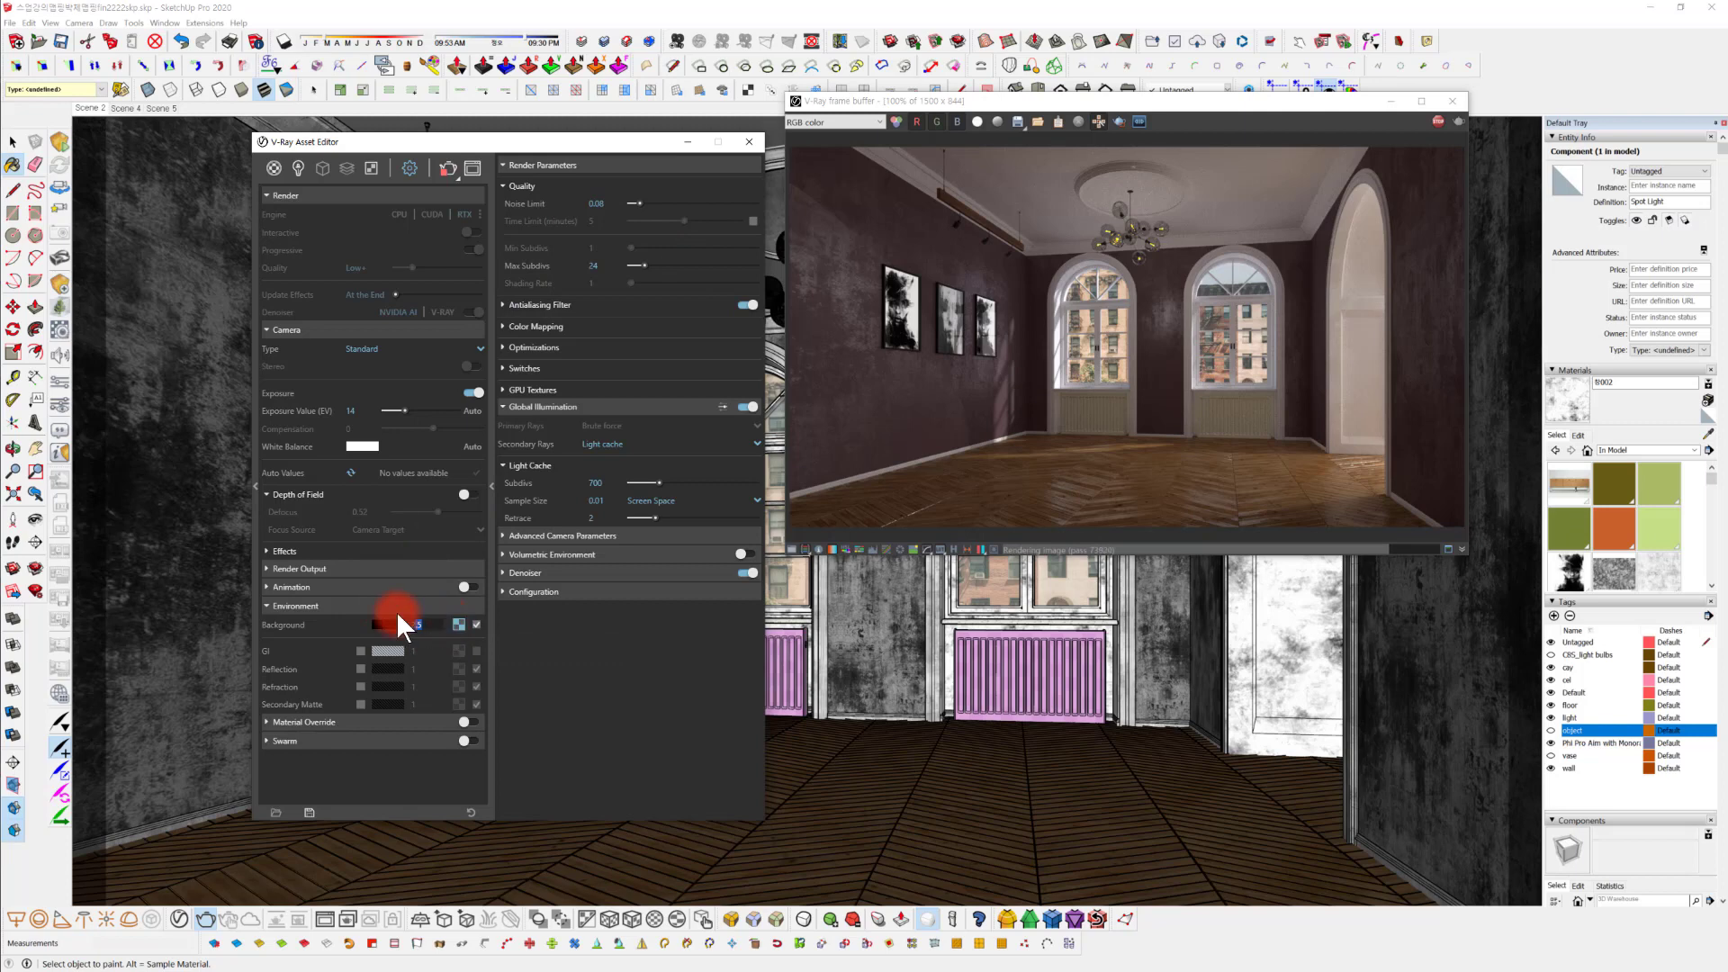
left_click(346, 329)
left_click(360, 329)
left_click_drag(262, 398, 486, 398)
left_click_drag(260, 417, 492, 419)
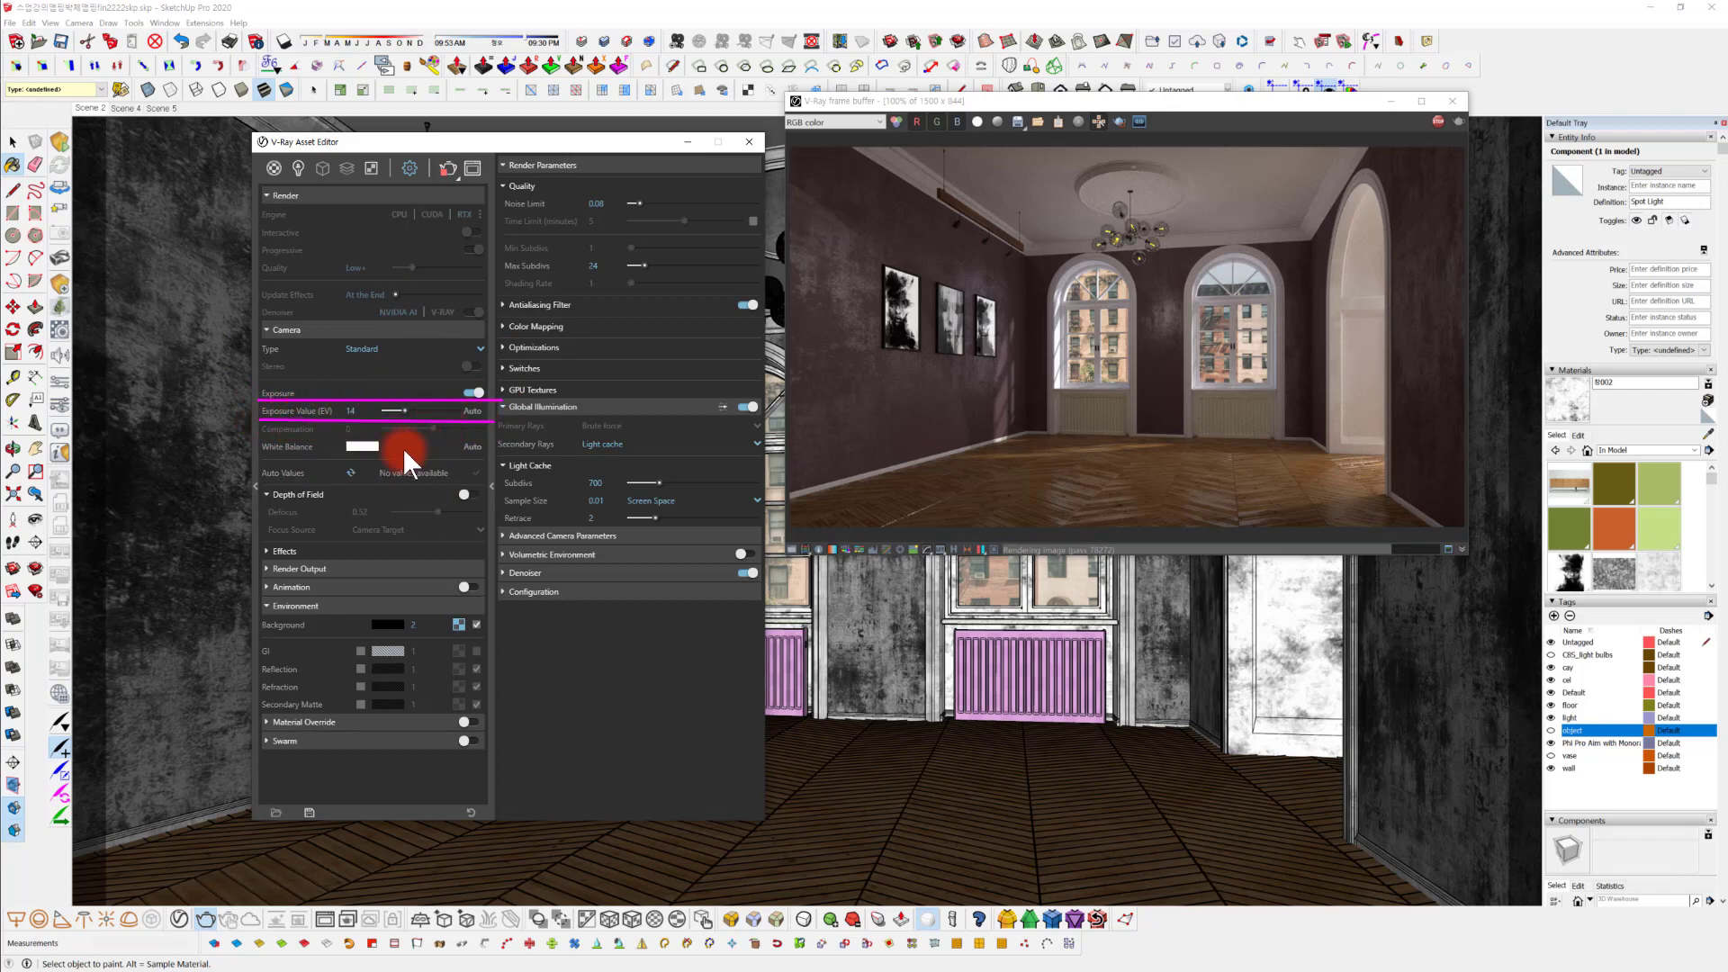
key("Escape")
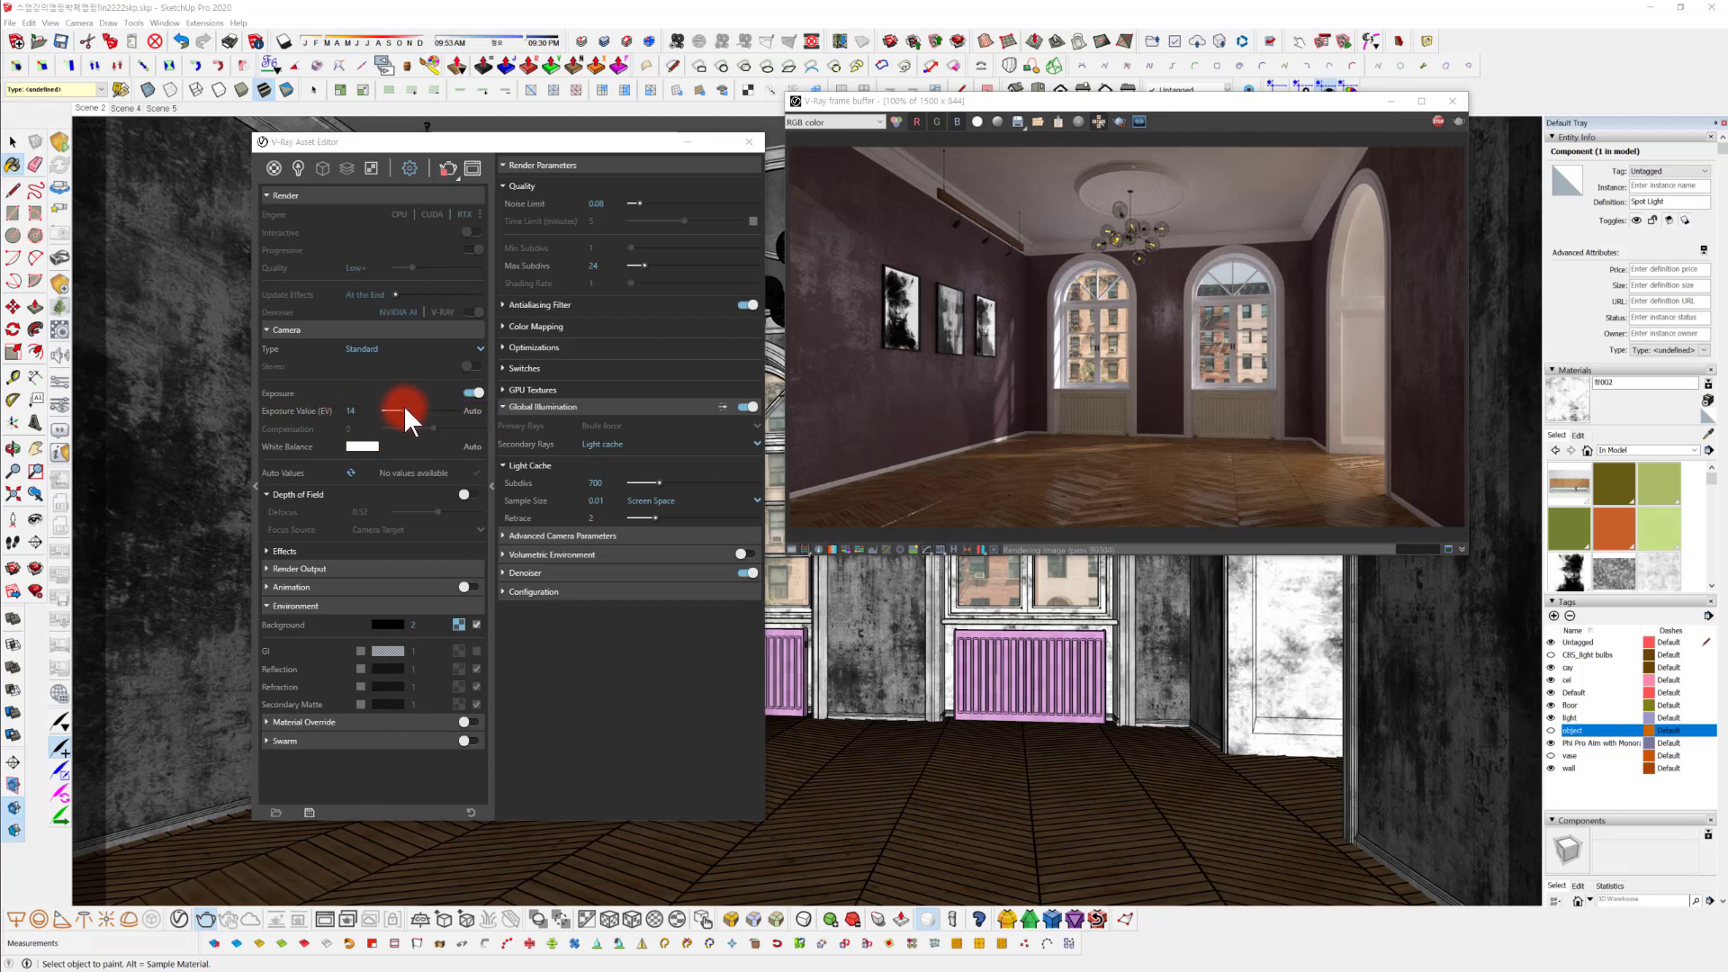
mouse_move(405, 406)
left_mouse_down()
mouse_move(436, 406)
mouse_move(416, 407)
left_mouse_up()
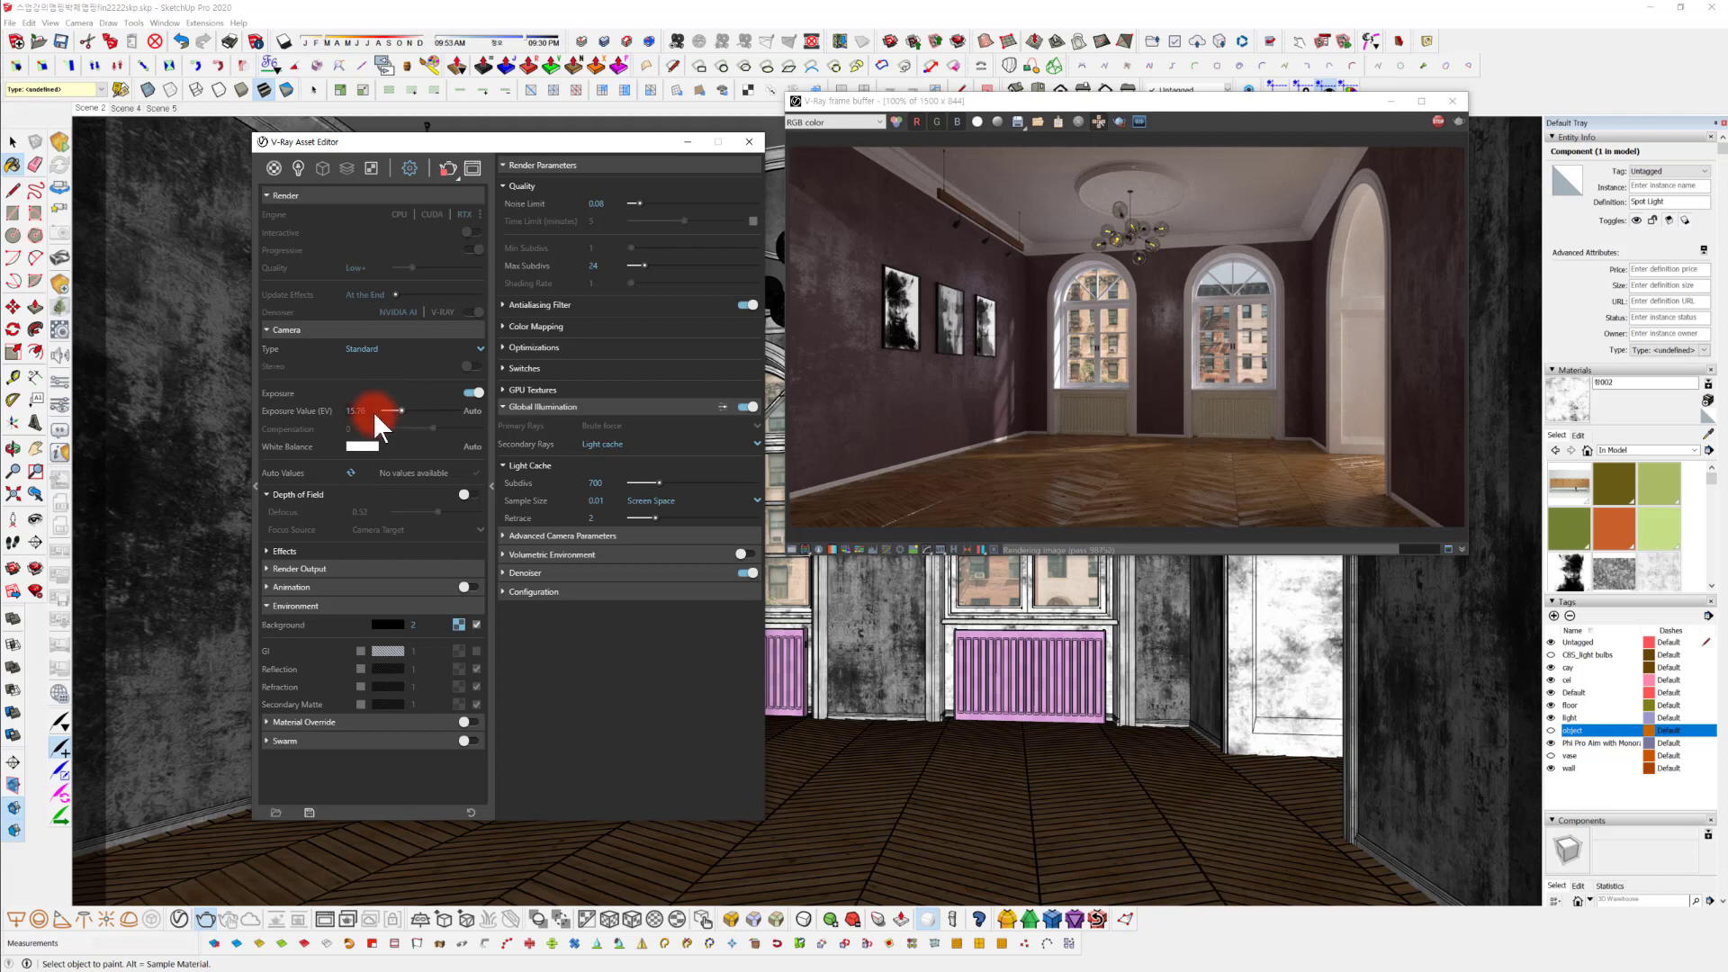
type("14")
key("Return")
type("13.6")
key("Return")
left_click(1438, 120)
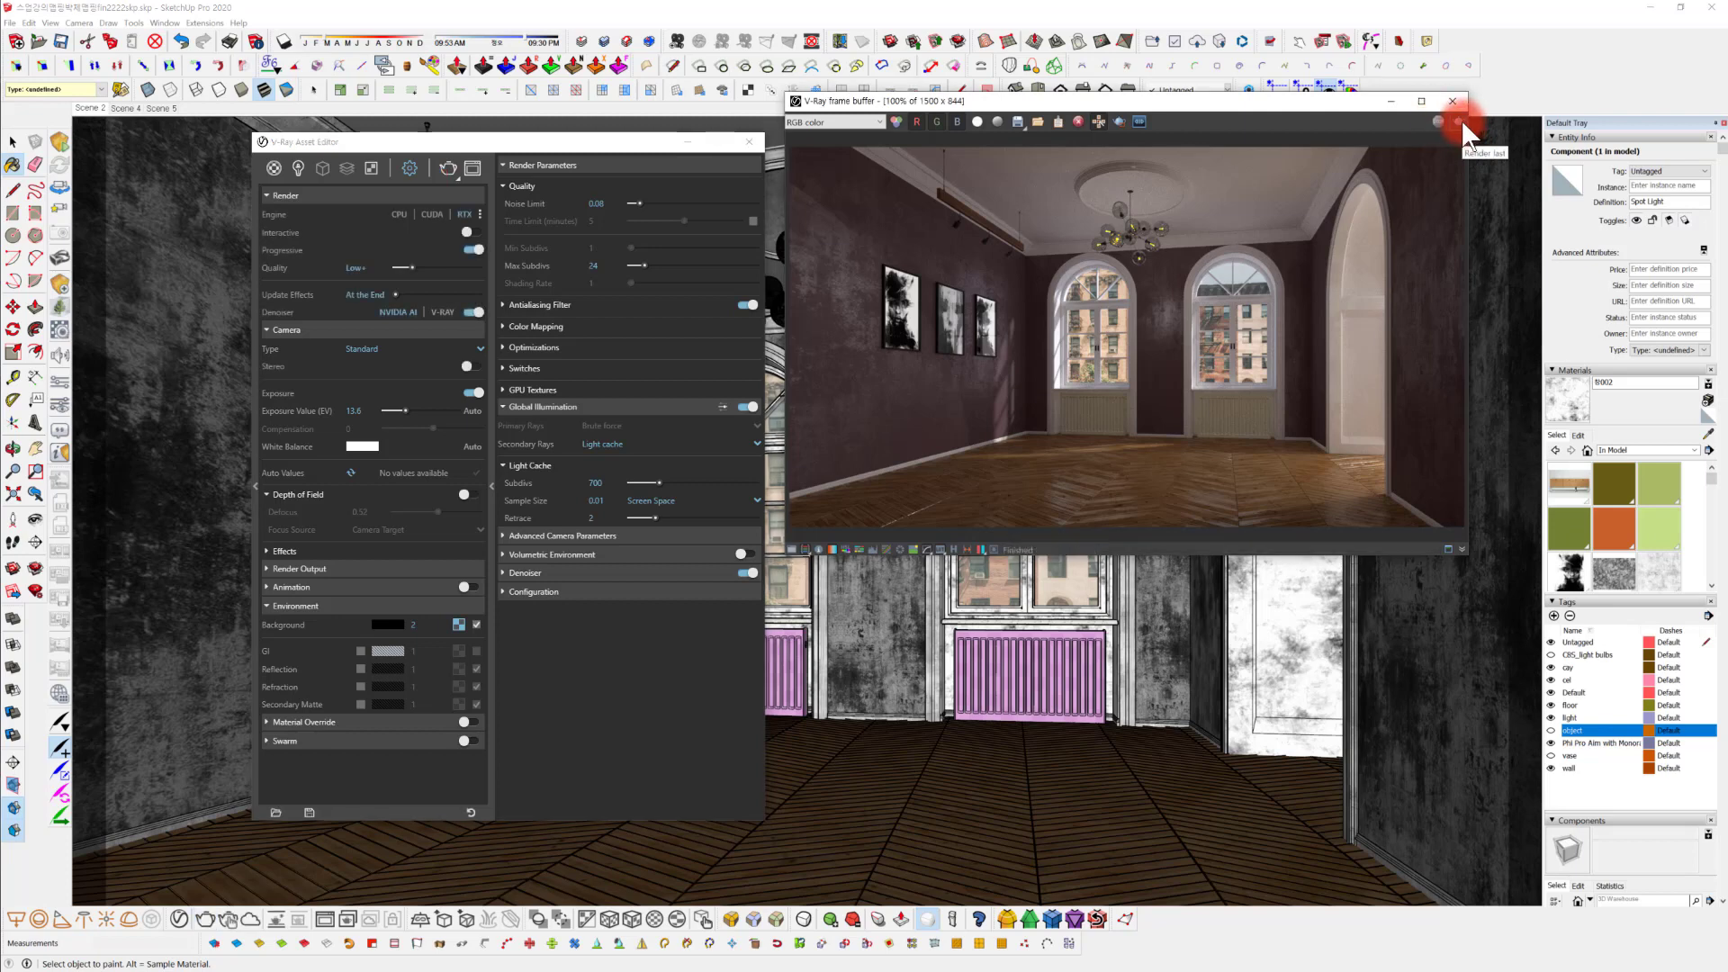
left_click(1458, 122)
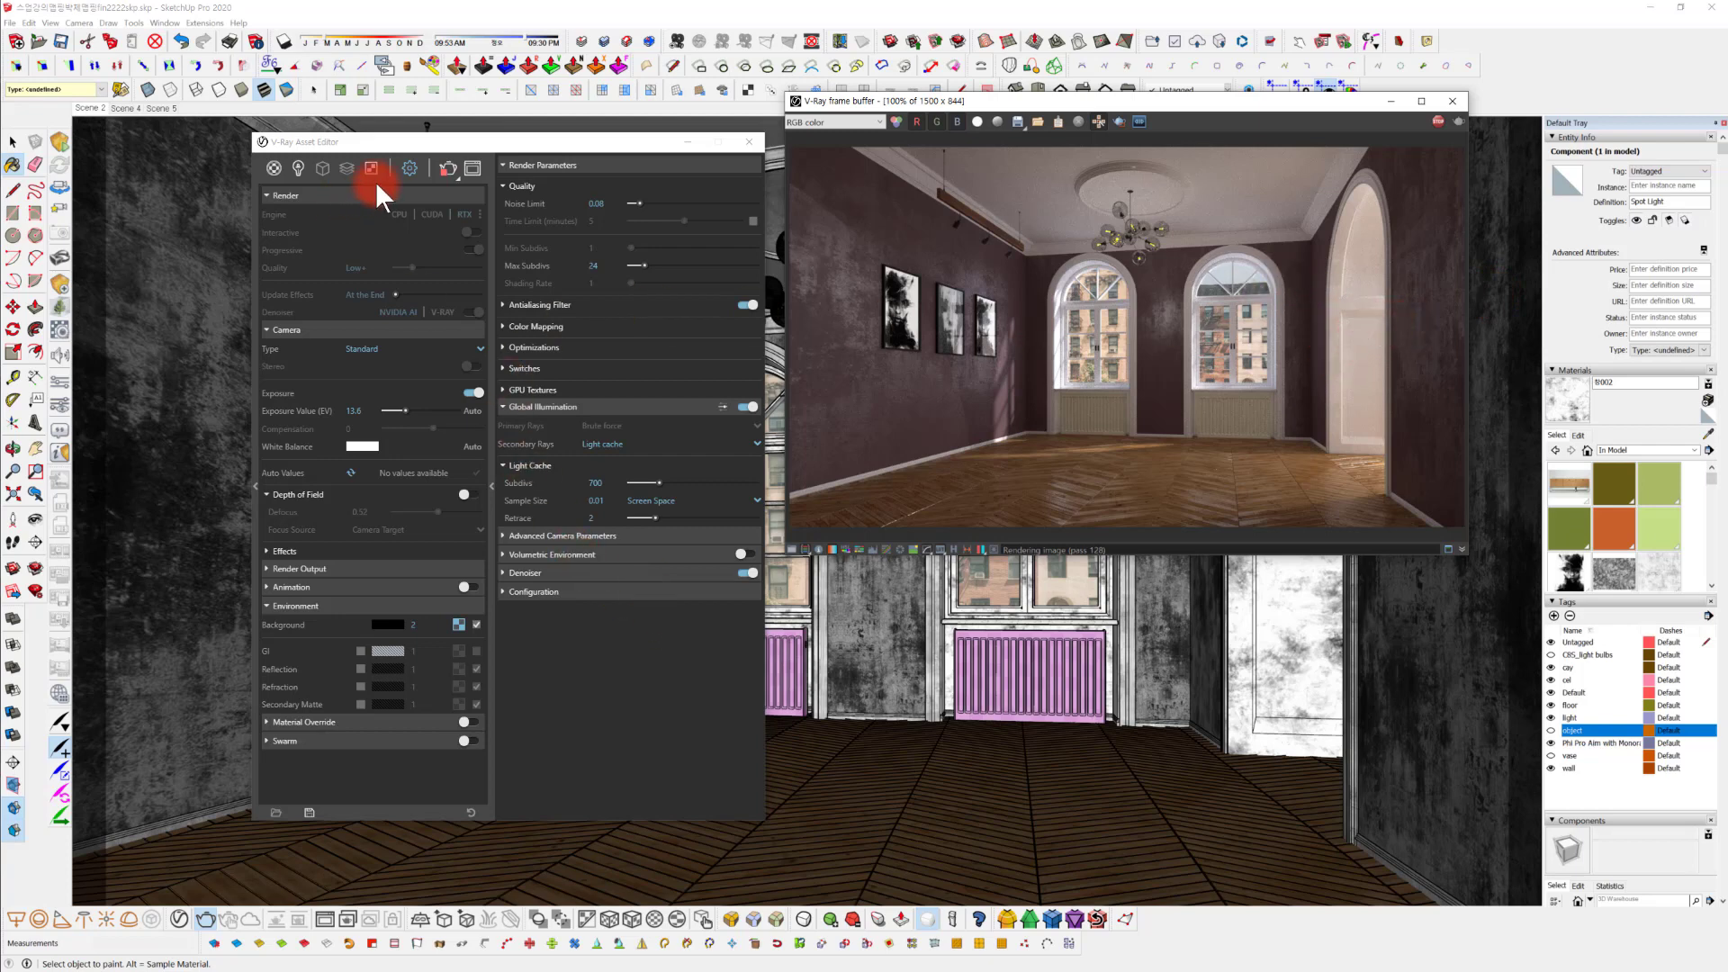
Set the Spot Light's intensity to 600000 and slightly widen its cone angle.
left_click(298, 168)
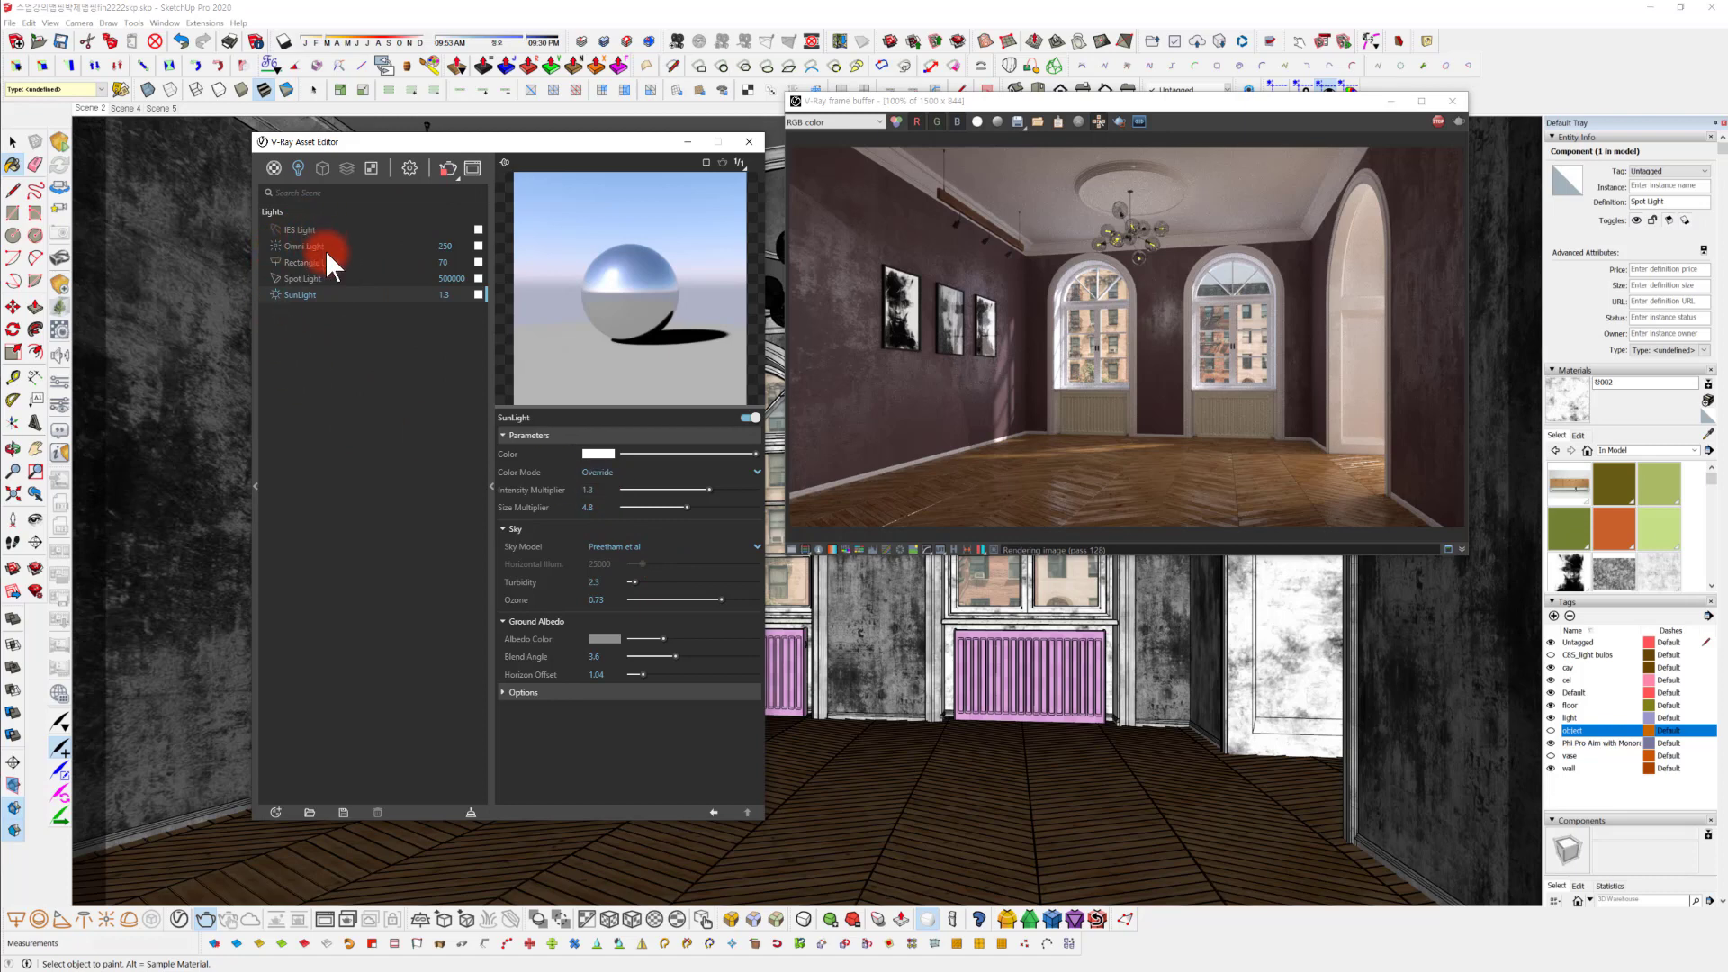
left_click(316, 275)
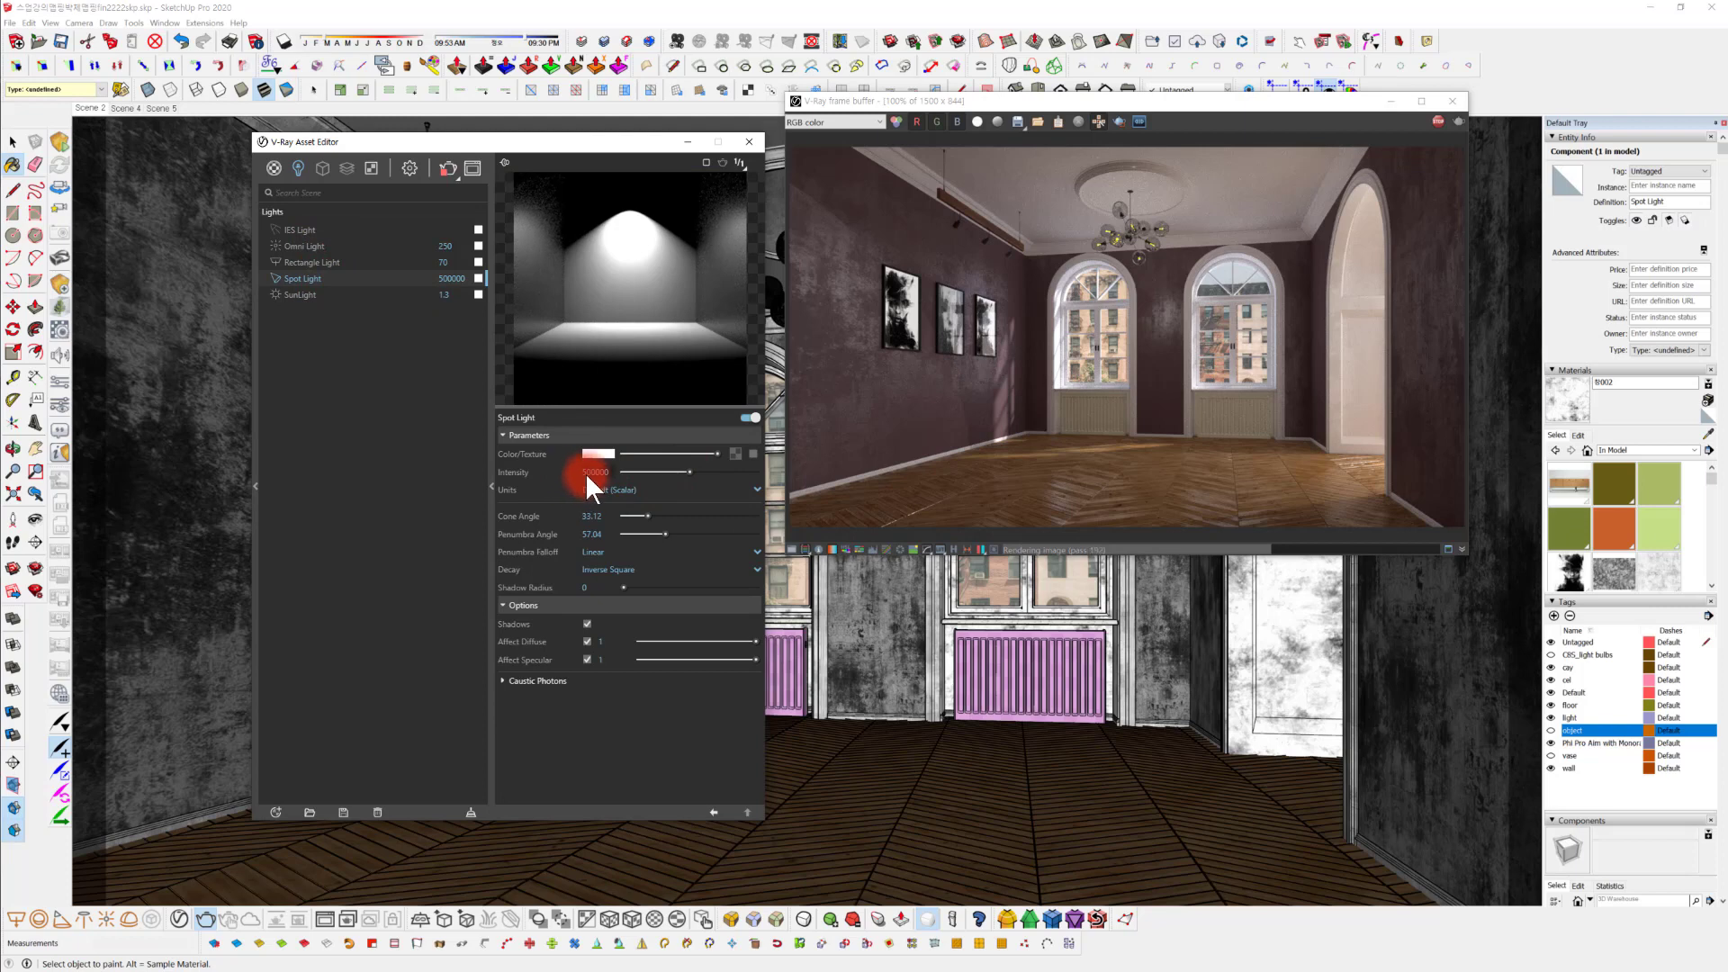
type("6")
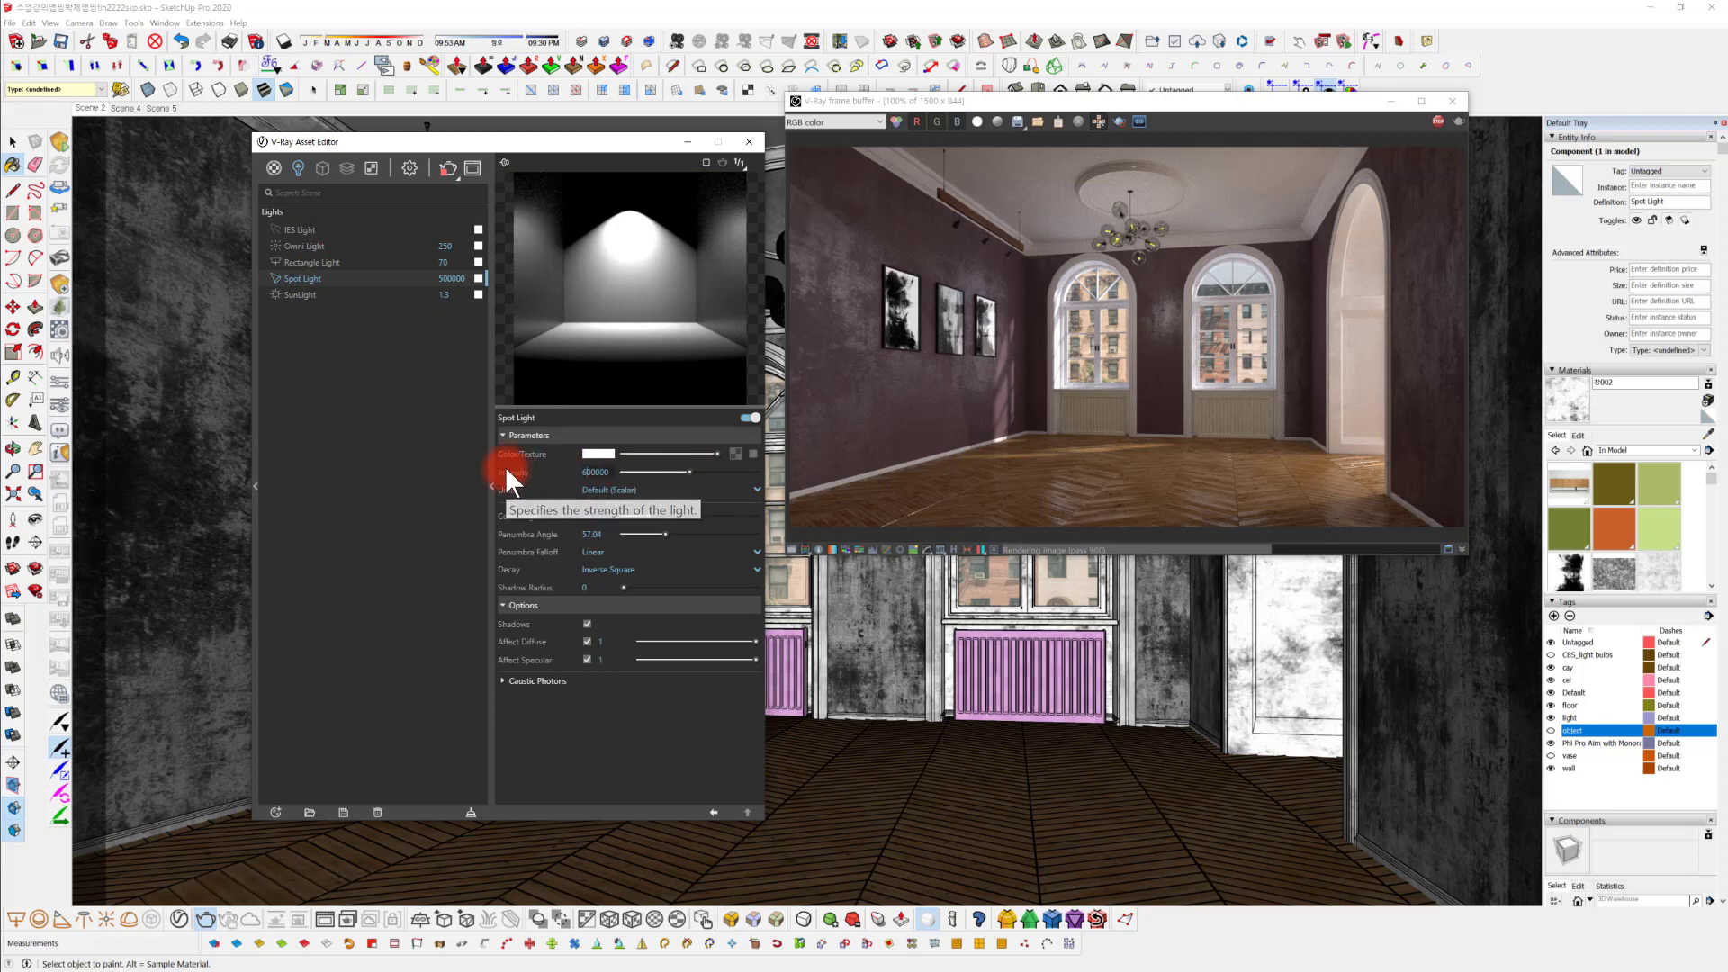
key("Return")
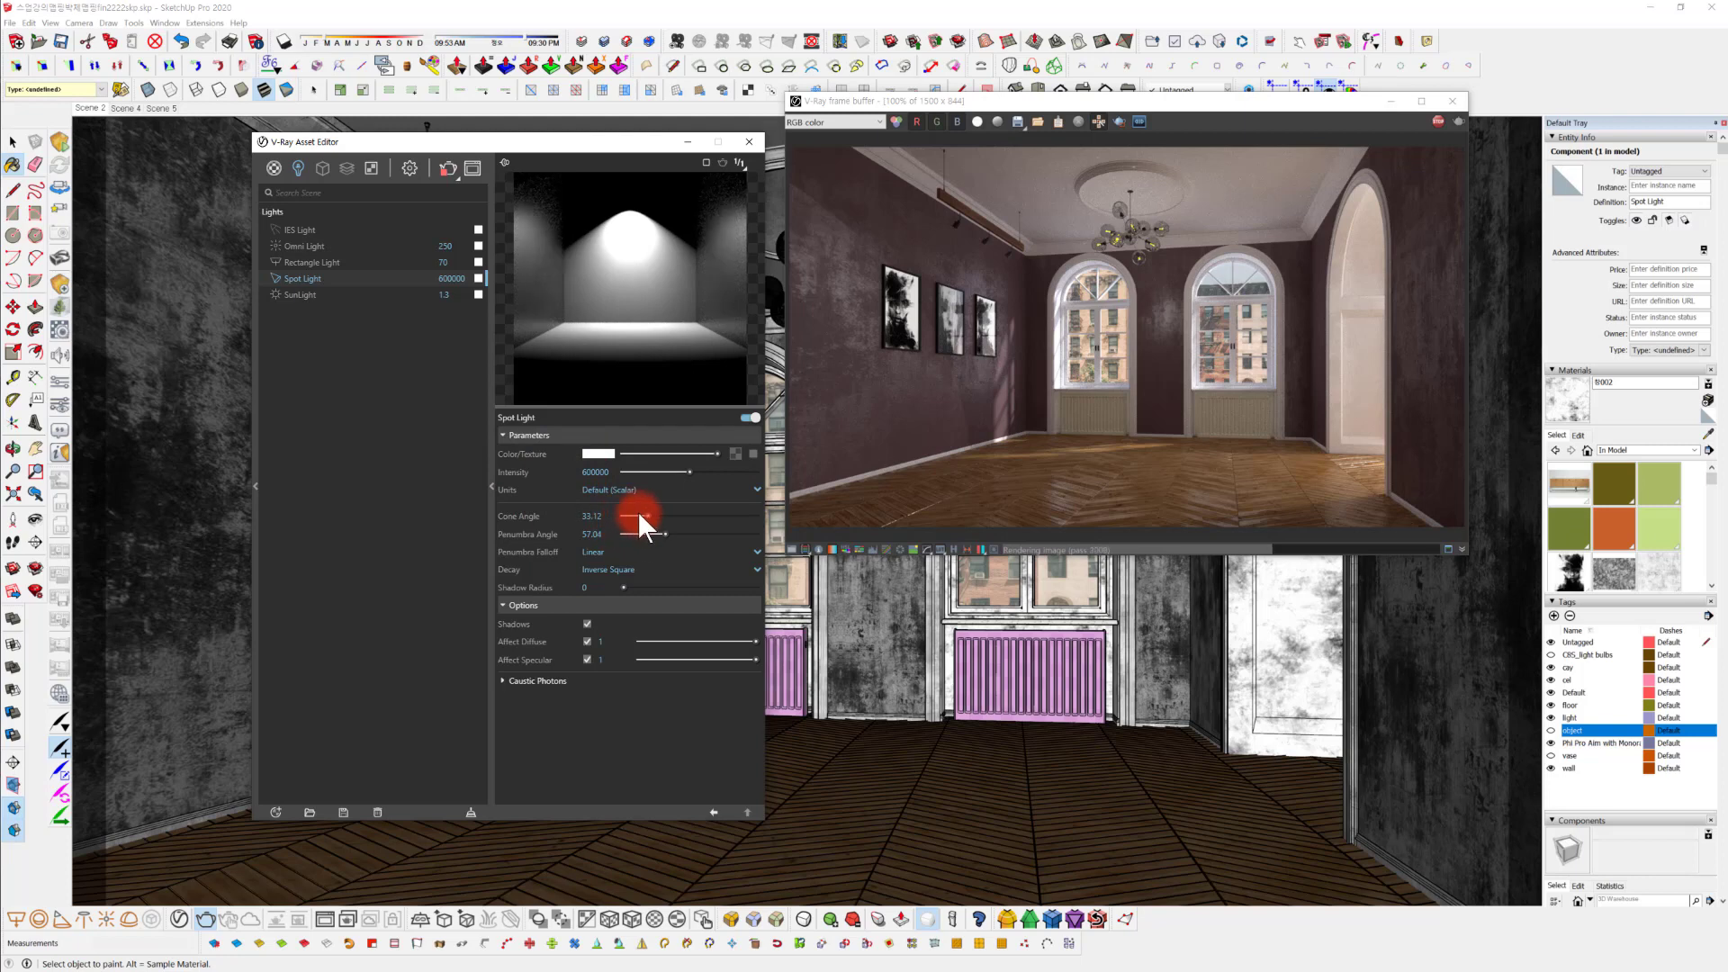
left_click_drag(646, 516, 655, 536)
Set the Rectangle Light's intensity to 60 after trying 65, and render the room again.
left_click(306, 261)
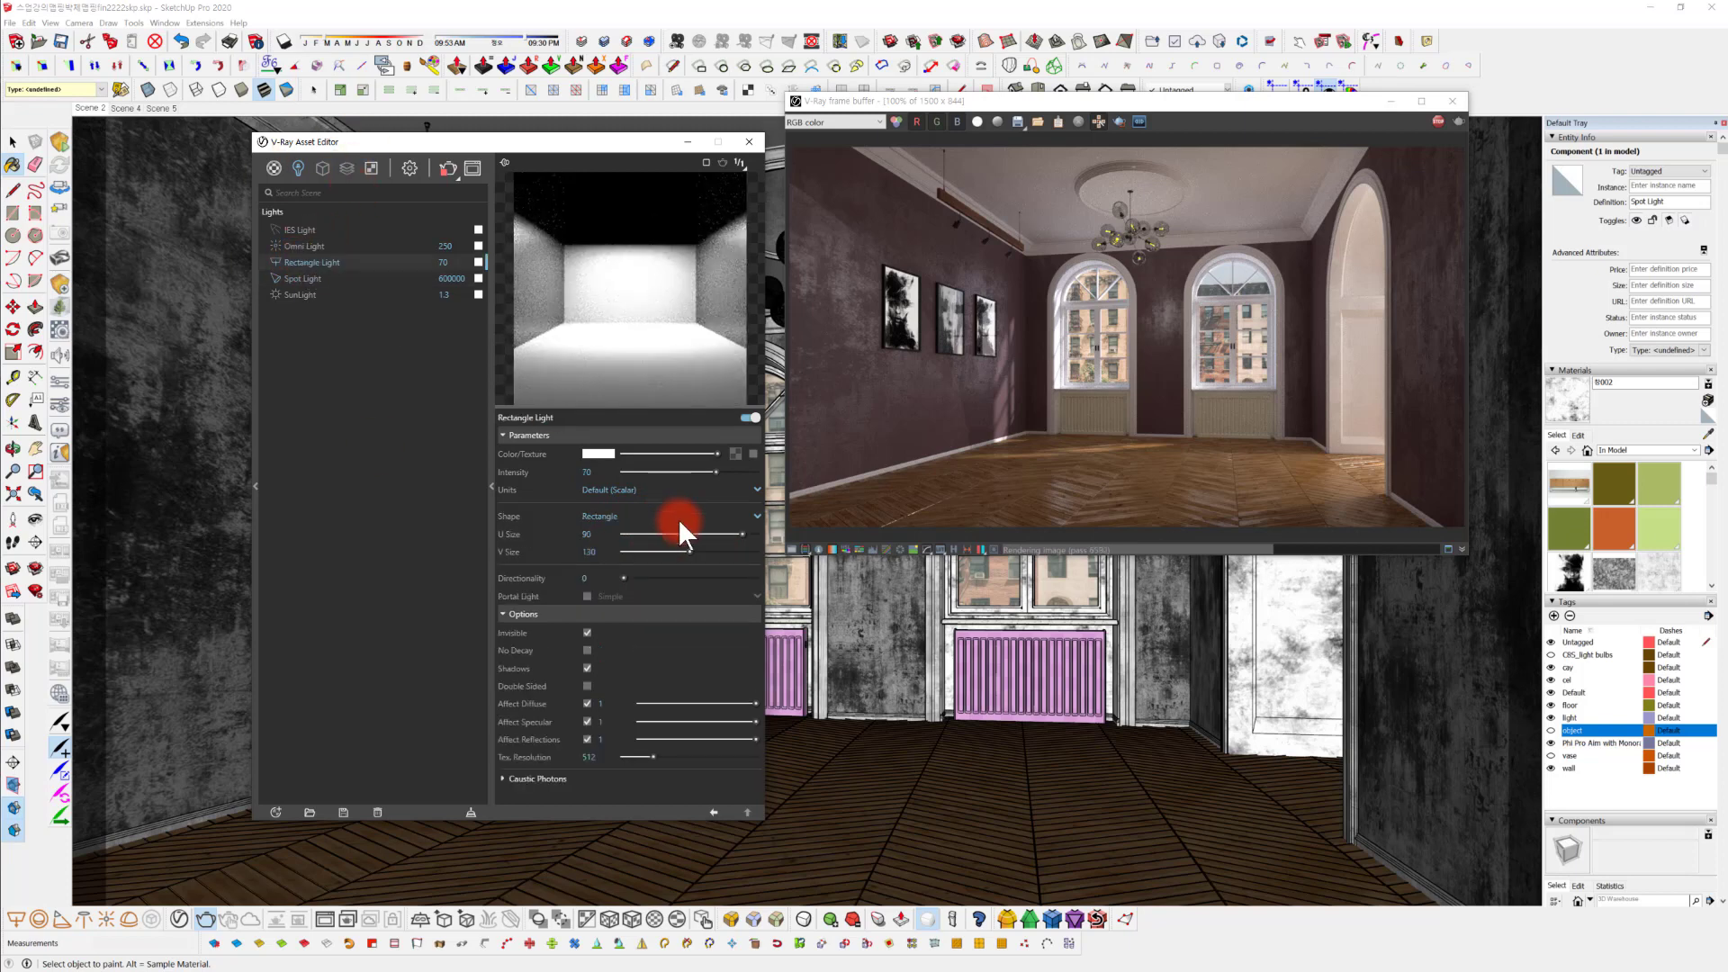
left_click(597, 469)
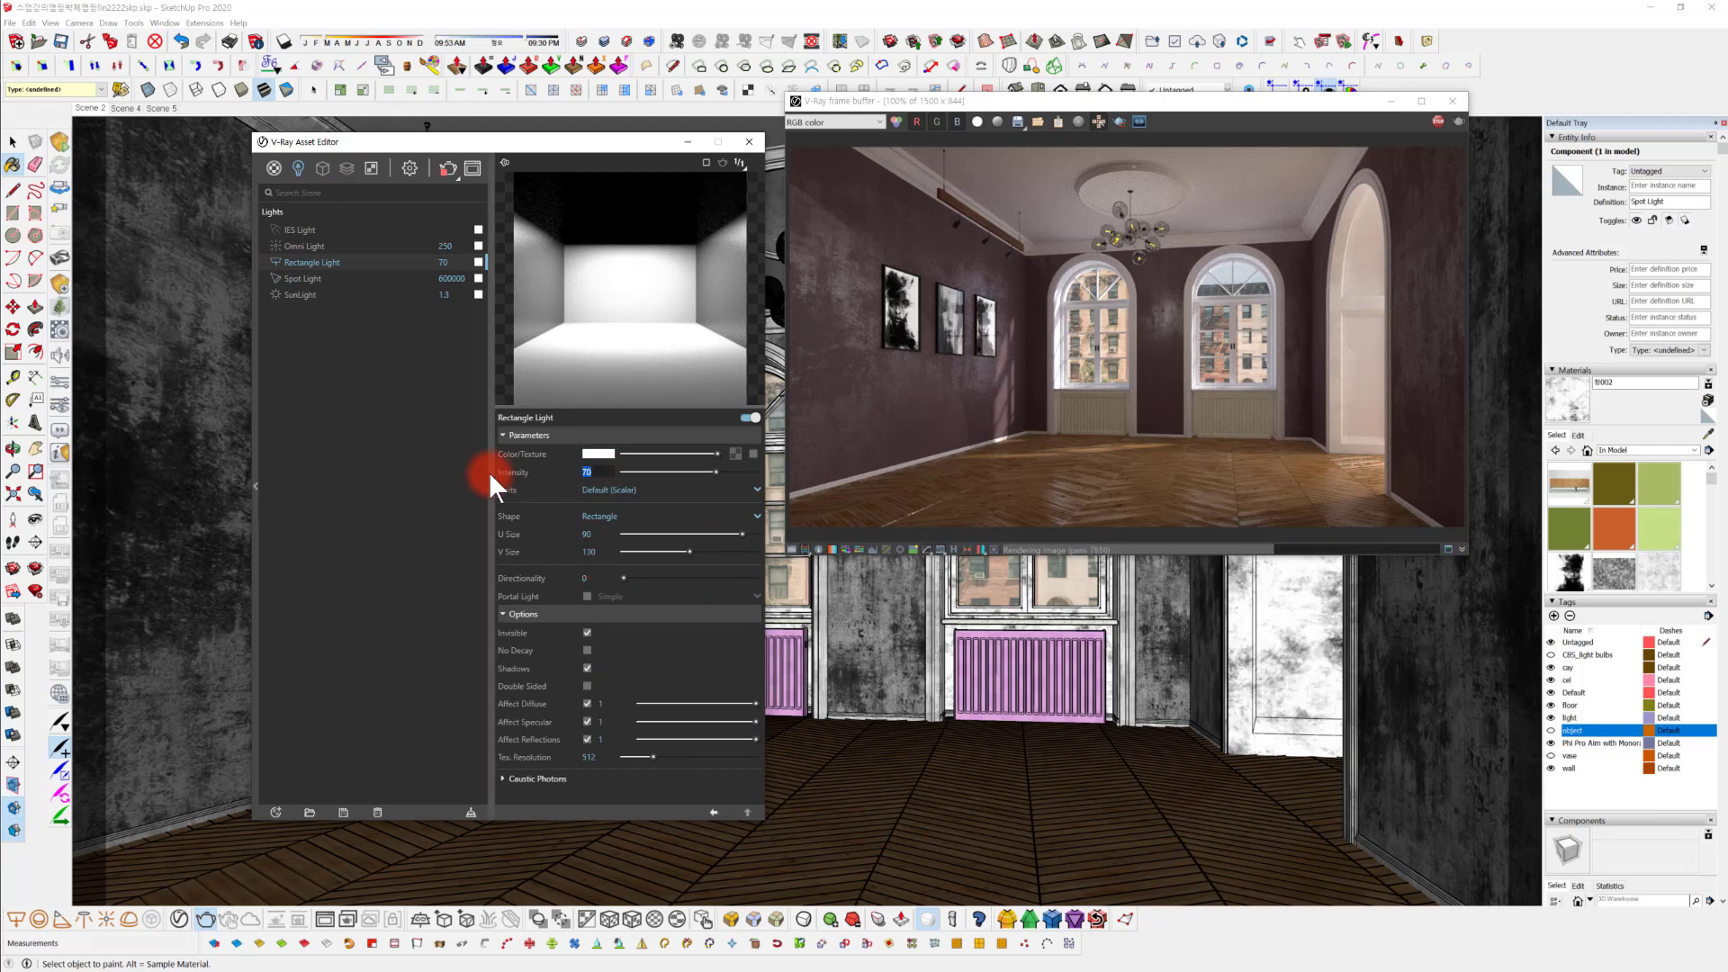
type("65")
key("Return")
left_click(597, 470)
type("6")
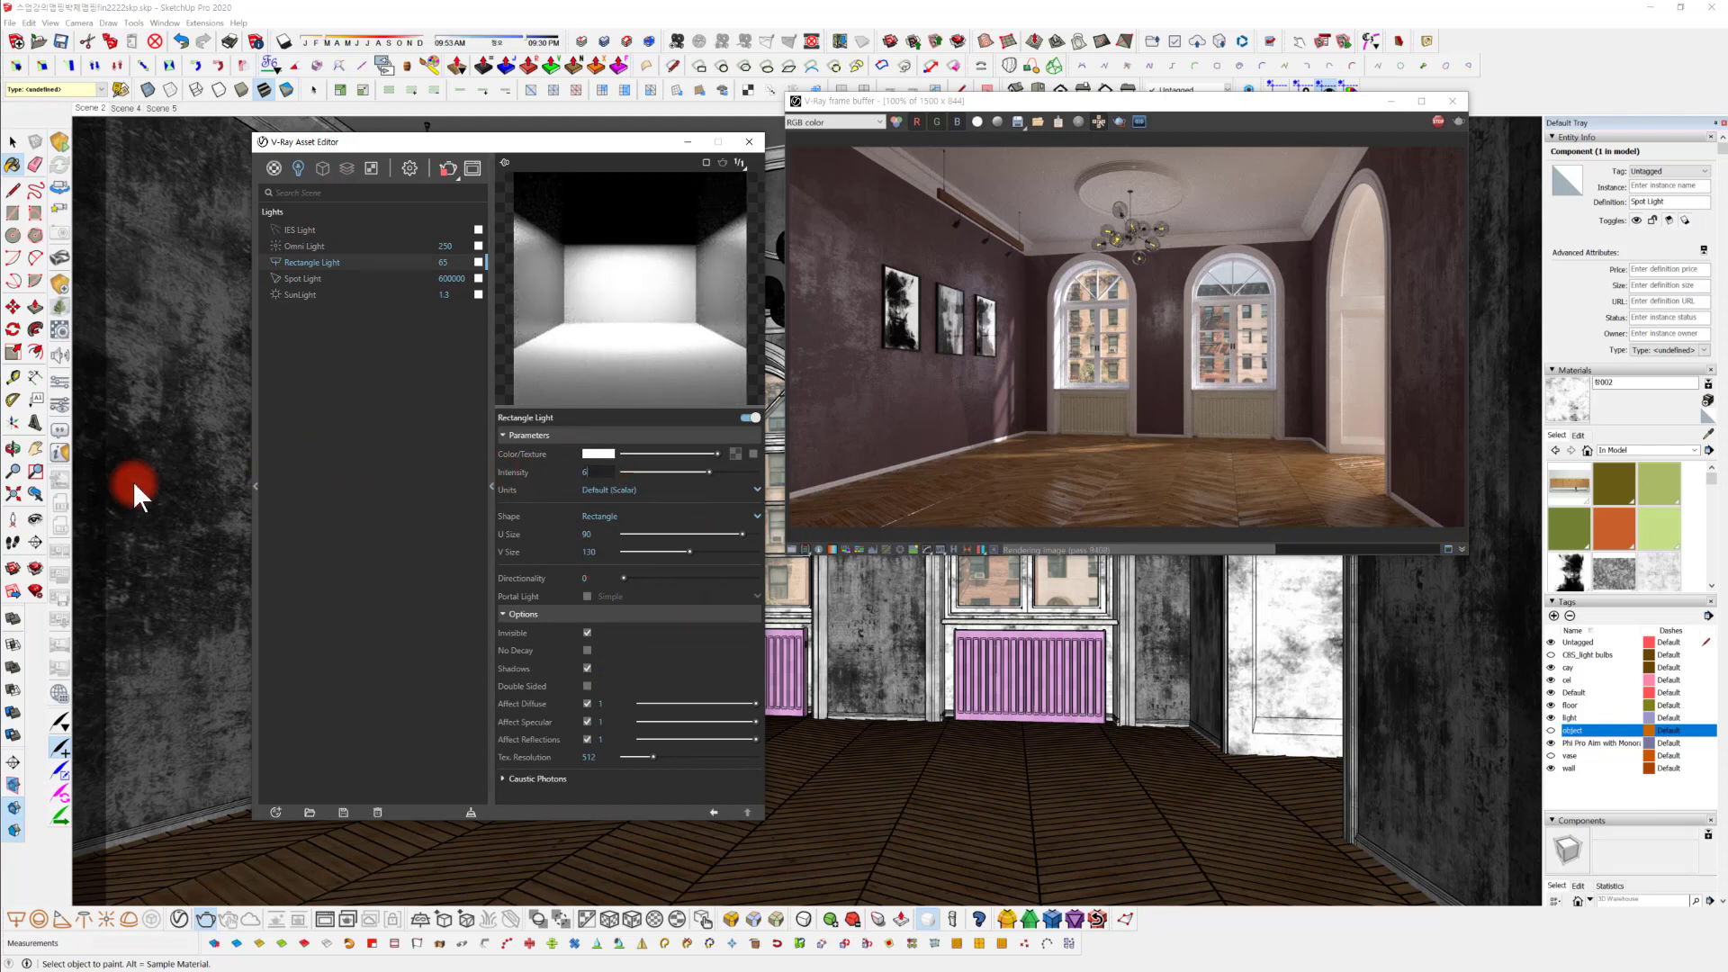
key("Return")
left_click(1436, 120)
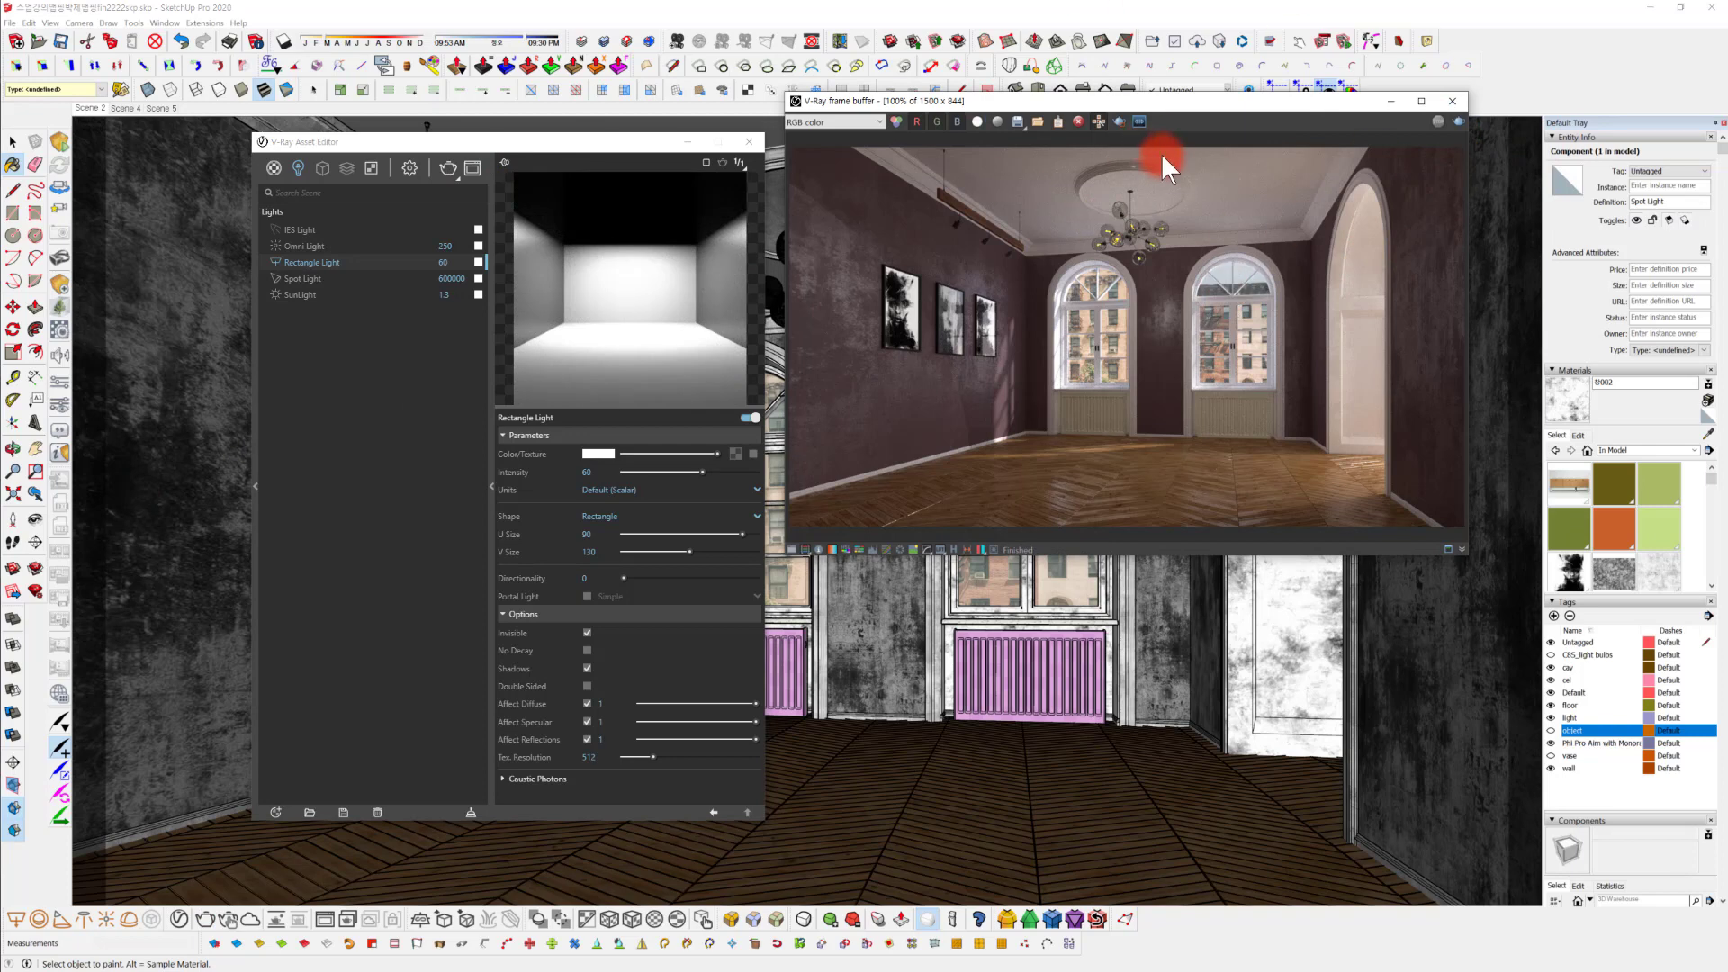
left_click(1458, 120)
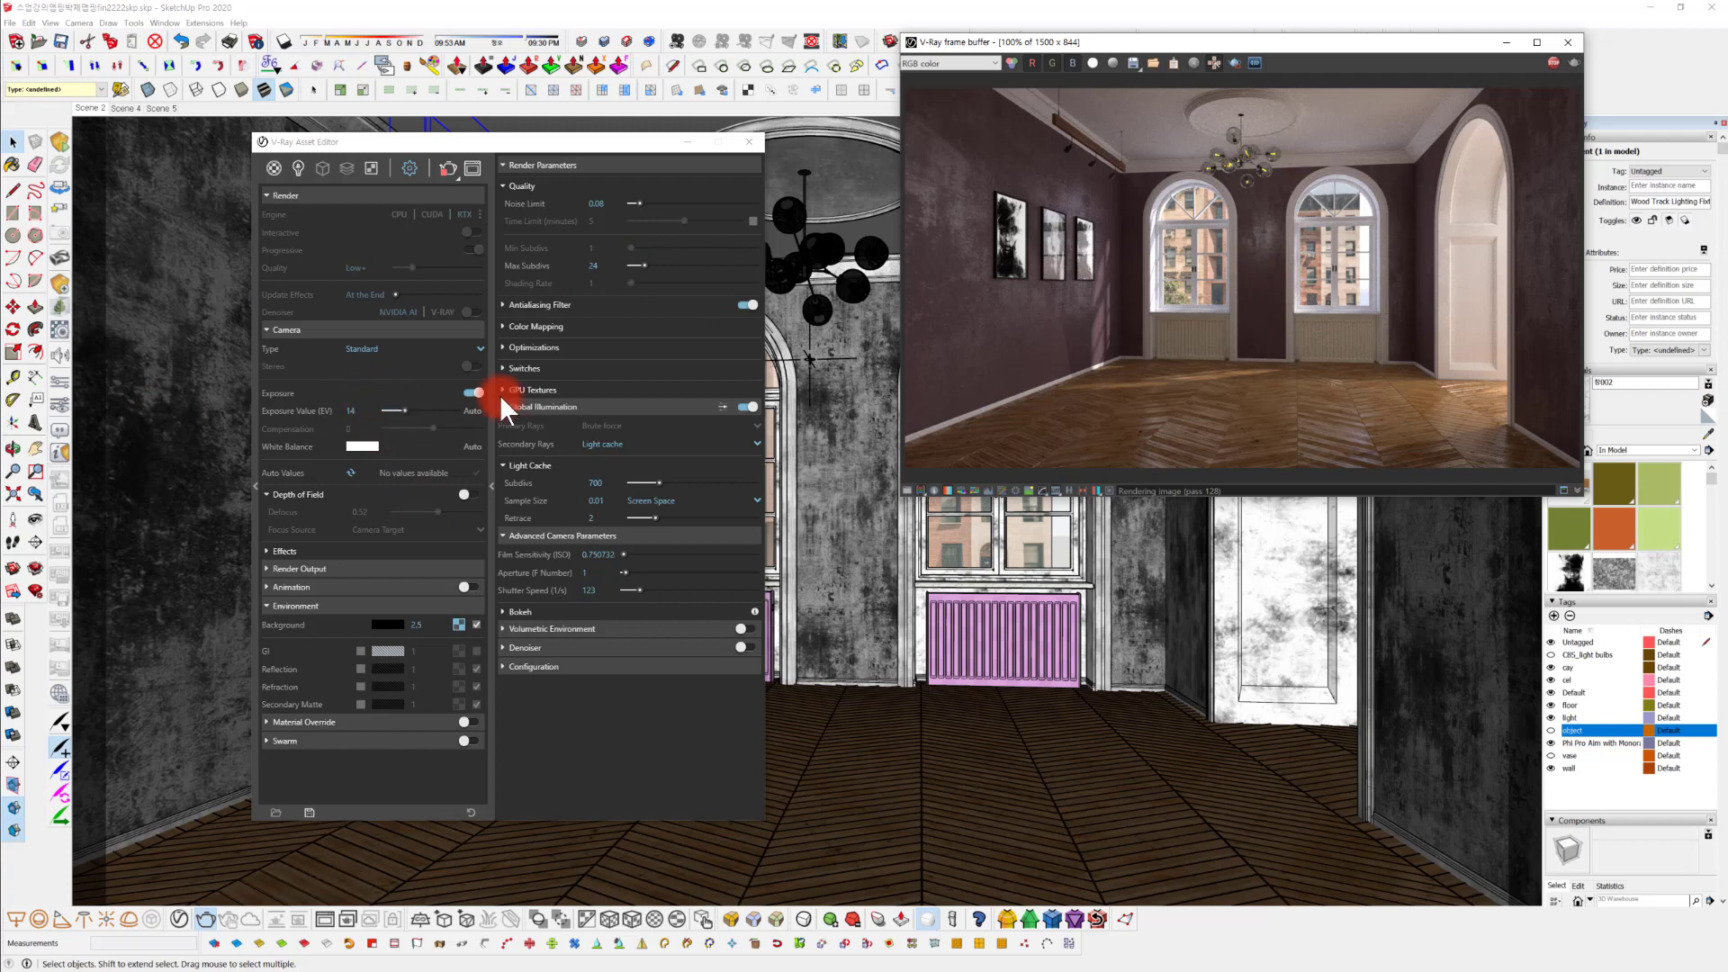
Check the camera exposure and Spot Light settings, and stop the render and minimize the Asset Editor.
left_click(442, 411)
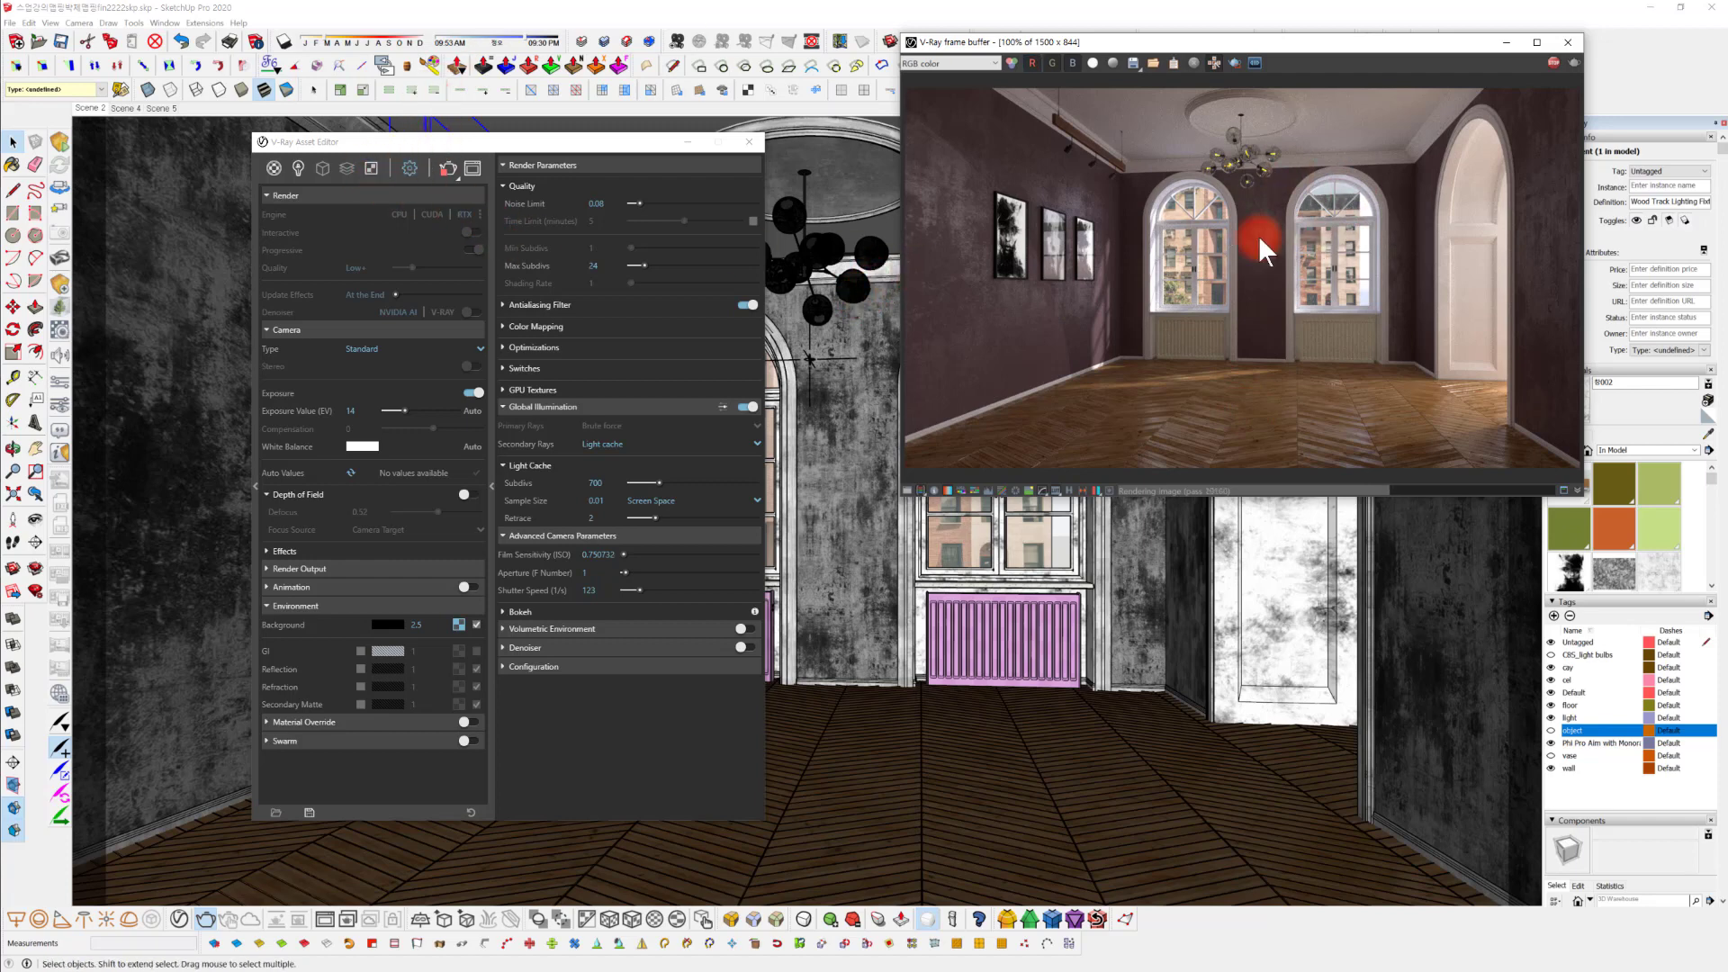
left_click(298, 167)
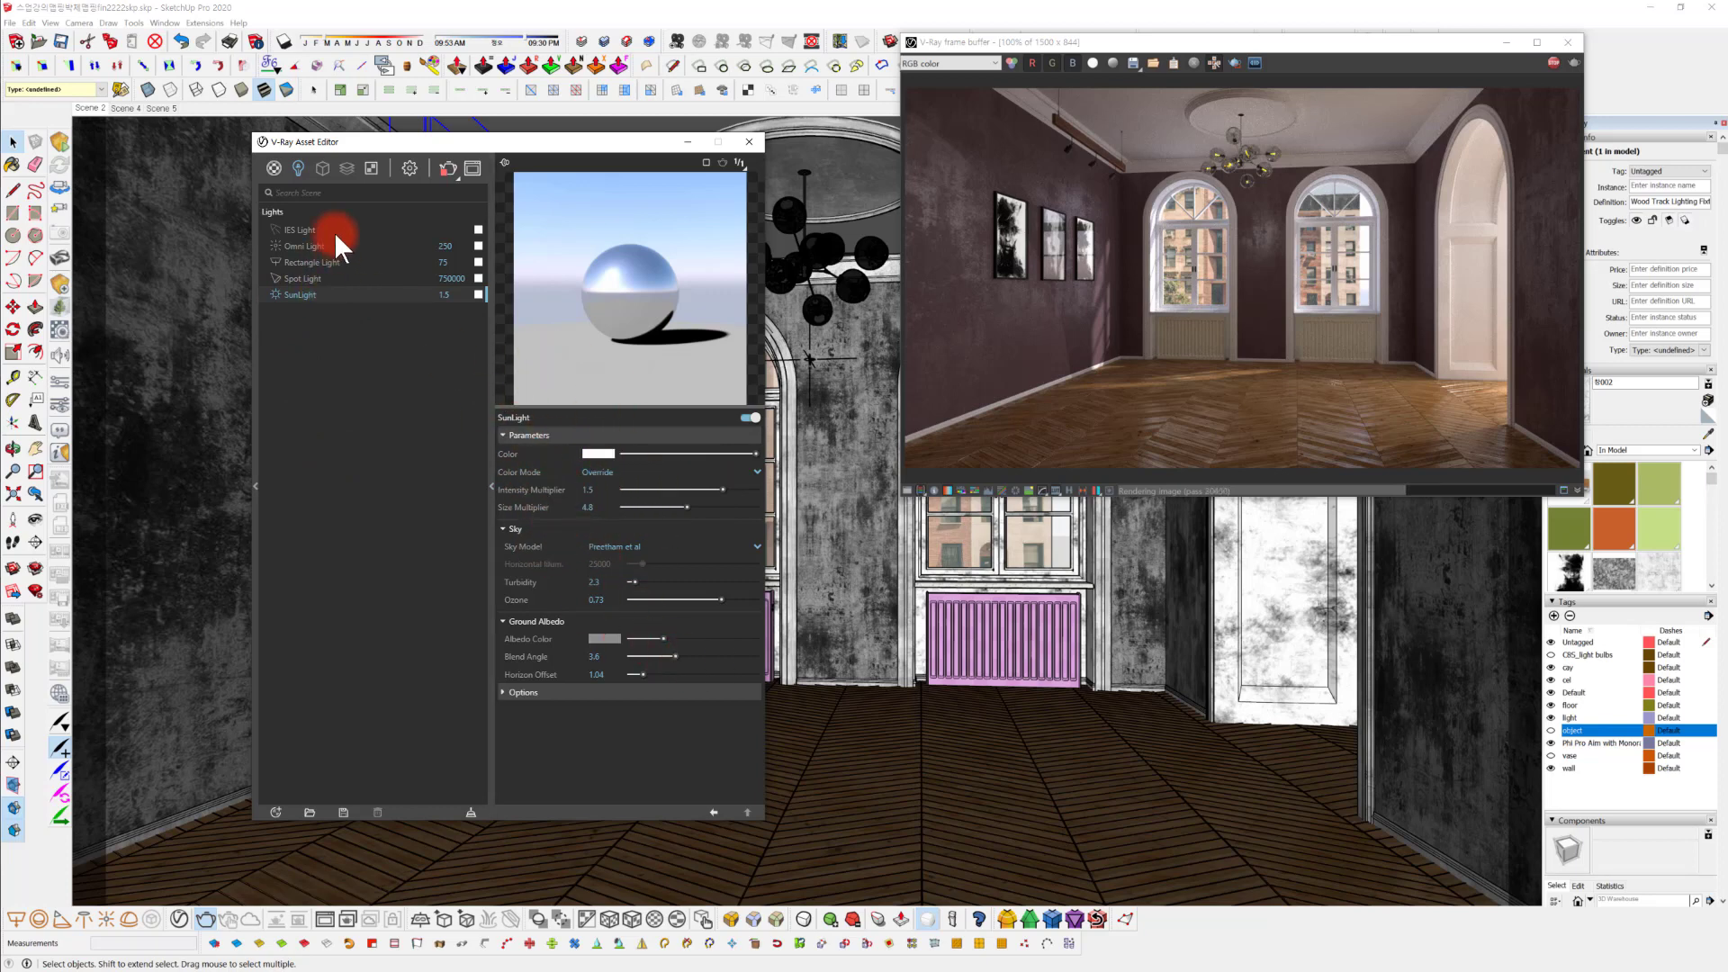
left_click(324, 277)
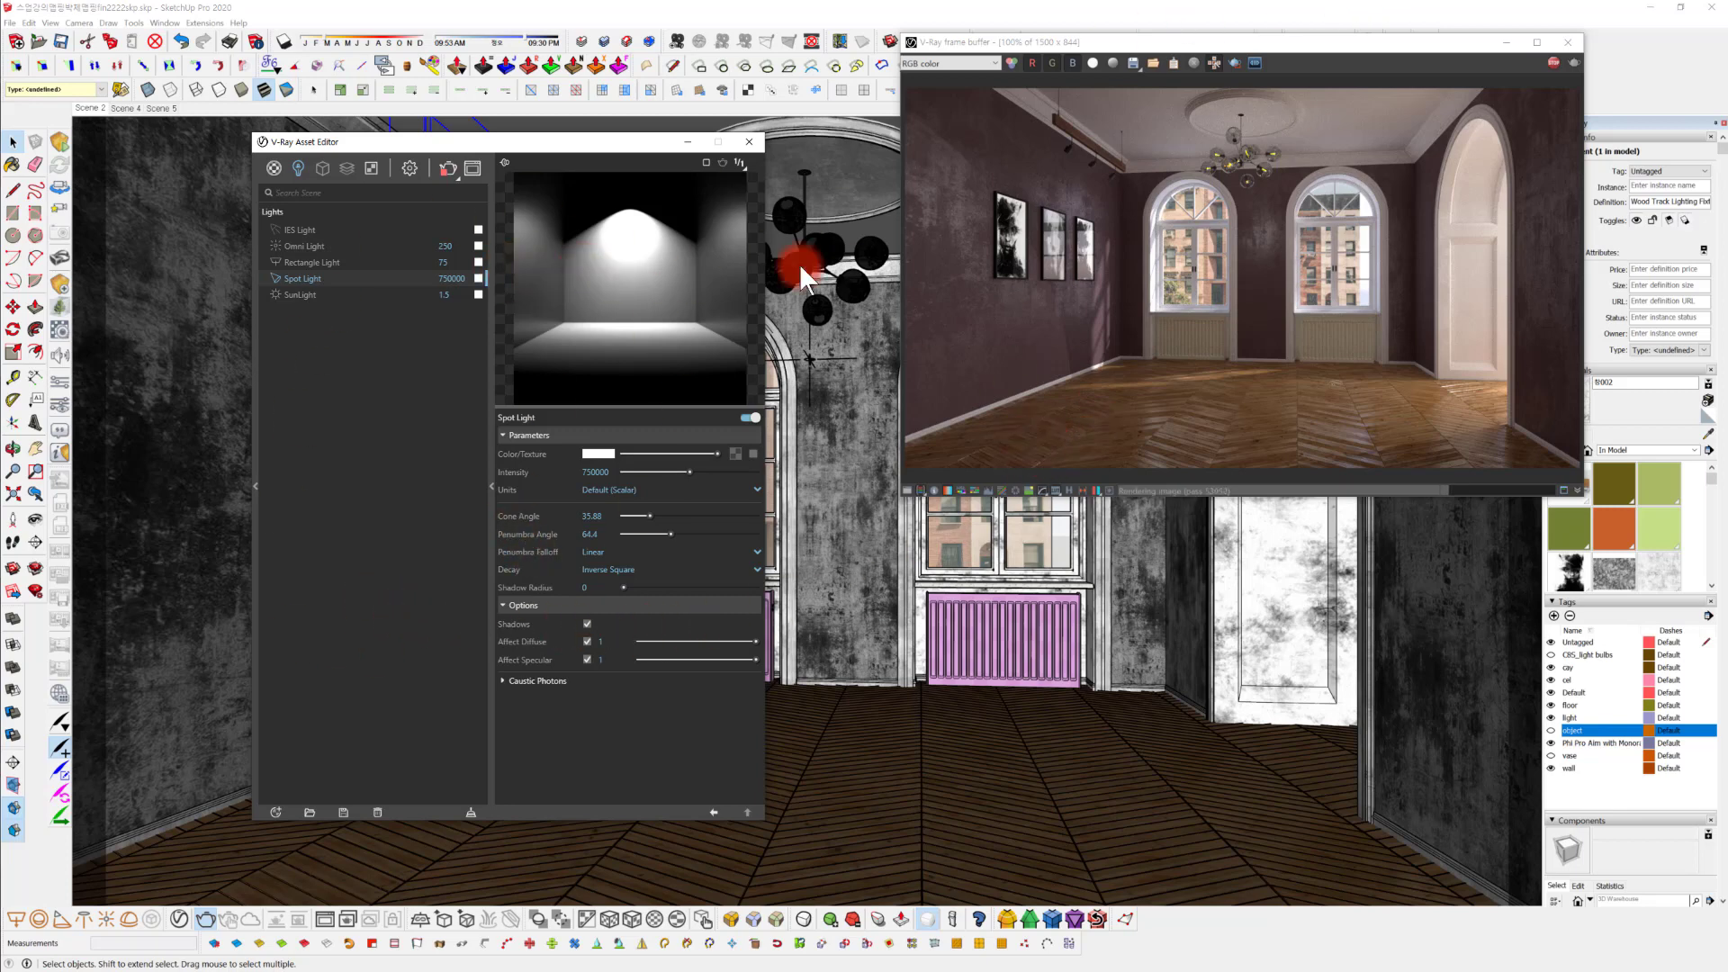
left_click(1551, 59)
left_click(686, 141)
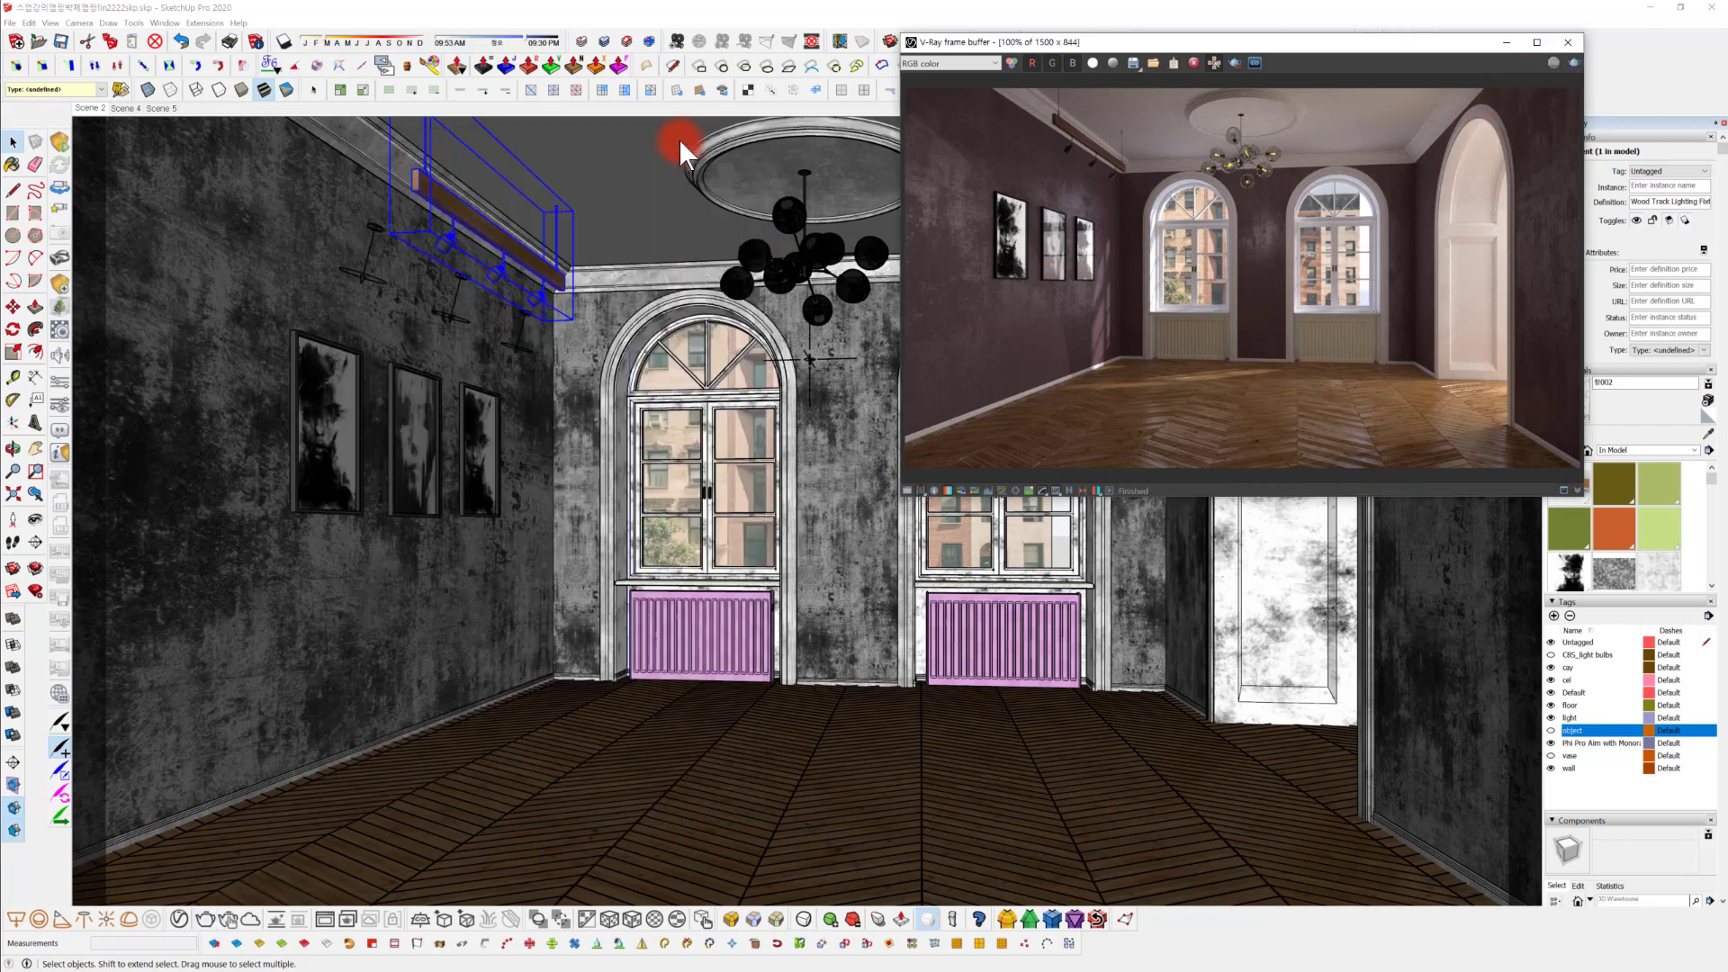
Minimize the render window and show the CBS_light bulbs and object tags in the Scene 2 view.
left_click(1523, 165)
left_click(1045, 171)
left_click(1505, 42)
mouse_move(856, 508)
middle_mouse_down()
mouse_move(880, 510)
mouse_move(826, 522)
mouse_move(879, 513)
mouse_move(936, 535)
middle_mouse_up()
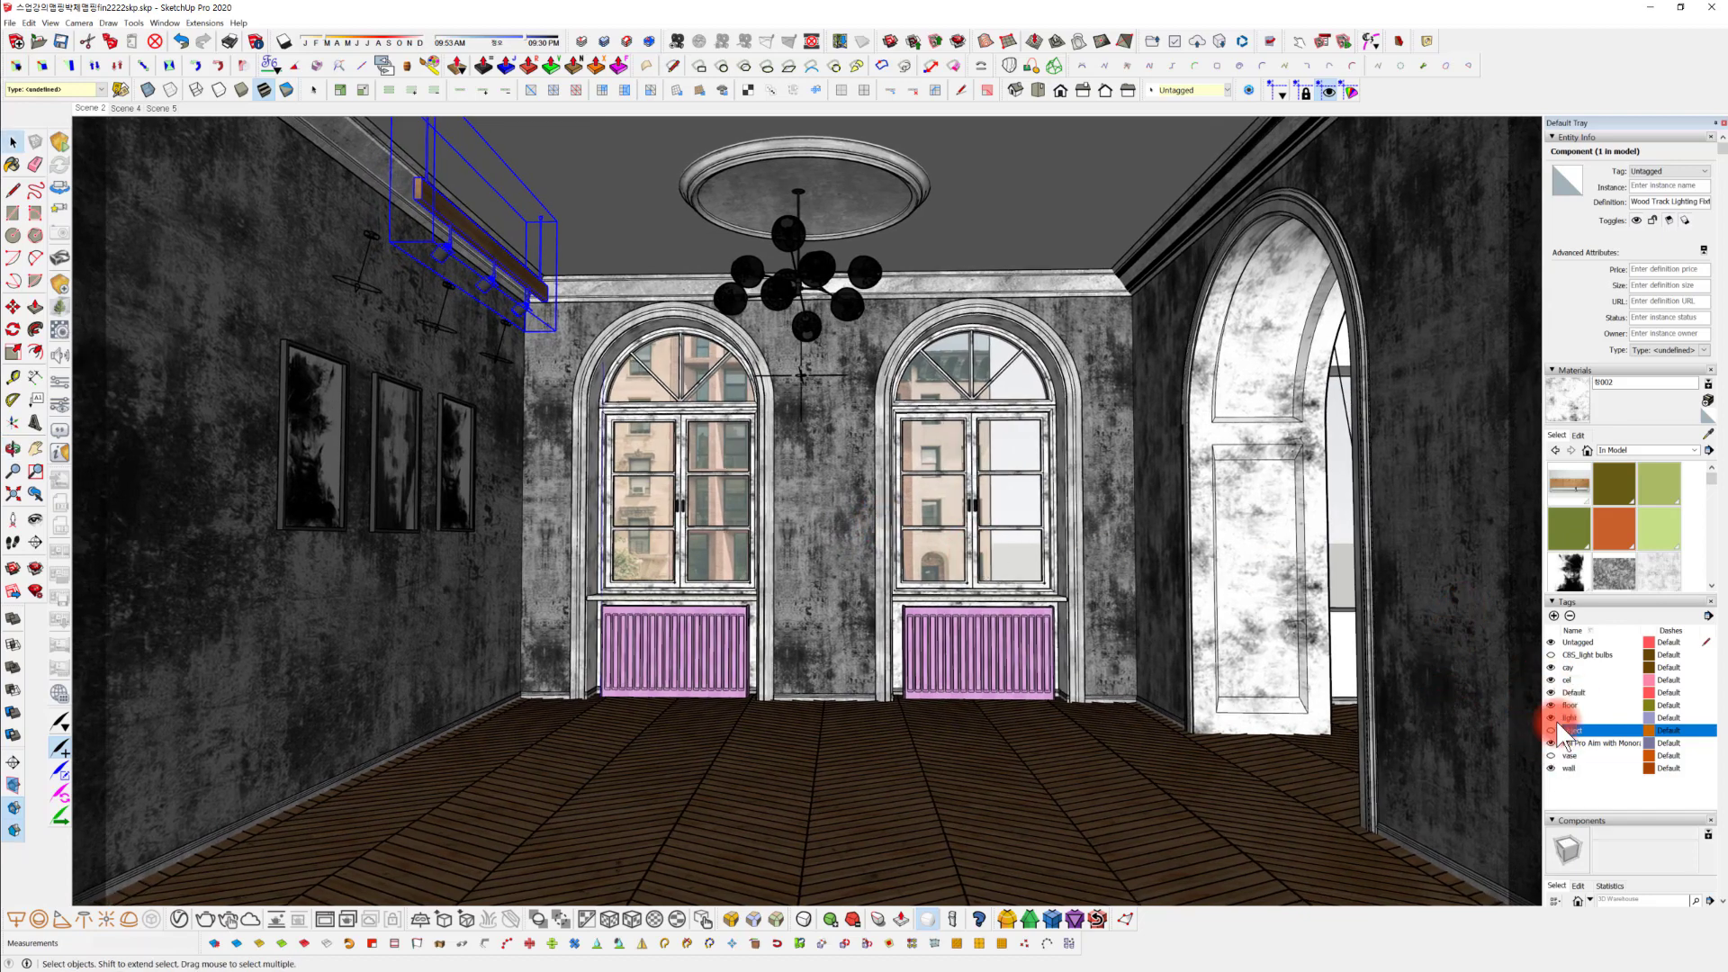
left_click(1550, 654)
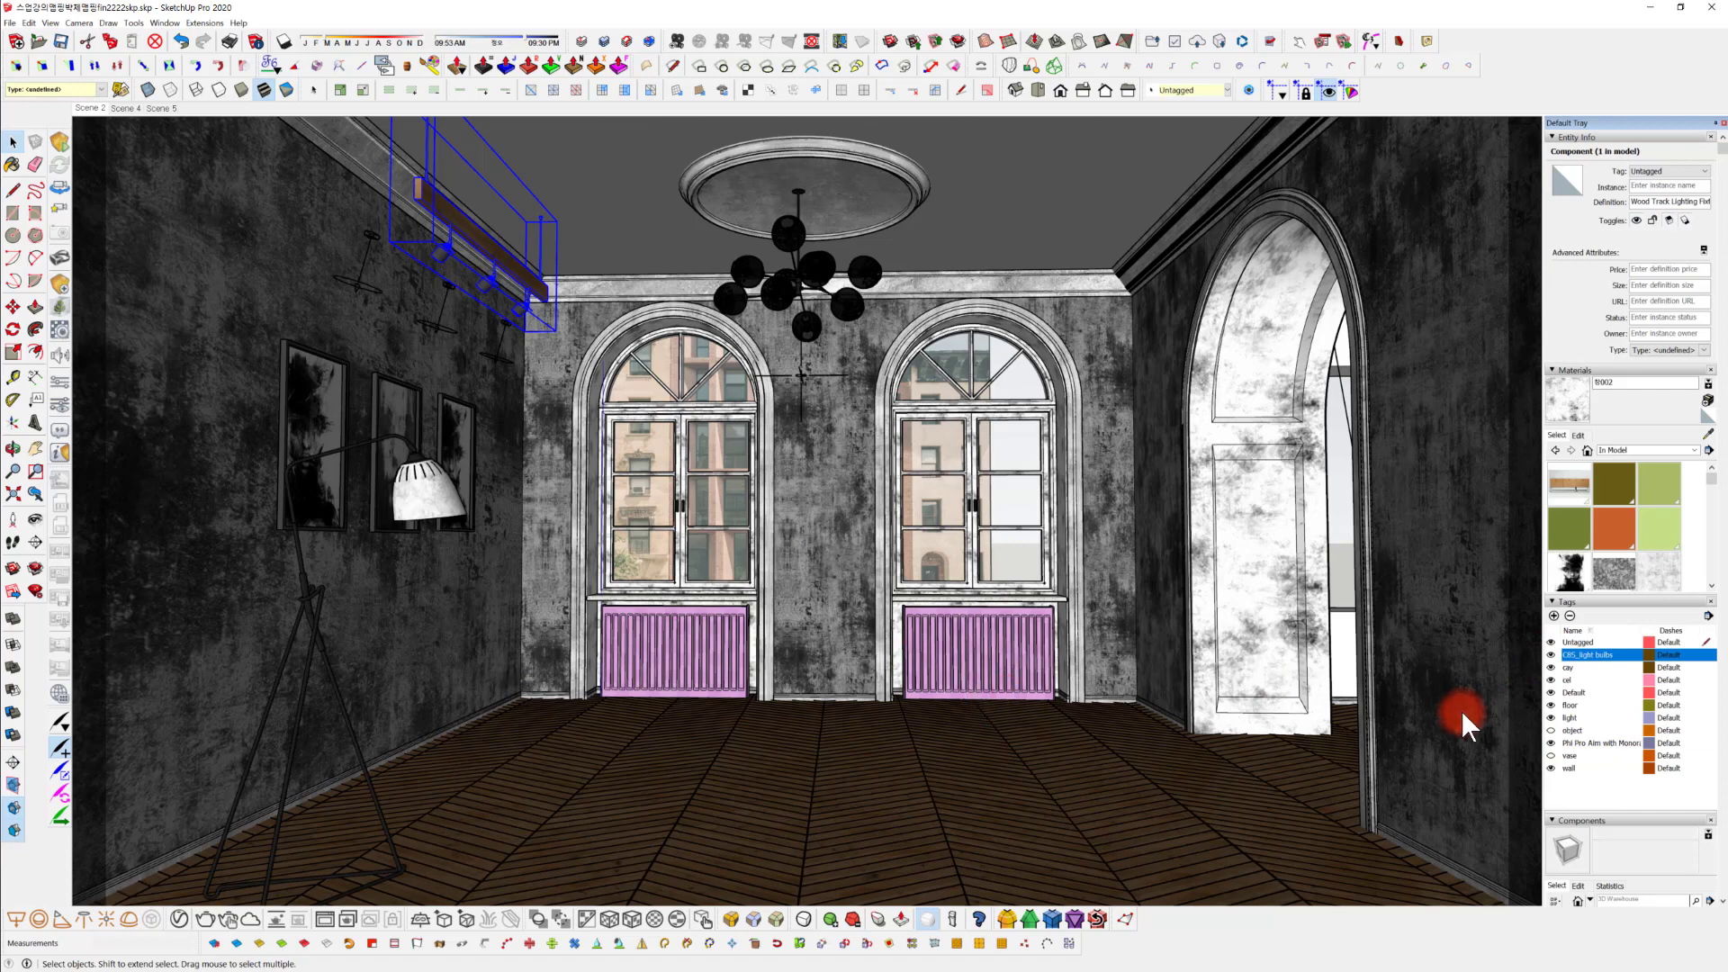
left_click(95, 107)
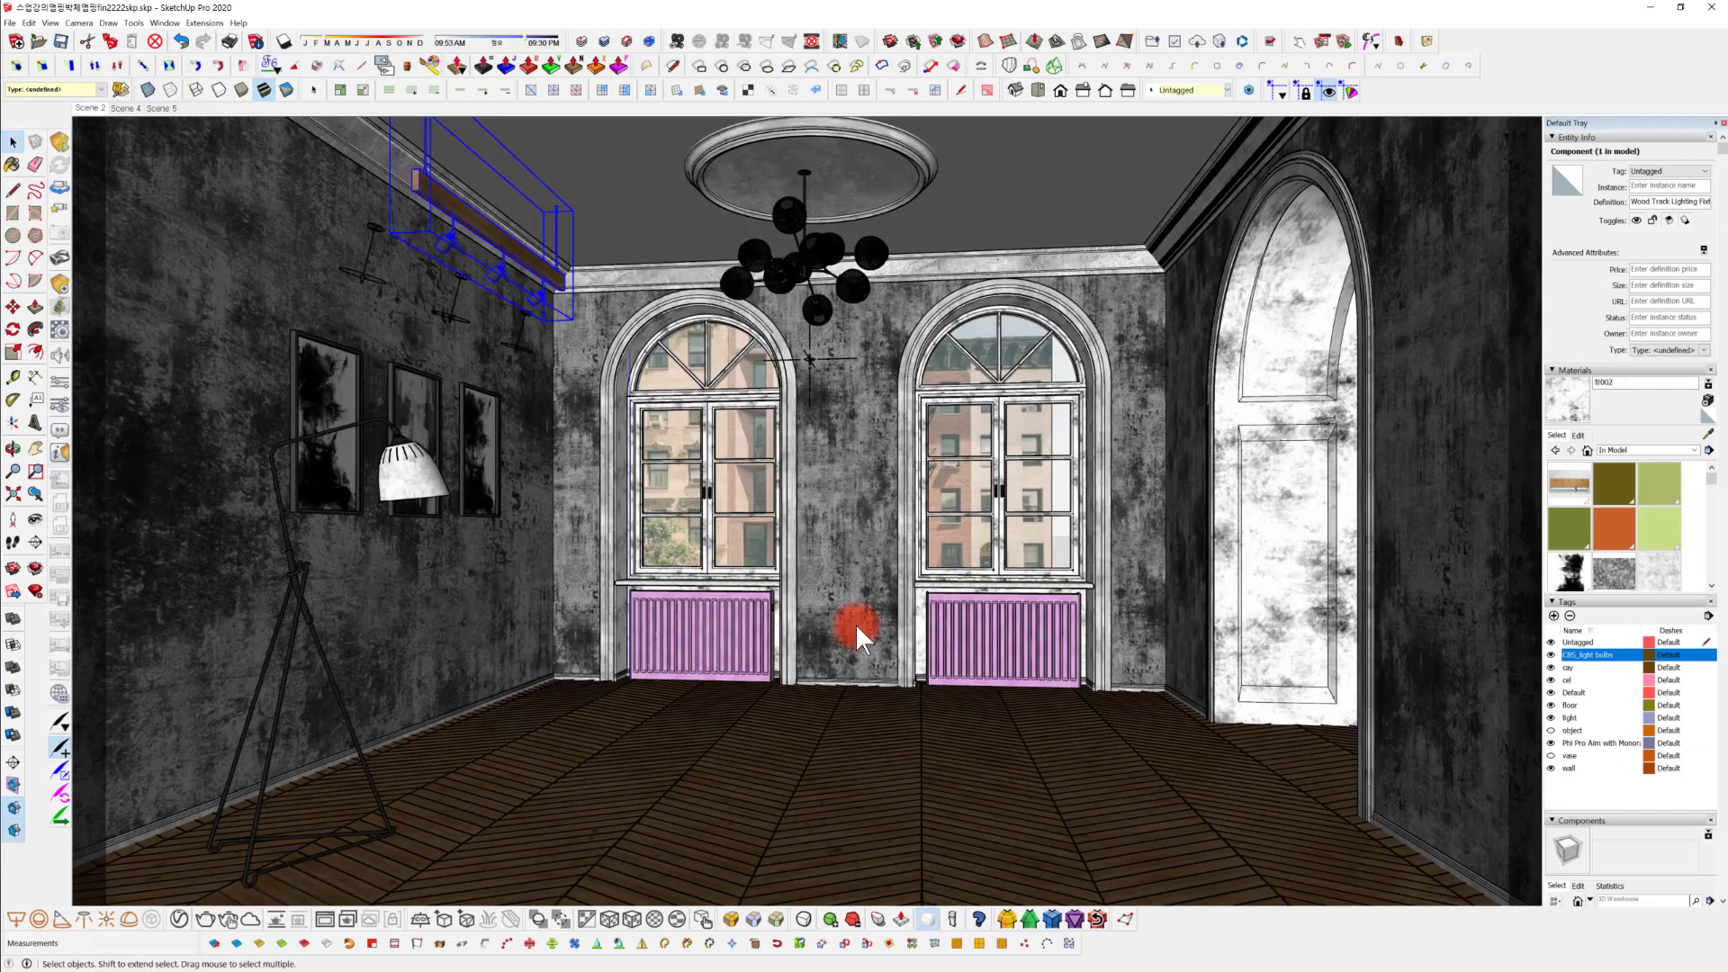
left_click(1551, 730)
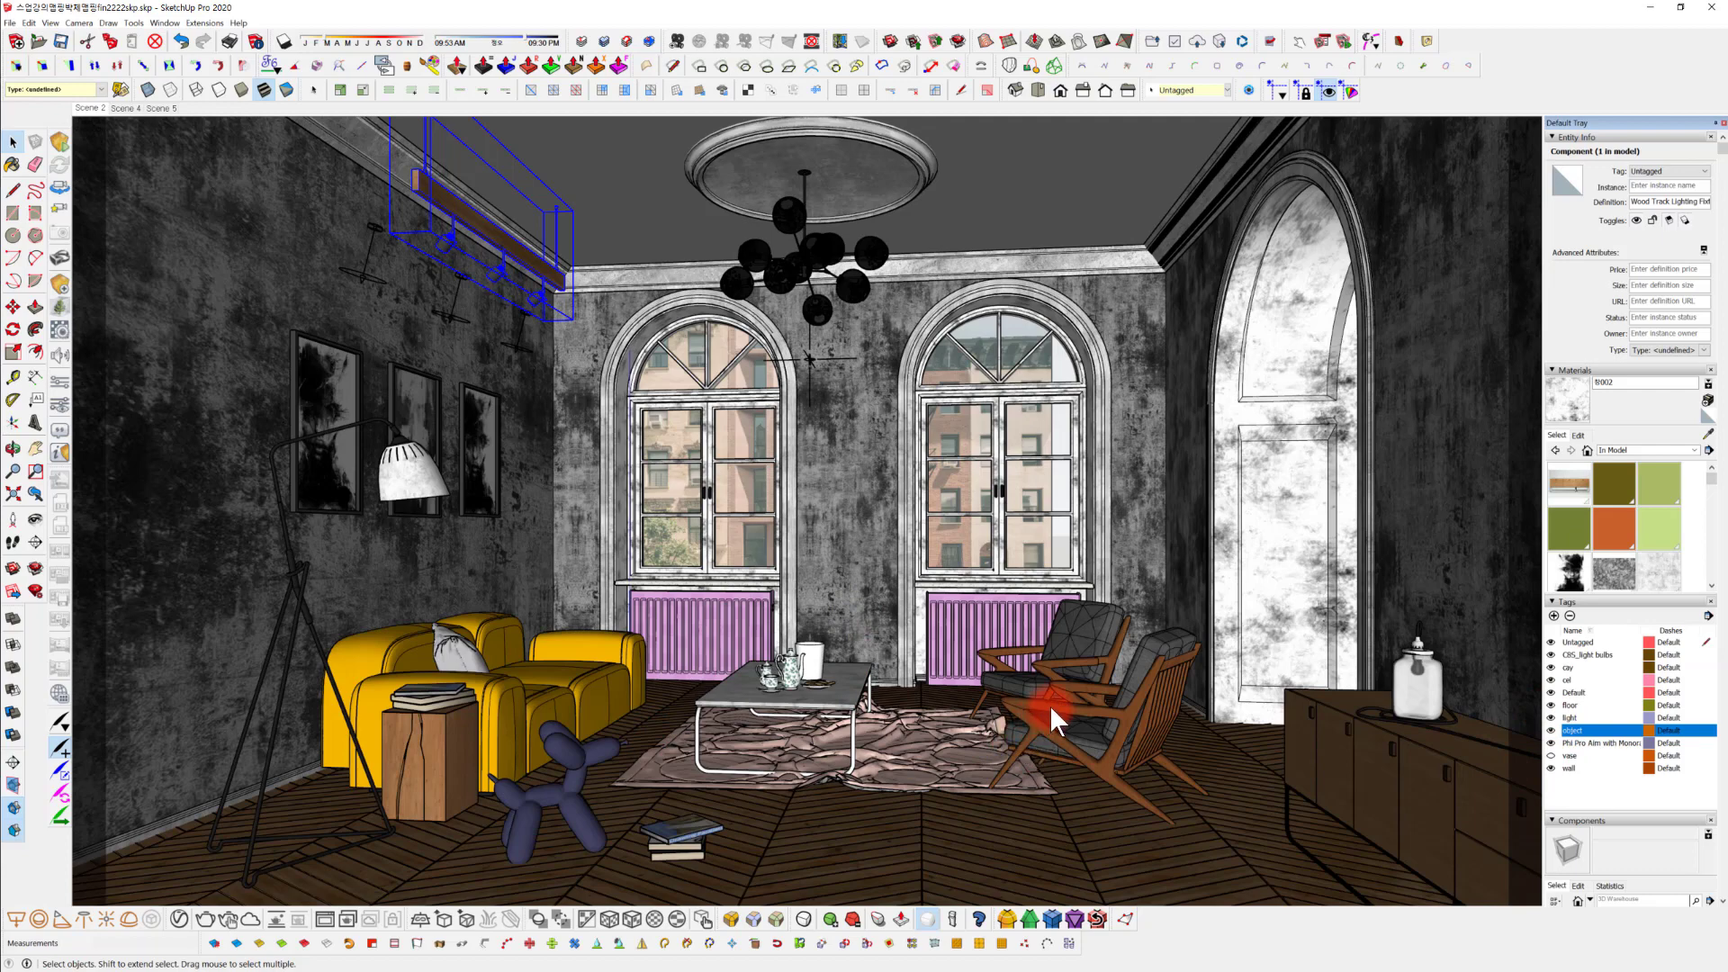
Set the camera's field of view to 72 degrees for the furnished room view.
middle_click_drag(1049, 704, 1067, 703)
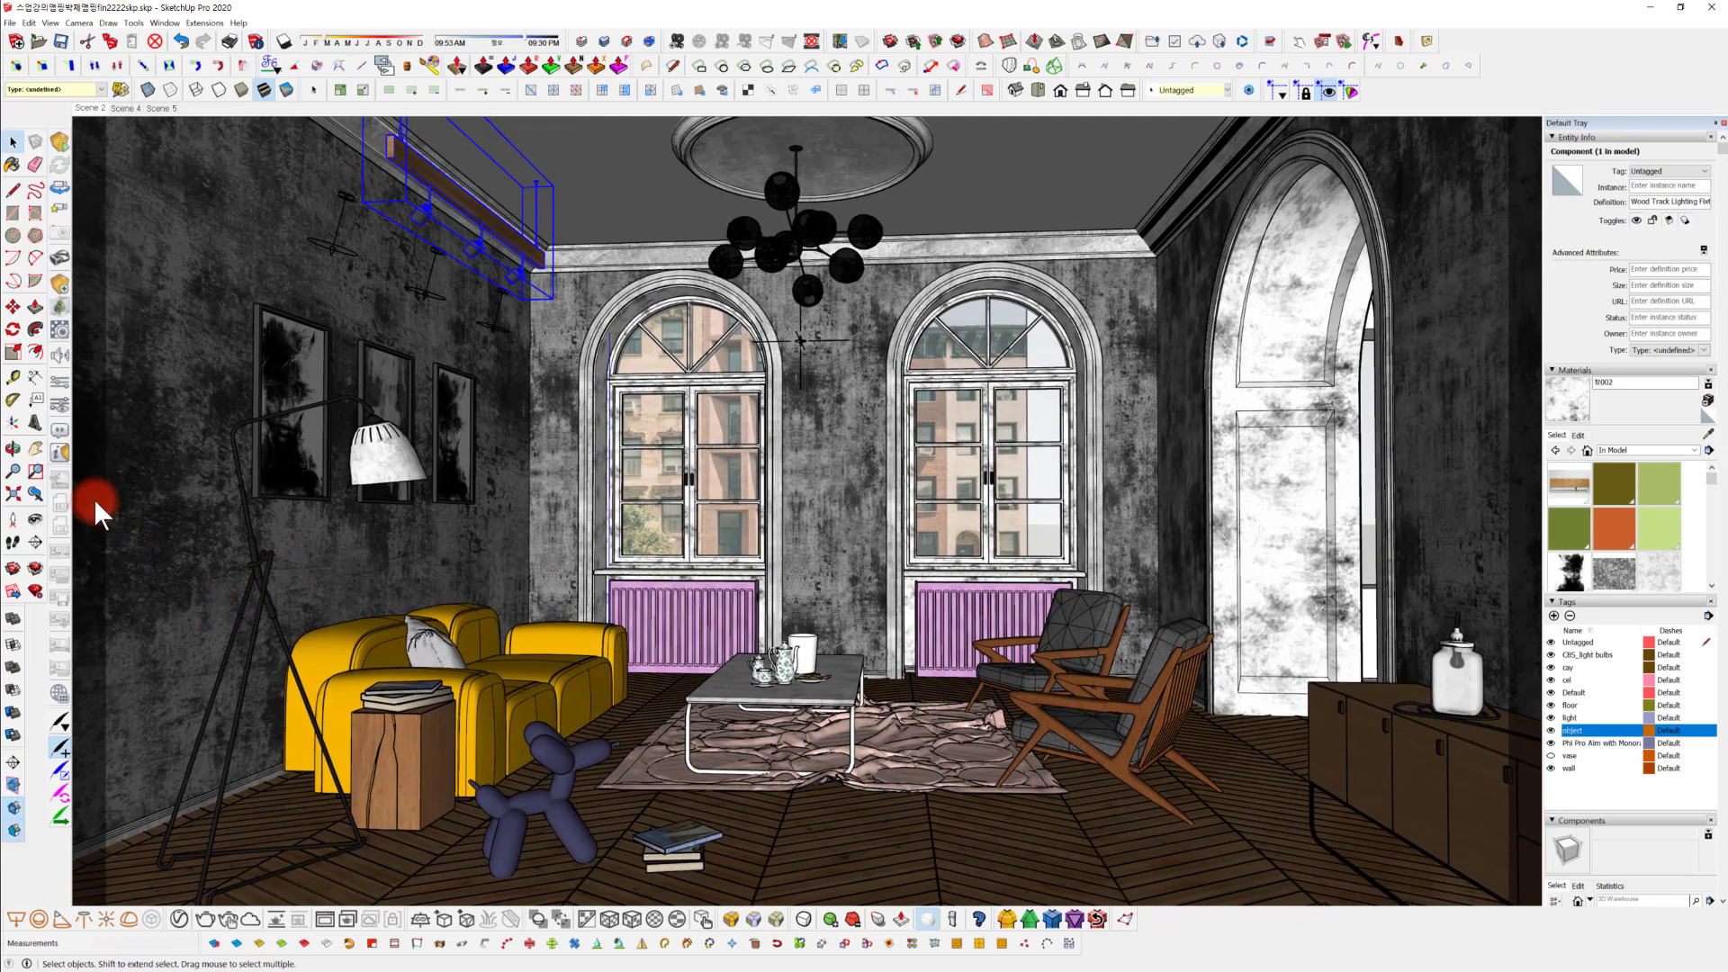
left_click(13, 471)
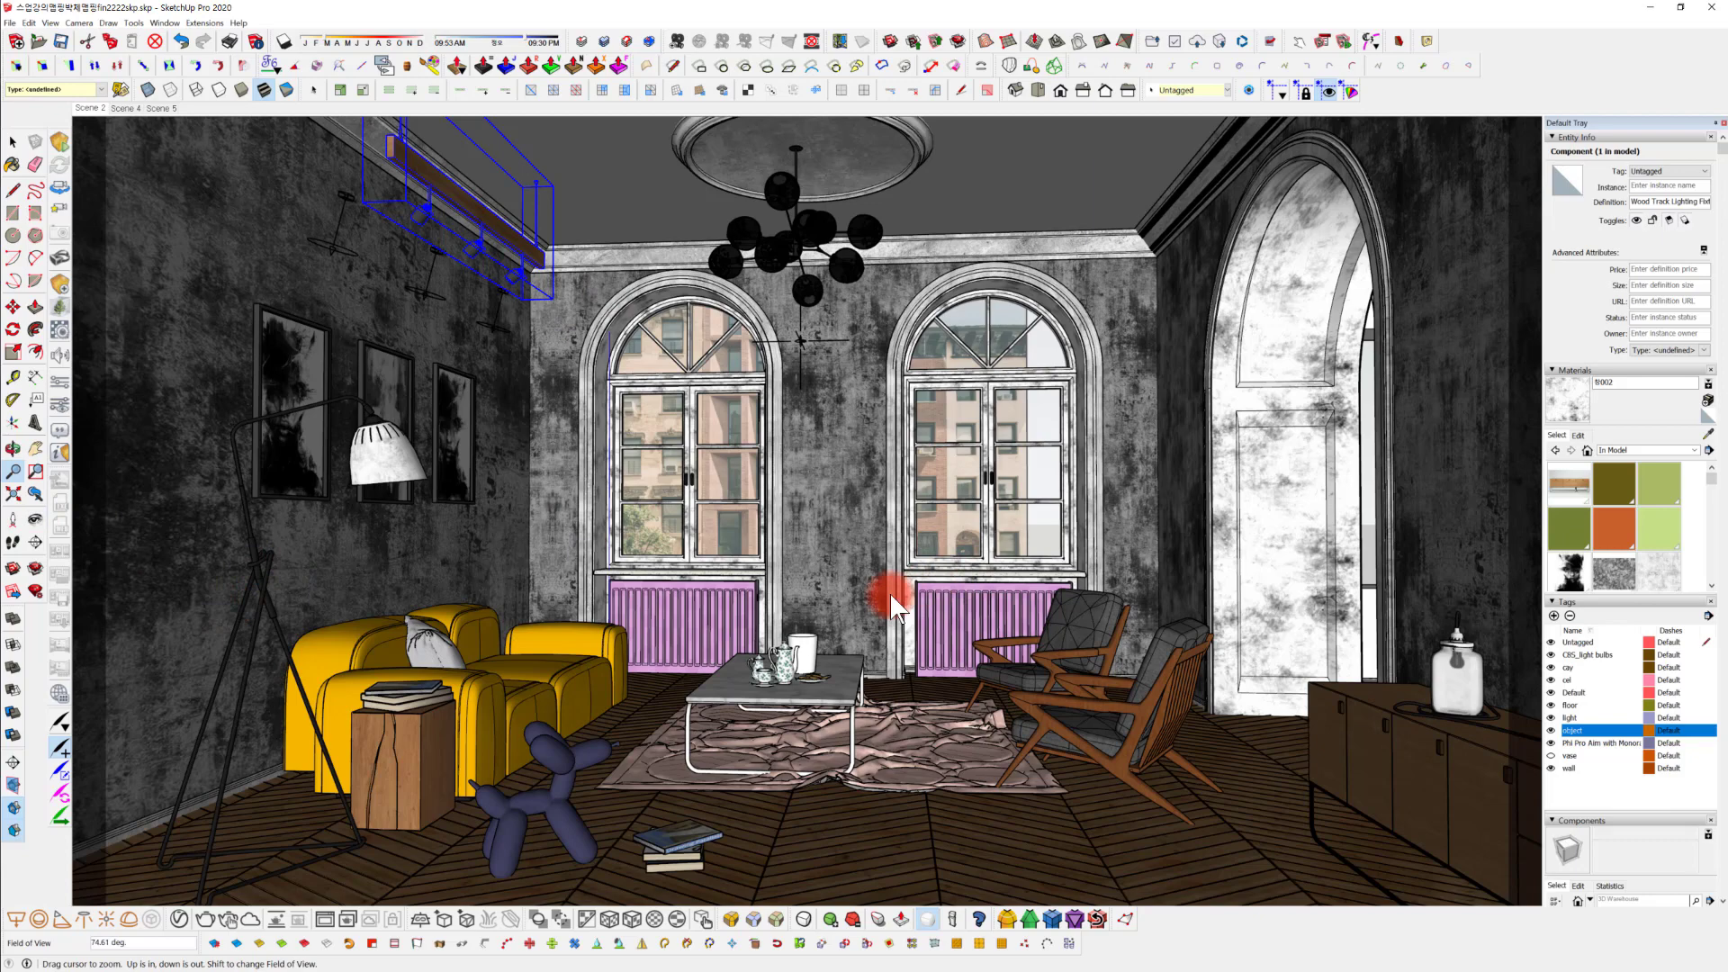
type("72")
key("Return")
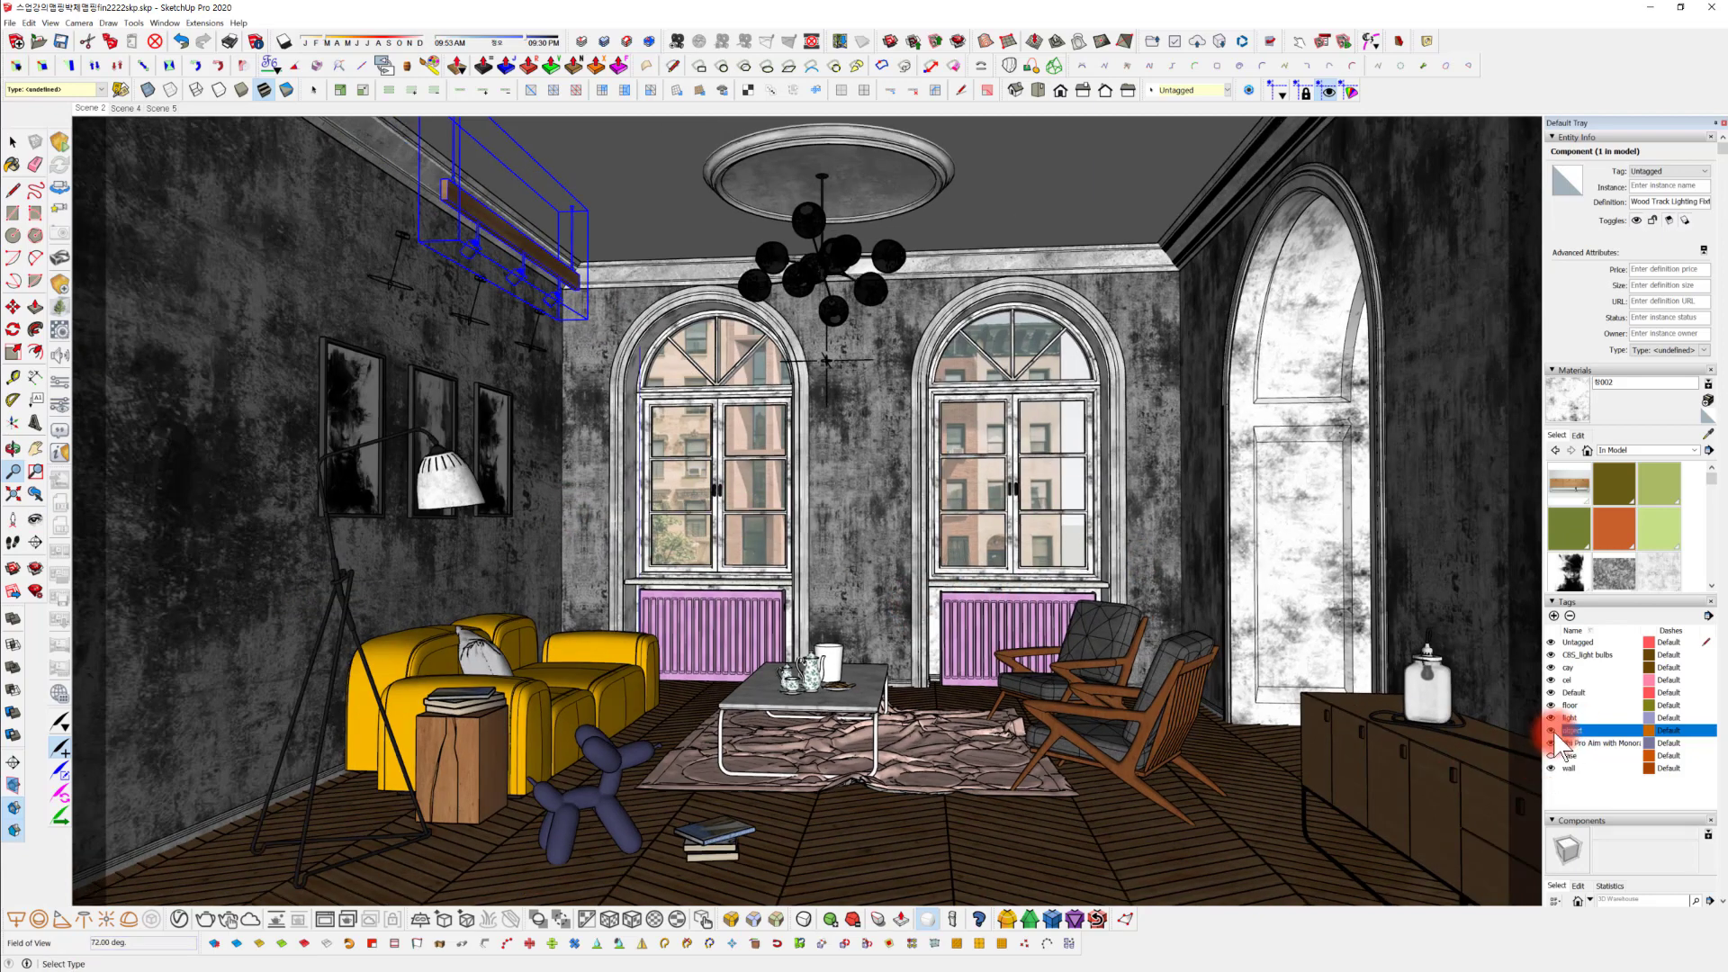
Turn off the object tag and hide the herringbone wood floor group around the floor lamp.
left_click(1550, 730)
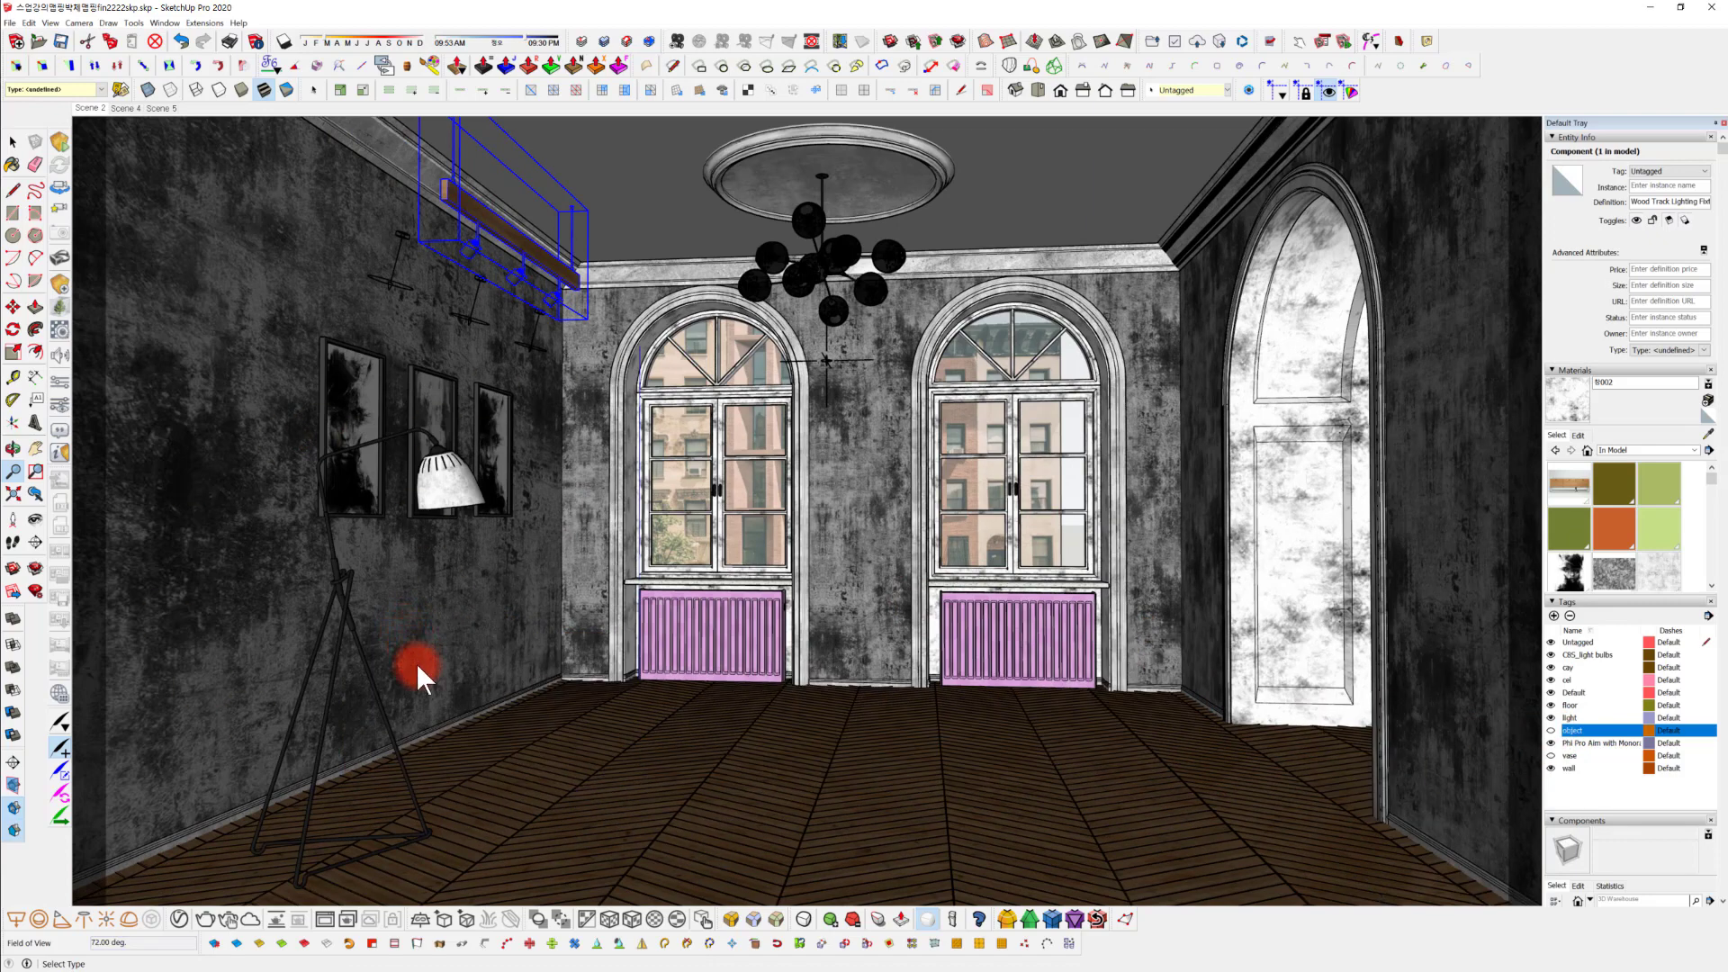
key("space")
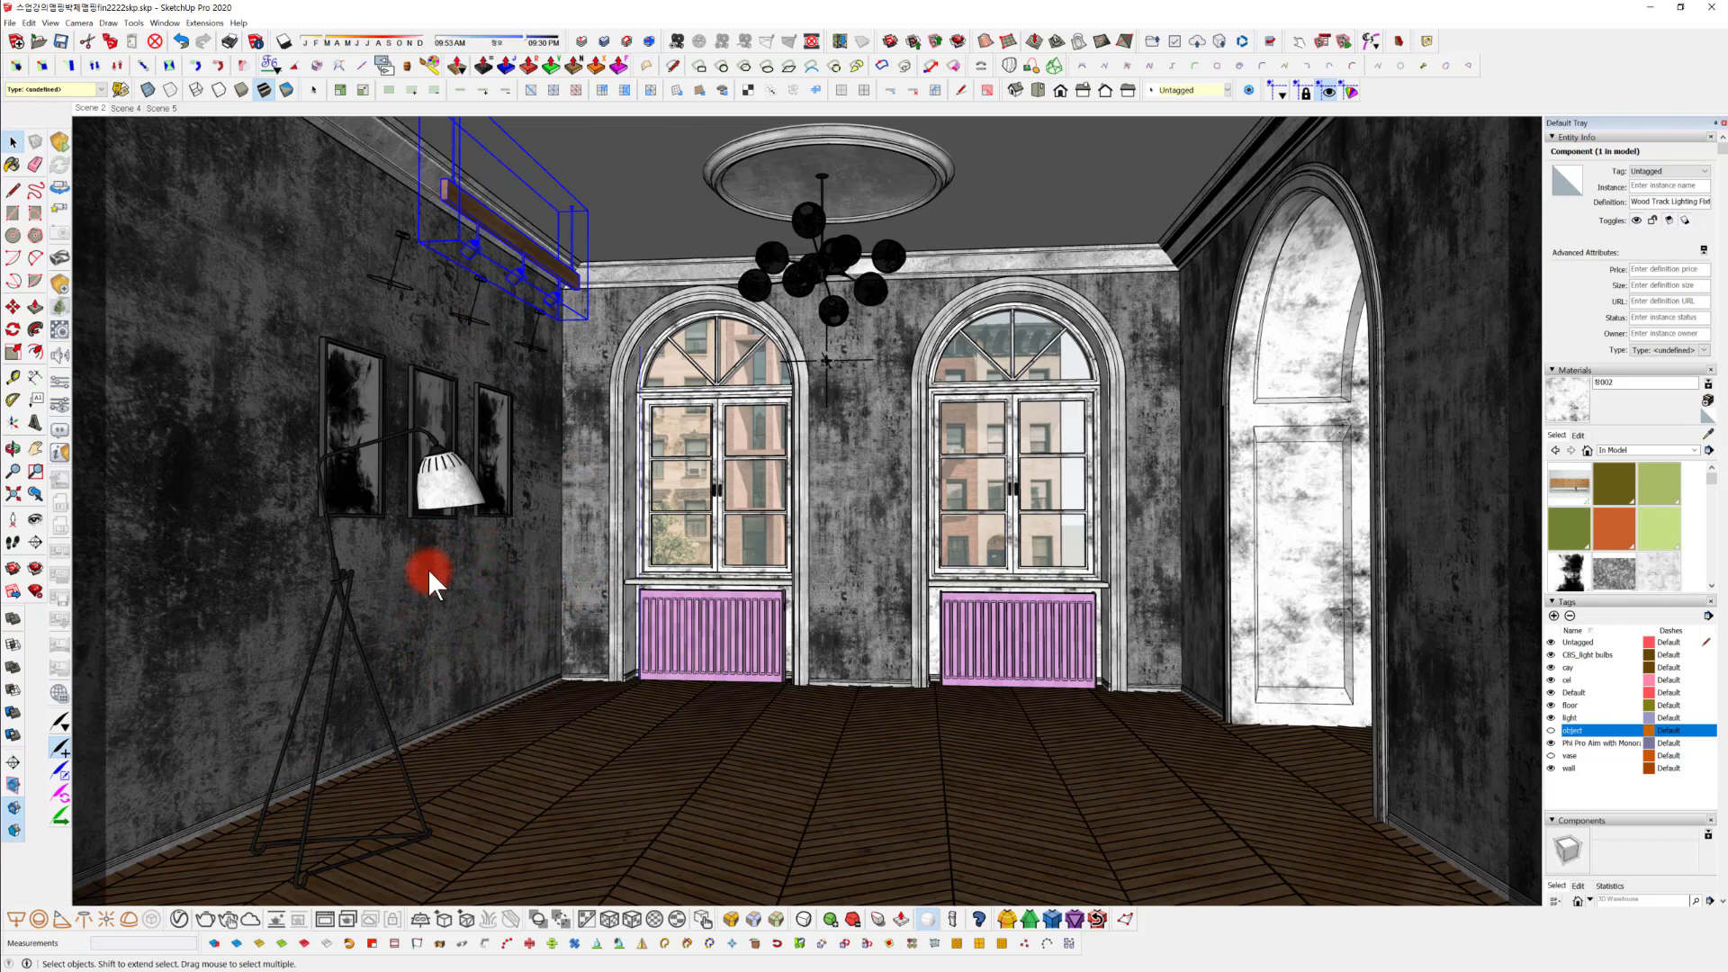
middle_click_drag(470, 575, 771, 376)
middle_click_drag(947, 328, 853, 279)
scroll(770, 504, "up", 3)
middle_click_drag(769, 504, 875, 684)
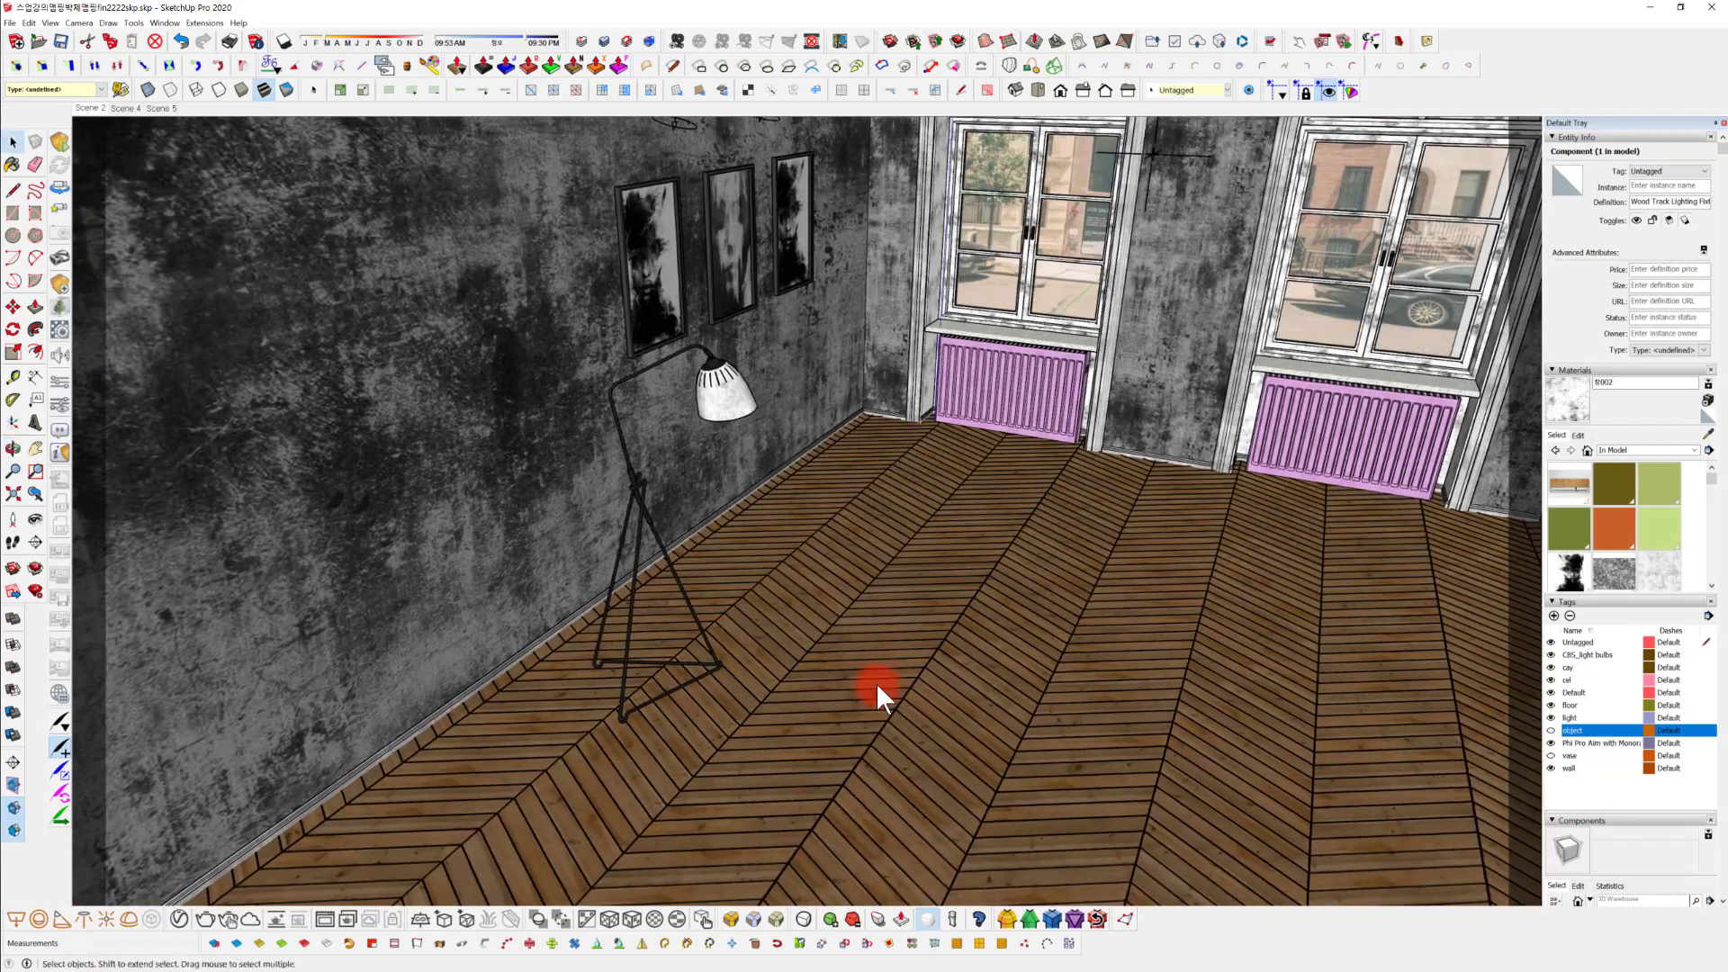
left_click(877, 678)
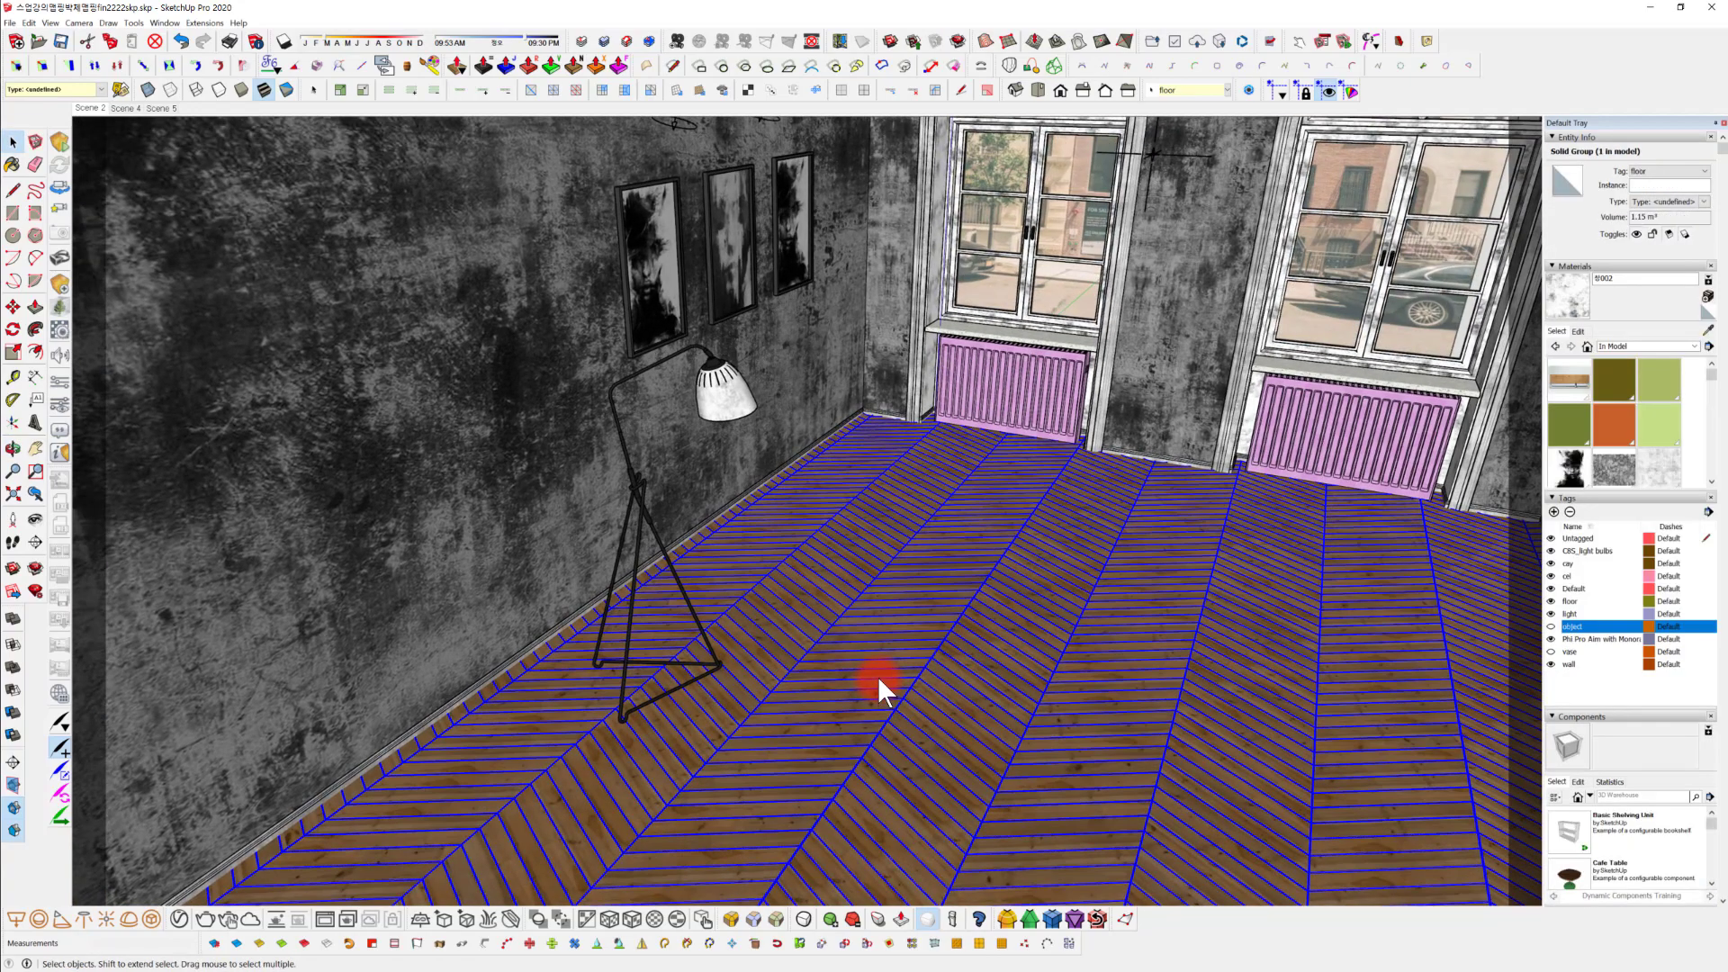
scroll(878, 679, "up", 1)
right_click(880, 683)
right_click(677, 700)
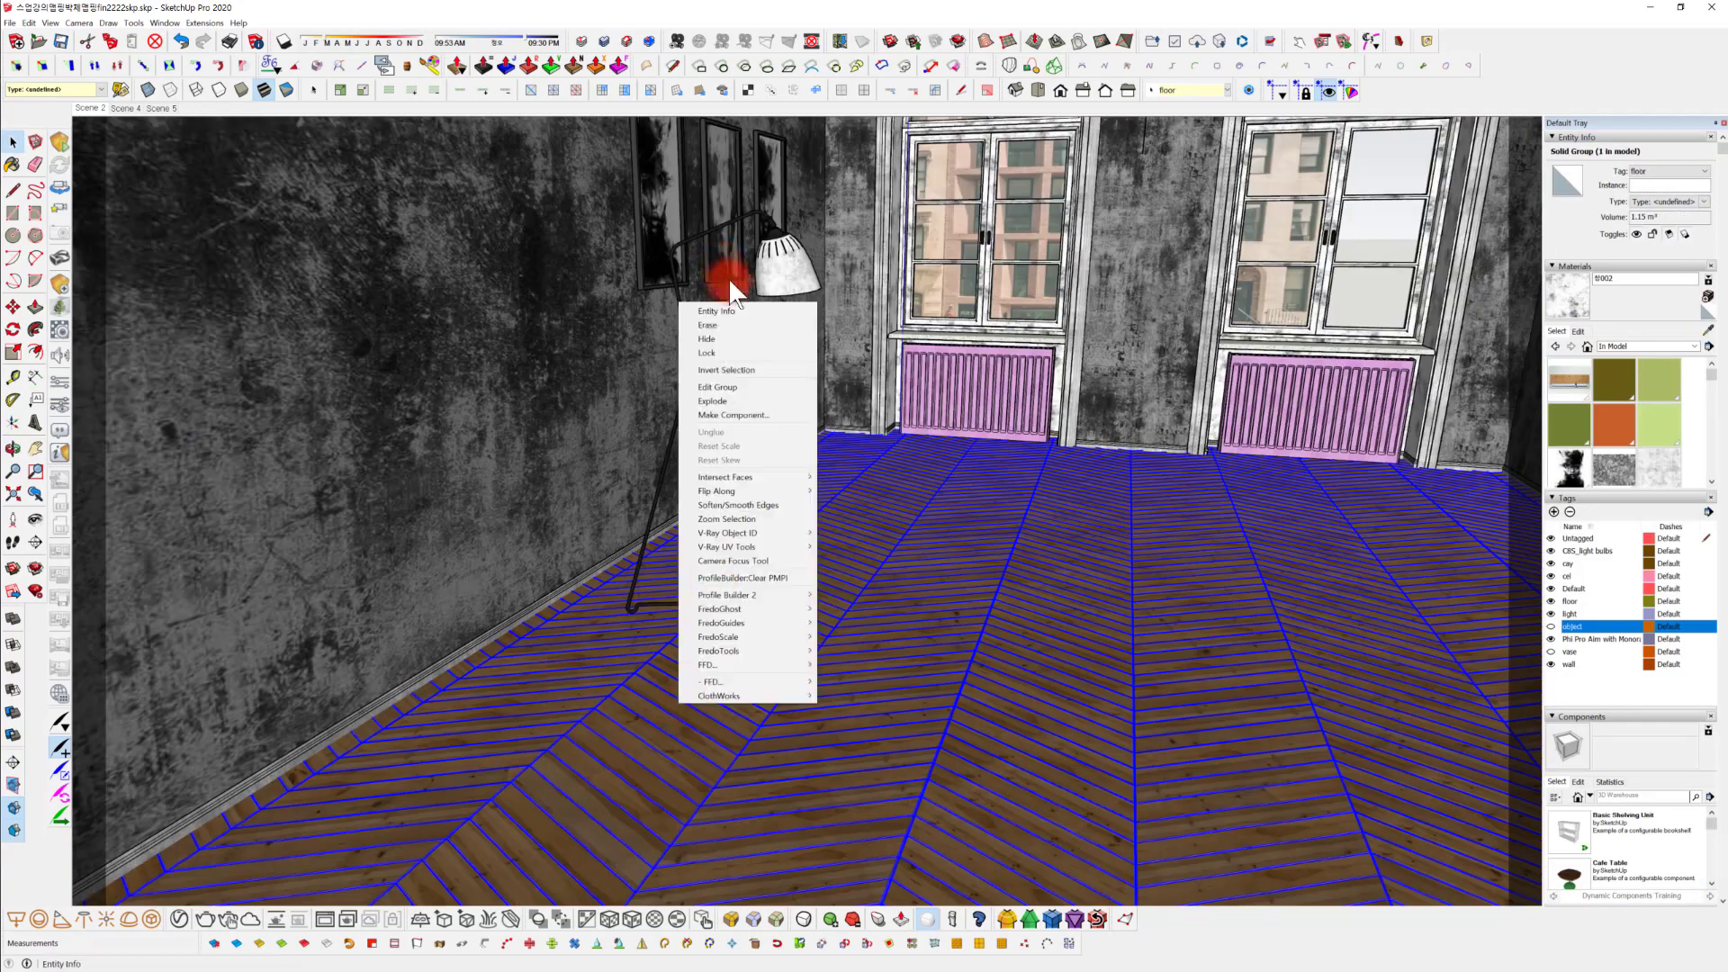
left_click(741, 338)
Reopen the V-Ray Asset Editor on its materials and expand the material library to the Metal category.
mouse_move(986, 417)
middle_mouse_down()
mouse_move(975, 505)
mouse_move(686, 402)
mouse_move(856, 447)
mouse_move(939, 606)
mouse_move(900, 494)
mouse_move(135, 943)
middle_mouse_up()
left_click(179, 918)
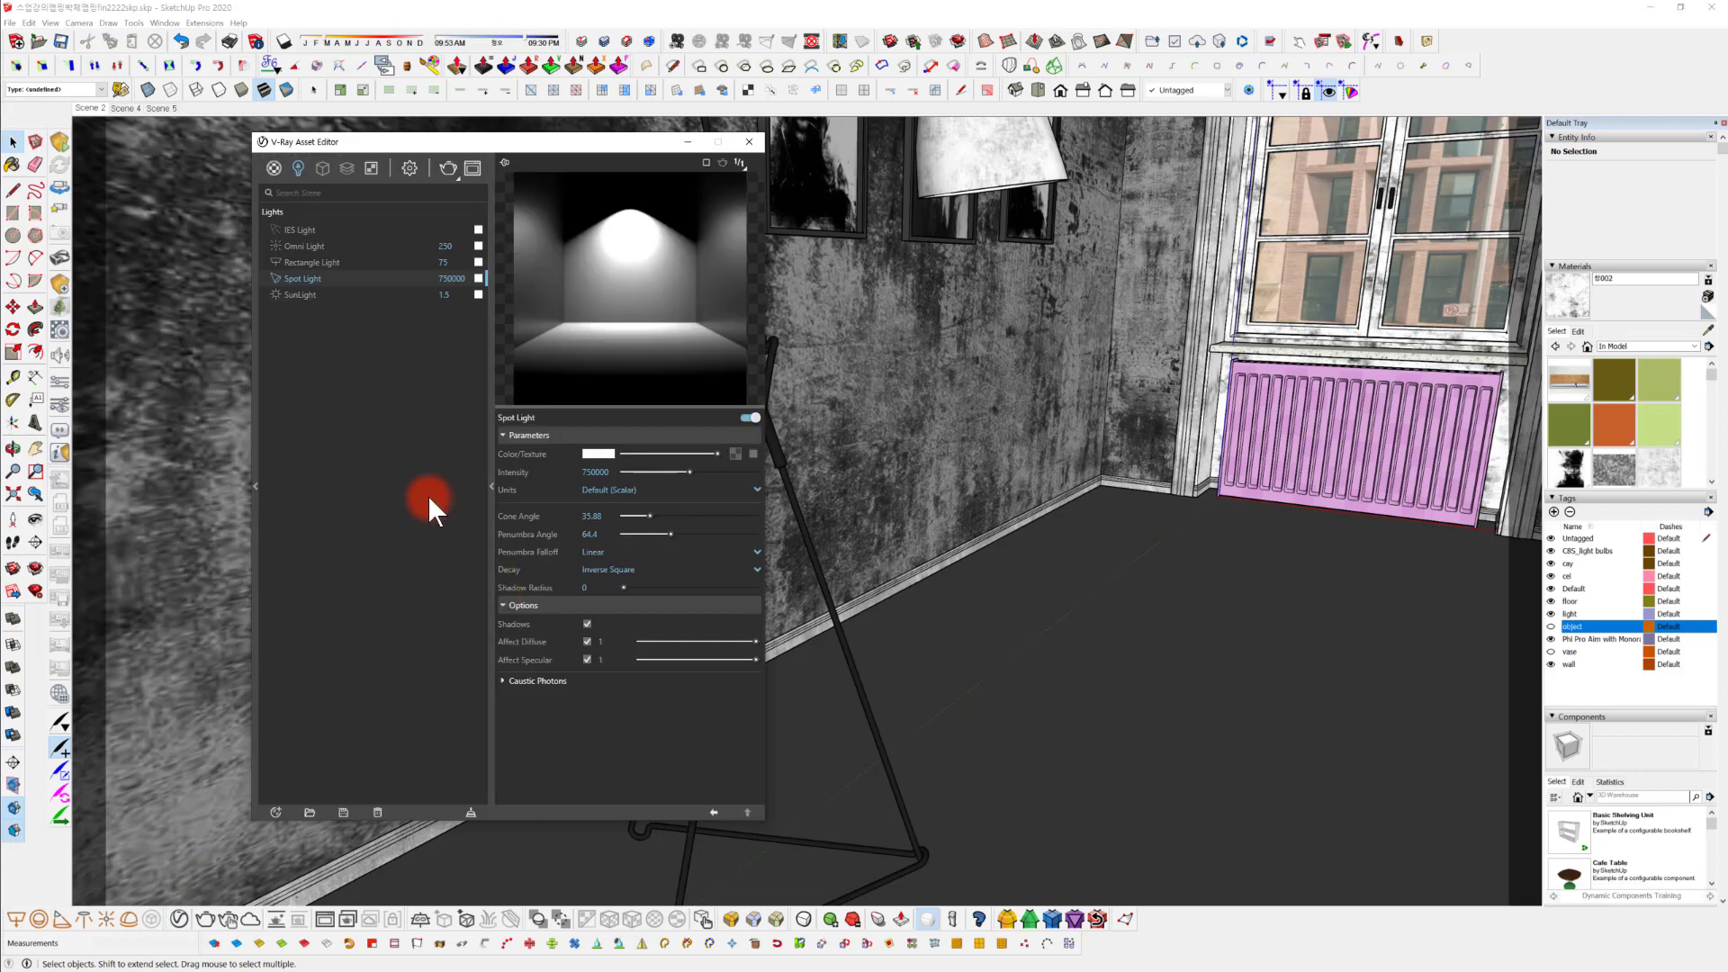
left_click(272, 168)
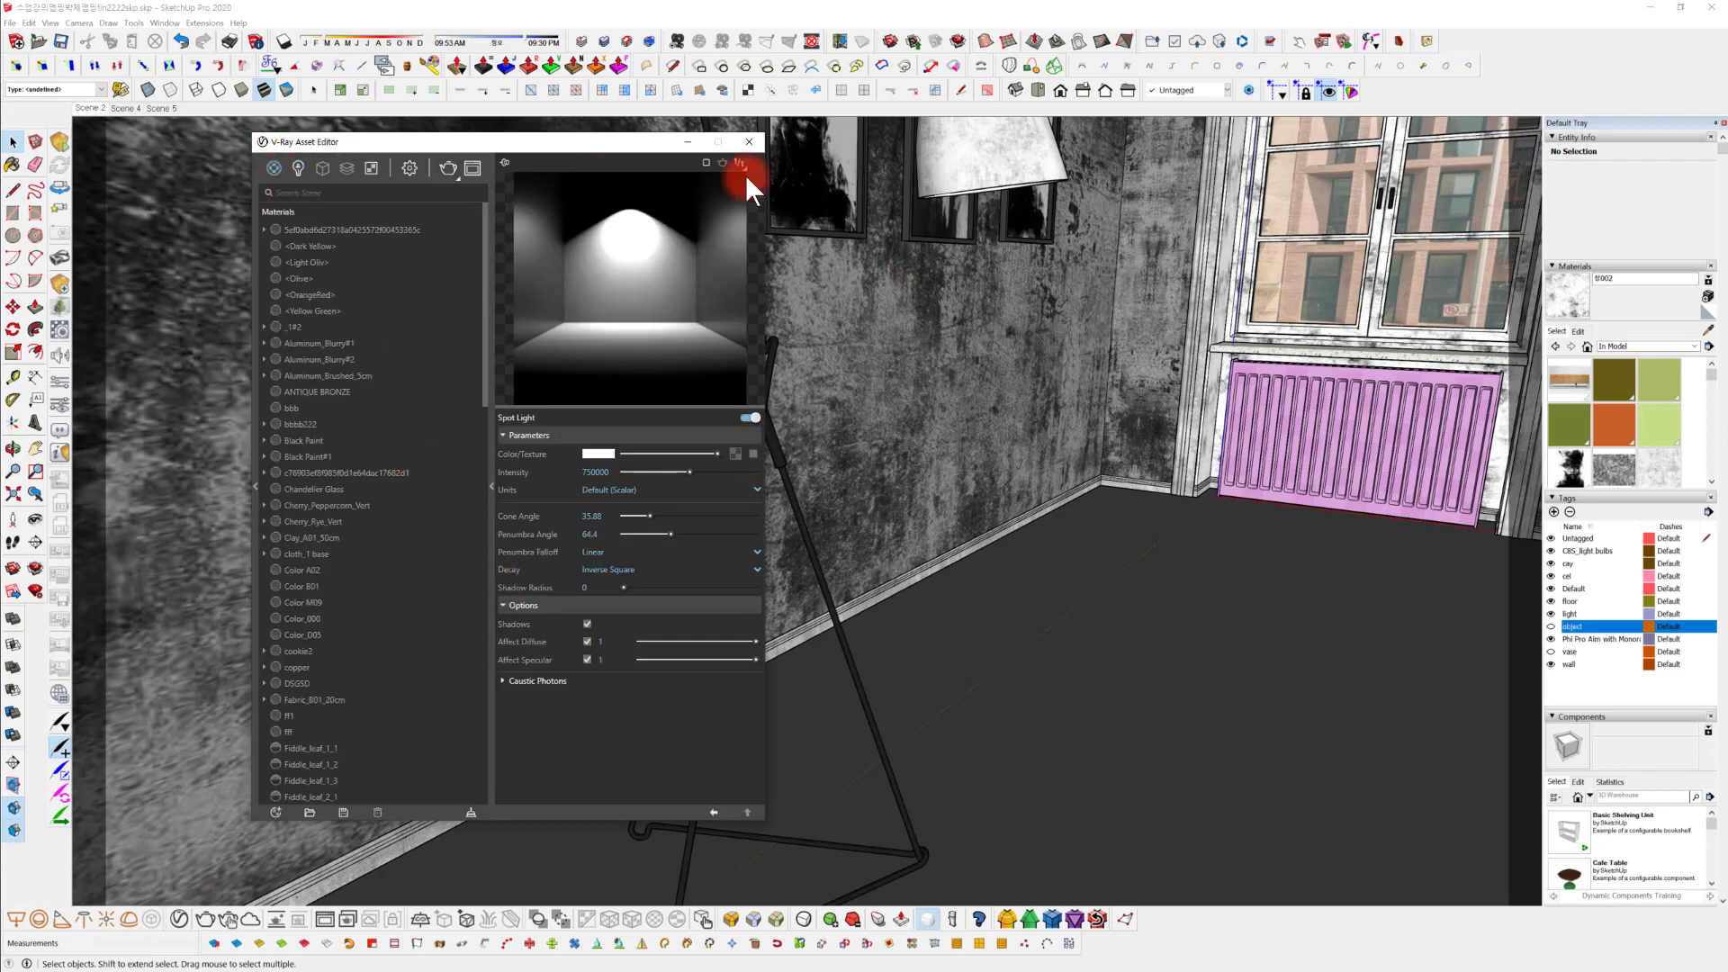
middle_click_drag(1038, 410, 1103, 463)
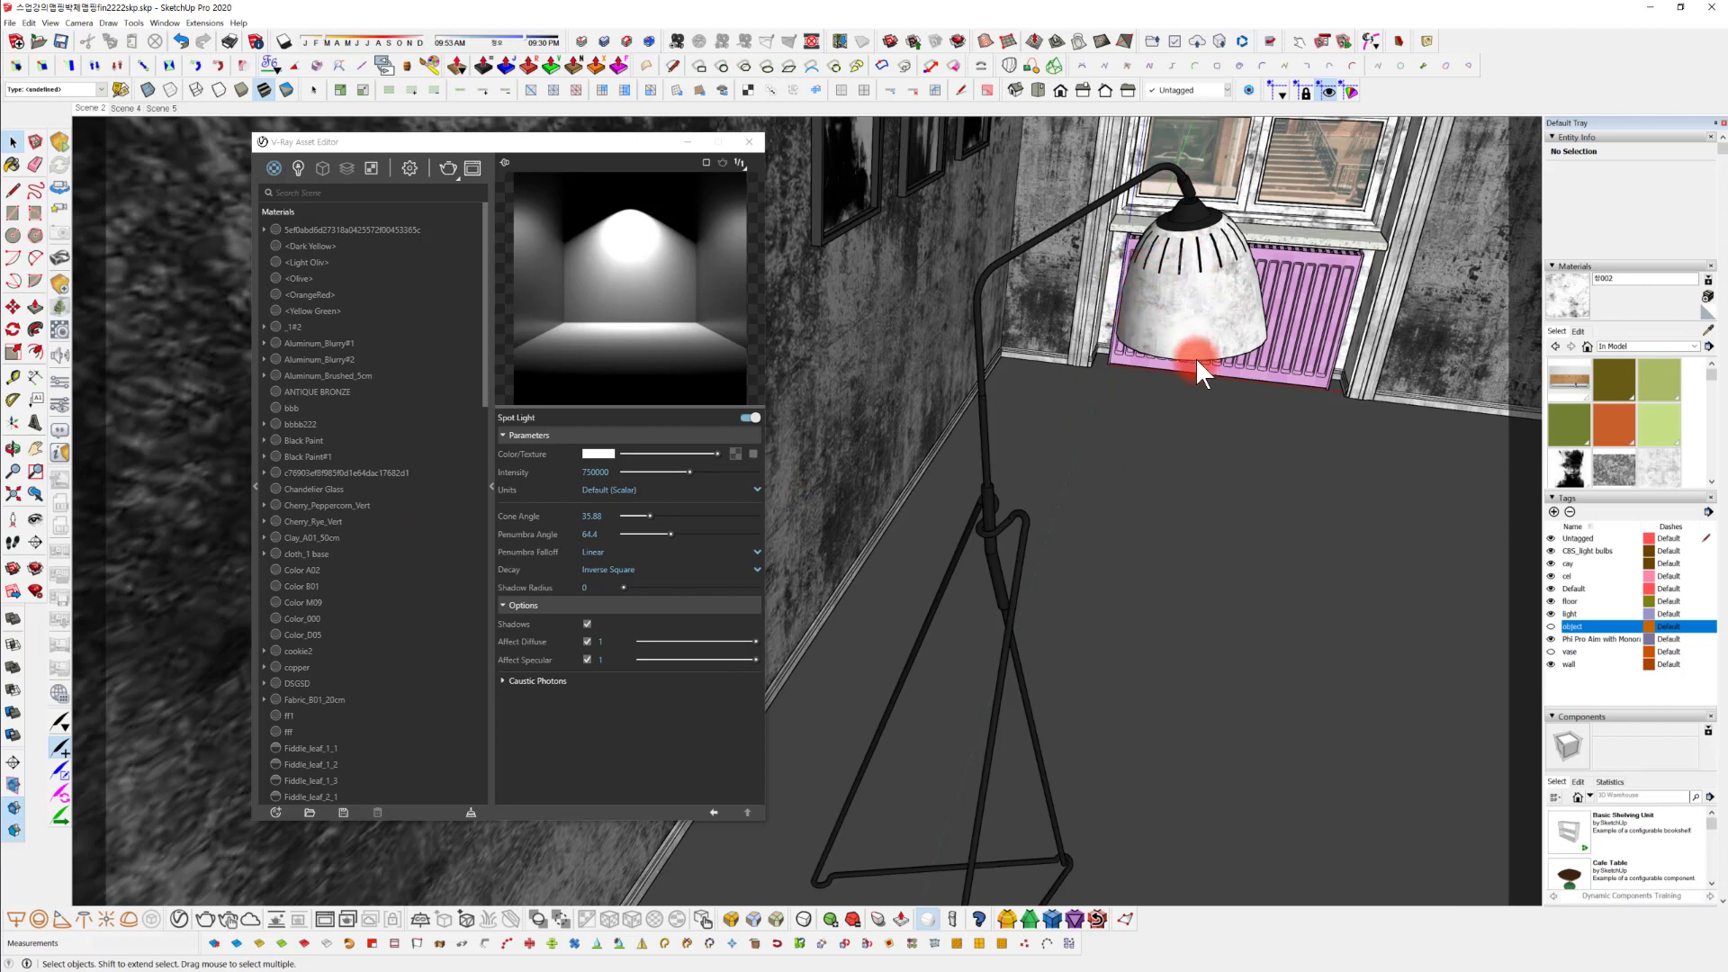
left_click(255, 484)
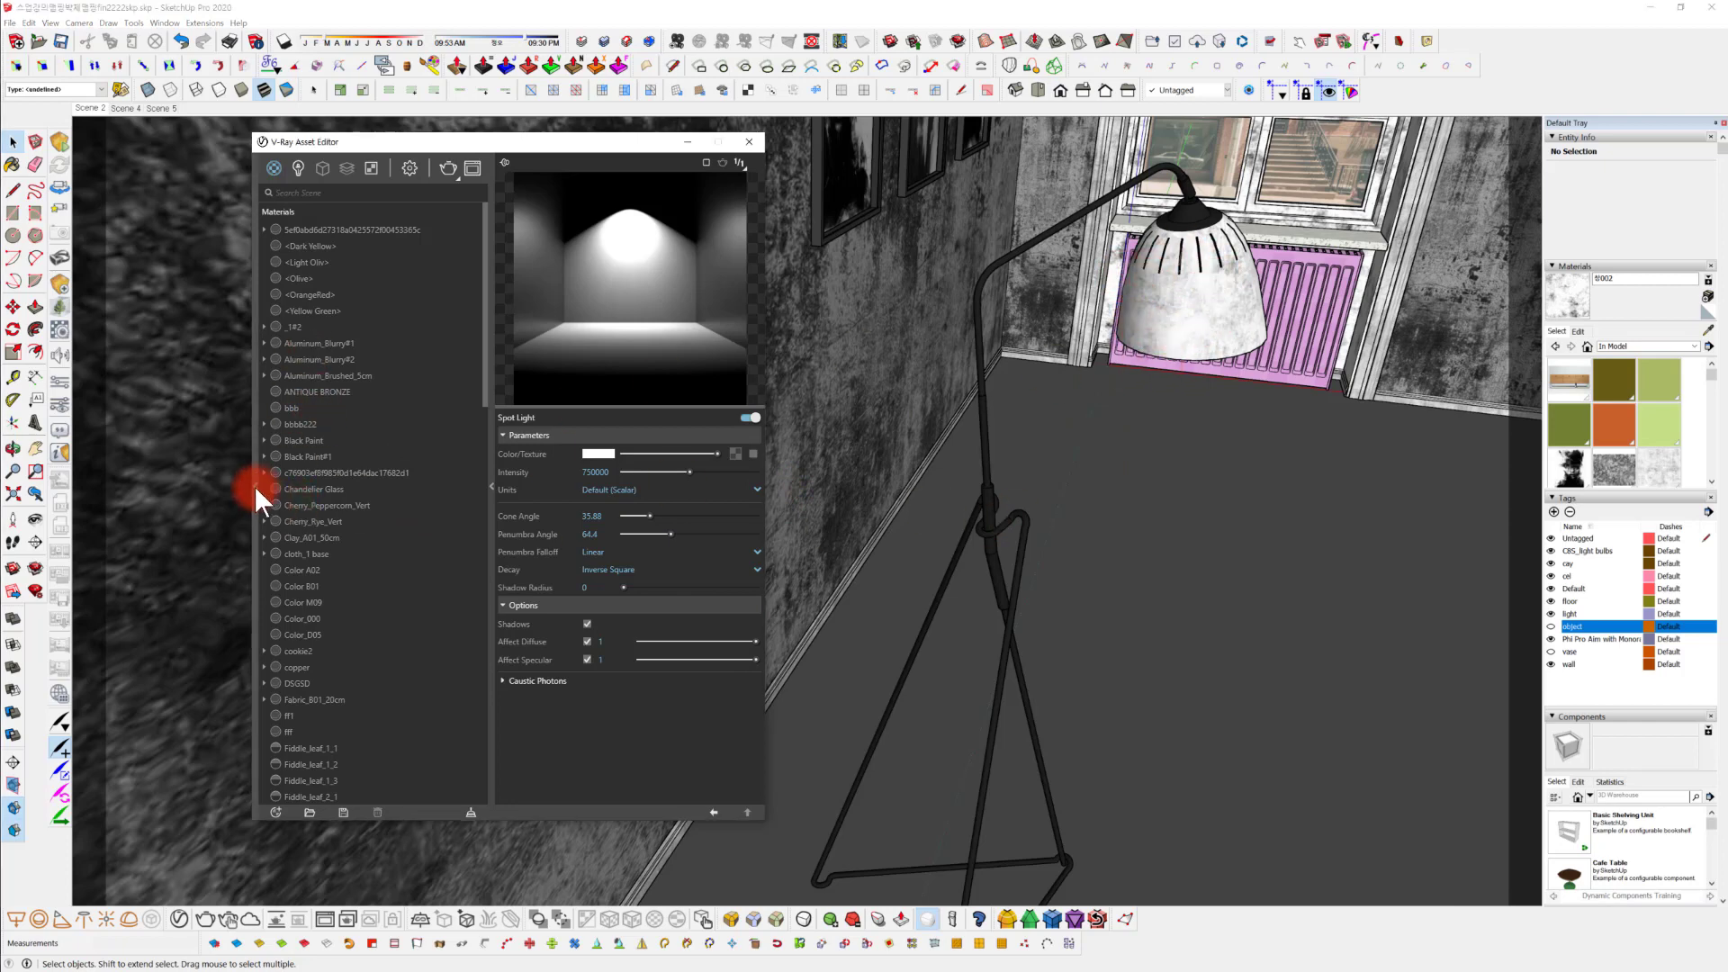
left_click_drag(462, 145, 637, 133)
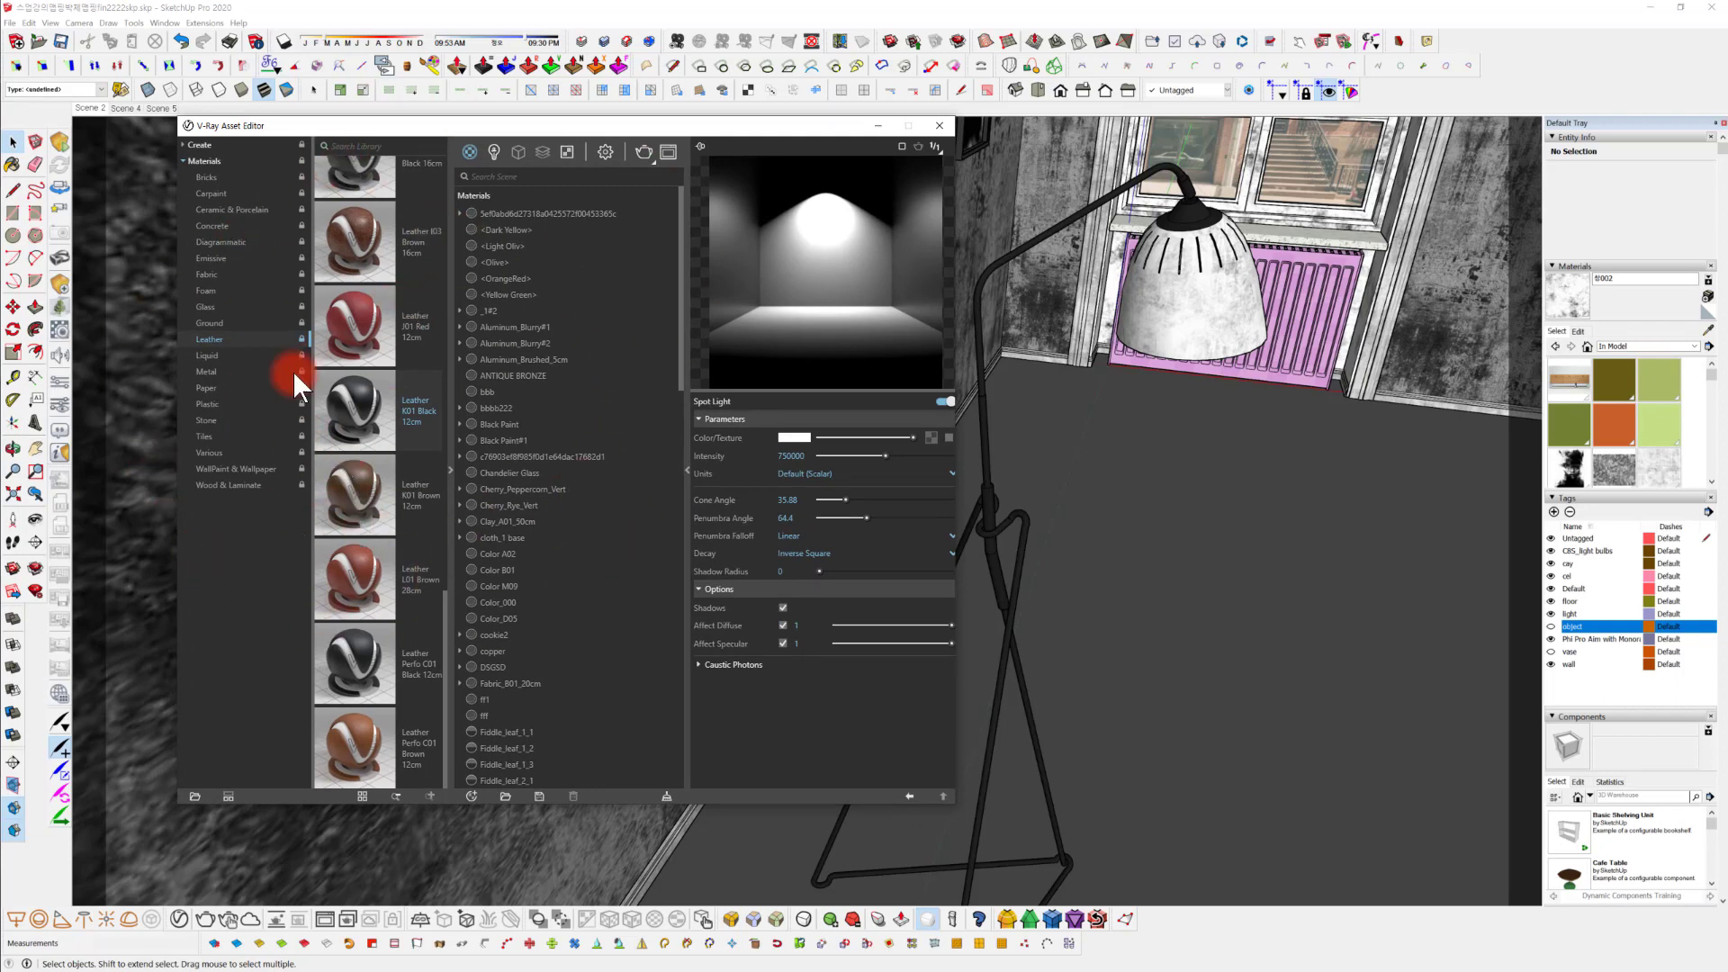
left_click(207, 371)
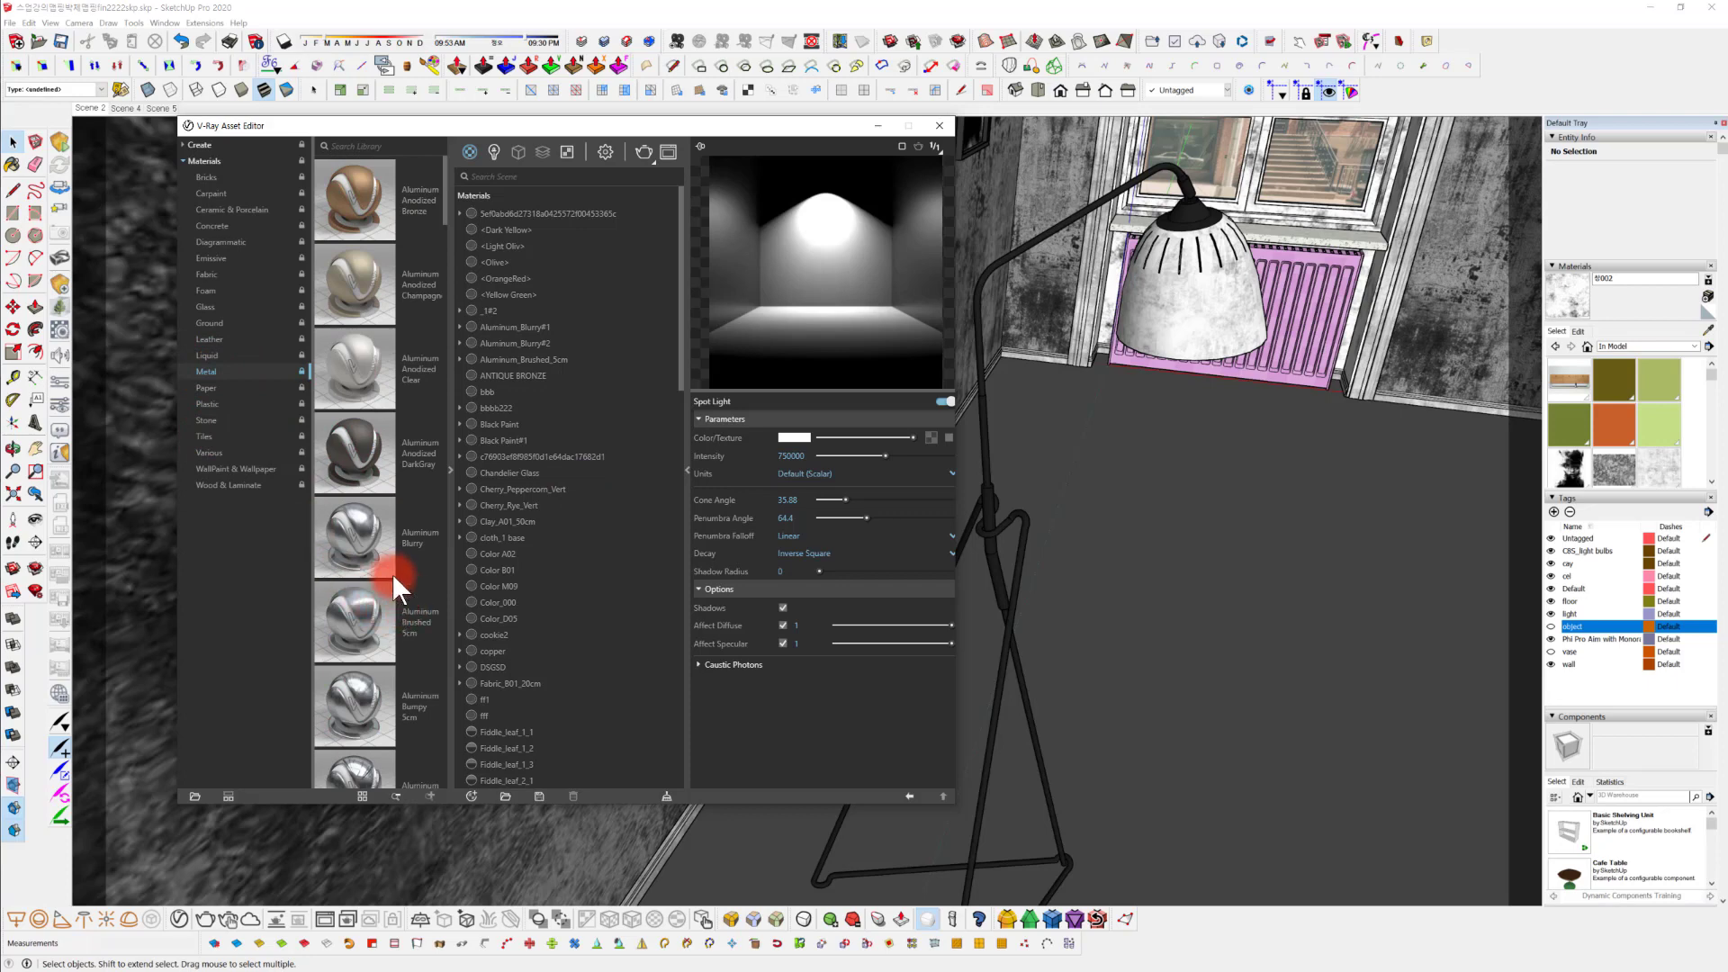
Add the Chrome Polished material from the Metal library to the scene's material list.
scroll(387, 558, "down", 5)
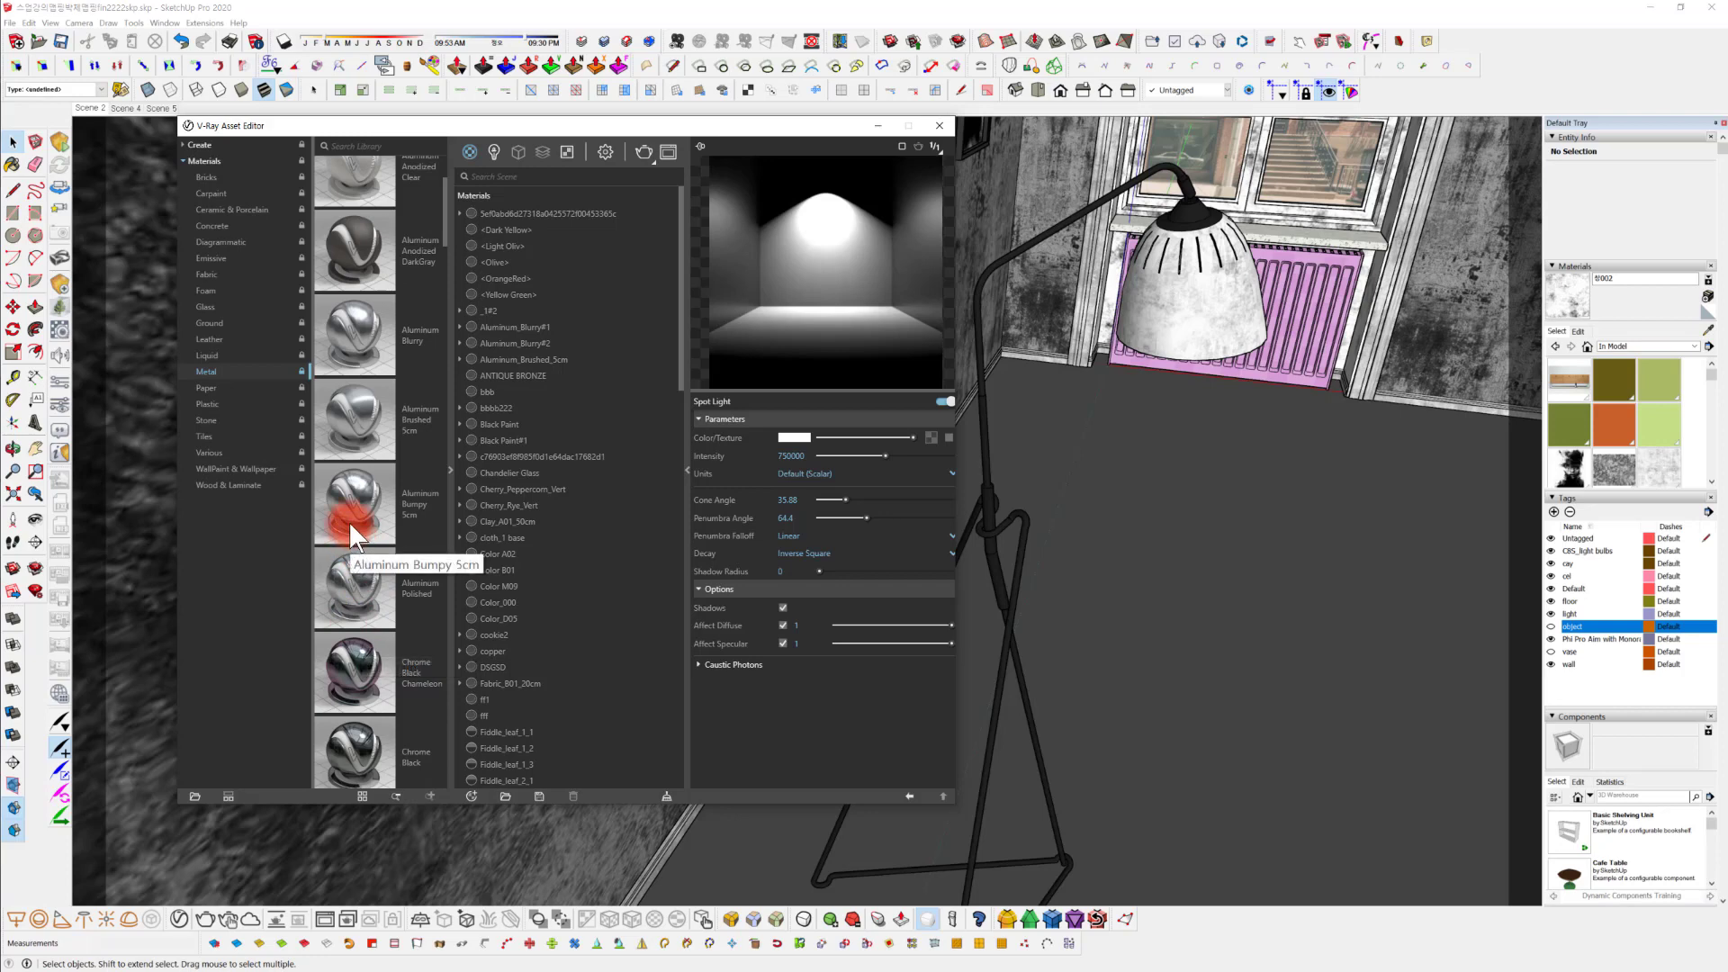
scroll(351, 495, "up", 4)
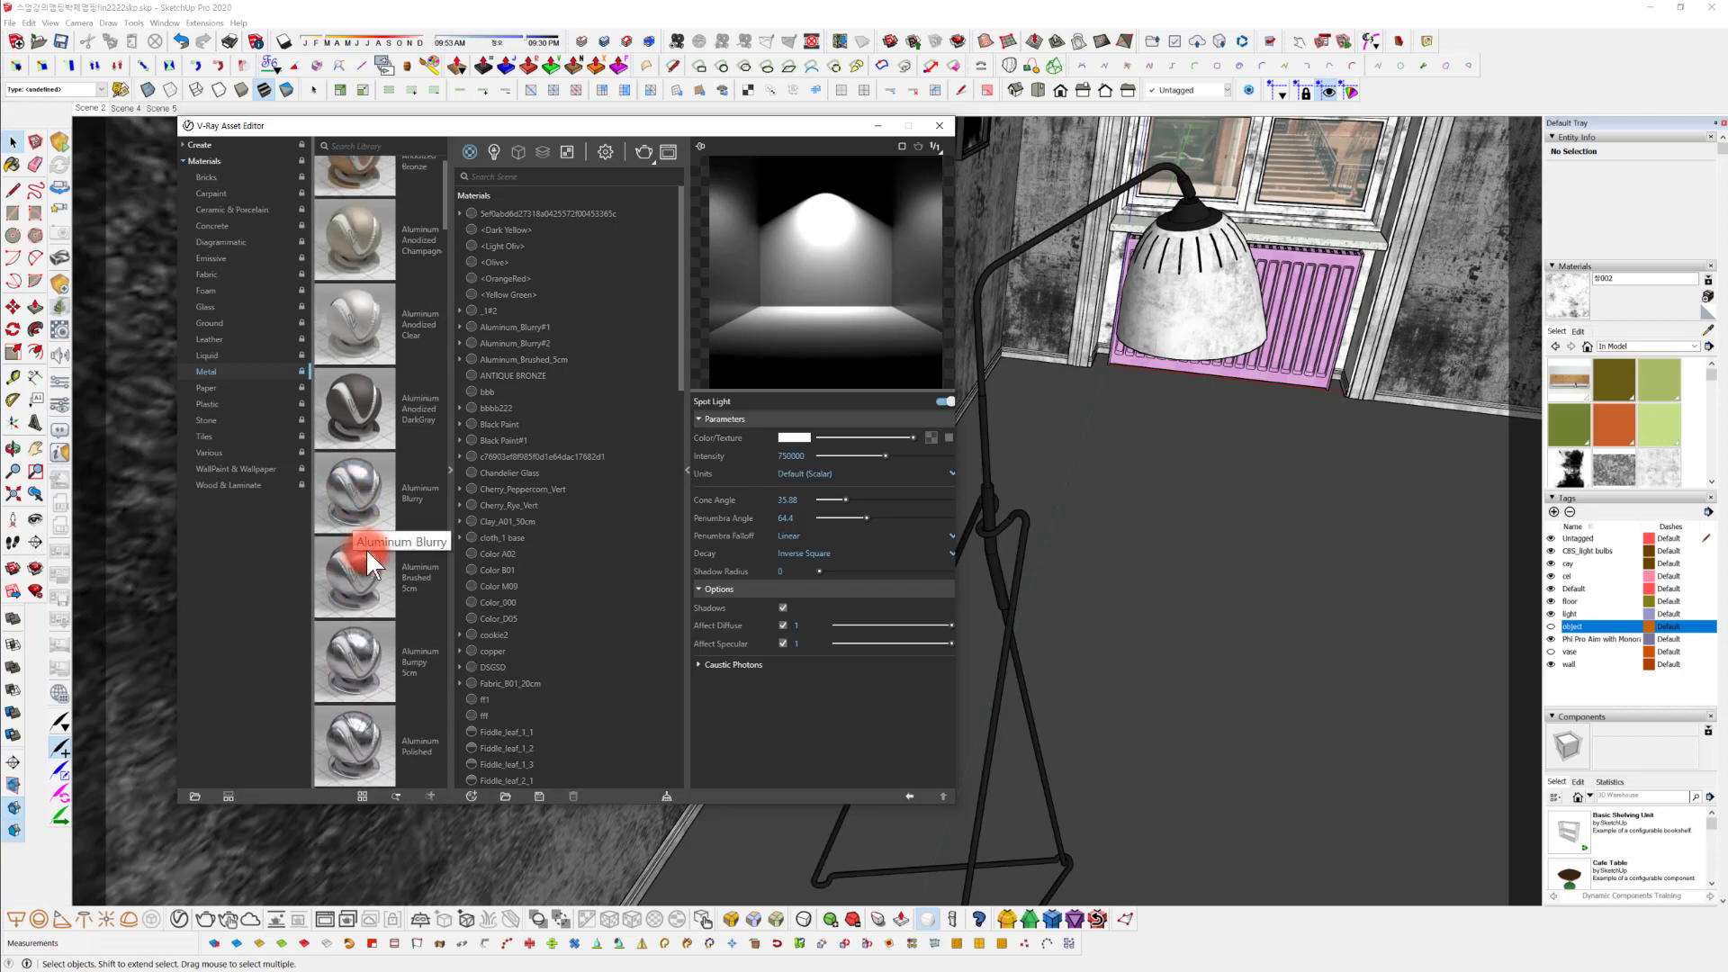
scroll(414, 491, "down", 3)
scroll(386, 539, "up", 4)
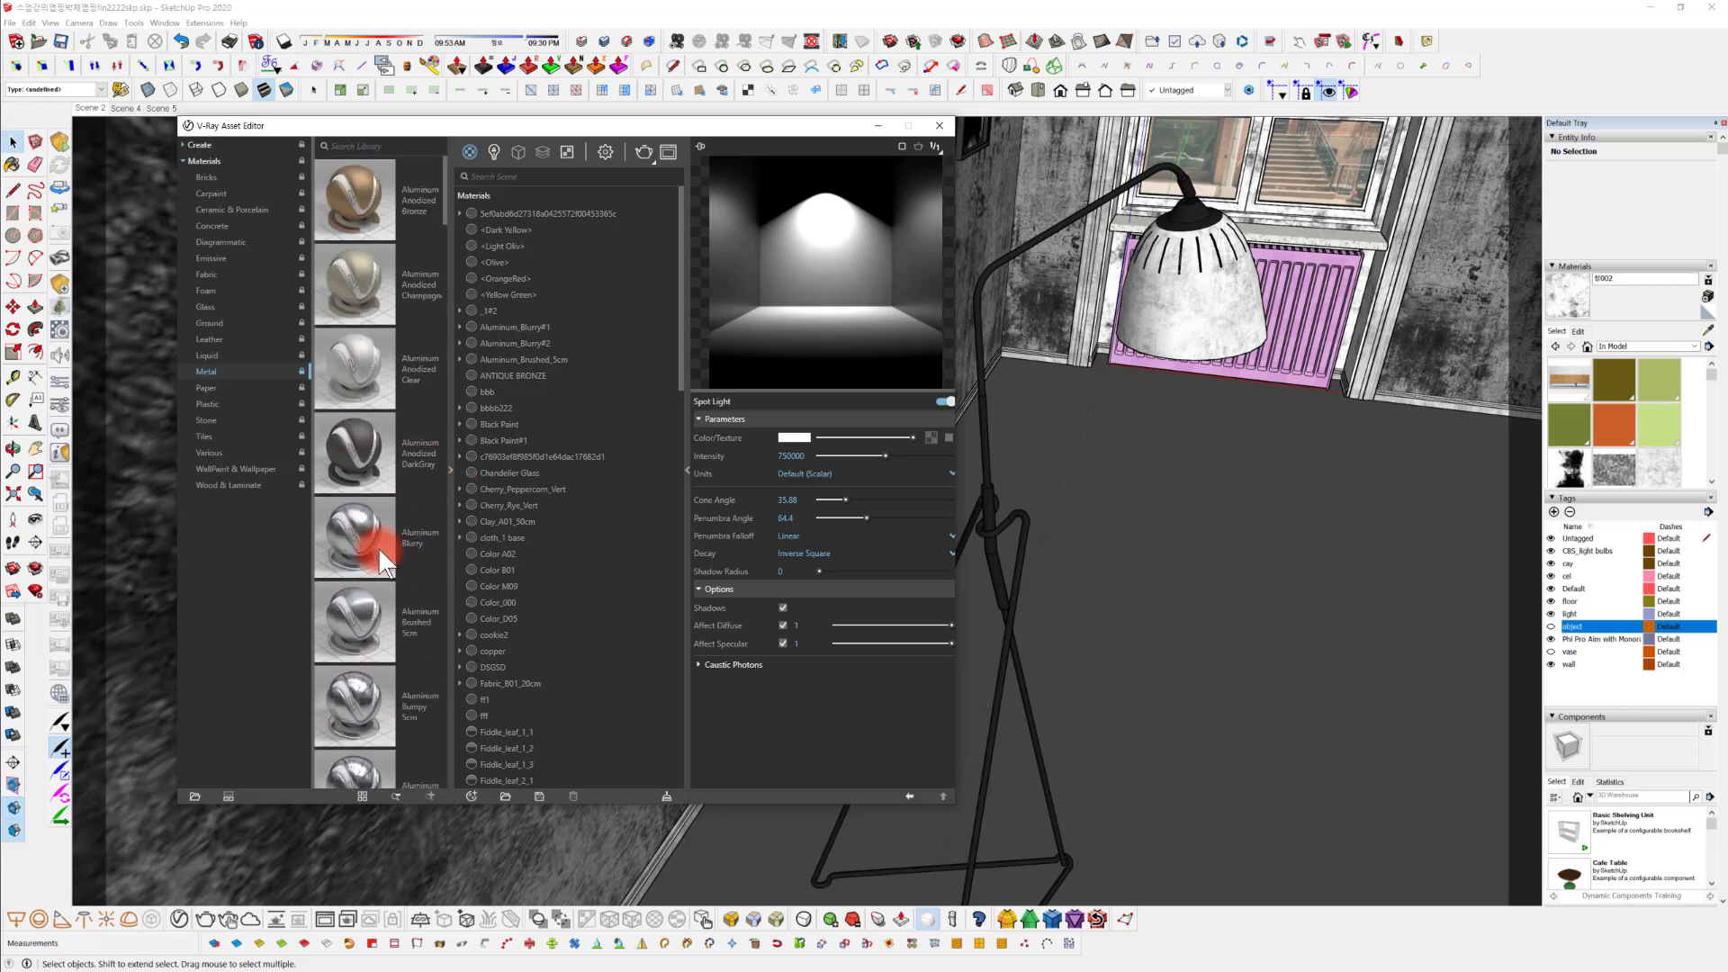
scroll(383, 551, "down", 3)
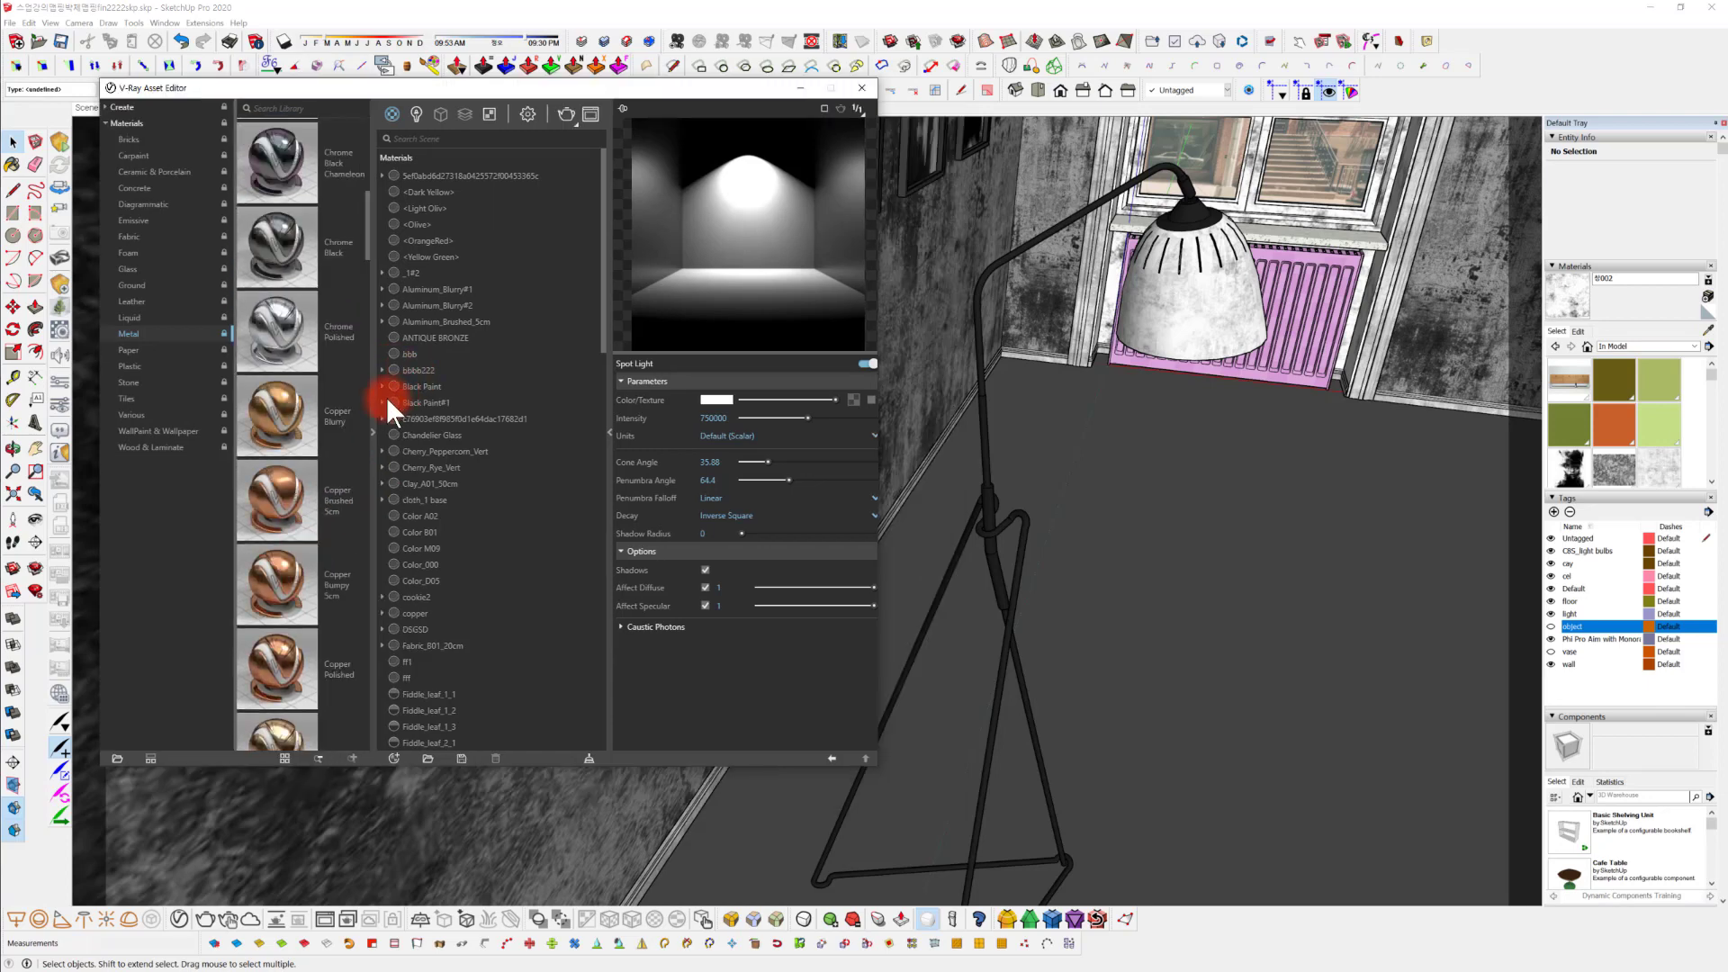
left_click_drag(277, 324, 520, 543)
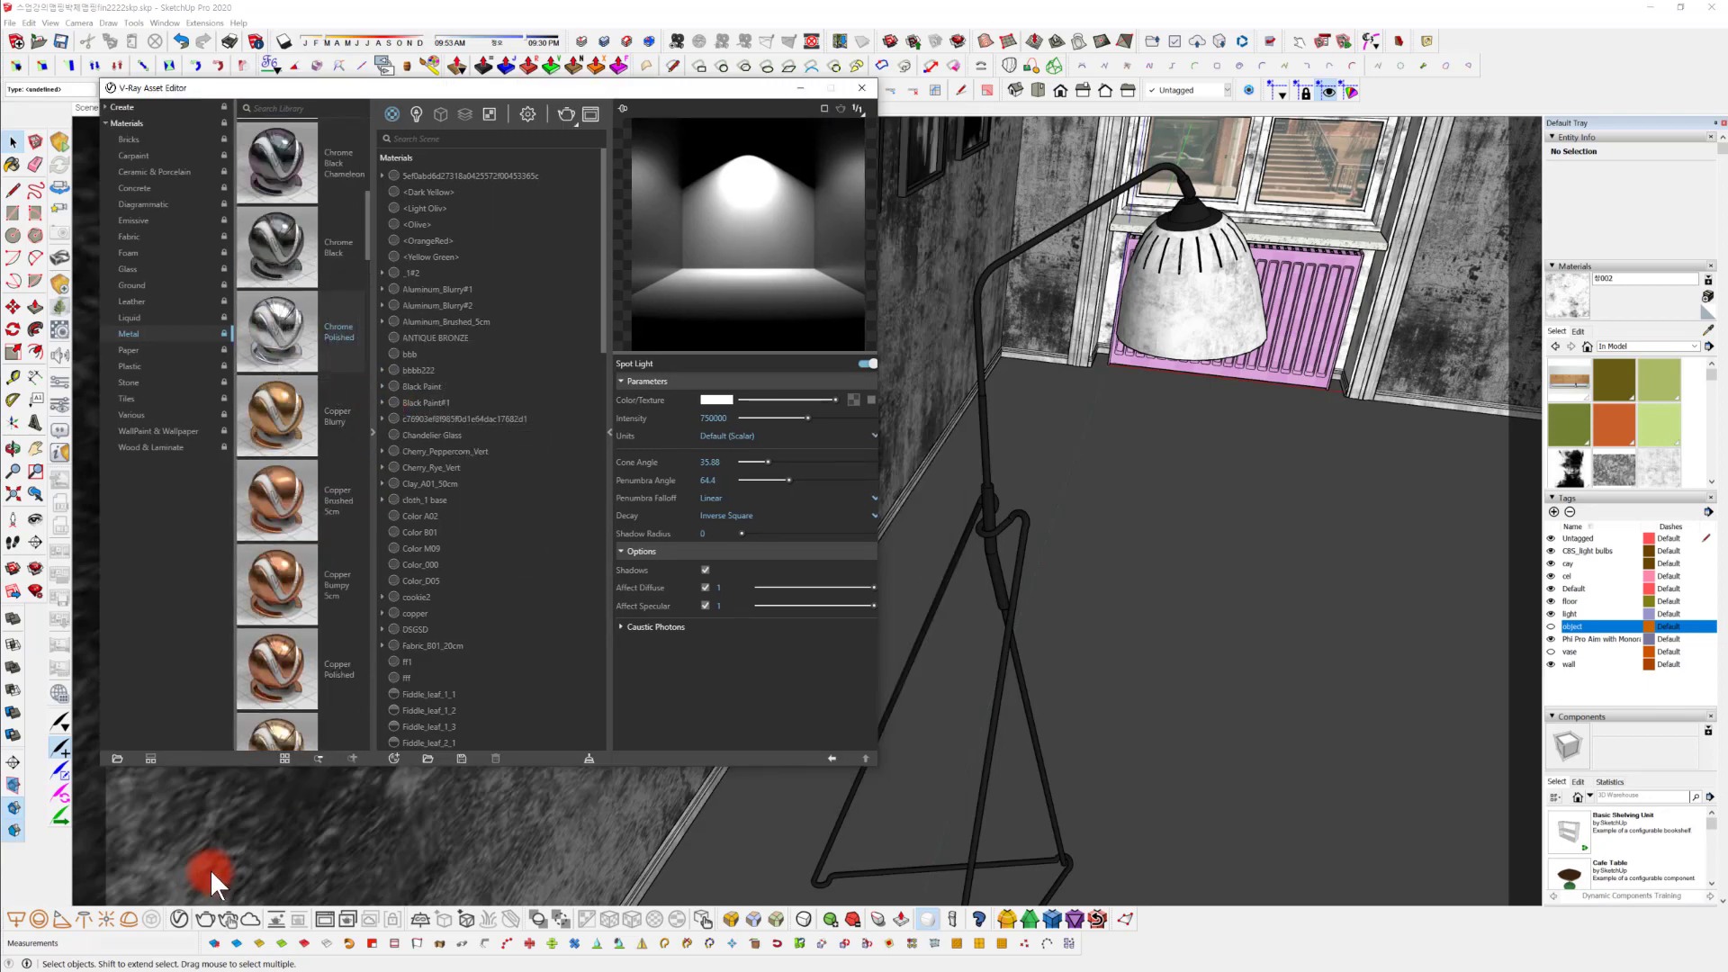
Open the floor lamp for editing and apply Chrome_Polished to its tubular frame group.
double_click(997, 554)
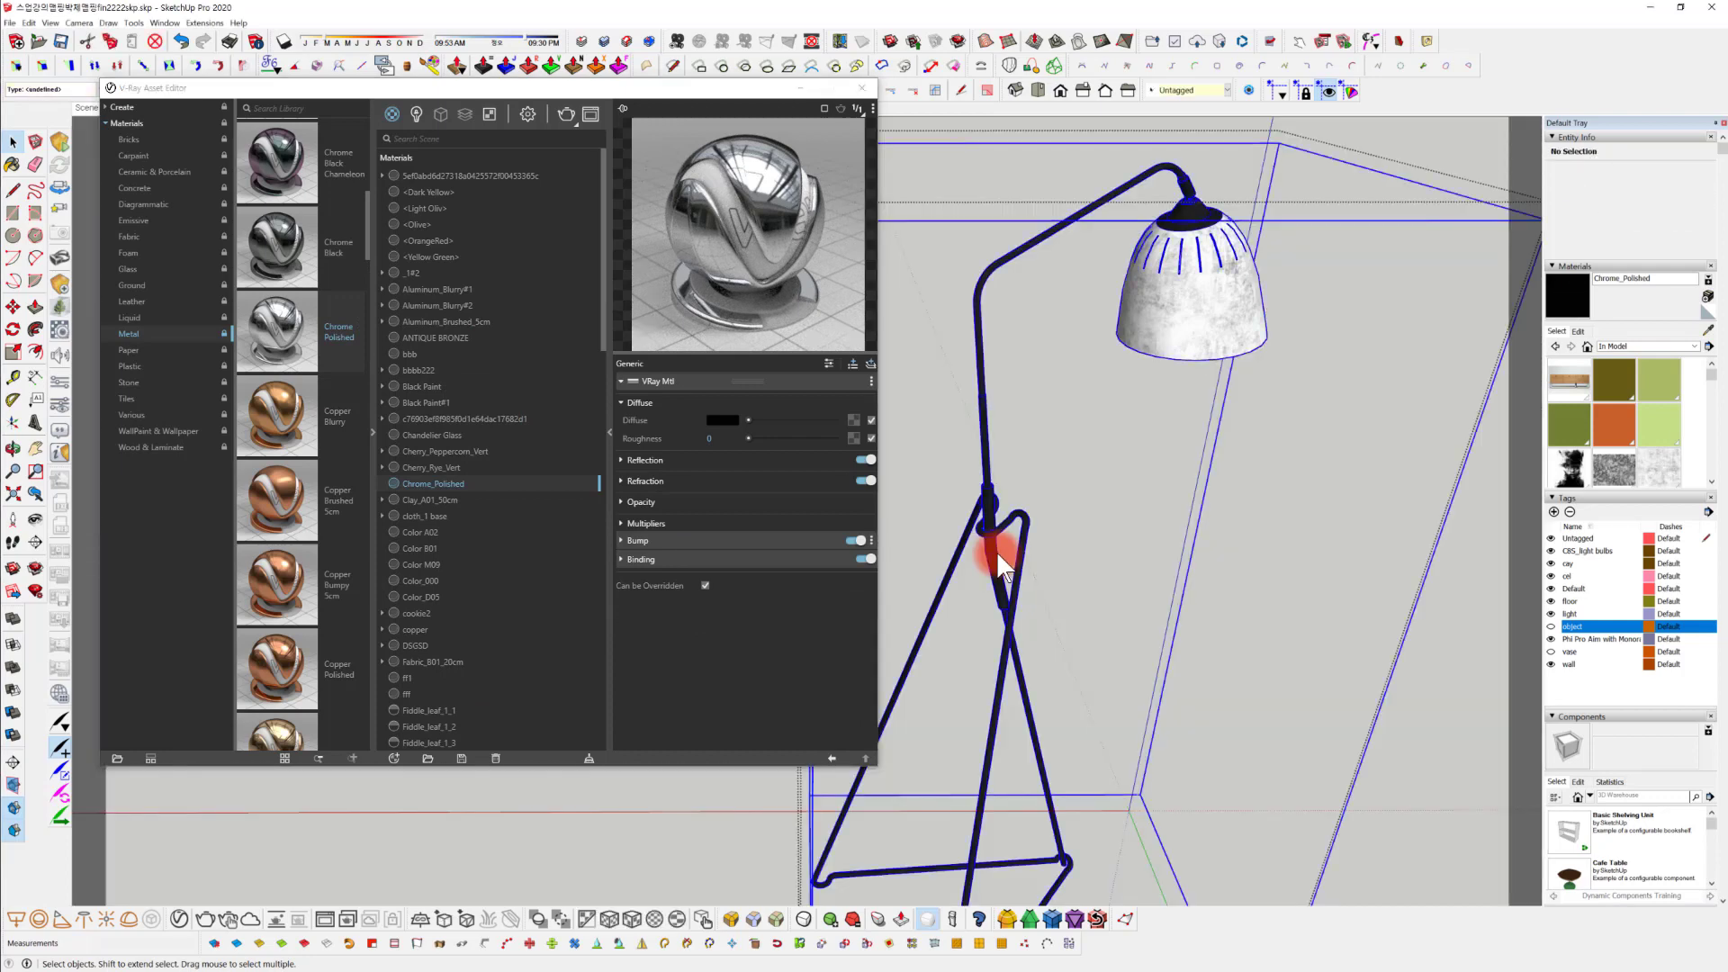
left_click(996, 550)
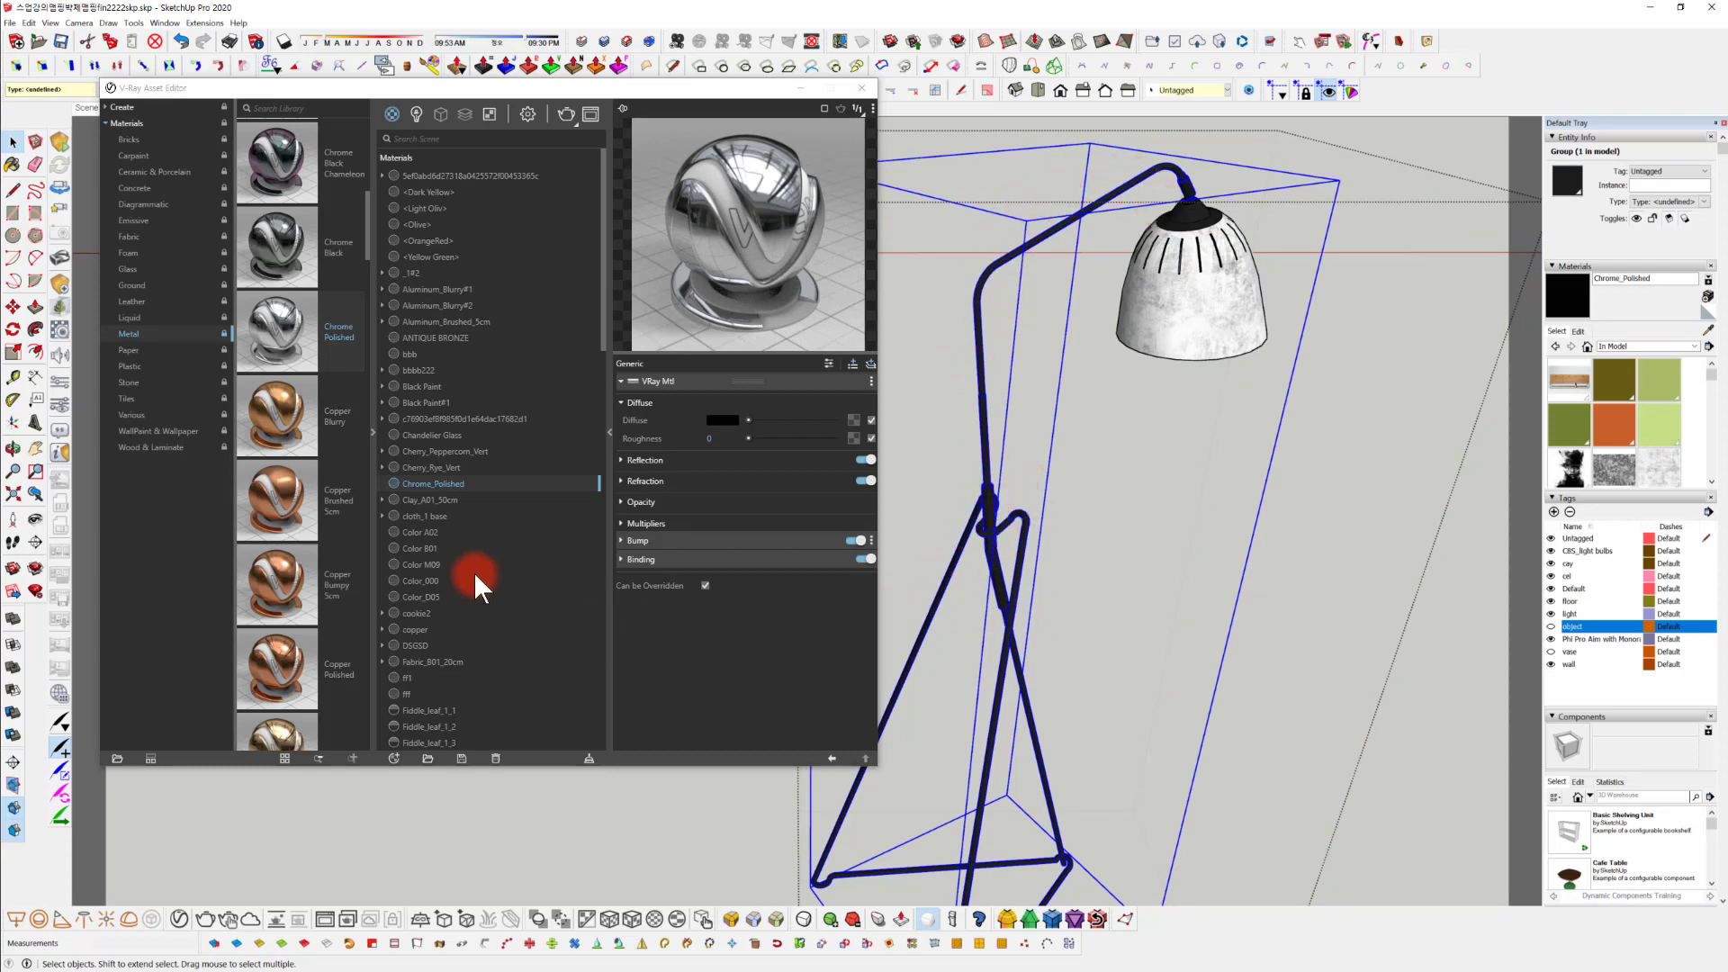
right_click(446, 481)
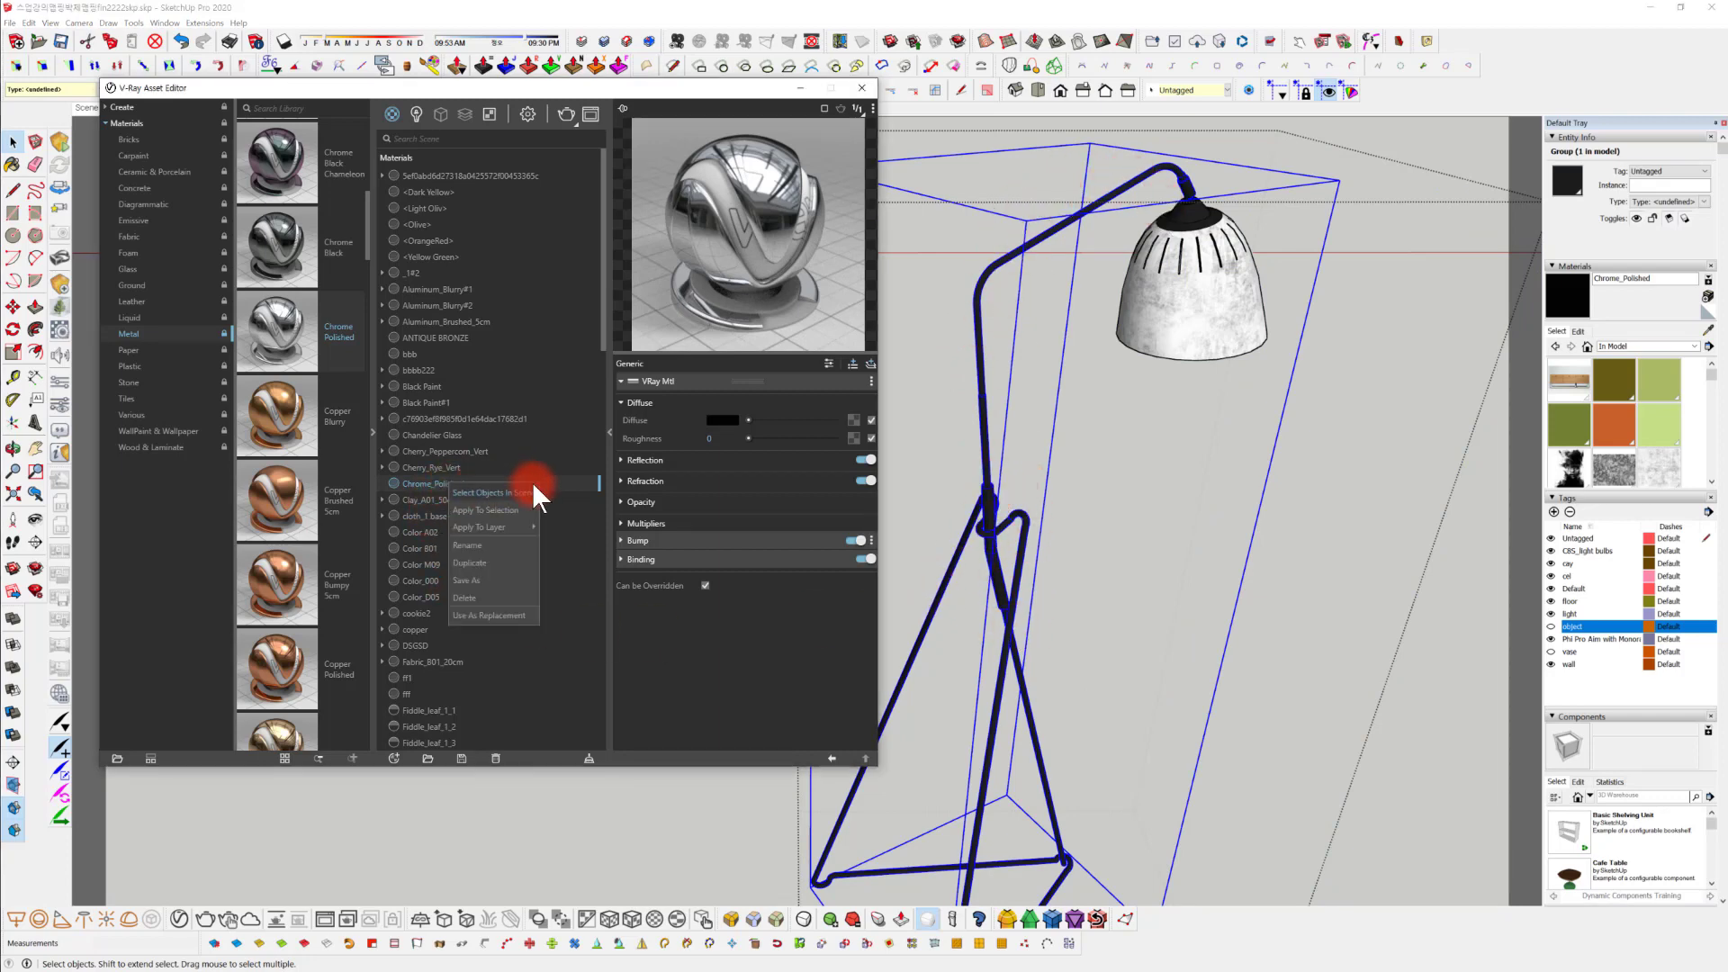
left_click(502, 509)
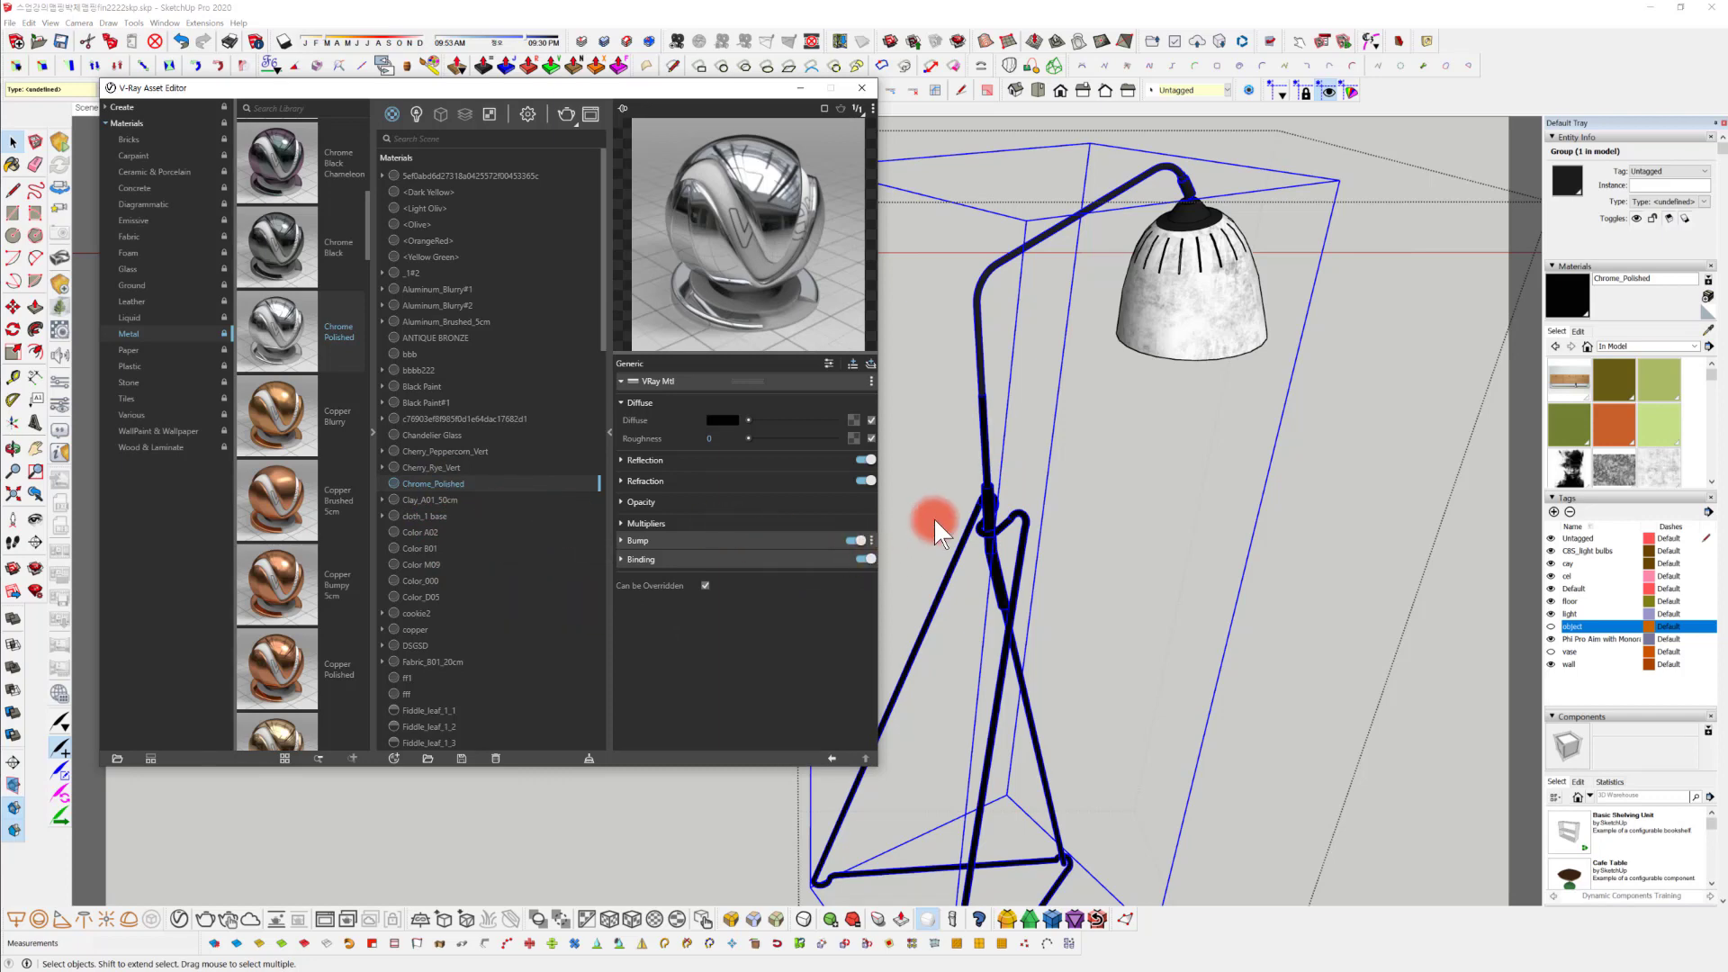
Inspect the lamp frame, undo its chrome assignment, and reapply Chrome_Polished to the selected frame.
scroll(1045, 477, "up", 8)
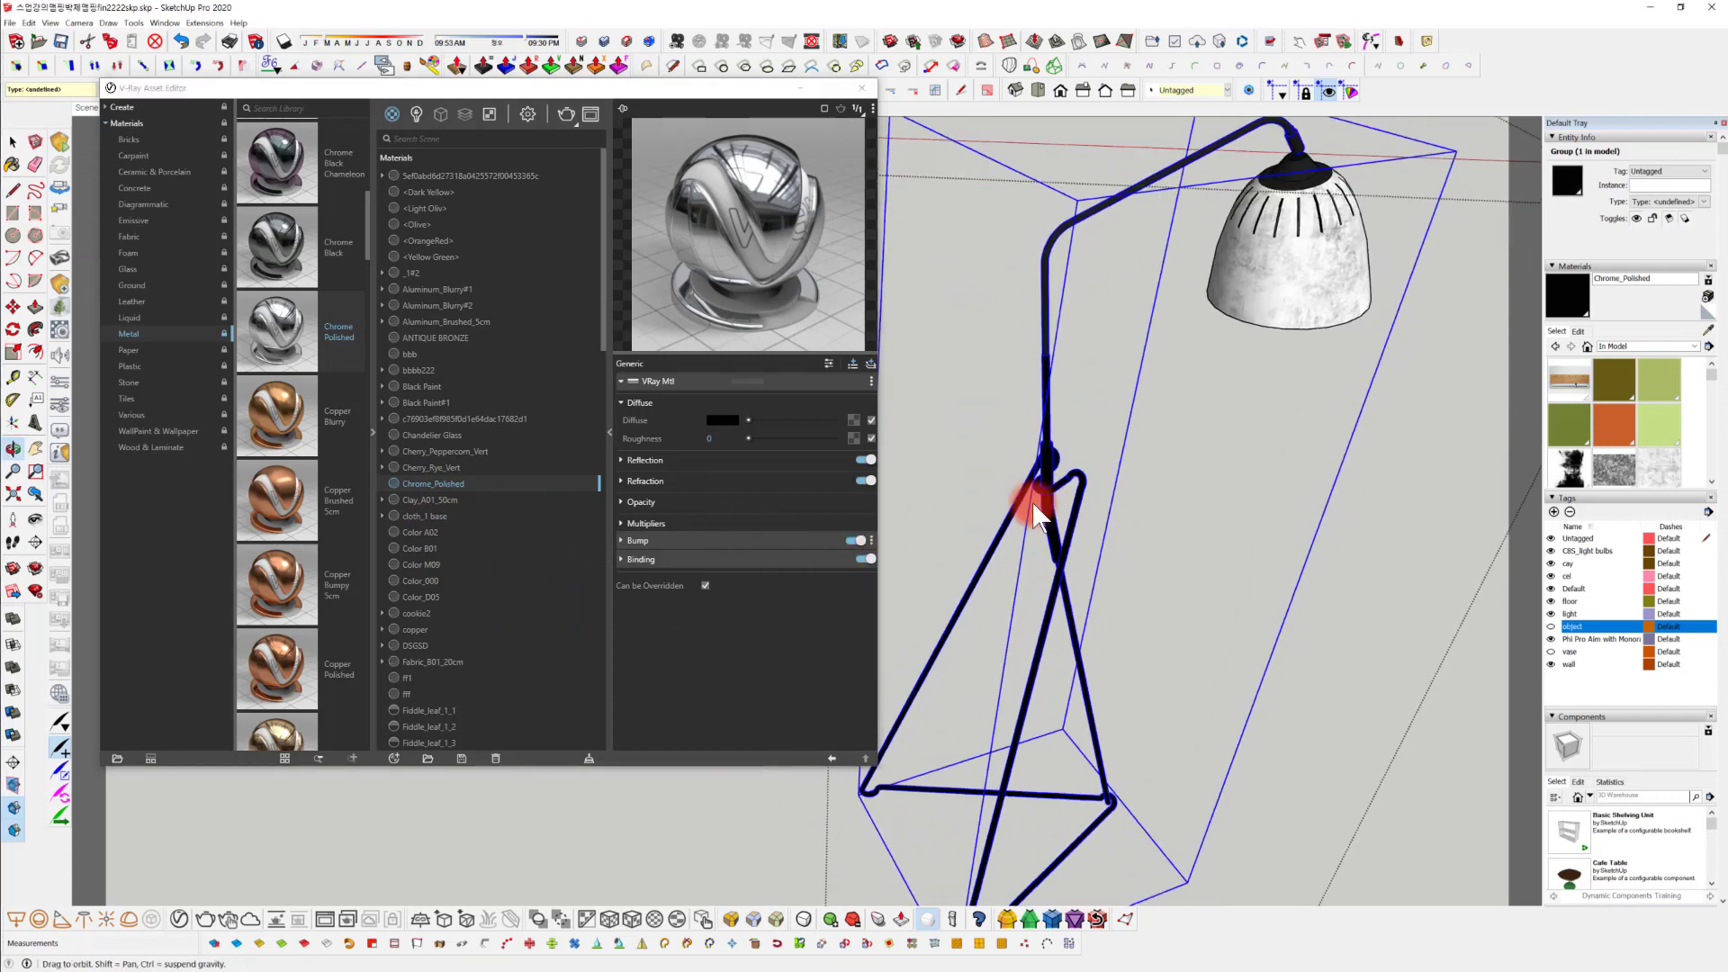
scroll(1088, 510, "down", 6)
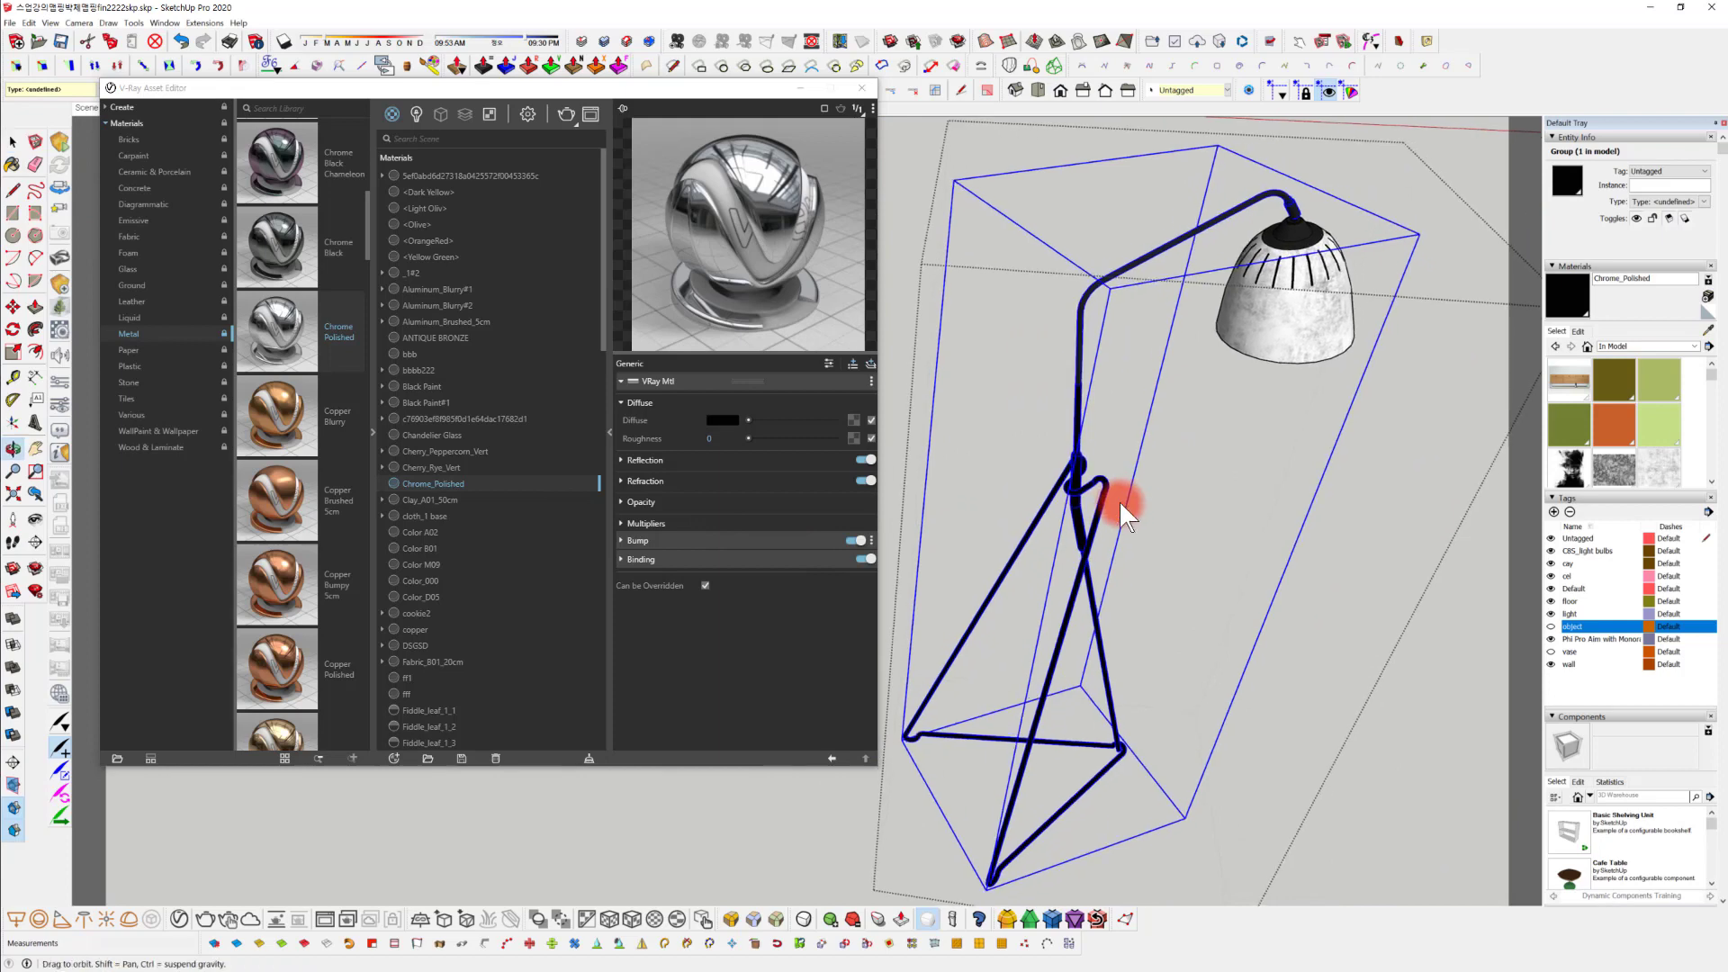
mouse_move(1119, 502)
middle_mouse_down()
mouse_move(1080, 567)
mouse_move(1026, 562)
mouse_move(1041, 494)
mouse_move(918, 578)
mouse_move(1116, 520)
middle_mouse_up()
scroll(1039, 527, "up", 5)
scroll(1039, 528, "down", 3)
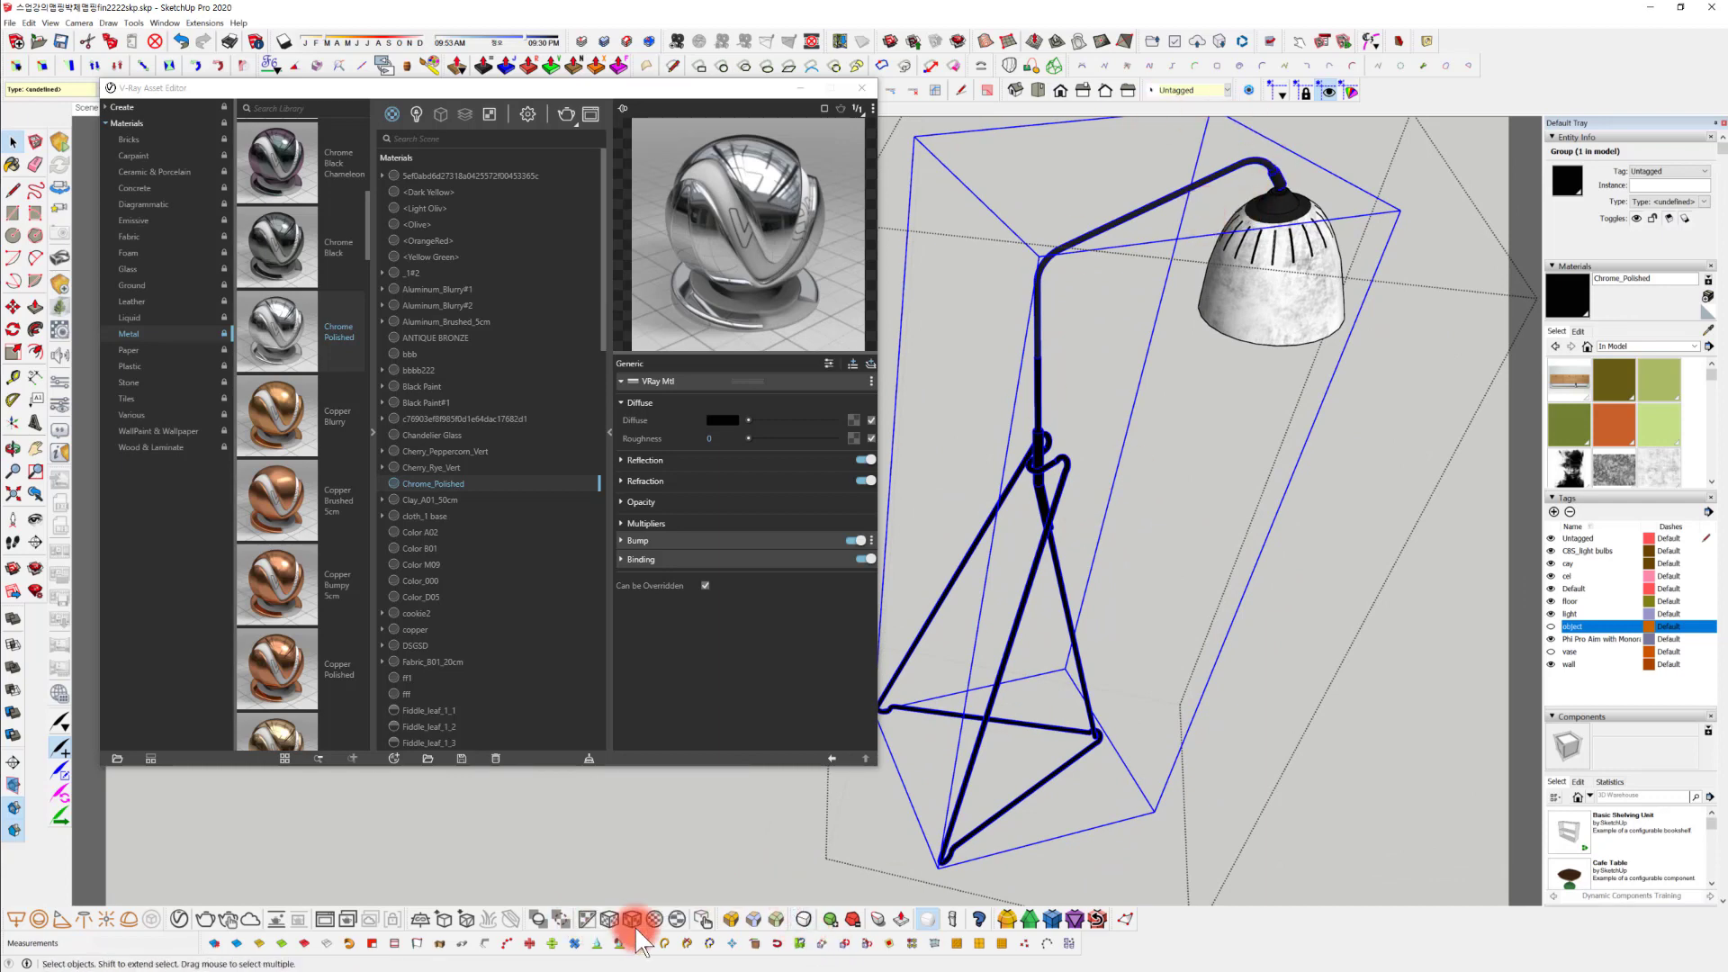
key("ctrl+z")
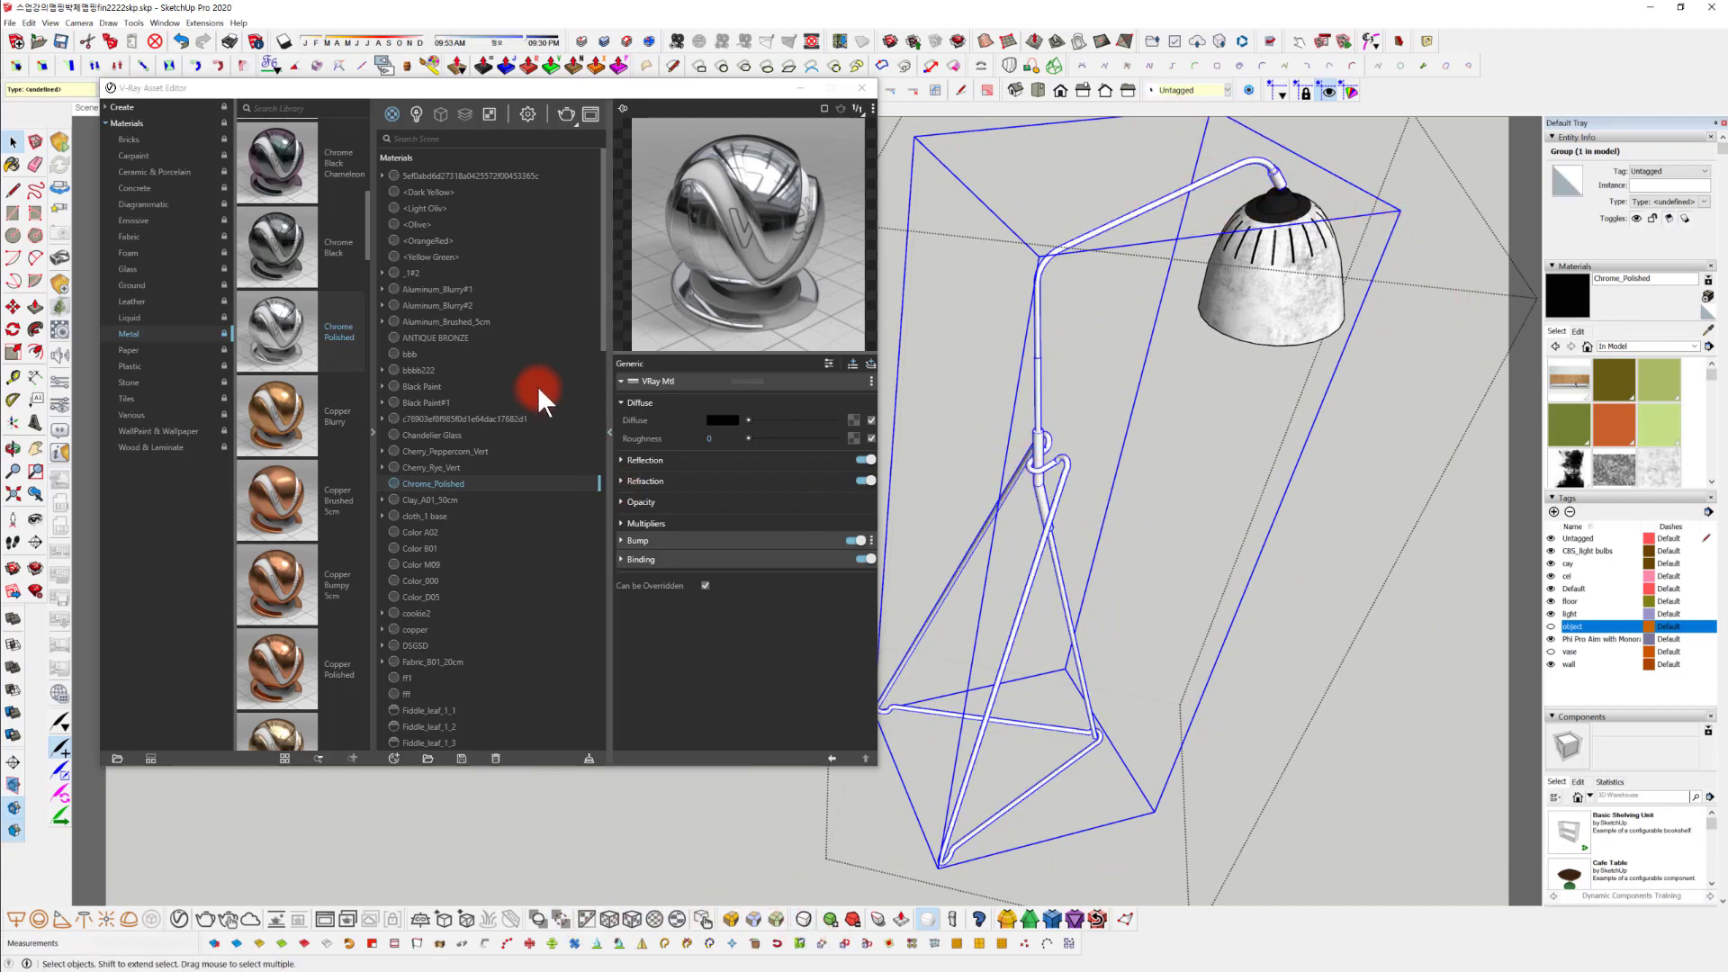
right_click(462, 483)
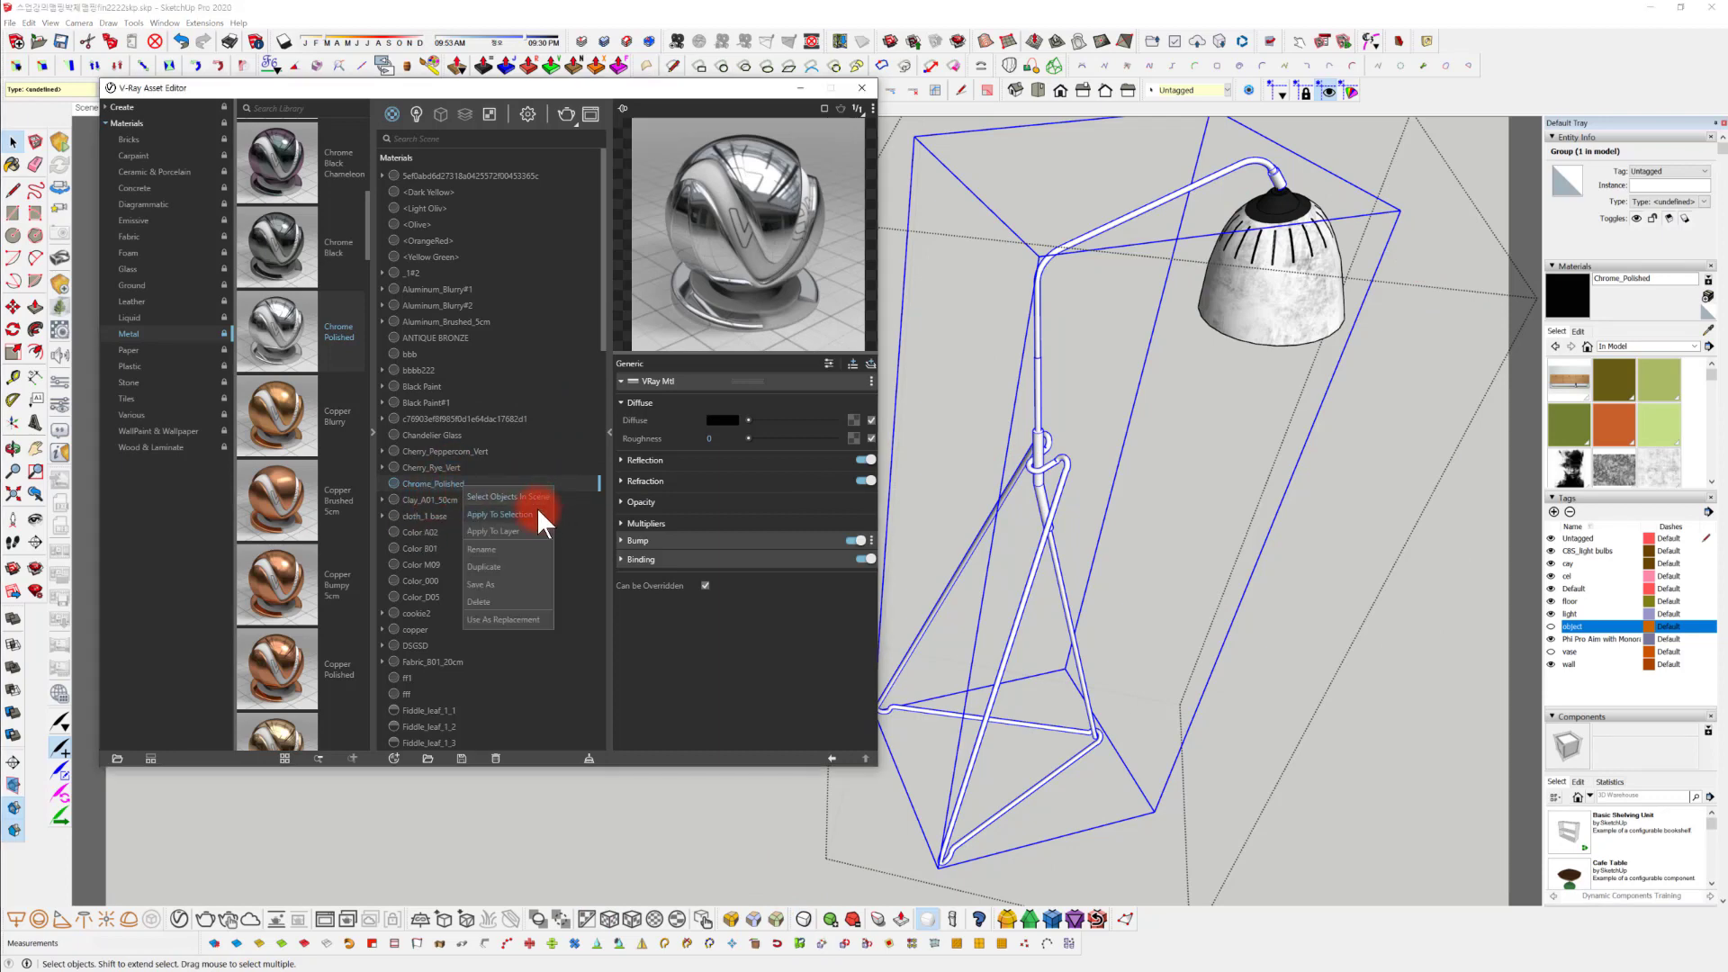
left_click(536, 514)
Open the lampshade group for editing and apply Chrome_Polished to the conical cap faces on top.
scroll(1054, 519, "up", 8)
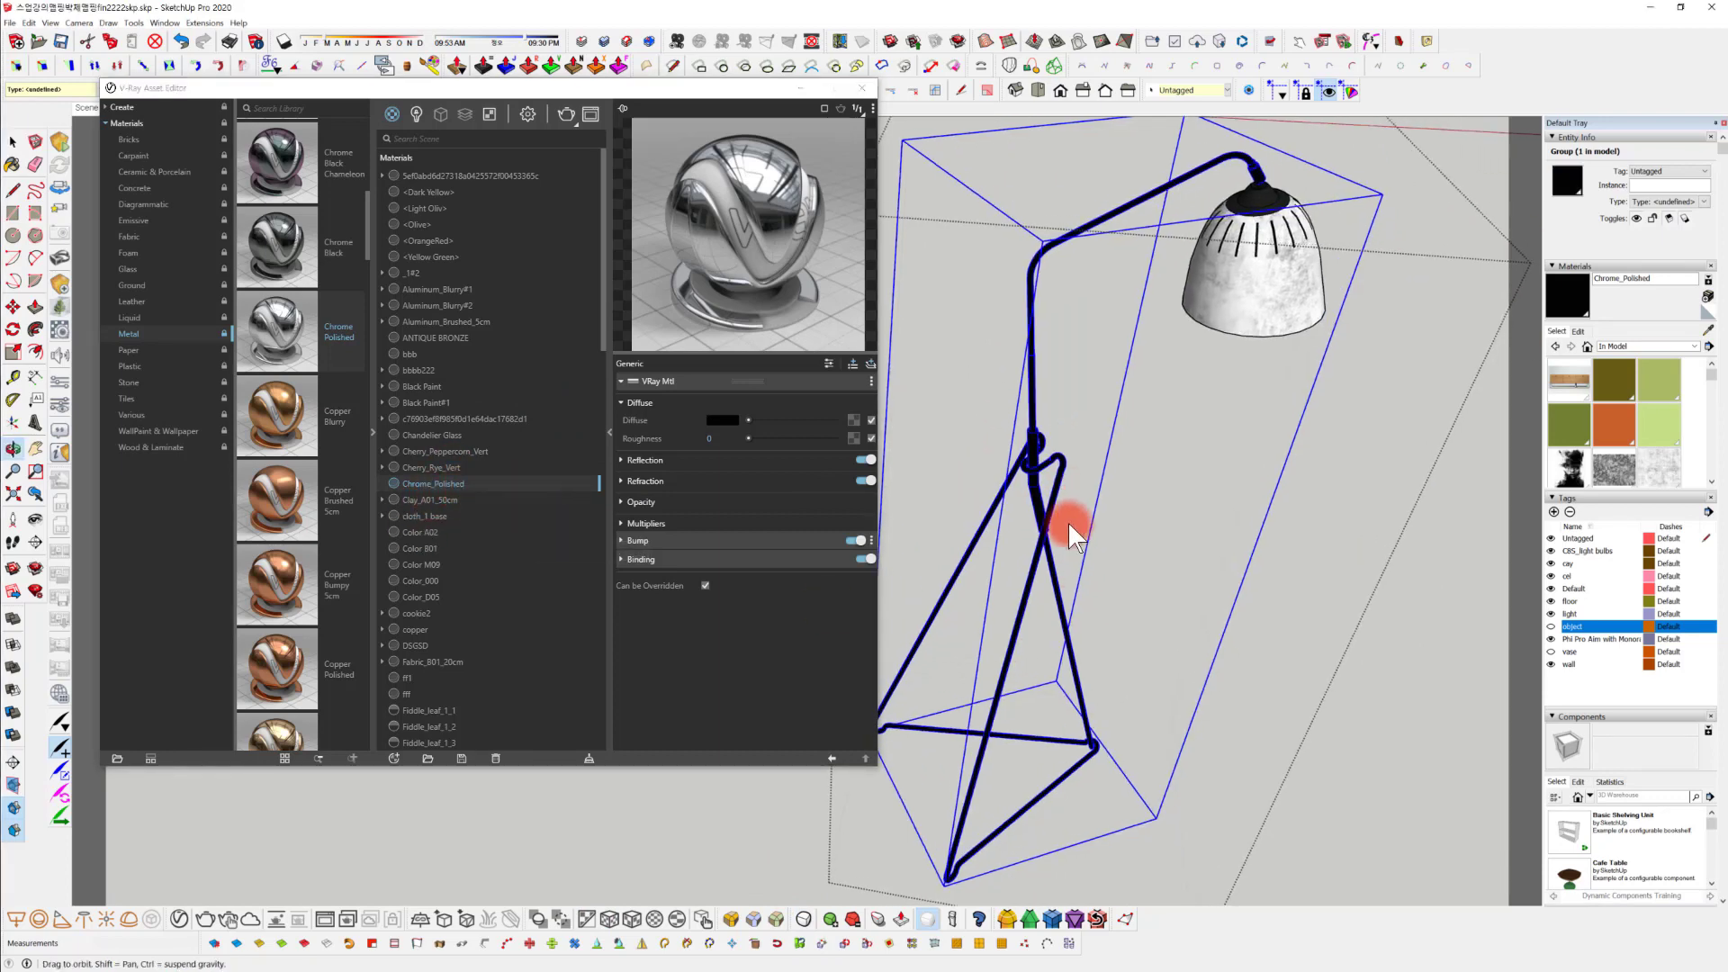
left_click(1211, 333)
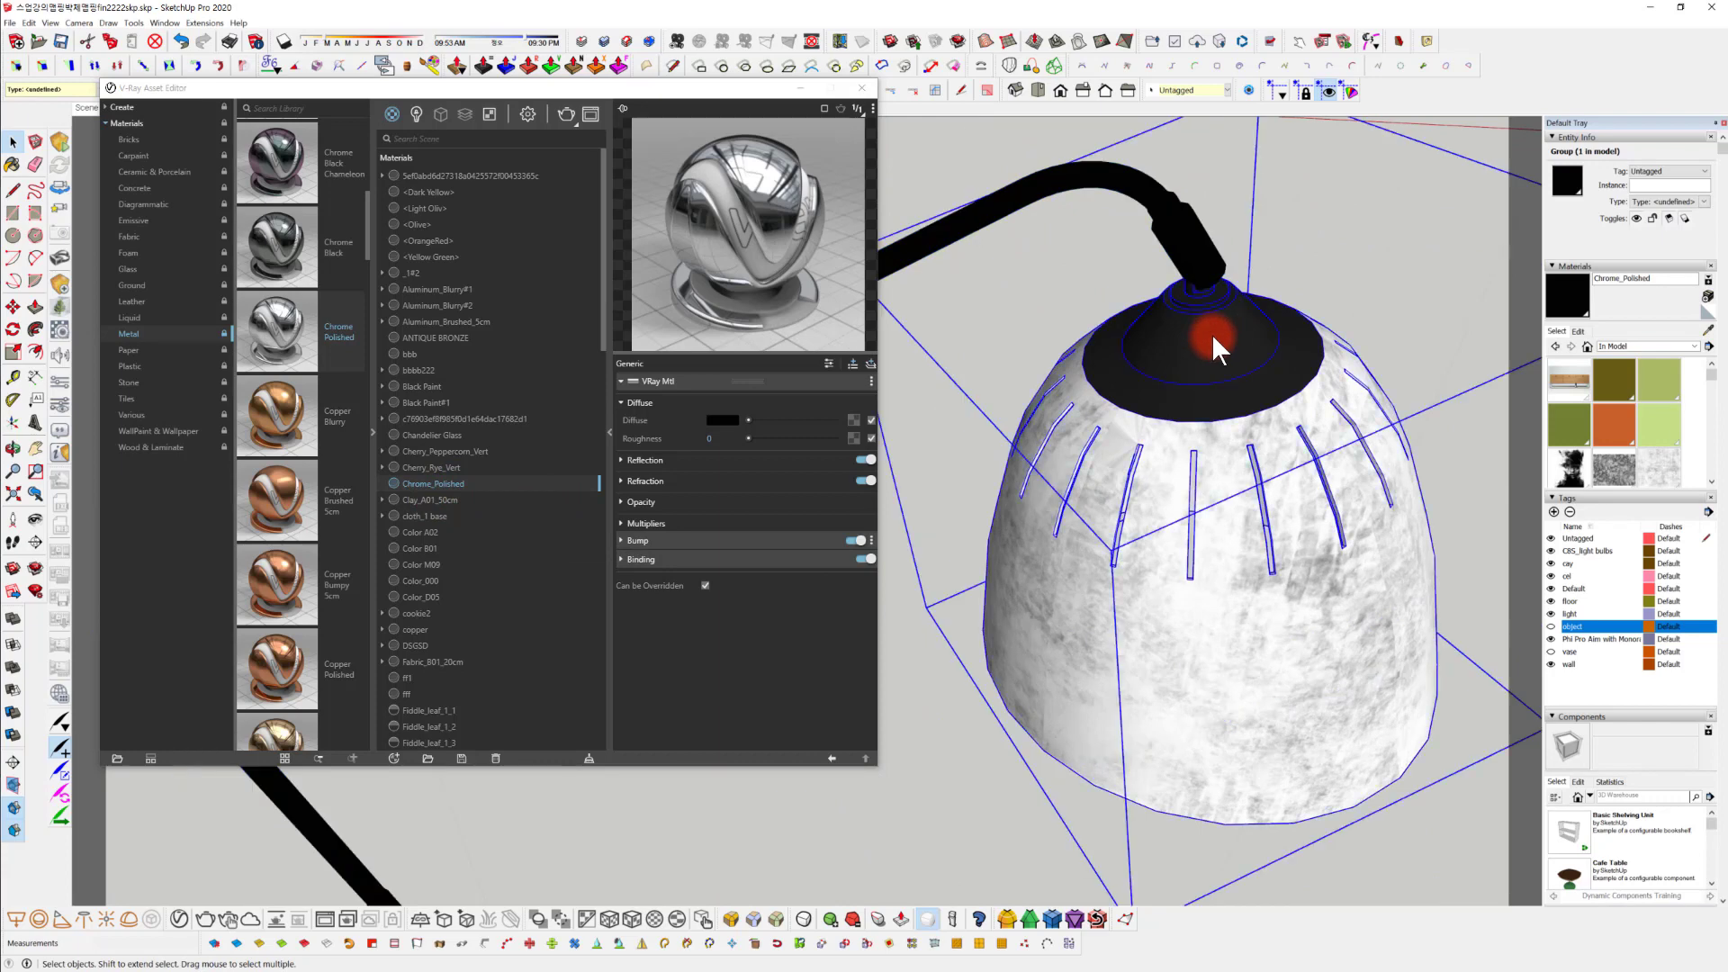
double_click(1191, 337)
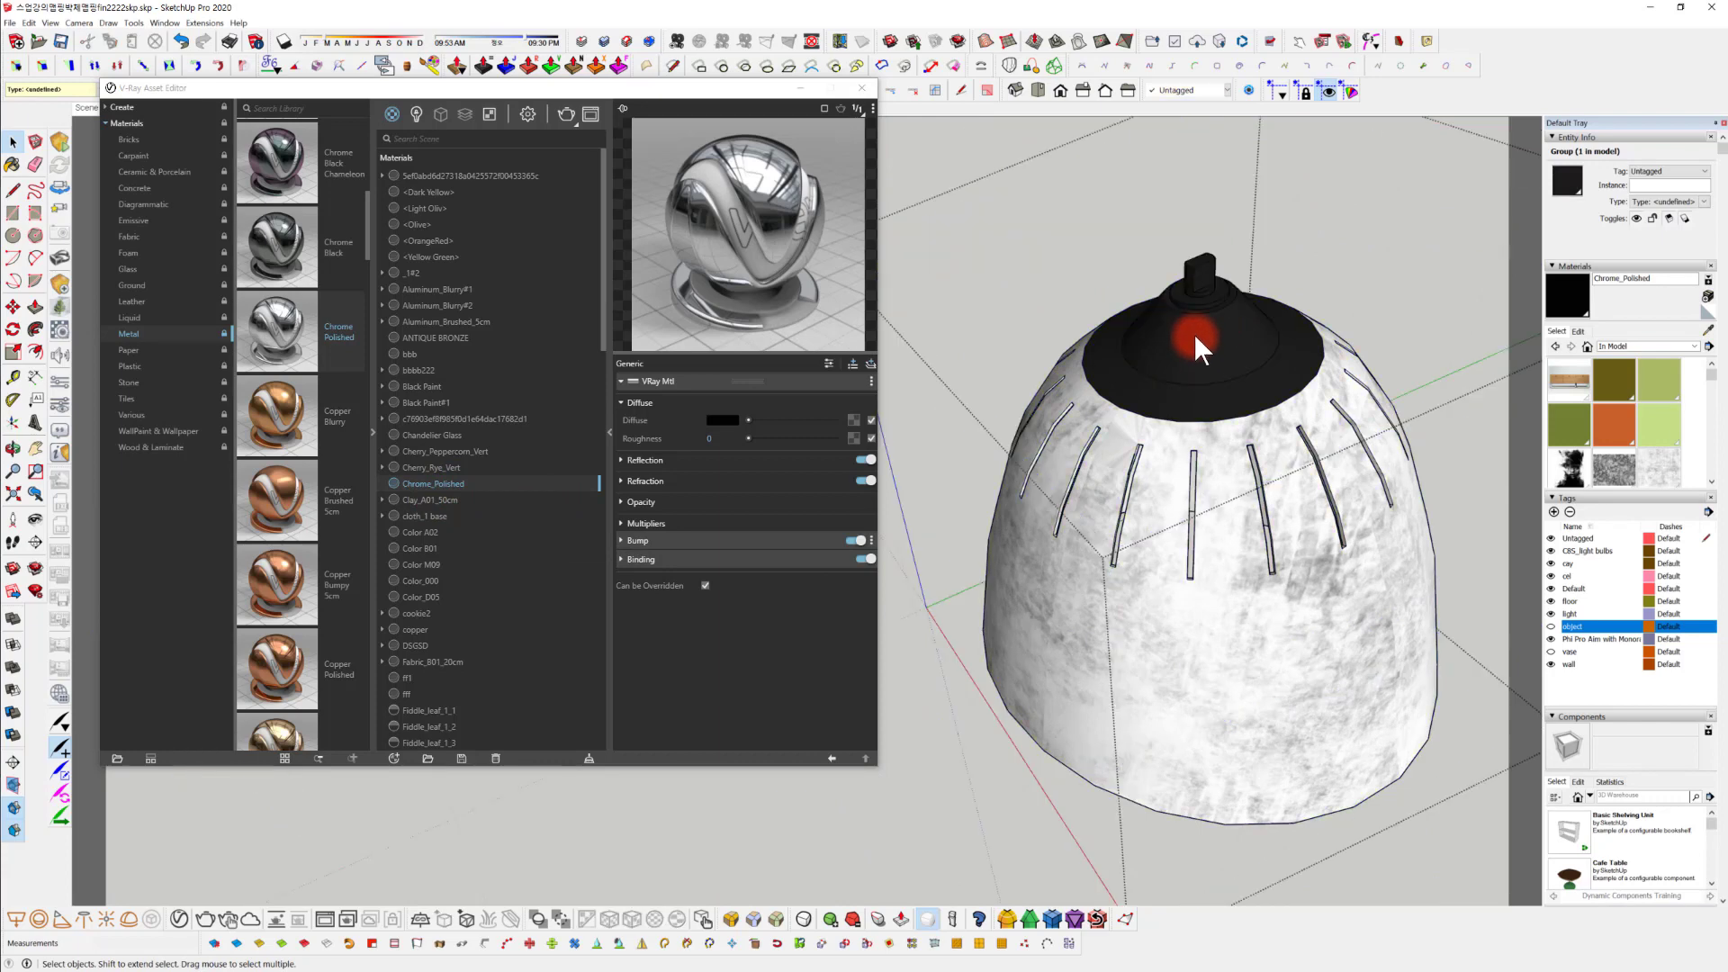
key("ctrl+a")
left_click(1418, 206)
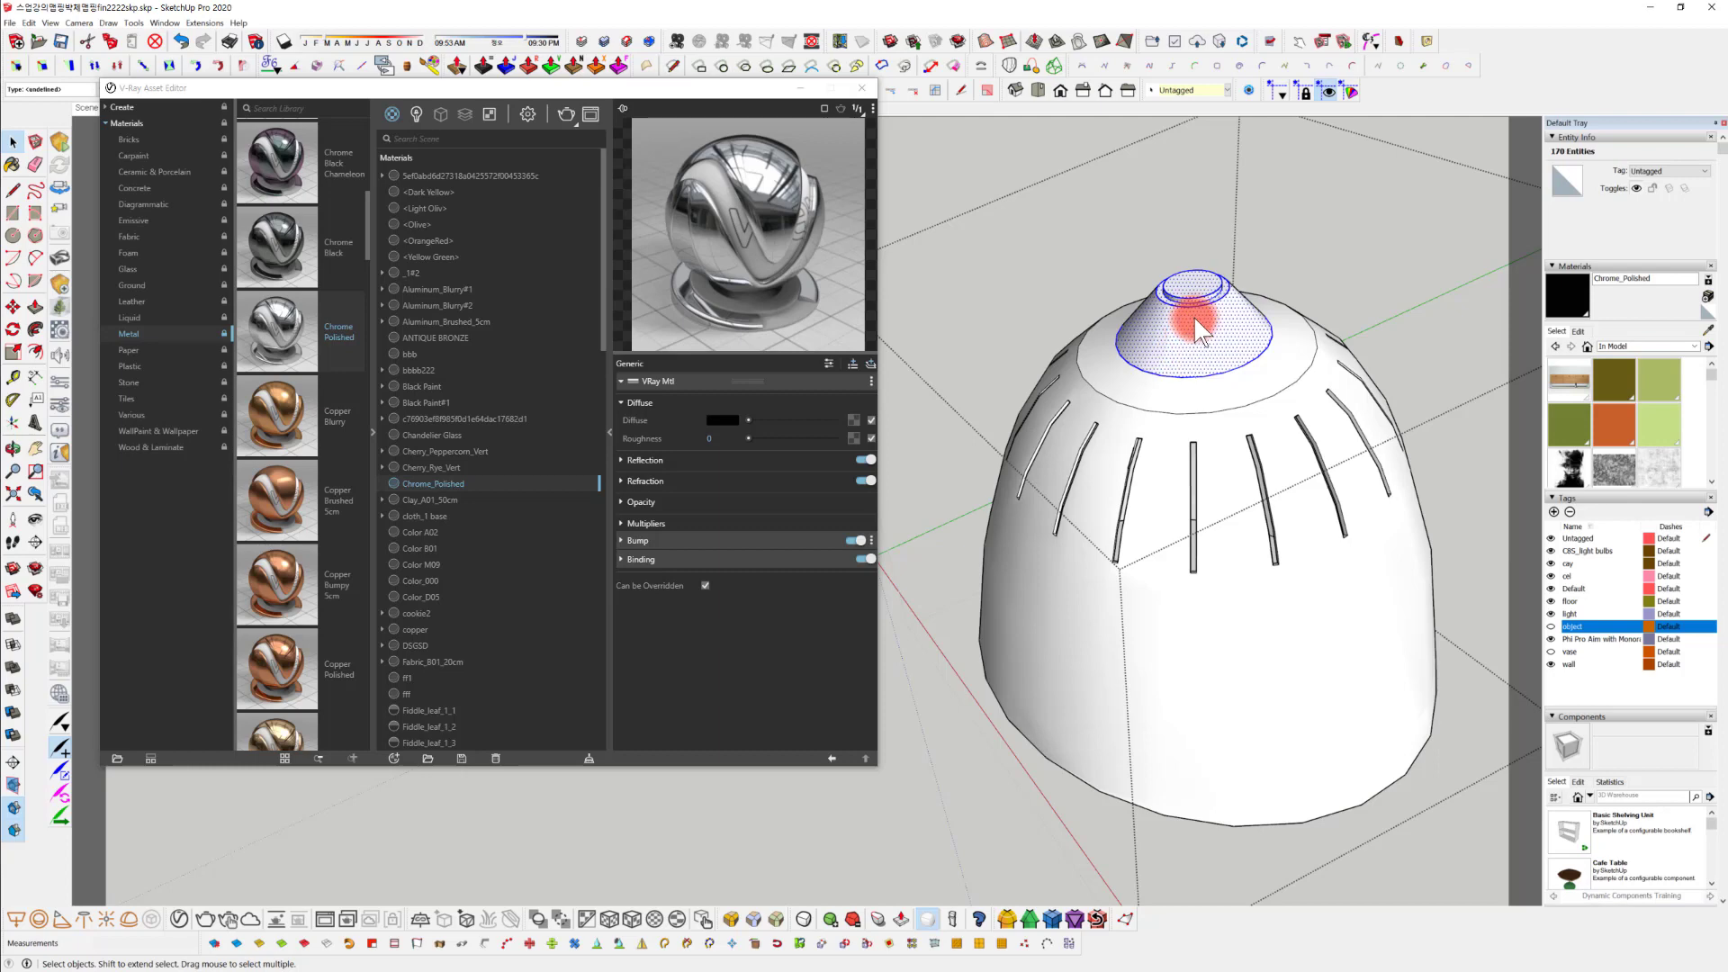
middle_click_drag(1196, 326, 1277, 342)
left_click(462, 499)
right_click(475, 483)
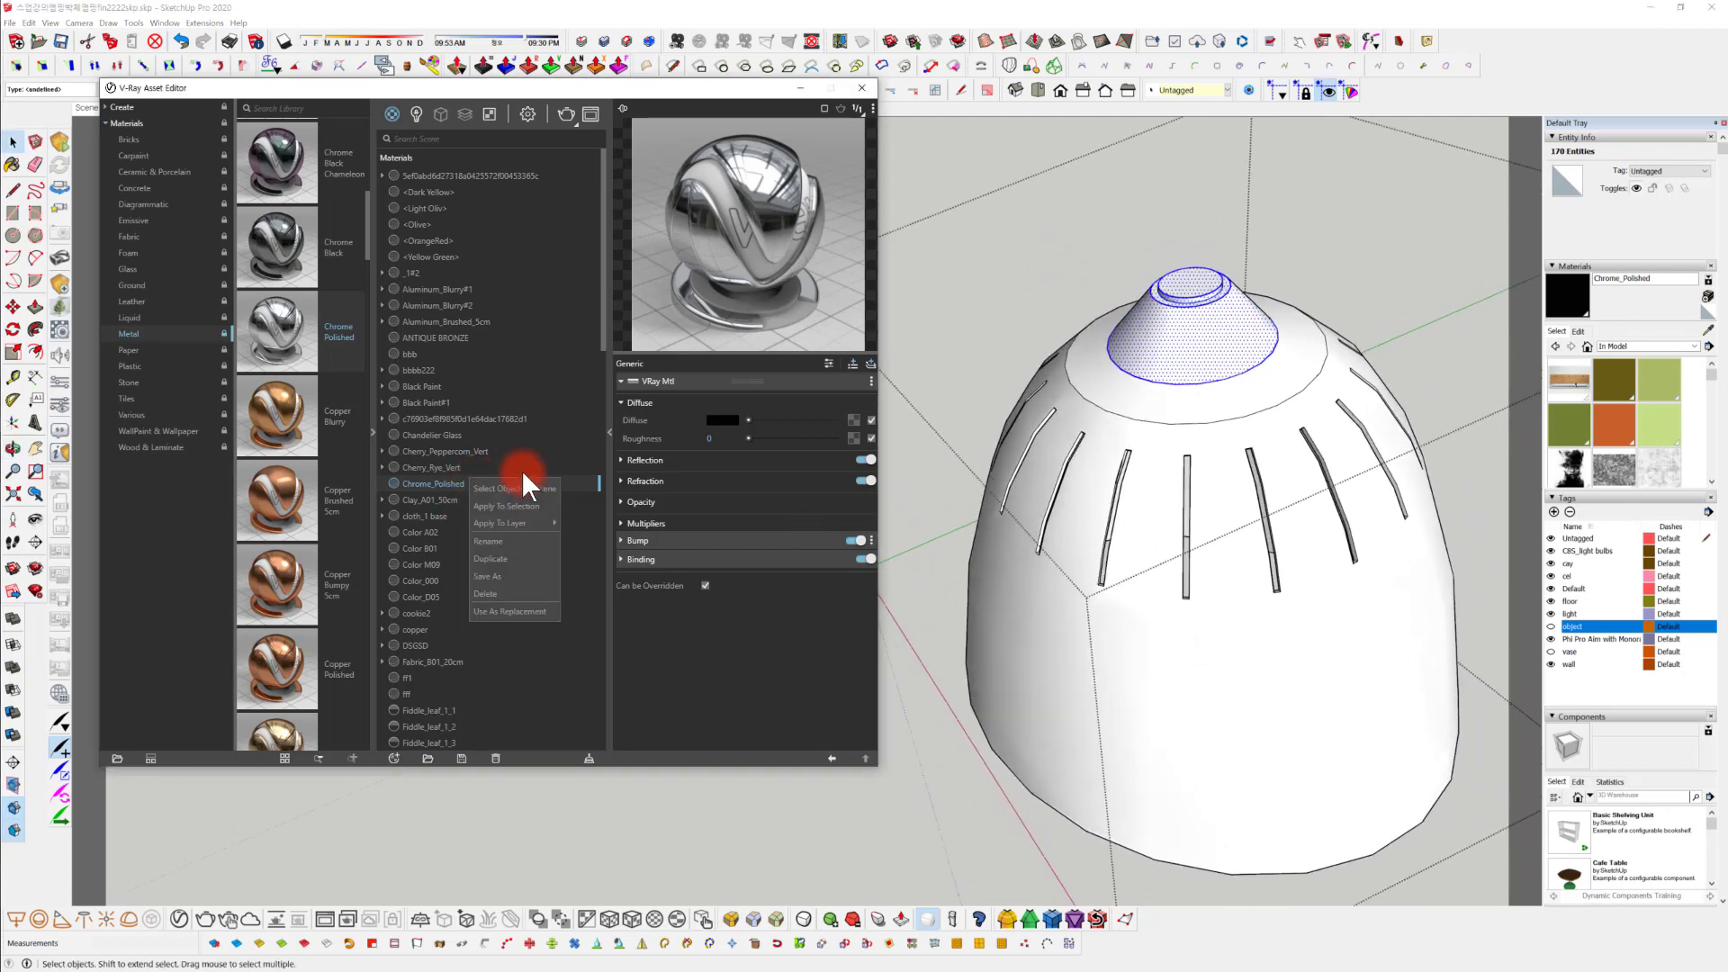
left_click(532, 505)
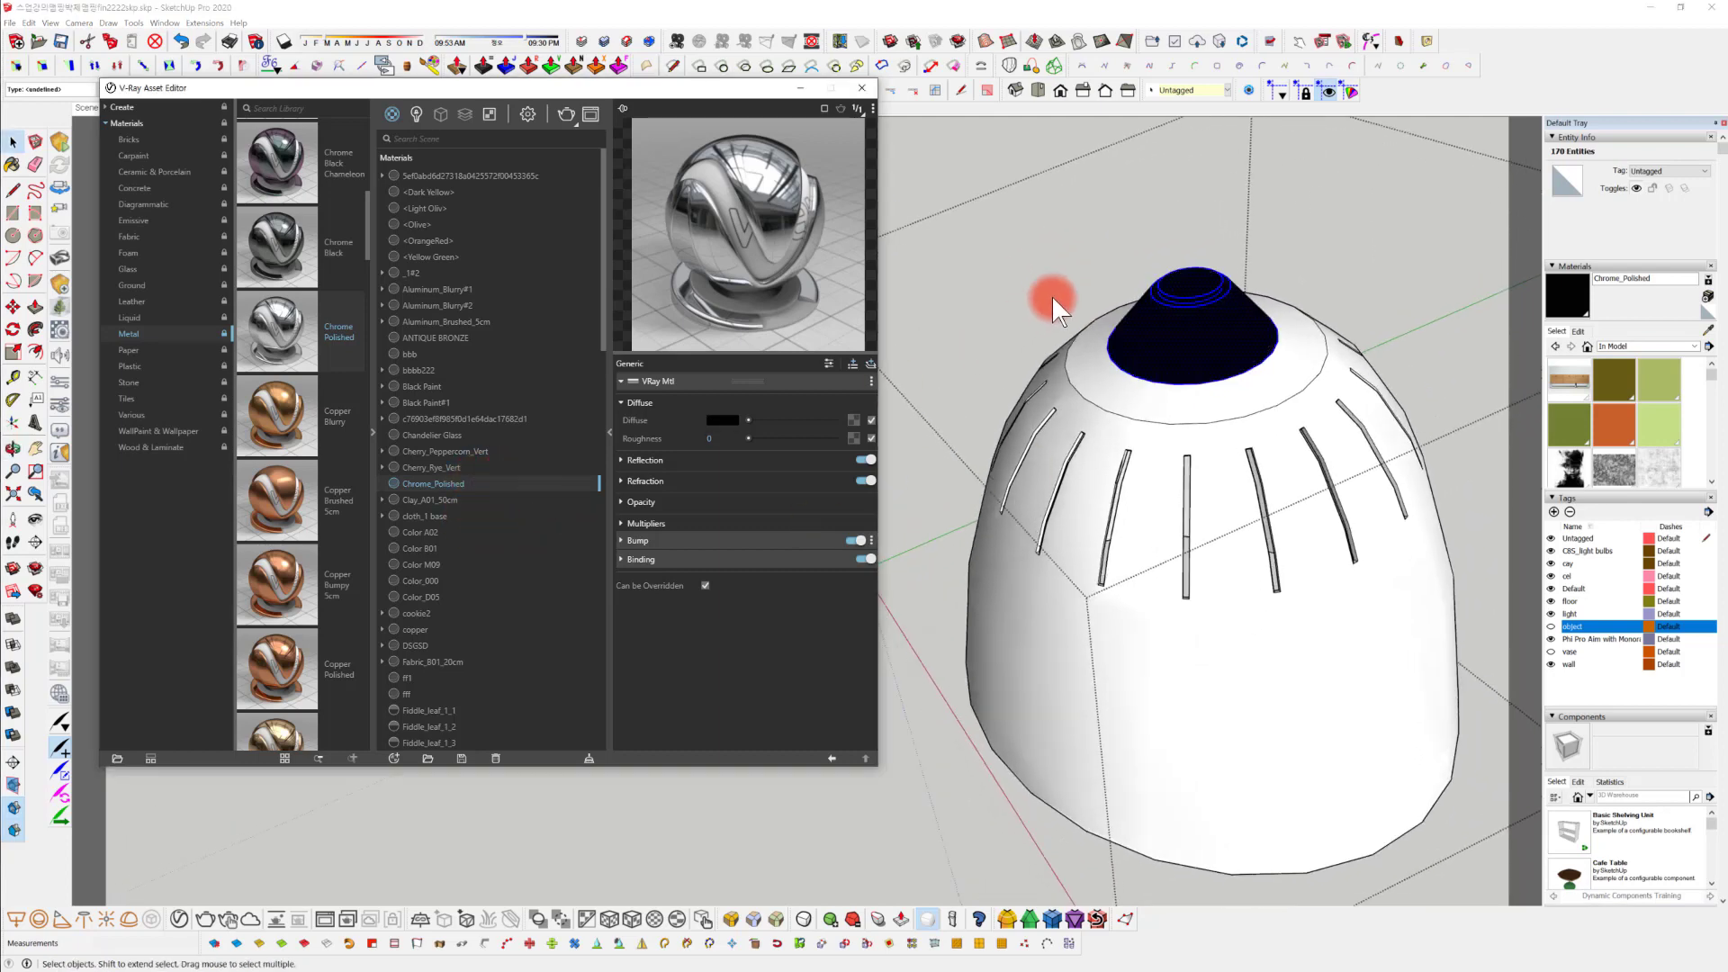
Apply Chrome_Polished to the small connector piece above the lampshade's cap.
left_click(1069, 251)
left_click(1189, 263)
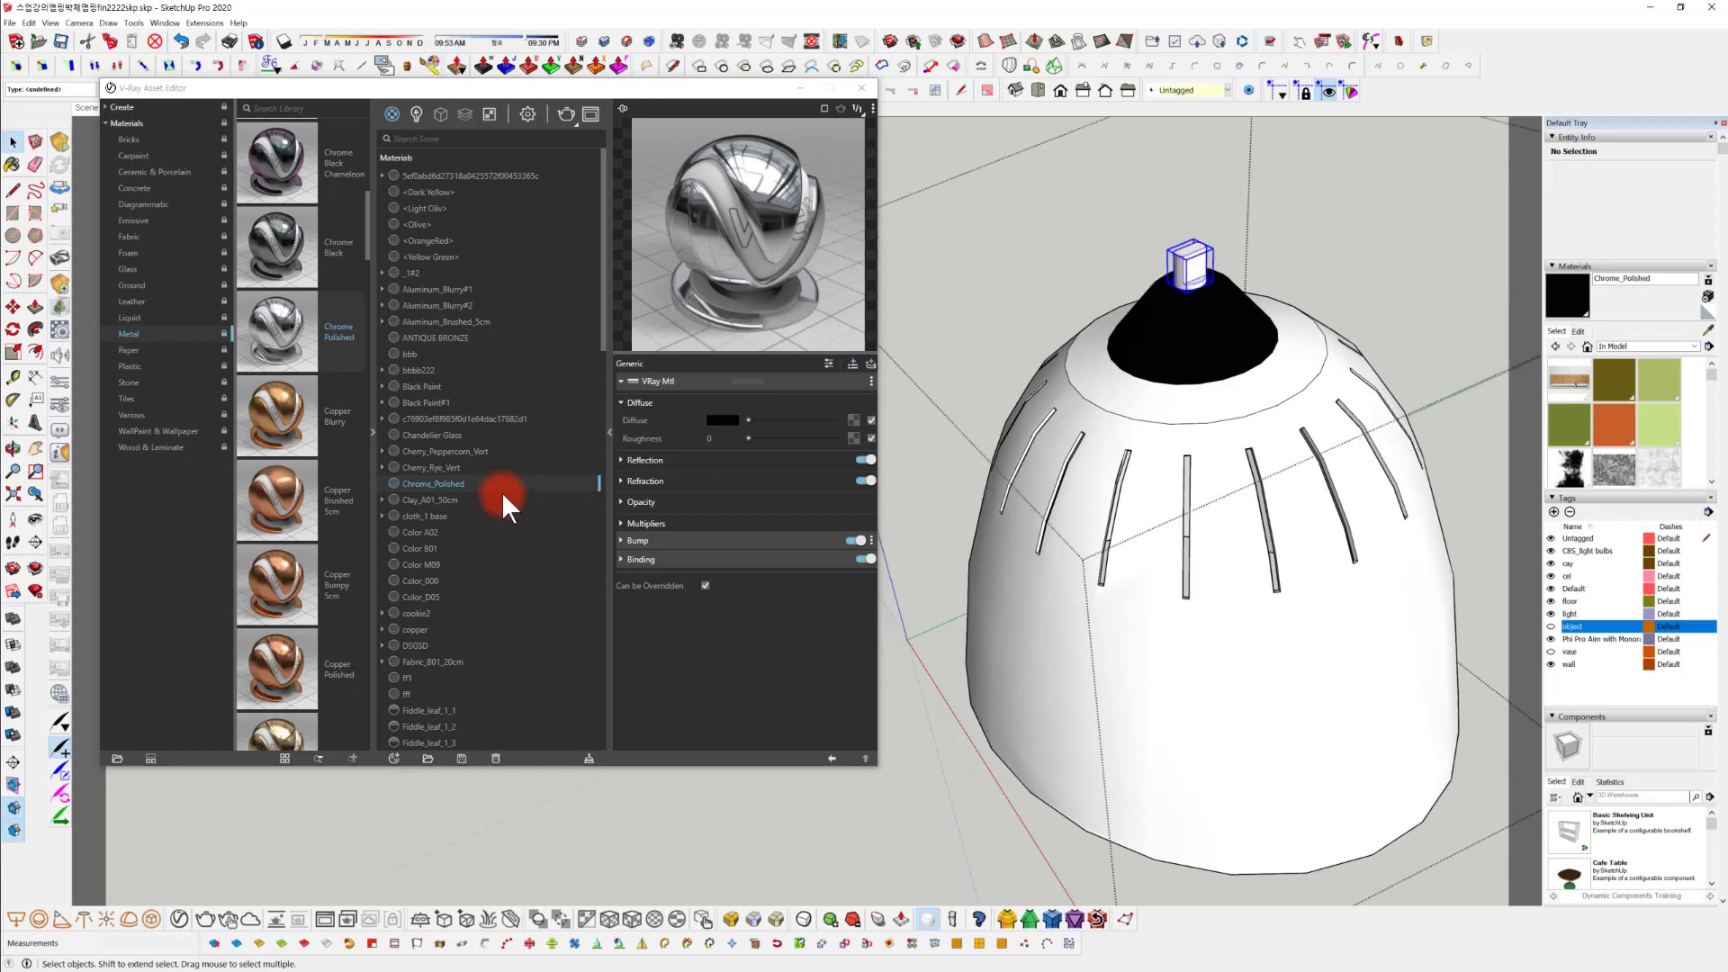
right_click(464, 483)
left_click(523, 498)
middle_click_drag(935, 423, 1047, 354)
left_click(1050, 267)
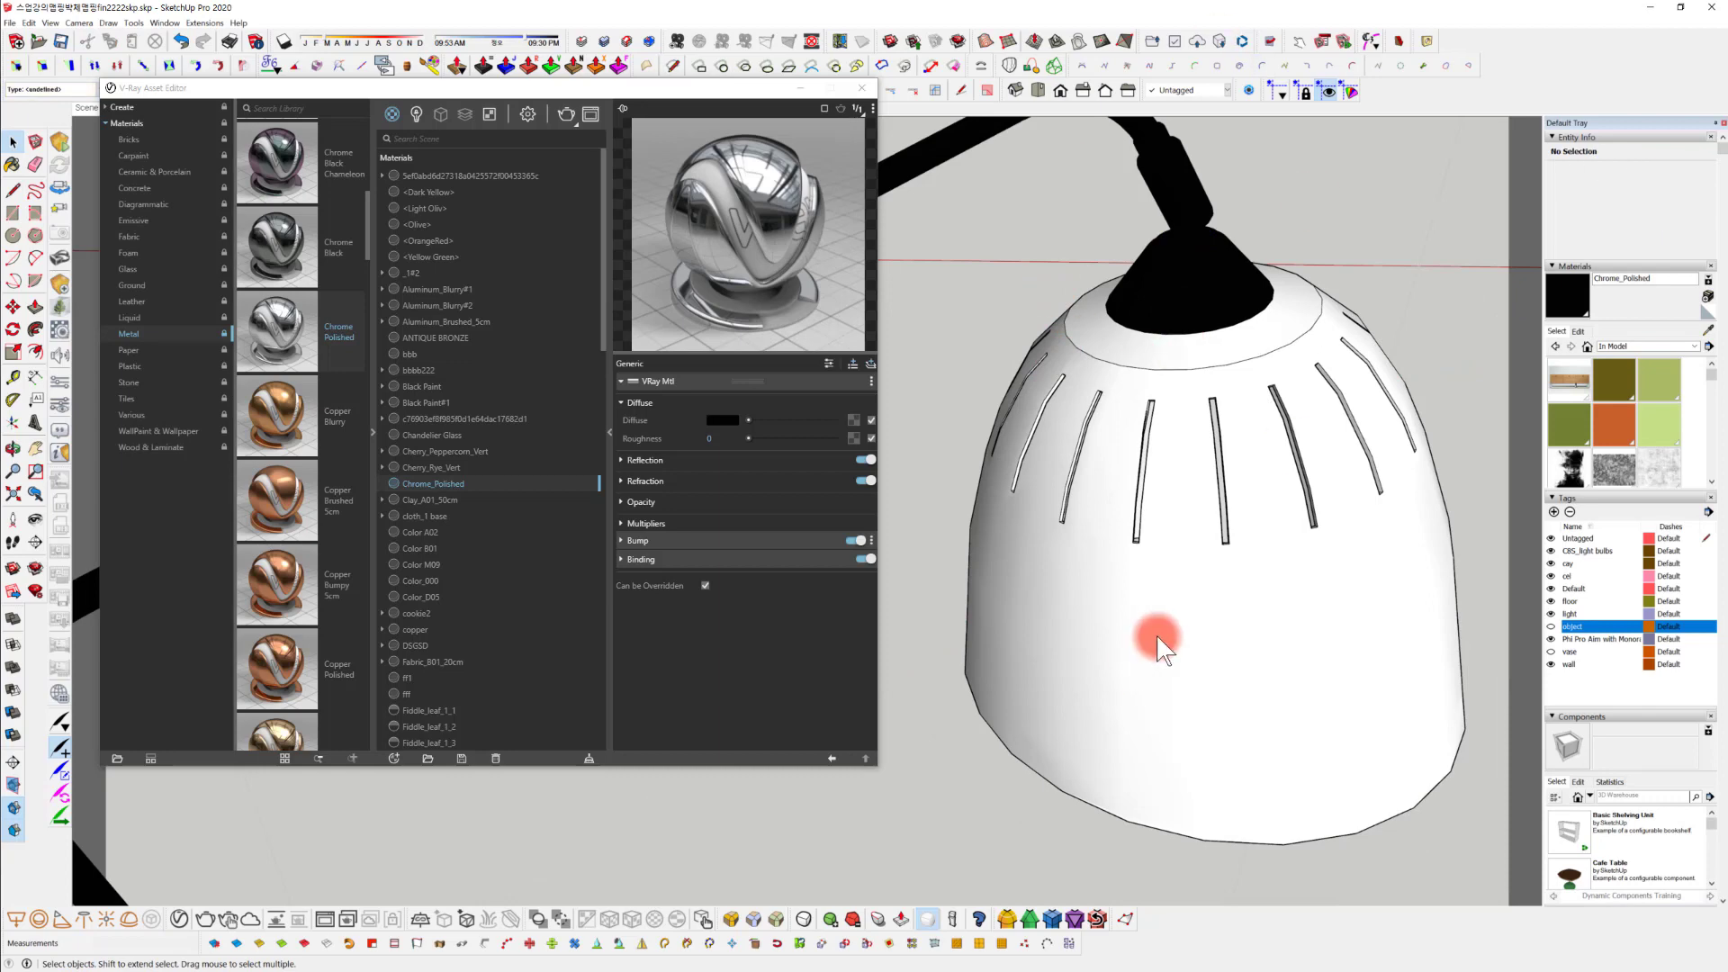
Duplicate the Chrome_Polished material and select the copy, Chrome_Polished#1.
middle_click_drag(1157, 636, 1099, 574)
middle_click_drag(1199, 656, 1195, 718)
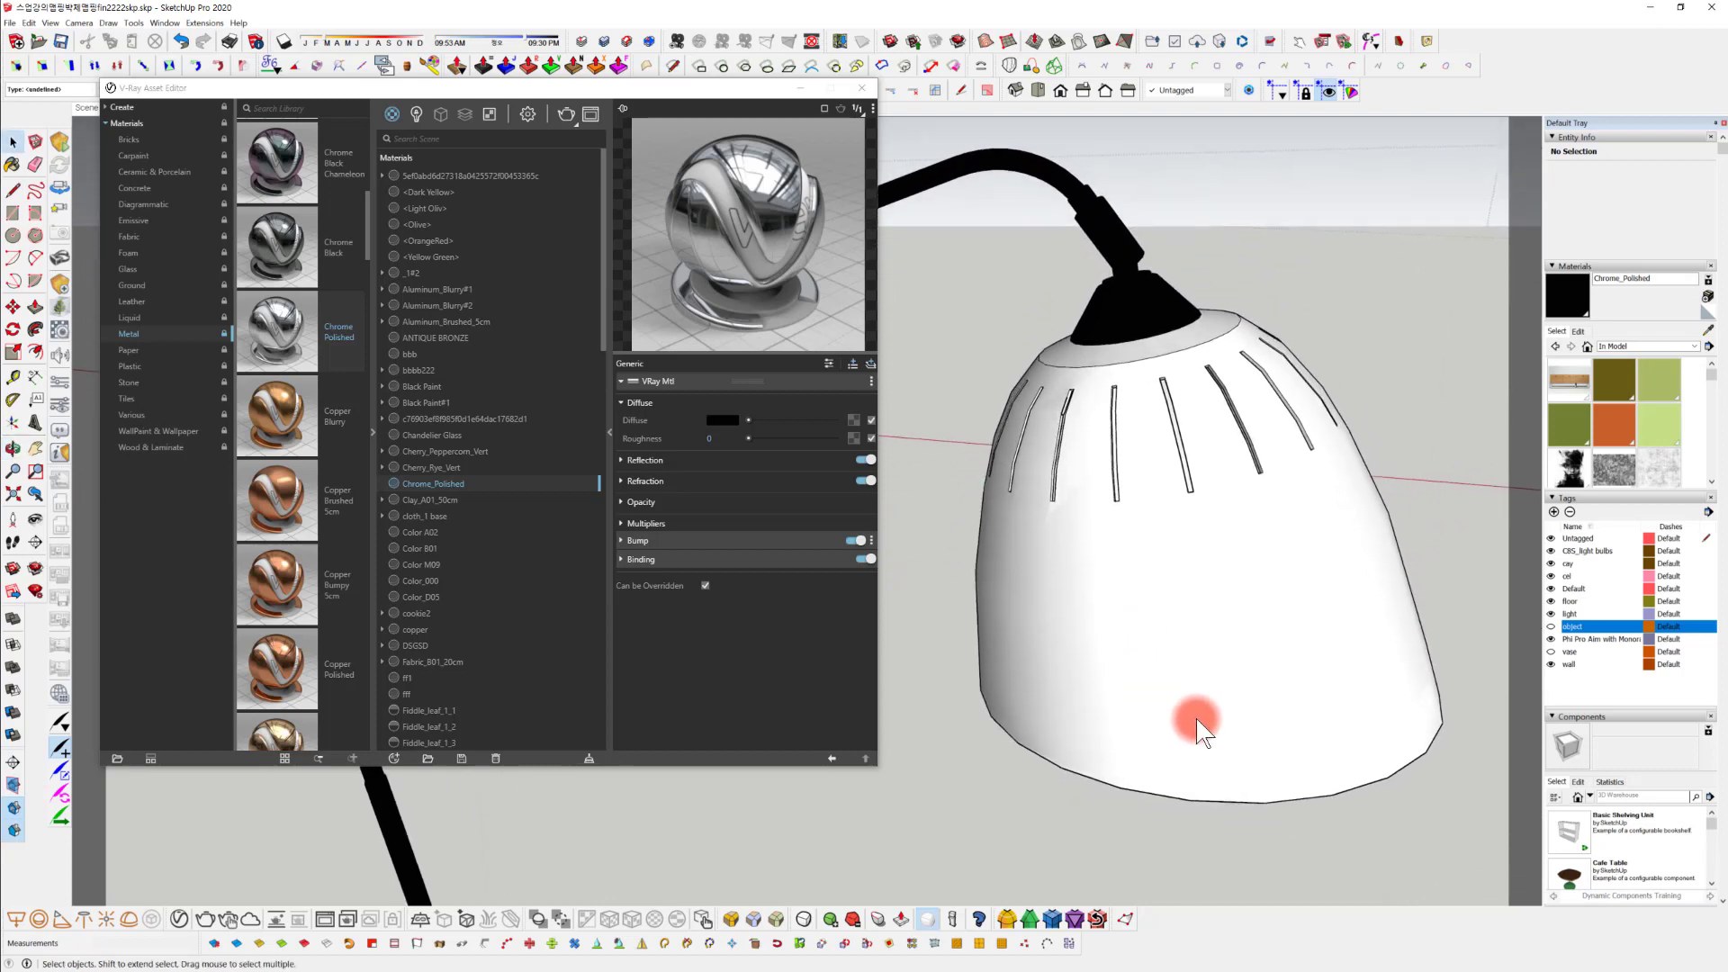
right_click(459, 486)
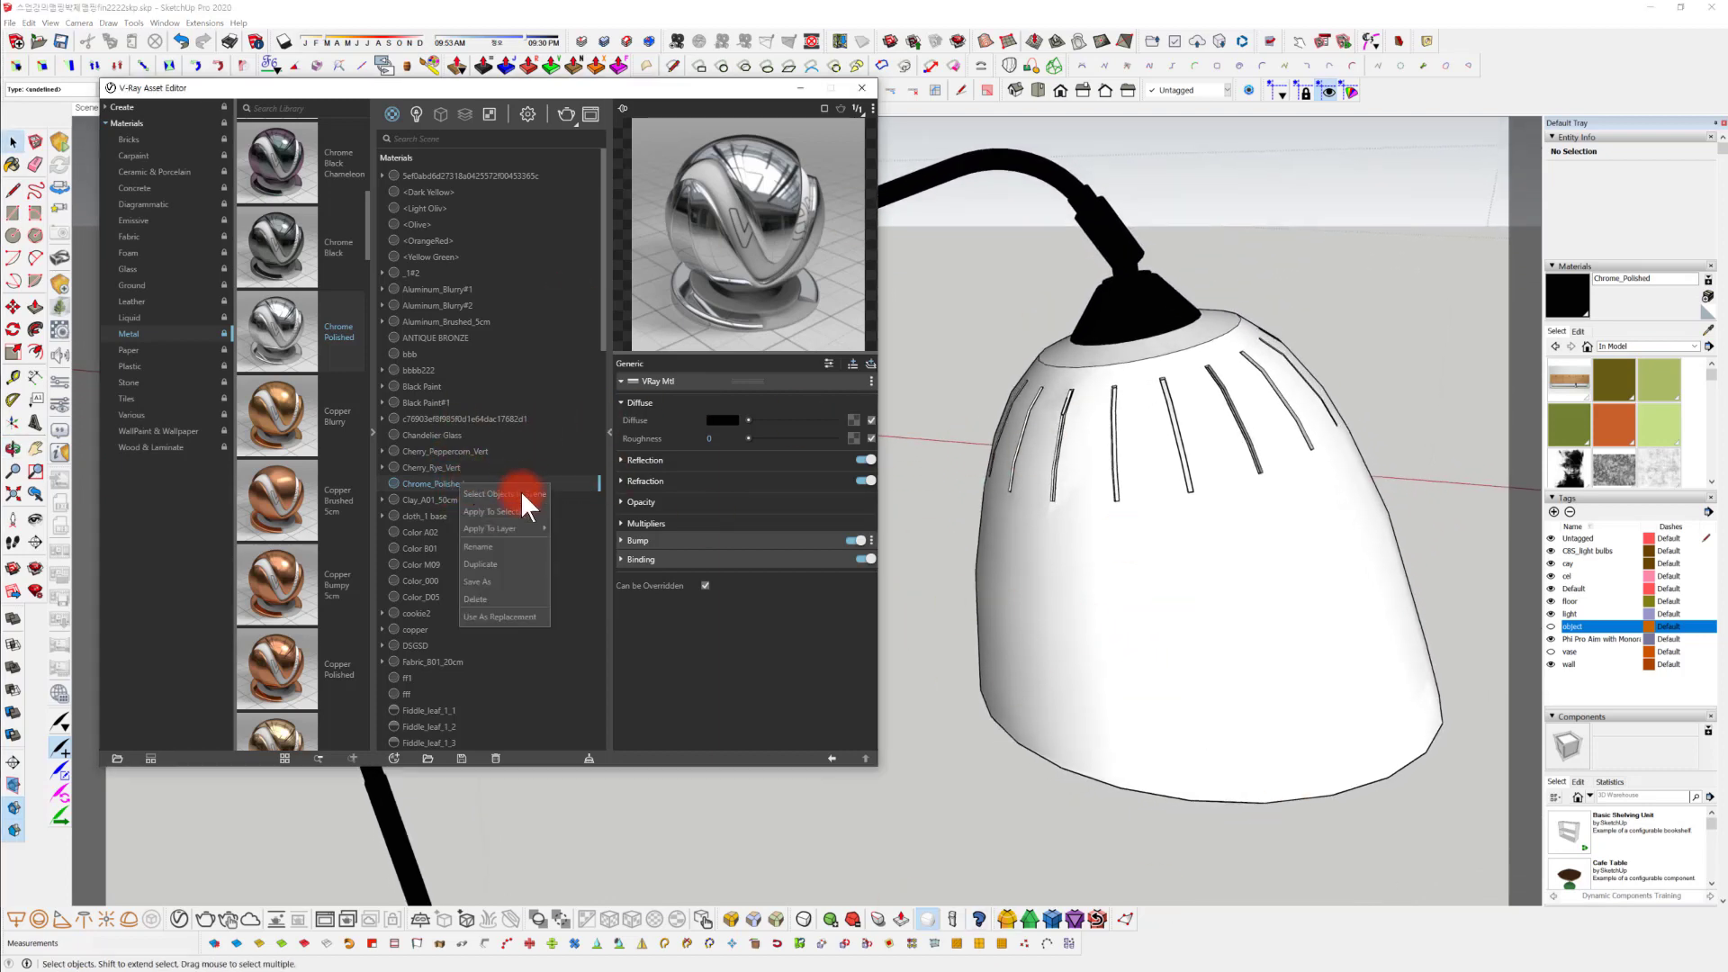
right_click(419, 482)
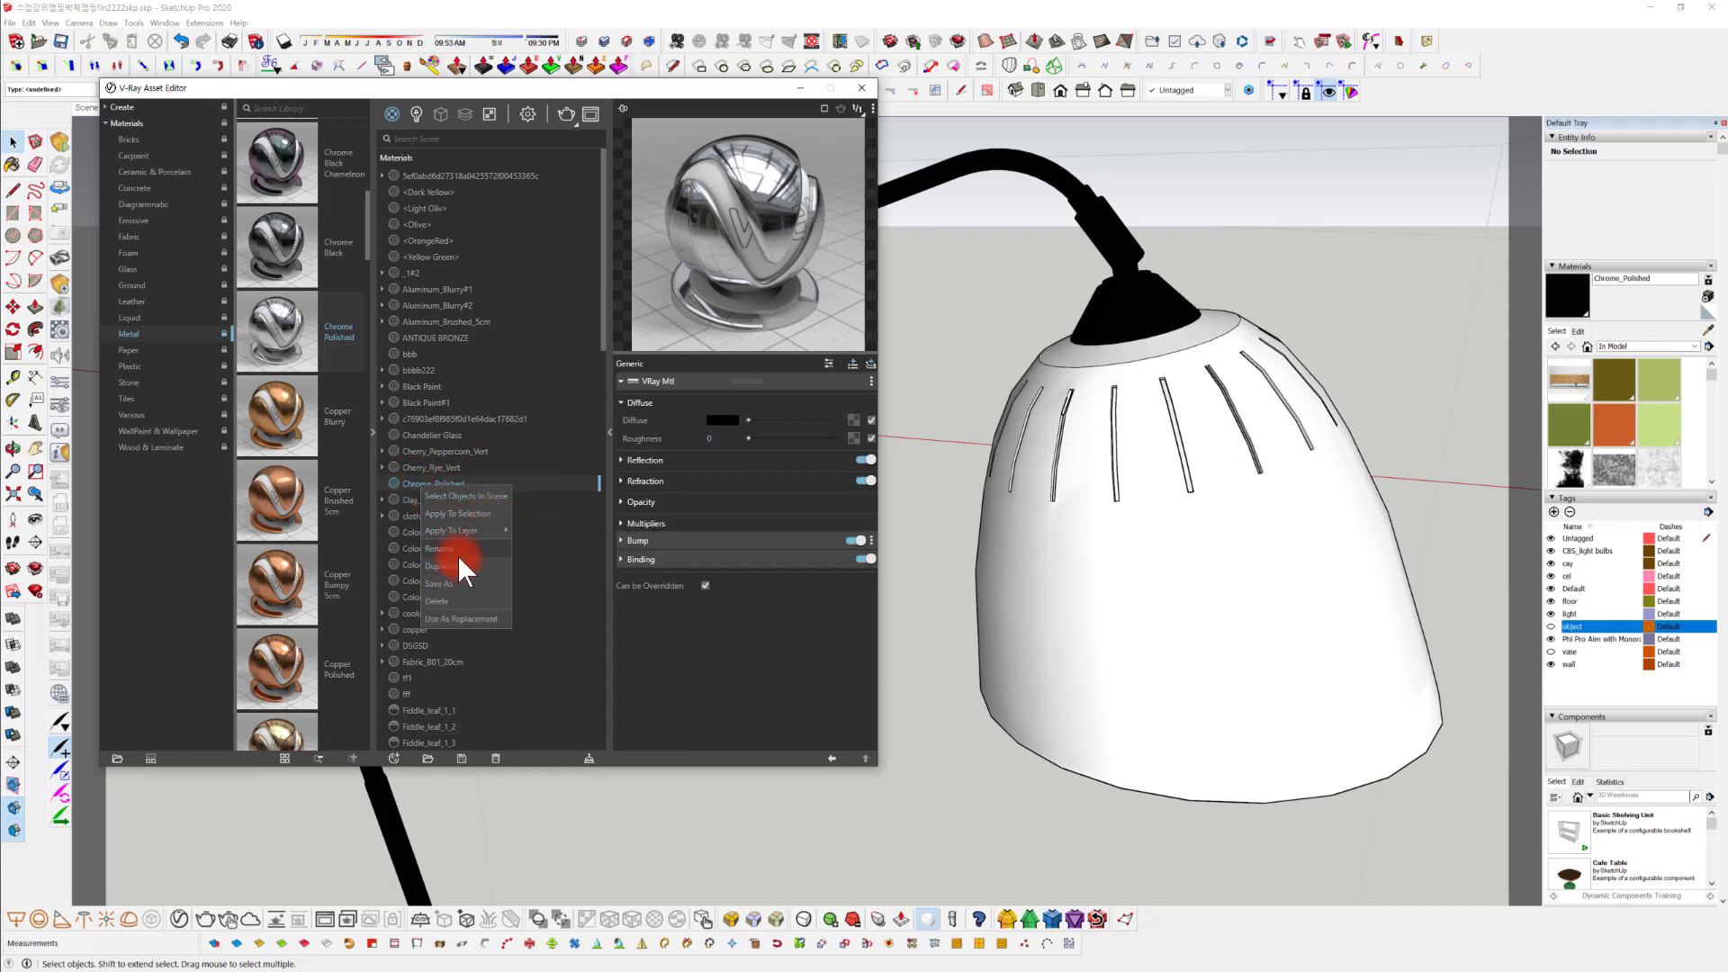
left_click(475, 566)
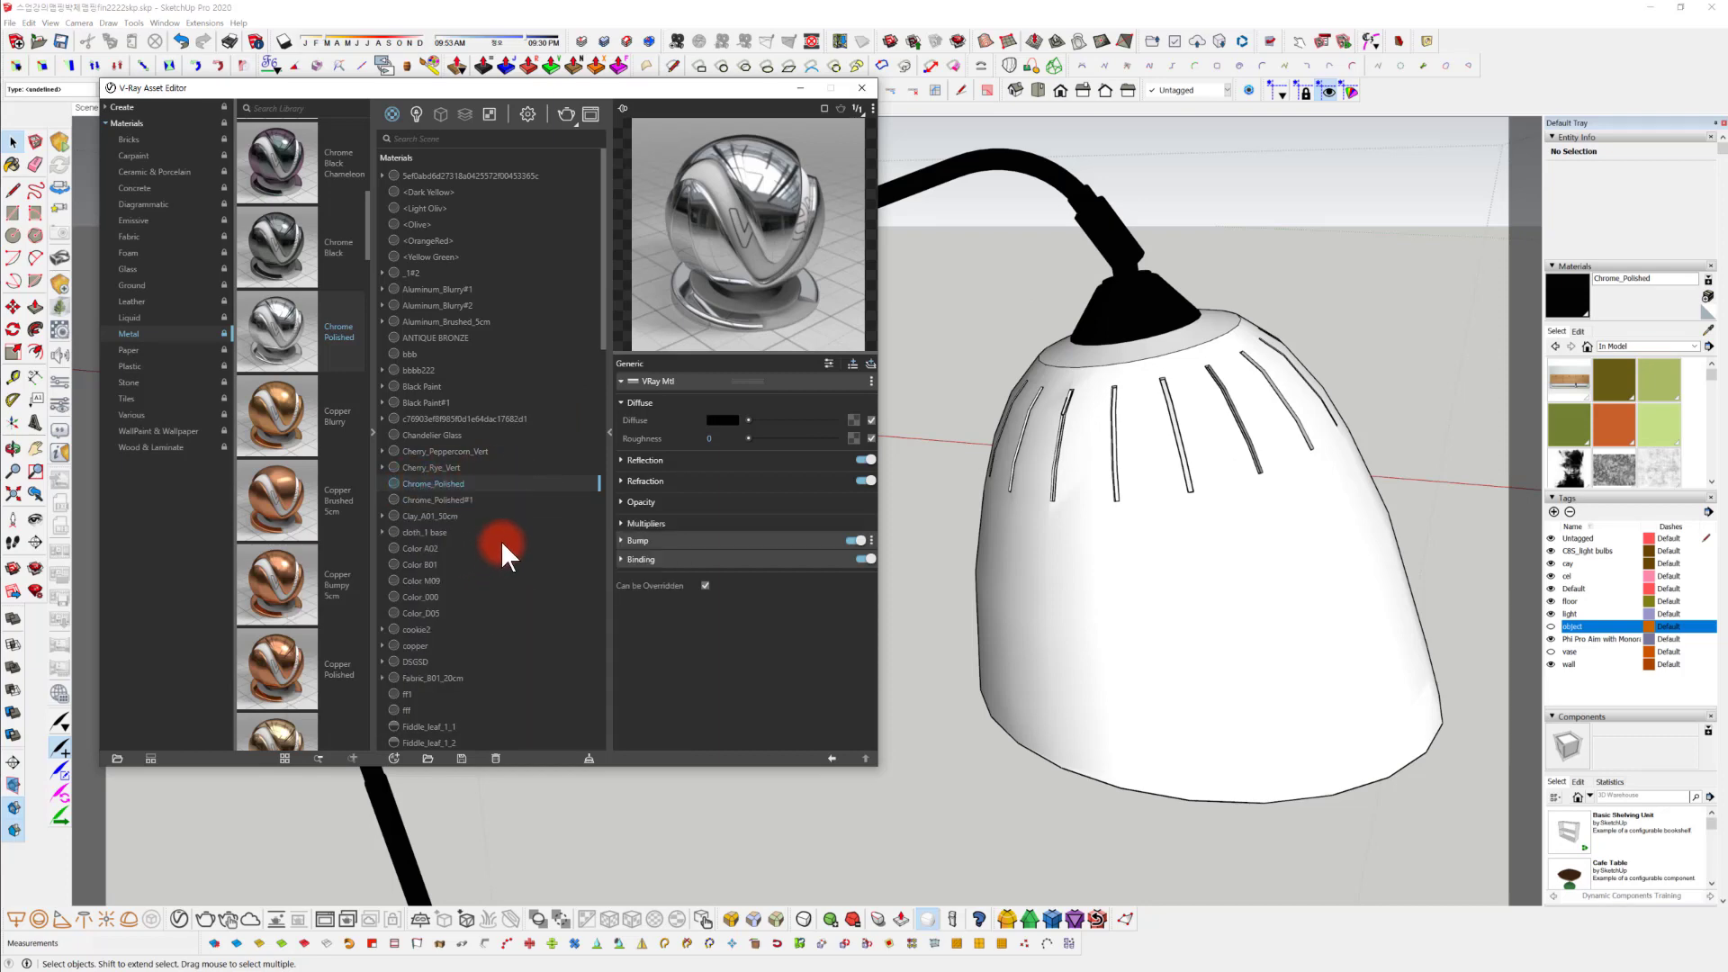
left_click(466, 499)
Select all connected faces of the lampshade body inside its group and apply Chrome_Polished#1 to them.
left_click(1253, 634)
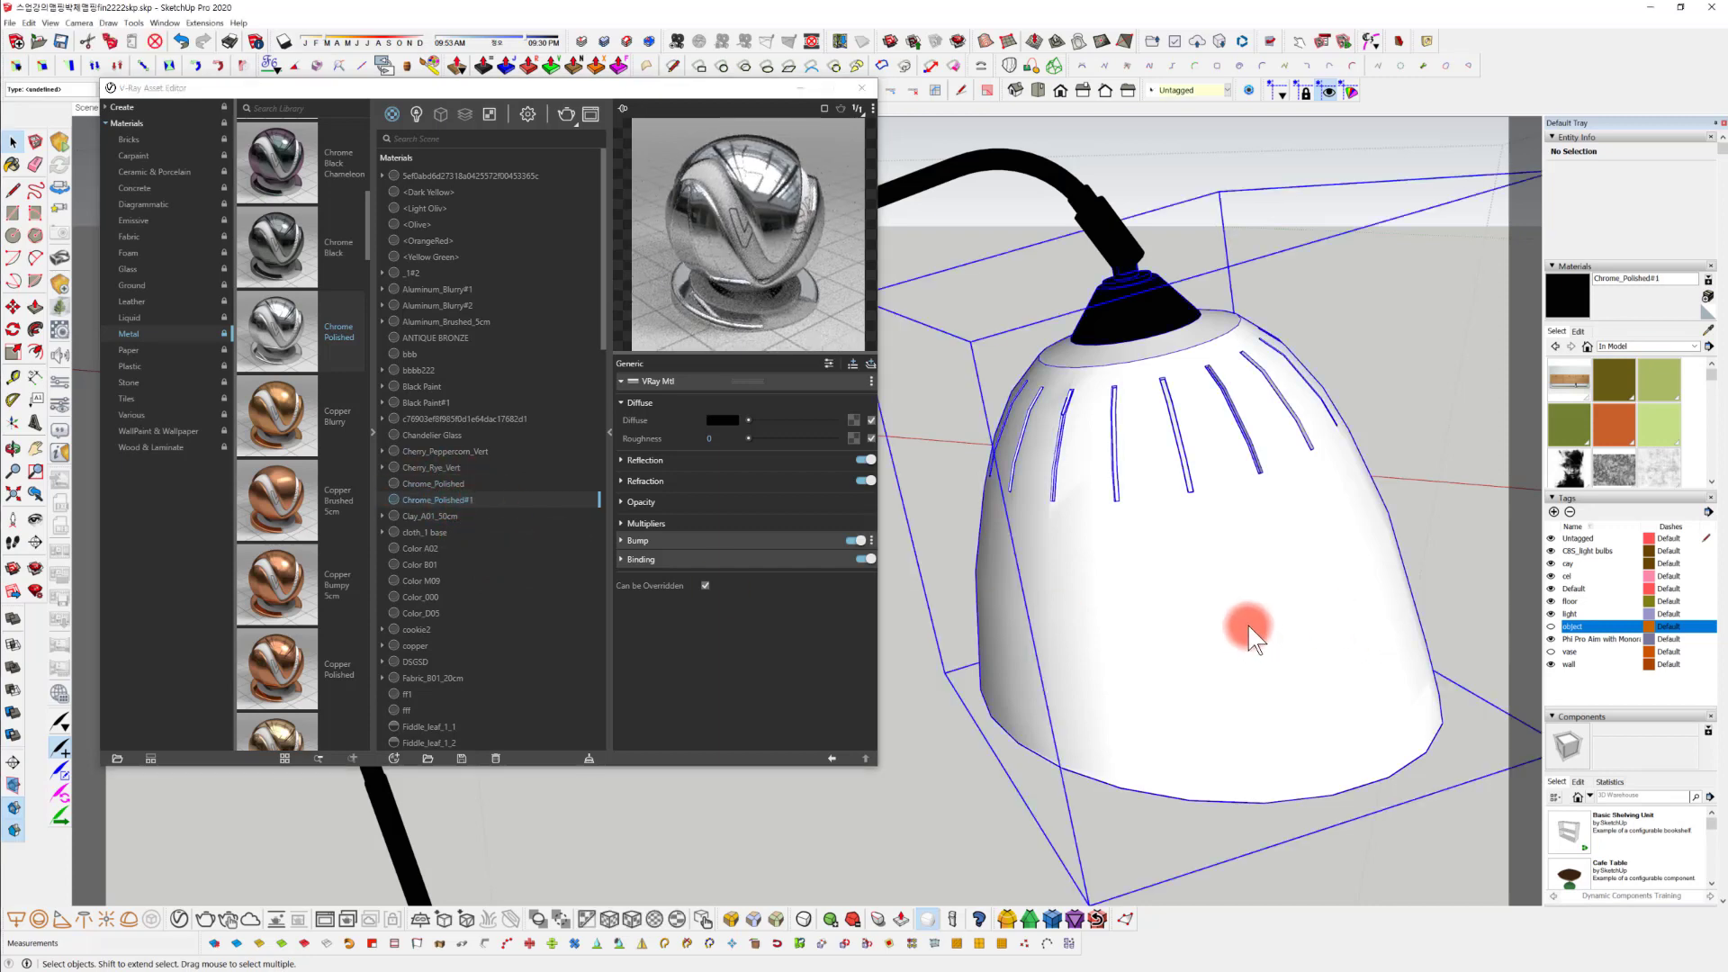
middle_click_drag(1203, 567, 1341, 790)
triple_click(1246, 531)
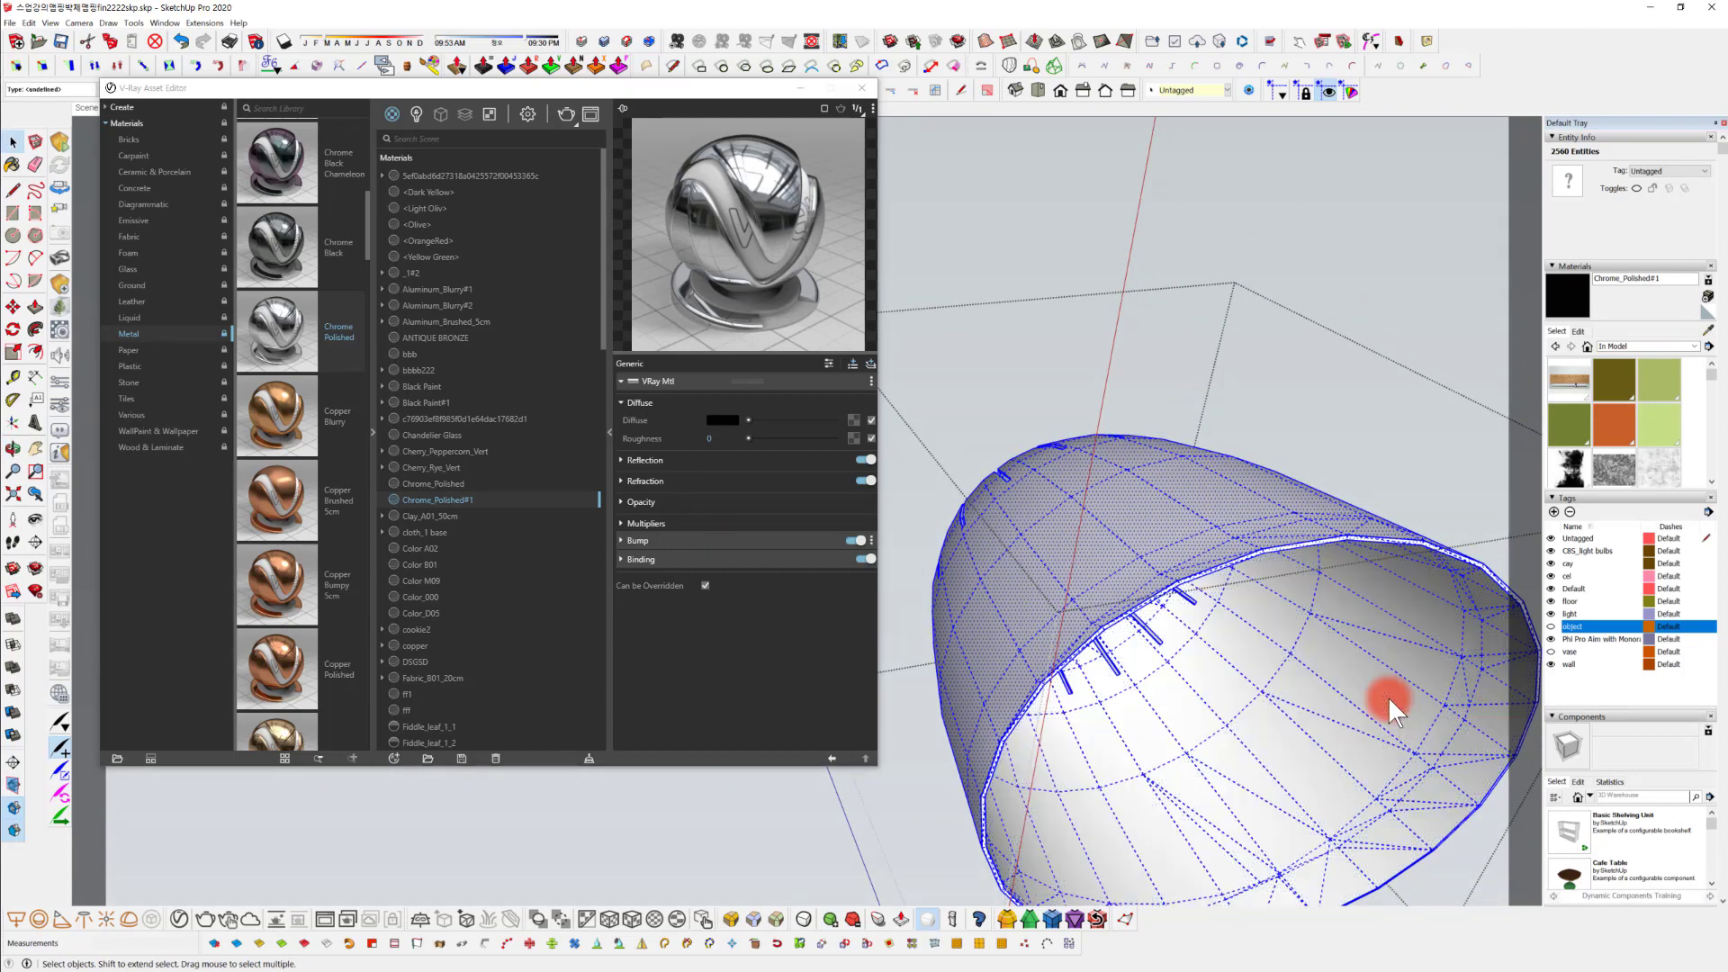
middle_click_drag(1385, 698, 1351, 529)
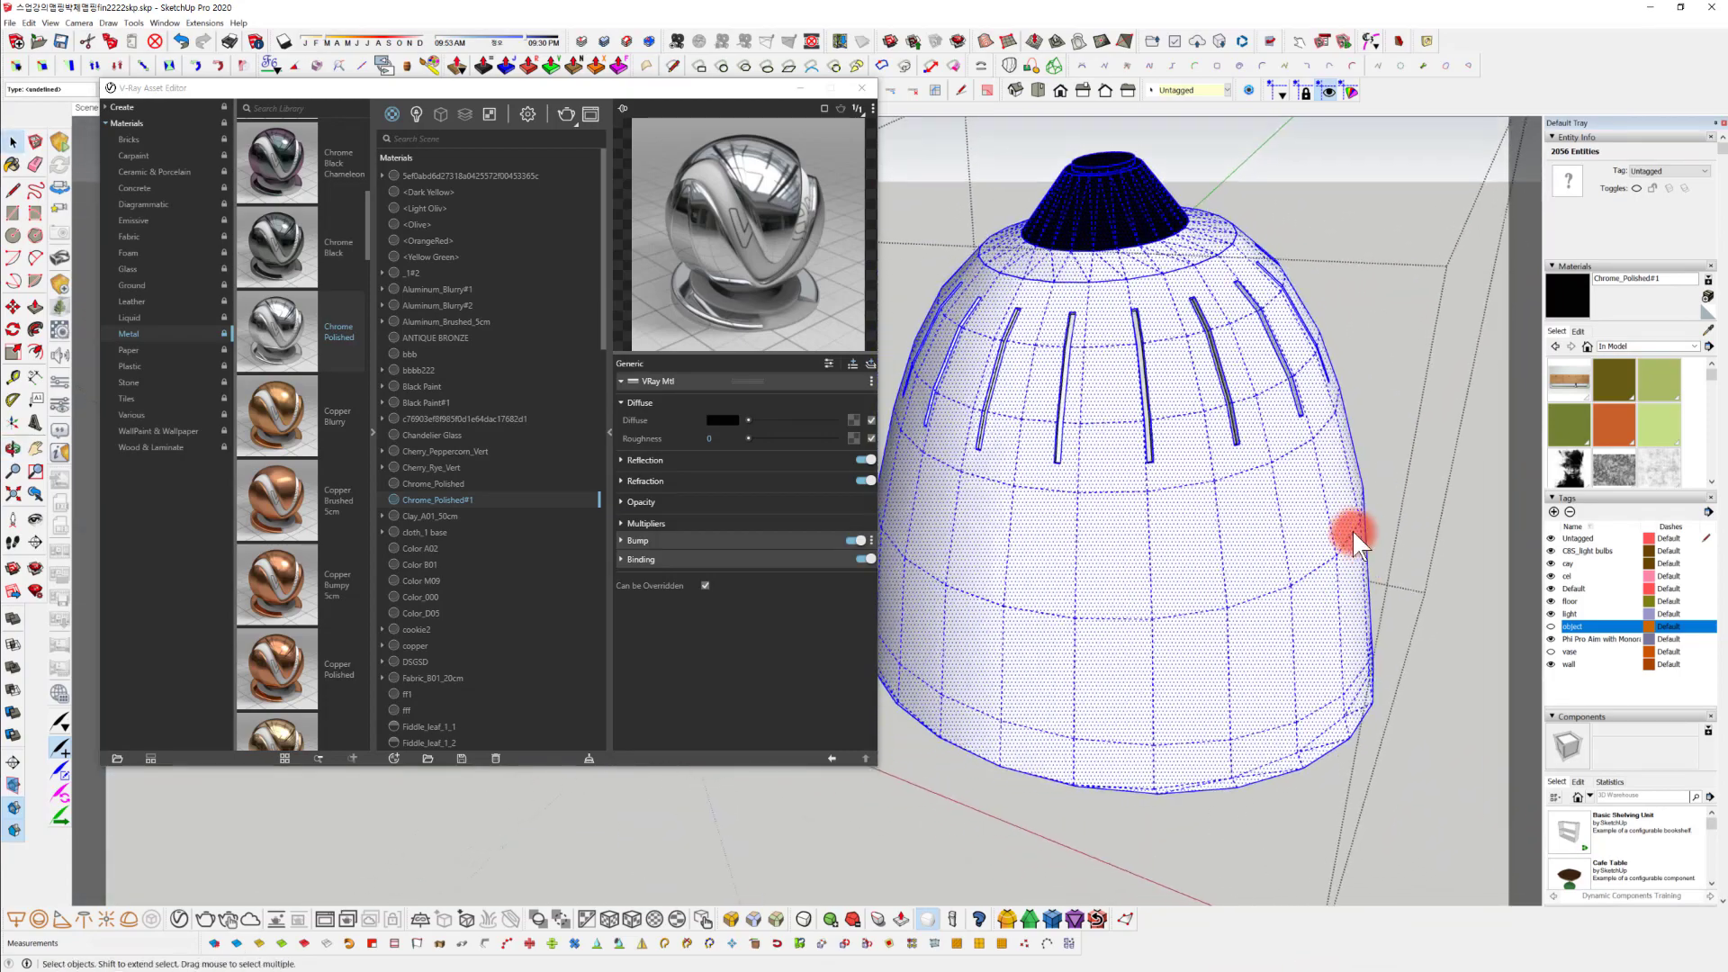
right_click(482, 499)
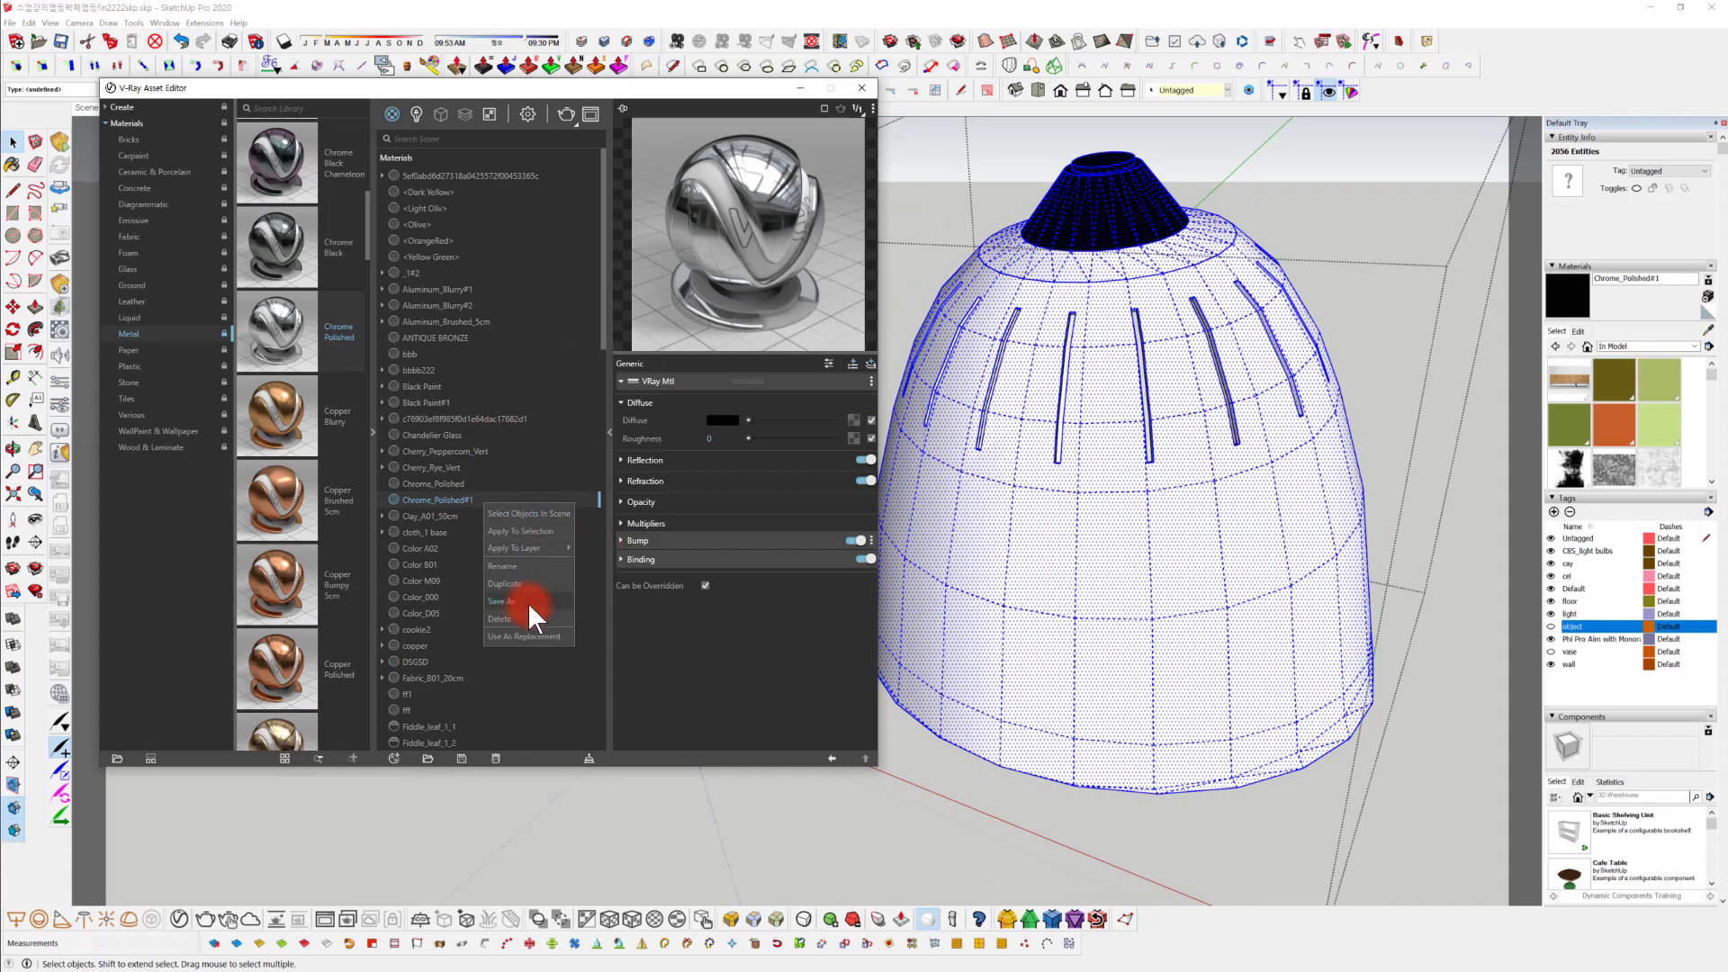
left_click(535, 533)
Select the lampshade's inner surface and pick the white Color_000 from the Colors material collection.
middle_click_drag(1131, 624, 1120, 316)
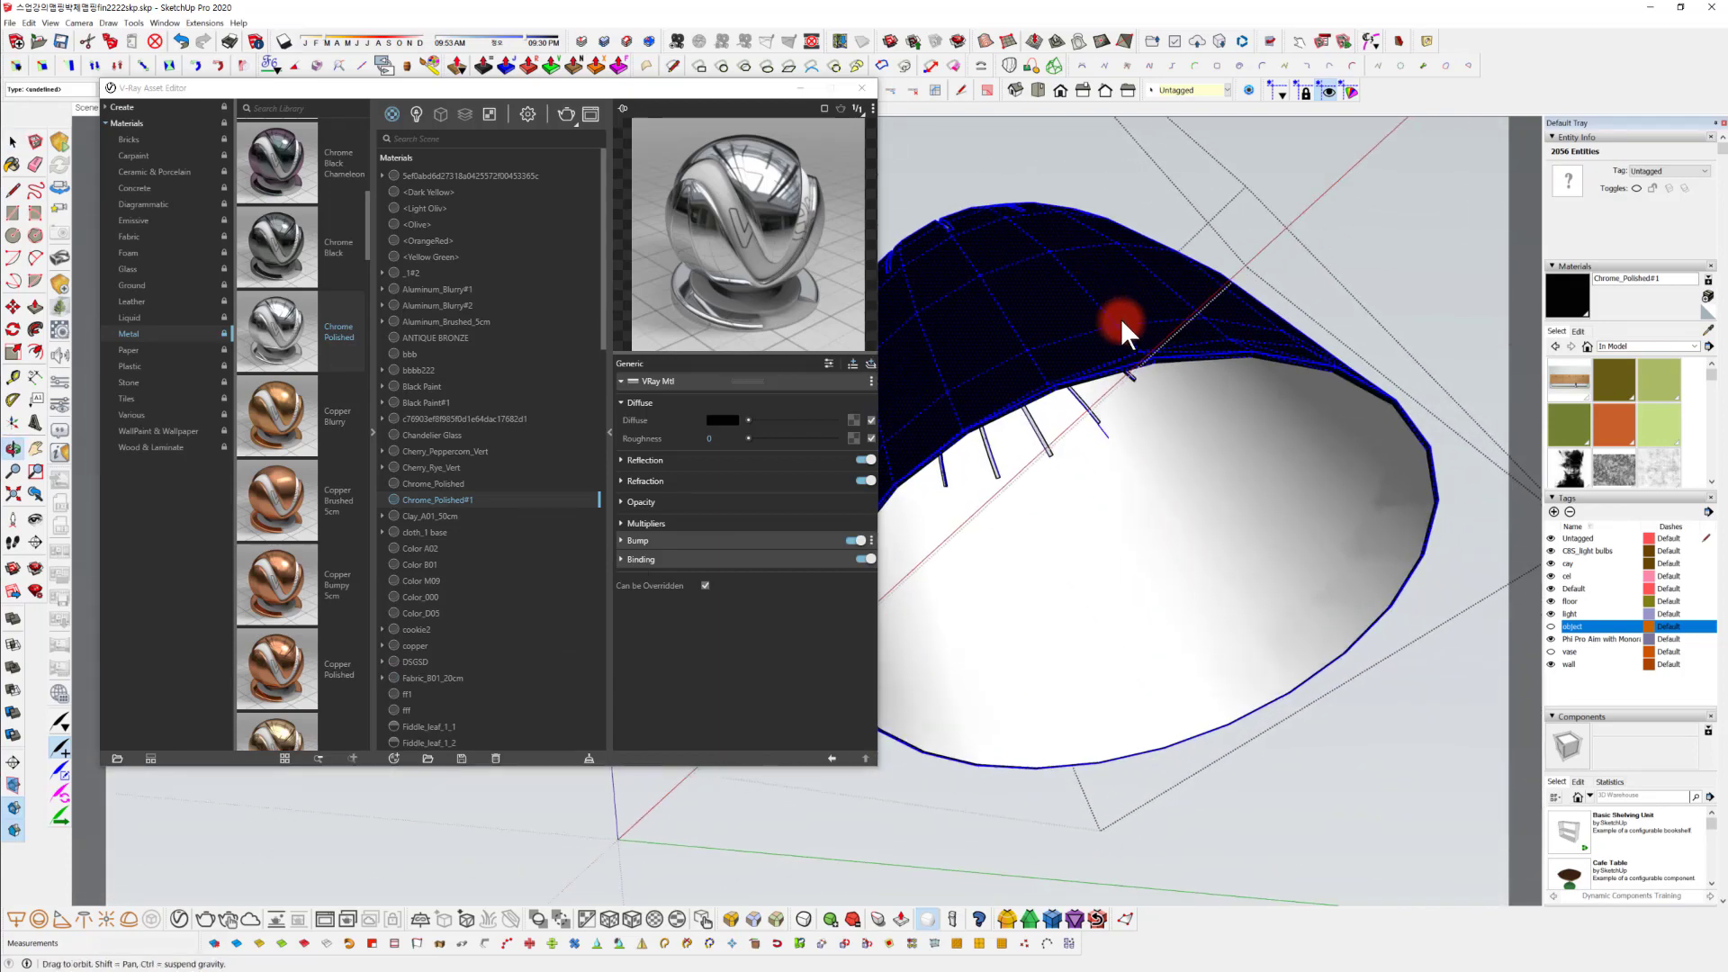
left_click(1223, 554)
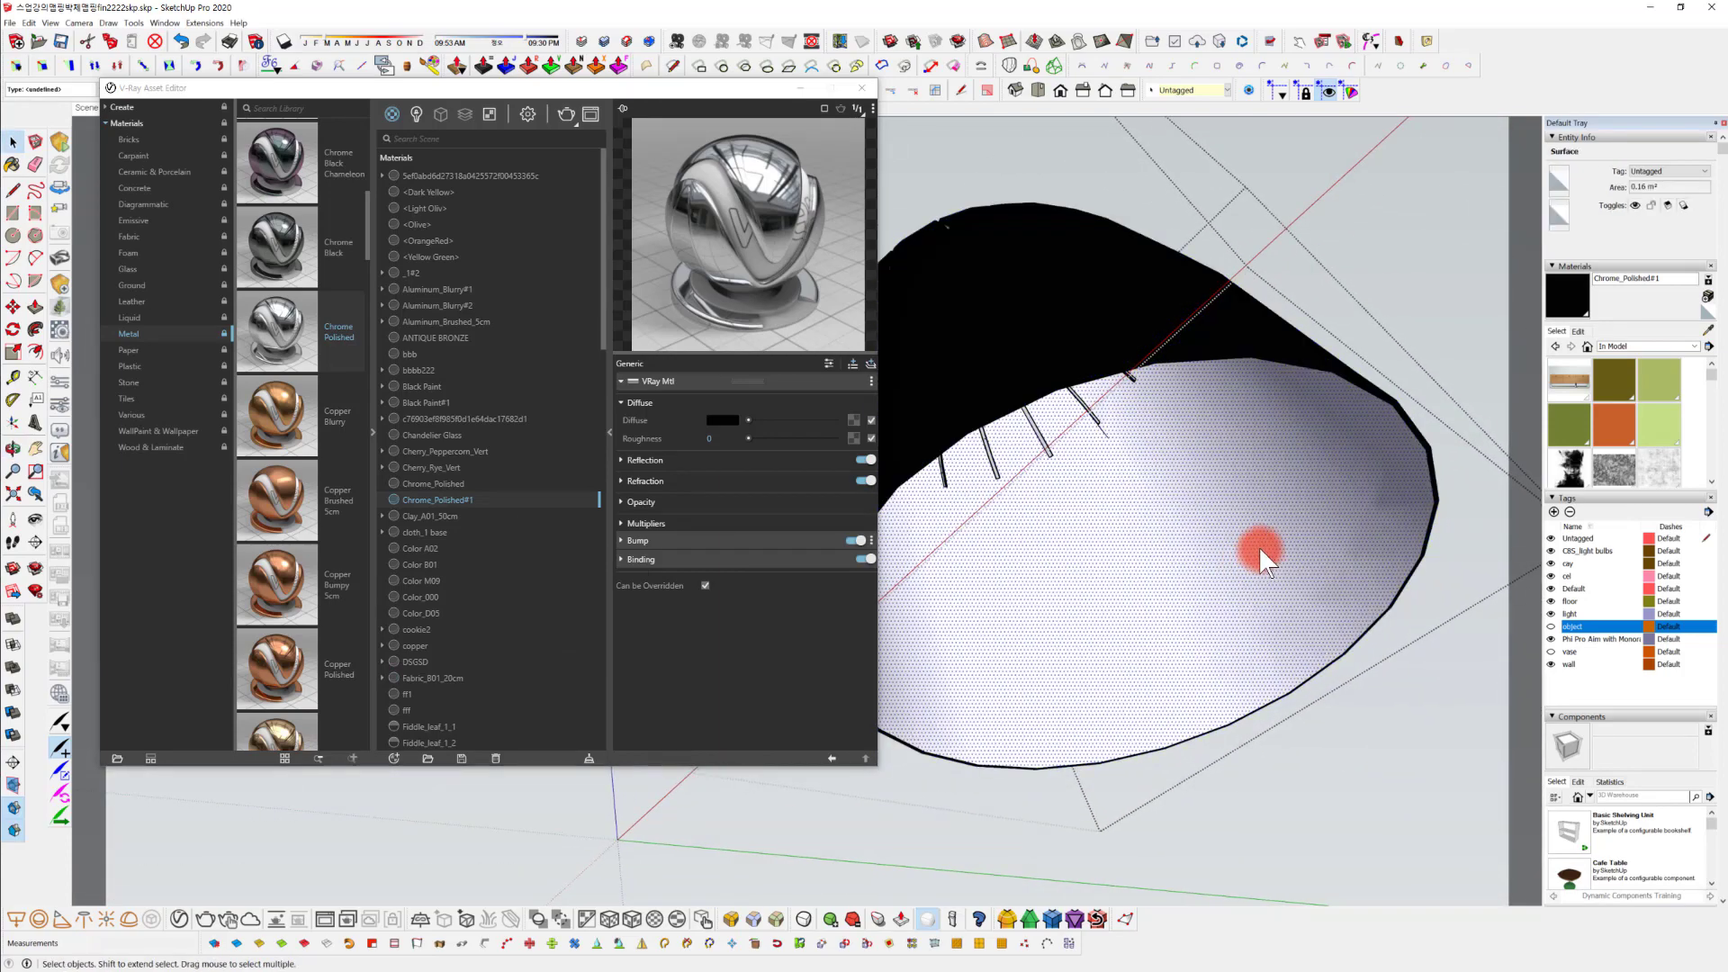
left_click(1646, 538)
left_click(1622, 356)
left_click(1636, 406)
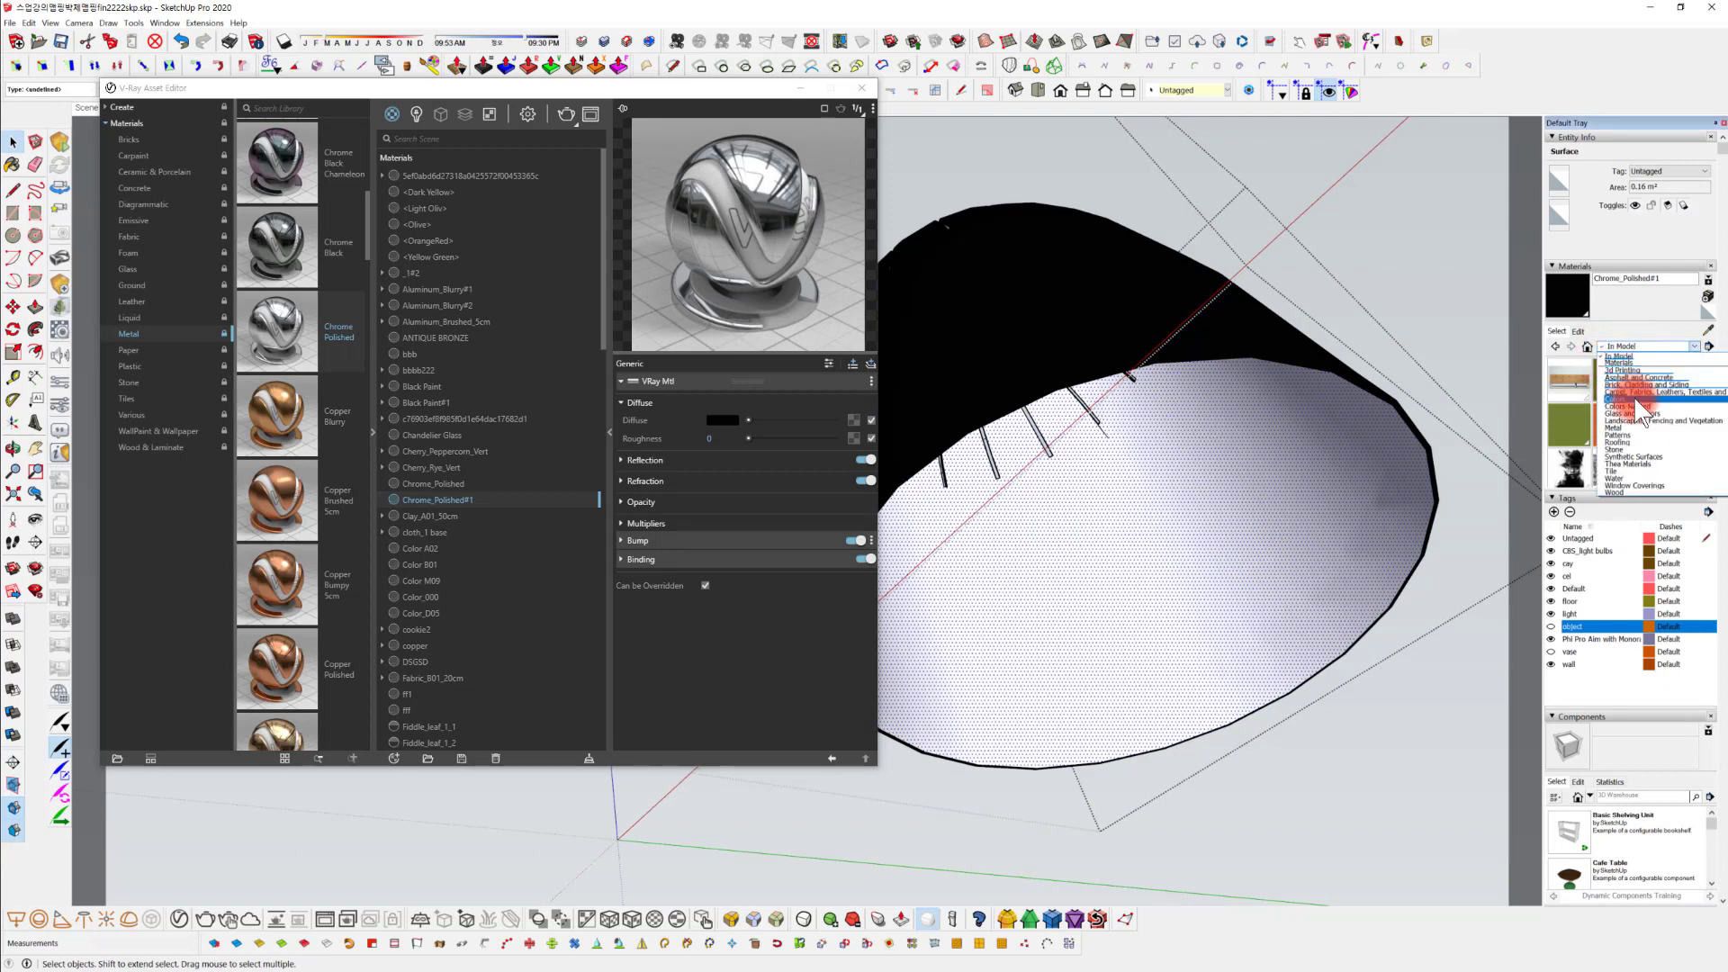
scroll(1619, 444, "down", 6)
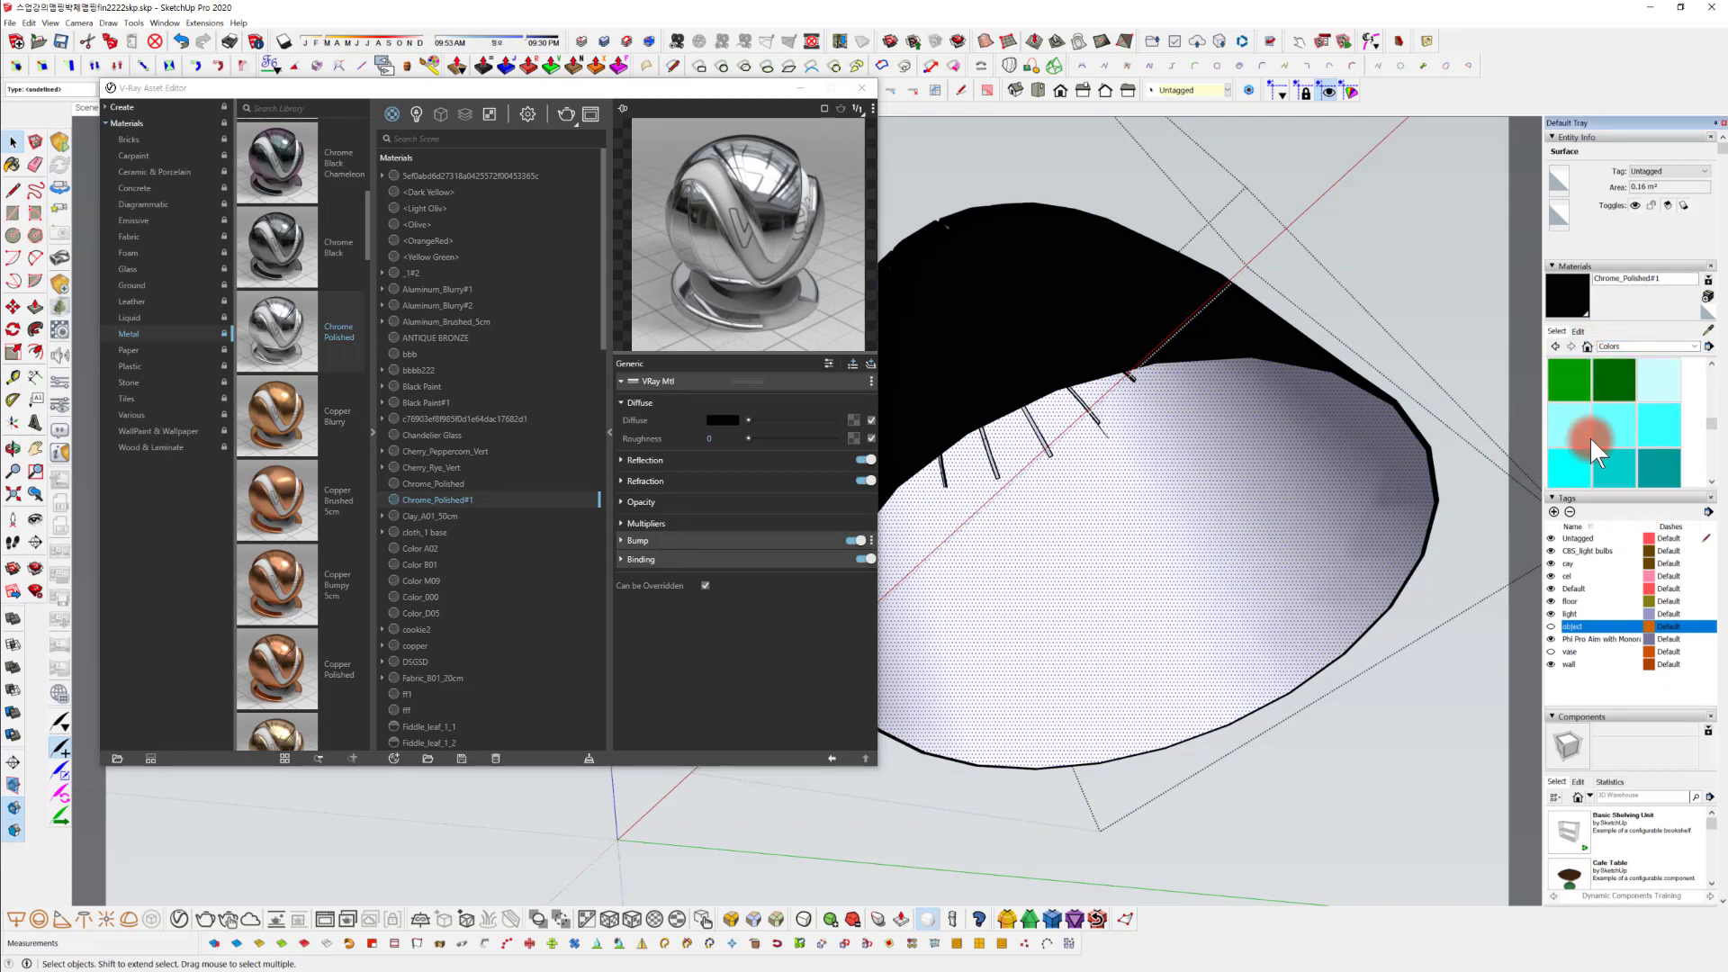
scroll(1586, 434, "down", 4)
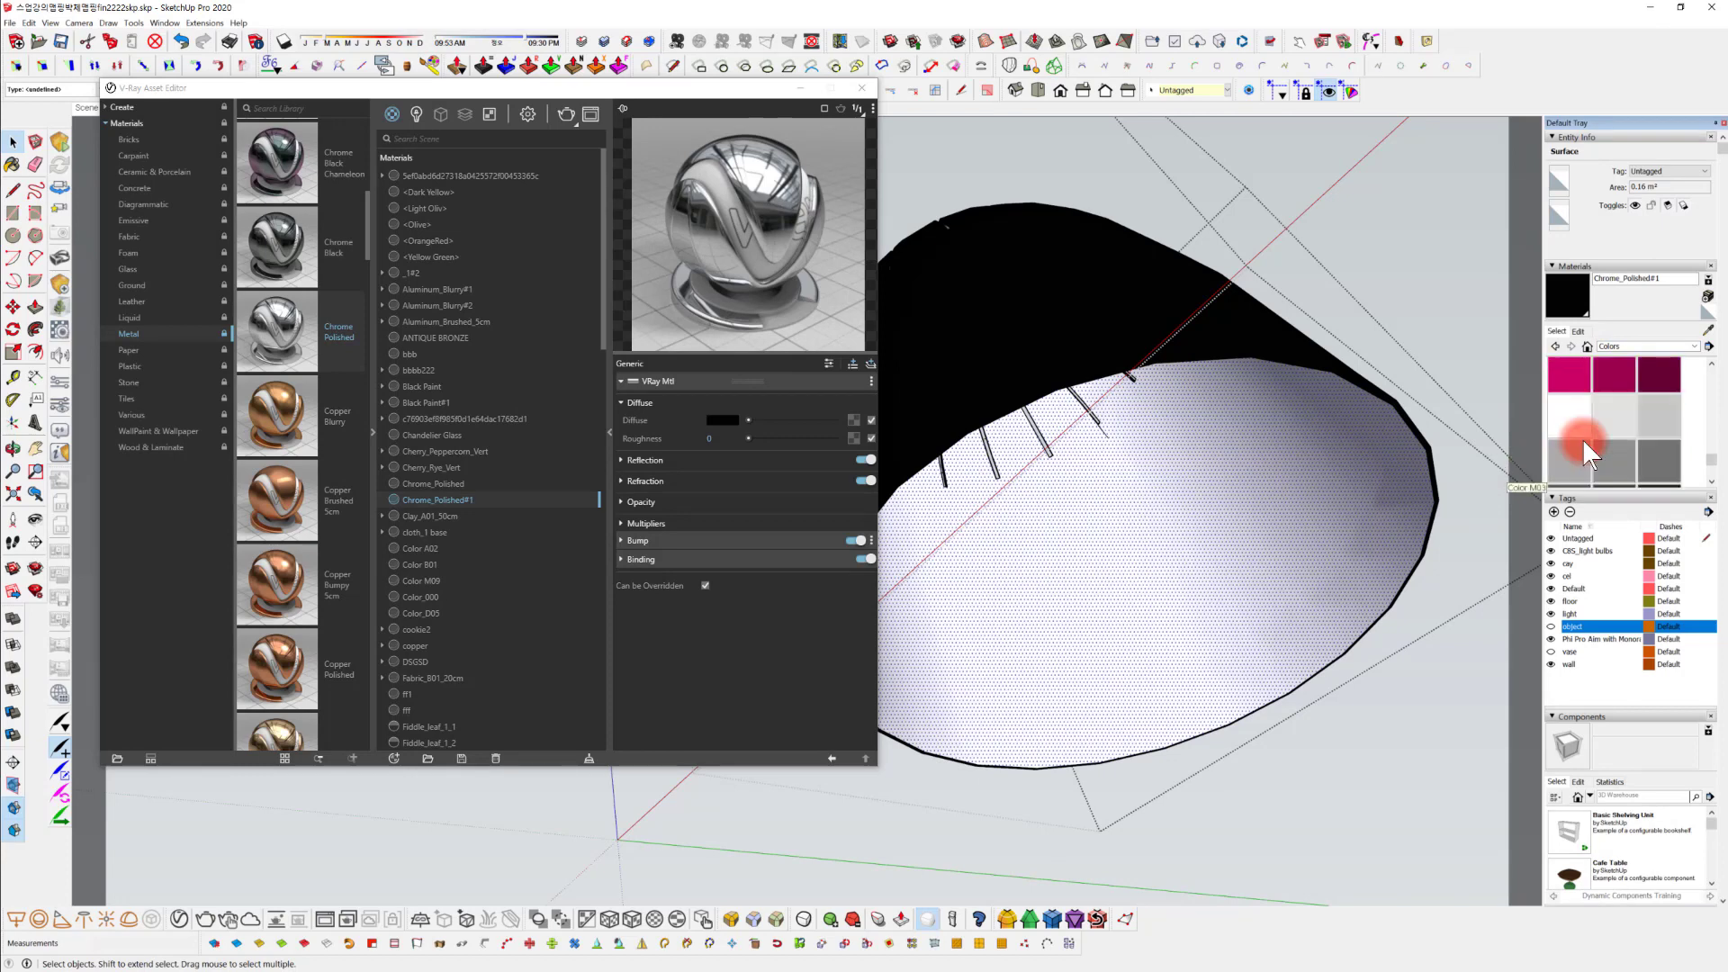
left_click(1573, 476)
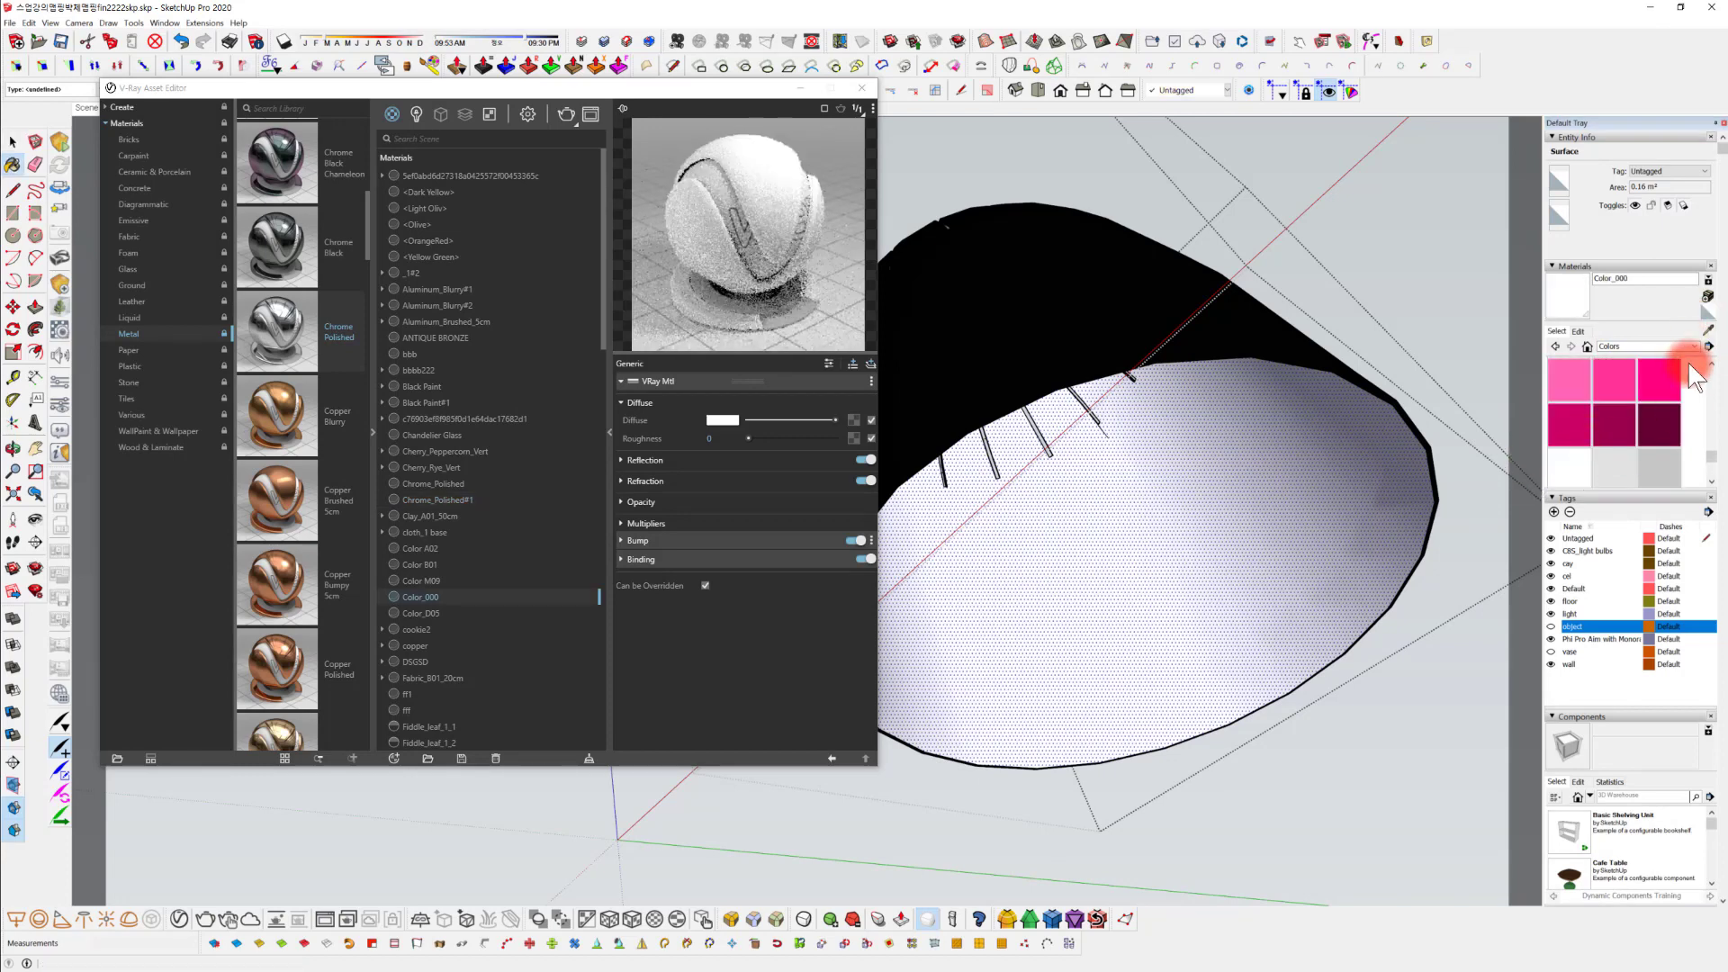
Create a separately named white material based on Color_000 and paint the lampshade's inner surface with it.
left_click(1708, 297)
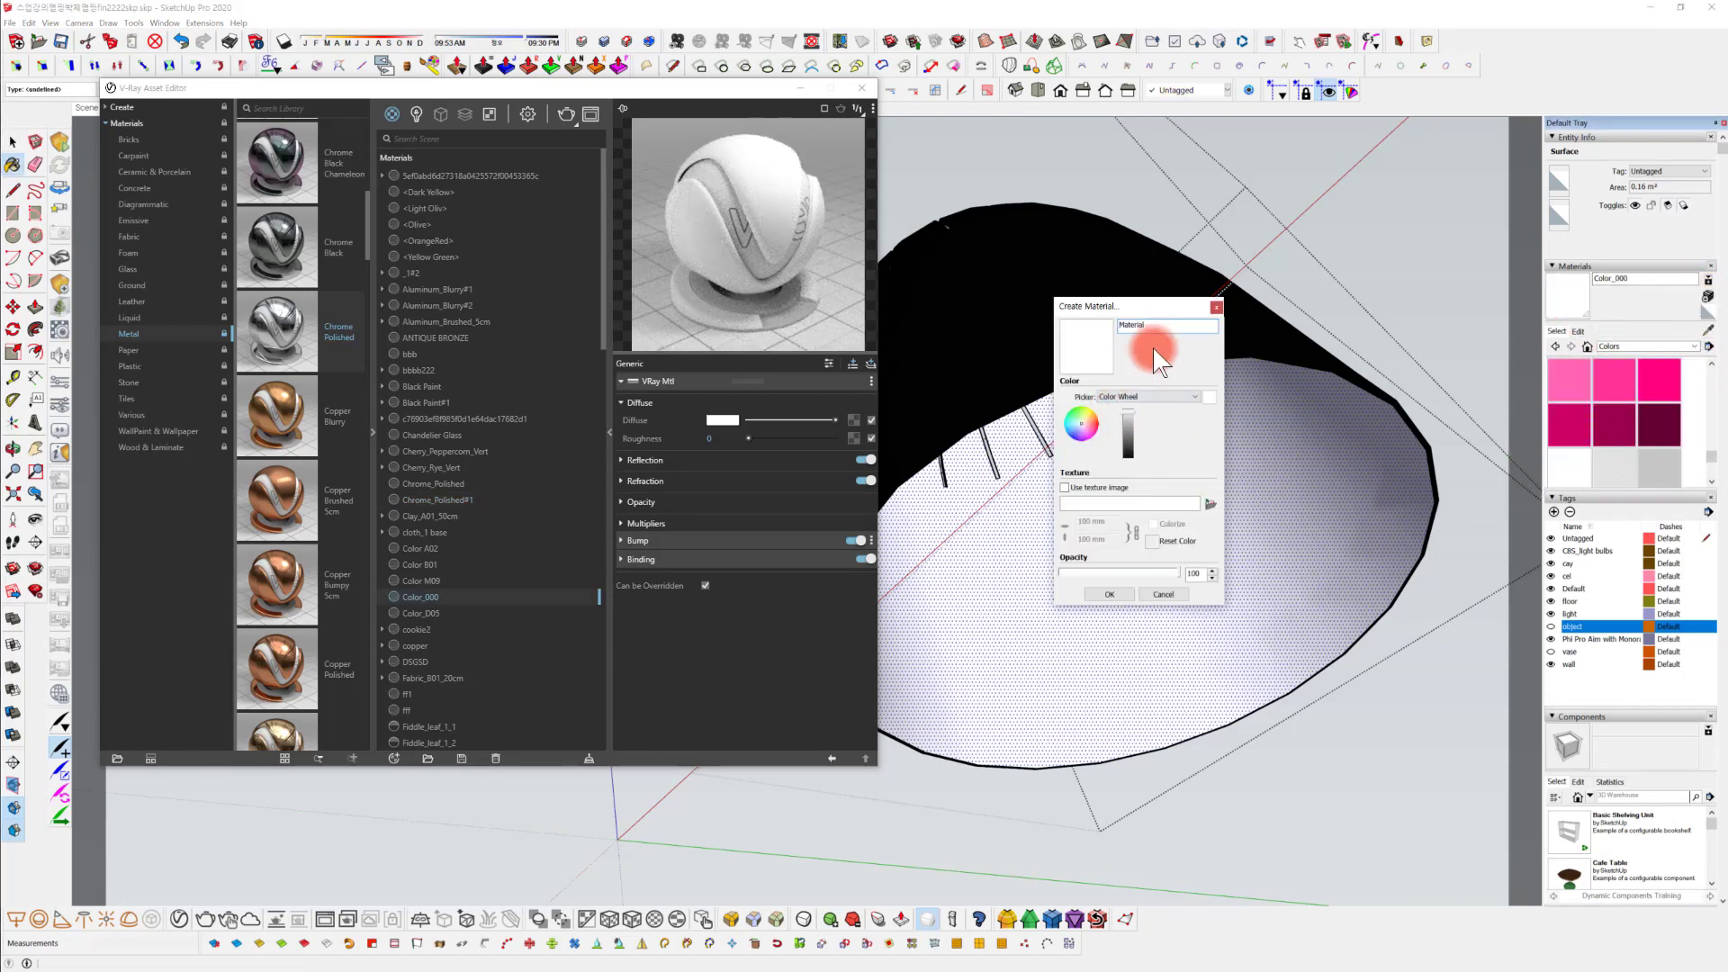
key("BackSpace")
left_click(1114, 591)
left_click(1373, 616)
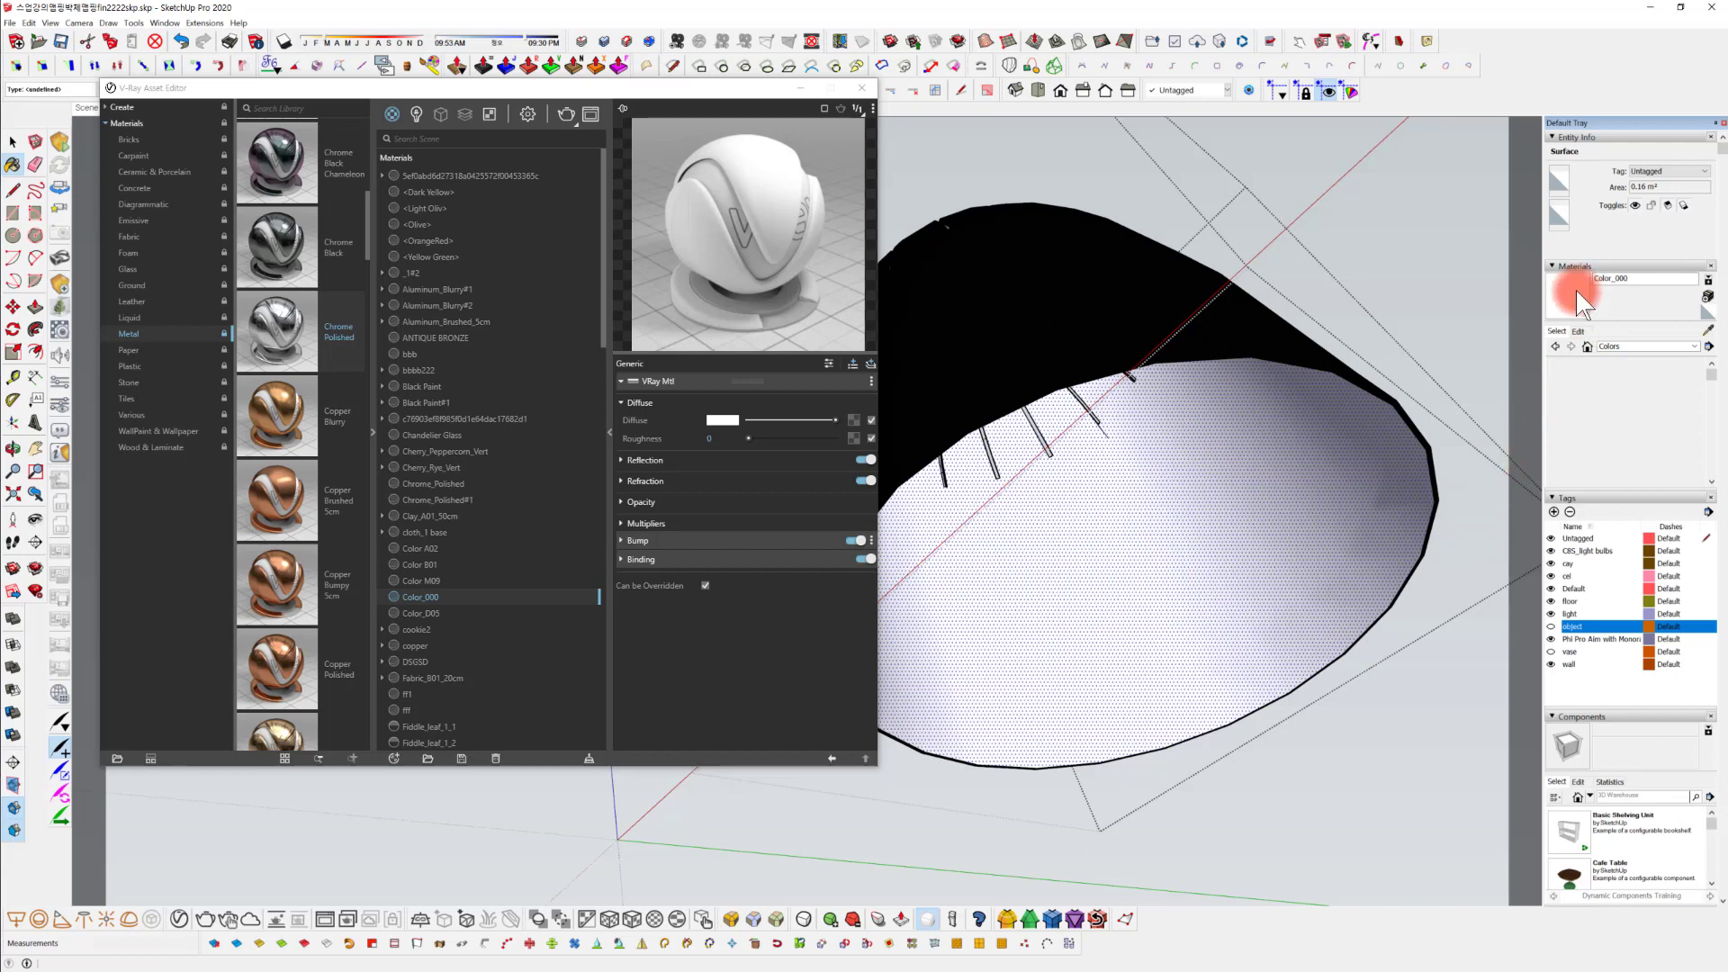
left_click(1632, 275)
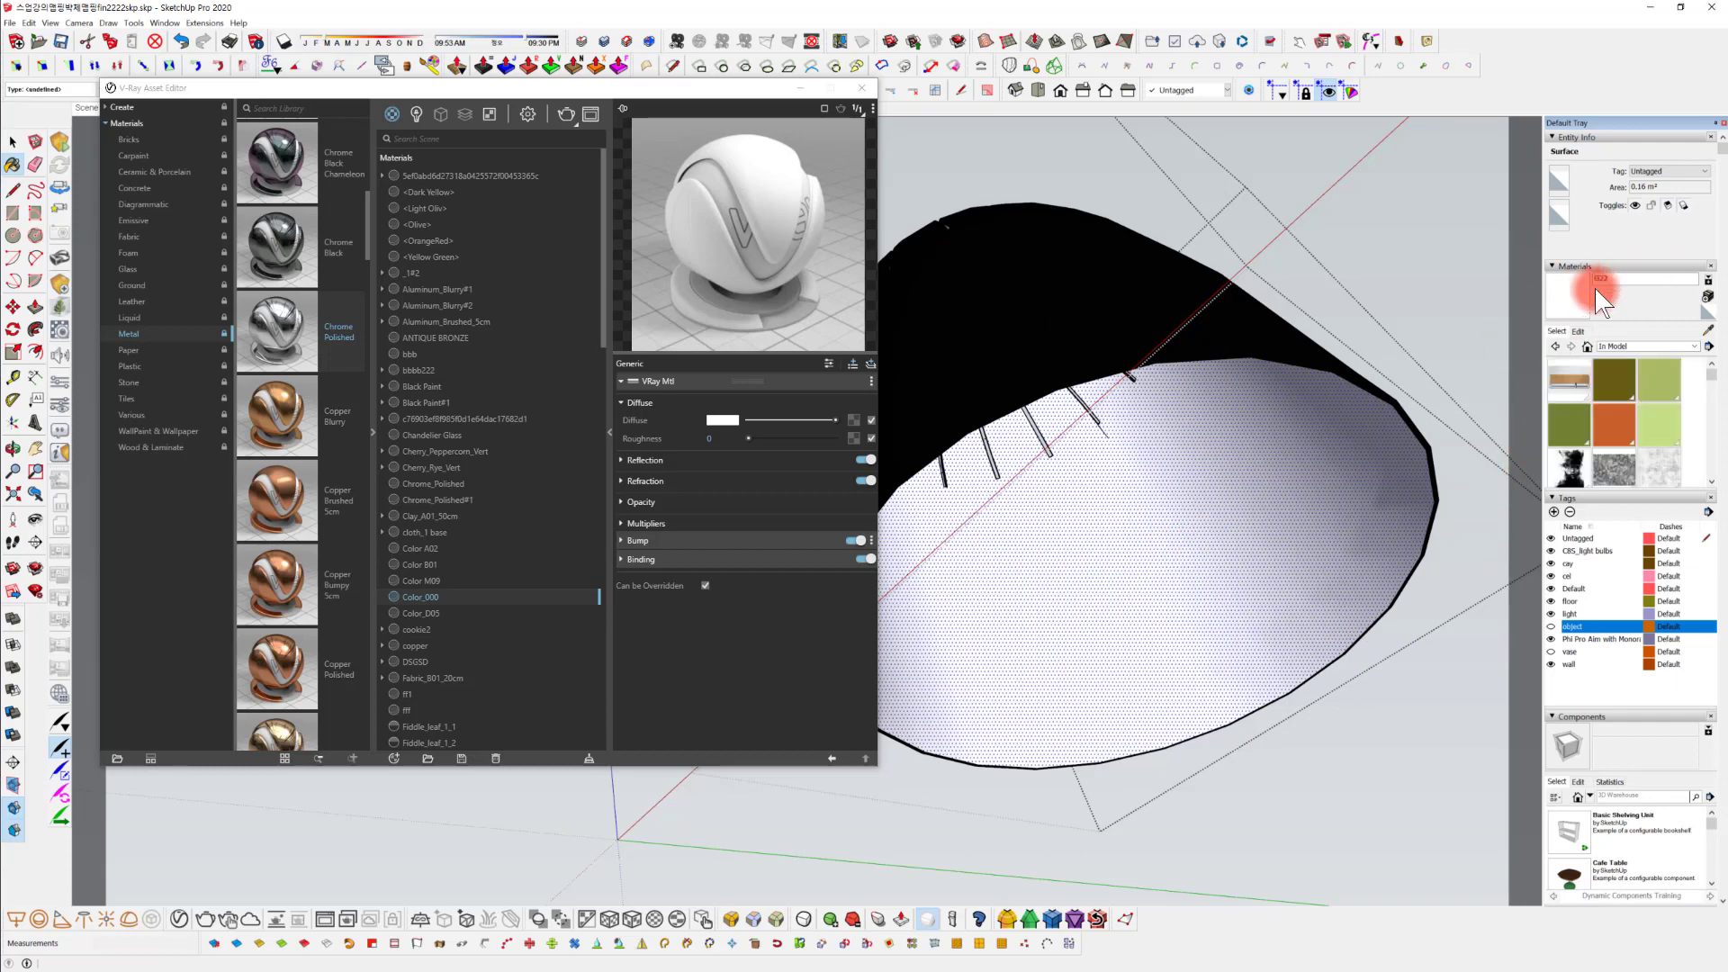
left_click(1247, 590)
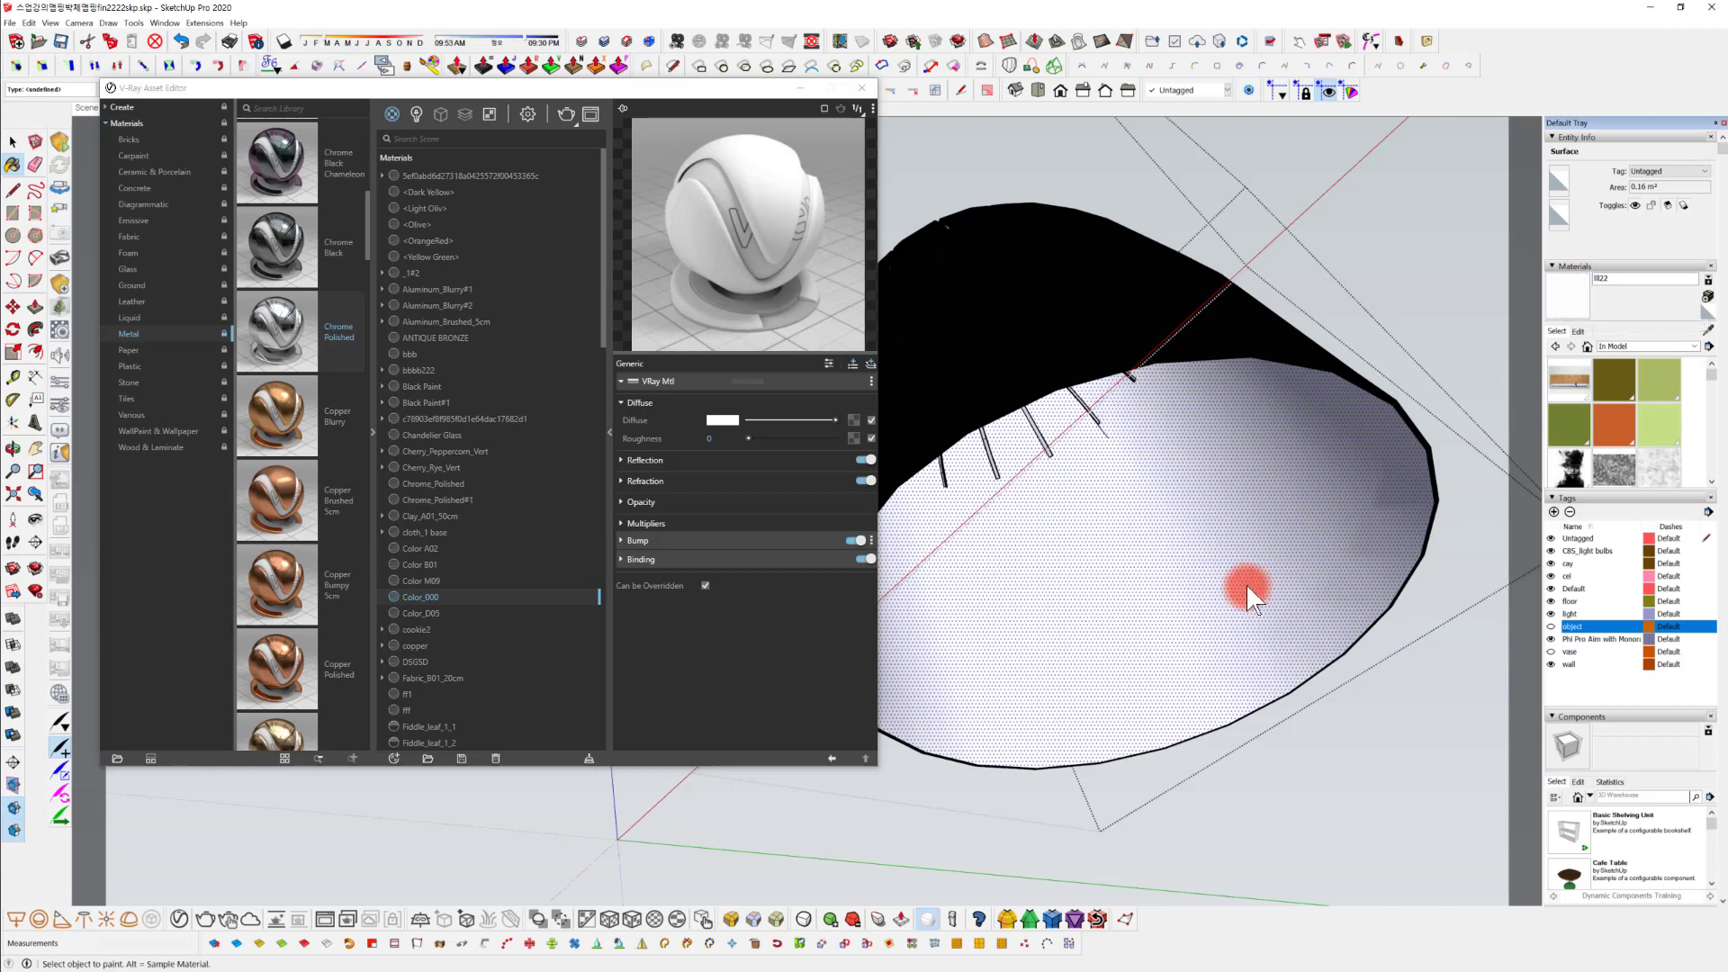
left_click(1245, 582)
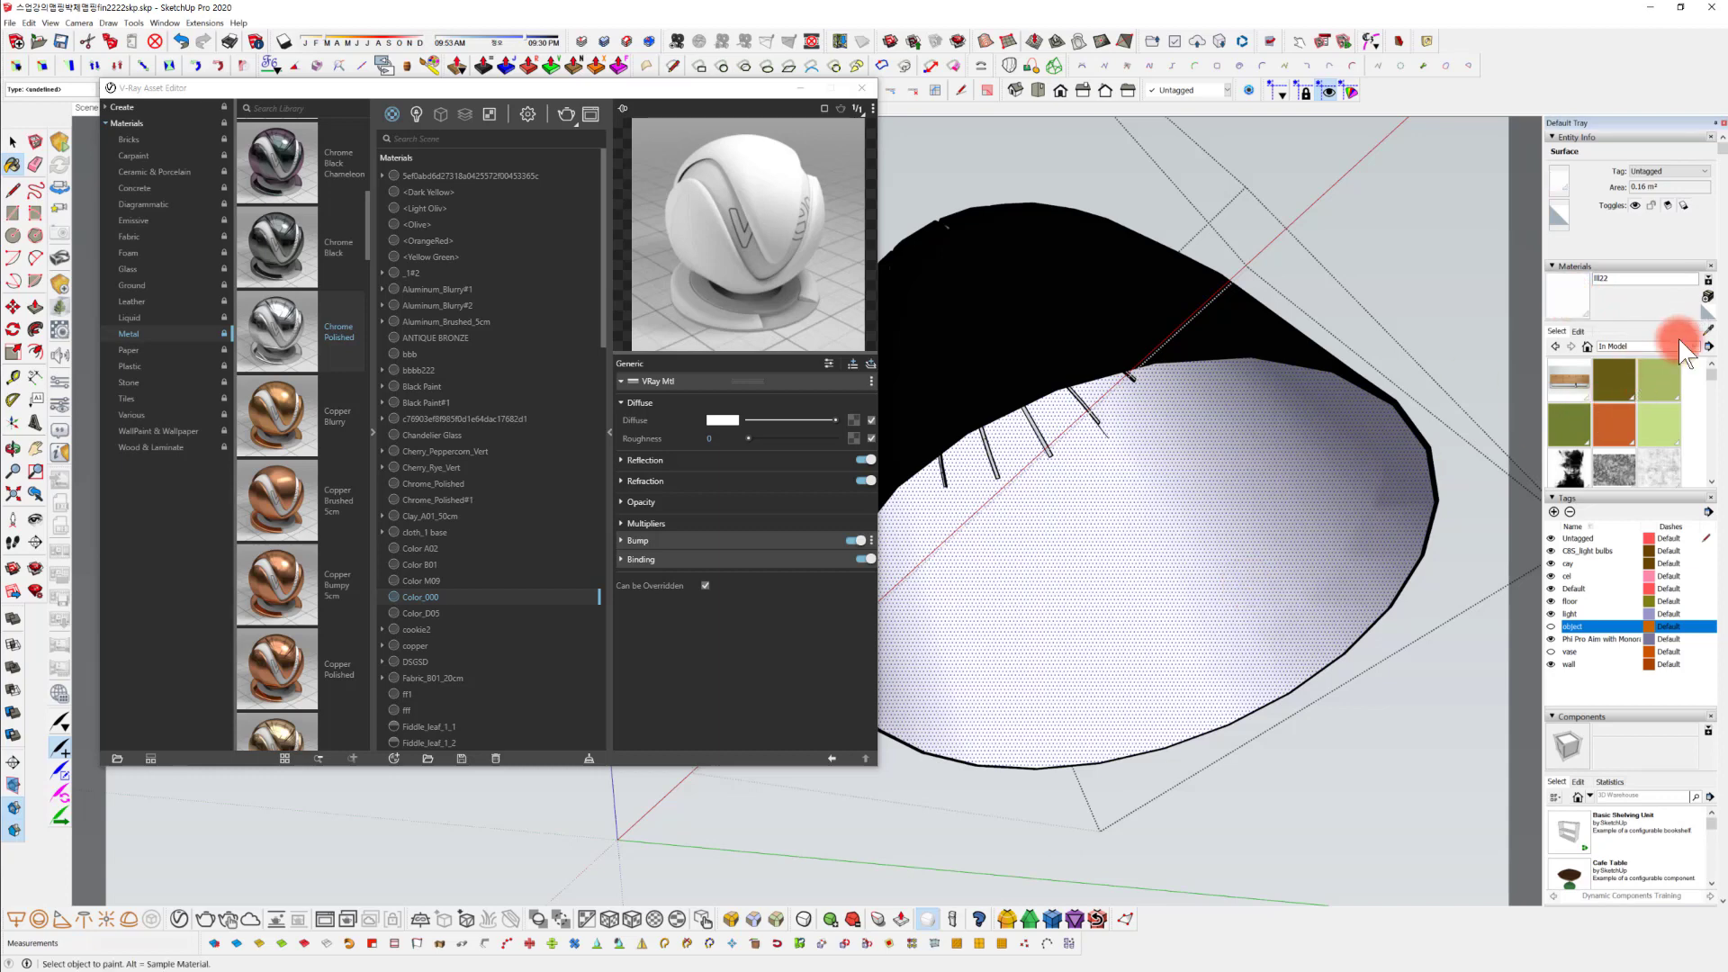
Sample the inner surface's white material and raise its V-Ray reflection color to a near-white tone.
key("space")
left_click(1708, 331)
left_click(1280, 591)
mouse_move(1266, 652)
middle_mouse_down()
mouse_move(1227, 677)
mouse_move(1216, 607)
mouse_move(1240, 713)
middle_mouse_up()
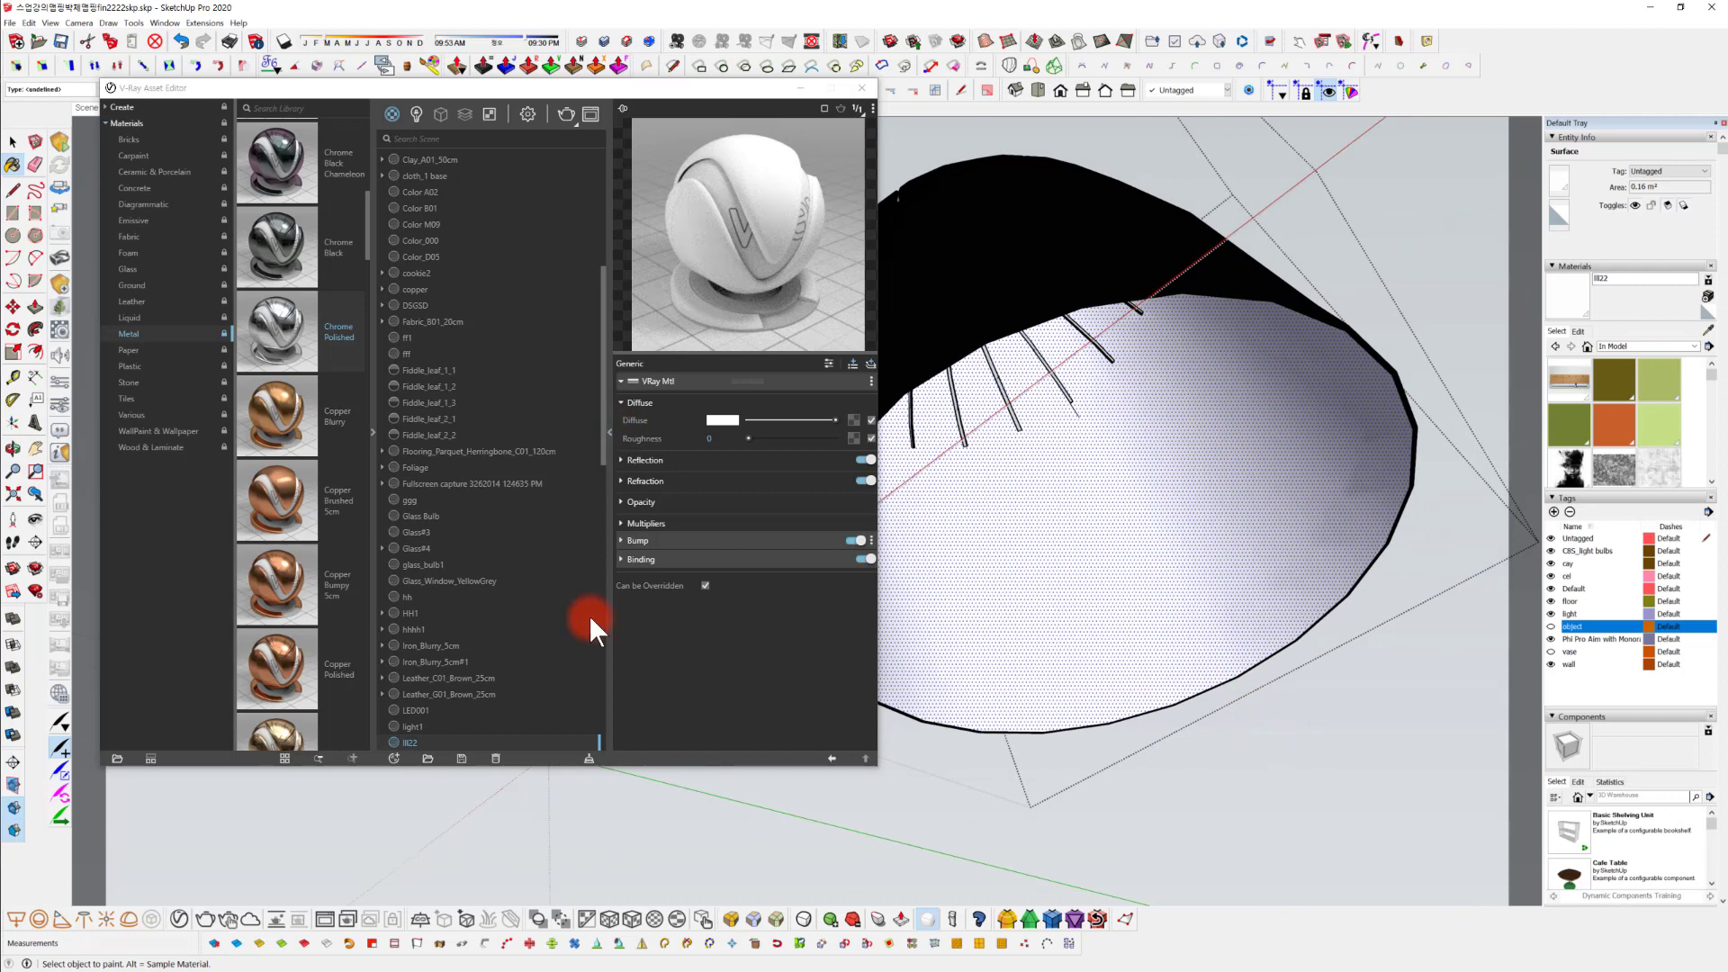
left_click(1708, 331)
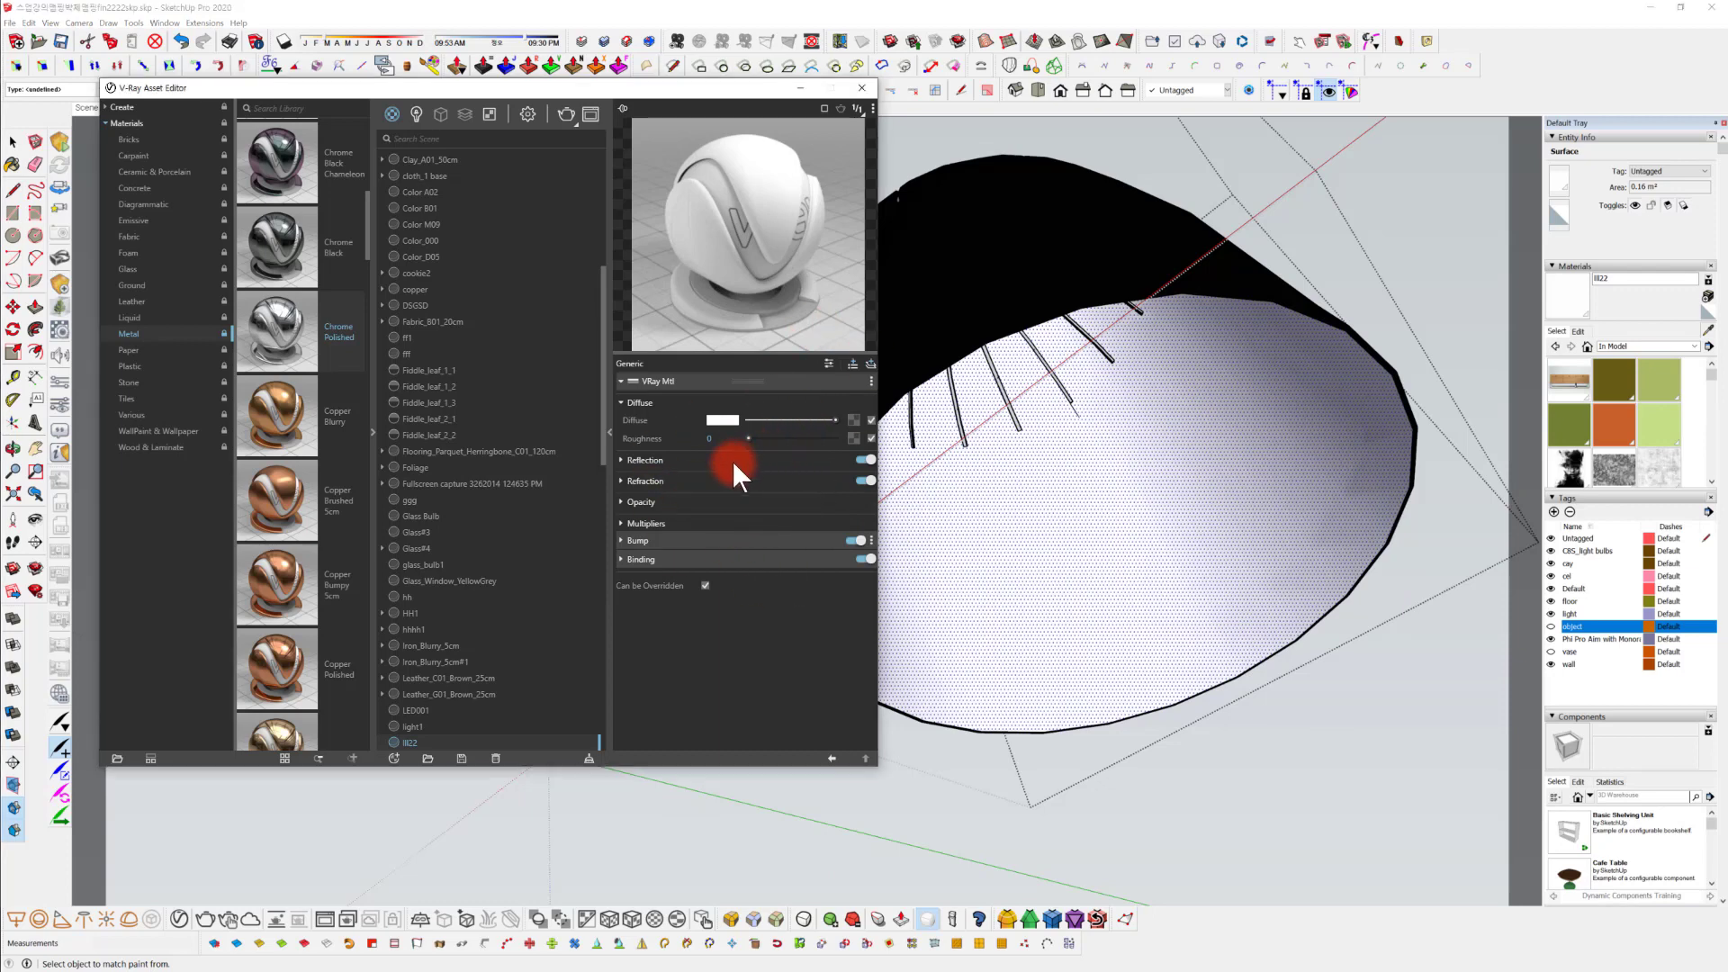
left_click(627, 462)
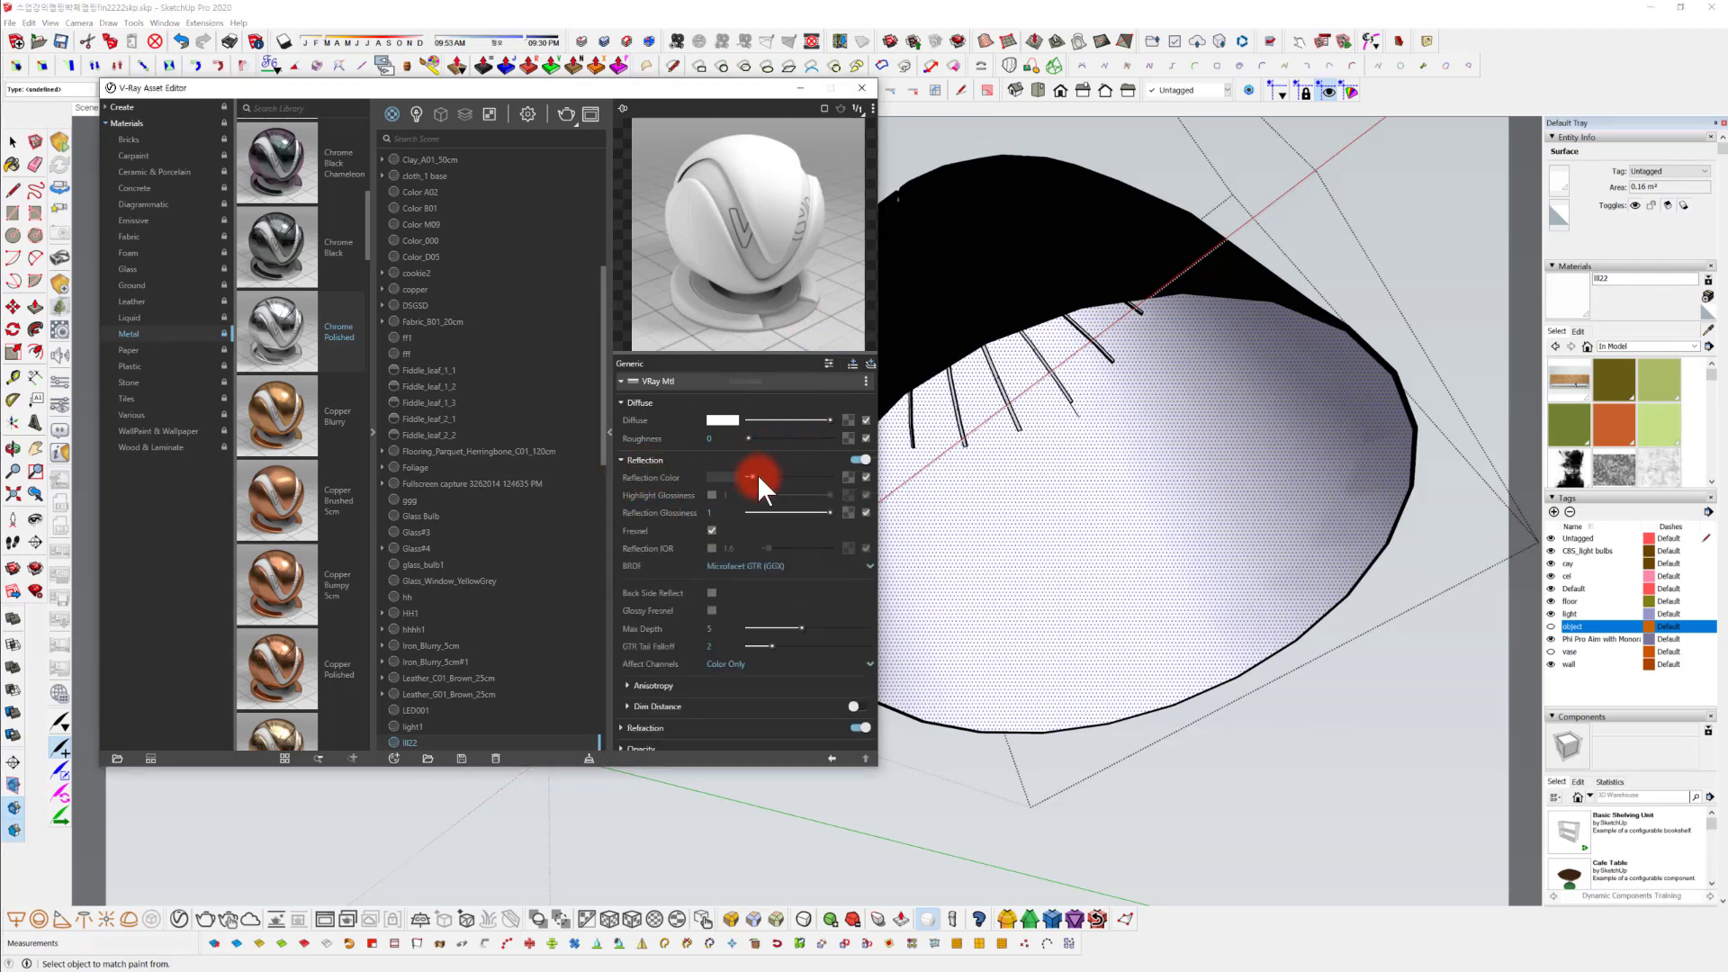
left_click_drag(757, 474, 788, 474)
left_click_drag(788, 477, 811, 476)
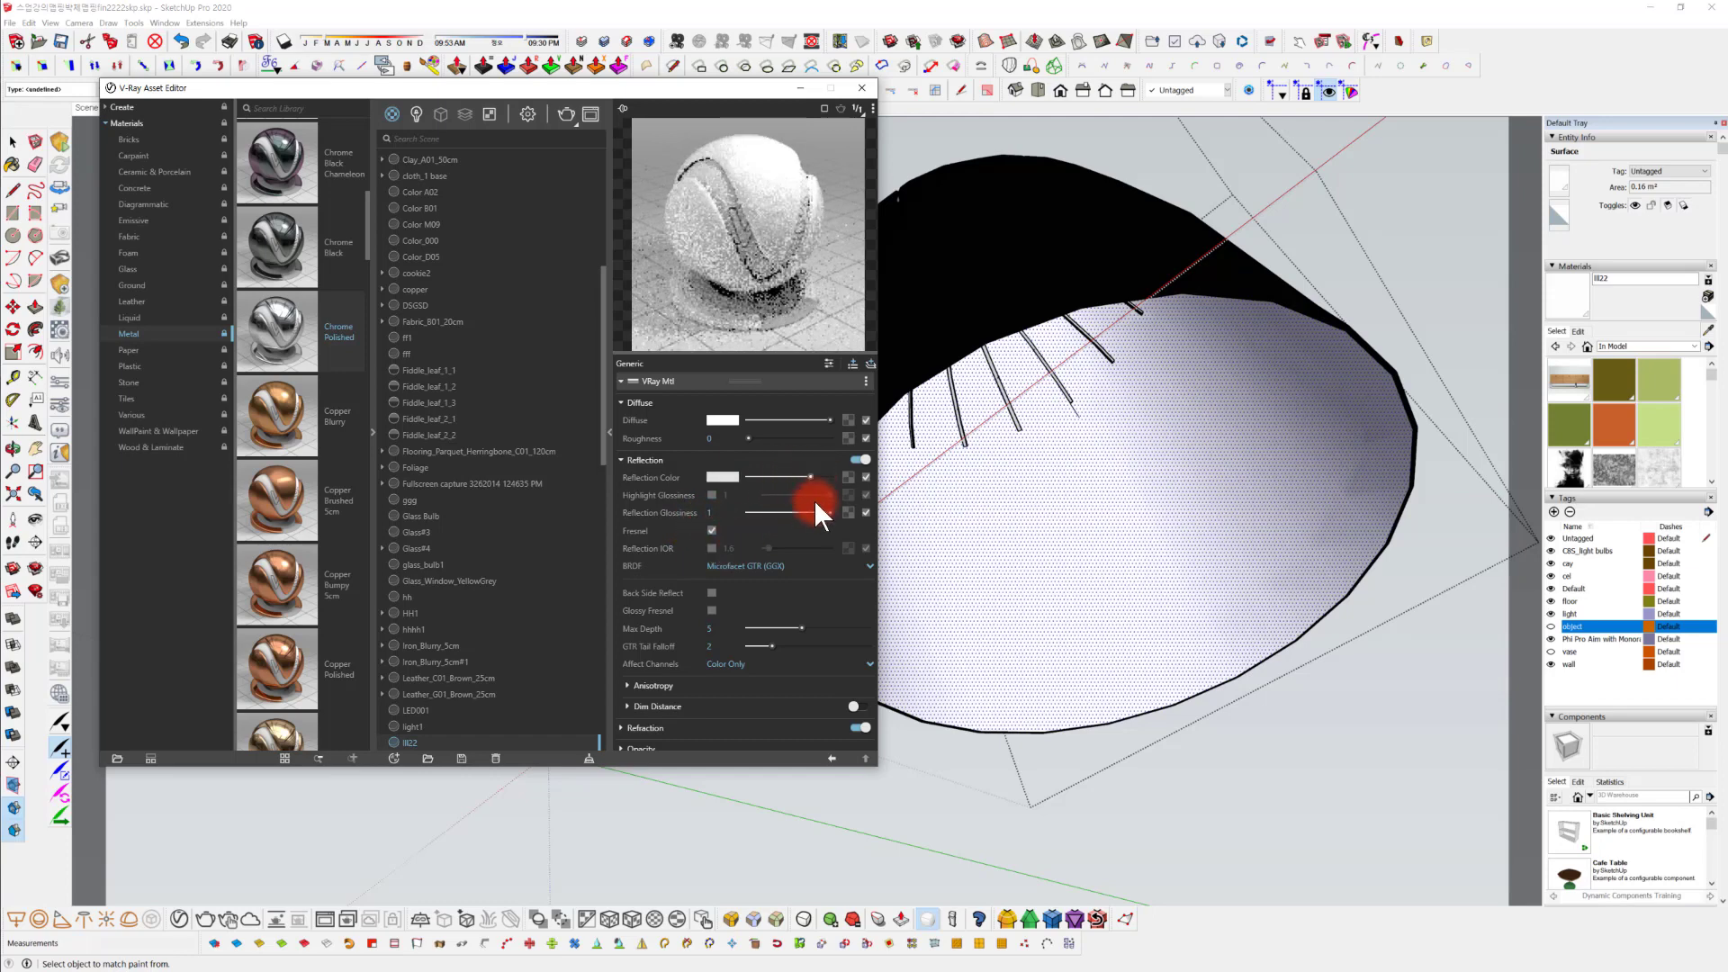
Compare the white material with Fresnel off and on, keep Fresnel enabled, and brighten its reflection color slightly.
middle_click_drag(1069, 572, 1149, 567)
left_click(711, 530)
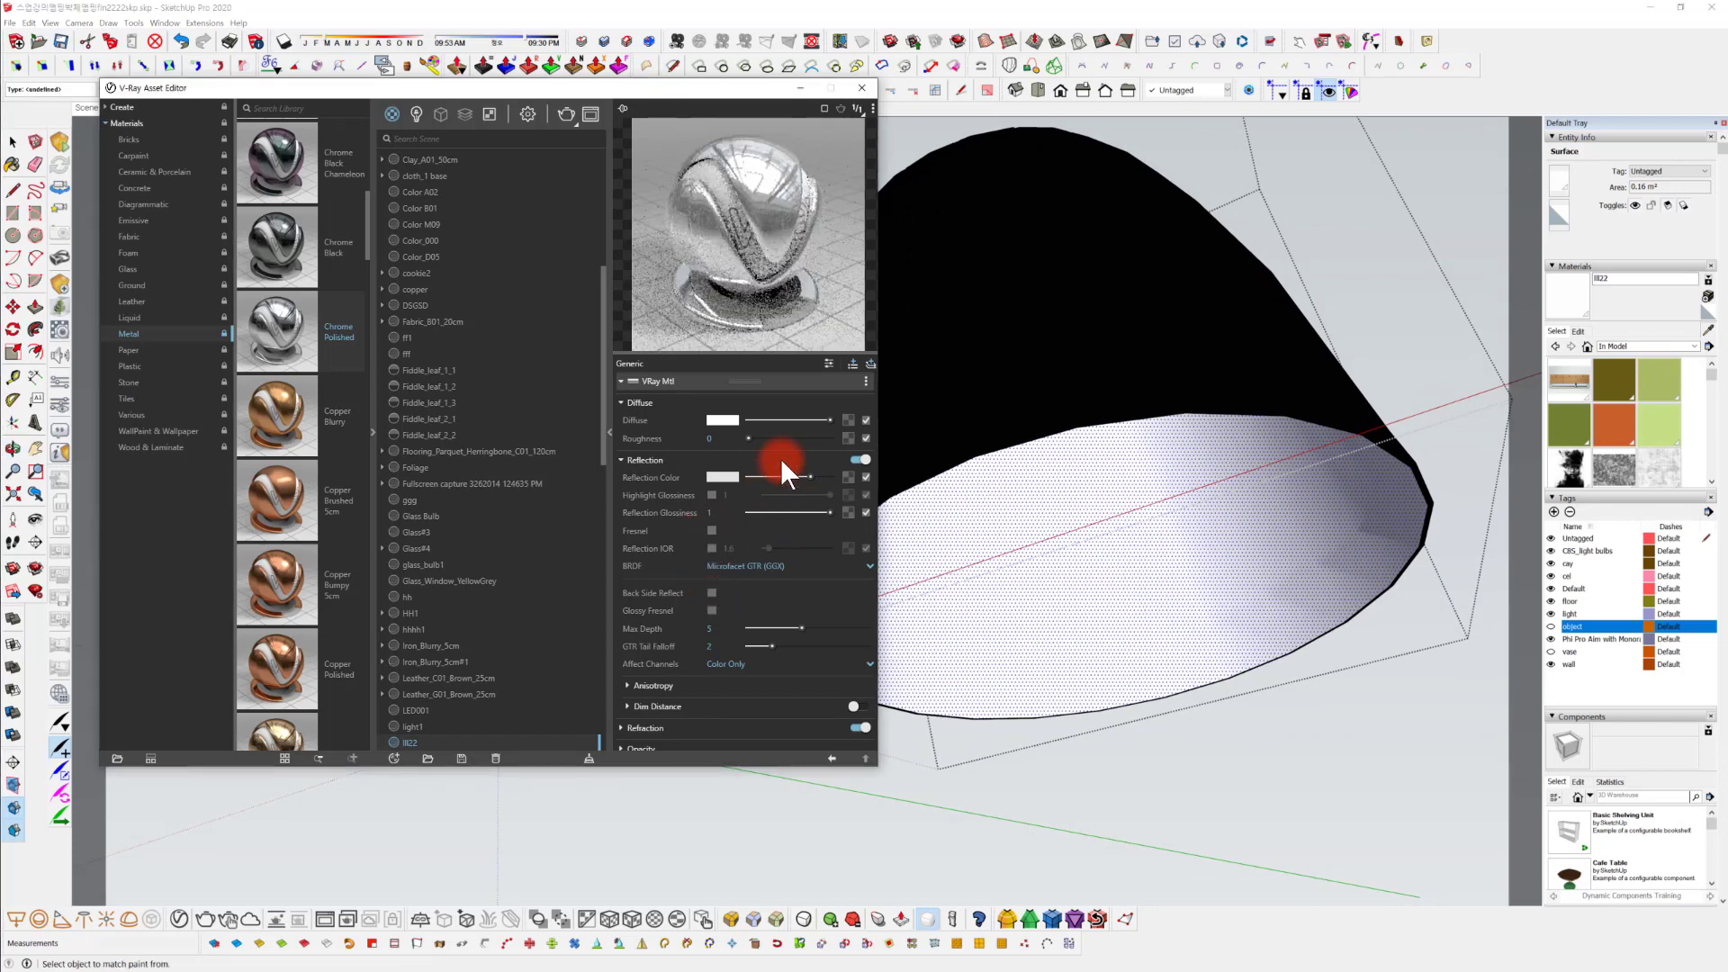
left_click(711, 530)
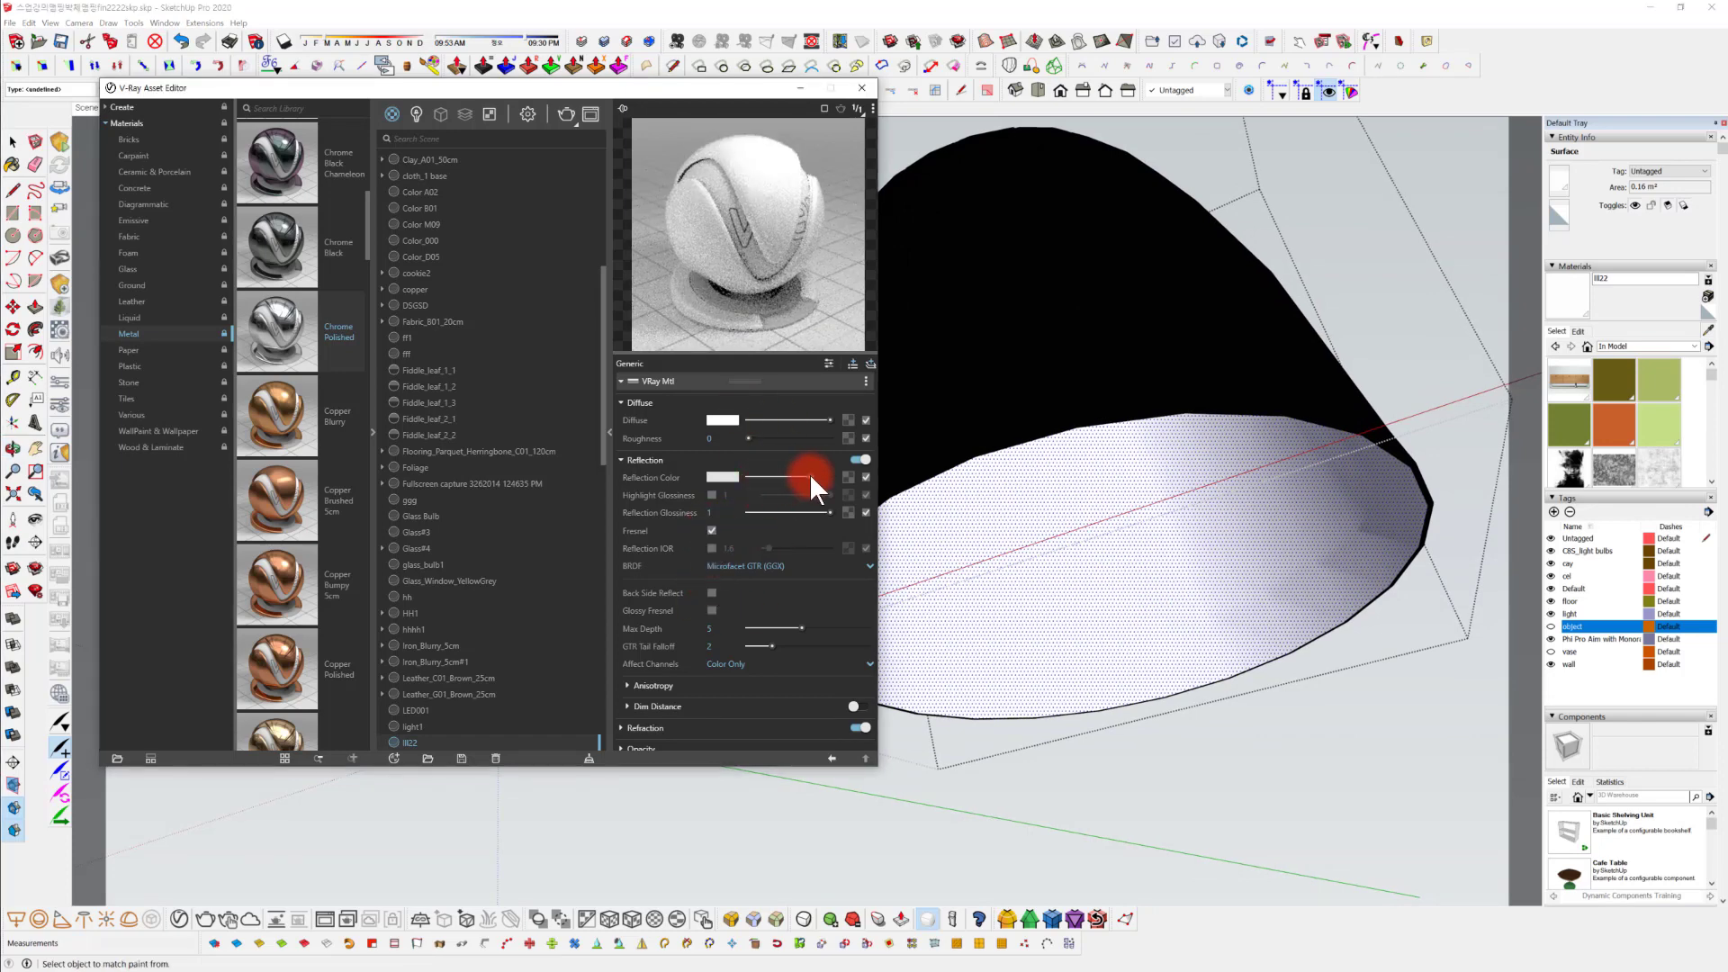
mouse_move(808, 473)
left_mouse_down()
mouse_move(781, 478)
mouse_move(813, 477)
left_mouse_up()
left_click(715, 466)
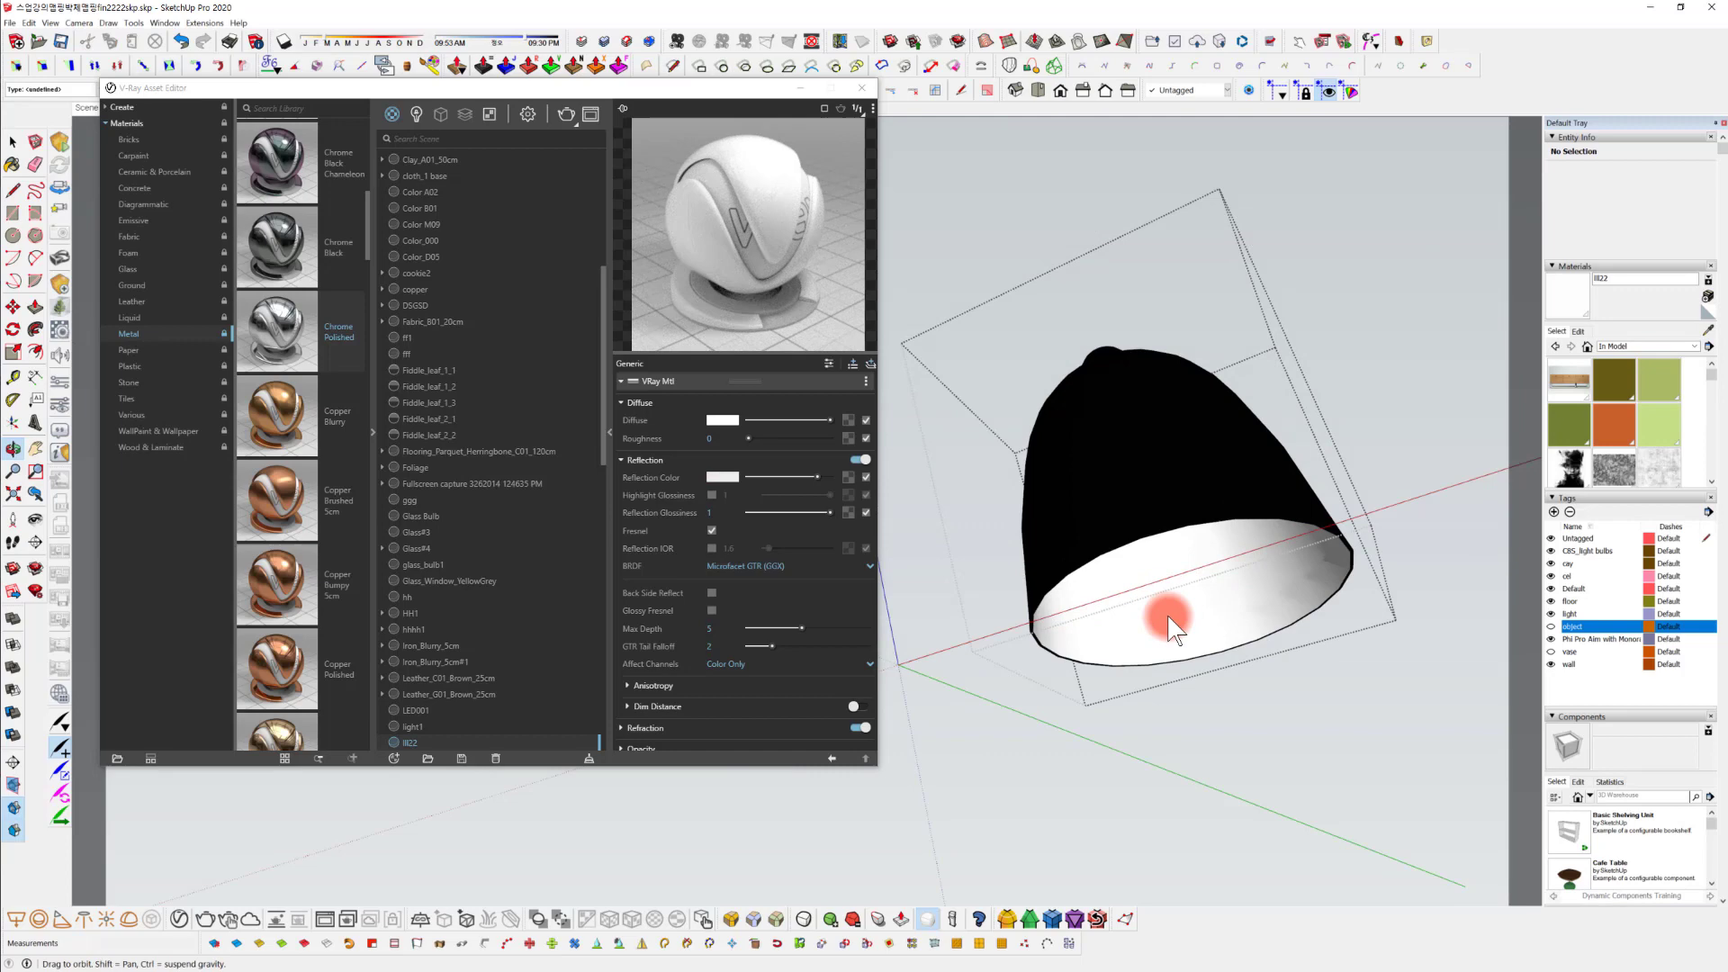
Sample the lampshade's outer surface to bring up the Chrome_Polished#1 settings.
mouse_move(1172, 627)
middle_mouse_down()
mouse_move(1169, 605)
mouse_move(1331, 429)
mouse_move(1342, 678)
mouse_move(1102, 580)
mouse_move(1077, 590)
mouse_move(1328, 612)
mouse_move(943, 634)
mouse_move(819, 711)
mouse_move(1155, 662)
mouse_move(1207, 682)
mouse_move(1095, 667)
mouse_move(1035, 688)
middle_mouse_up()
left_click(1077, 590)
left_click(1709, 331)
left_click(1033, 618)
scroll(1146, 640, "up", 3)
middle_click_drag(1082, 607, 964, 624)
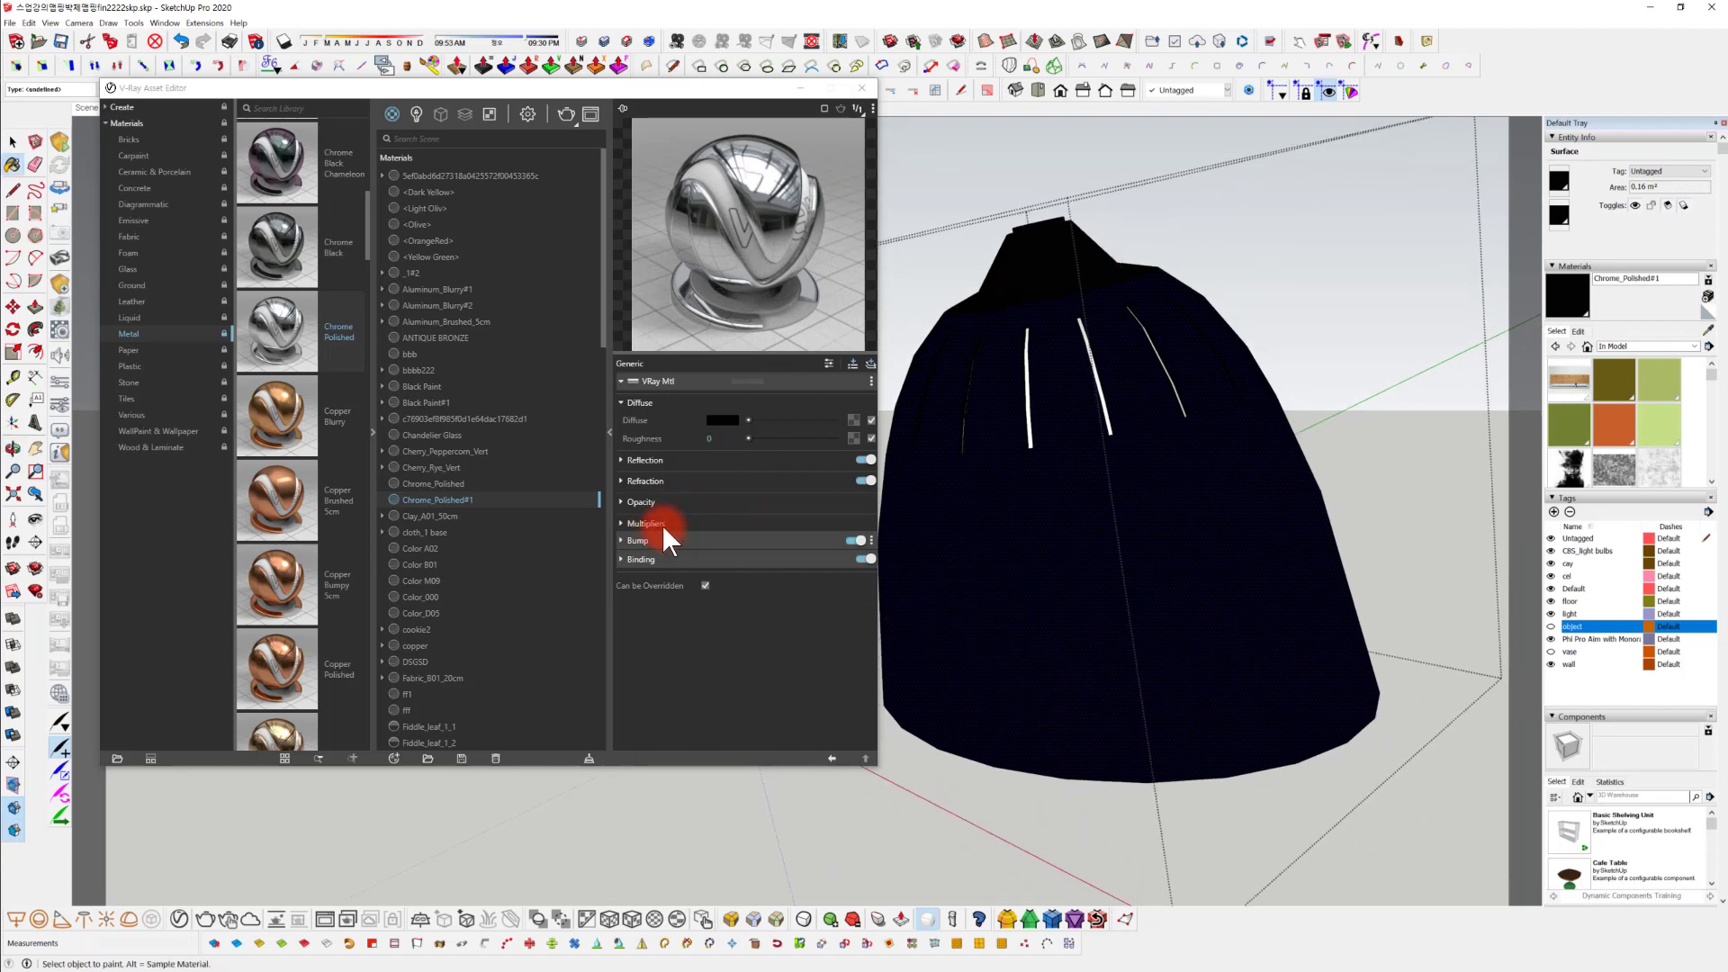
Load Glass_Dirty_A.jpg as a bitmap texture for the reflection glossiness of Chrome_Polished#1.
left_click(666, 457)
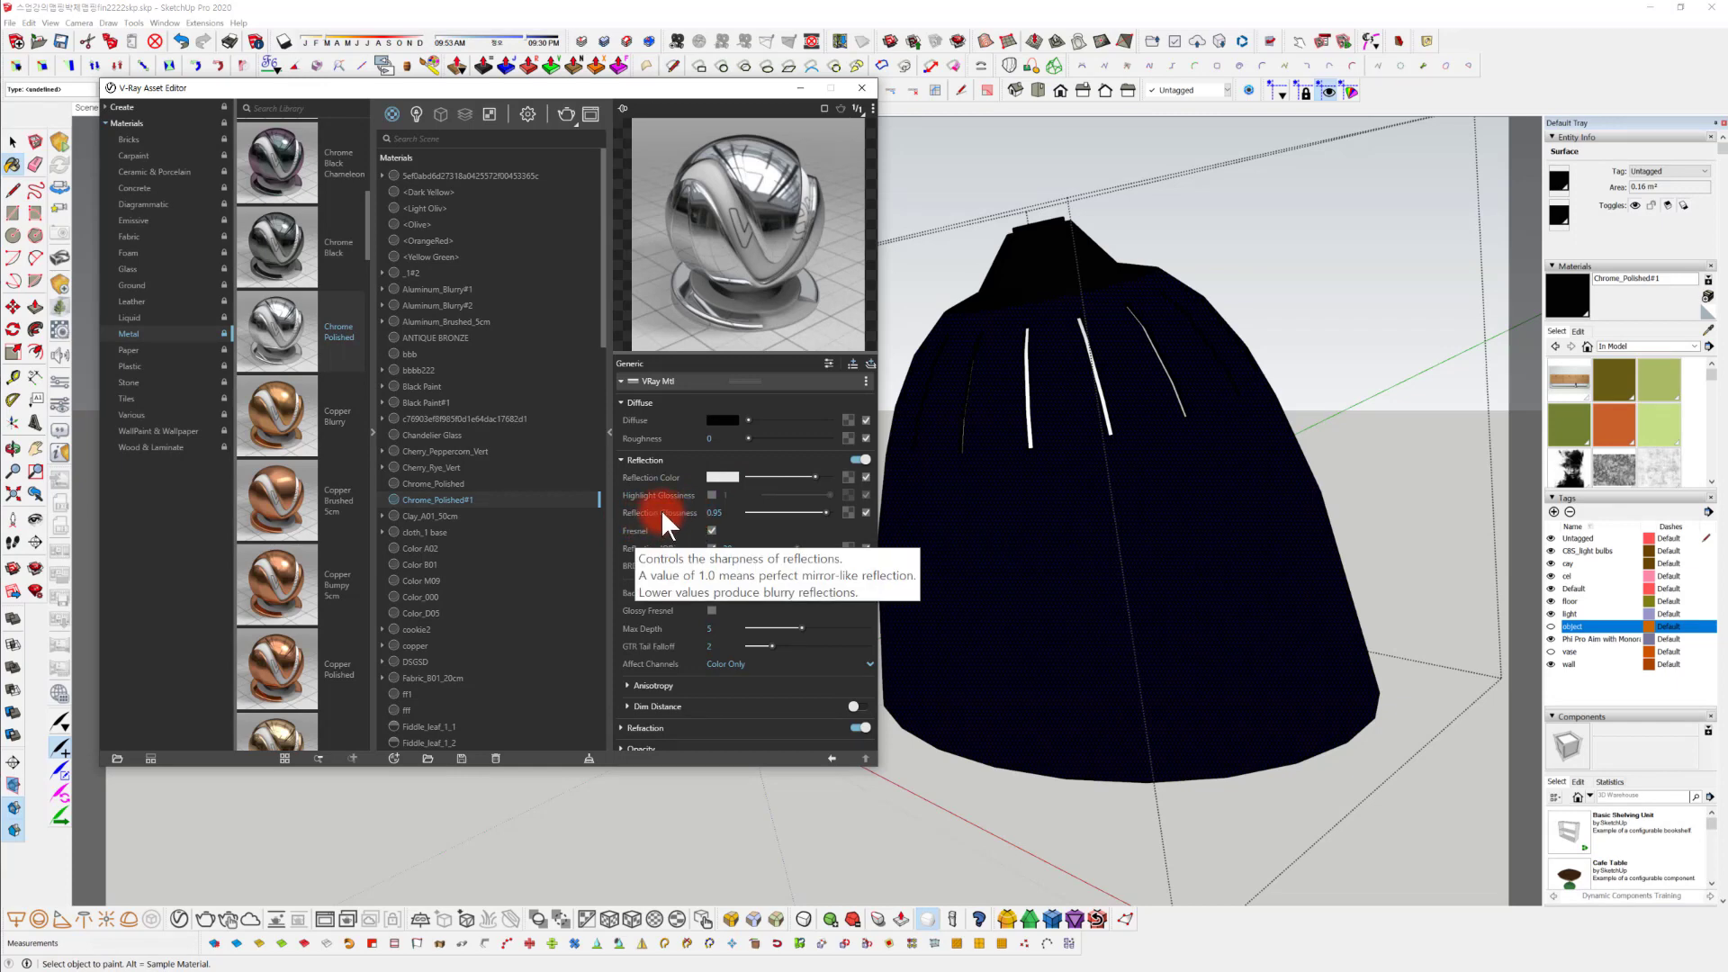
left_click(848, 511)
left_click(810, 124)
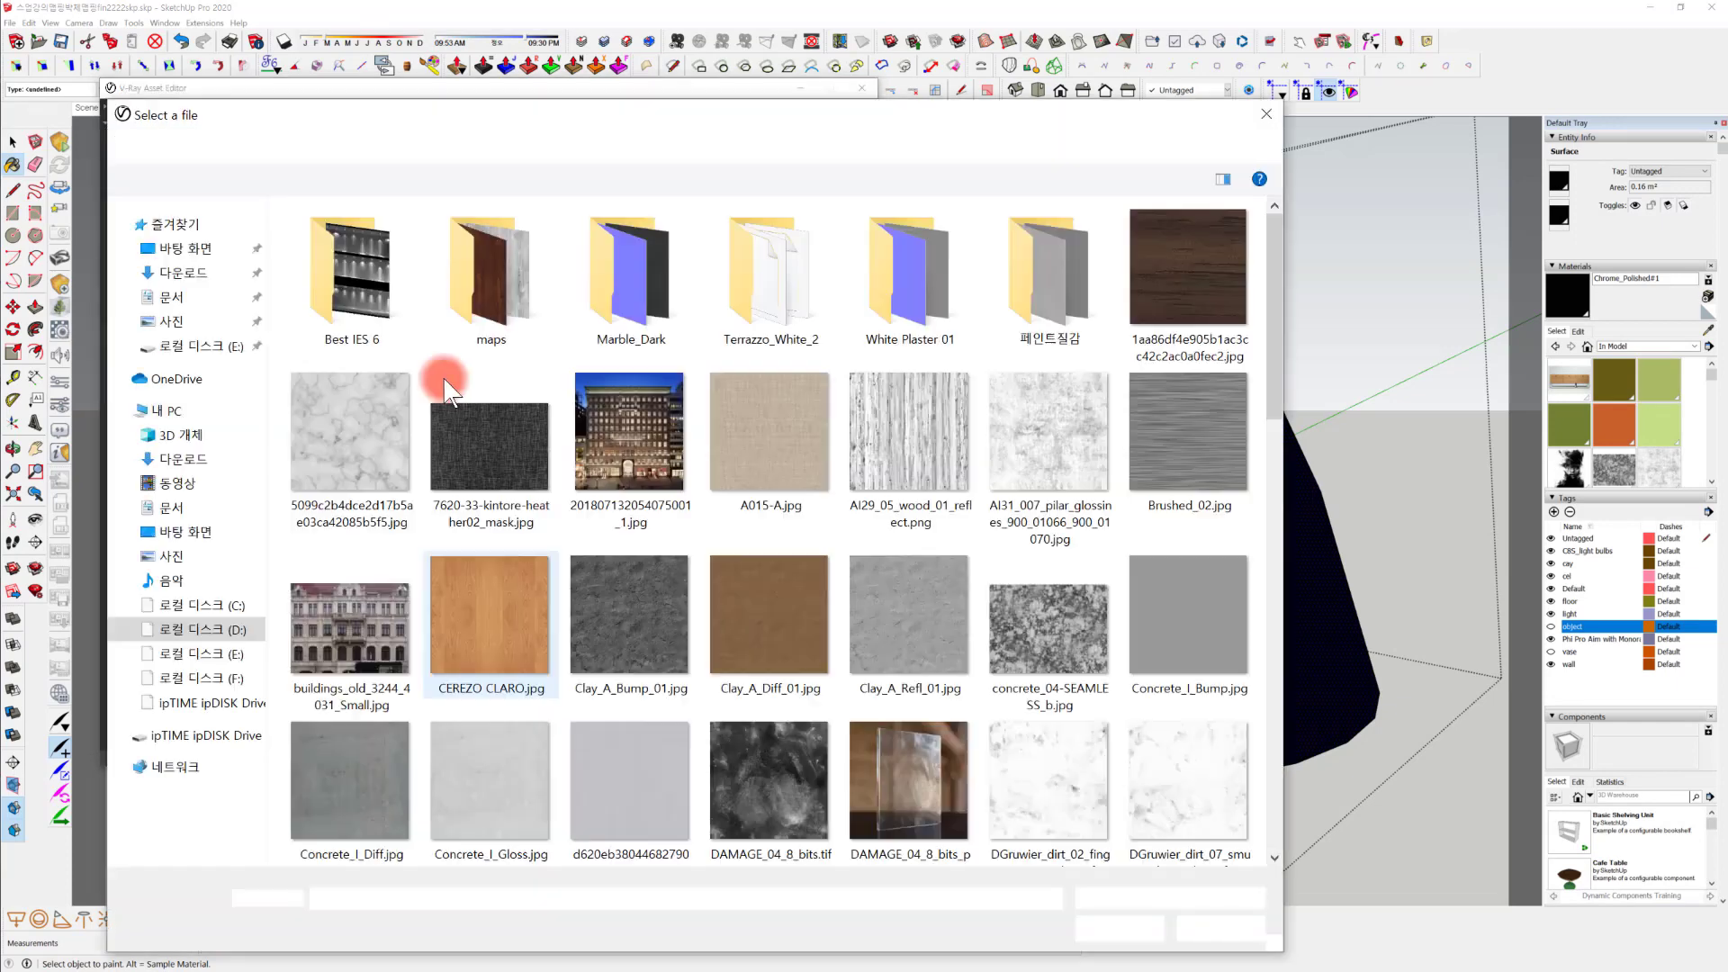
scroll(601, 511, "down", 10)
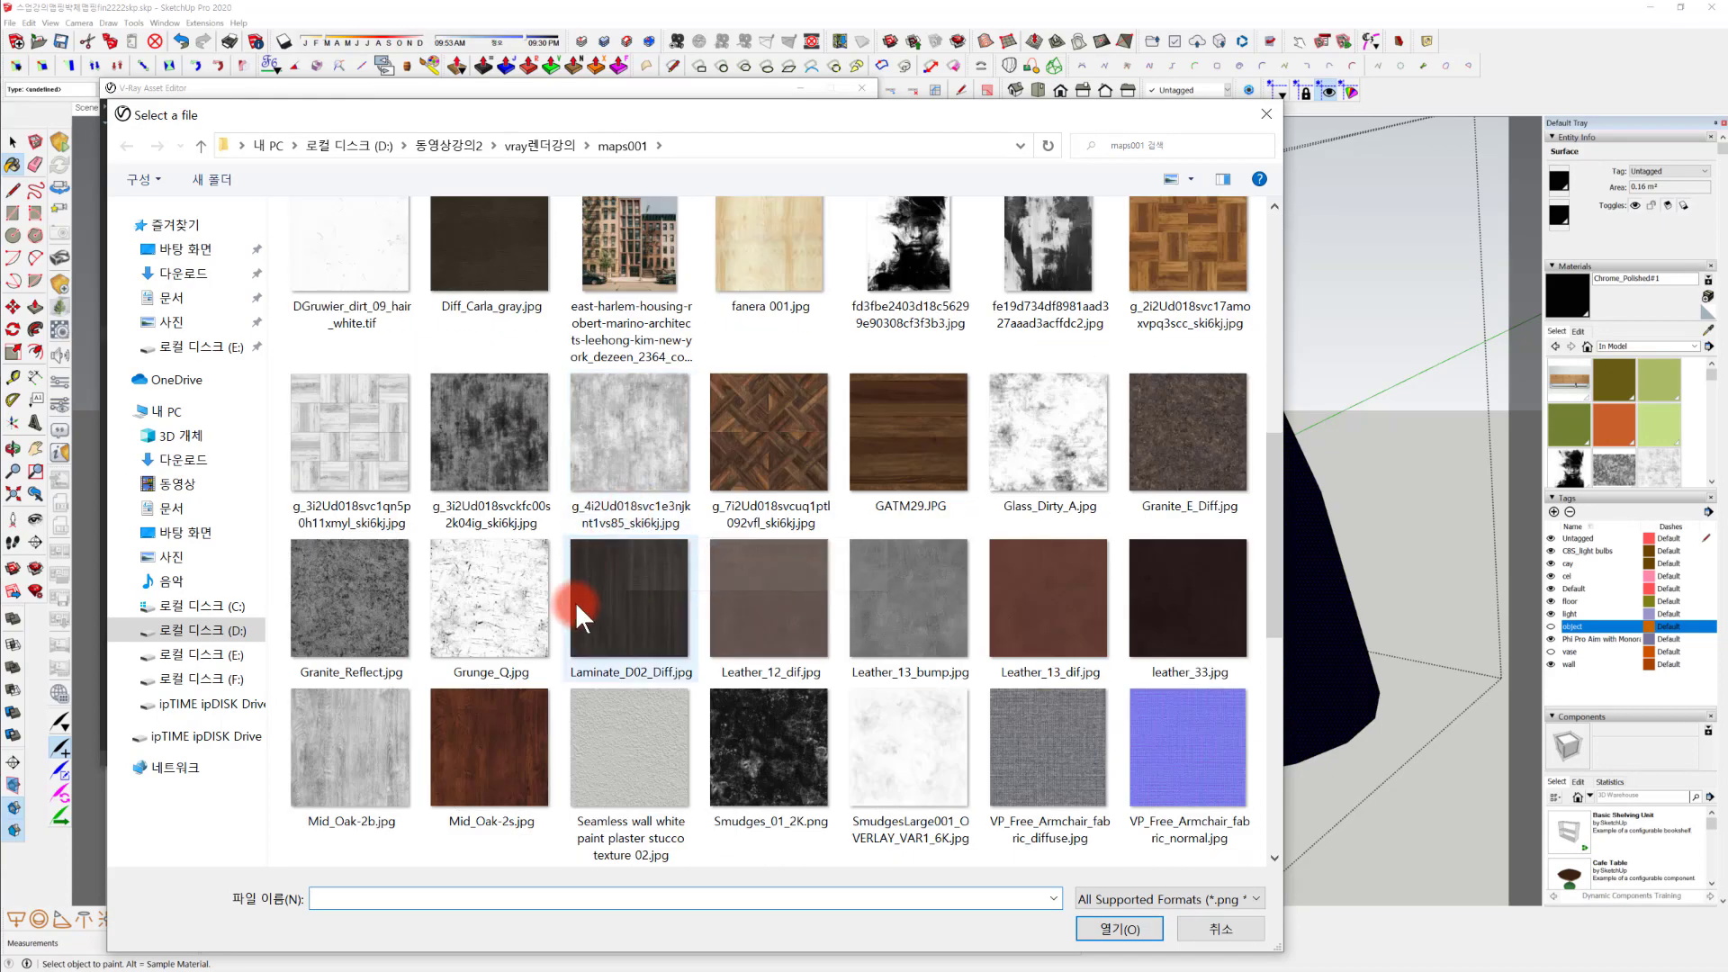
scroll(629, 625, "up", 4)
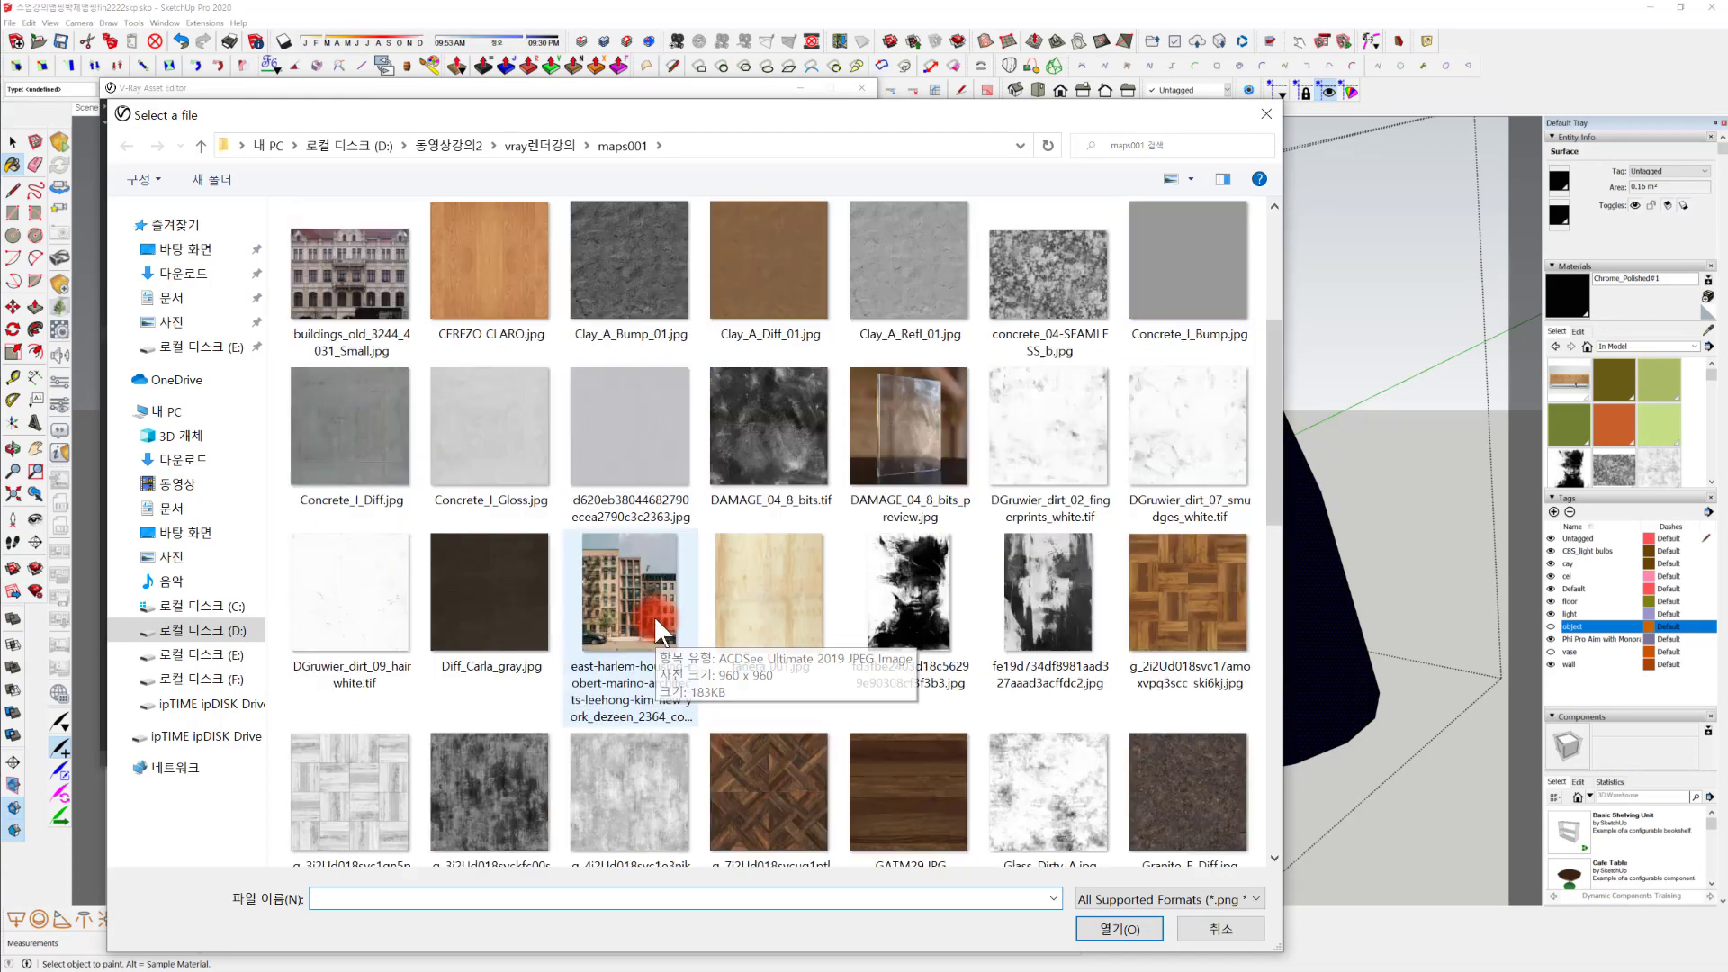
scroll(668, 614, "down", 5)
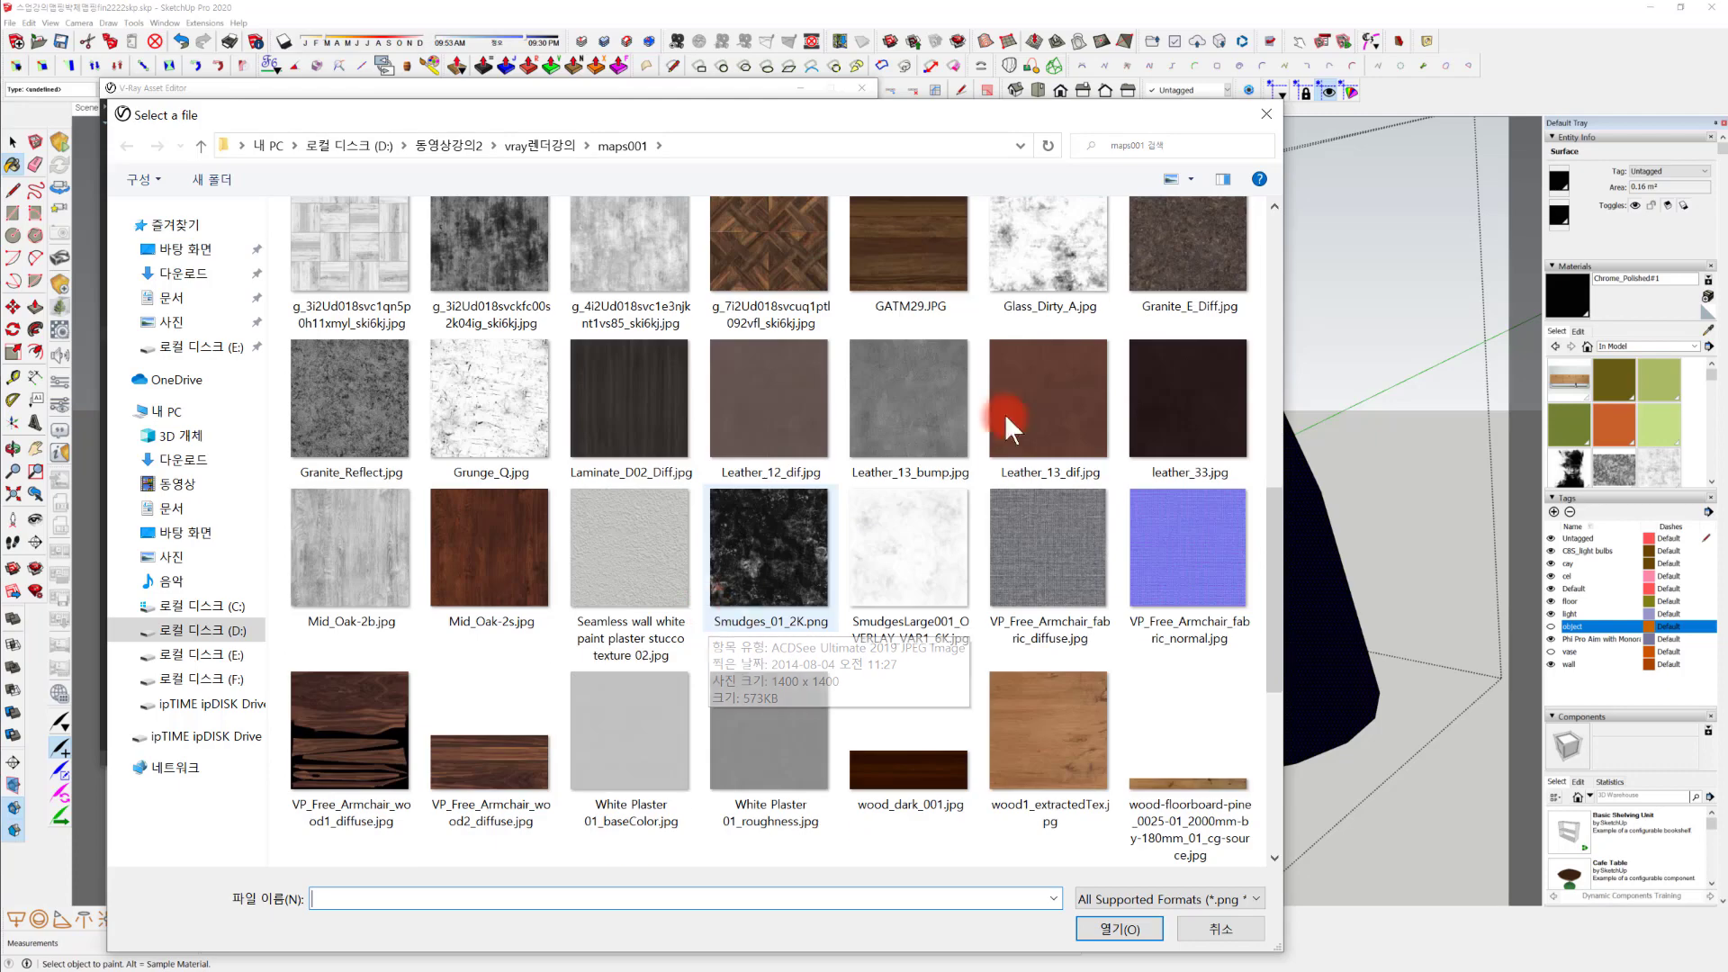
left_click(1063, 266)
scroll(1011, 527, "up", 7)
scroll(1011, 720, "down", 2)
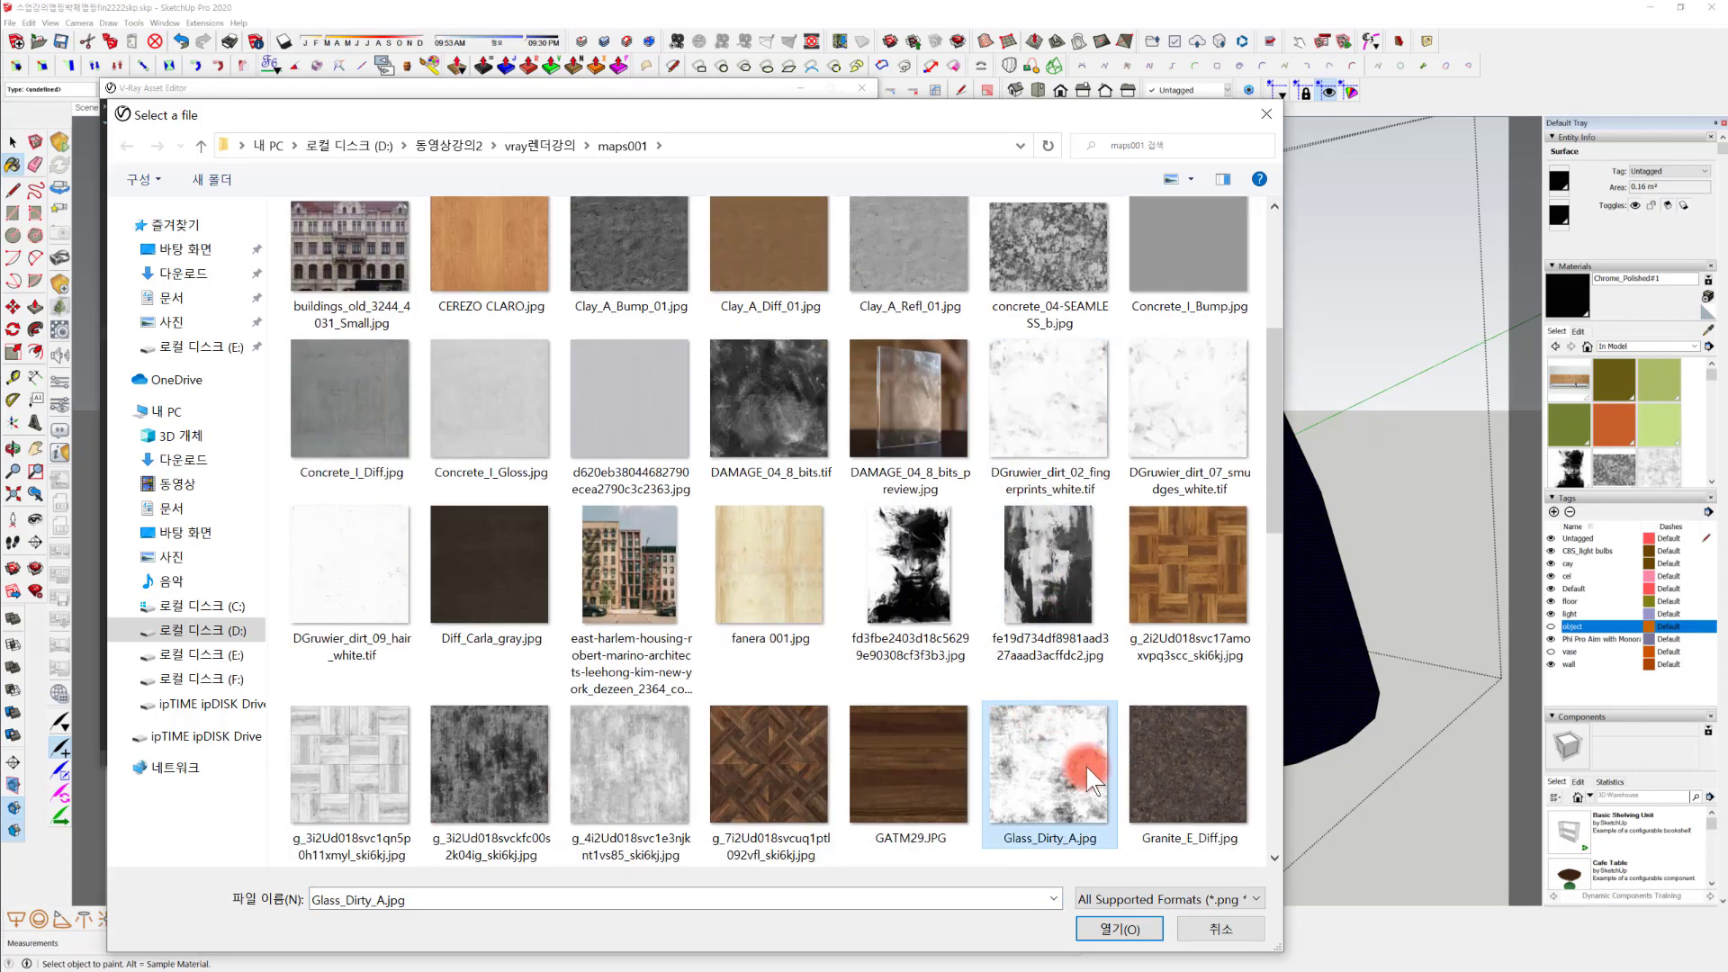
left_click(1121, 934)
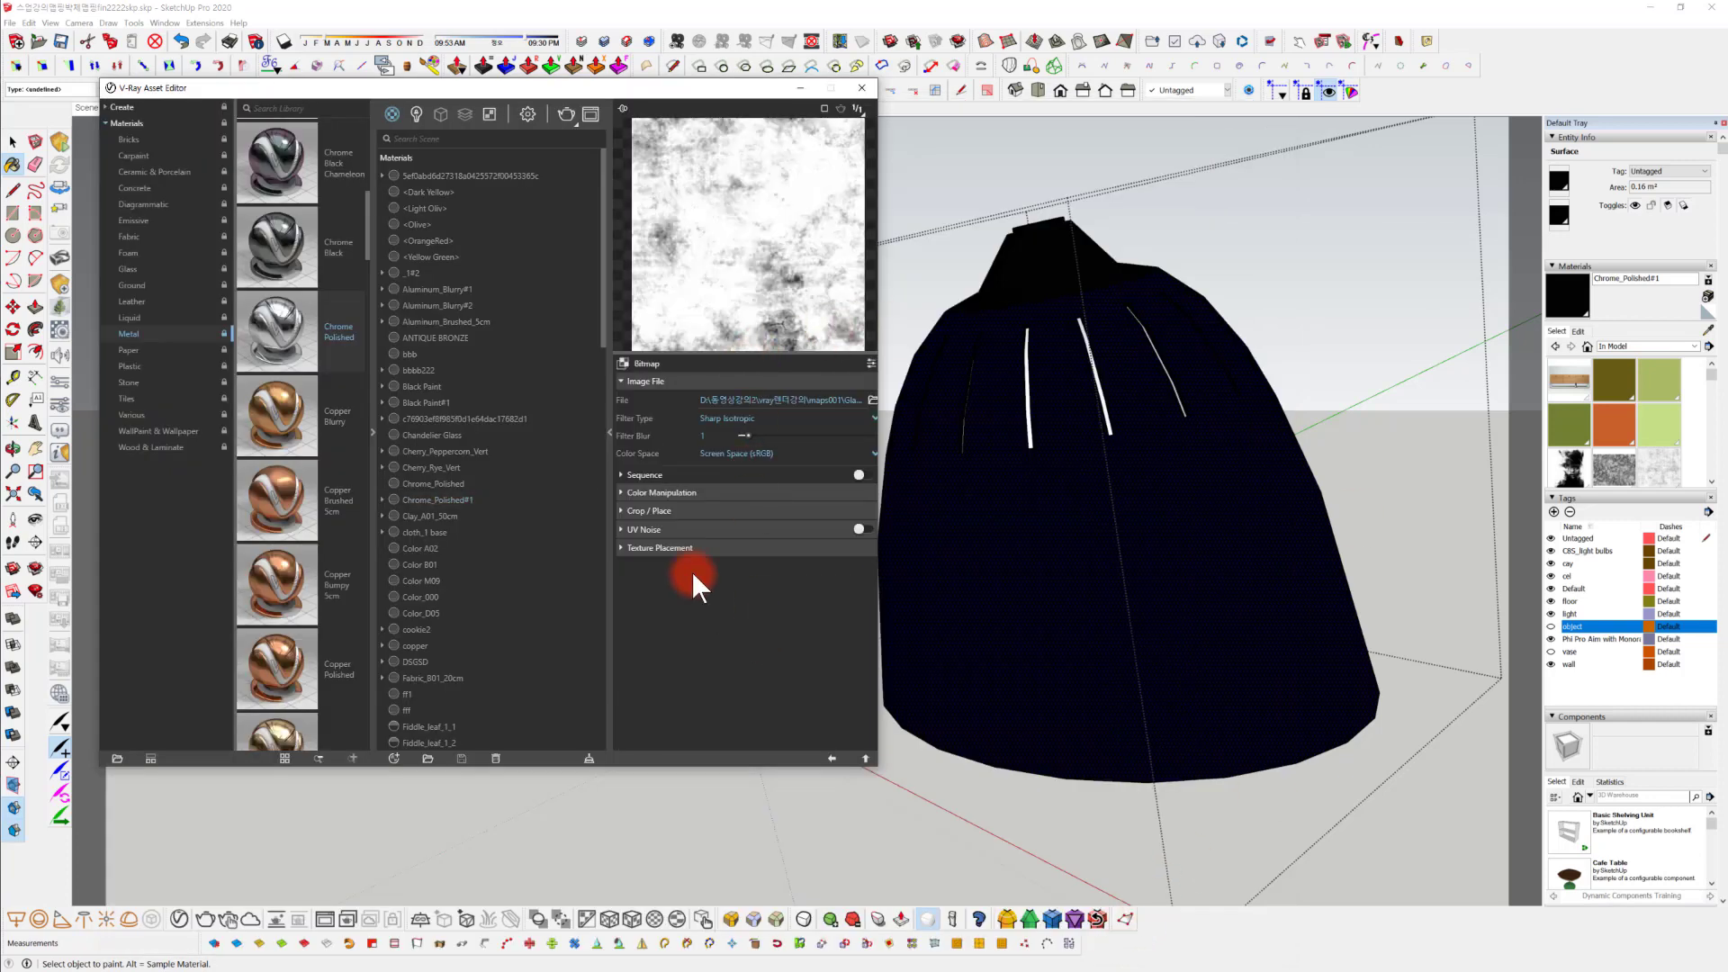
left_click(831, 756)
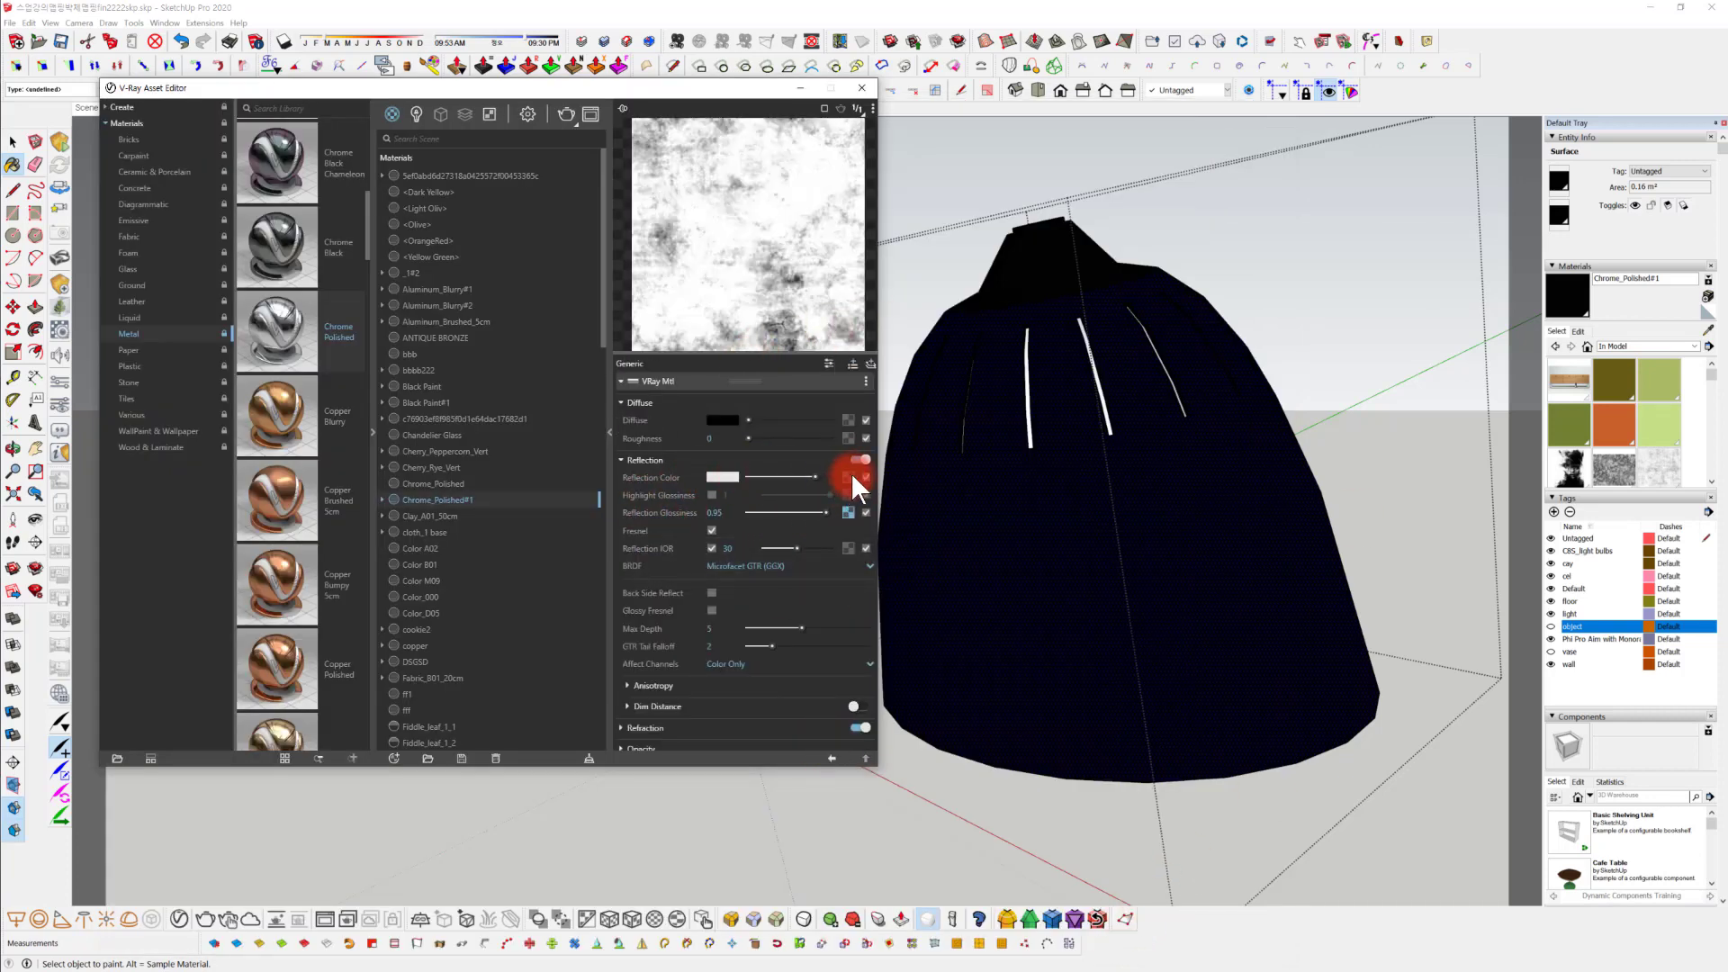
left_click(762, 168)
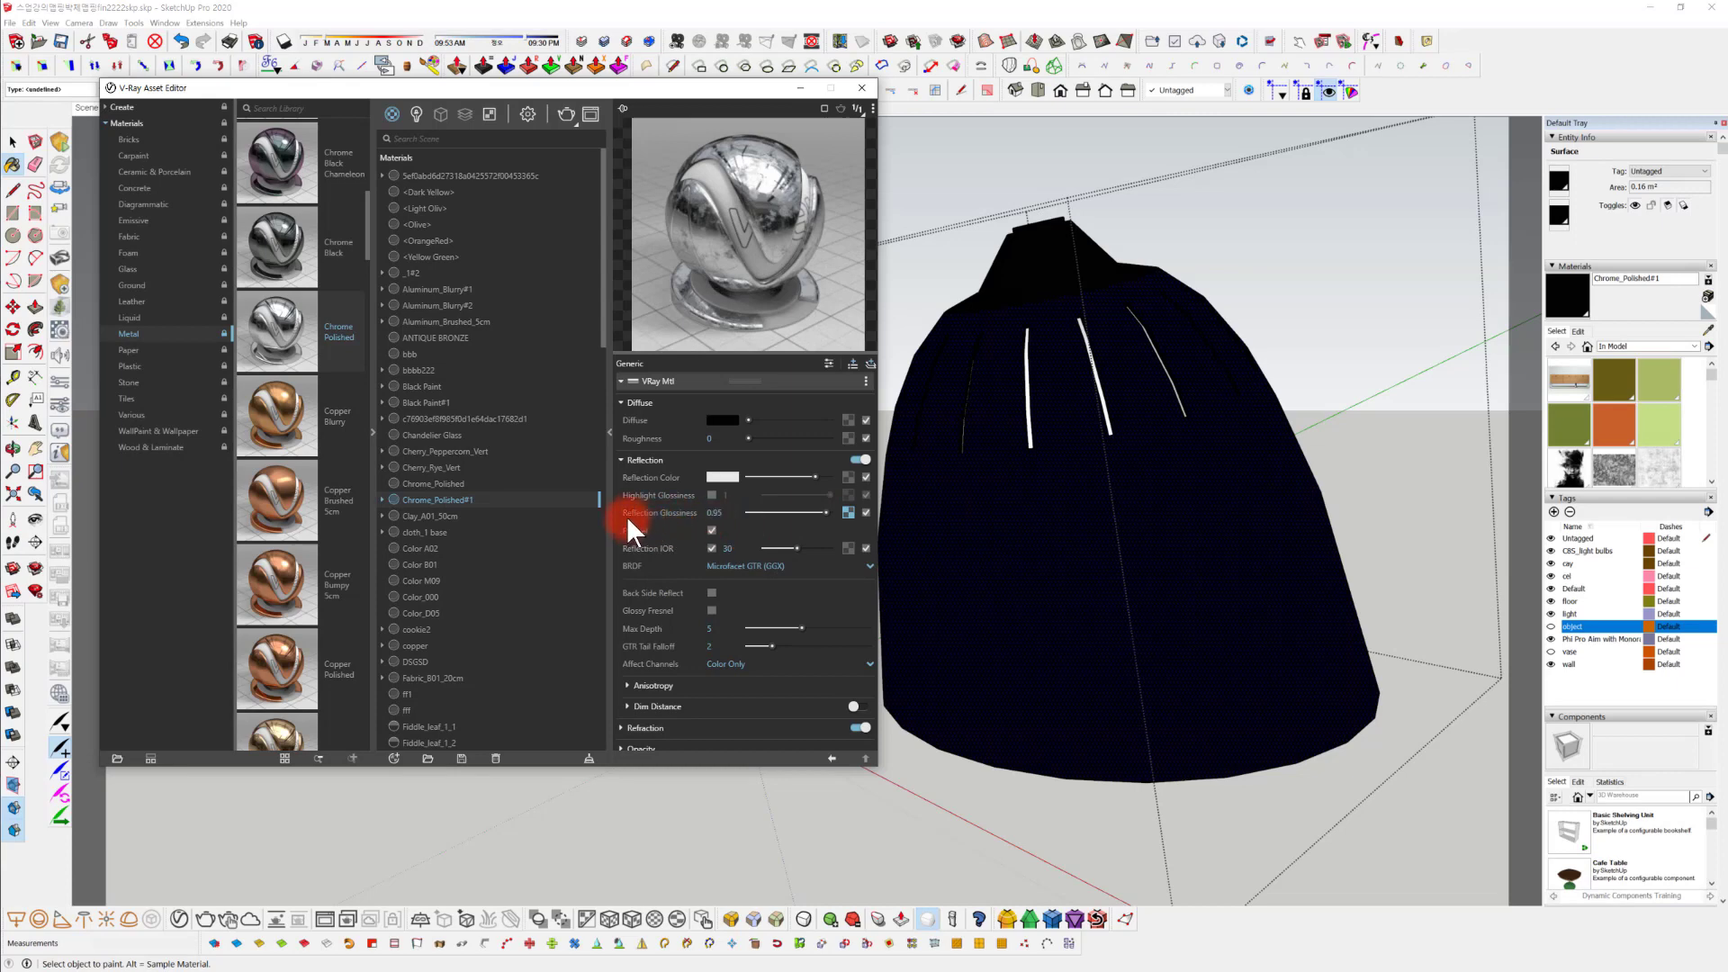
left_click_drag(626, 516, 864, 520)
key("Escape")
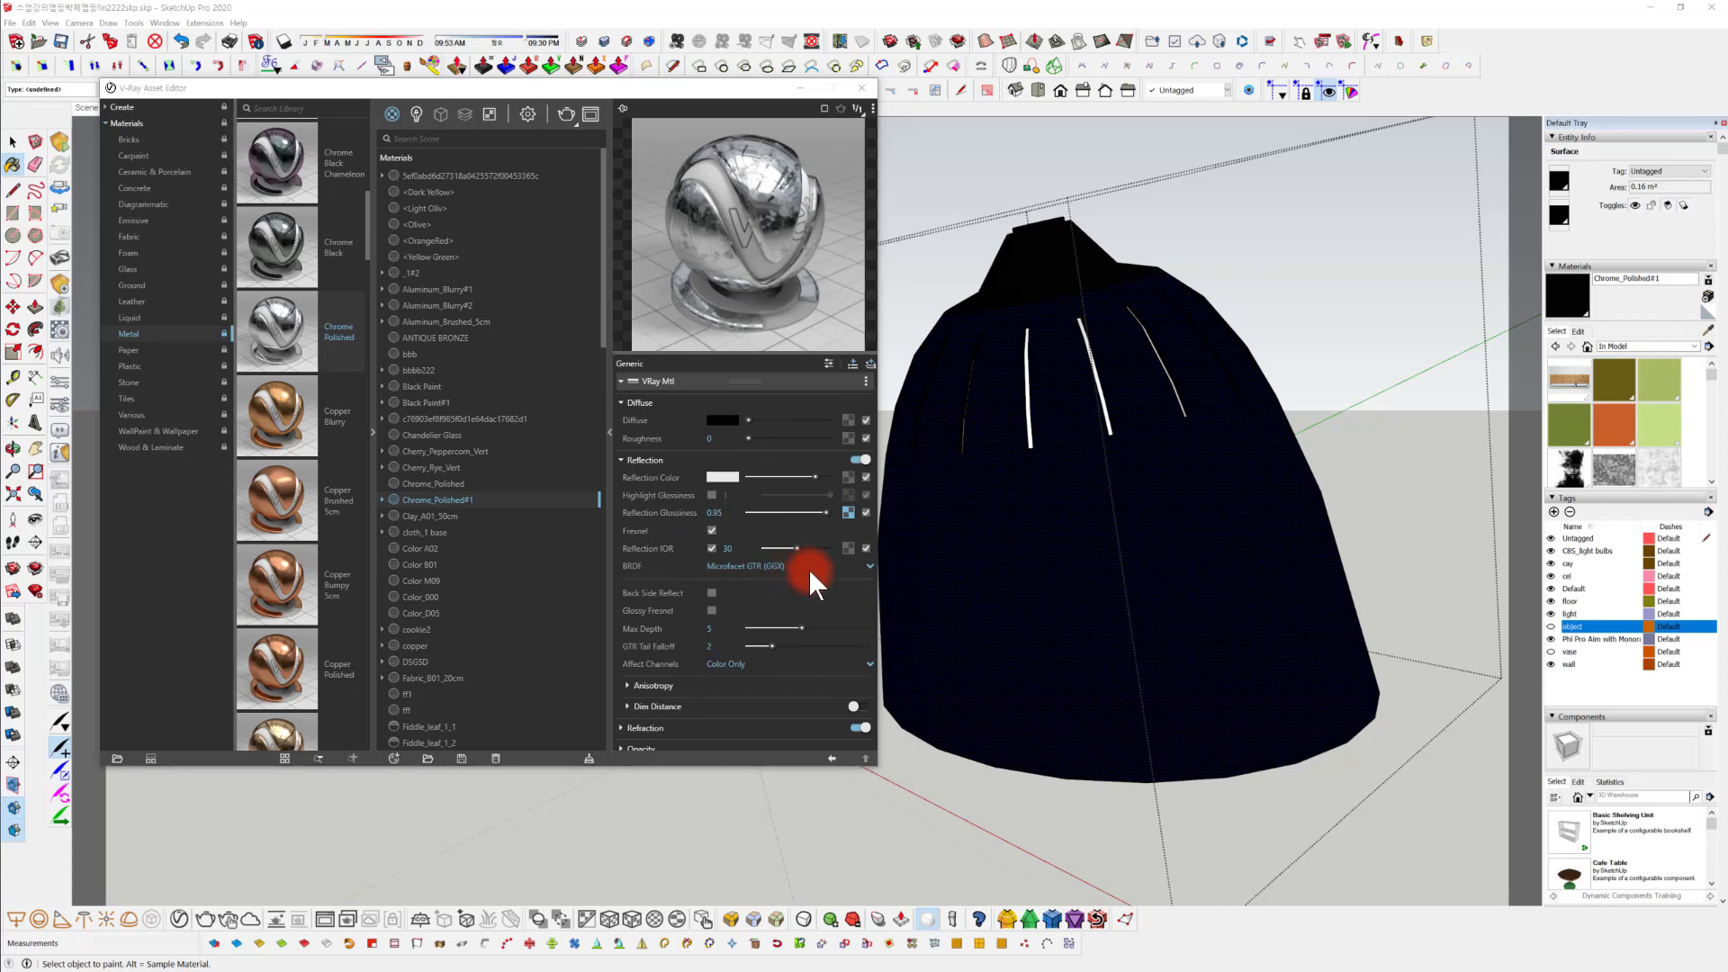
Set the texture binding of Chrome_Polished#1 to Custom mode with Glass_Dirty_A.jpg as its bitmap, and deselect the lampshade.
scroll(808, 569, "down", 2)
left_click(702, 714)
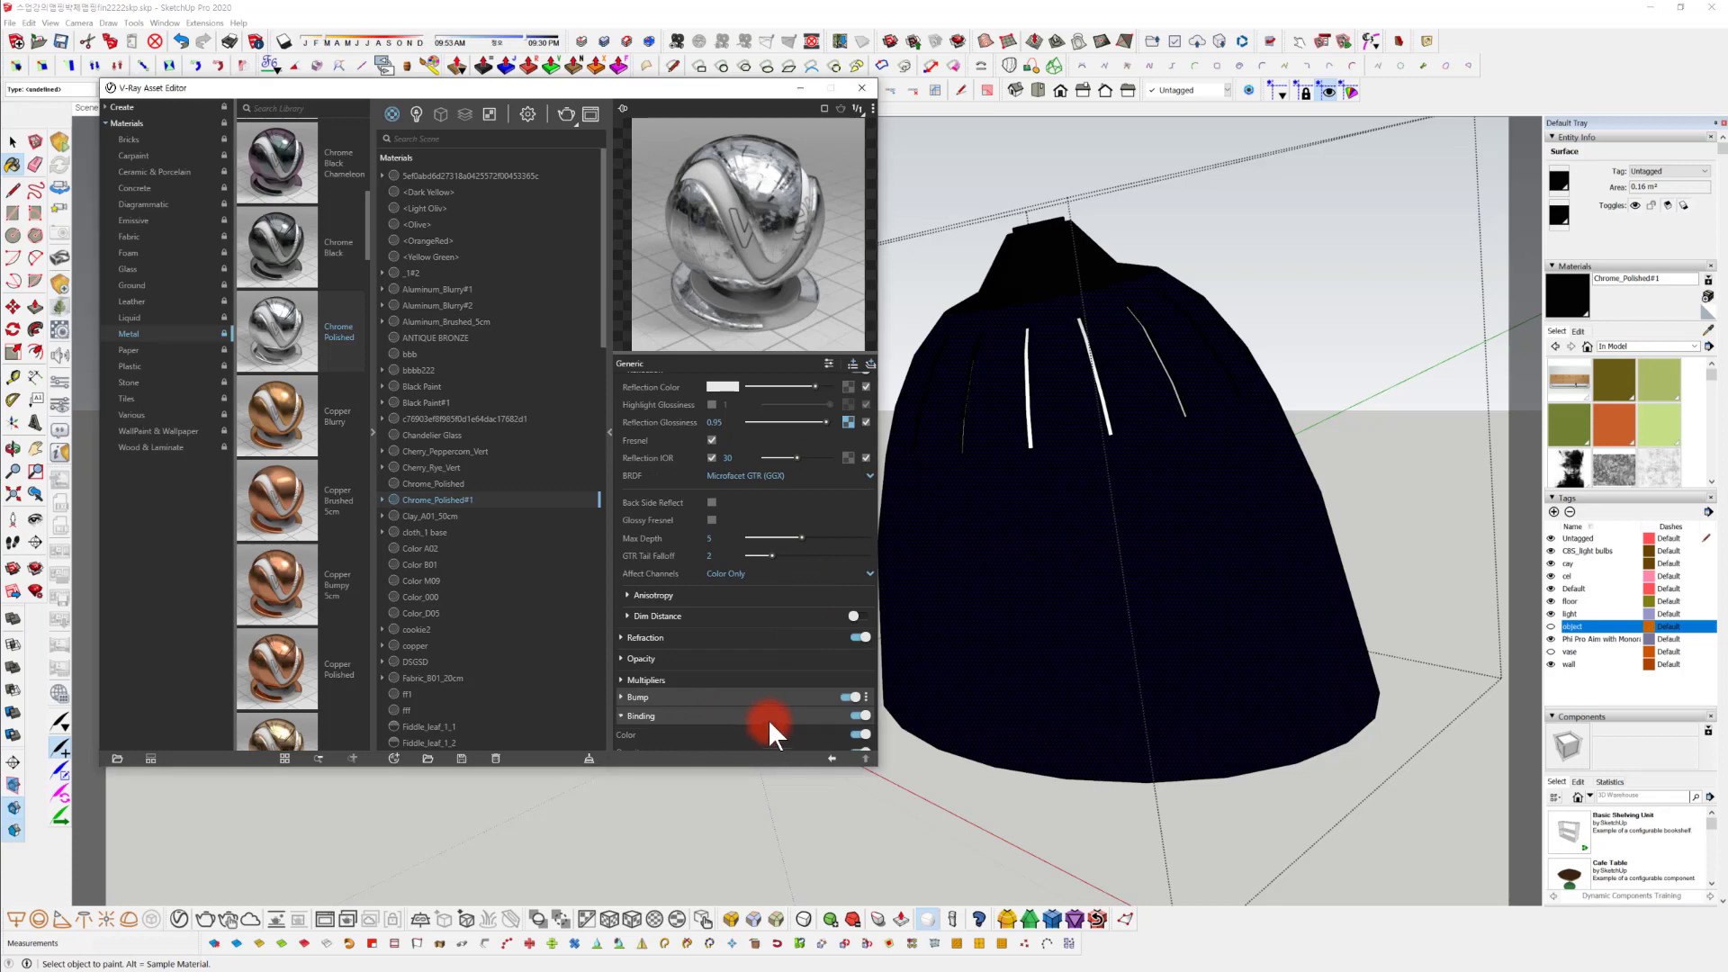
left_click(705, 715)
left_click(748, 702)
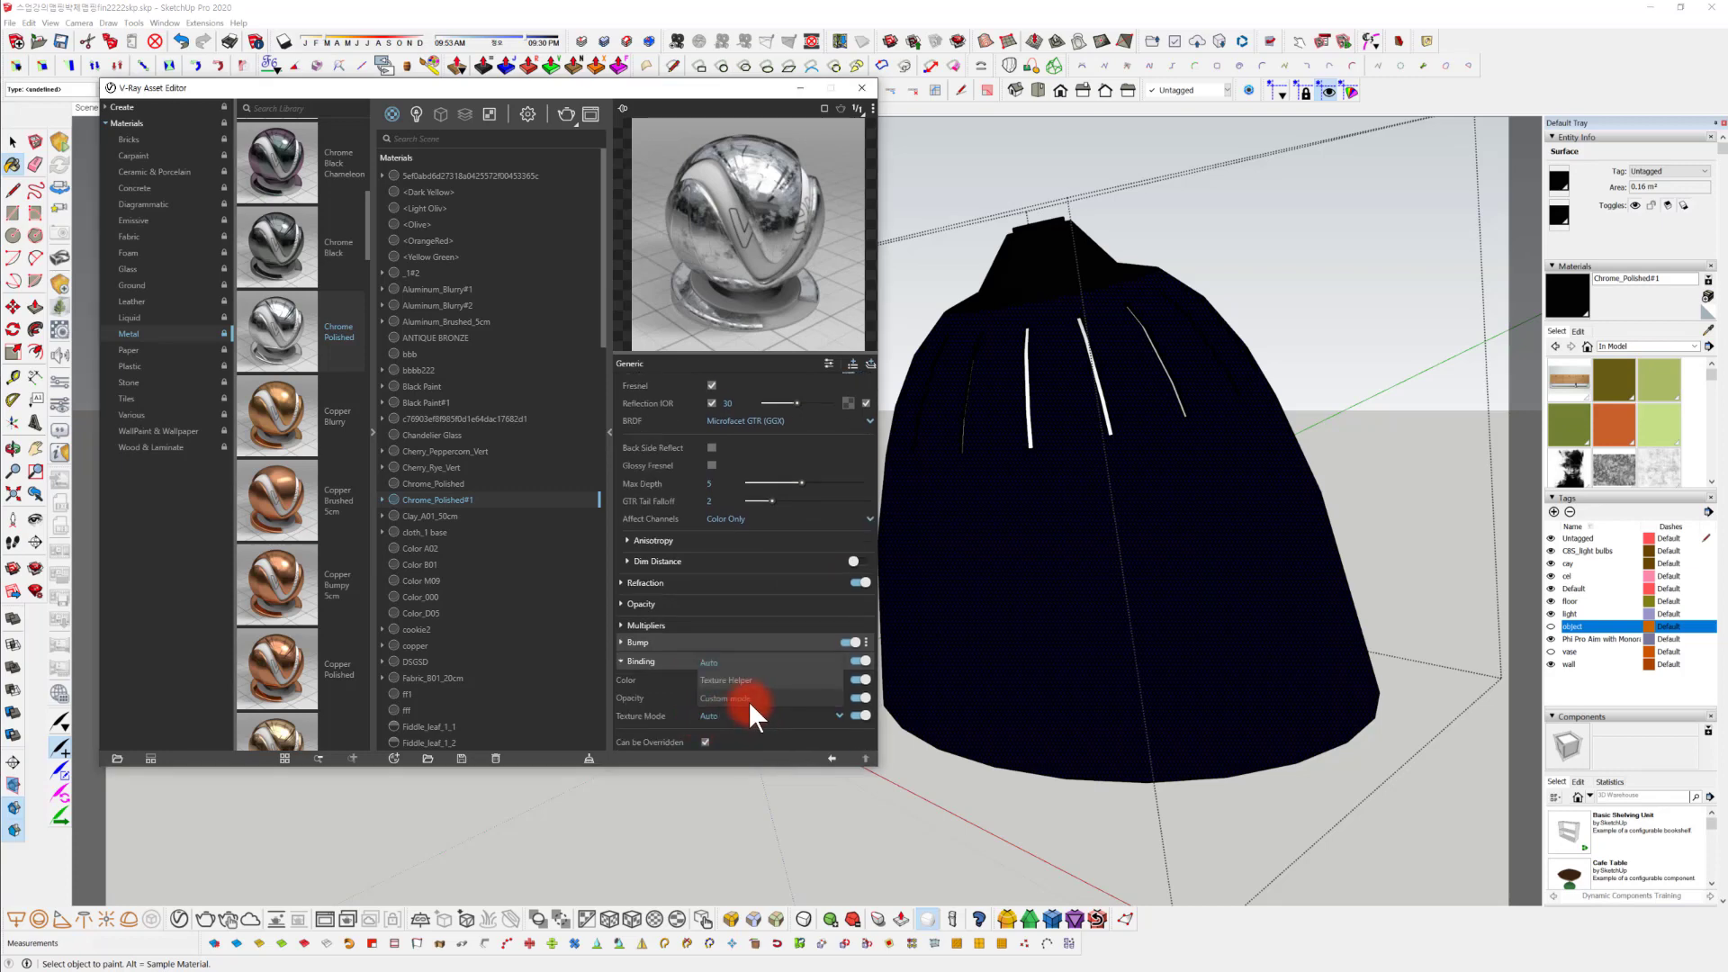
left_click(861, 732)
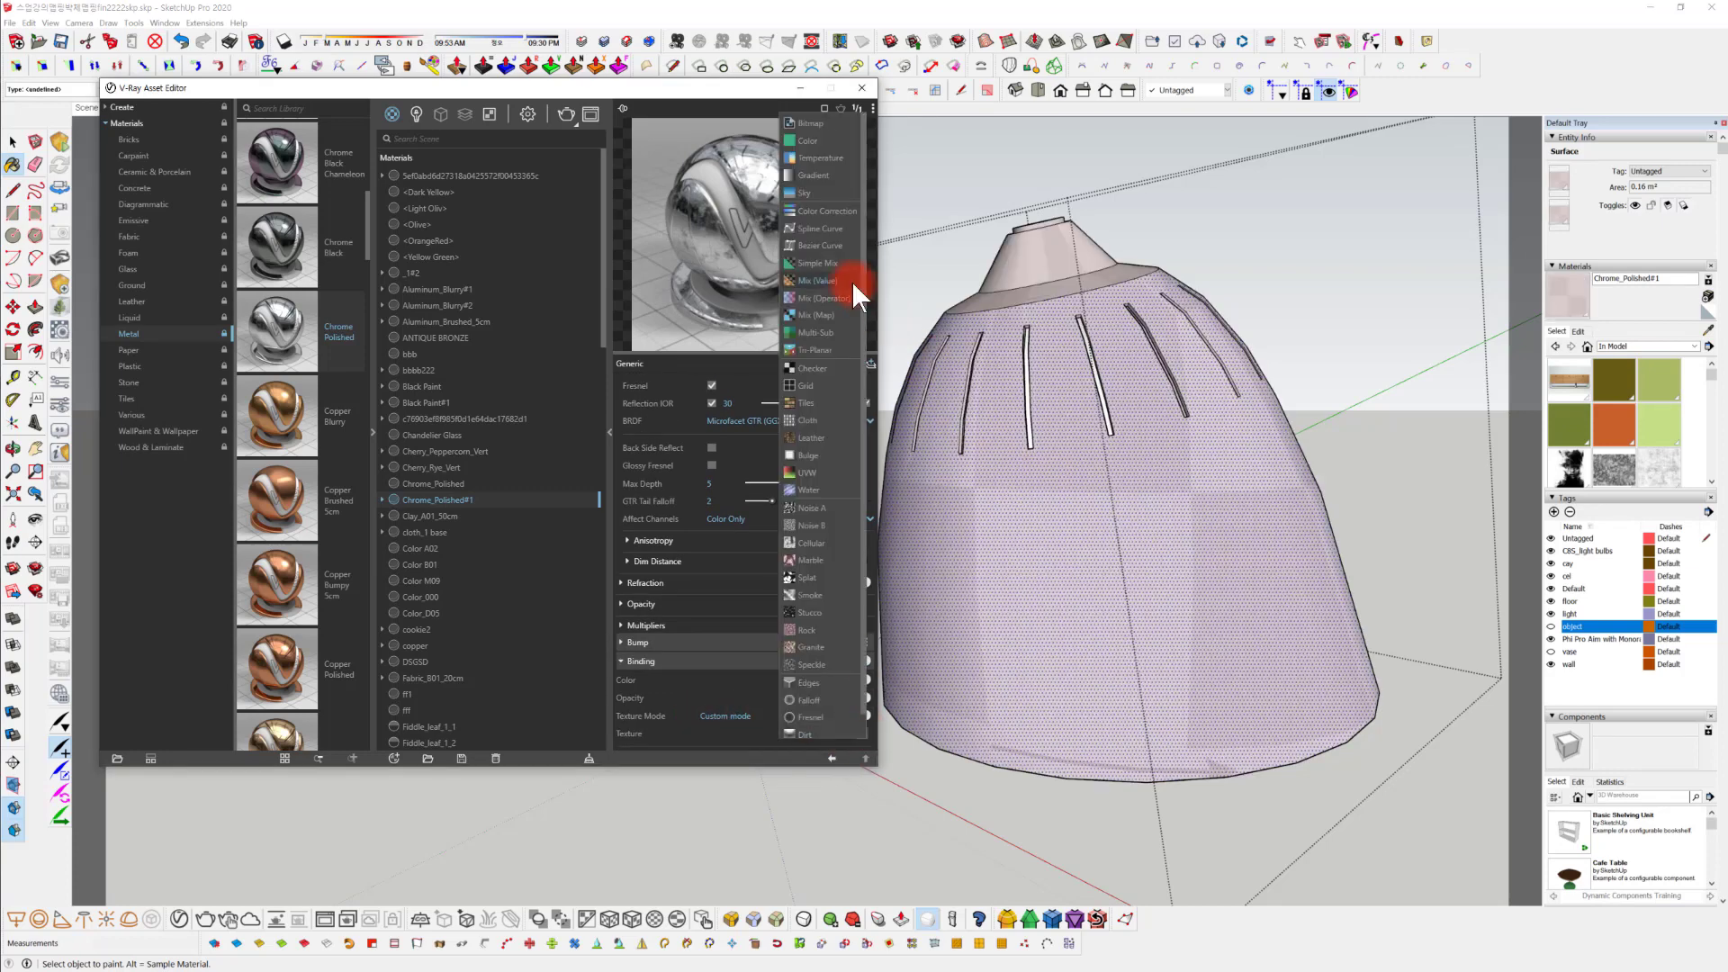
left_click(805, 124)
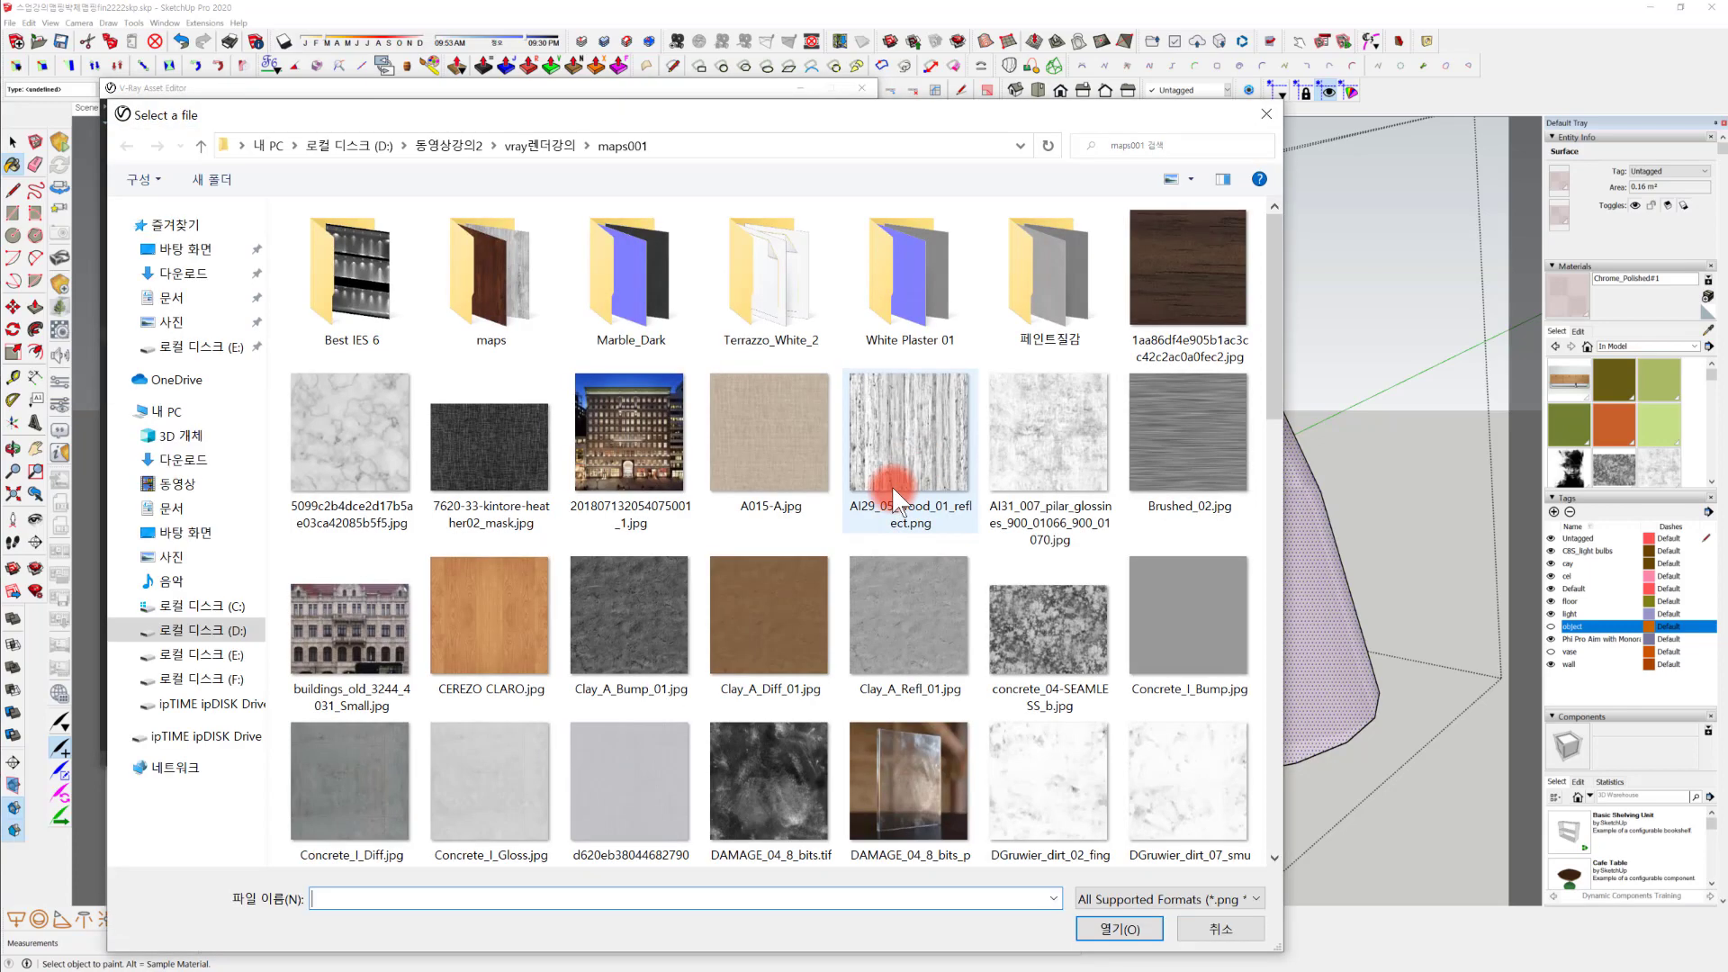
left_click(1098, 747)
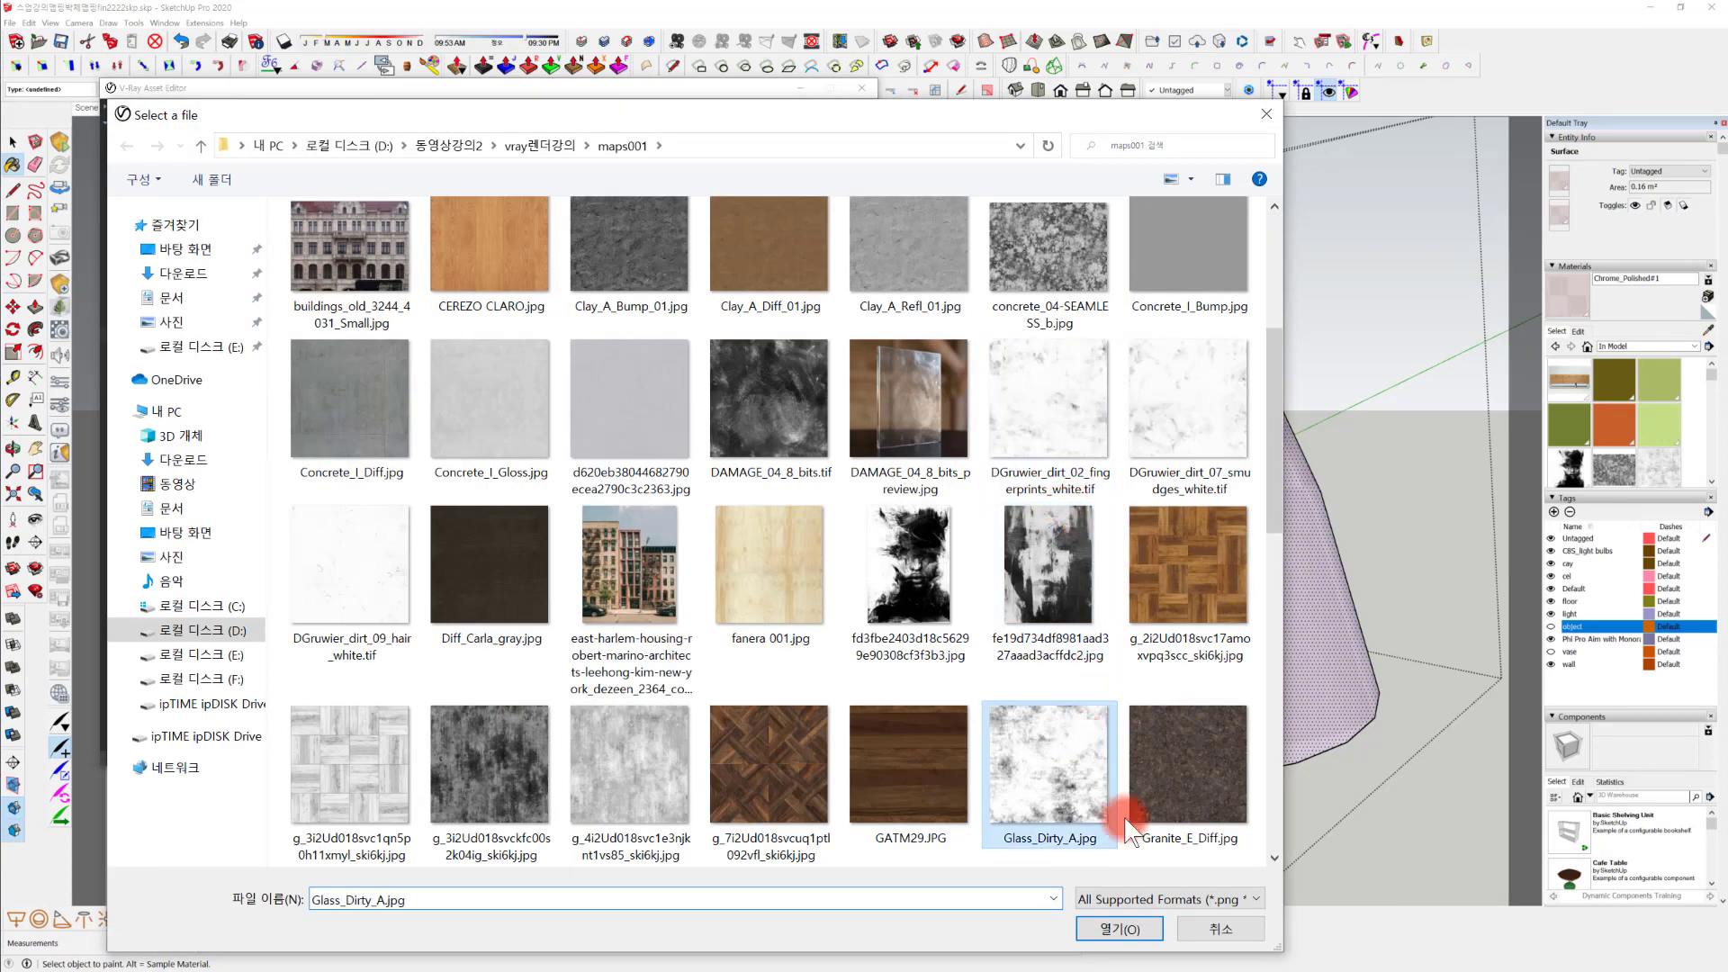
left_click(1126, 932)
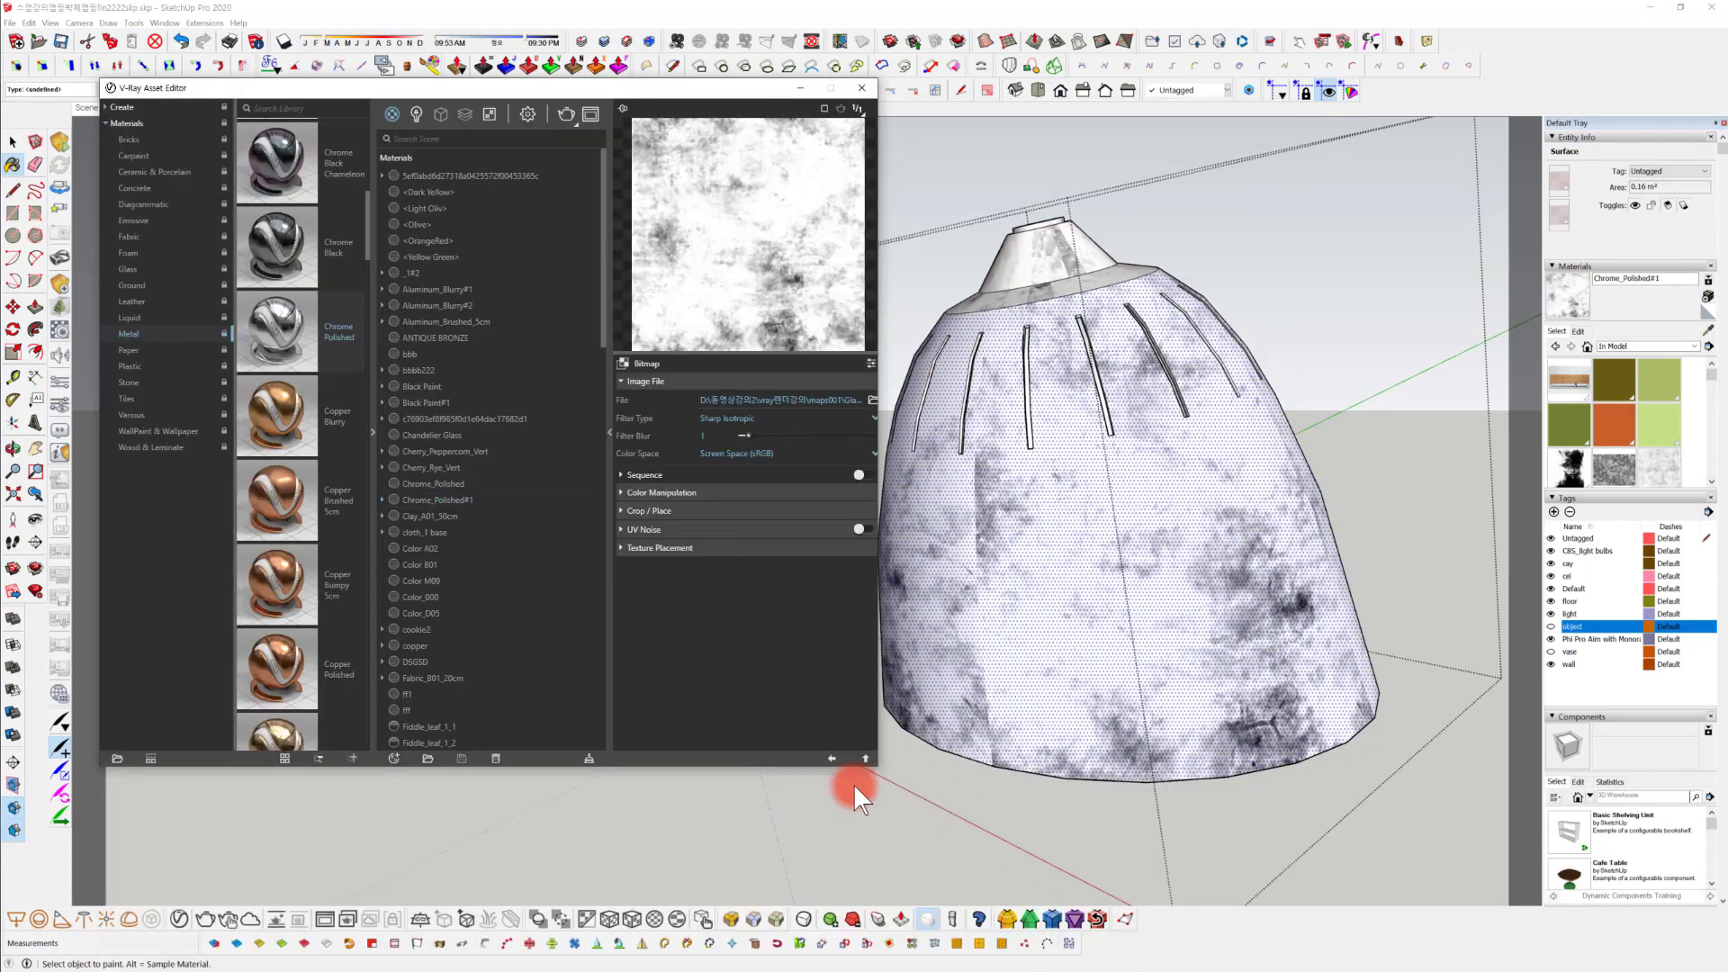
left_click(832, 758)
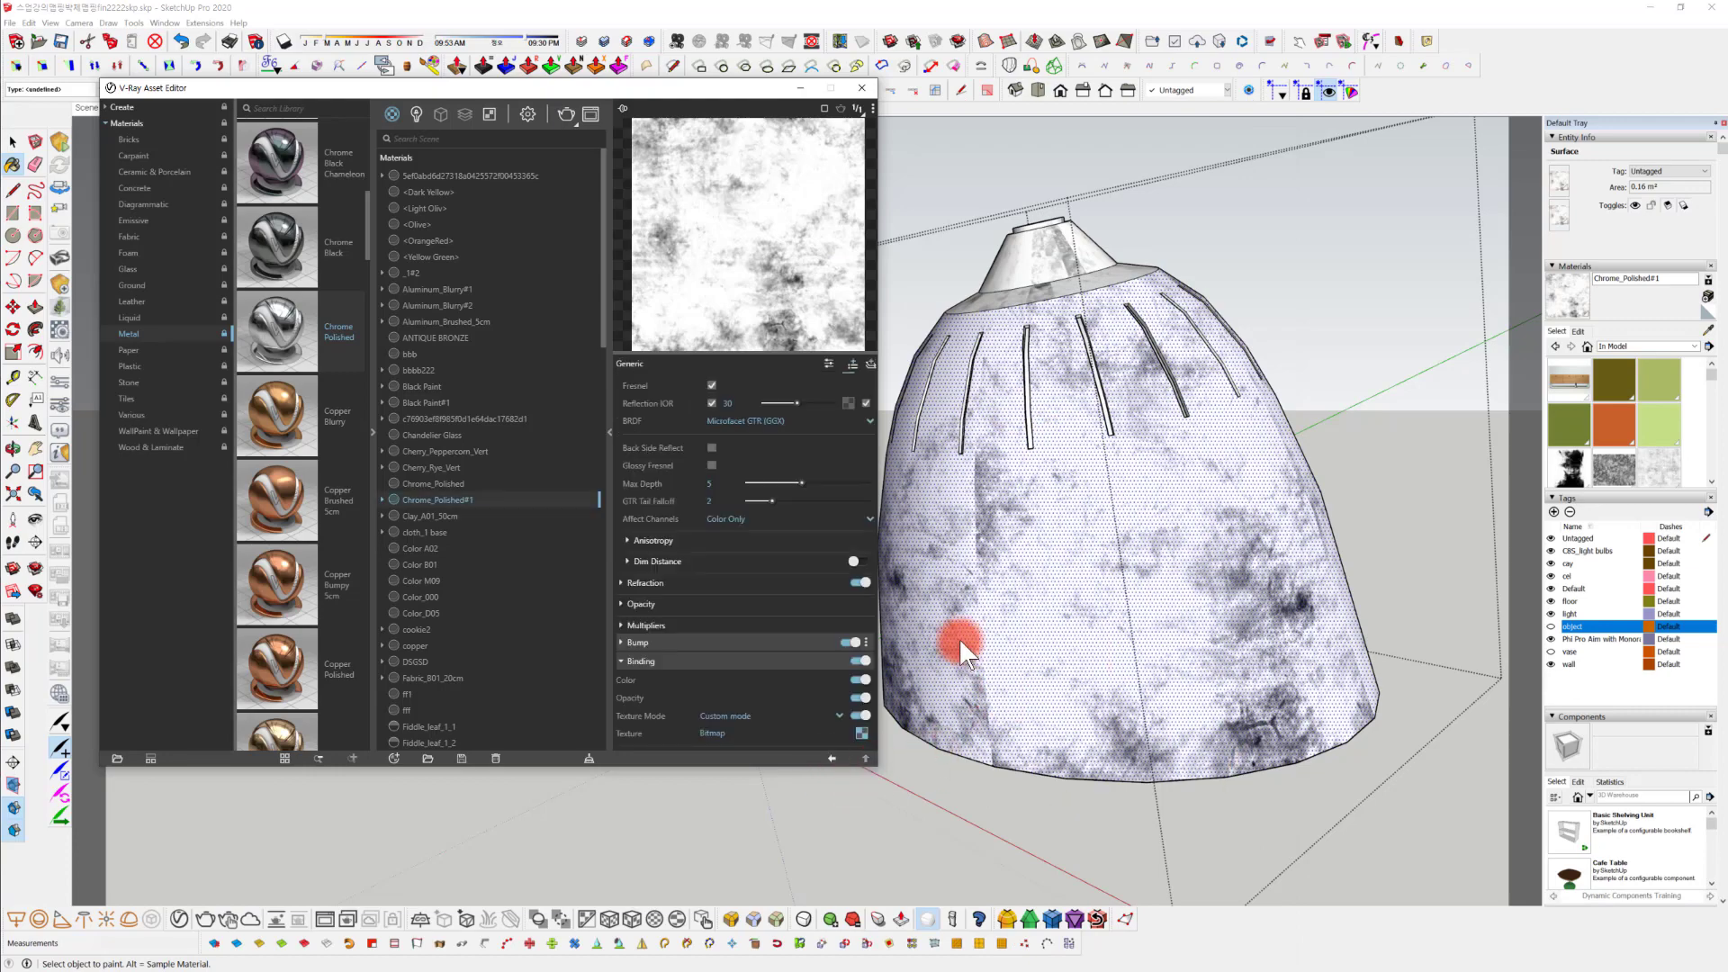
left_click(1190, 612)
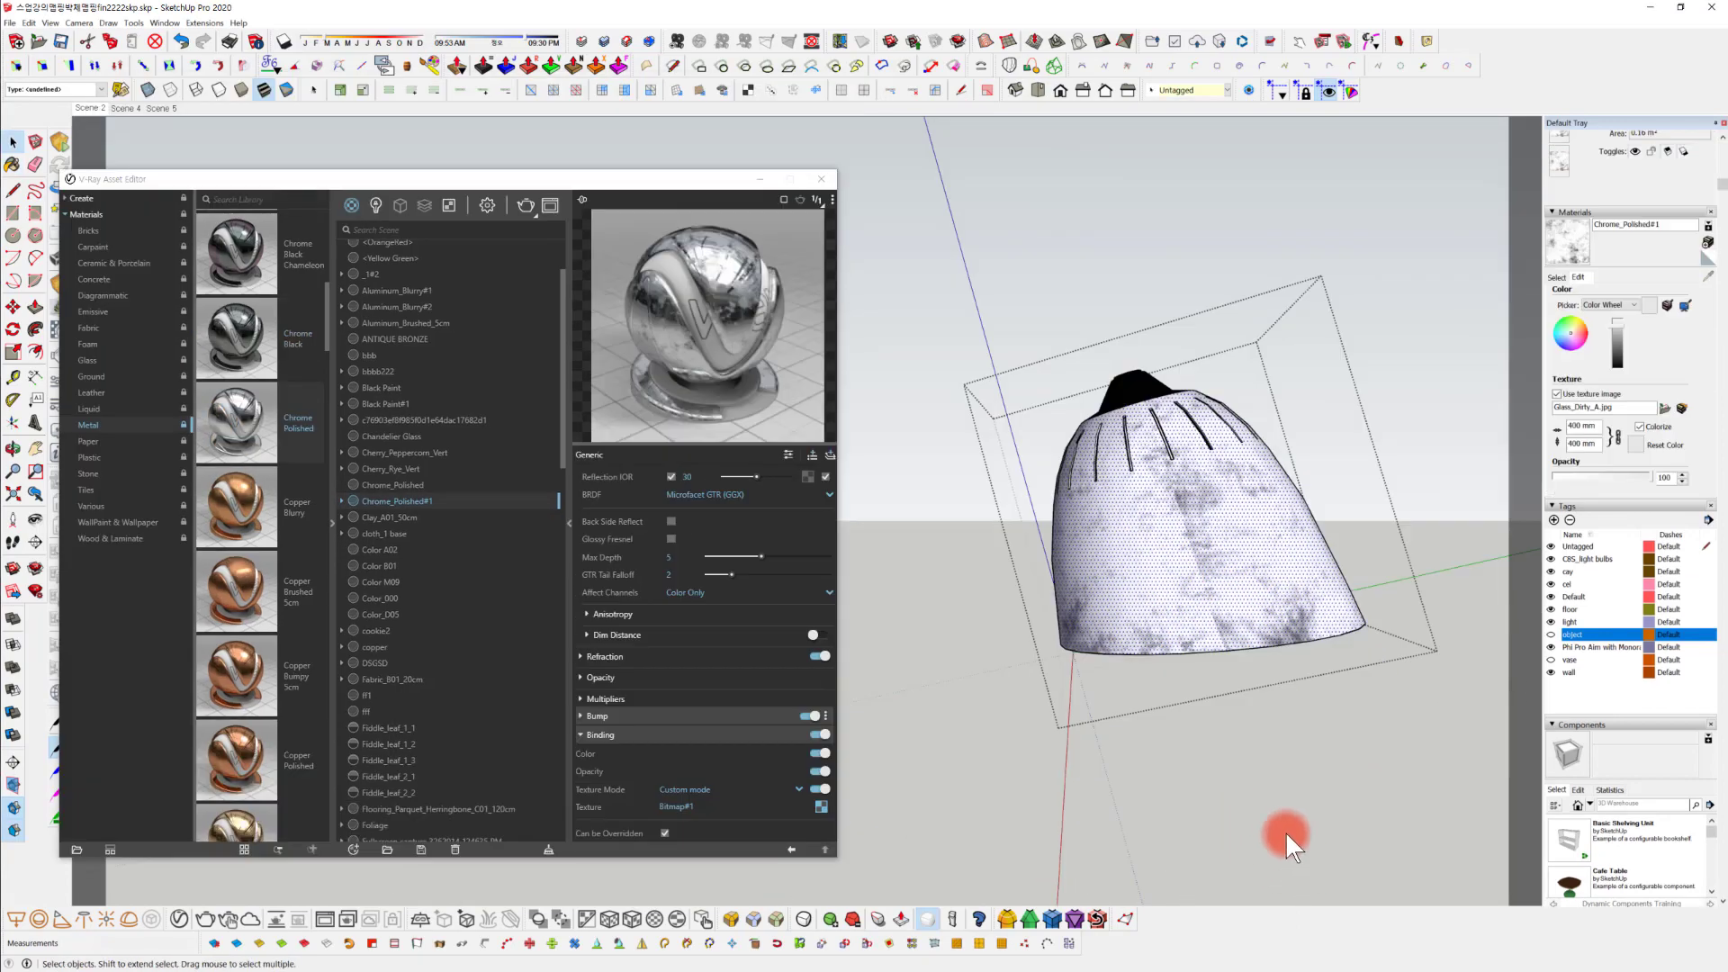
left_click(1302, 811)
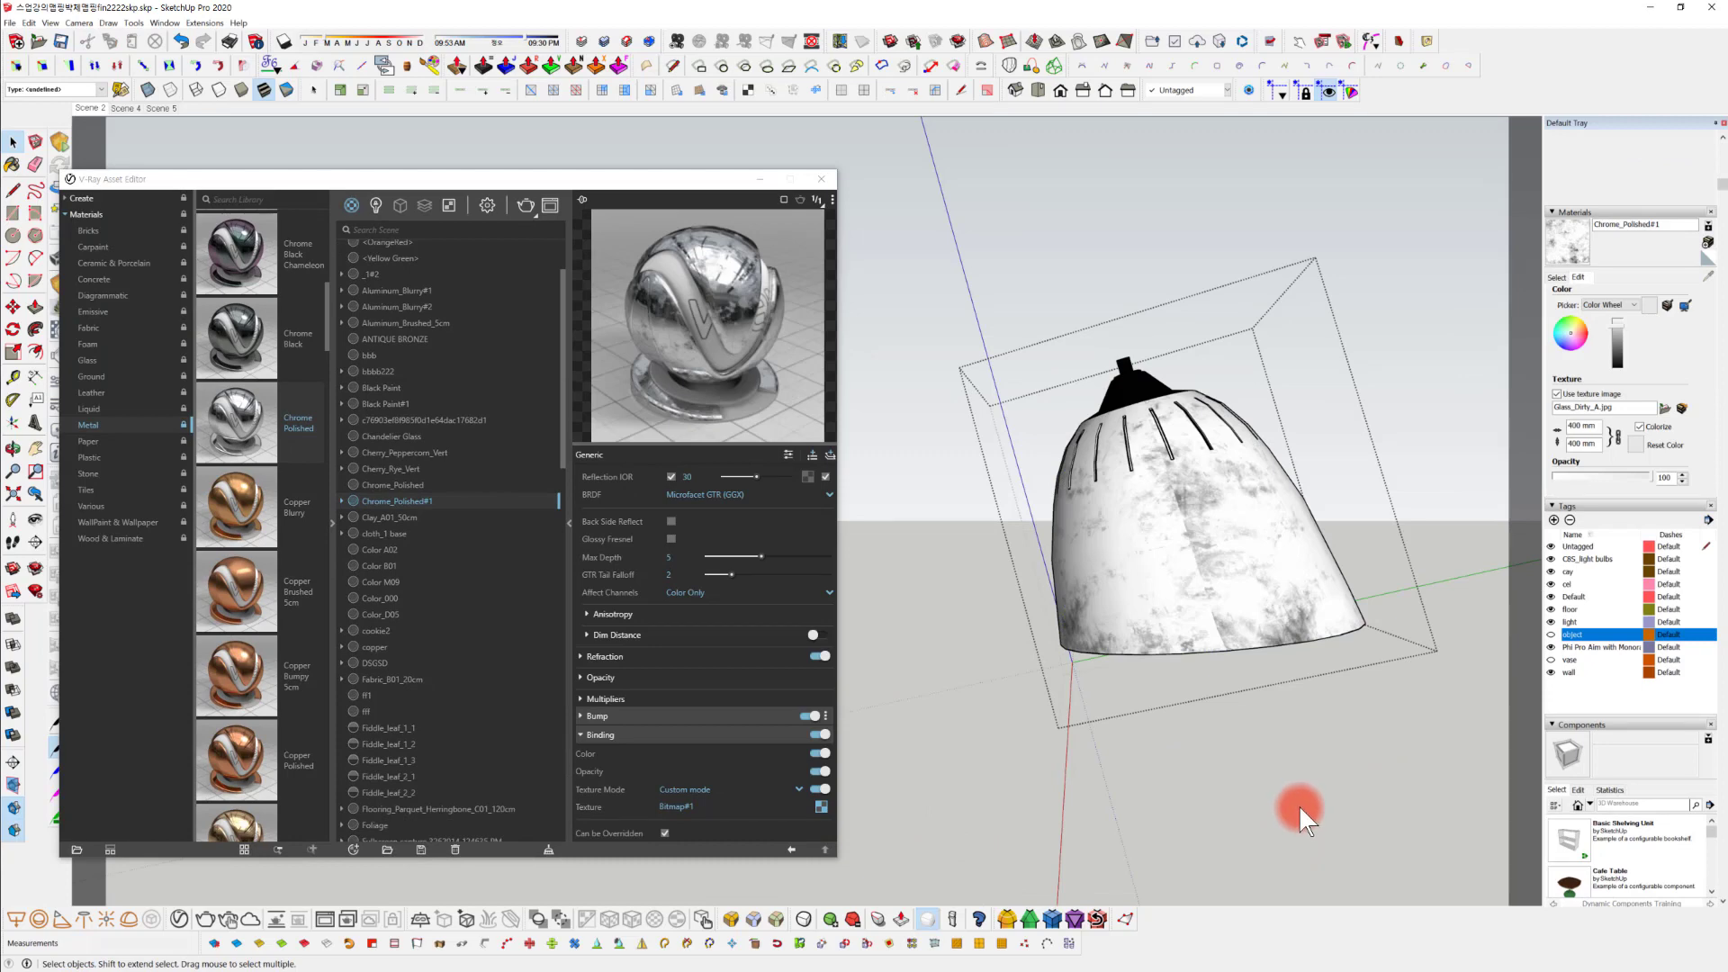
left_click(1299, 803)
Open the bulb inside the lampshade and hide its round glass group to expose the filament.
mouse_move(1304, 802)
middle_mouse_down()
mouse_move(1255, 742)
mouse_move(1320, 797)
middle_mouse_up()
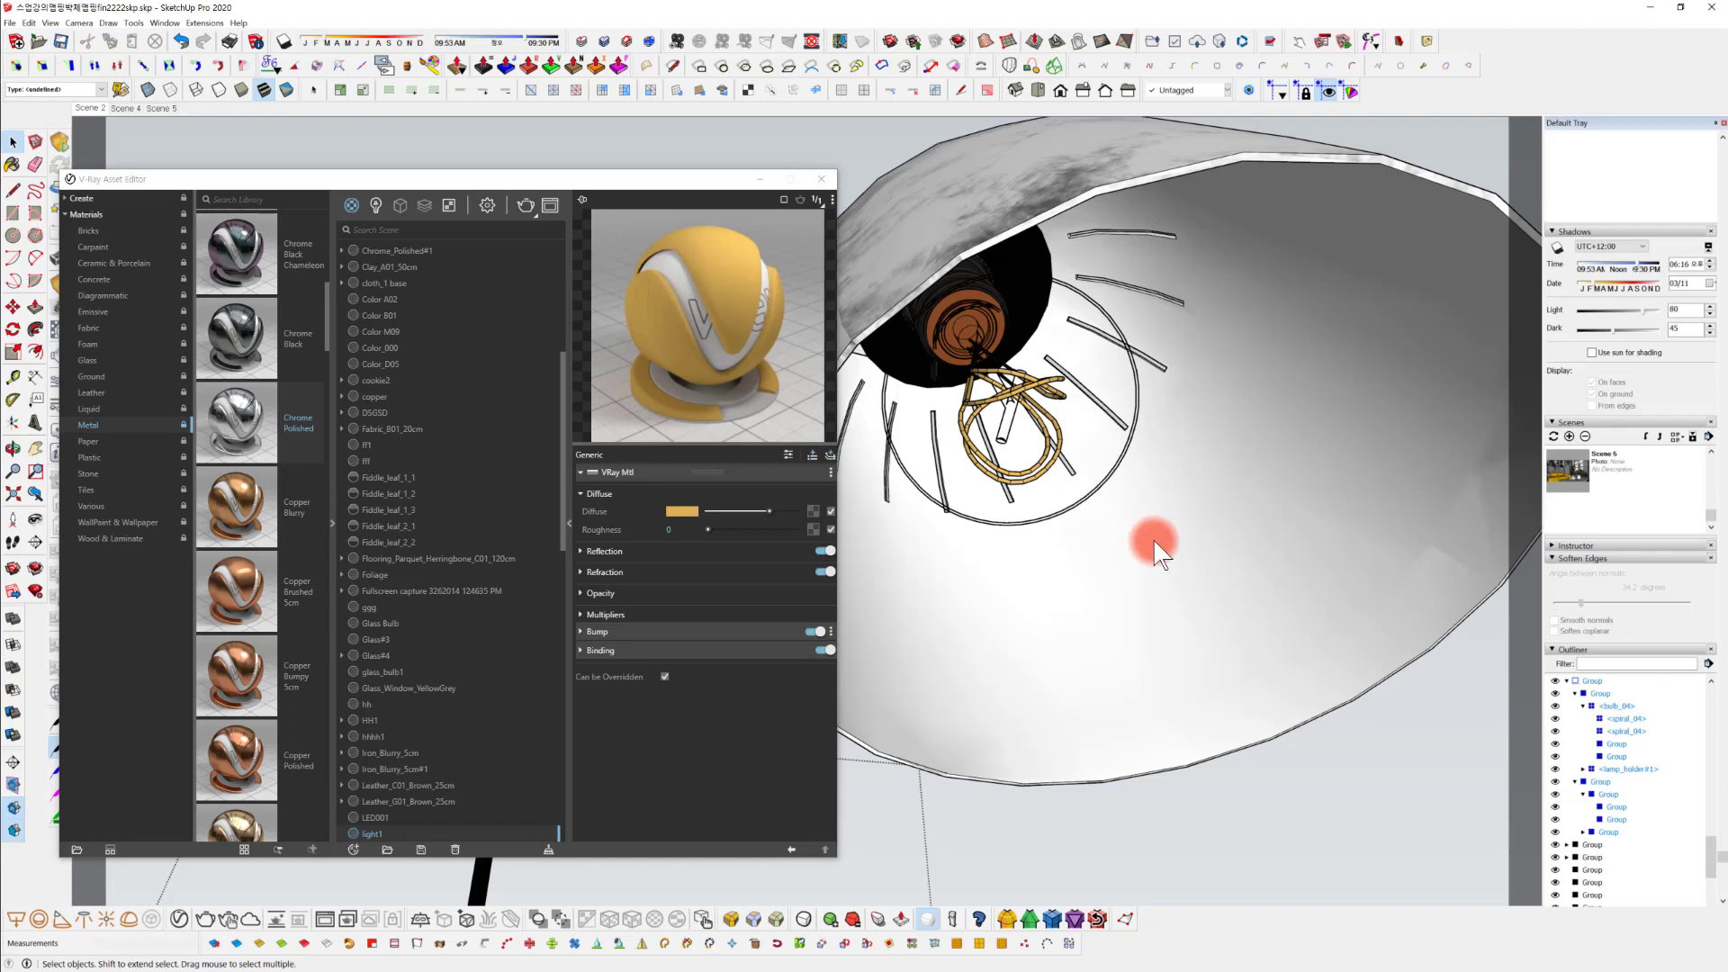
middle_click_drag(1150, 540, 1149, 624)
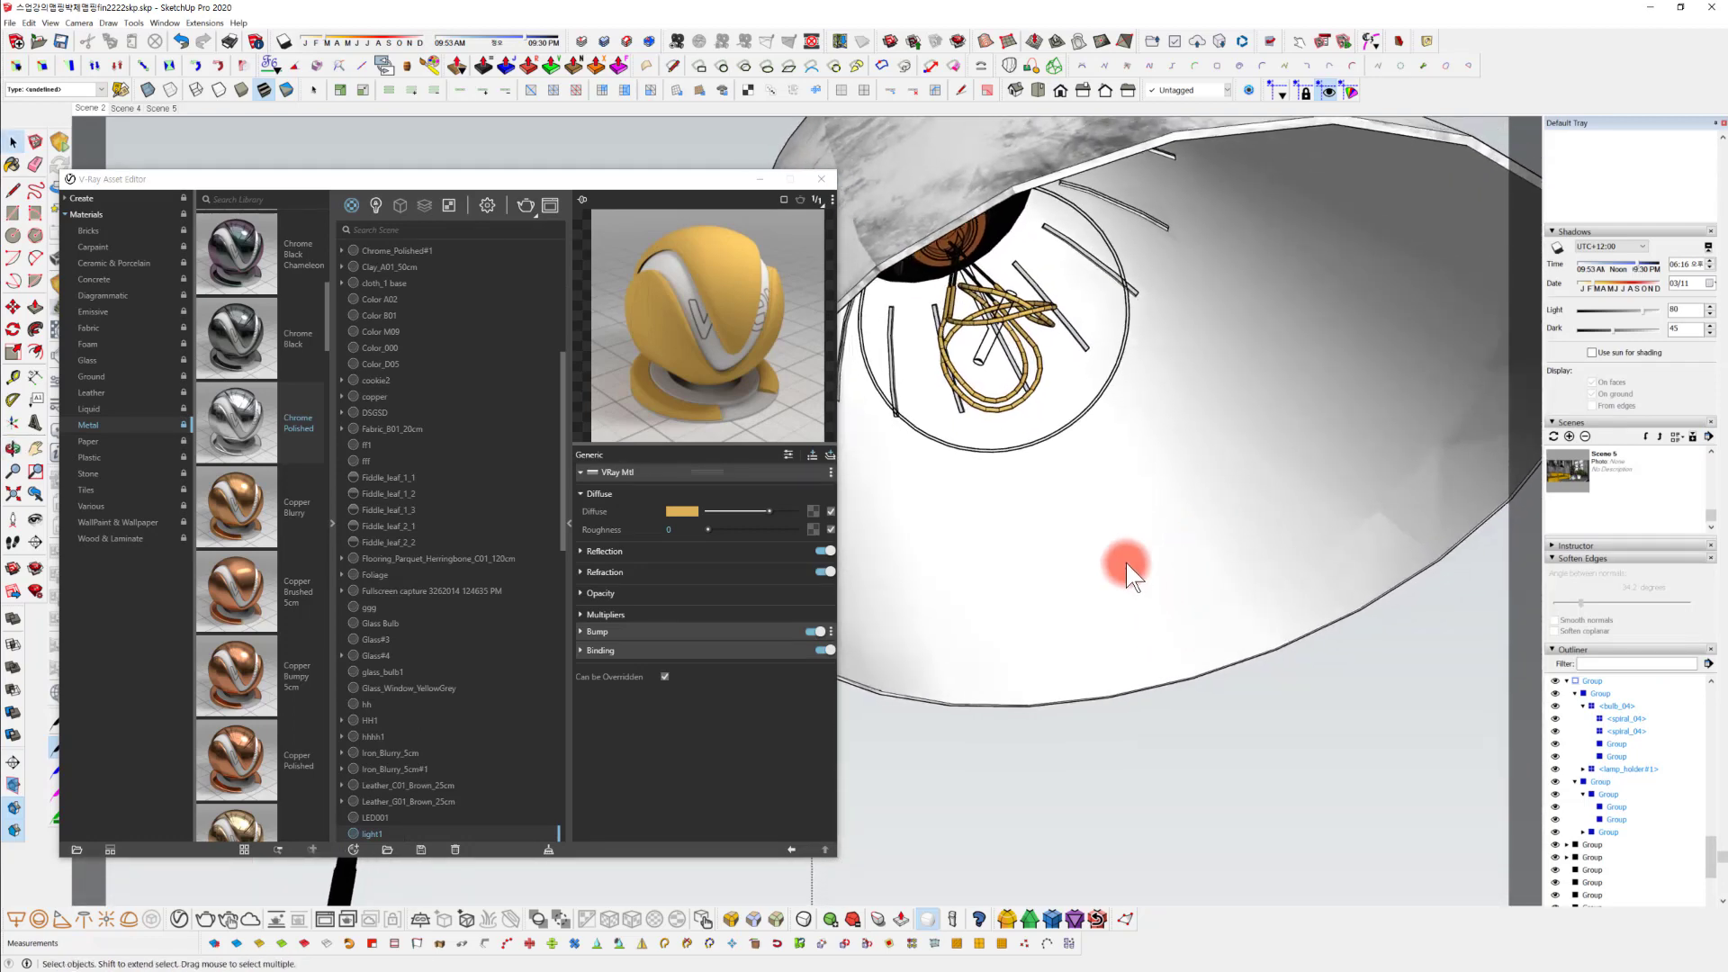
middle_click_drag(1125, 563, 1180, 527)
double_click(1075, 395)
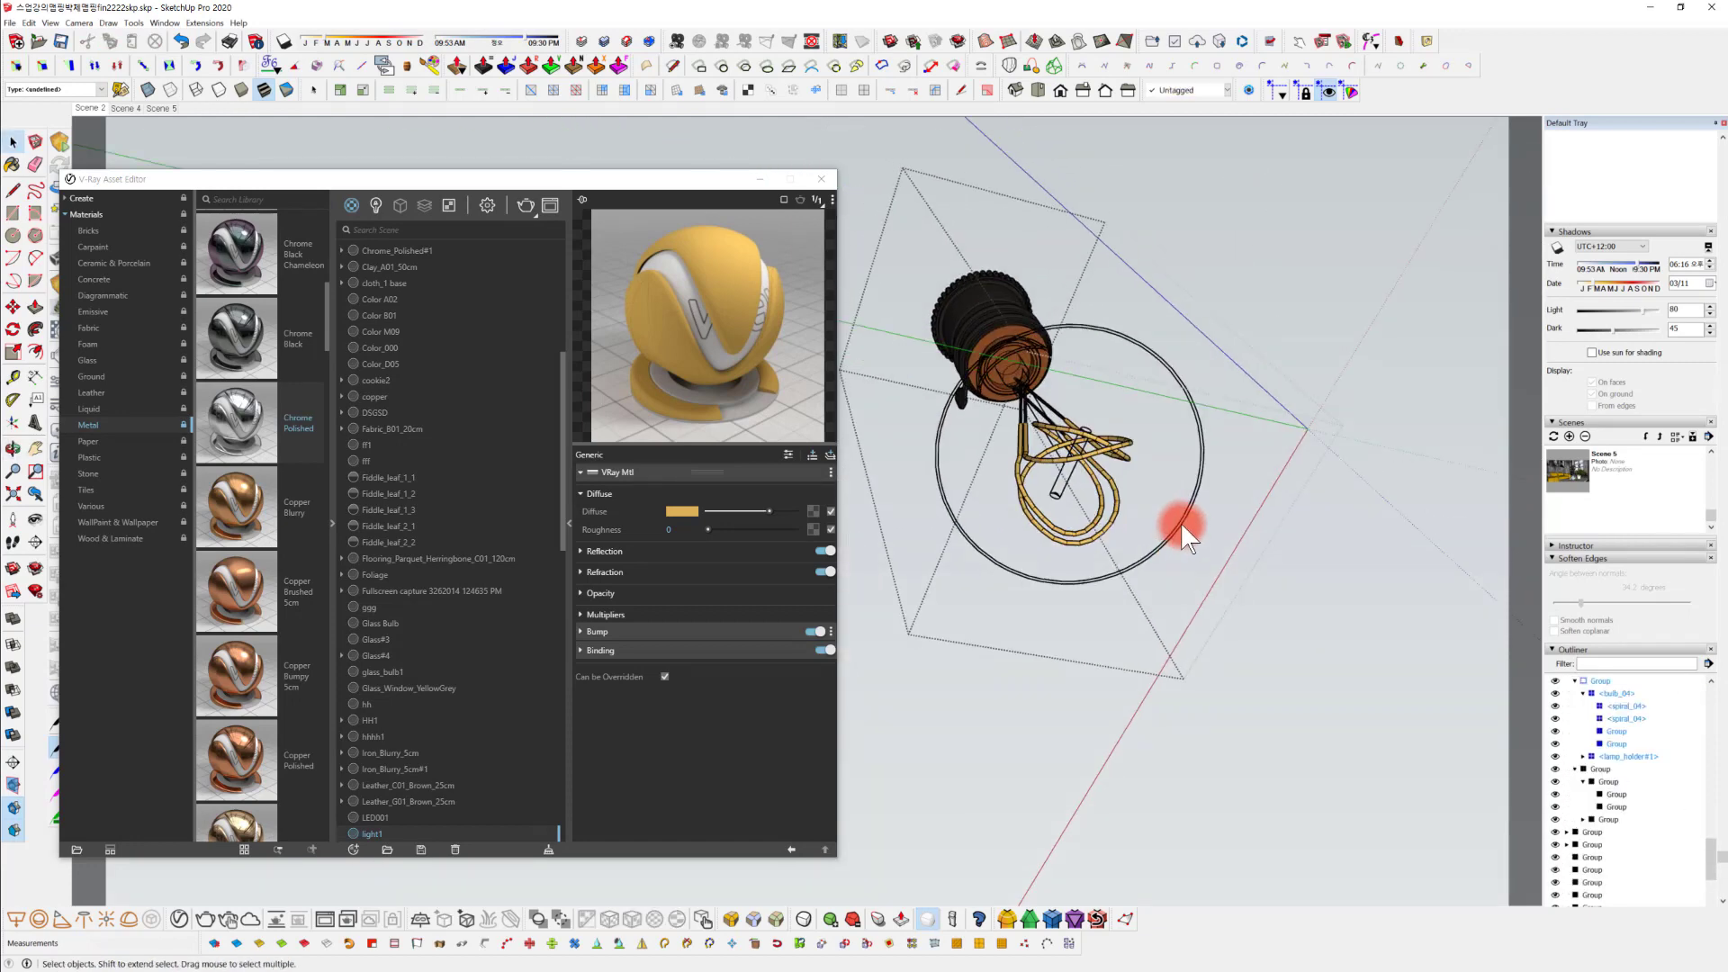
left_click(1179, 523)
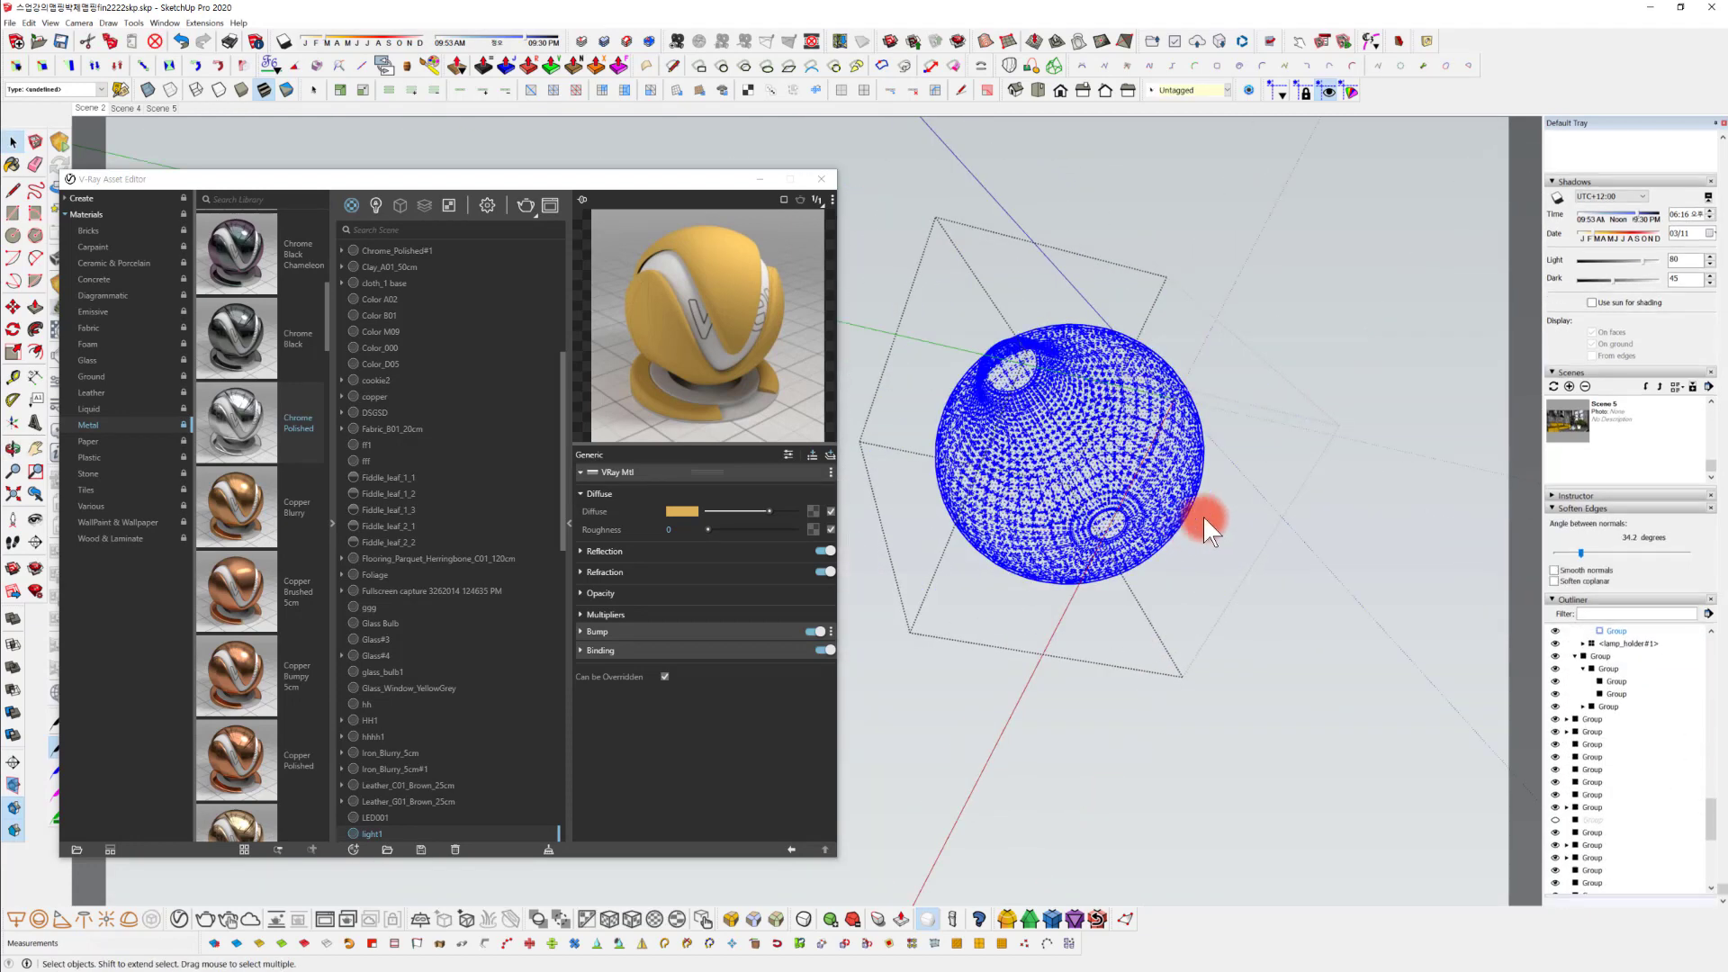
key("Escape")
key("Escape")
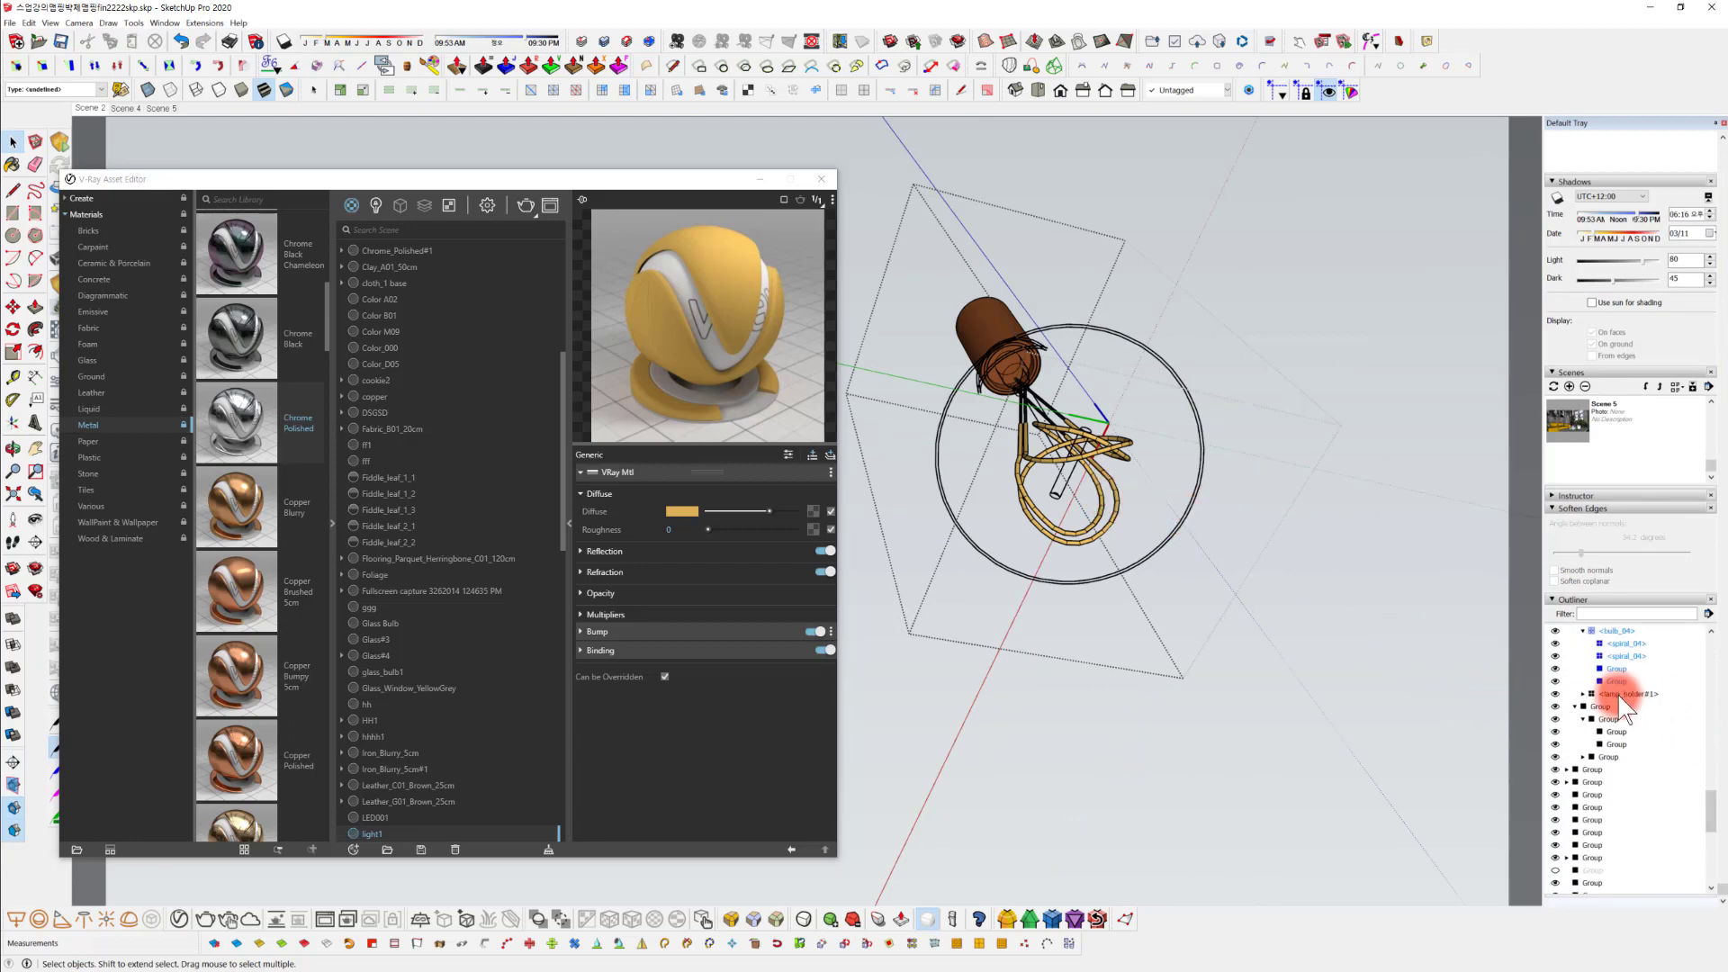
left_click(1197, 477)
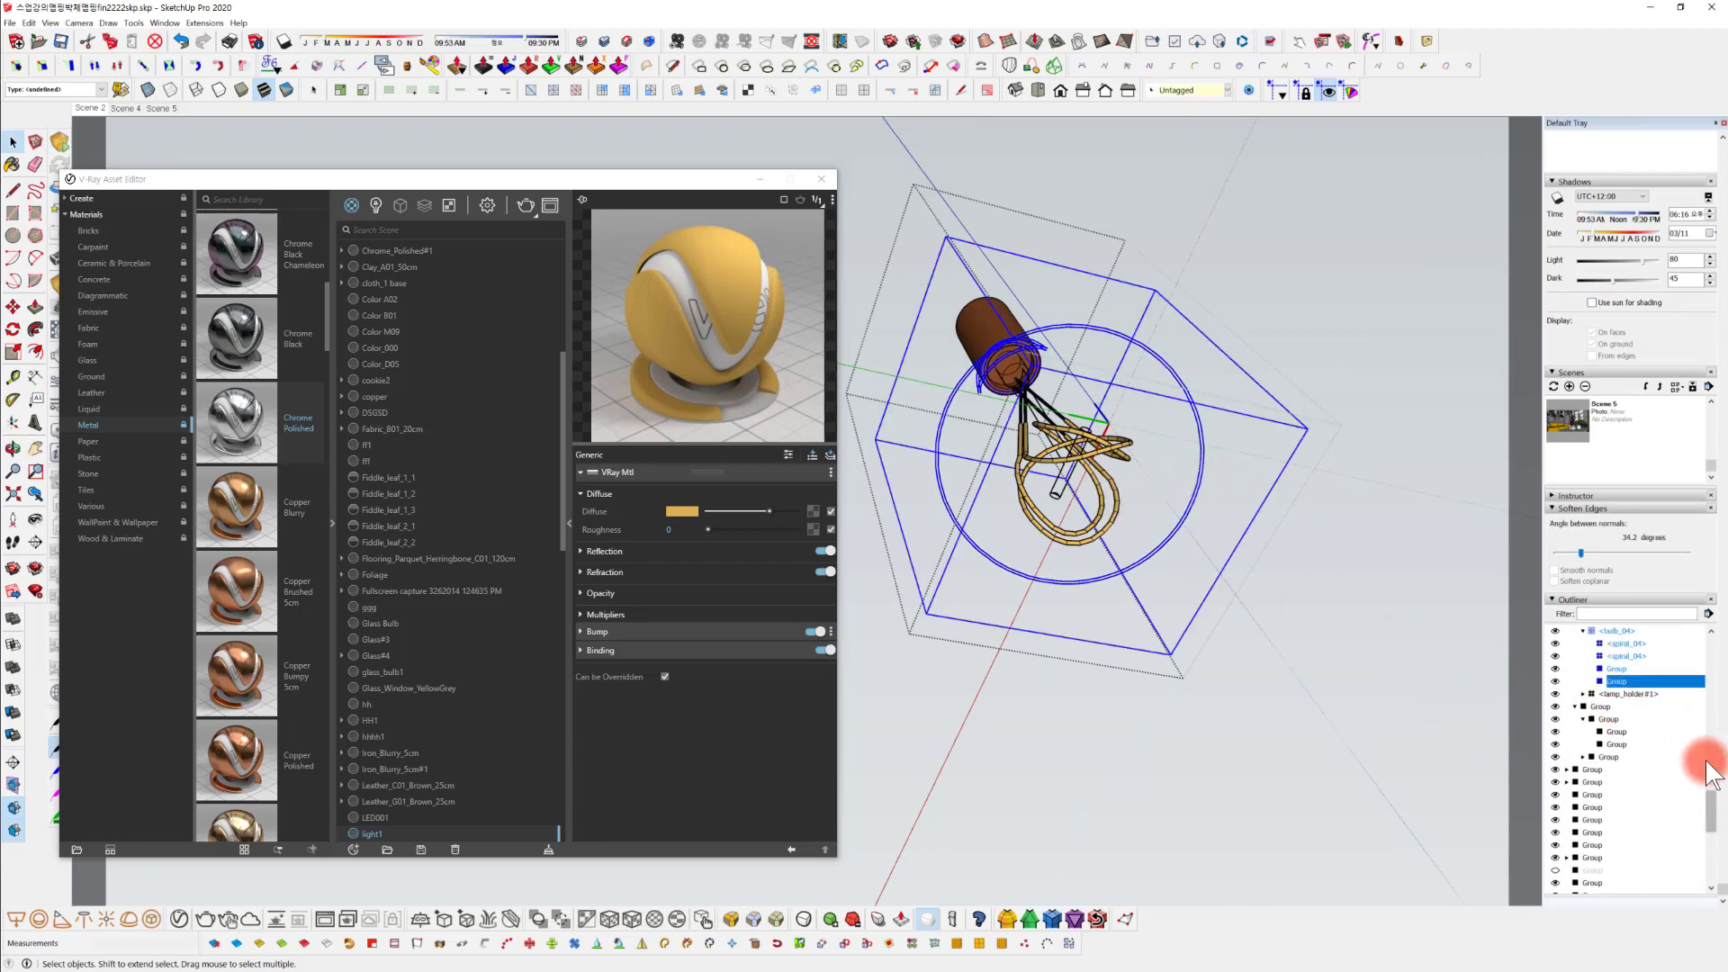
left_click(1554, 681)
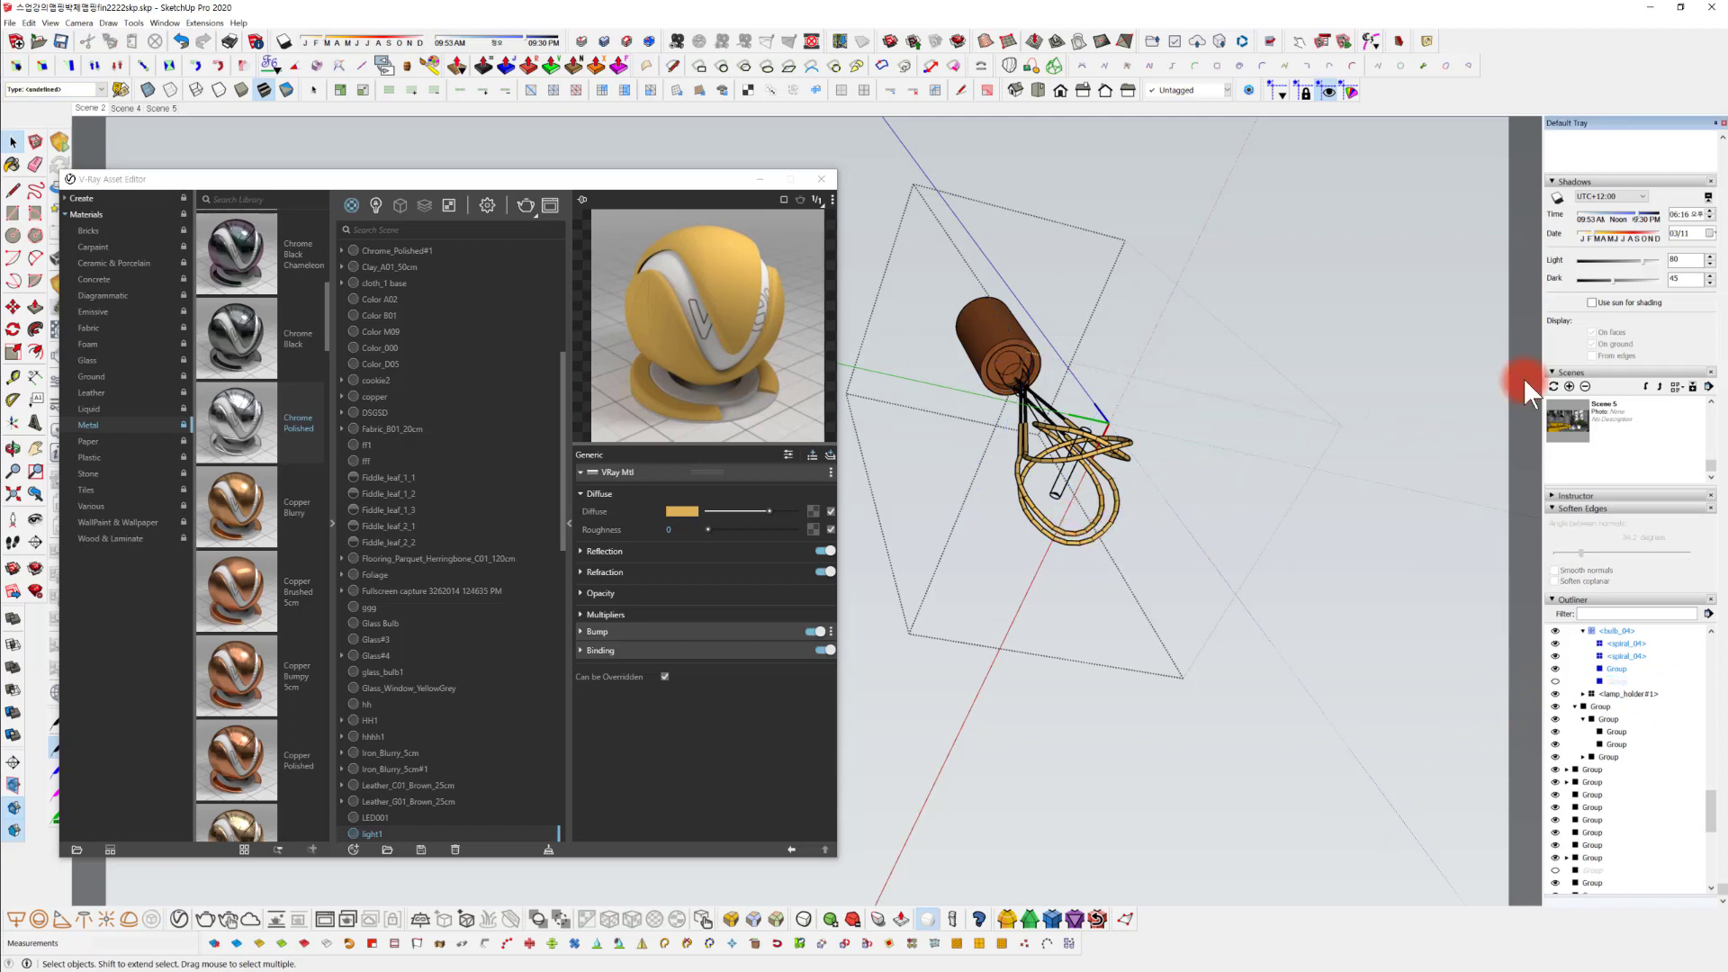
Add an Emissive layer to the filament's light1 material and set its color to yellow (R 1, G 0.92, B 0.011).
scroll(1667, 228, "up", 3)
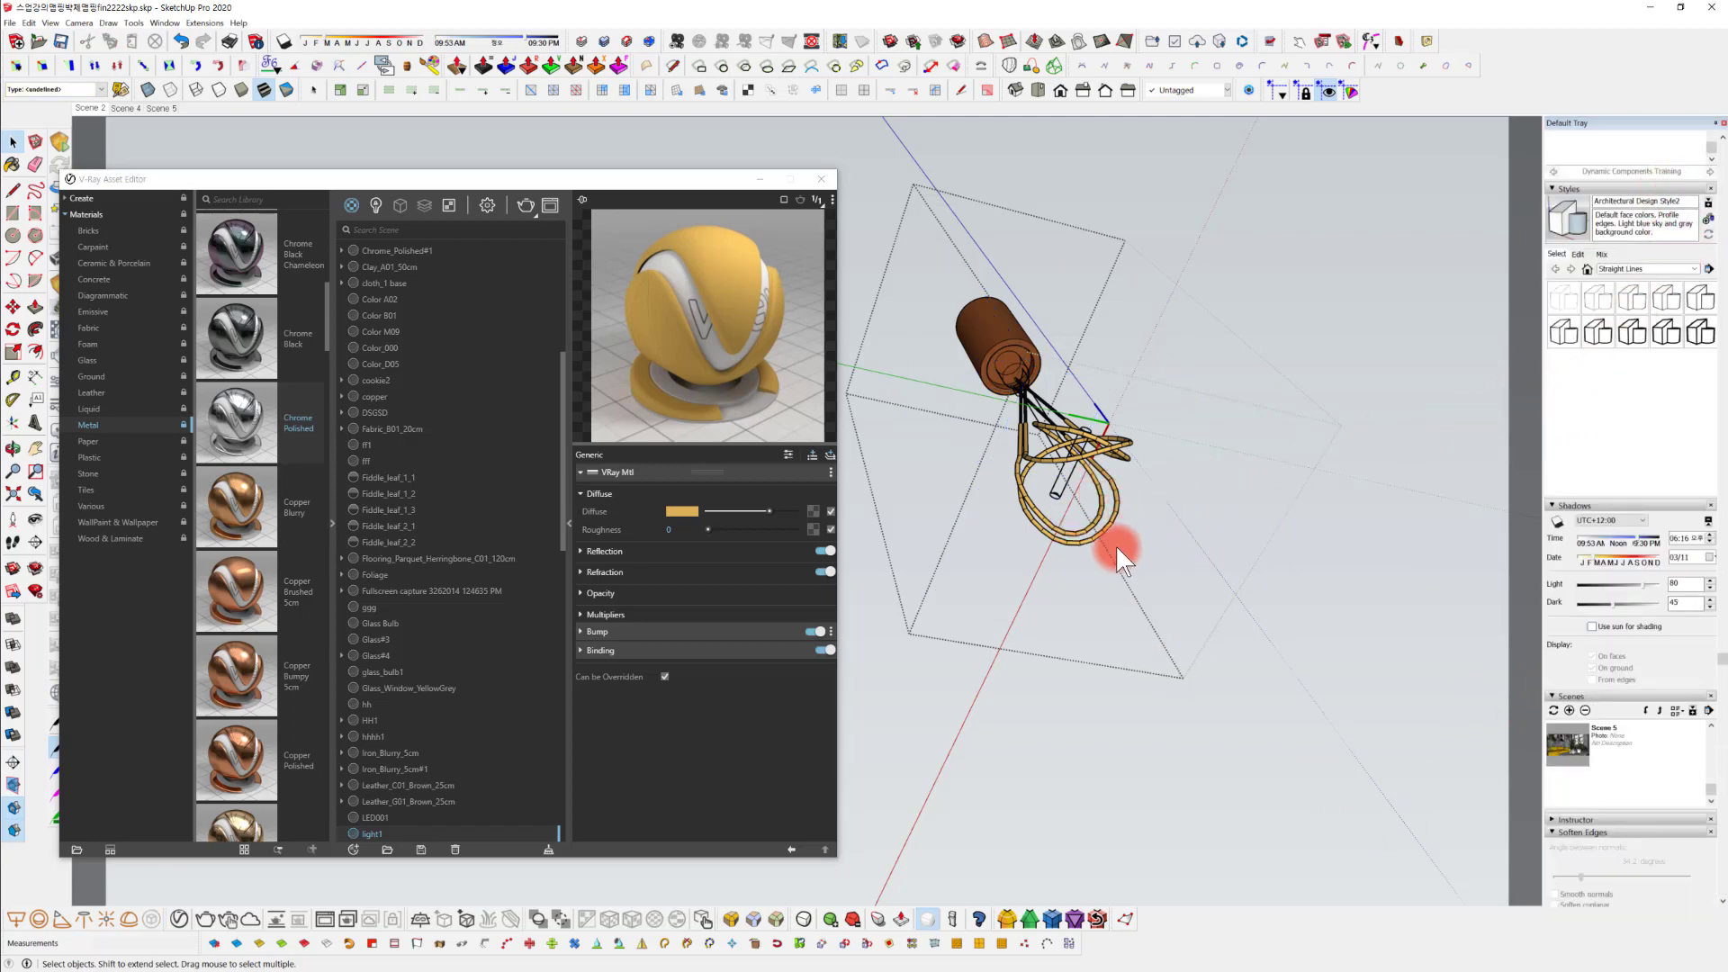
key("b")
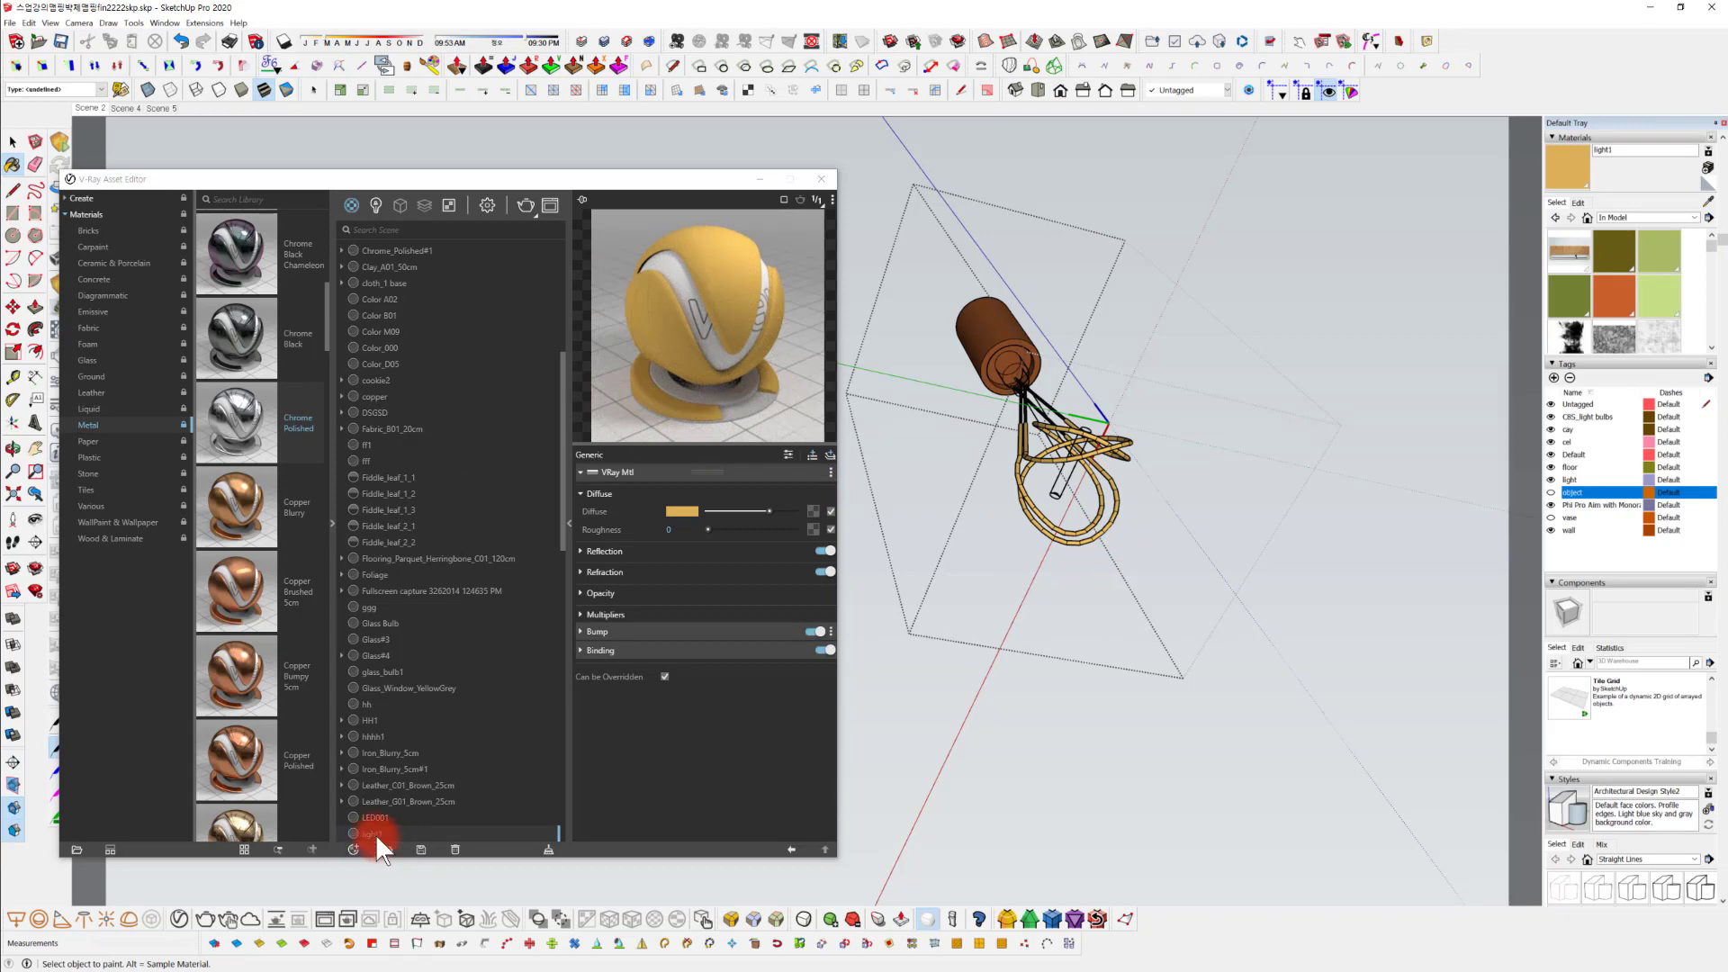
left_click(829, 453)
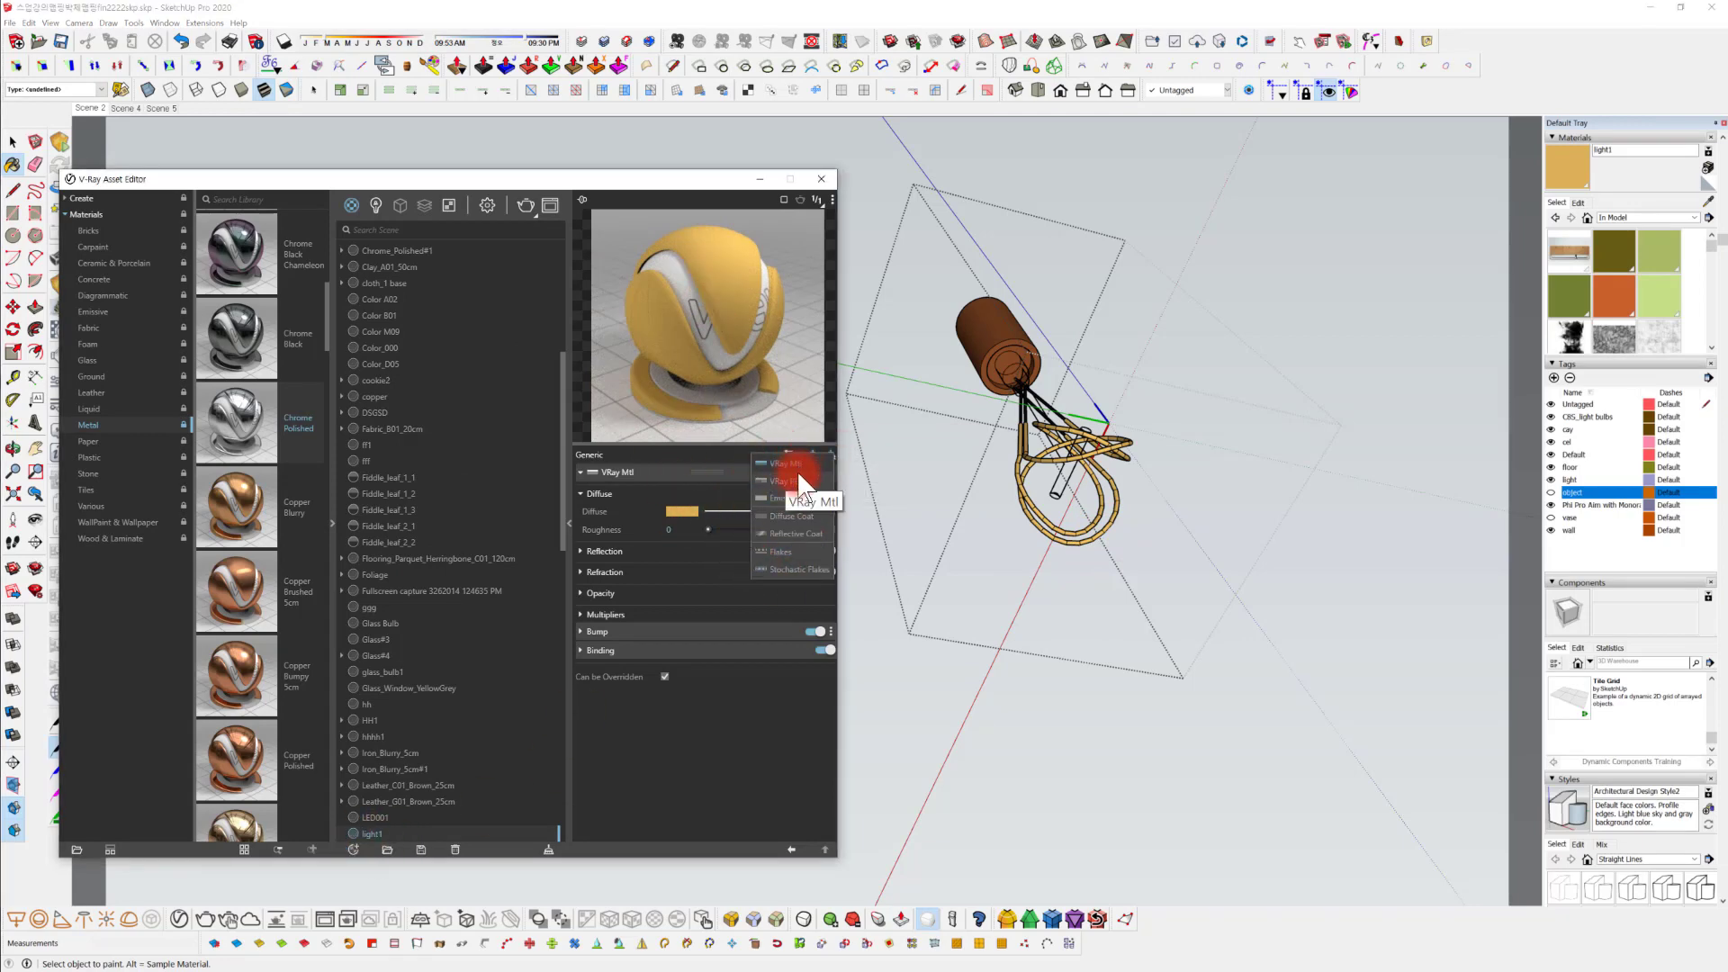
left_click(783, 495)
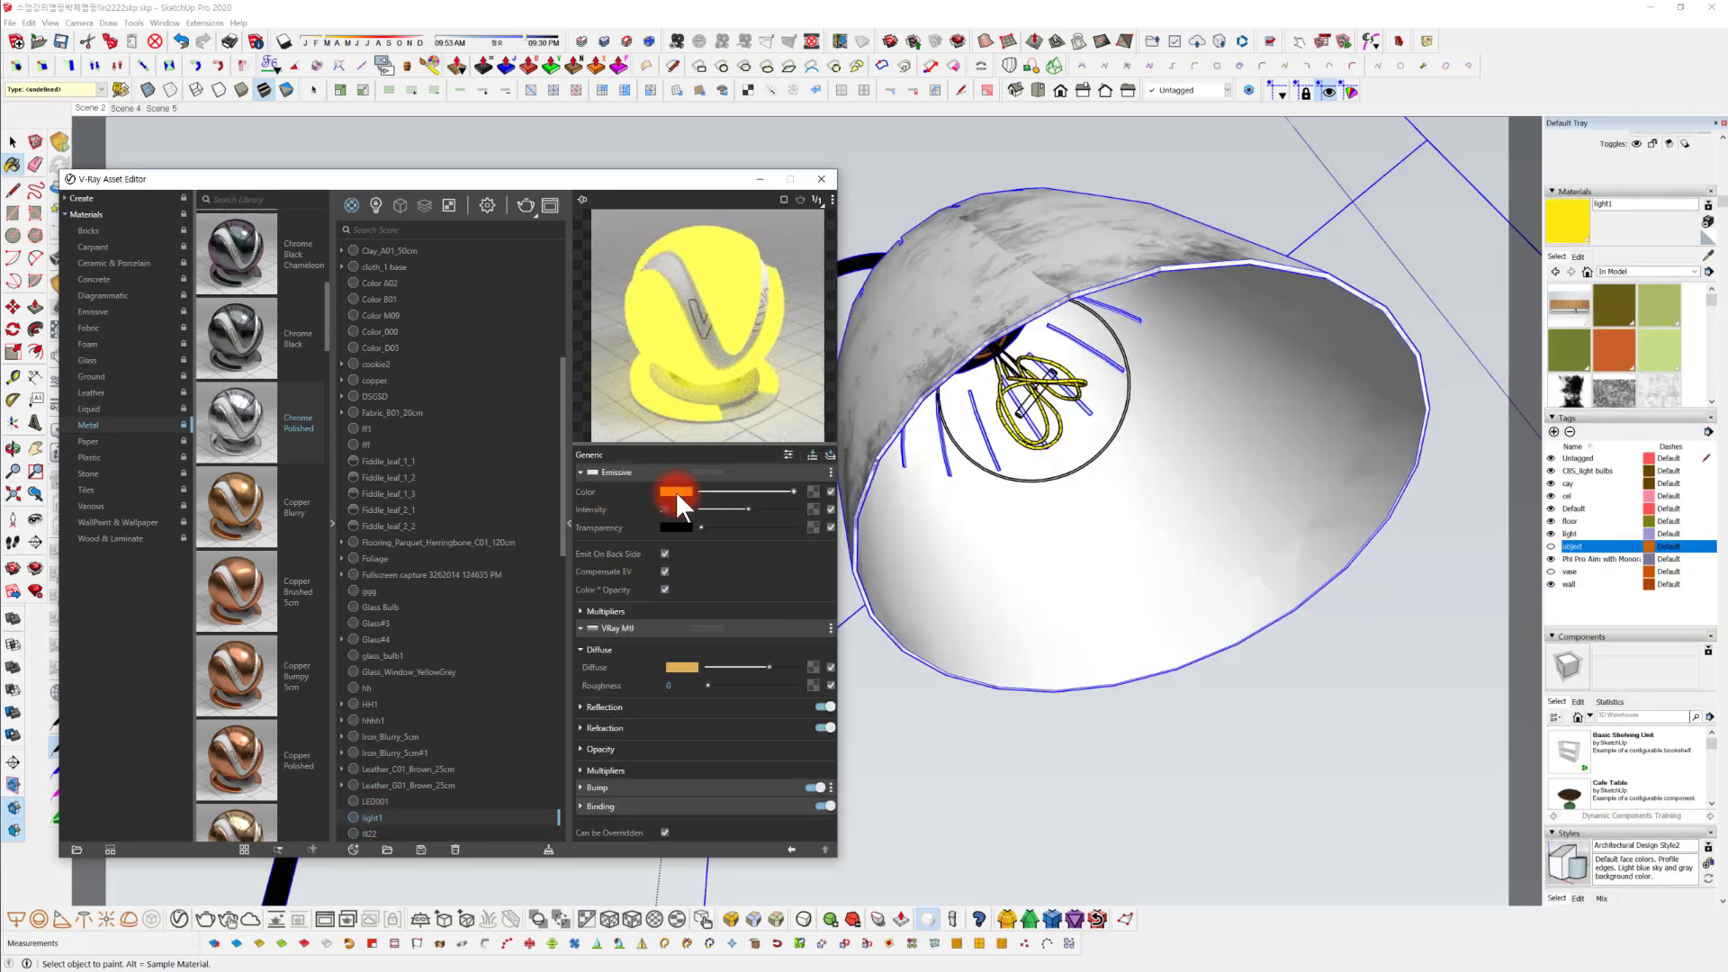
left_click(676, 492)
mouse_move(1069, 120)
left_mouse_down()
mouse_move(1007, 115)
mouse_move(1081, 110)
mouse_move(1087, 144)
mouse_move(1086, 111)
left_mouse_up()
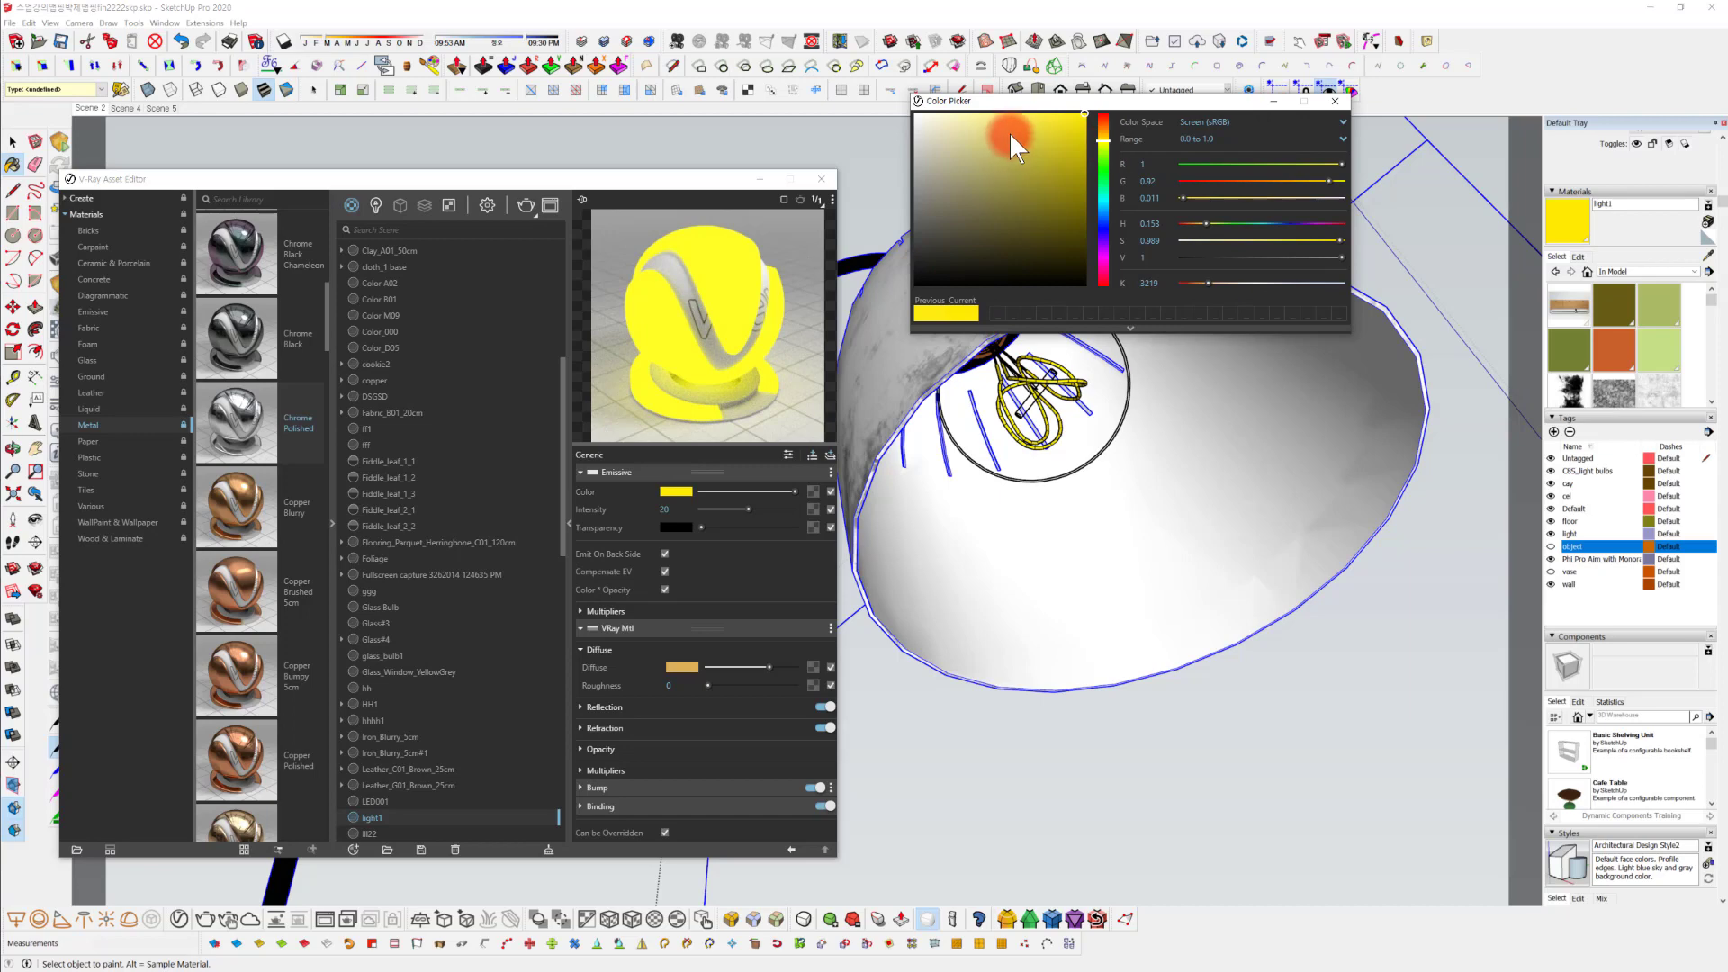
left_click(1334, 101)
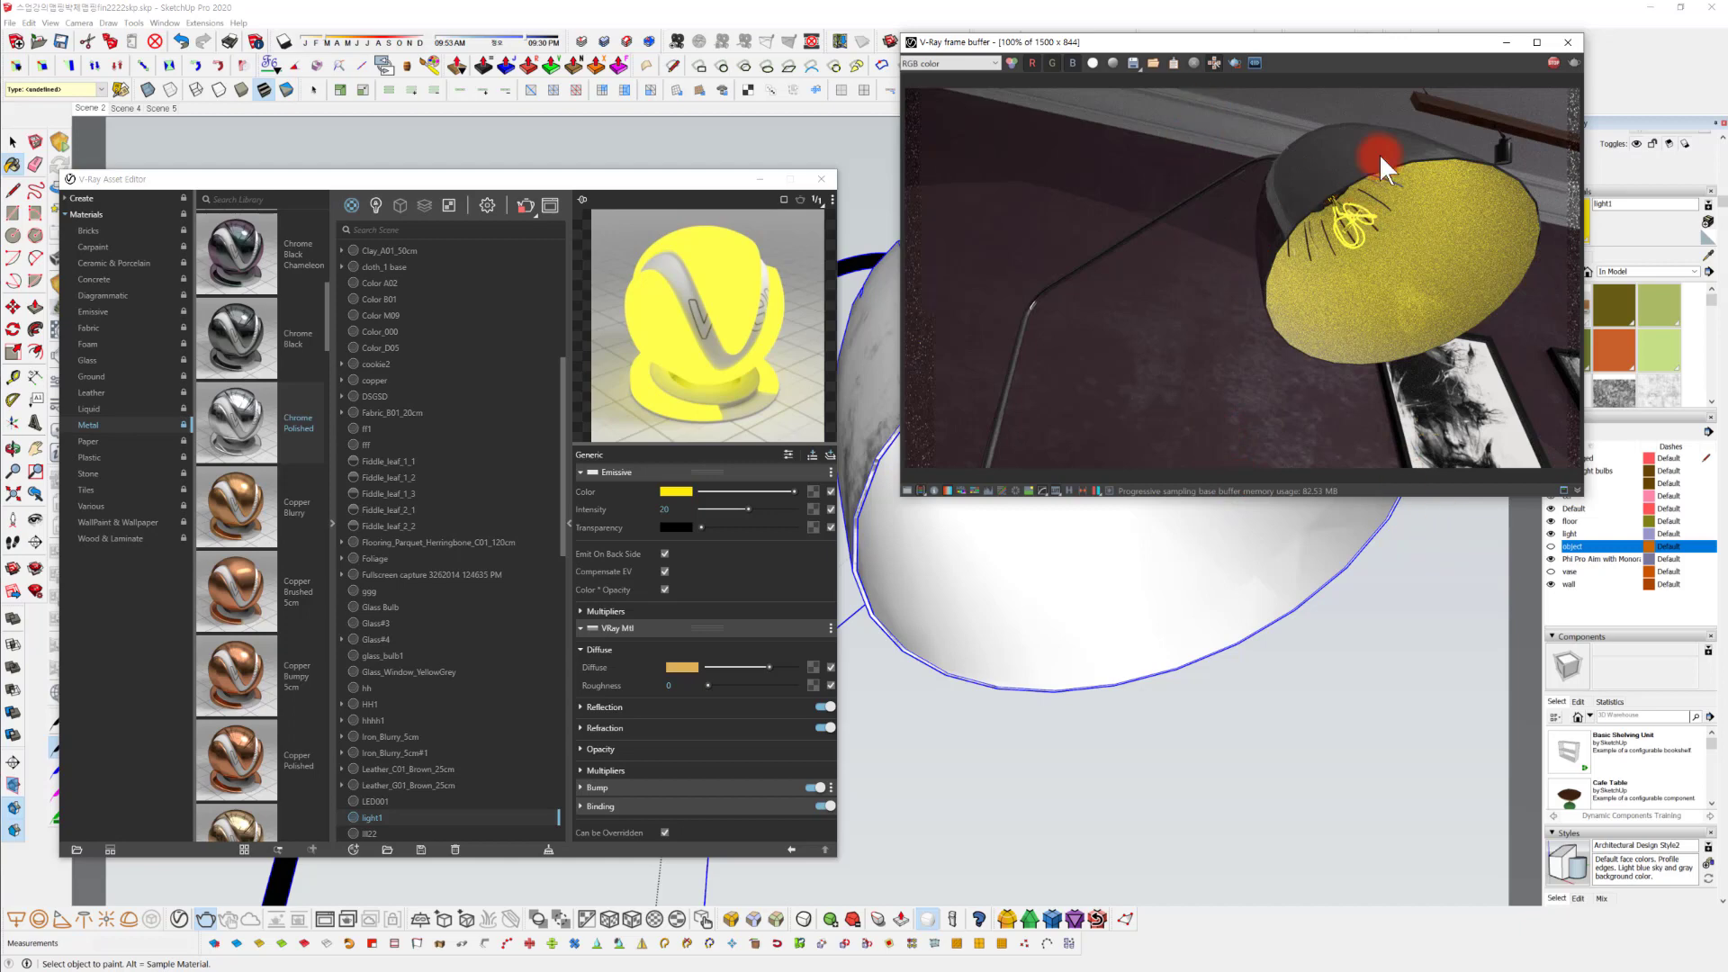
Stop the test render of the glowing bulb and inspect the whole floor lamp in the model.
left_click(1553, 62)
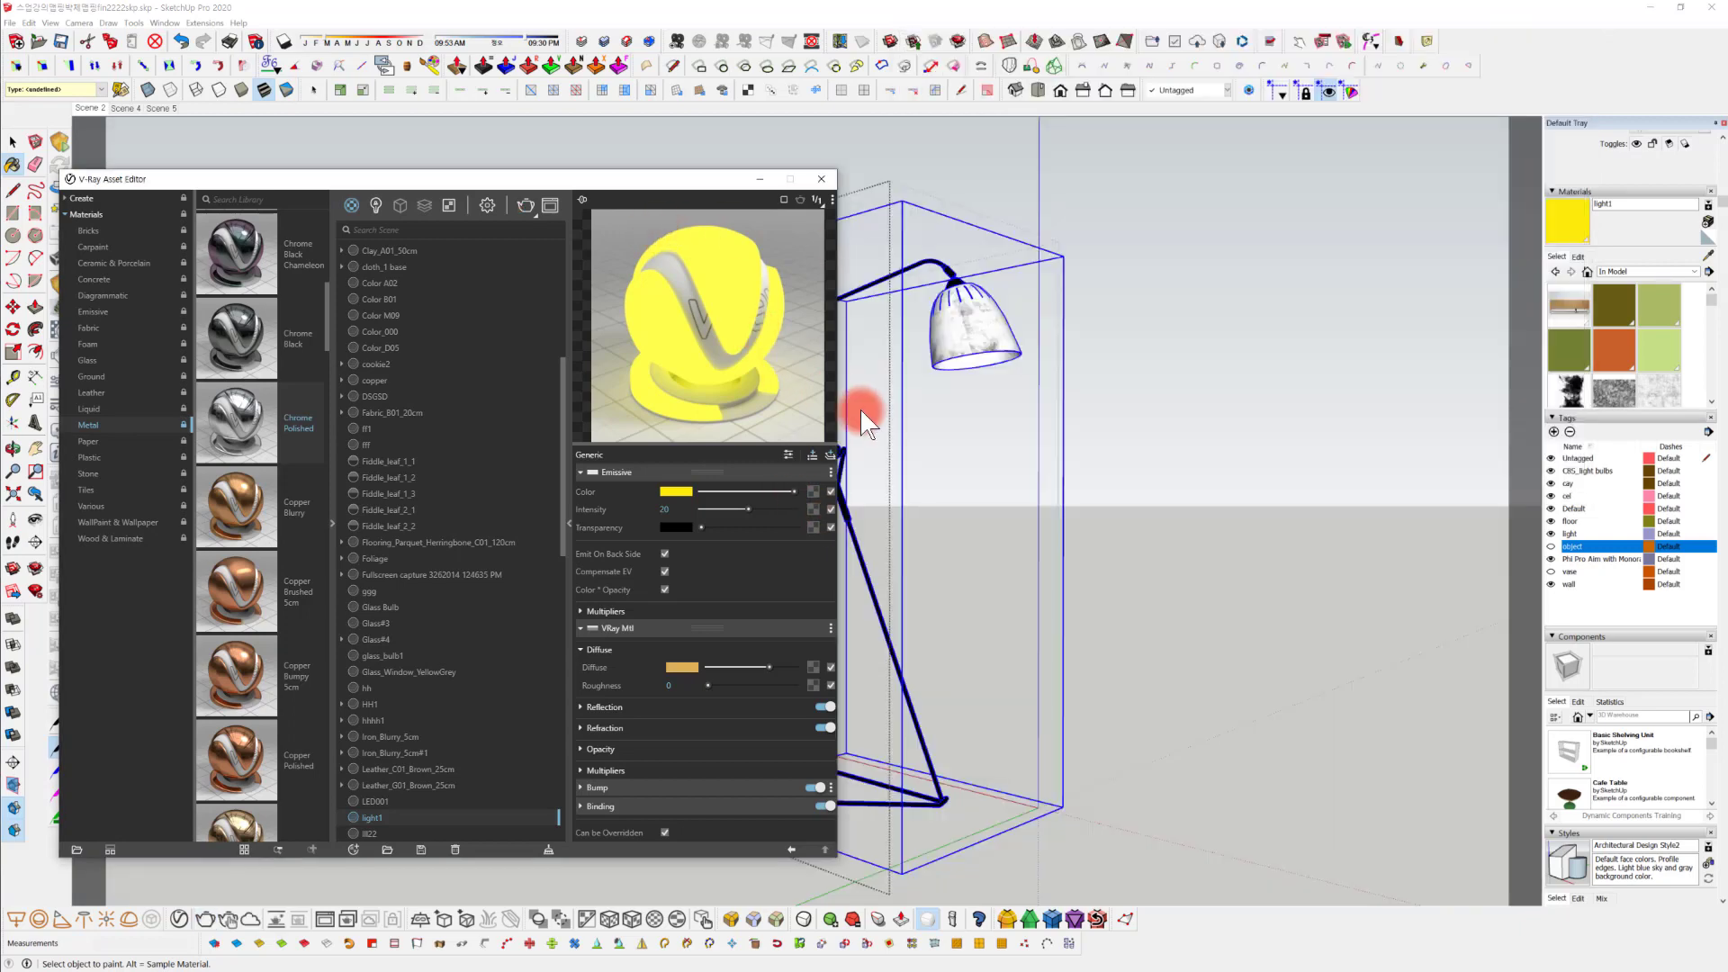
middle_click_drag(924, 453, 979, 528)
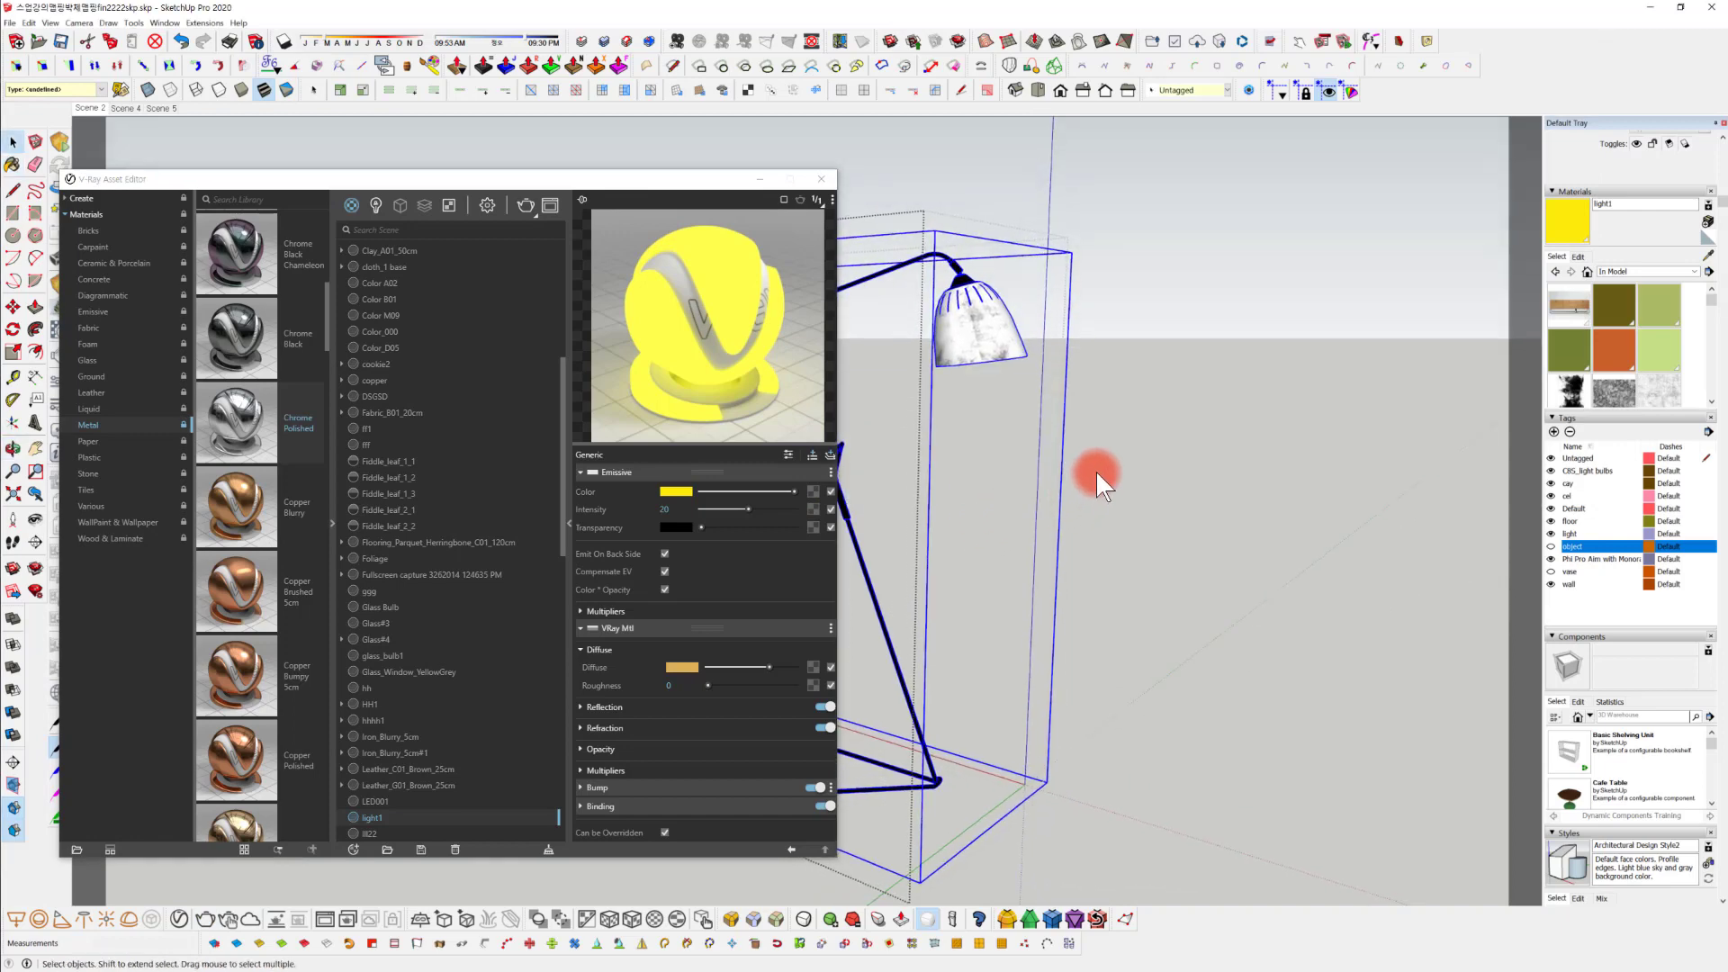
middle_click_drag(1094, 470, 946, 327)
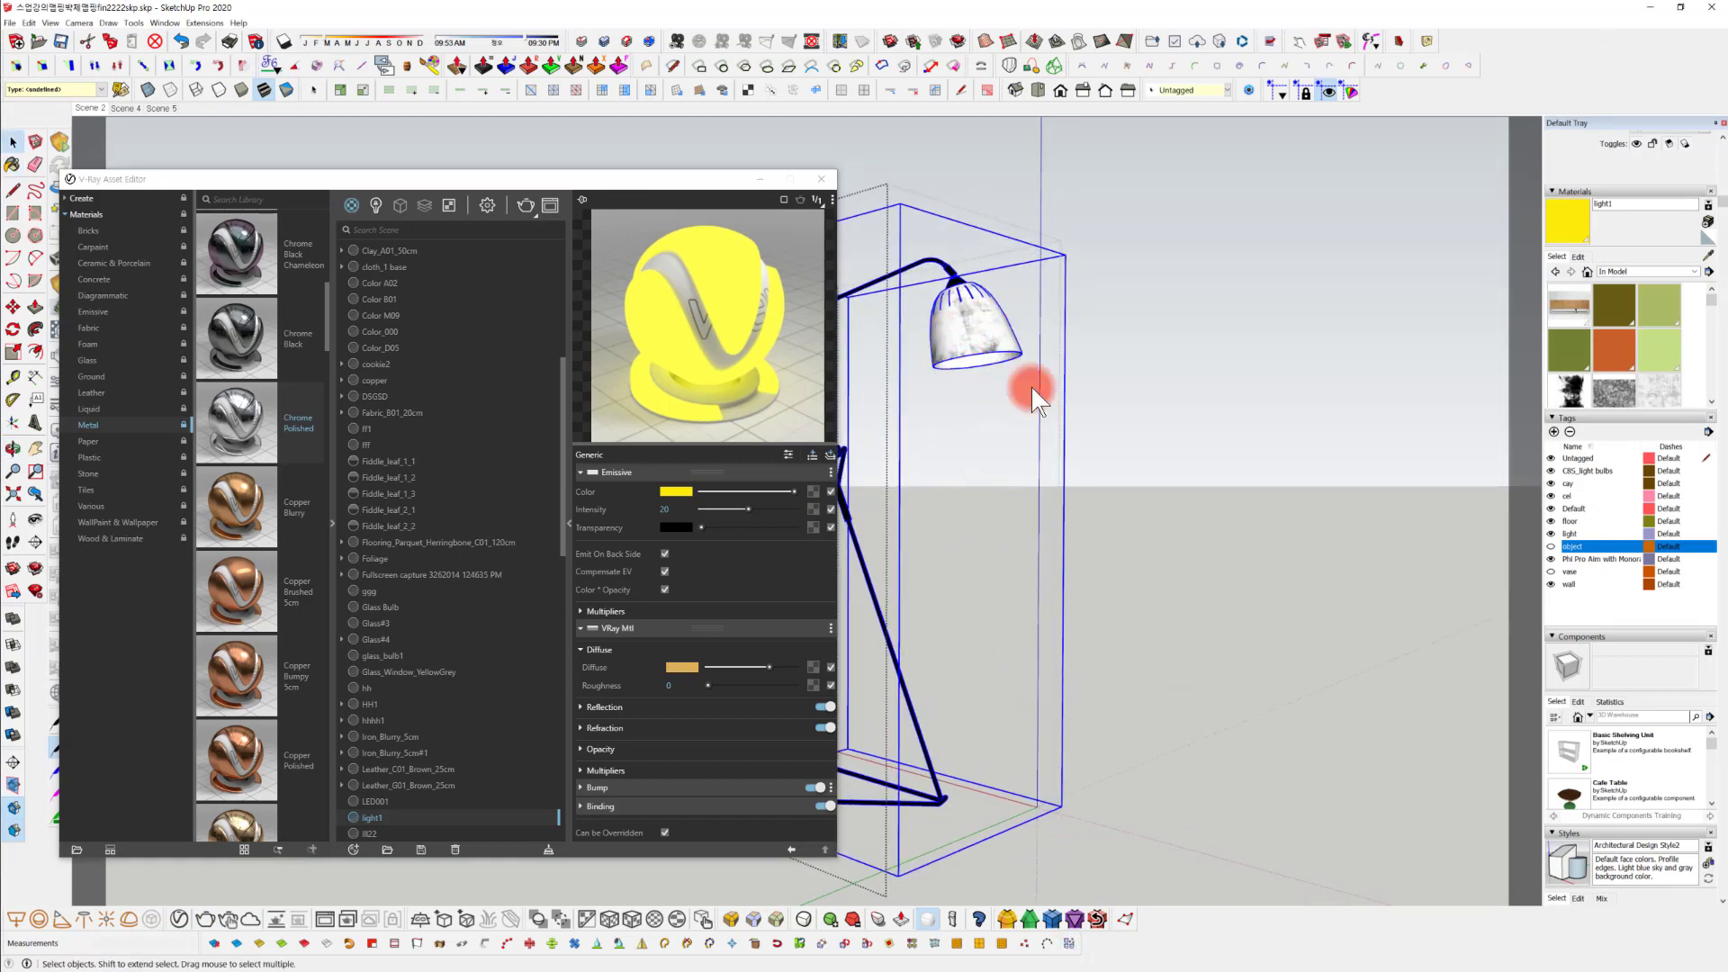
Collapse the material library and place a V-Ray spot light under the floor lamp's shade in the full room.
mouse_move(988, 364)
left_mouse_down()
mouse_move(1047, 592)
mouse_move(1068, 798)
left_mouse_up()
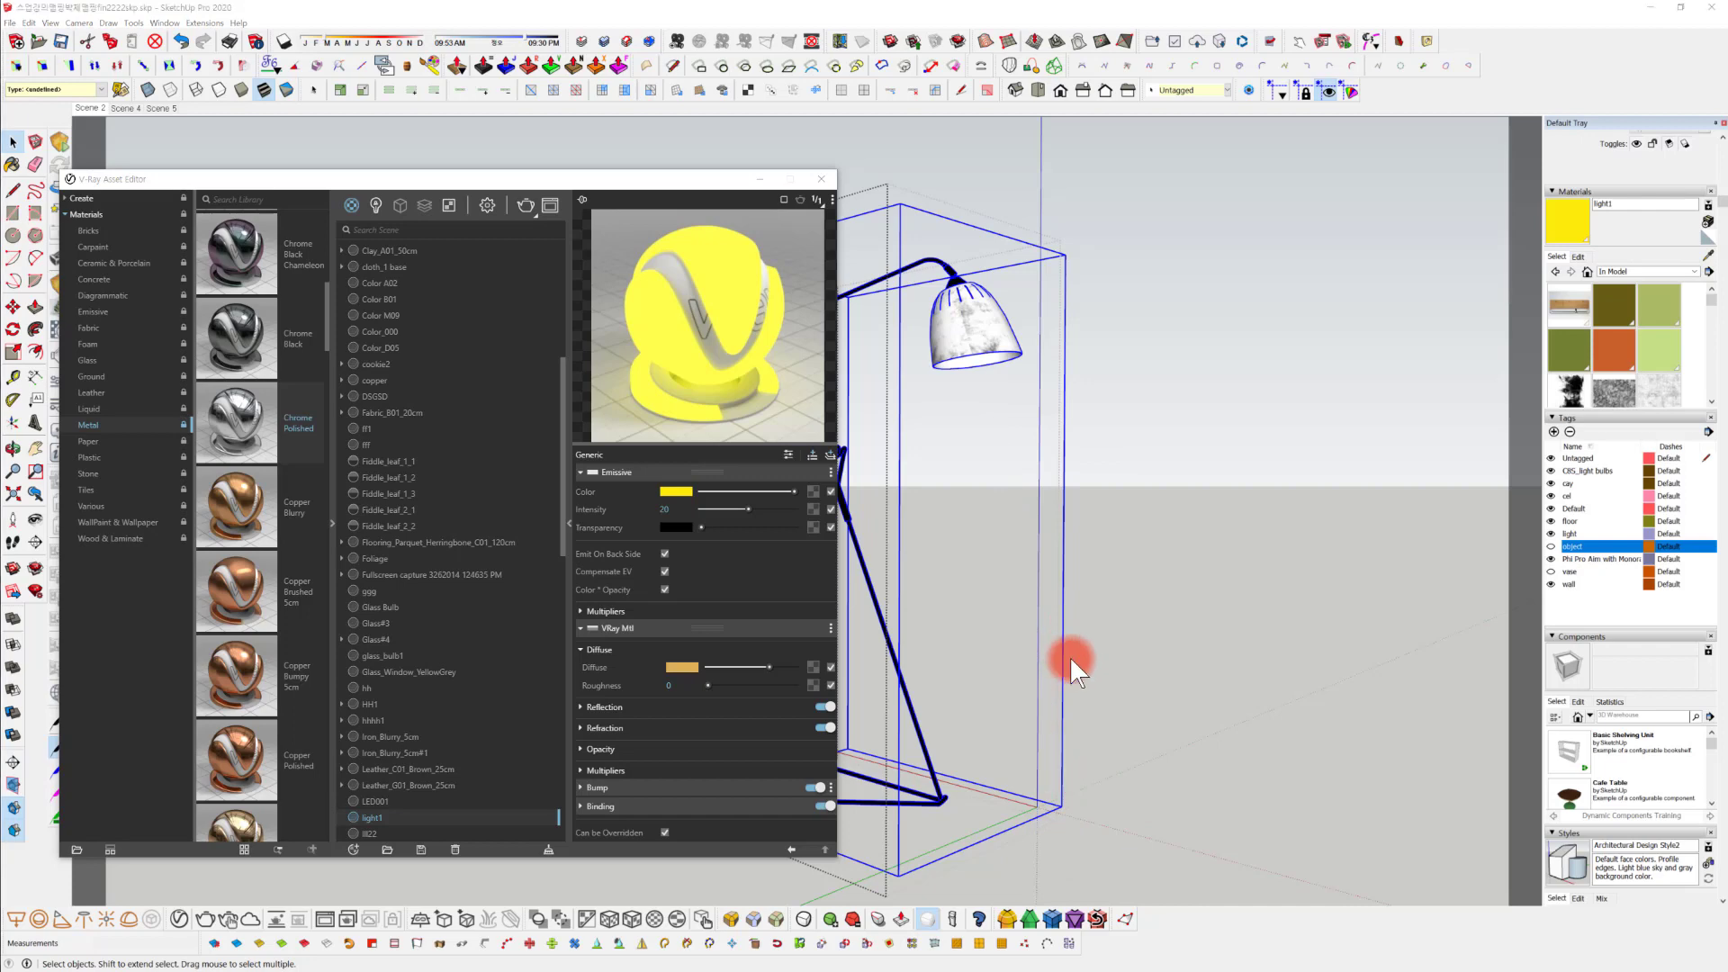
mouse_move(1071, 657)
middle_mouse_down()
mouse_move(1149, 513)
mouse_move(879, 293)
mouse_move(1047, 574)
mouse_move(675, 596)
middle_mouse_up()
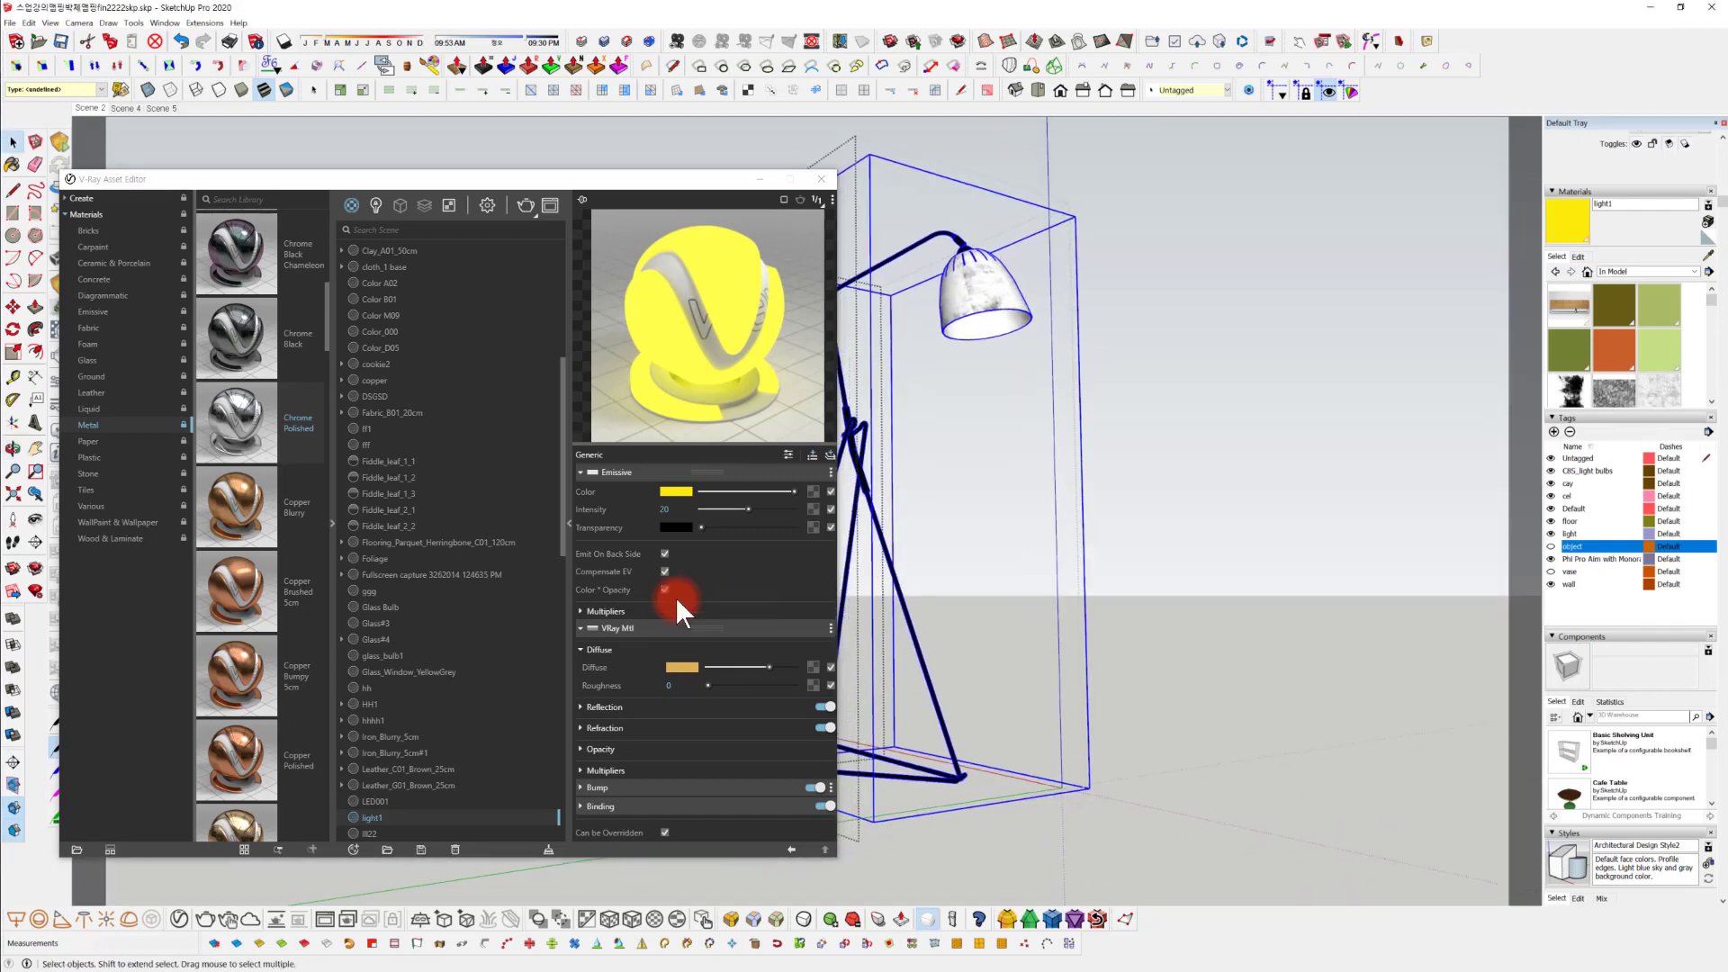
left_click(332, 521)
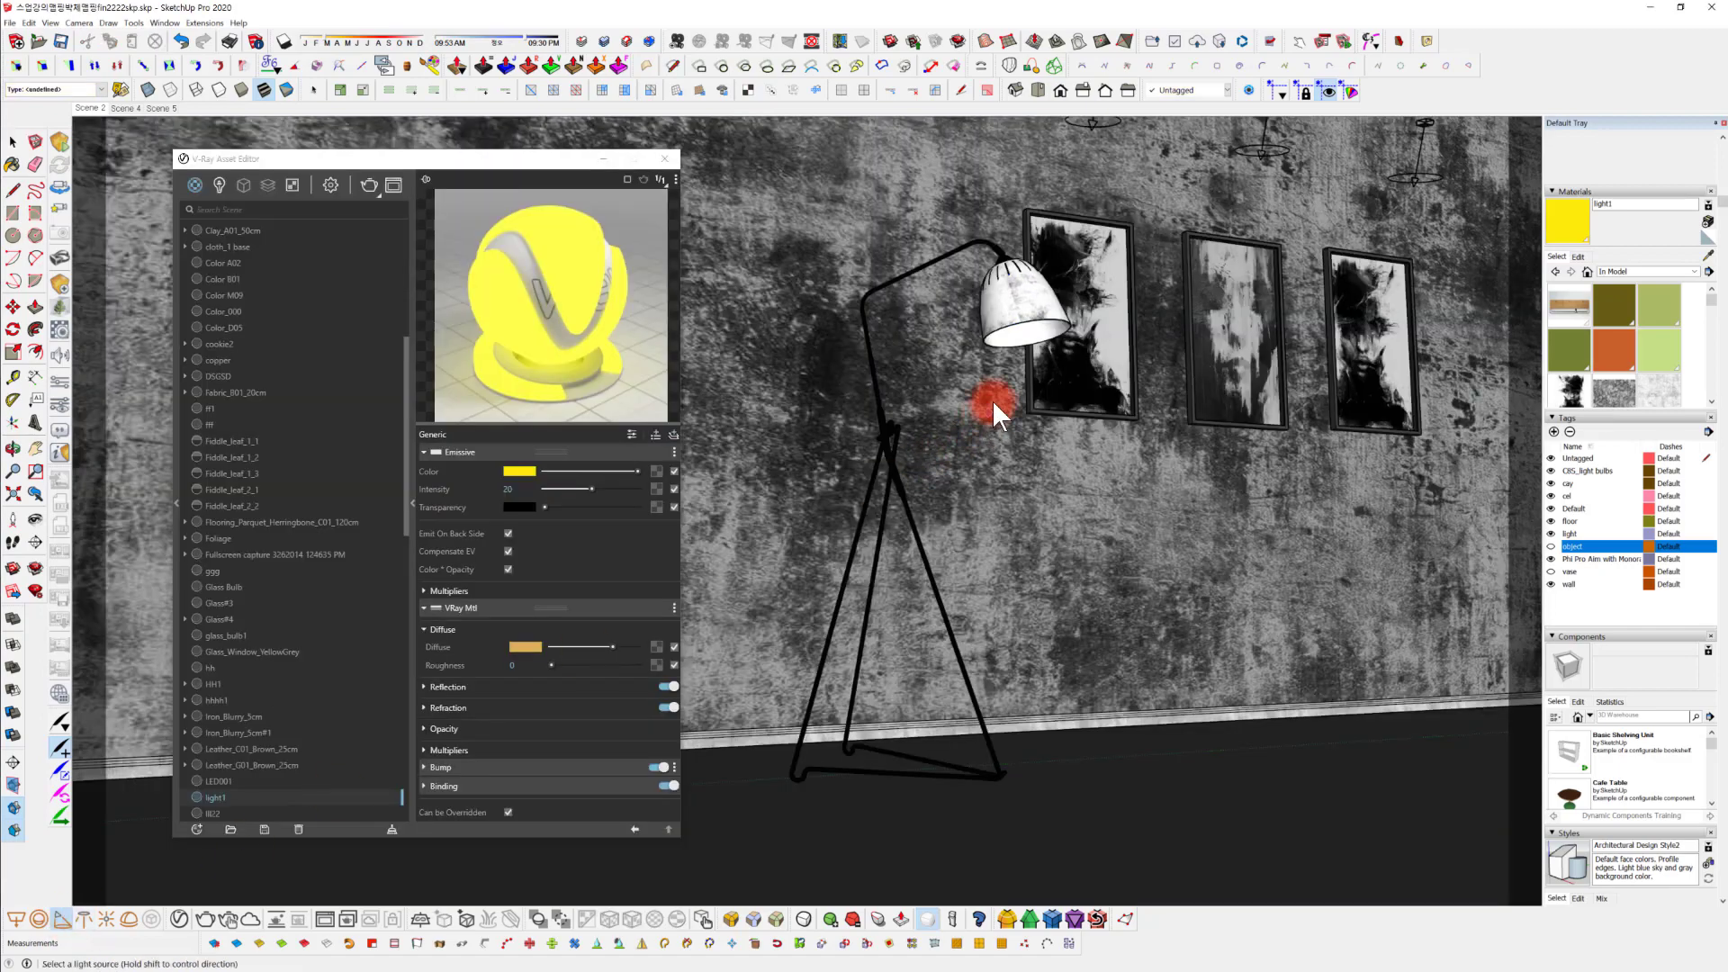
middle_click_drag(992, 399, 954, 261)
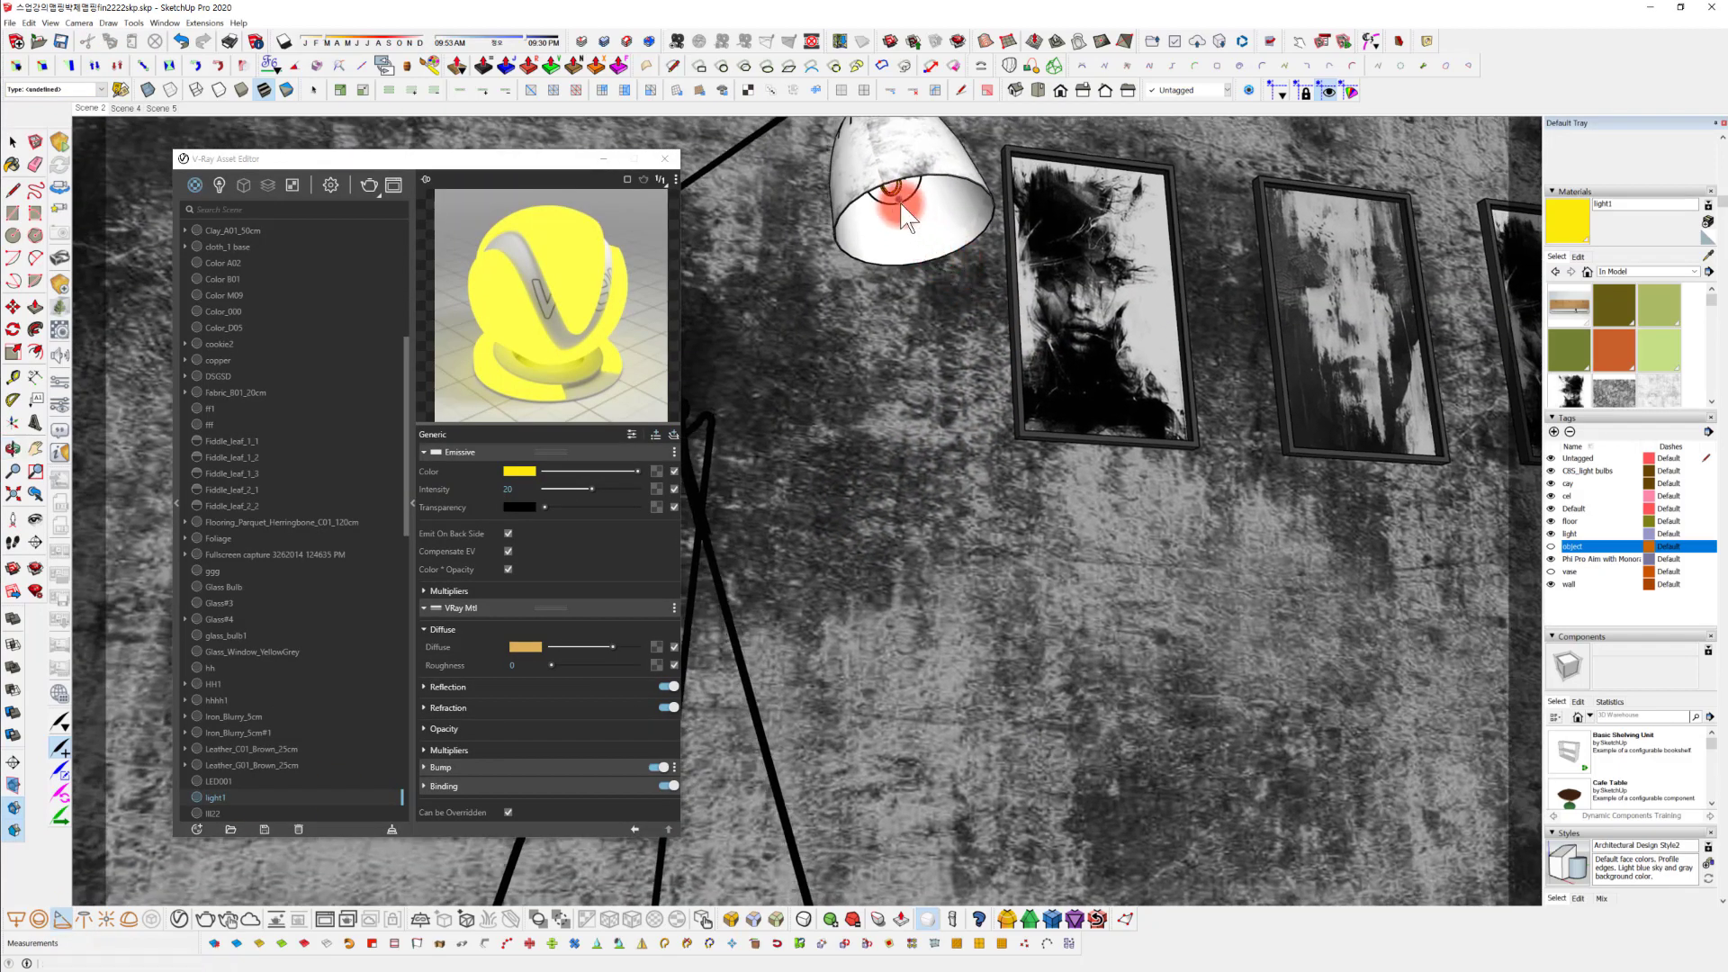
middle_click_drag(901, 203, 1018, 401)
Scale the spot light under the lampshade uniformly to 0.50.
key("s")
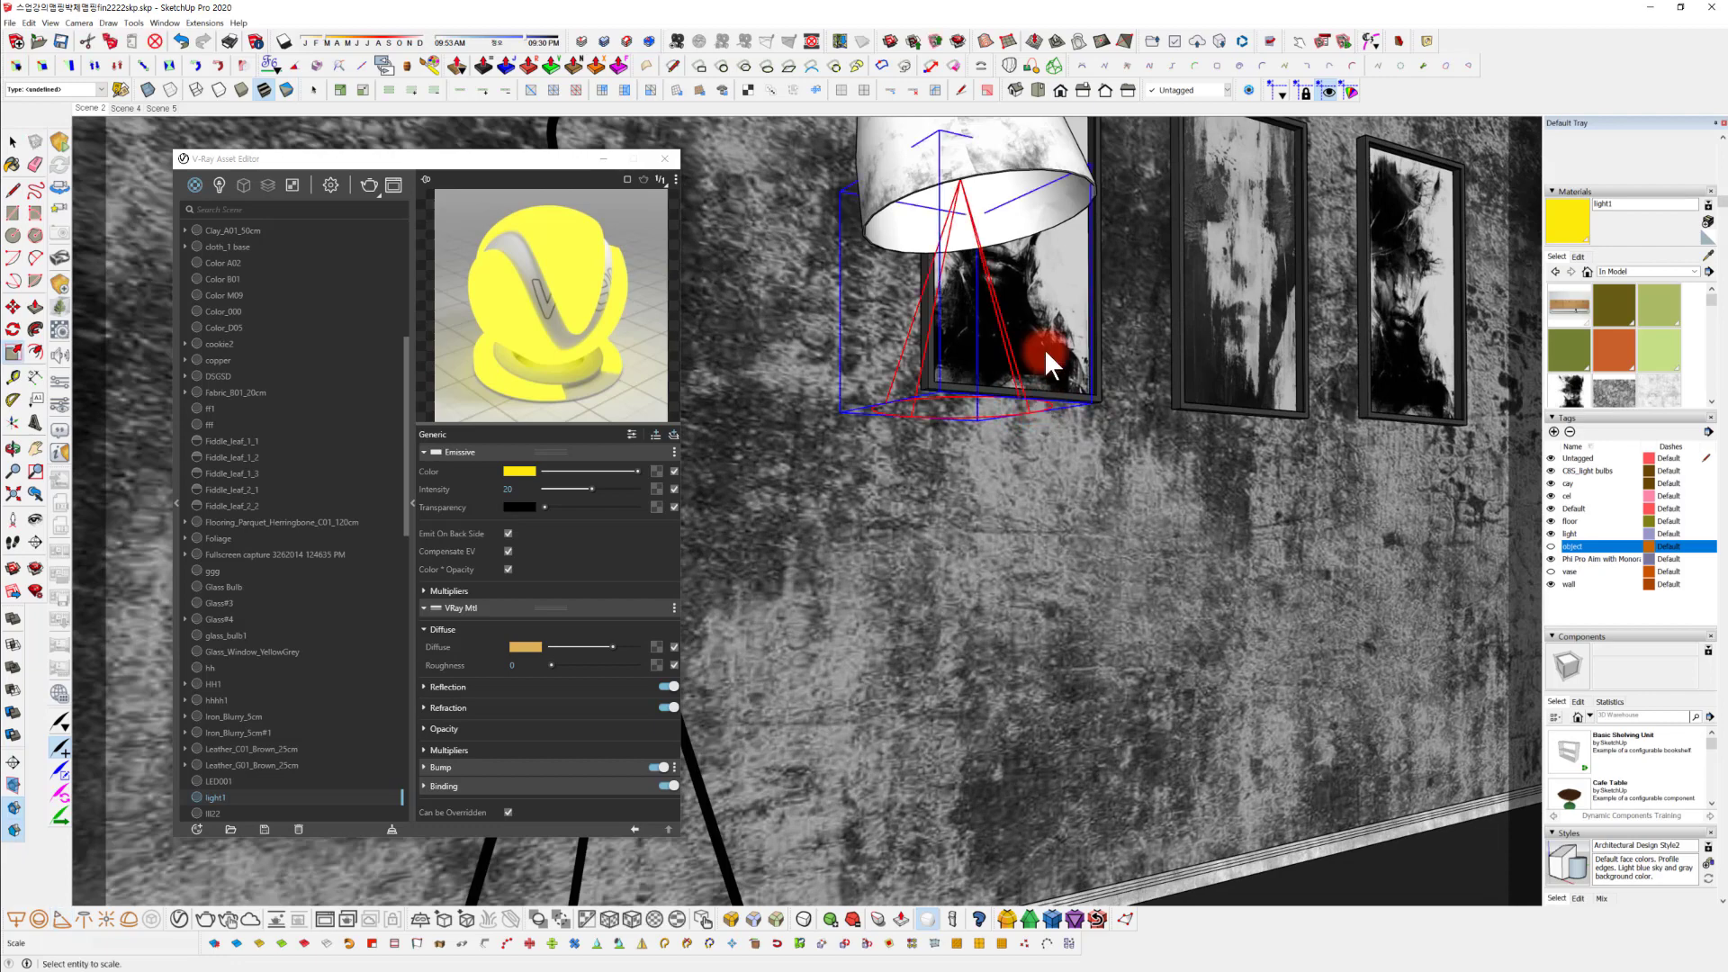
left_click(914, 397)
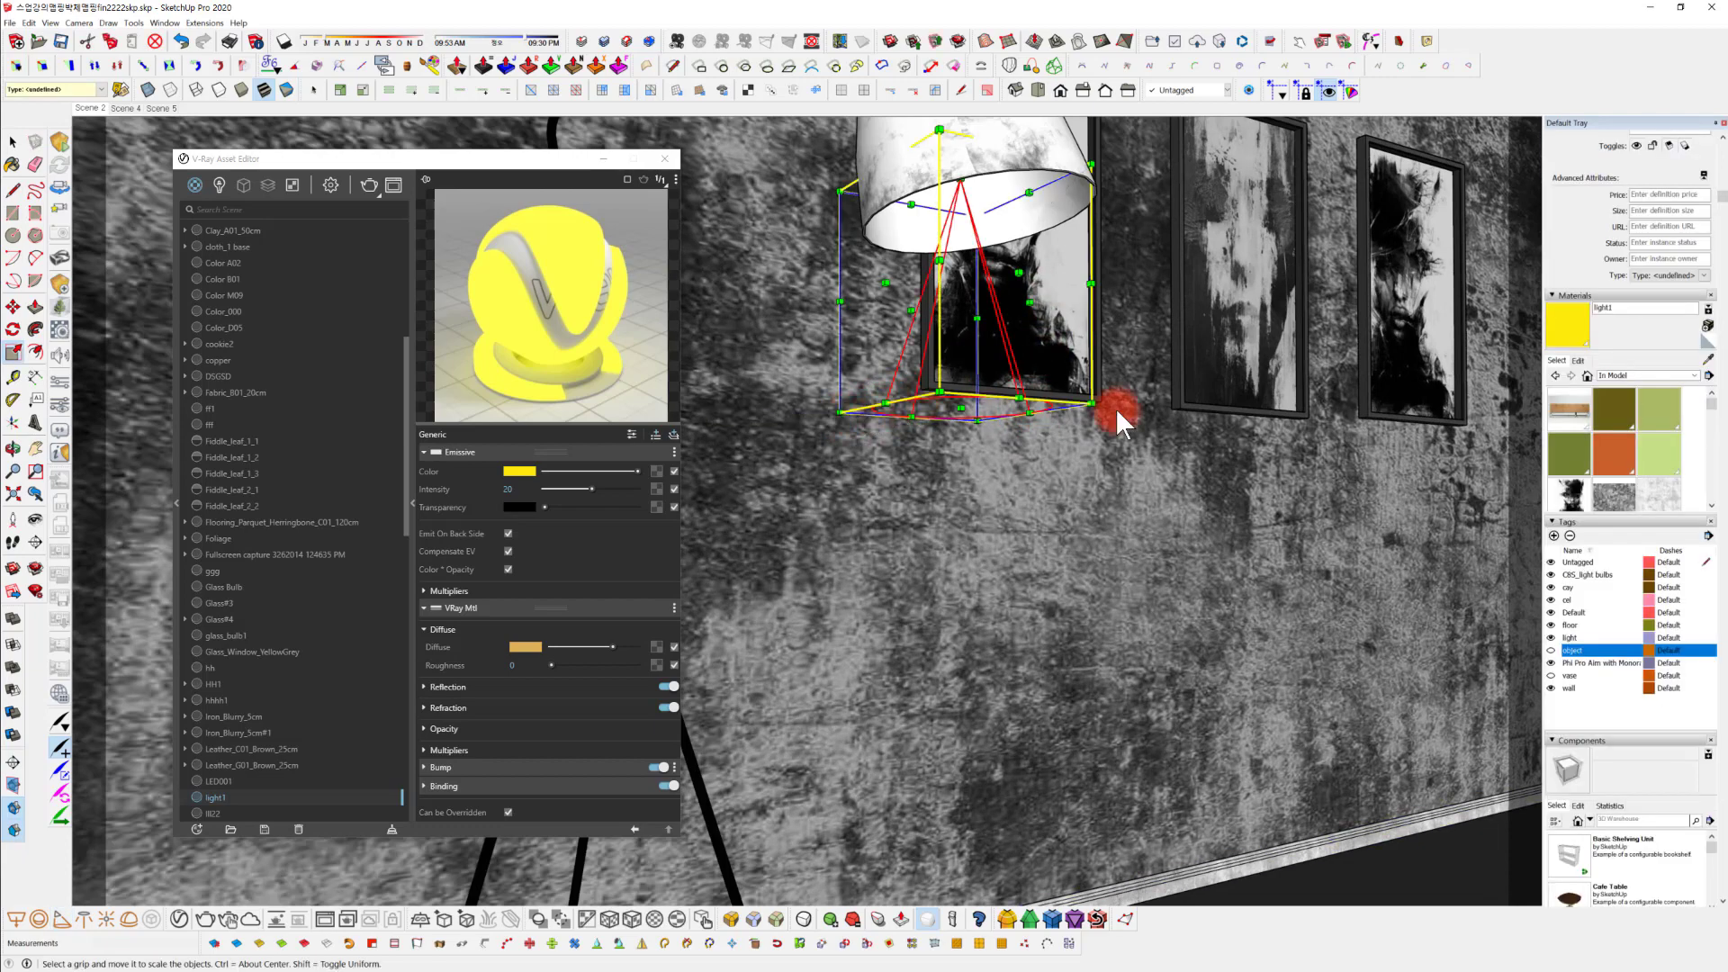
left_click(1088, 405)
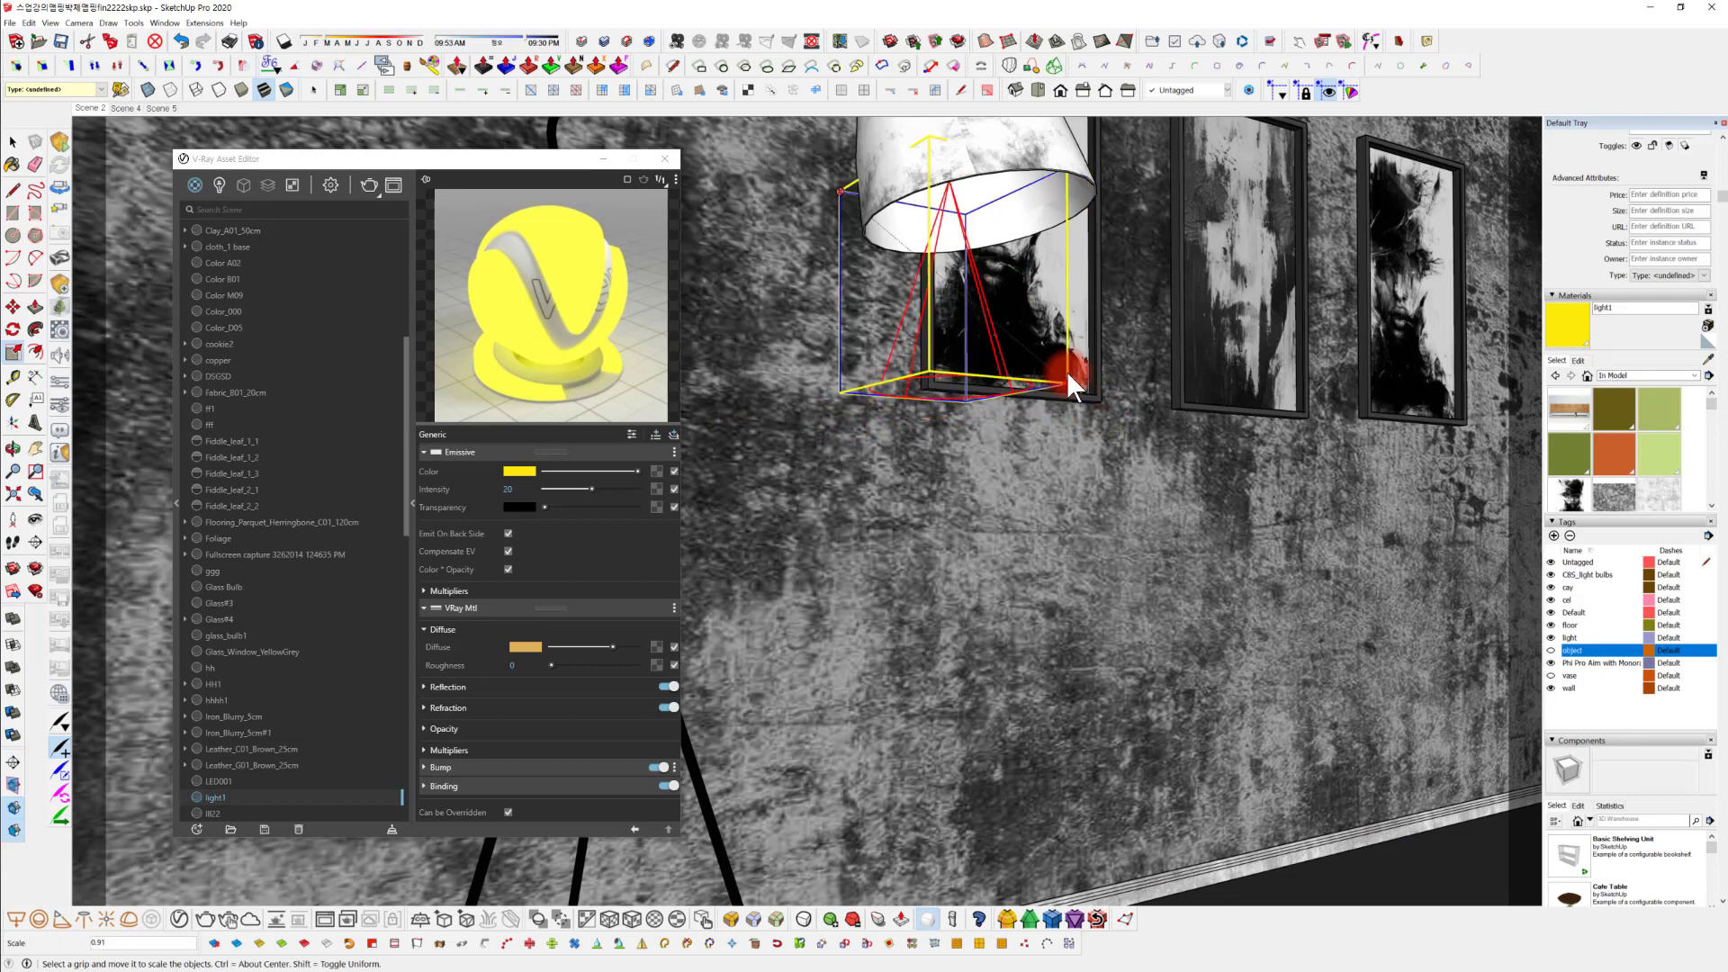
left_click_drag(999, 297, 989, 286)
left_click(975, 274)
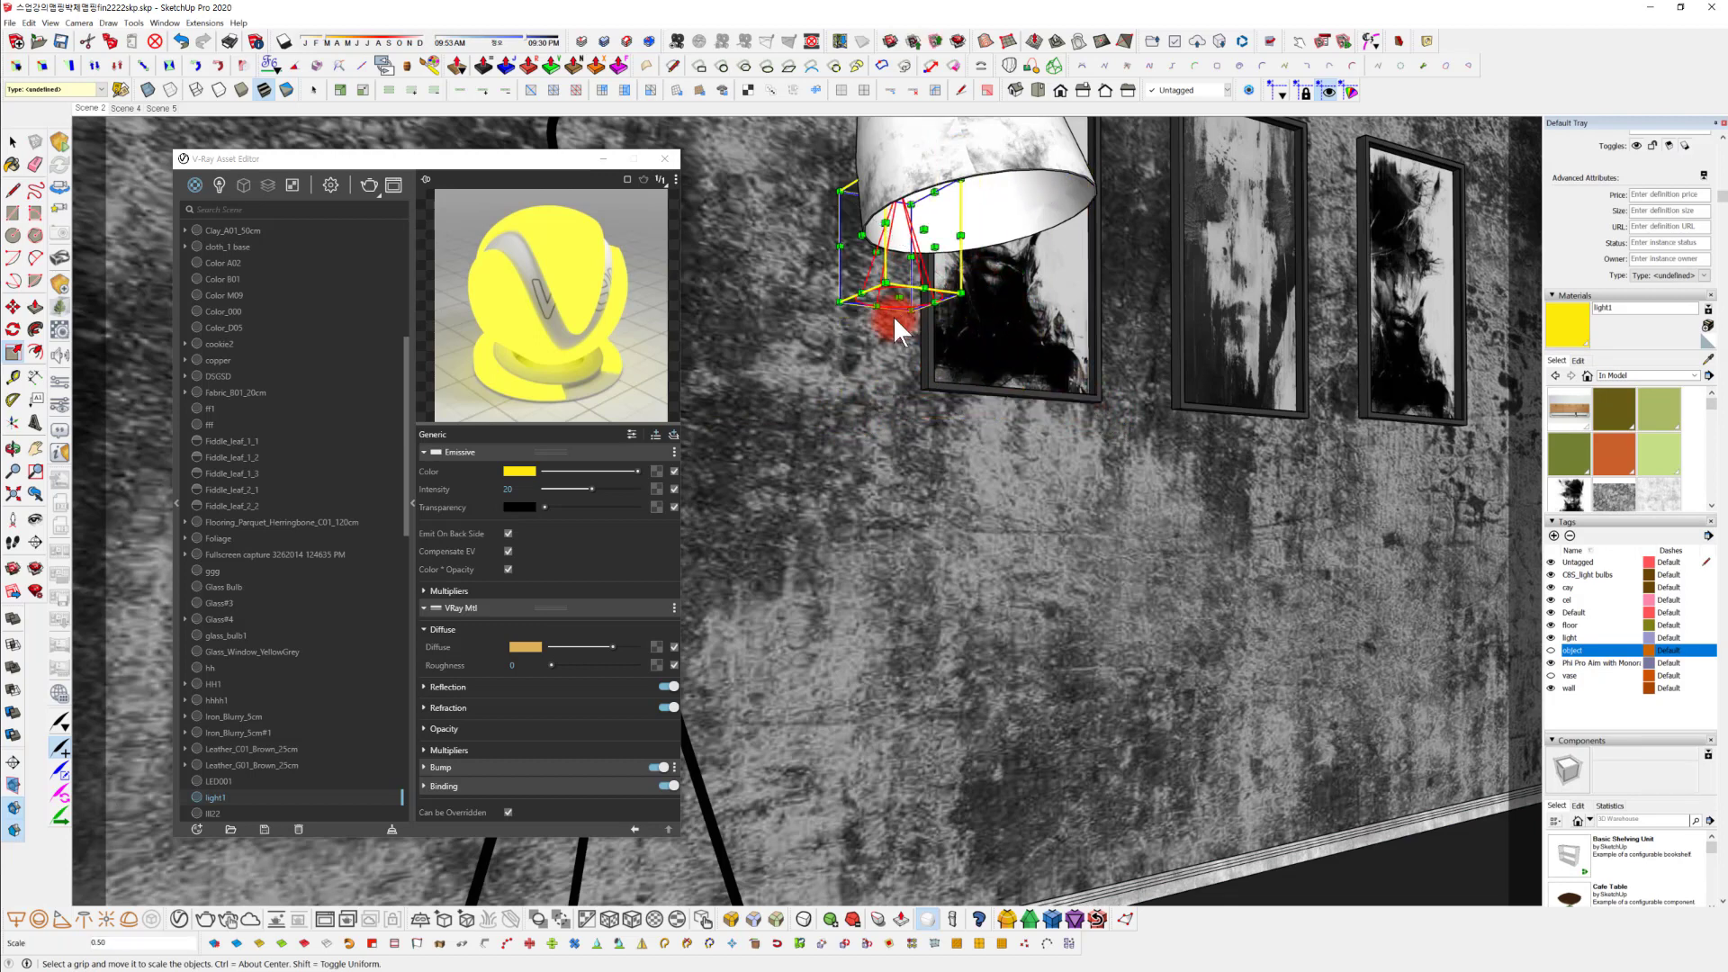
Move the spot light into the centre of the lampshade's opening and rotate it to aim down at the floor.
key("m")
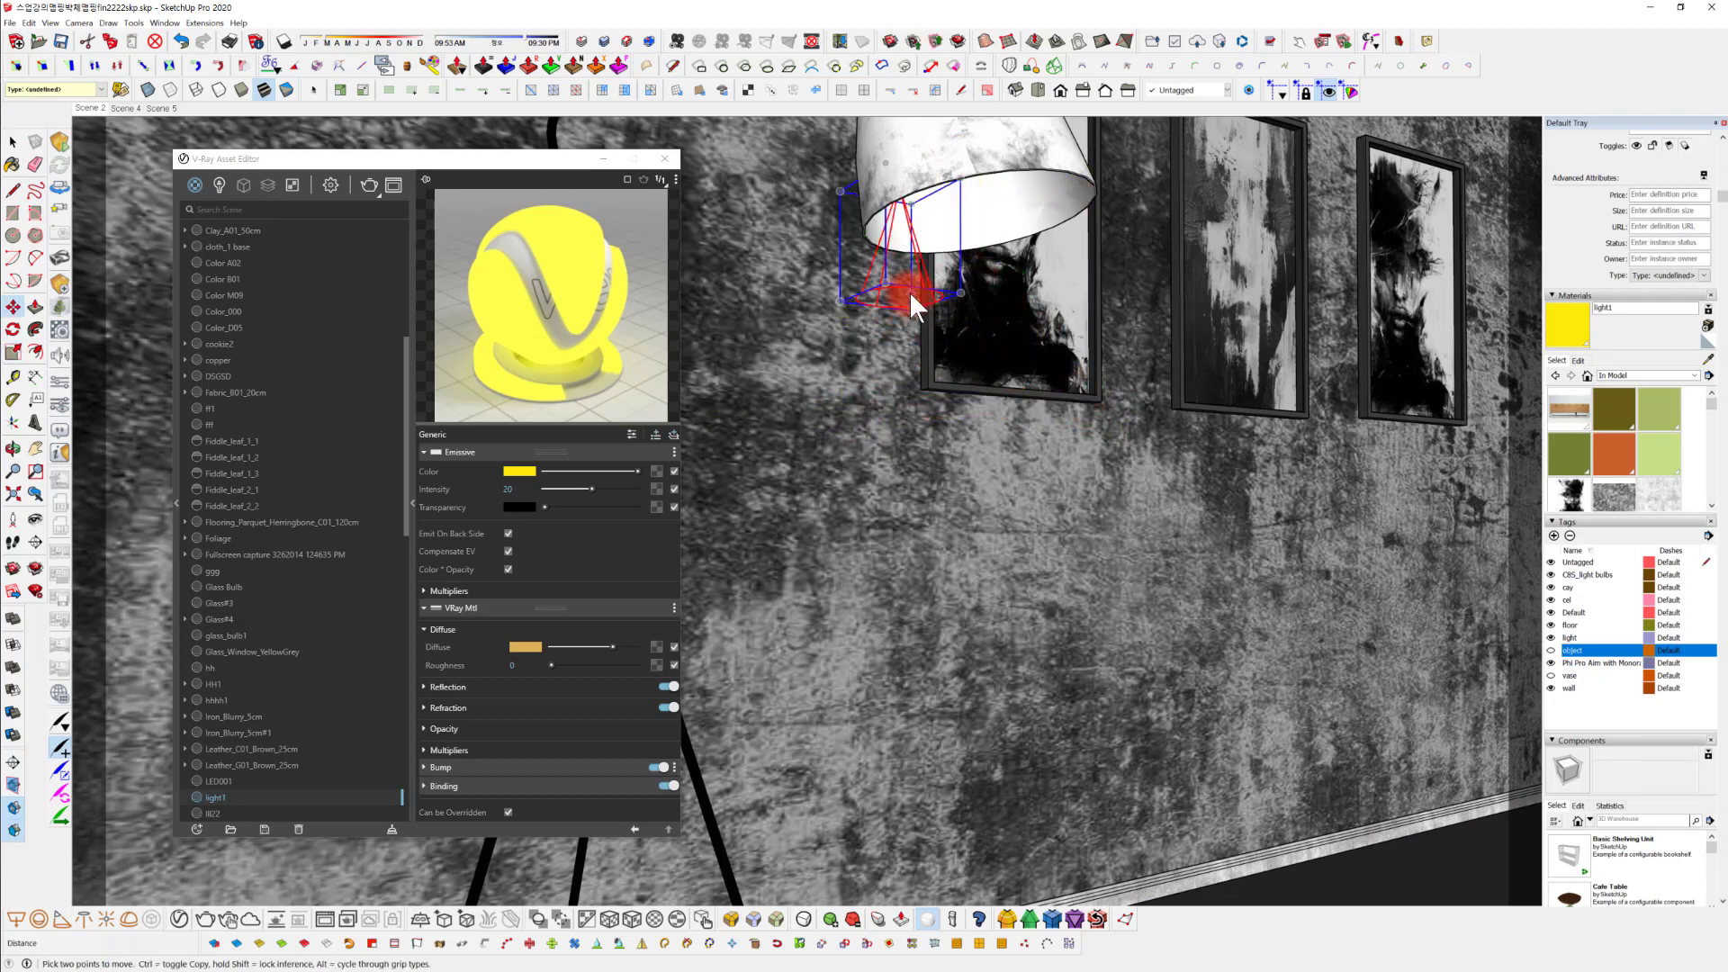
left_click(905, 286)
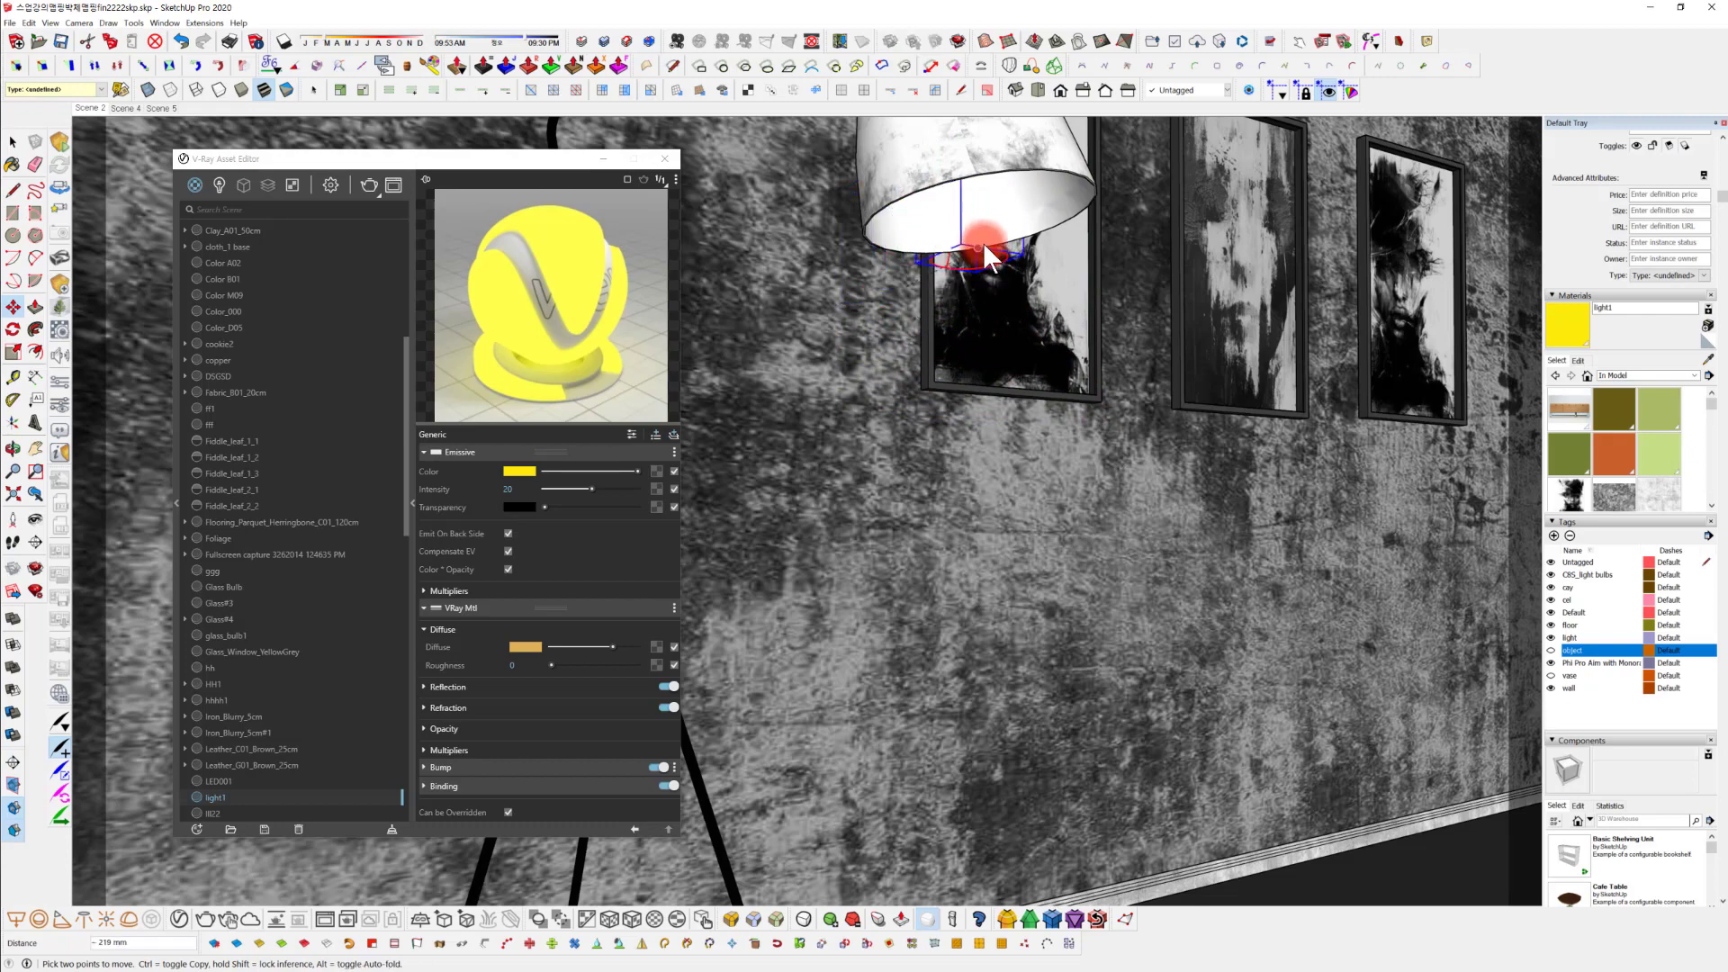
left_click(992, 278)
left_click(997, 301)
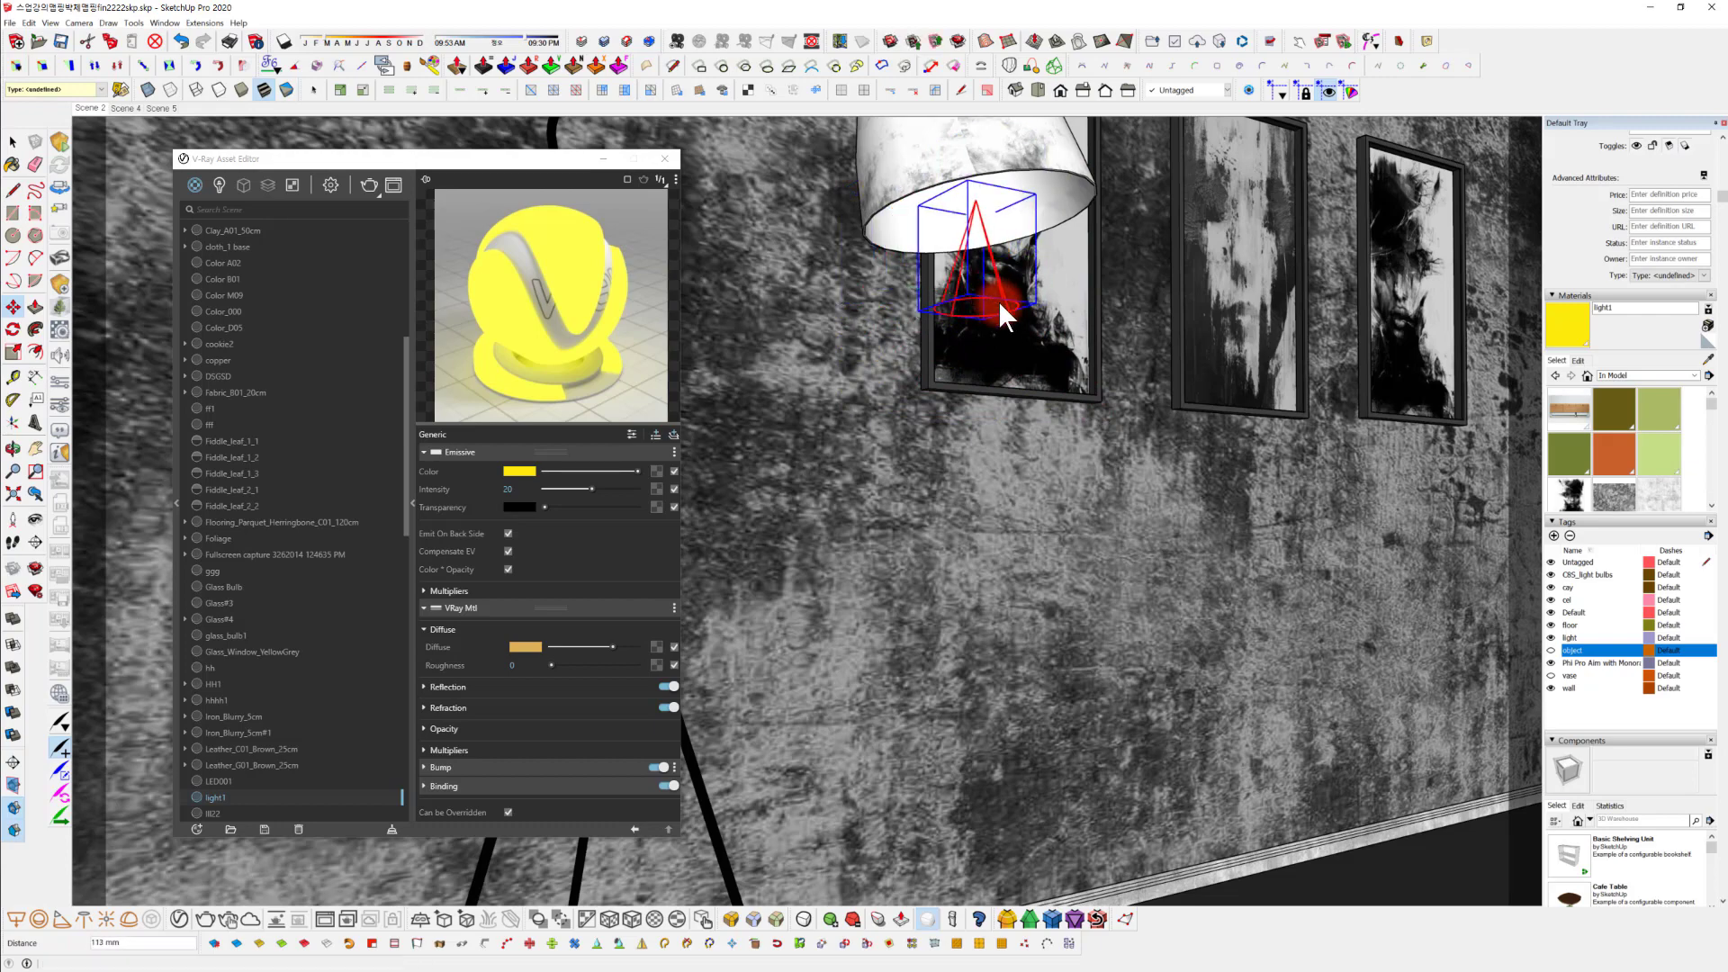
middle_click_drag(997, 301, 1082, 408)
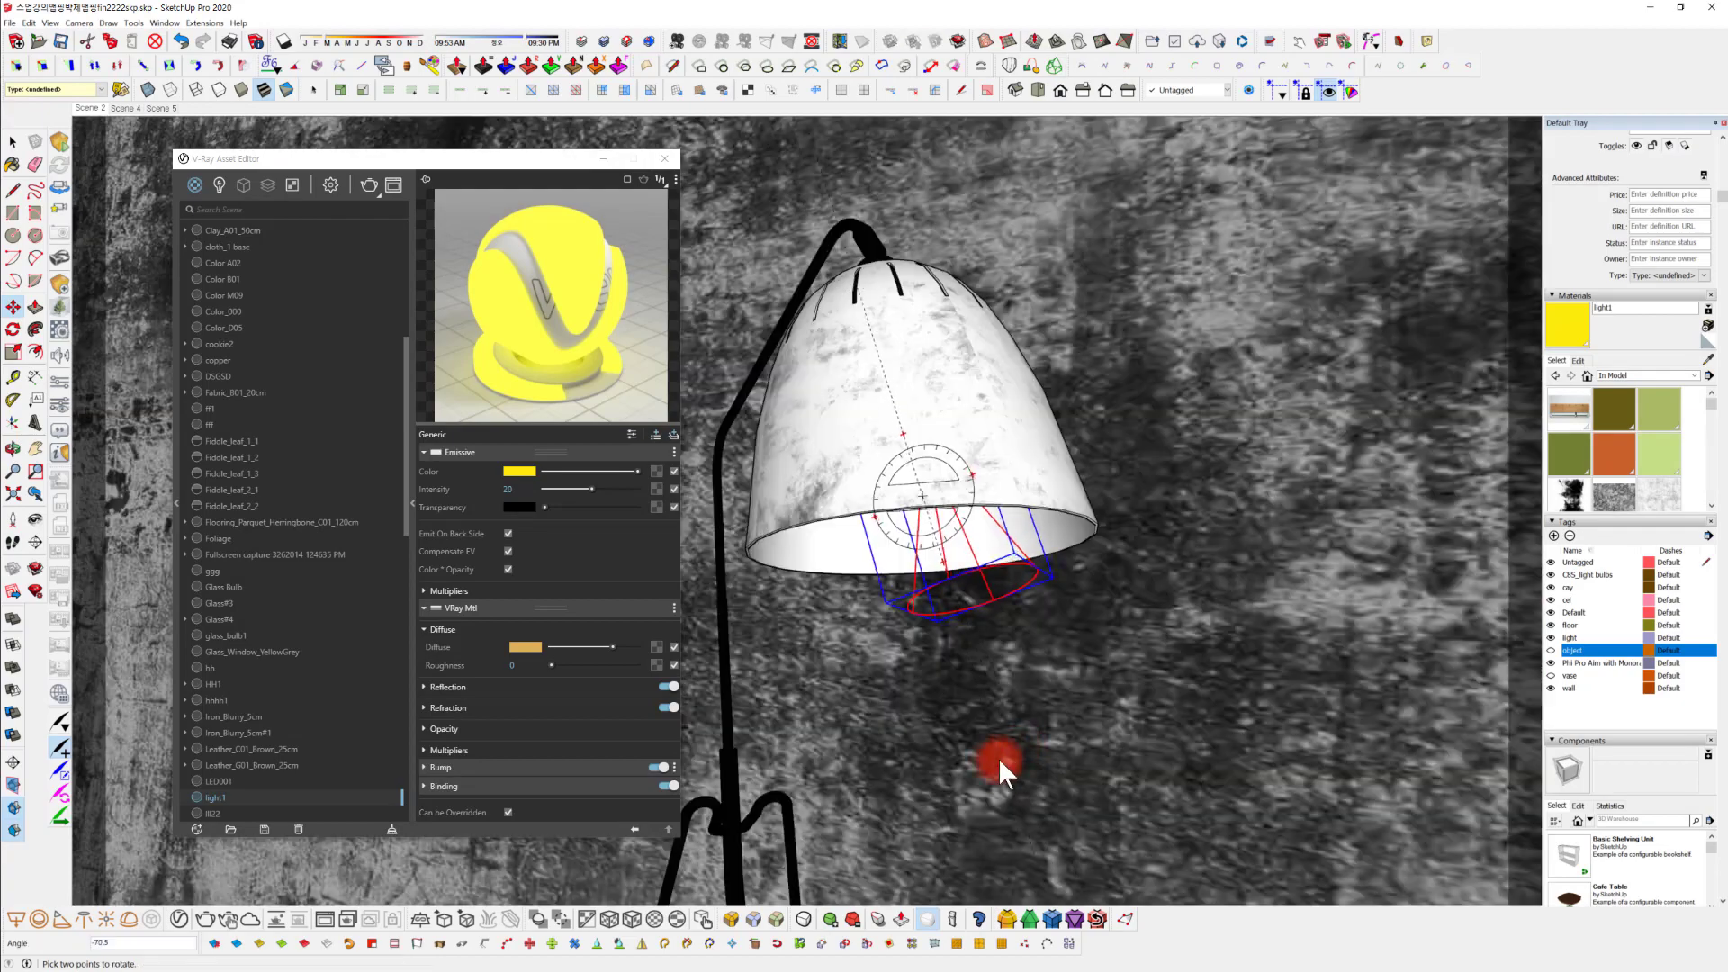
left_click(952, 777)
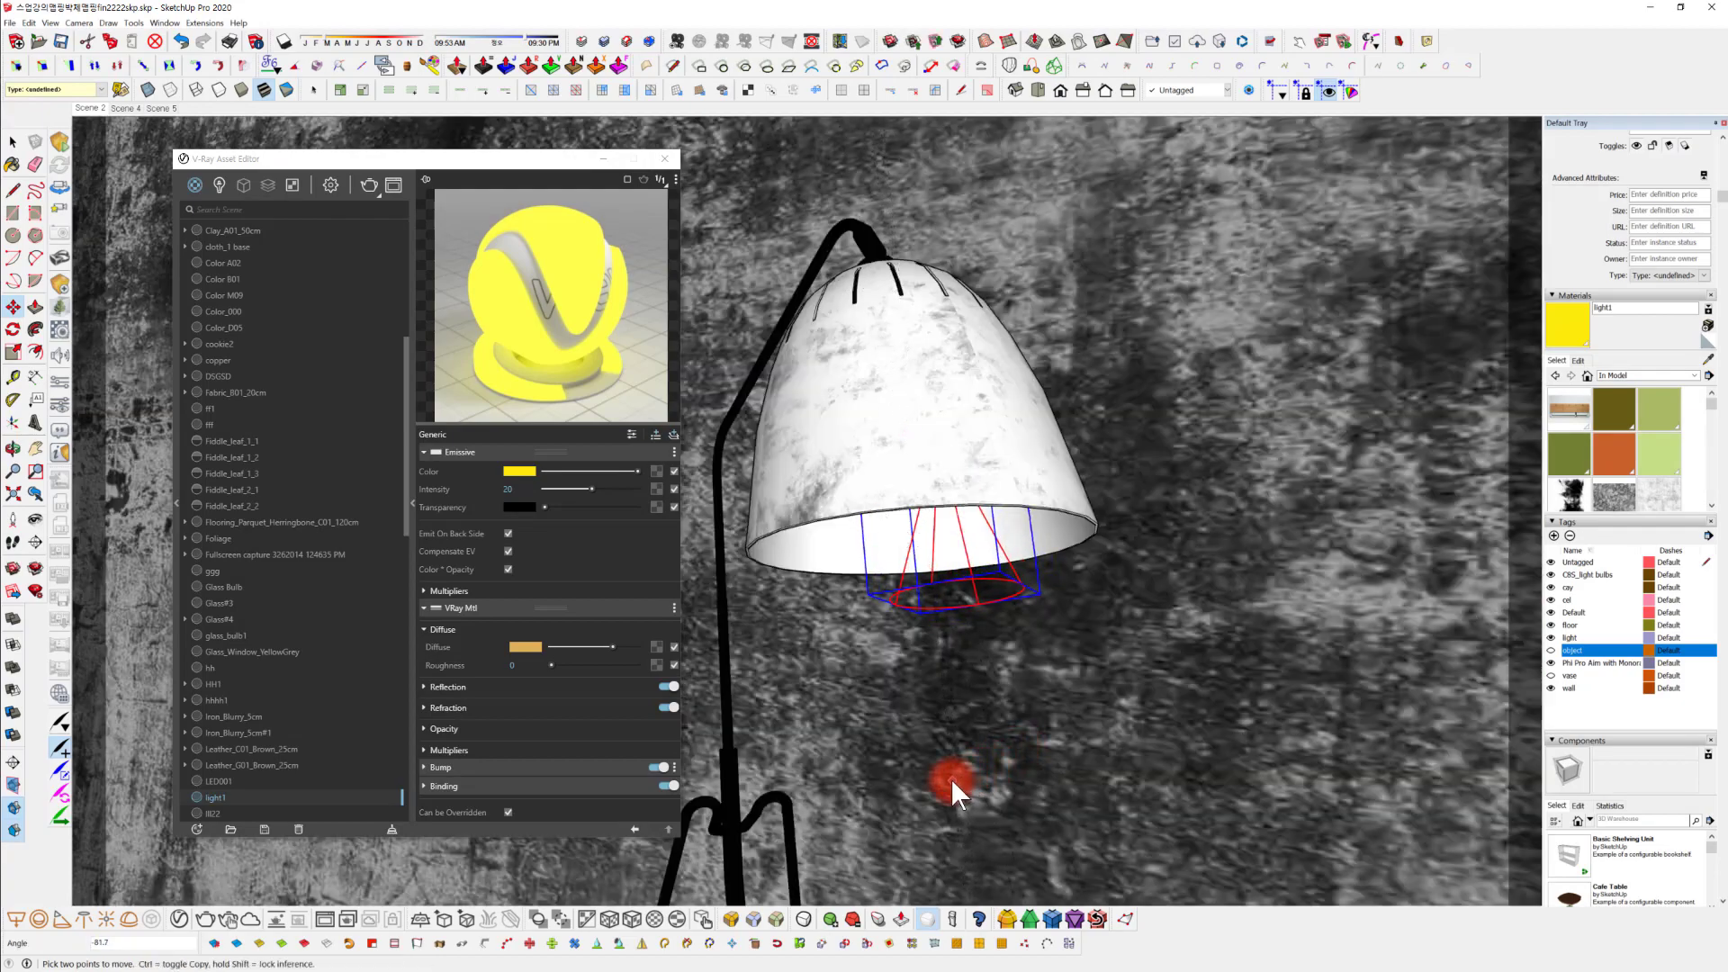
middle_click_drag(1137, 630, 961, 608)
key("m")
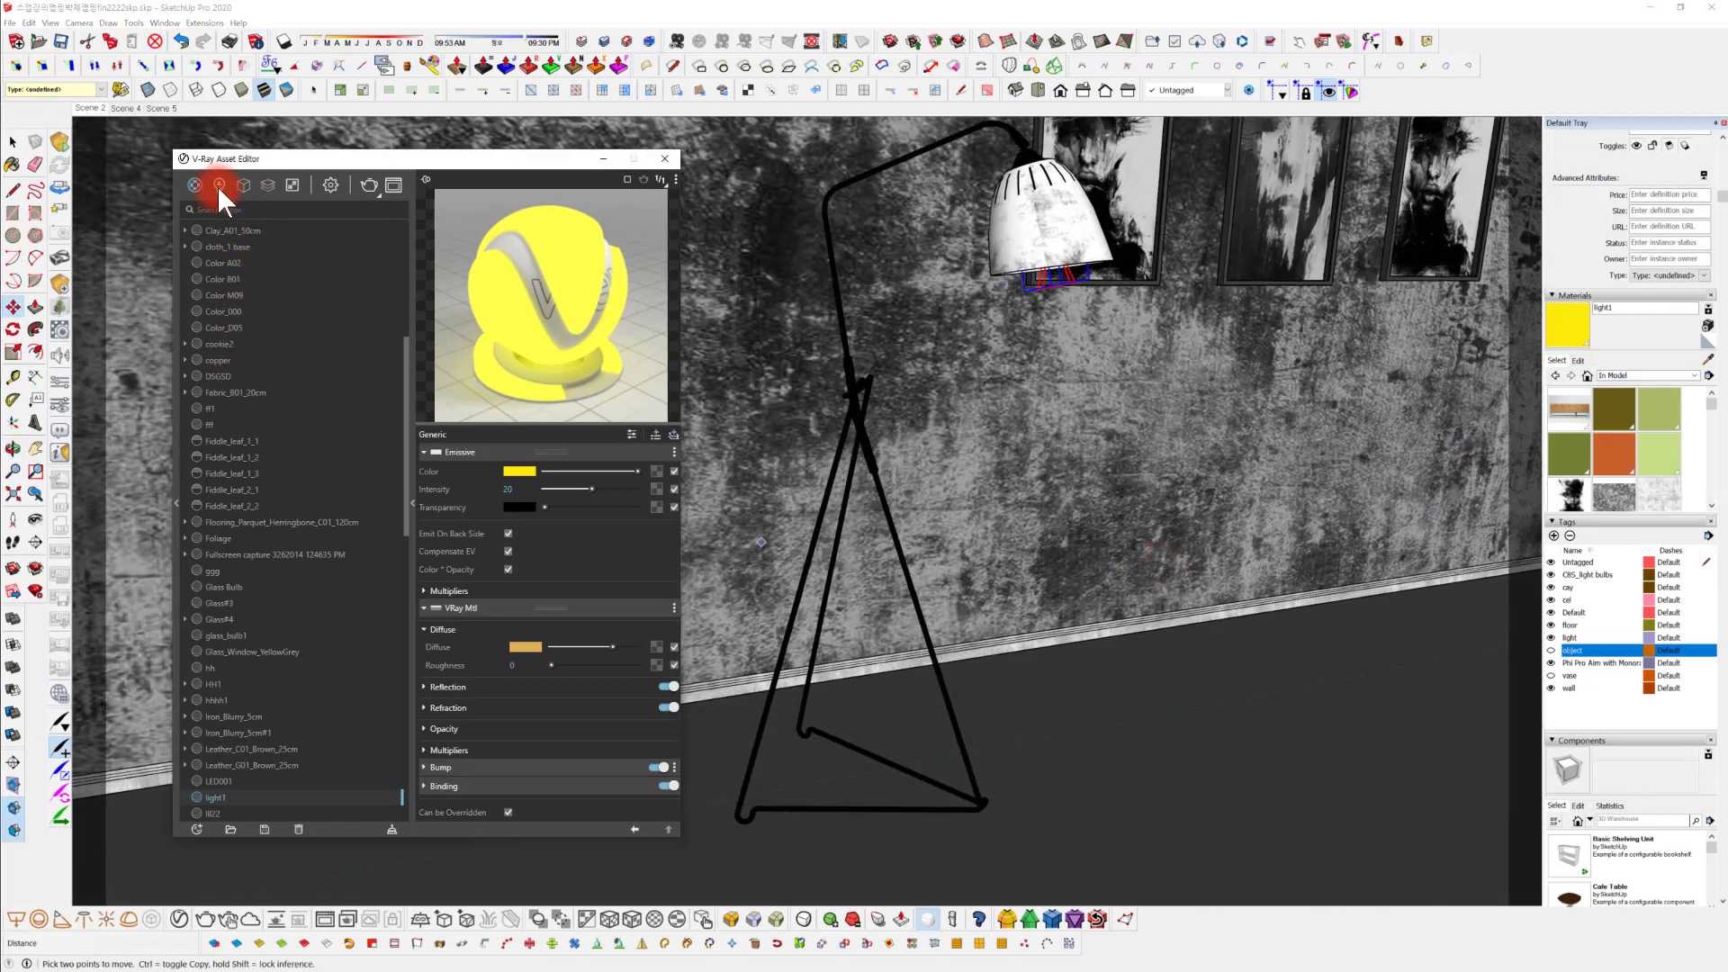
Show the scene's lights and select the lamp's spot light to display the Spot Light#1 parameters.
left_click(218, 184)
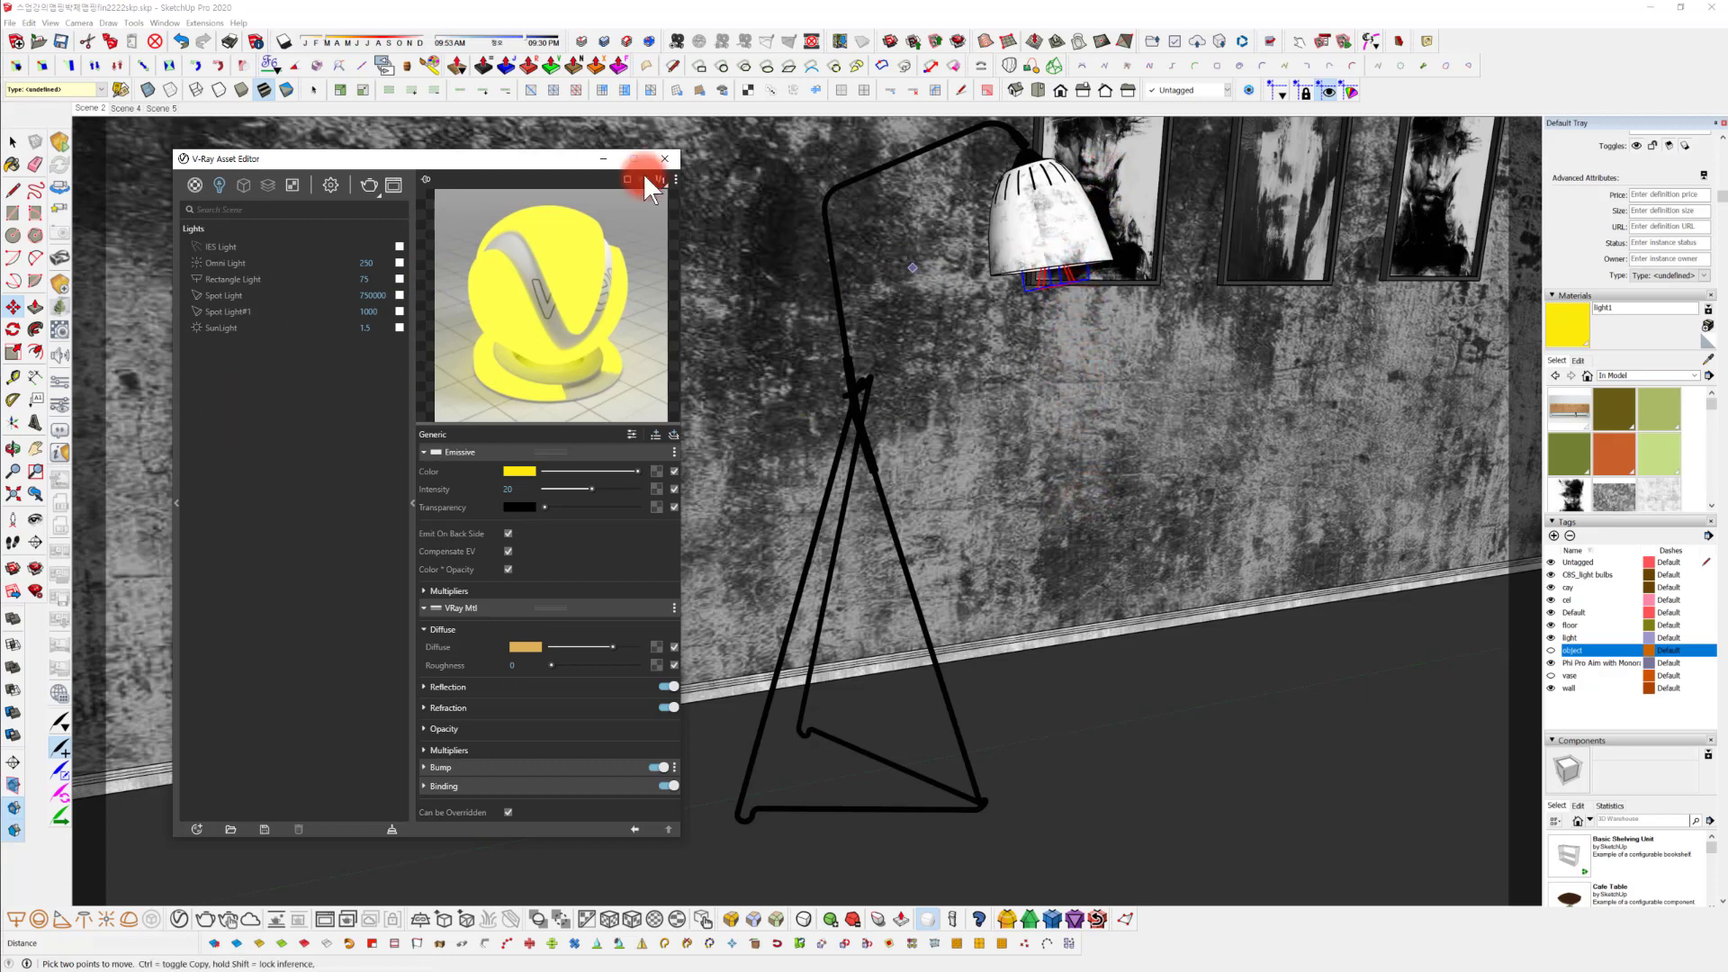
left_click(14, 142)
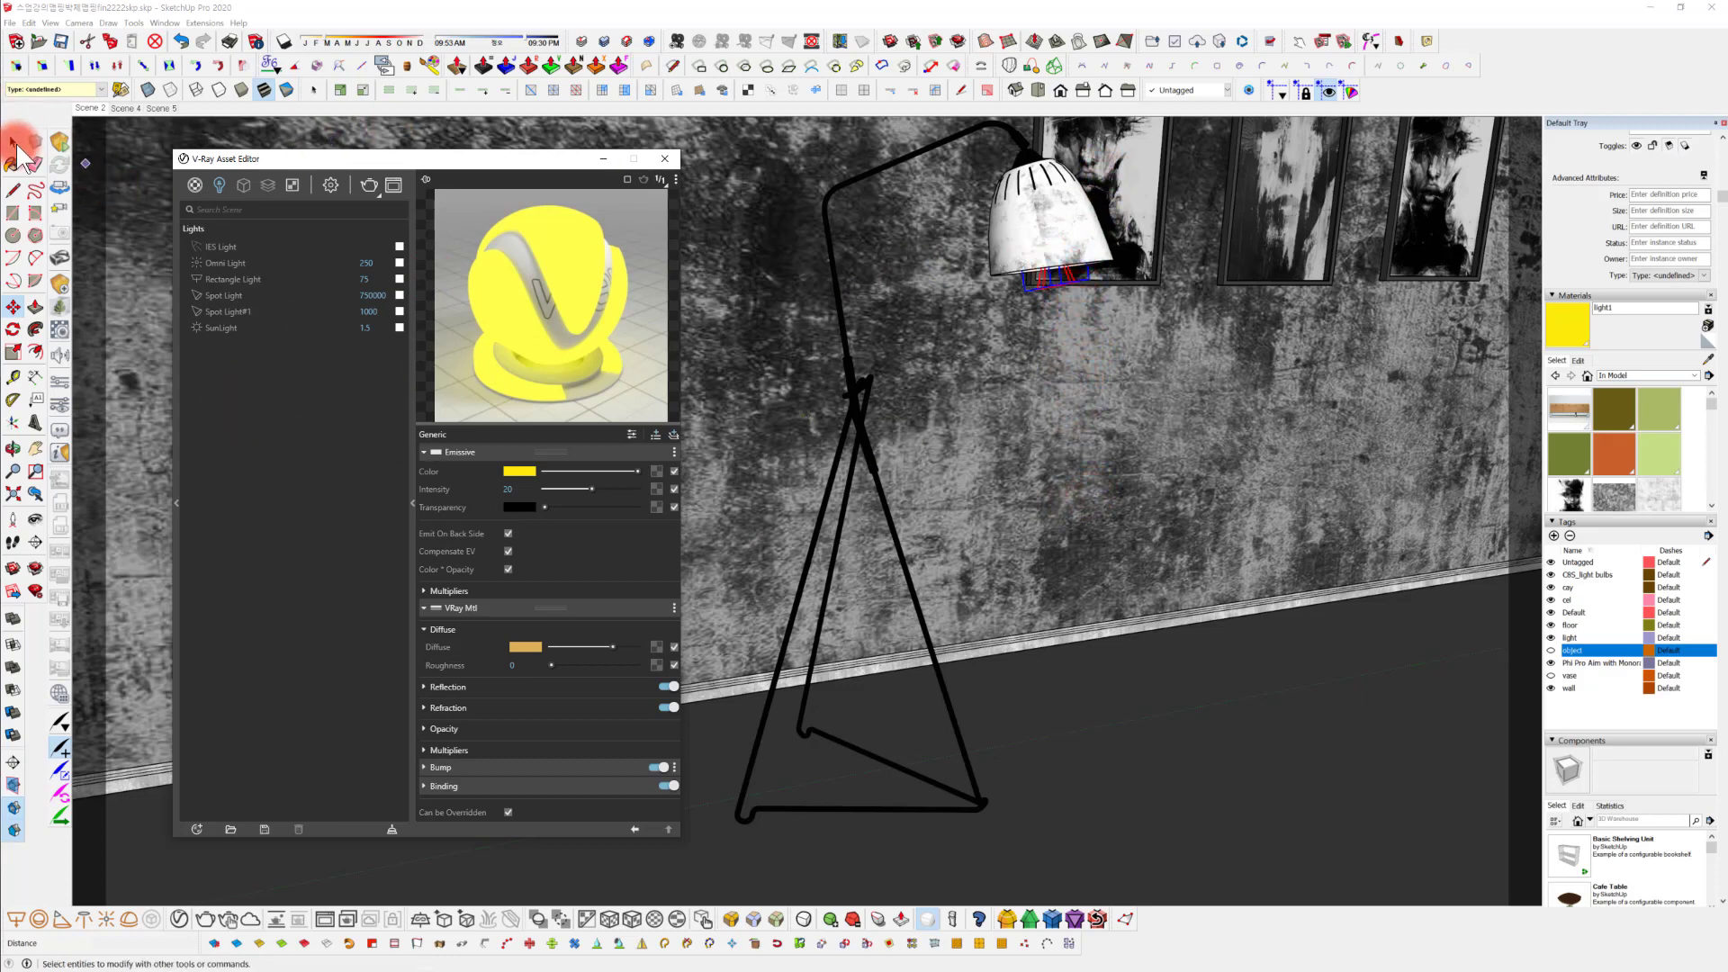
left_click(1064, 273)
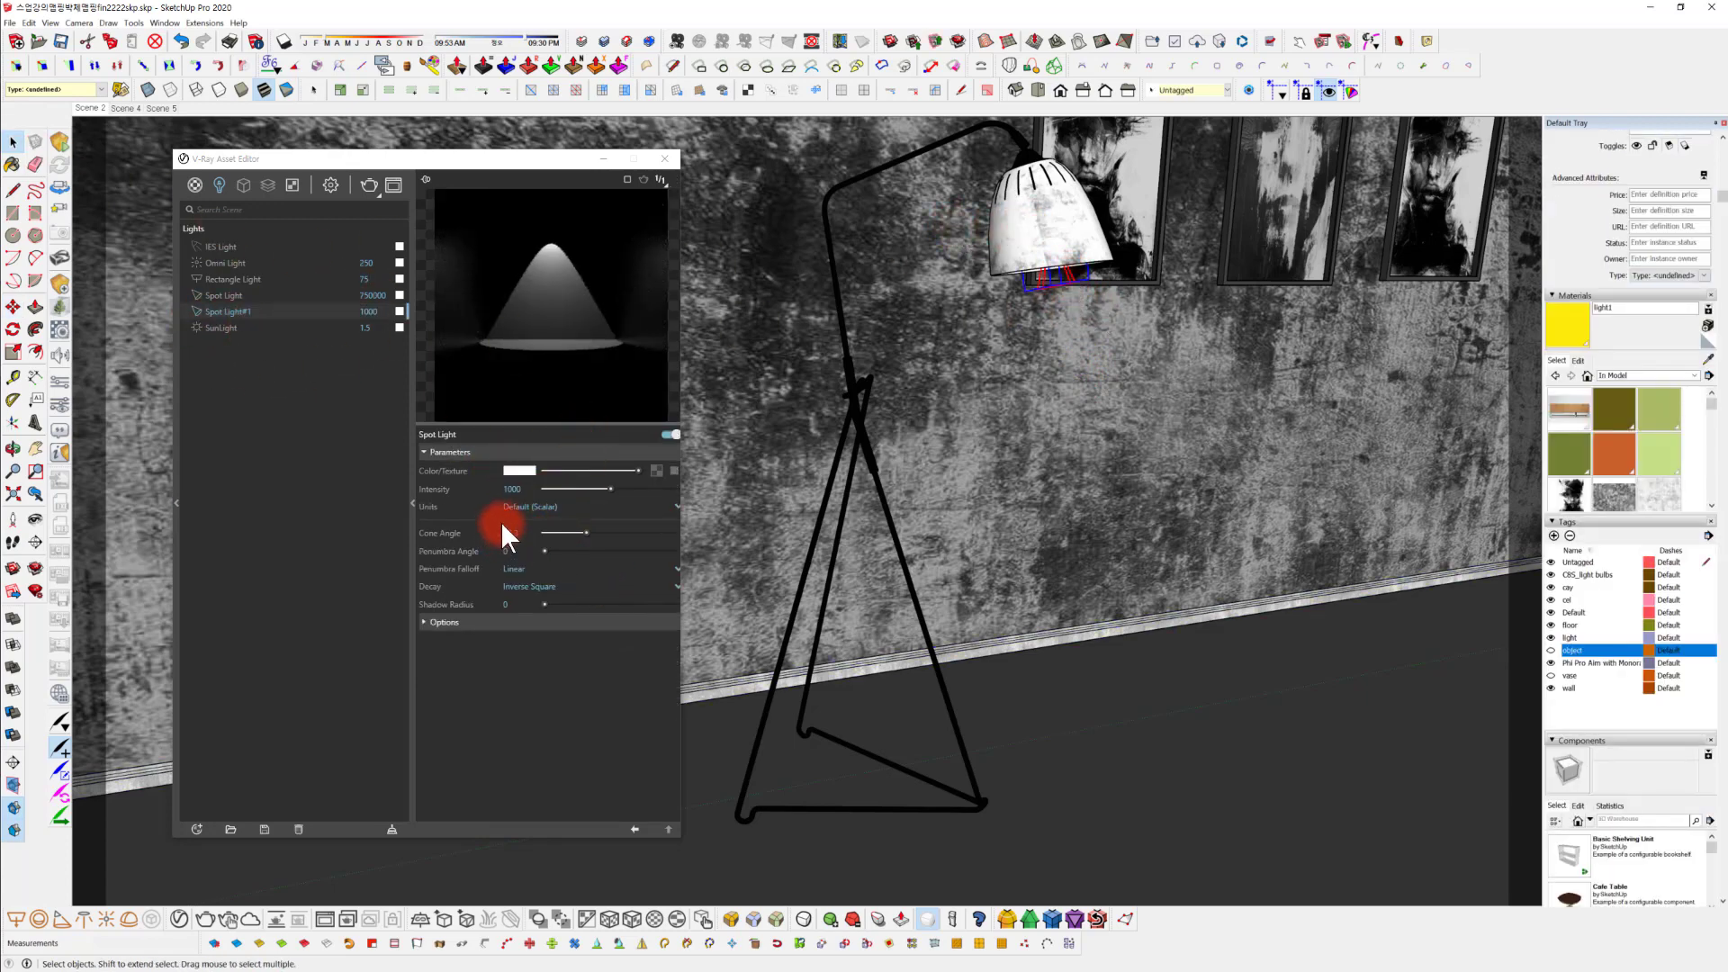
Try Inverse decay on Spot Light#1, reposition the asset editor, and return the decay to Inverse Square.
left_click(529, 585)
left_click(540, 621)
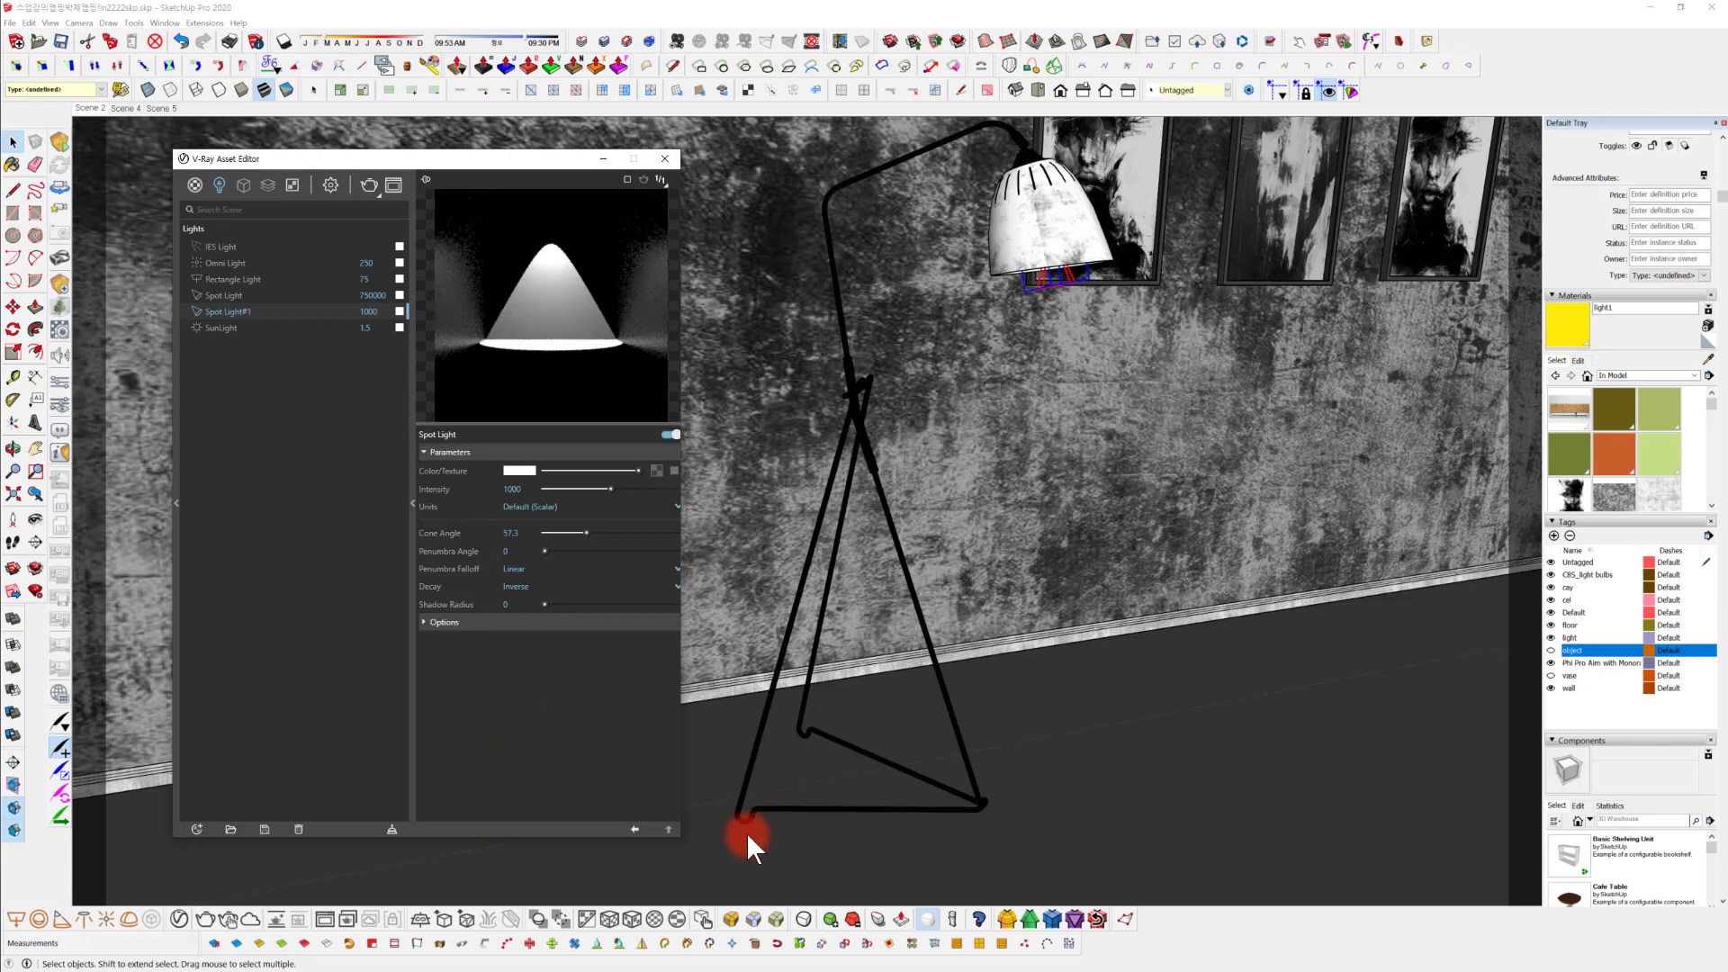
left_click_drag(678, 835, 802, 904)
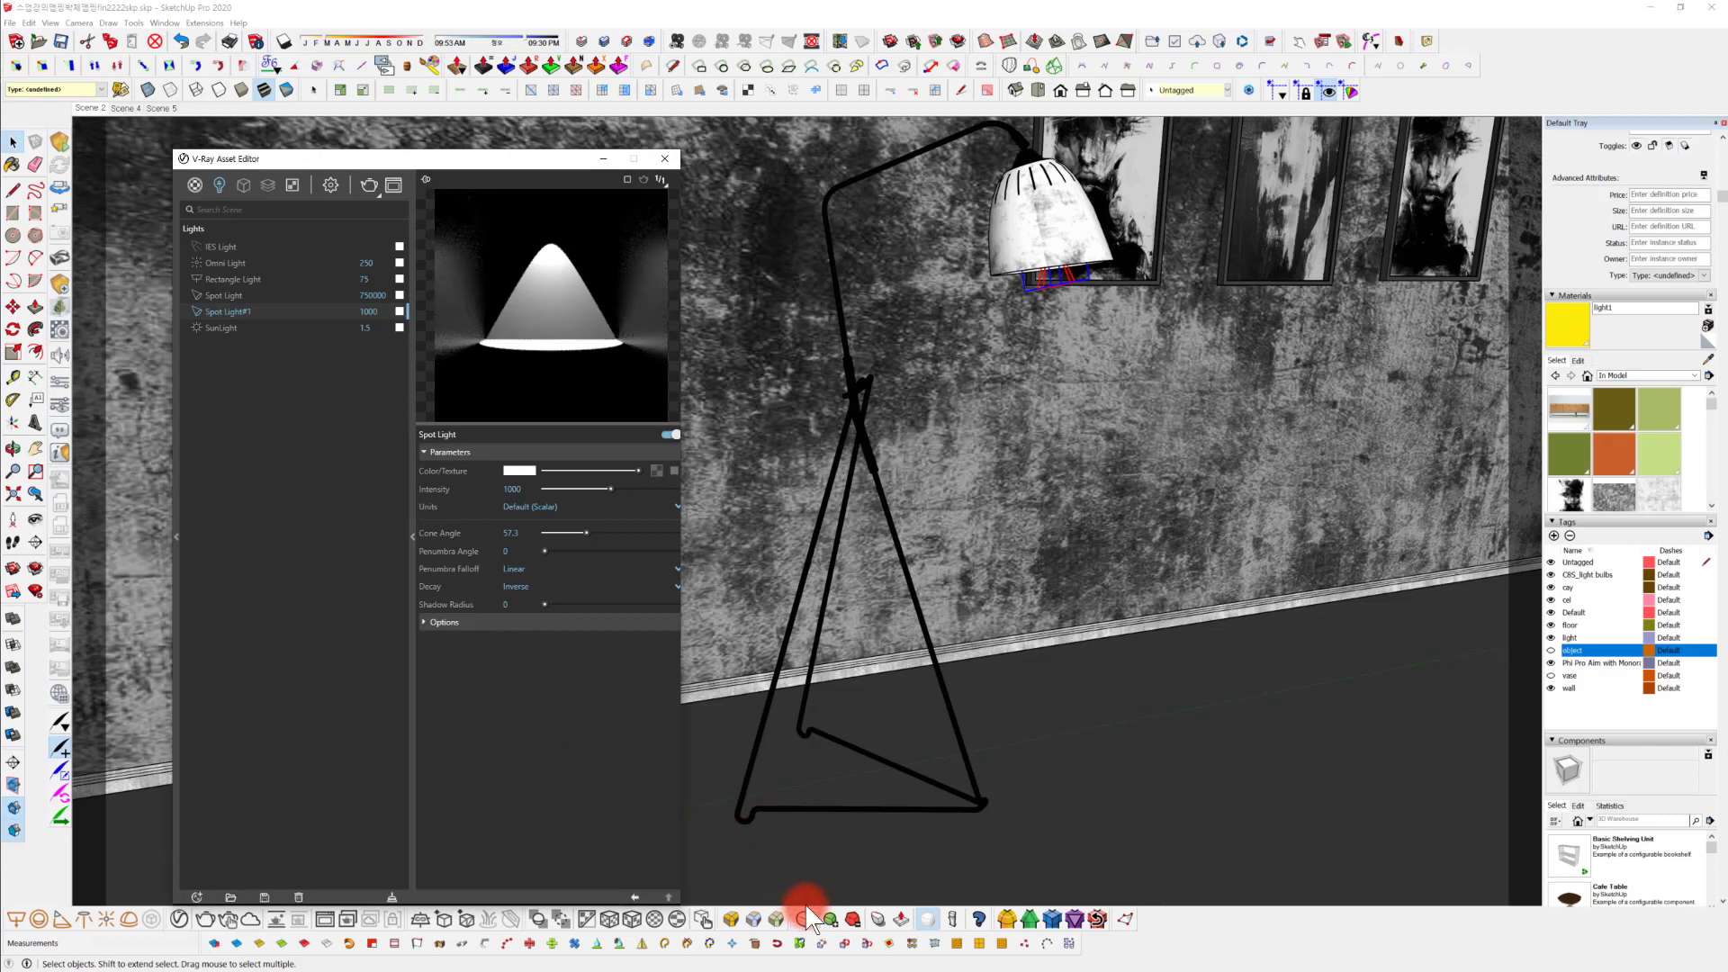
left_click_drag(515, 158, 550, 100)
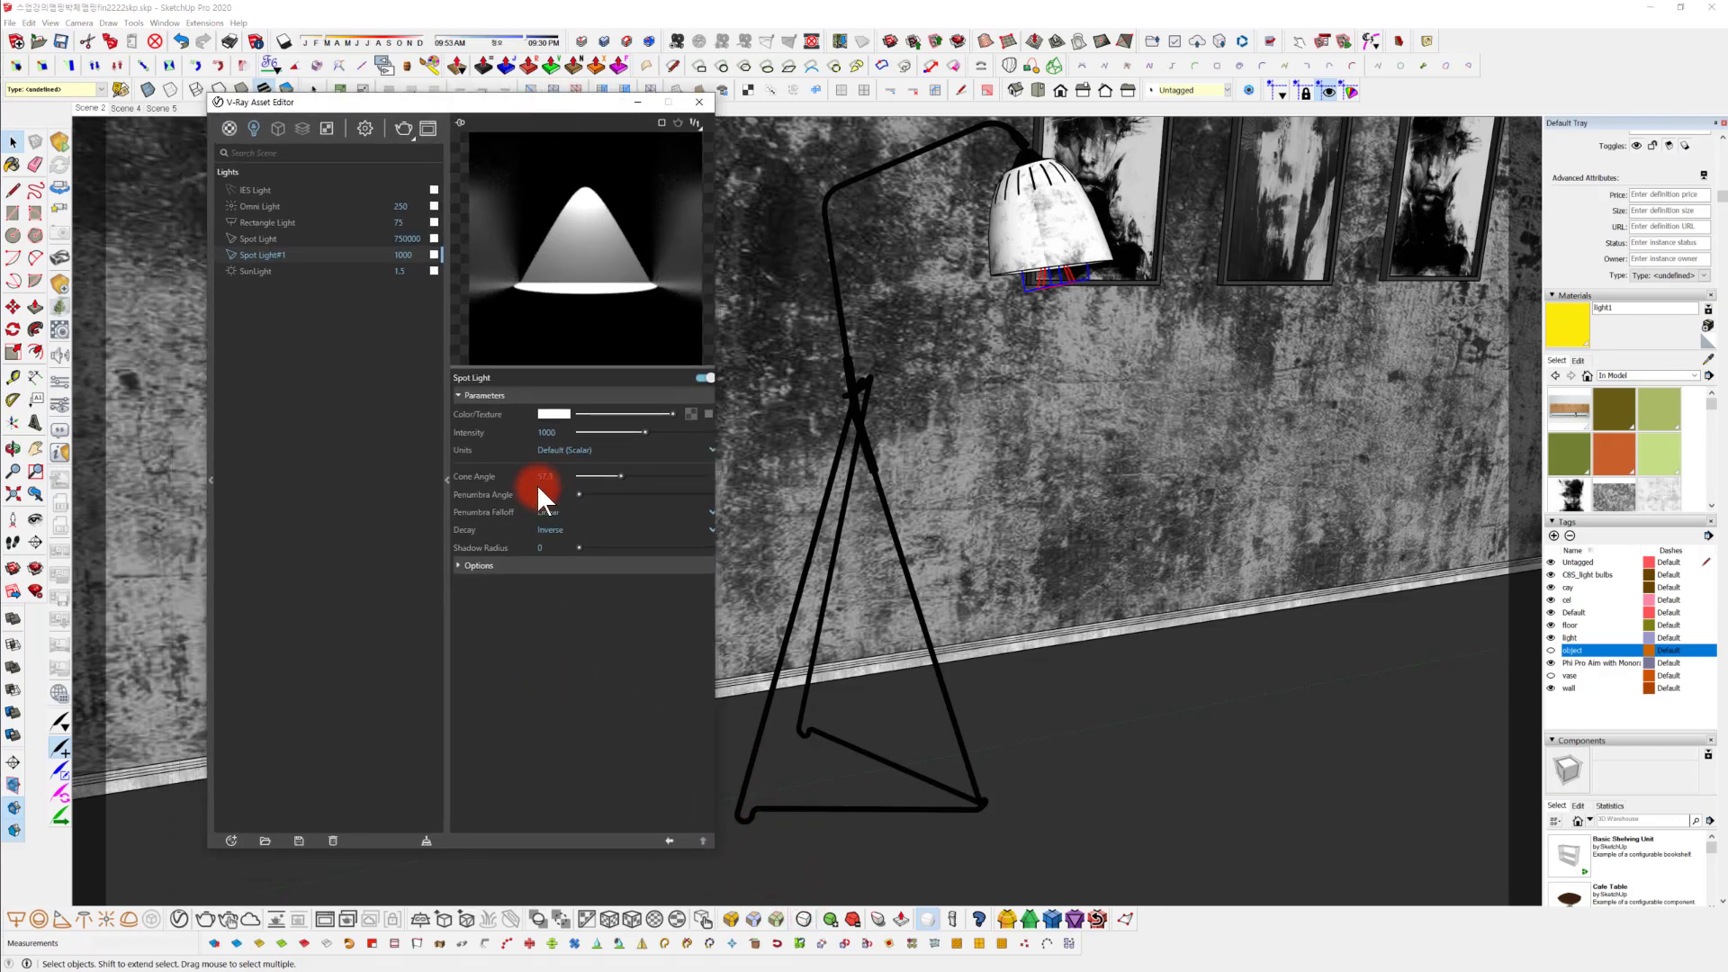
left_click(554, 529)
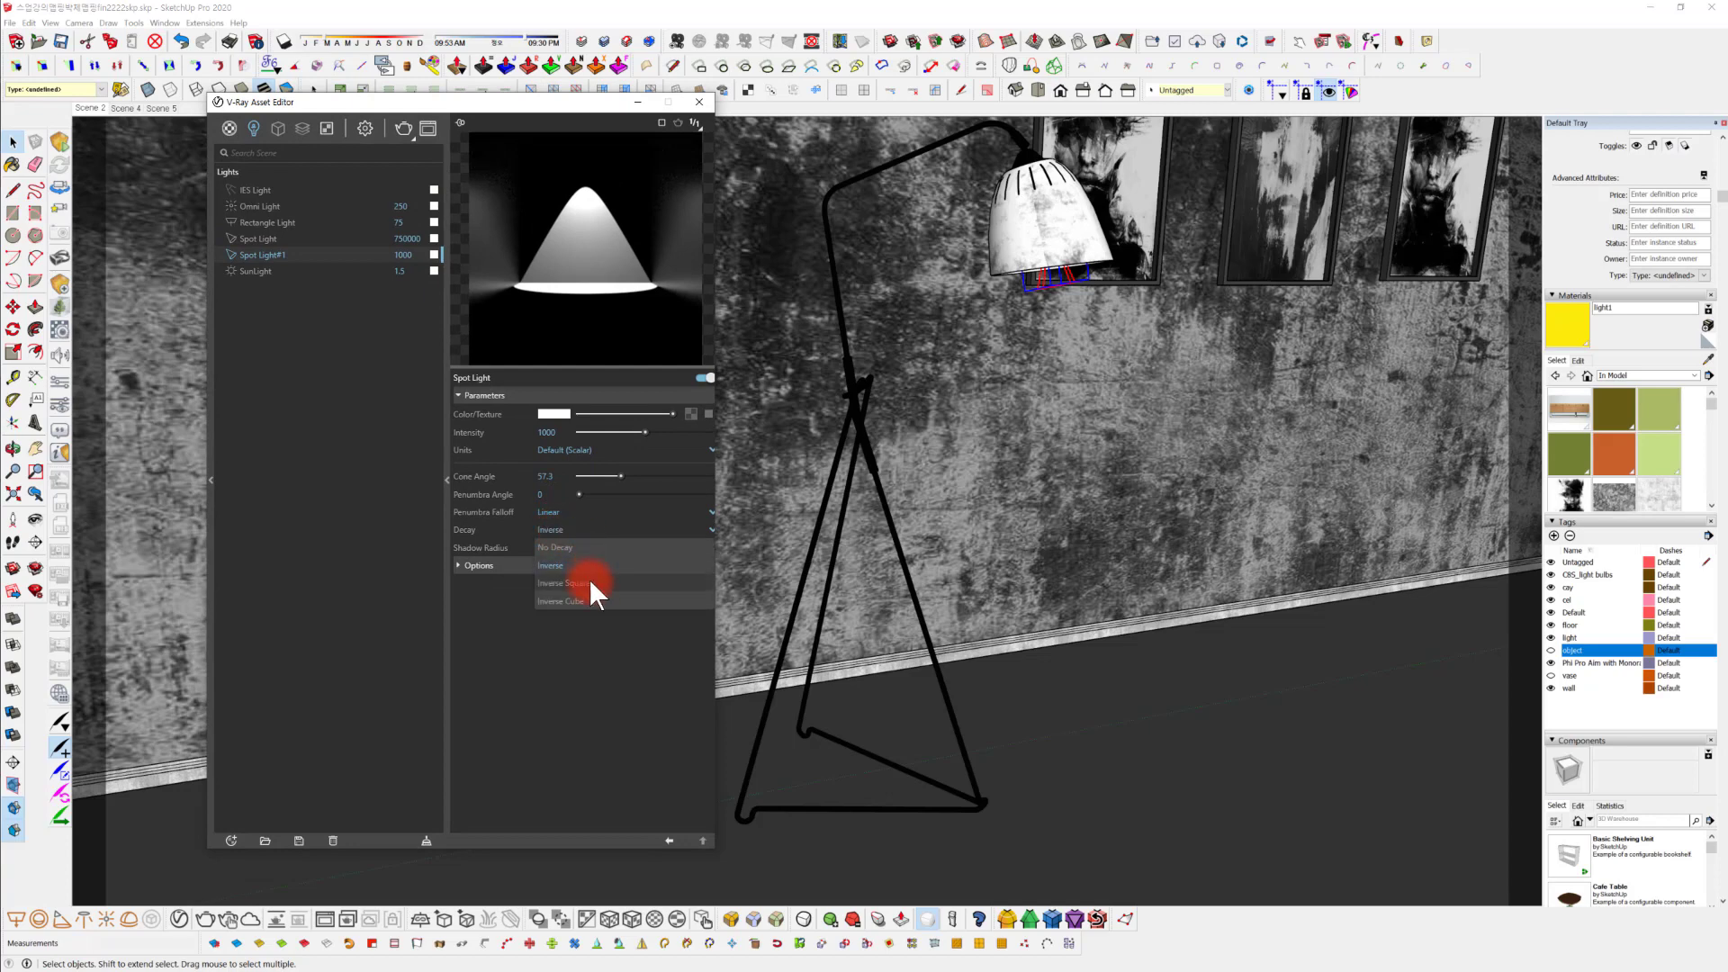
left_click(589, 581)
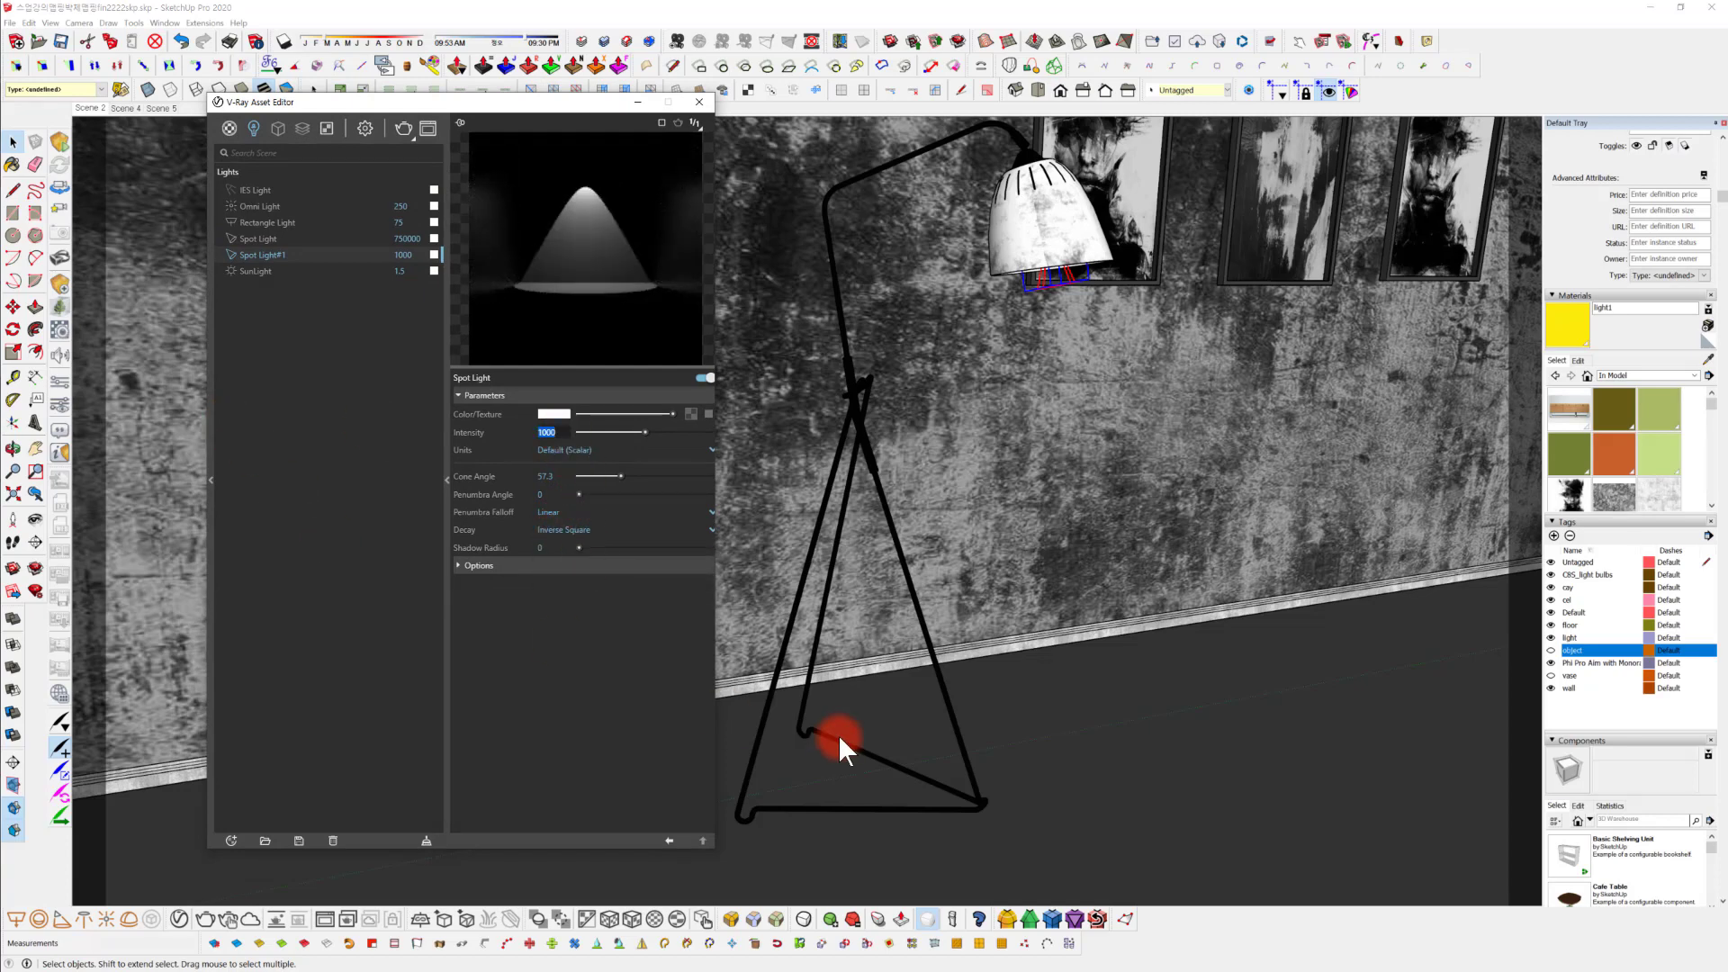
Set Spot Light#1's intensity to 80000, its cone angle to 54.29 and its penumbra angle to about 19.
type("8")
key("Return")
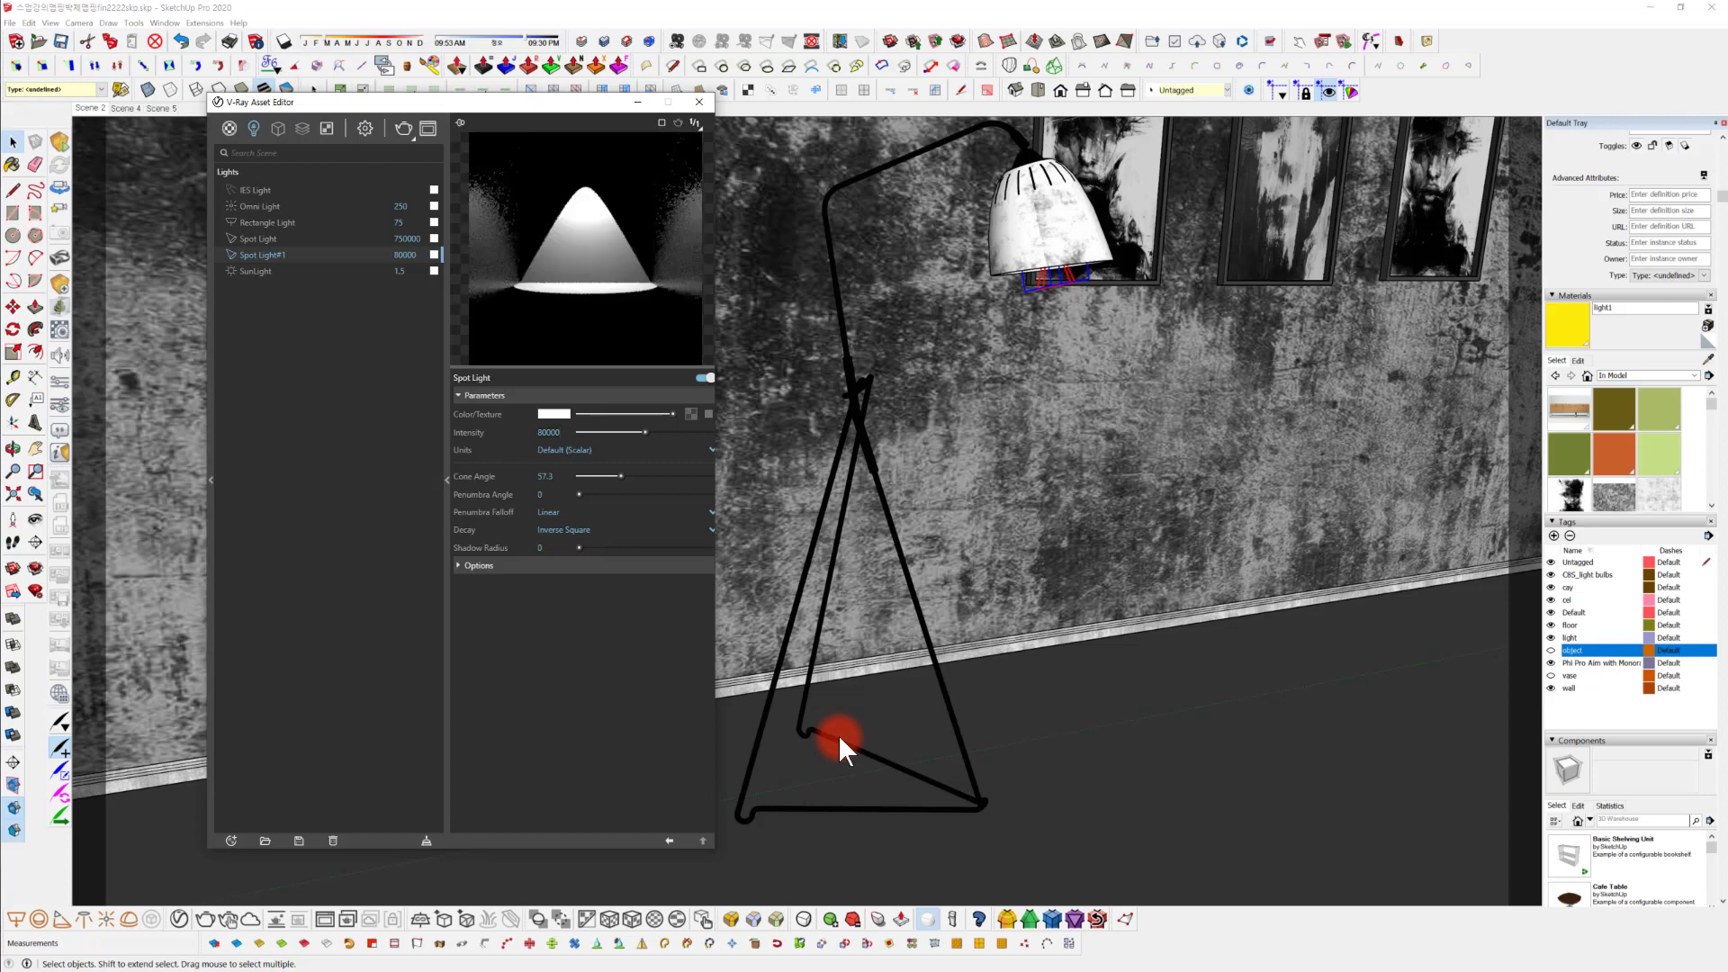
middle_click_drag(879, 813, 996, 792)
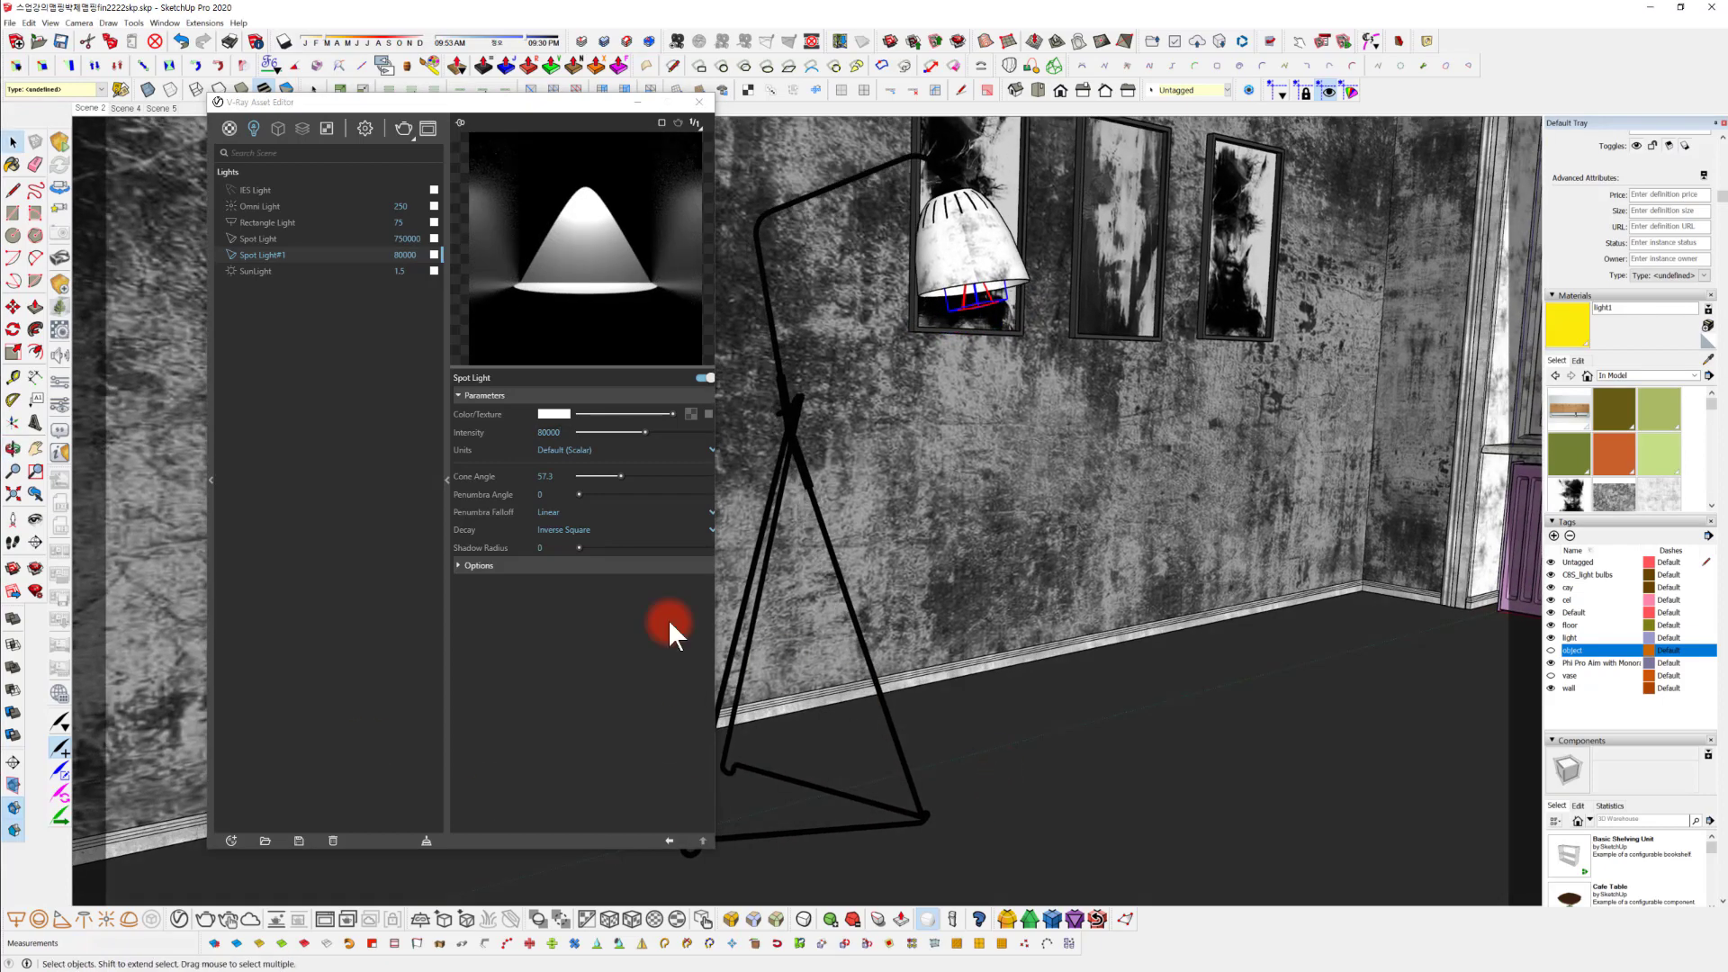
mouse_move(625, 474)
left_mouse_down()
mouse_move(578, 492)
mouse_move(592, 492)
left_mouse_up()
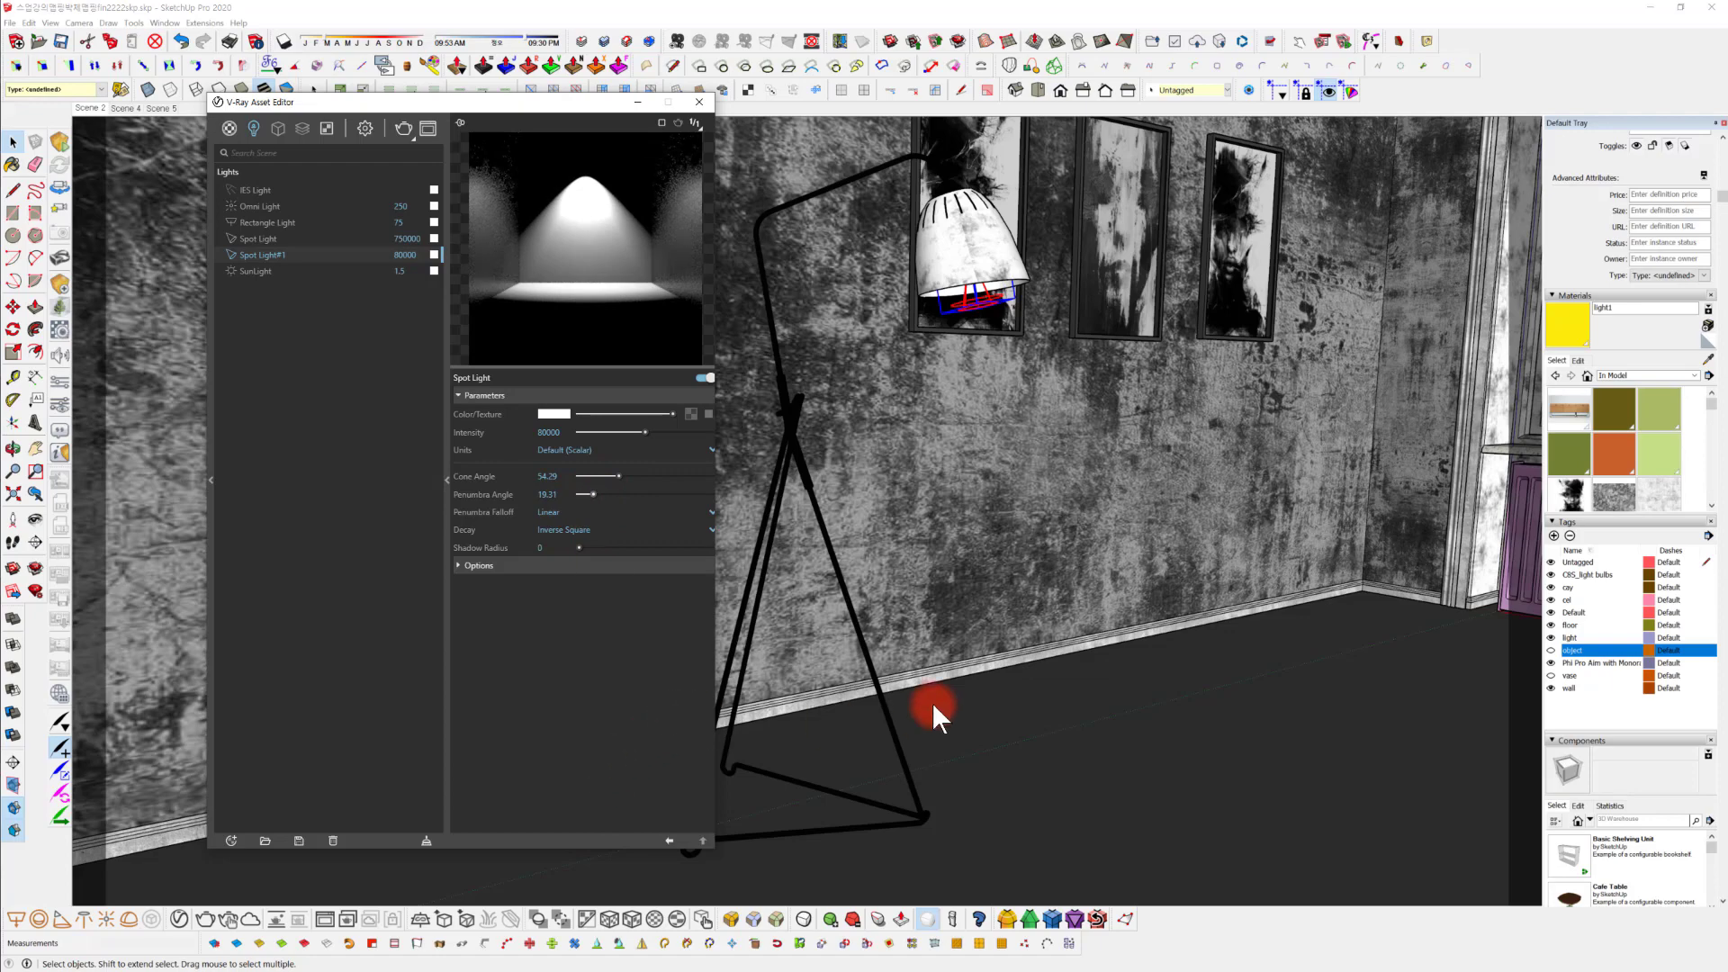
middle_click_drag(1139, 723, 1114, 729)
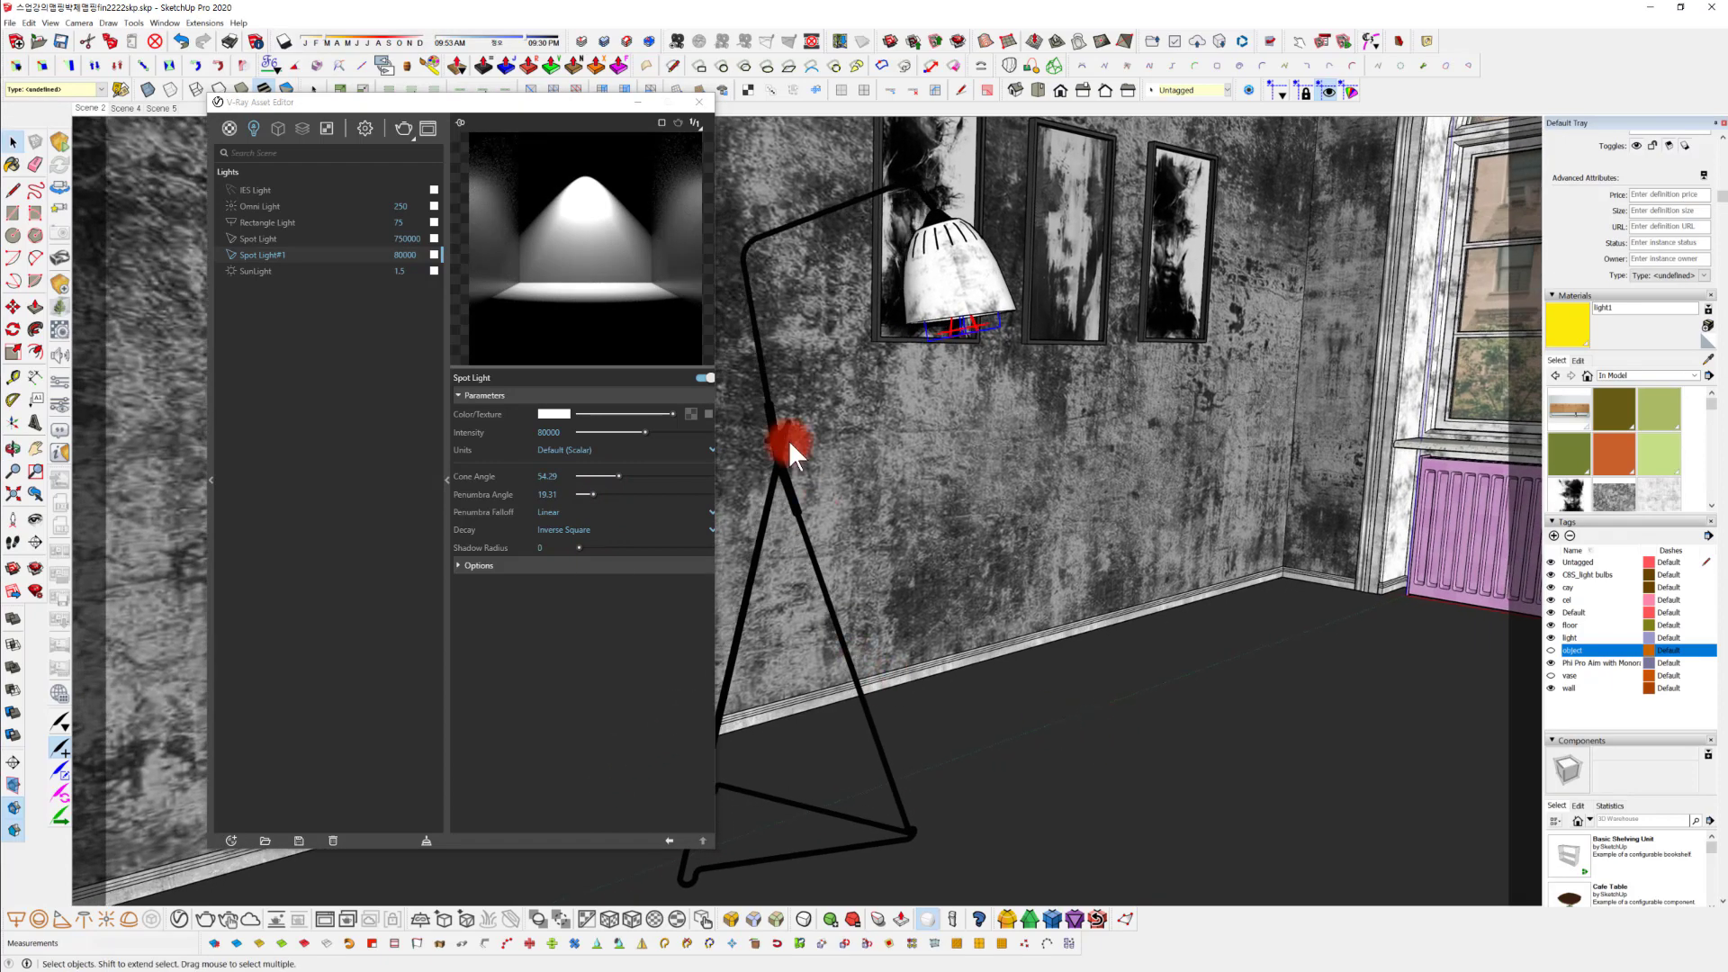
Start an interactive render with Spot Light#1's cone angle set to 15.64 and penumbra angle to 28.51.
left_click(402, 129)
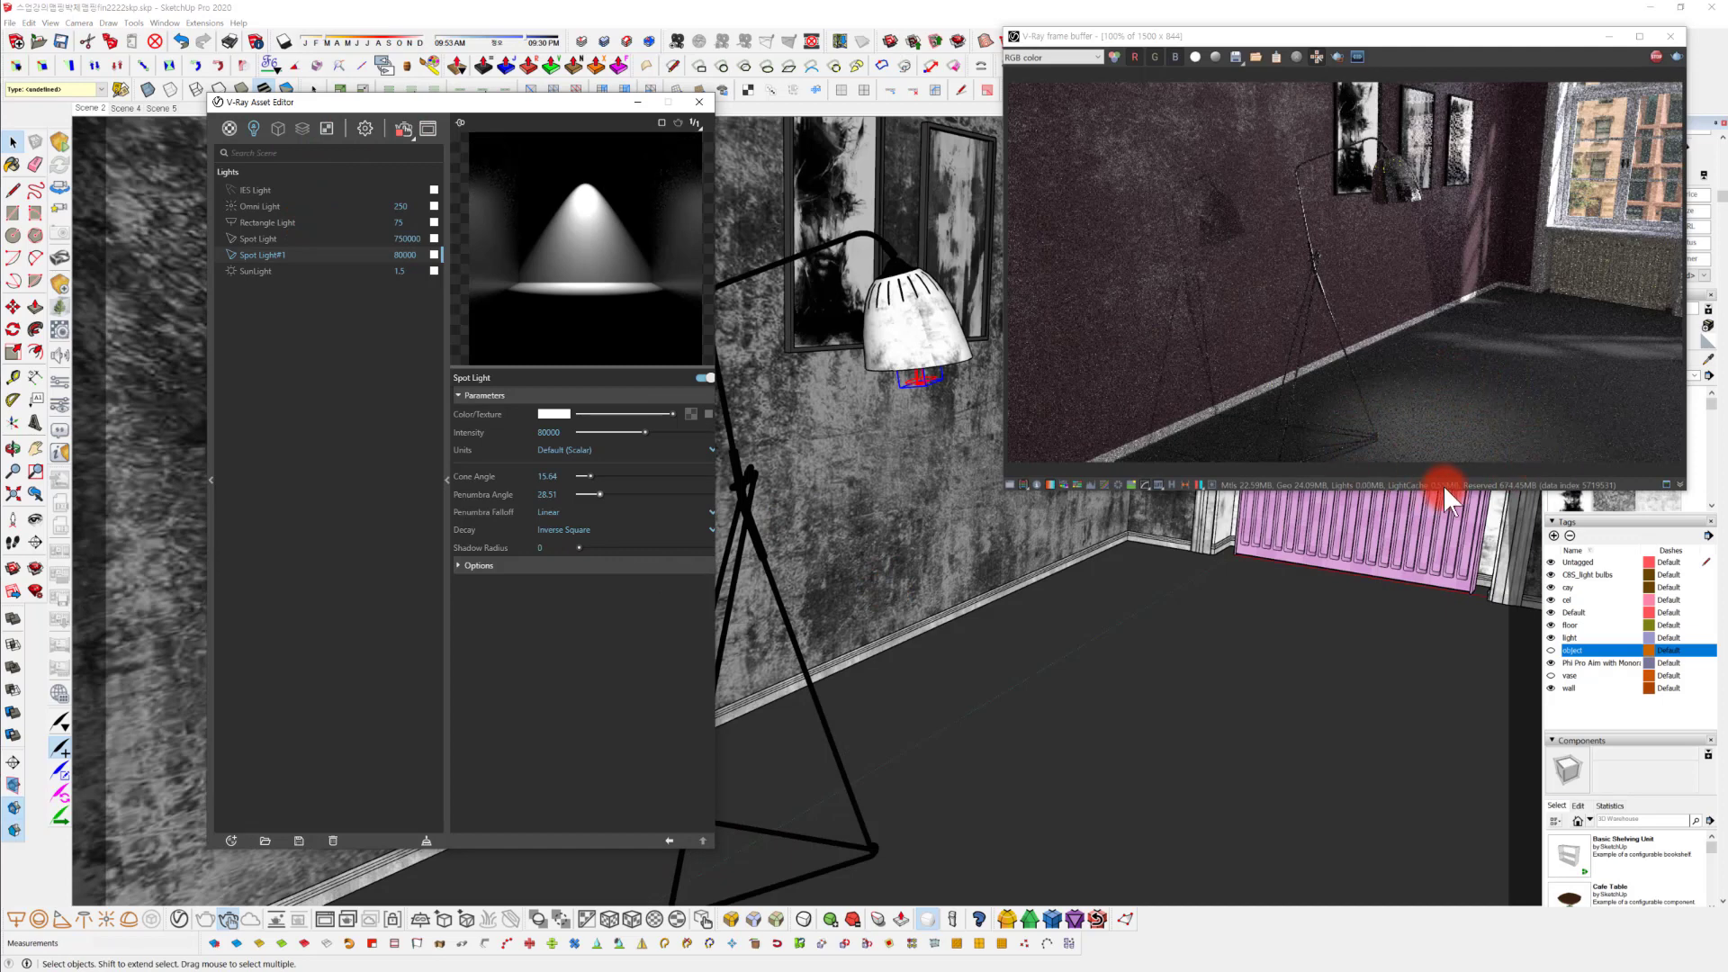
middle_click_drag(1231, 776, 1169, 736)
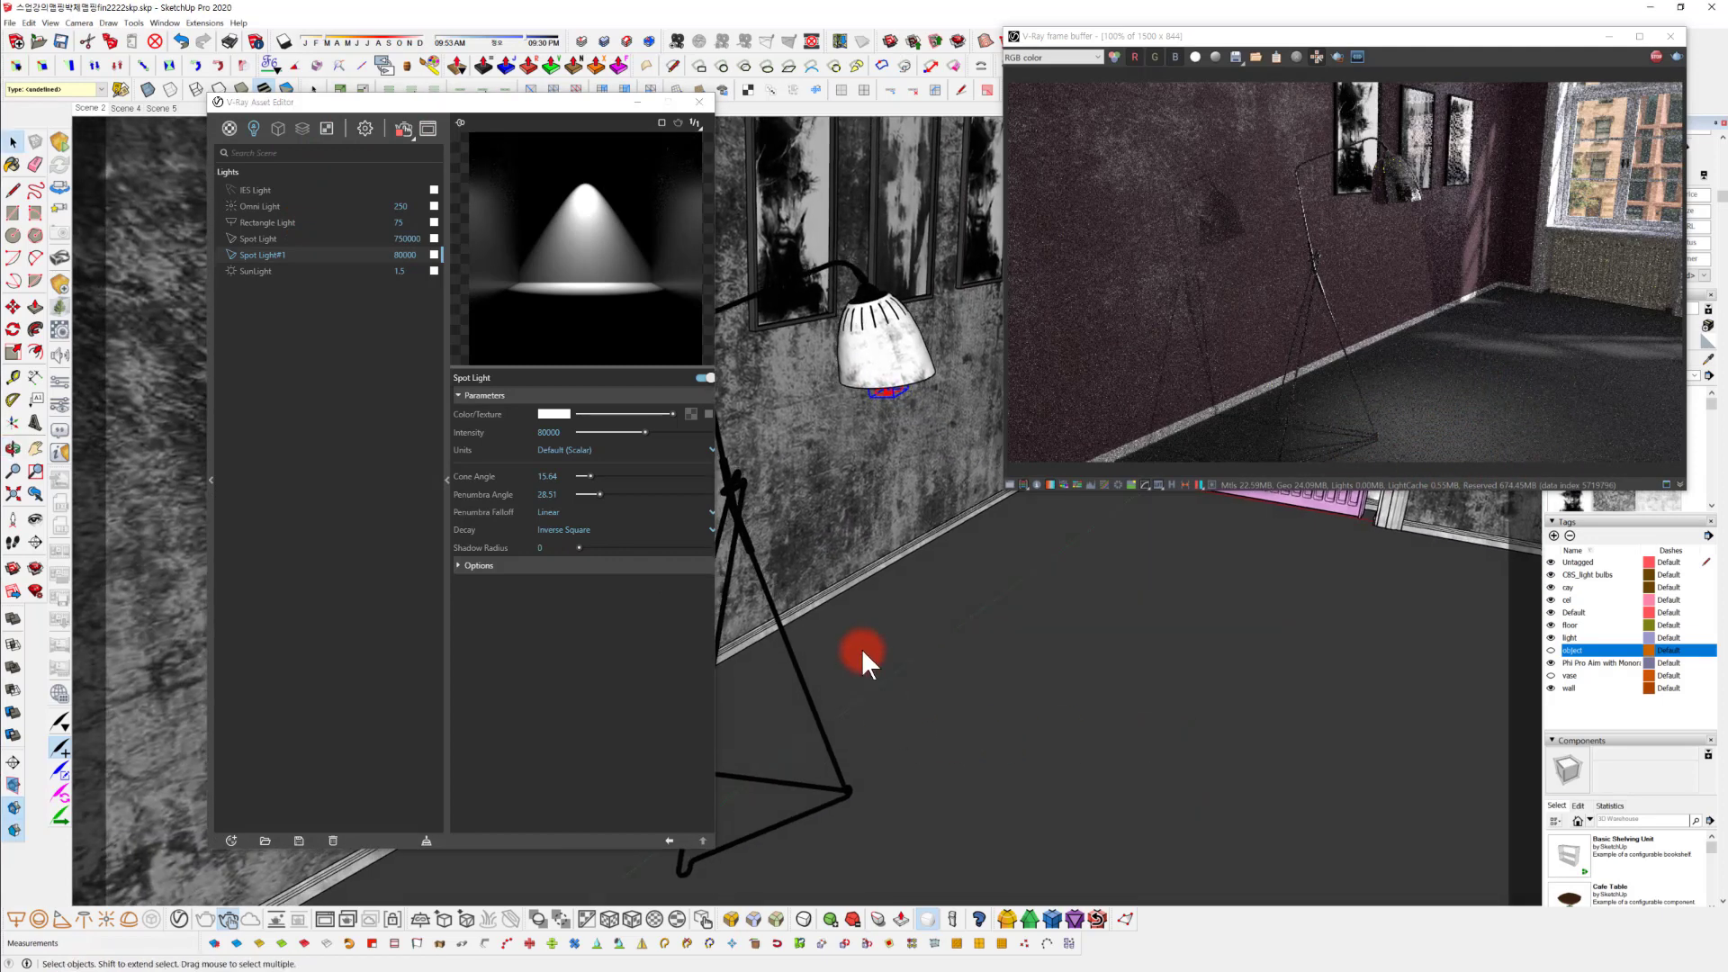
Tint Spot Light#1 pale yellow and set its intensity to 100000, cone angle to 10.12 and penumbra angle to 24.82.
left_click(556, 413)
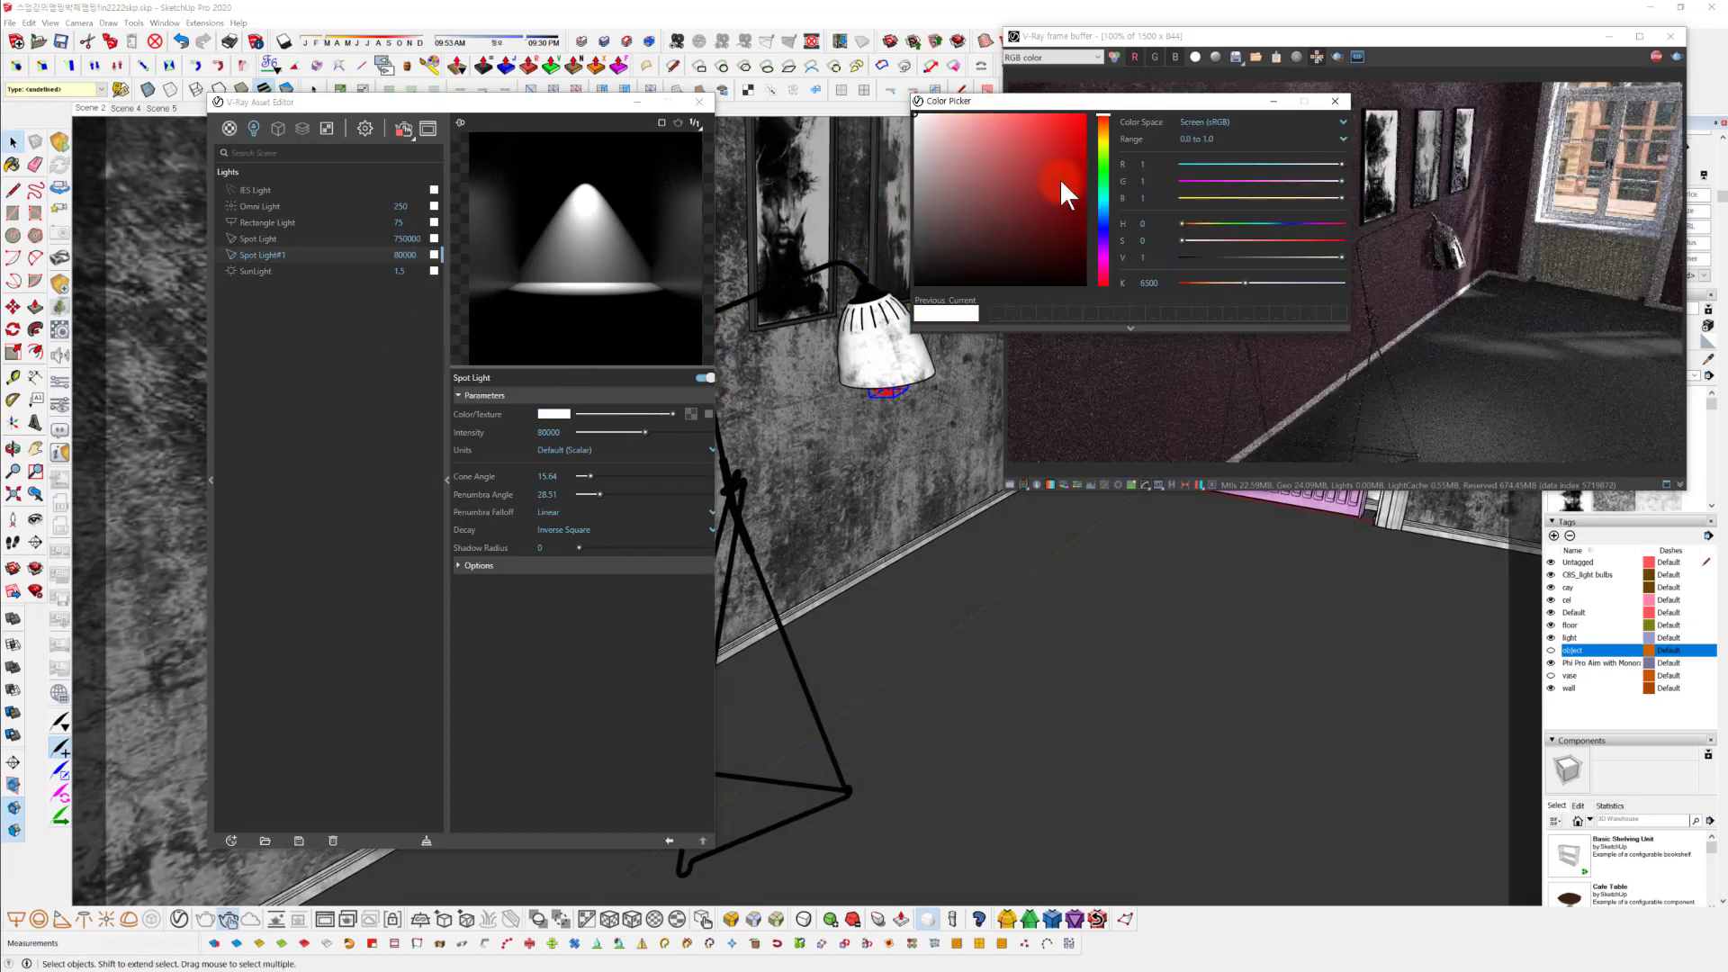
left_click(1103, 142)
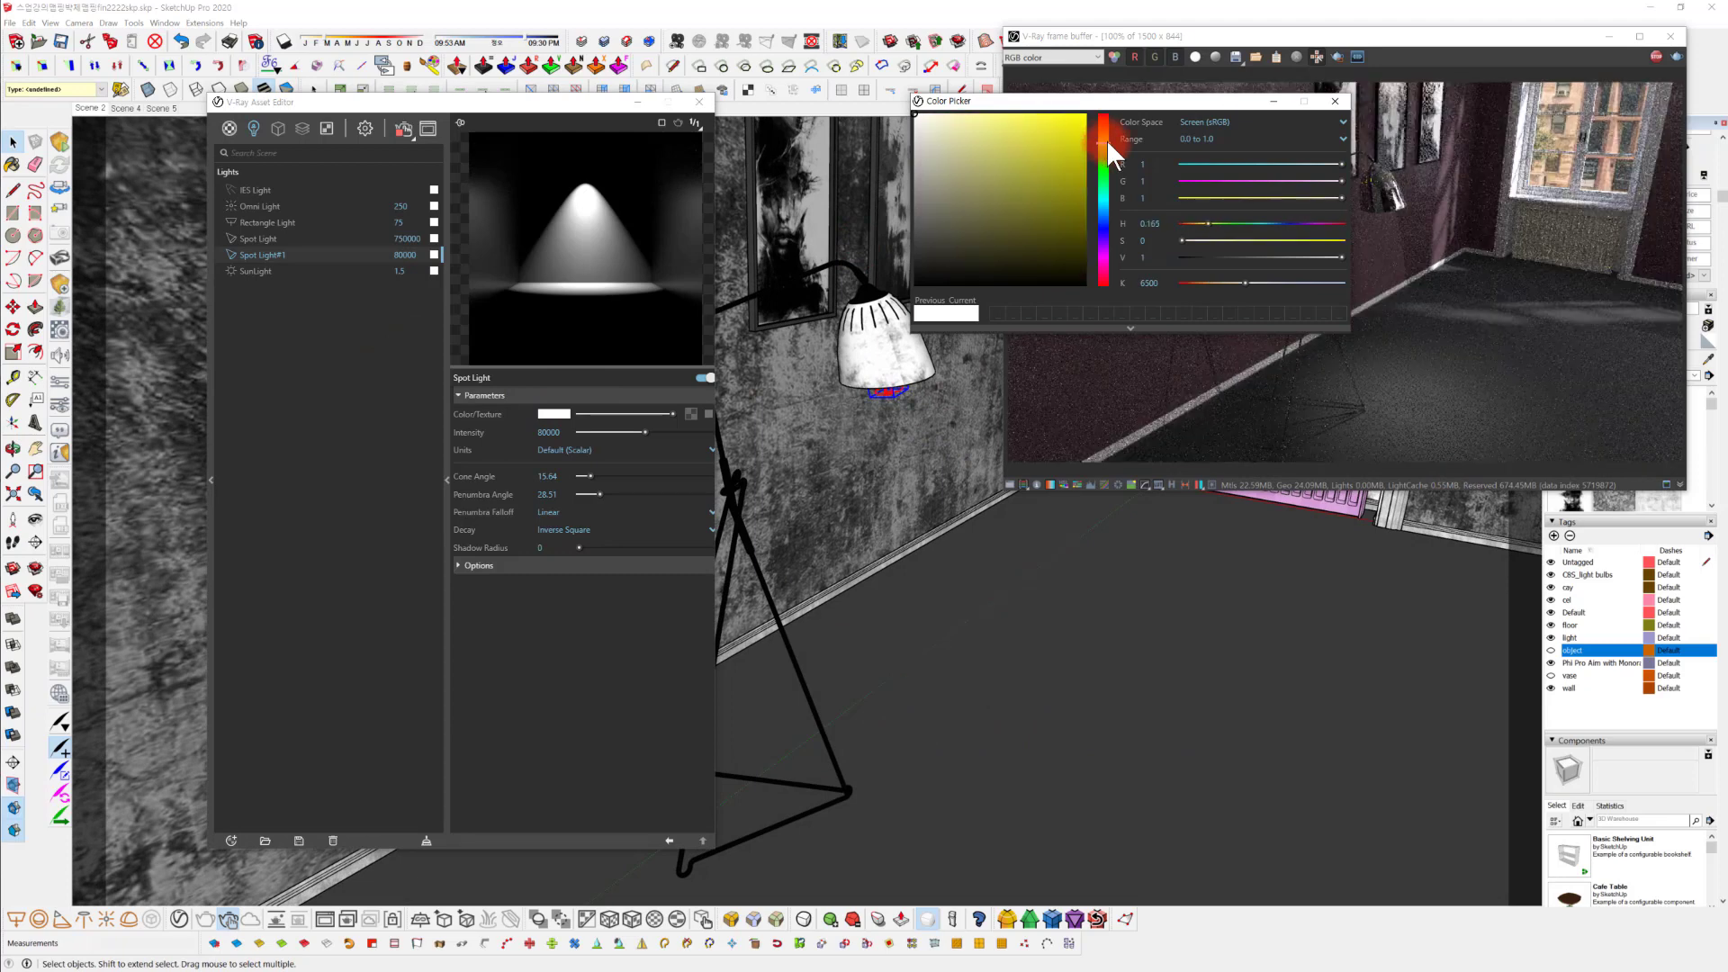
left_click_drag(969, 119, 937, 111)
left_click(950, 111)
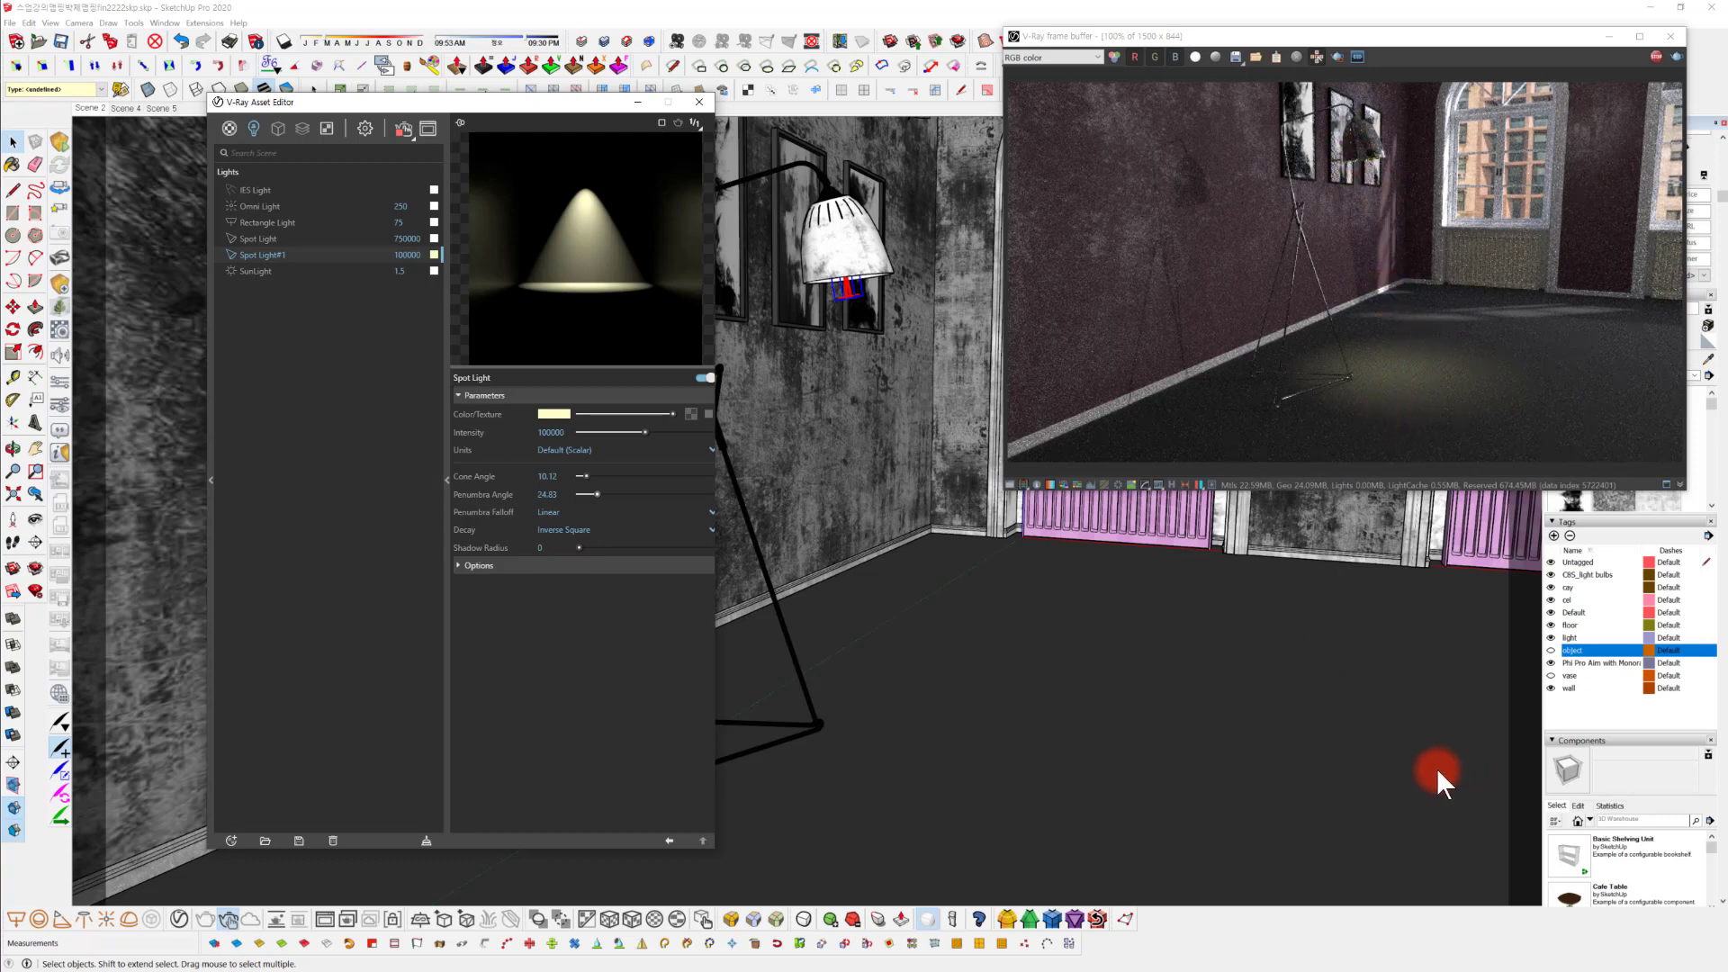
Examine the floor lamp's light on the floor and wall from several viewpoints in the interactive render.
mouse_move(1363, 697)
middle_mouse_down()
mouse_move(1335, 659)
mouse_move(1163, 689)
mouse_move(1153, 747)
mouse_move(1191, 734)
mouse_move(1157, 781)
mouse_move(1194, 766)
middle_mouse_up()
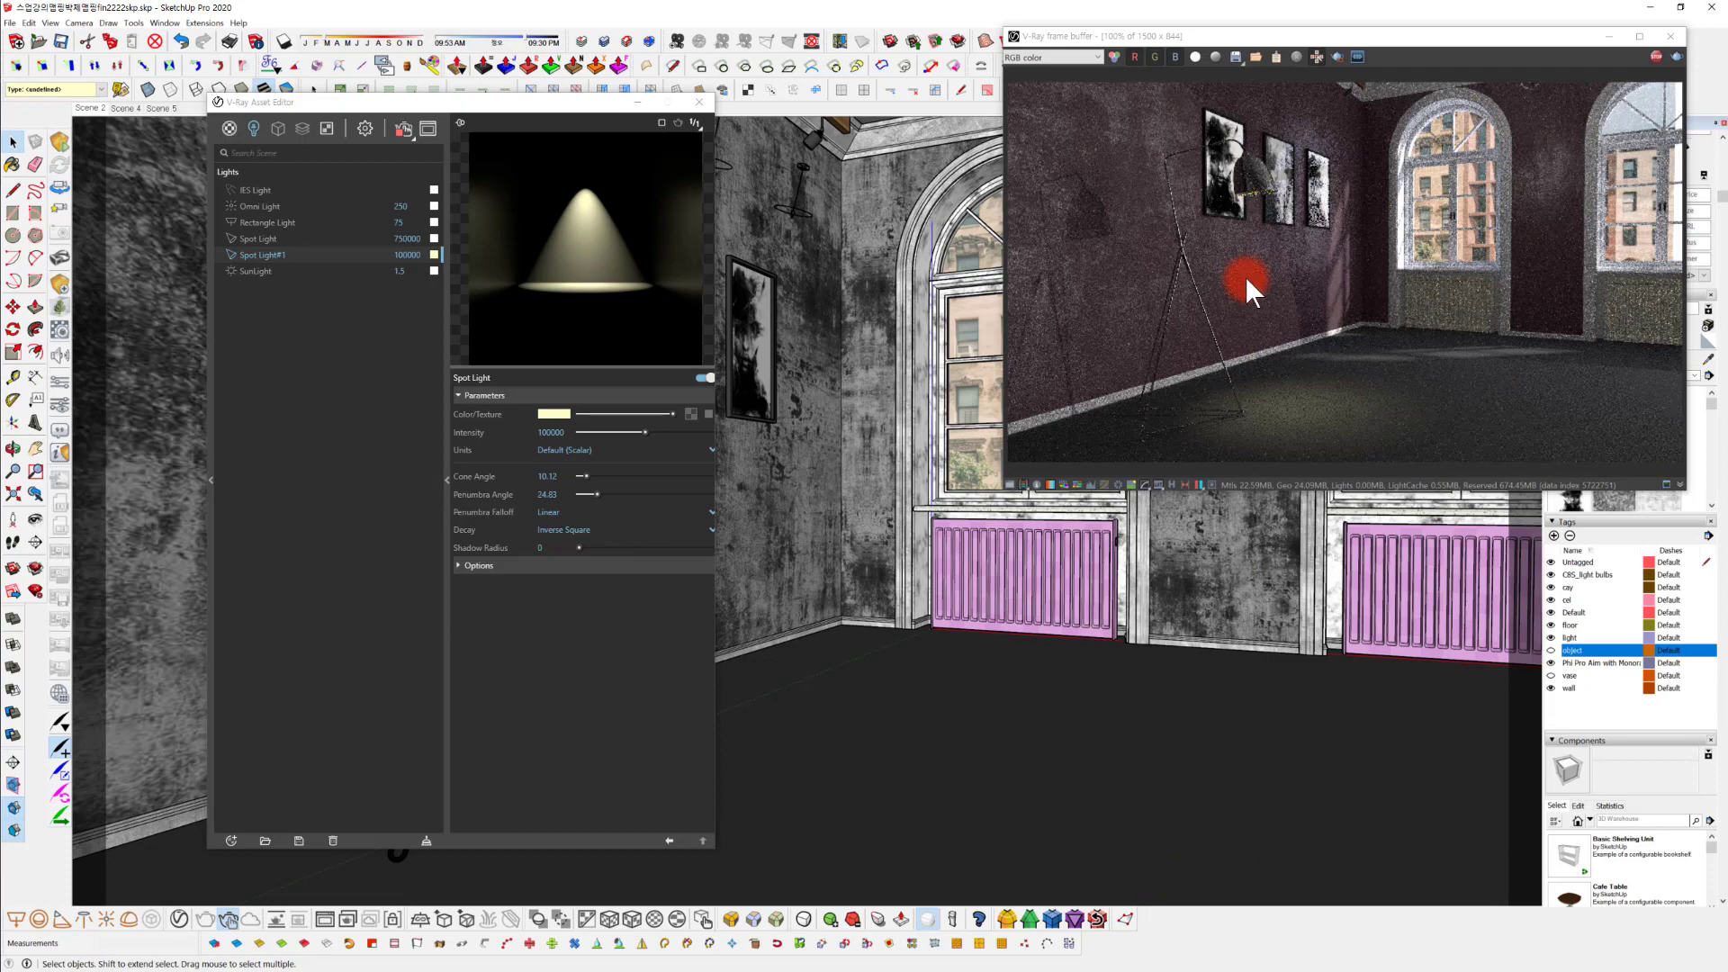
mouse_move(1251, 774)
middle_mouse_down()
mouse_move(1226, 814)
mouse_move(1179, 741)
mouse_move(1334, 786)
mouse_move(1294, 726)
middle_mouse_up()
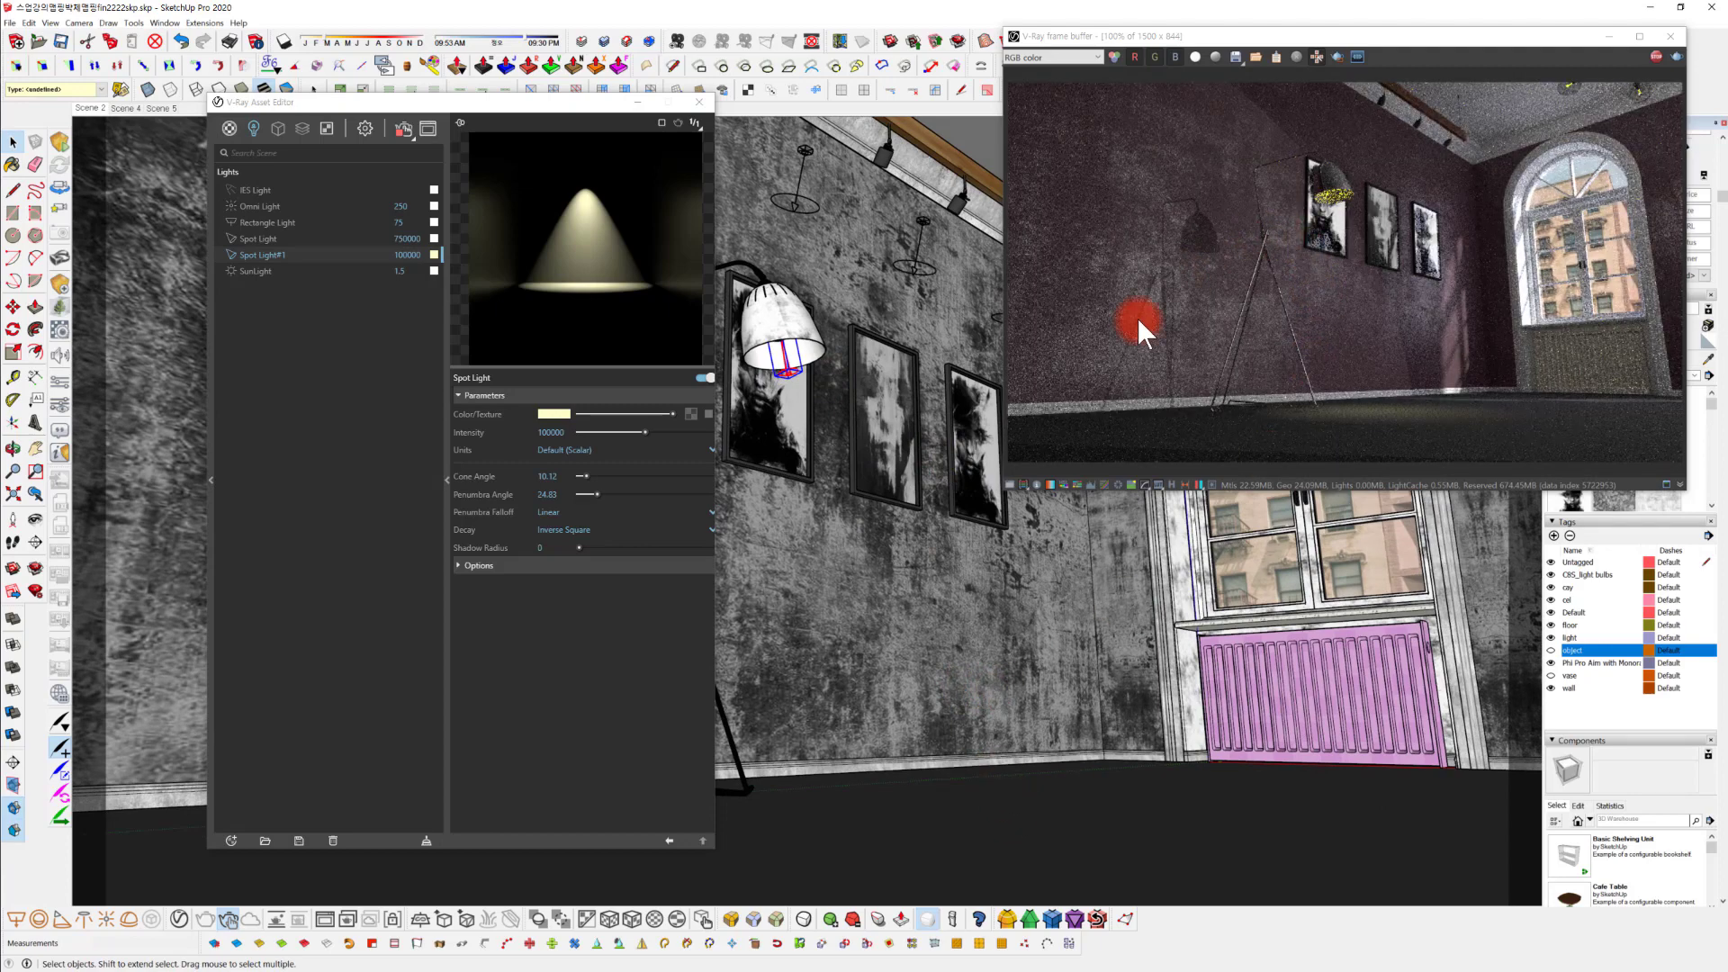
mouse_move(1164, 693)
middle_mouse_down()
mouse_move(1263, 855)
mouse_move(1204, 662)
mouse_move(1261, 752)
mouse_move(1256, 709)
middle_mouse_up()
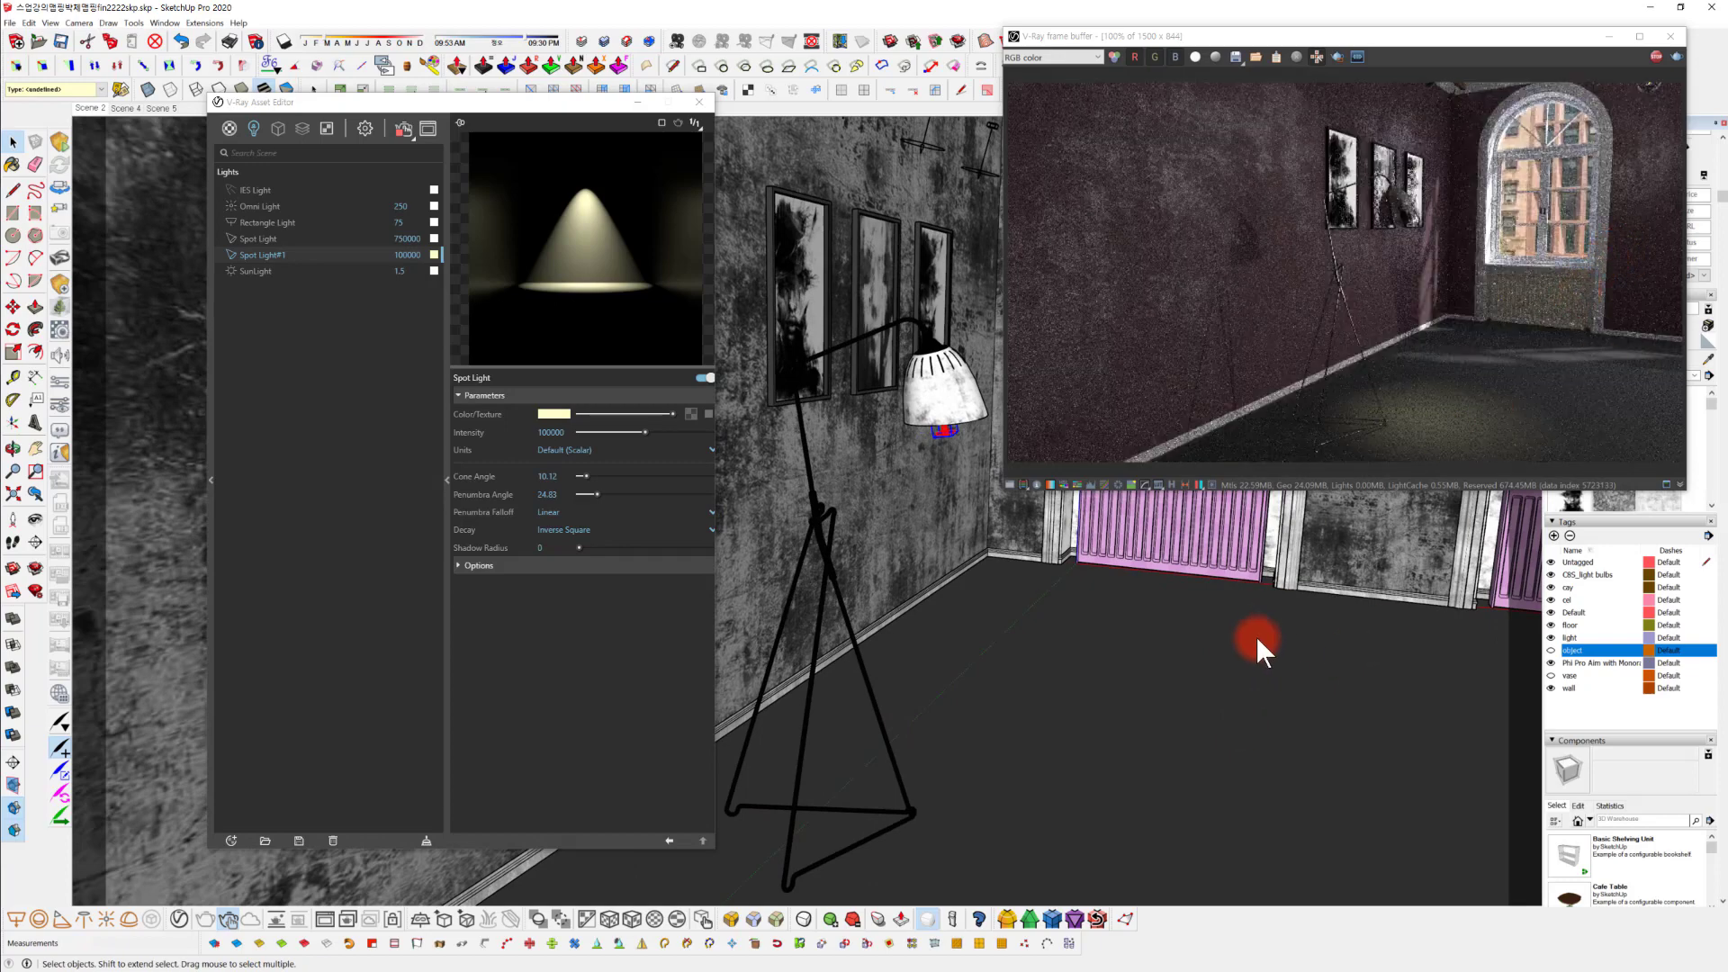
middle_click_drag(1276, 754, 1187, 748)
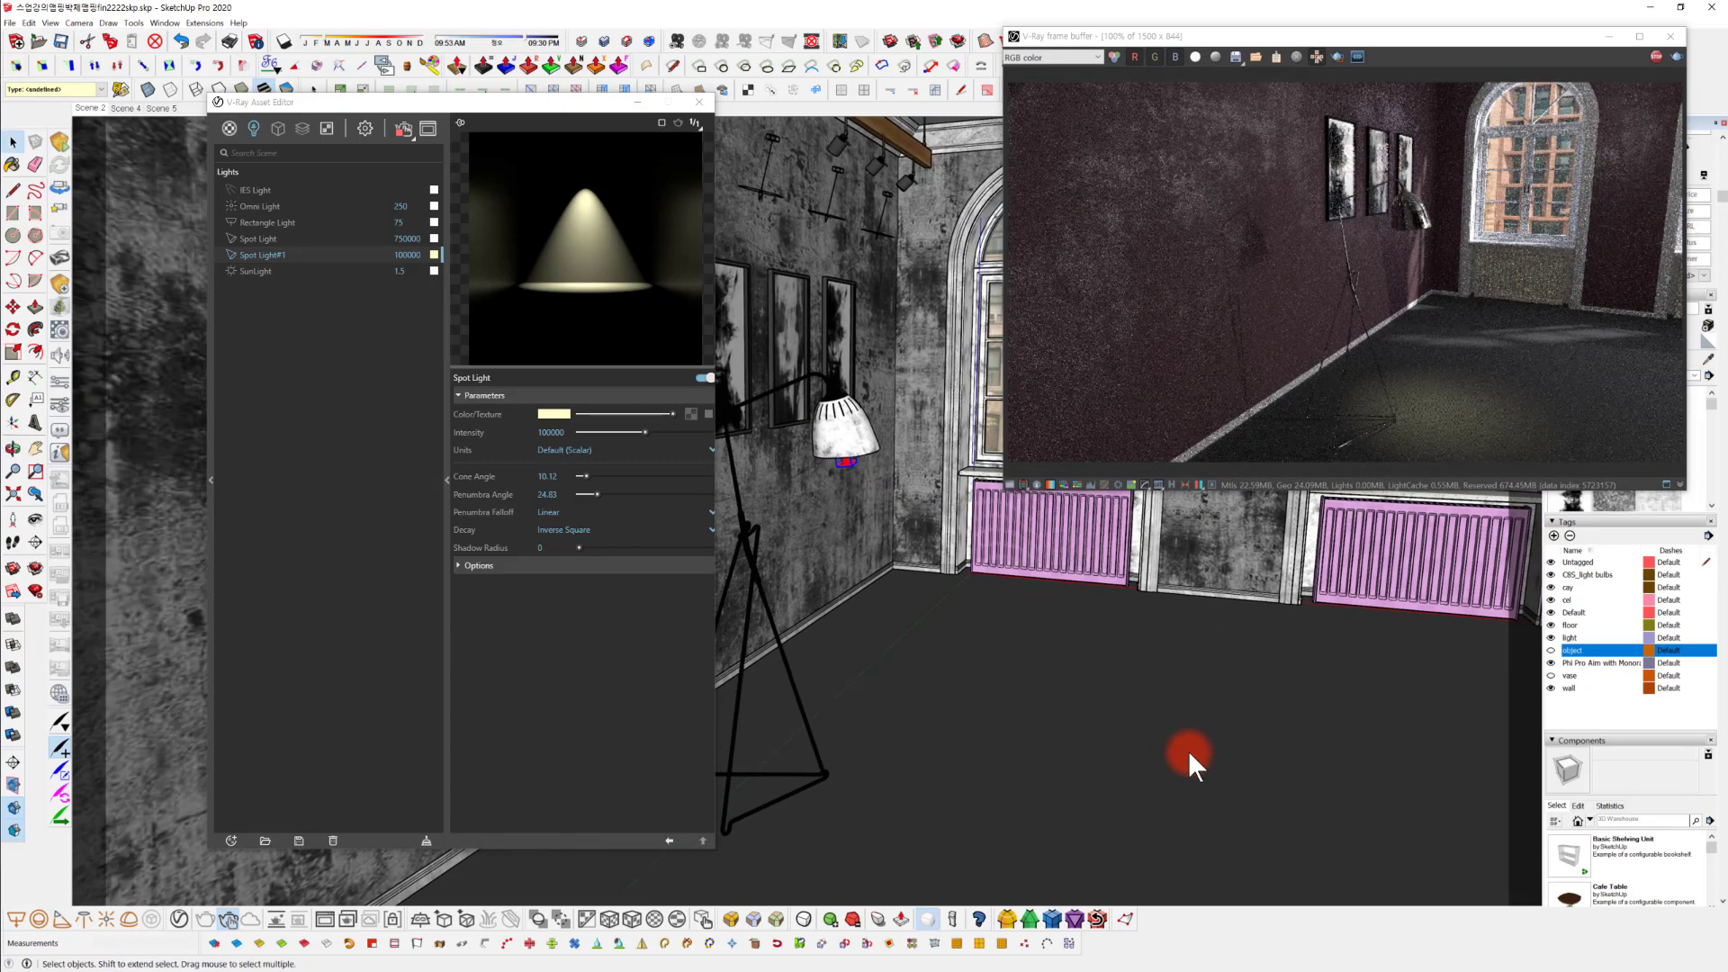